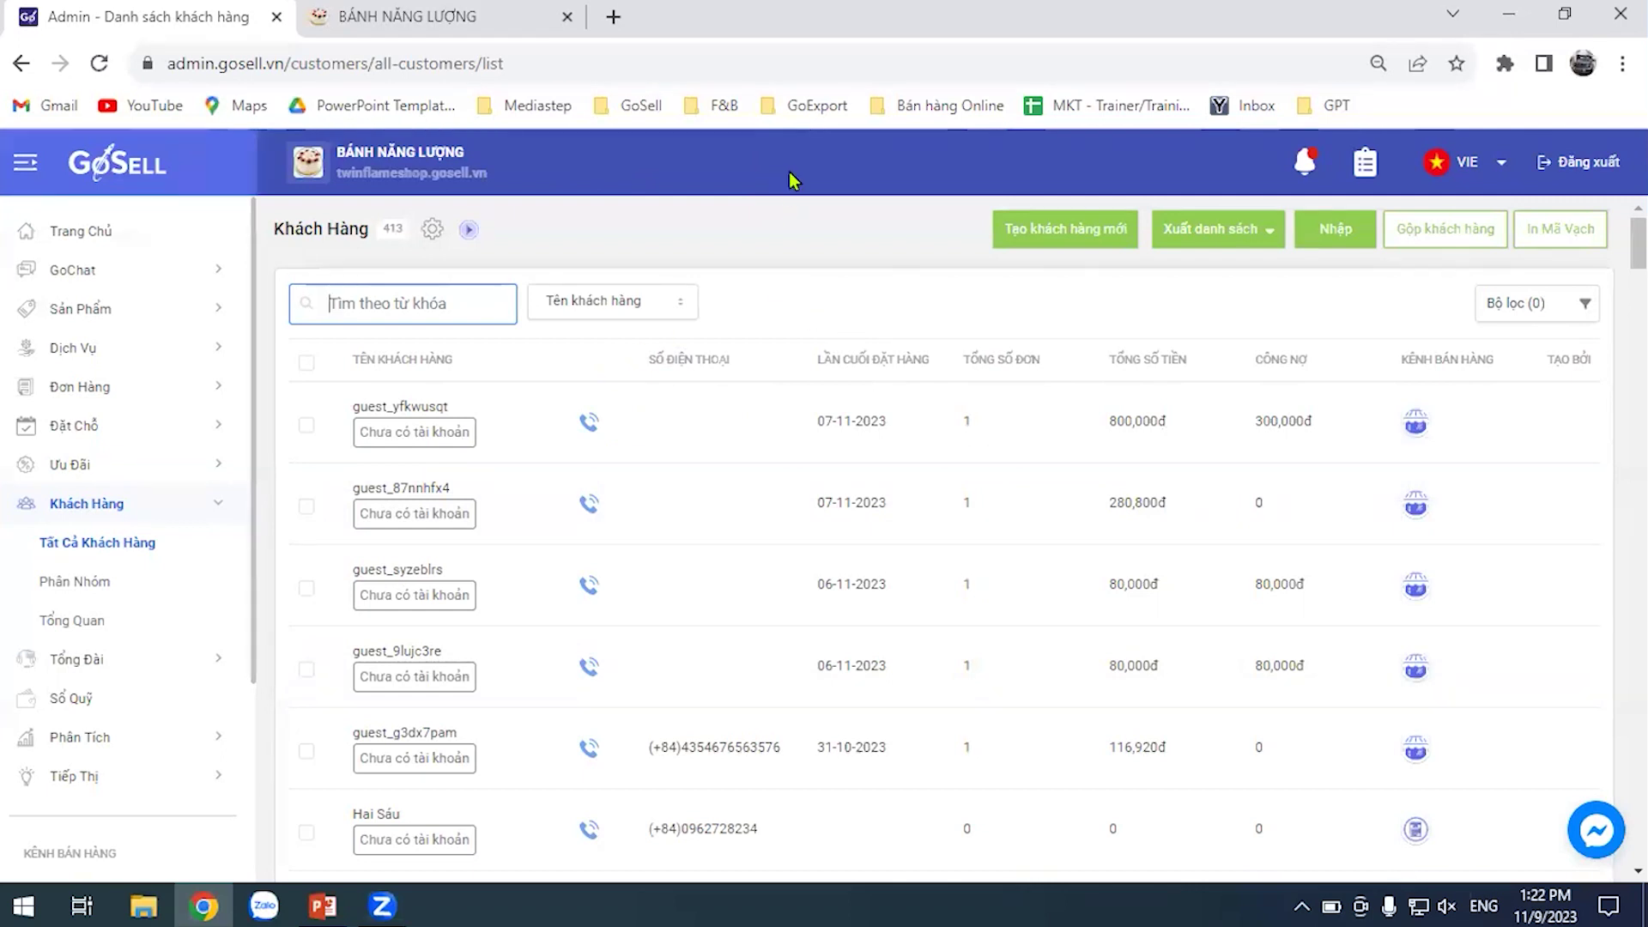
Look over the customer search field options without changing them
{"action": "left_click", "coordinate": [684, 167]}
{"action": "left_click", "coordinate": [663, 311]}
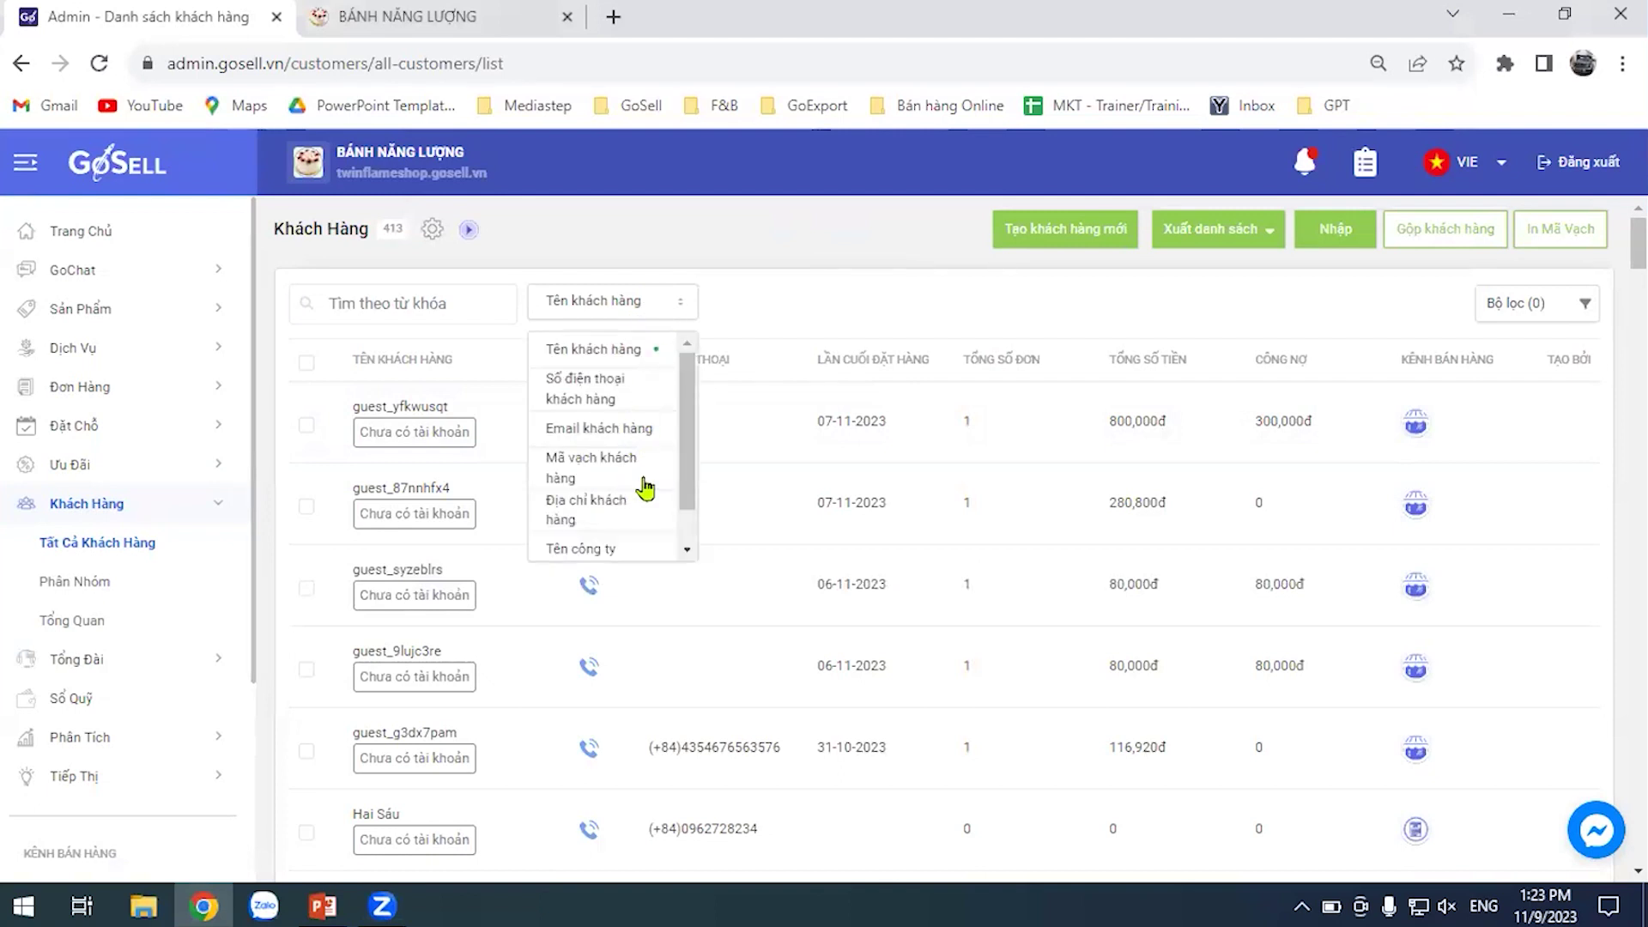
{"action": "scroll", "coordinate": [644, 519], "scroll_direction": "down", "scroll_amount": 1}
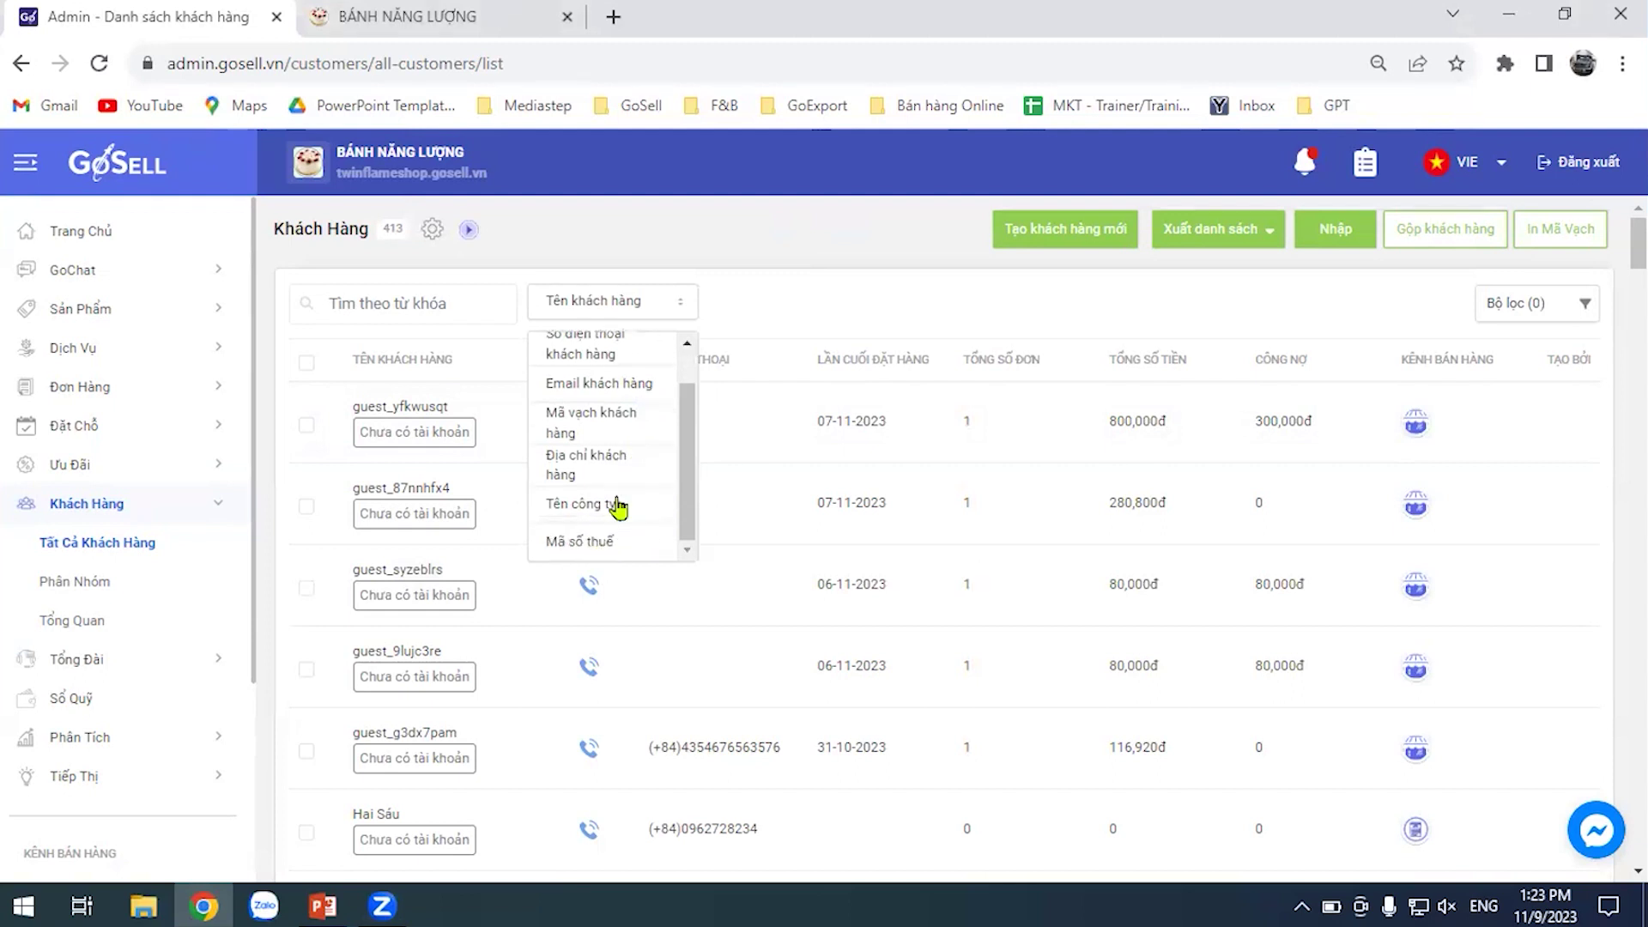
{"action": "left_click", "coordinate": [776, 305]}
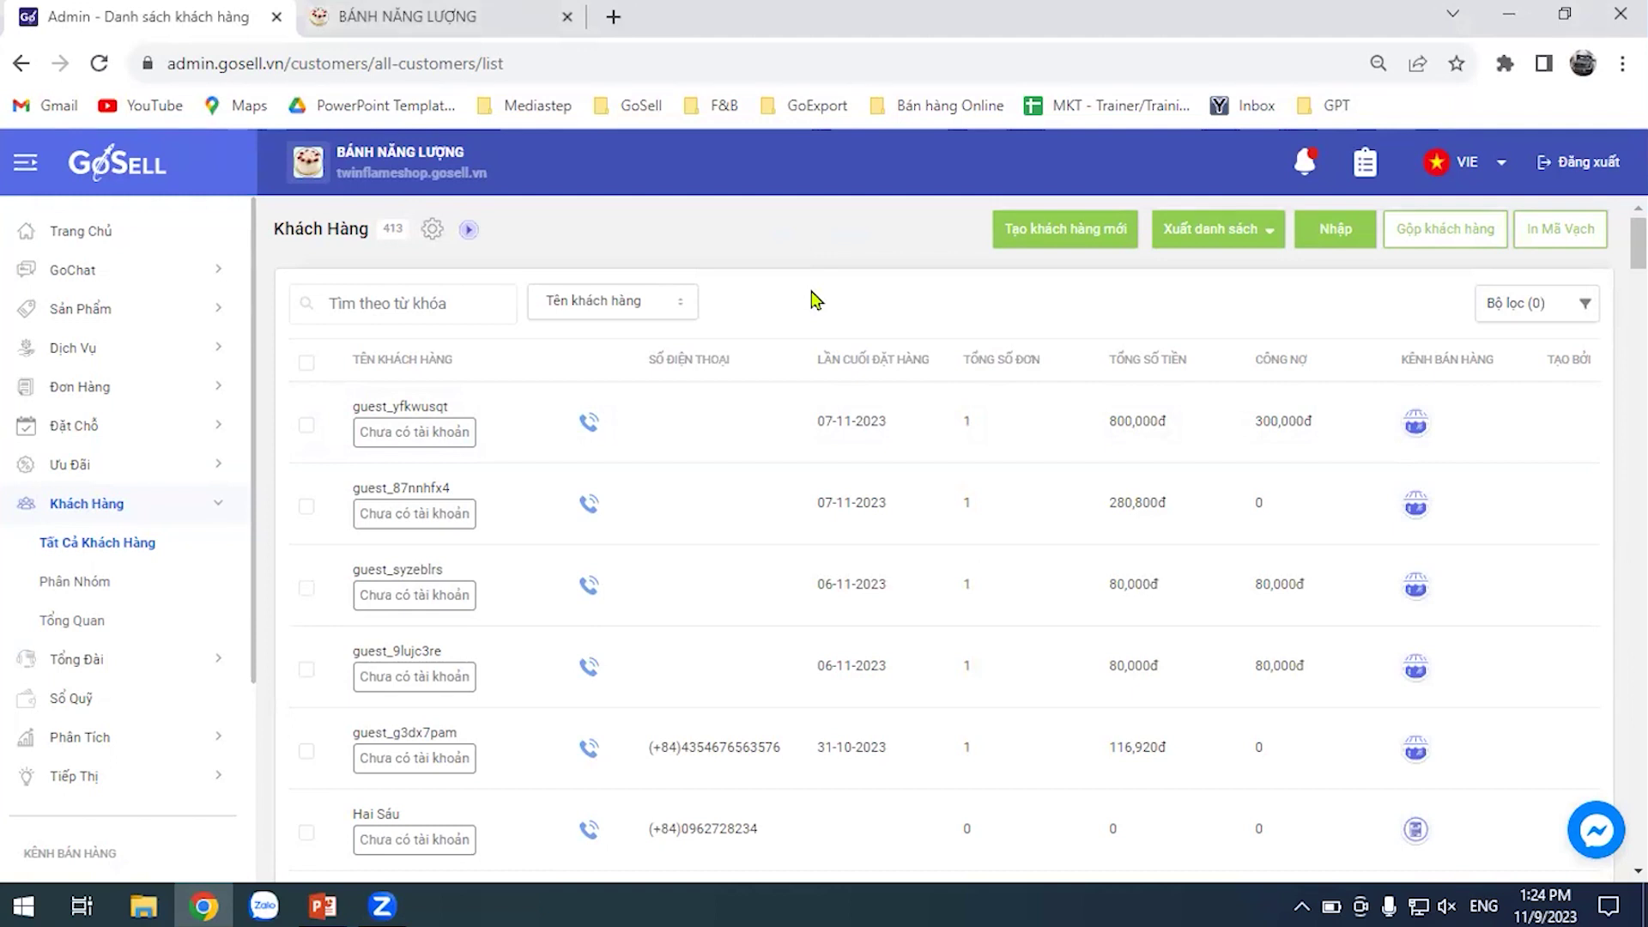
{"action": "left_click", "coordinate": [659, 307]}
{"action": "scroll", "coordinate": [597, 464], "scroll_direction": "down", "scroll_amount": 1}
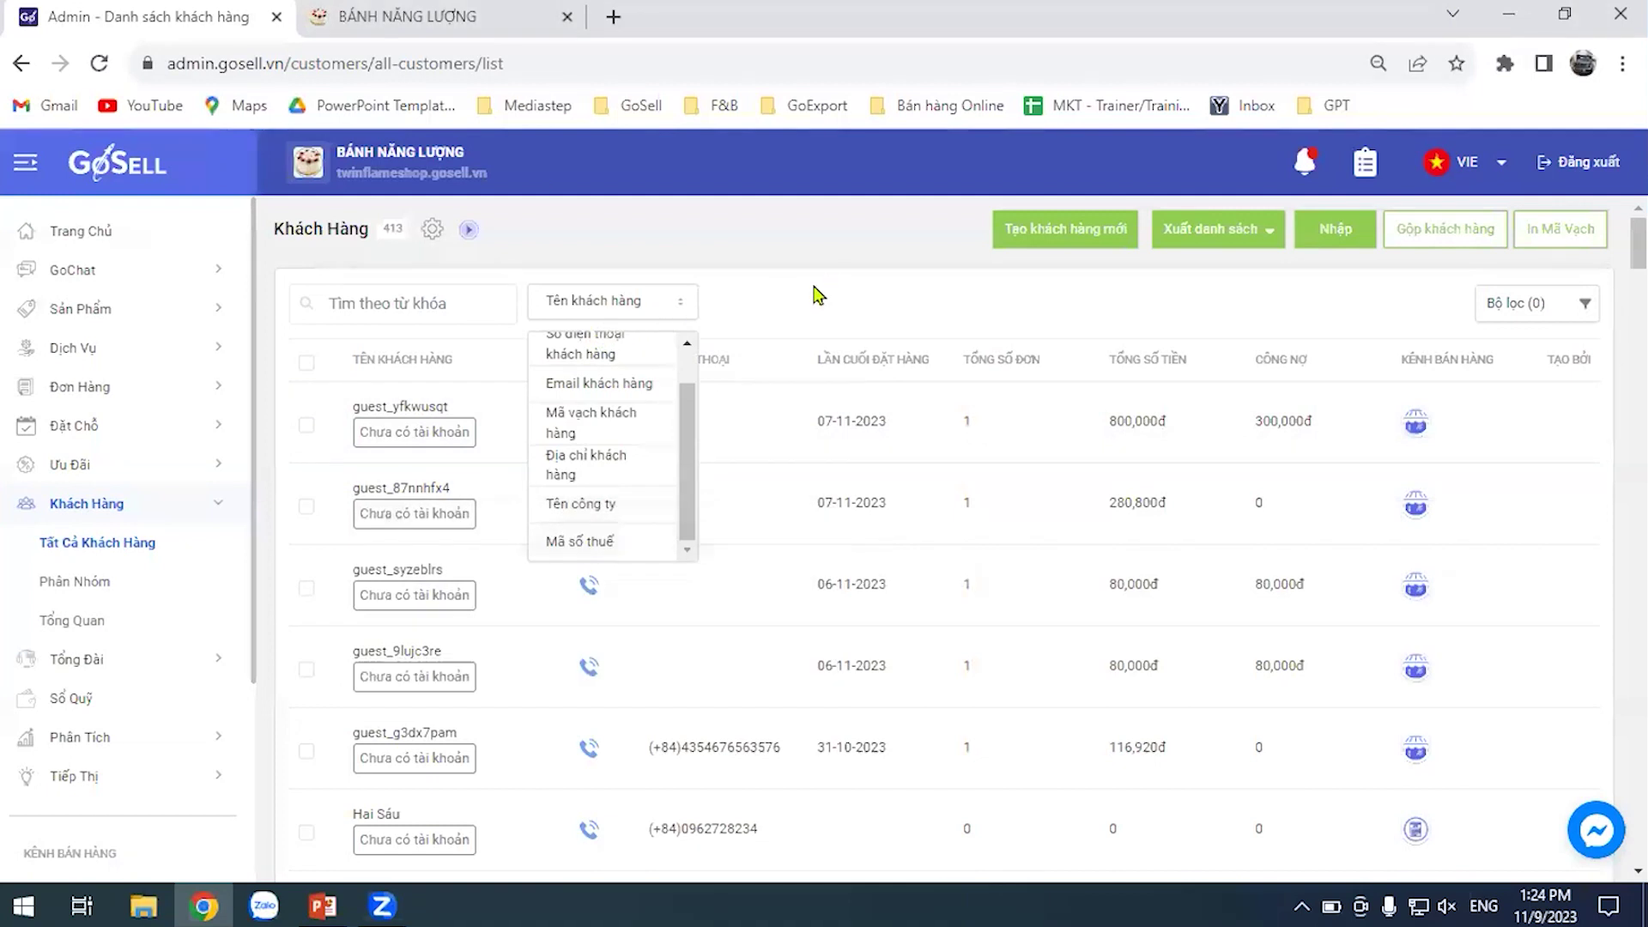
{"action": "left_click", "coordinate": [798, 290]}
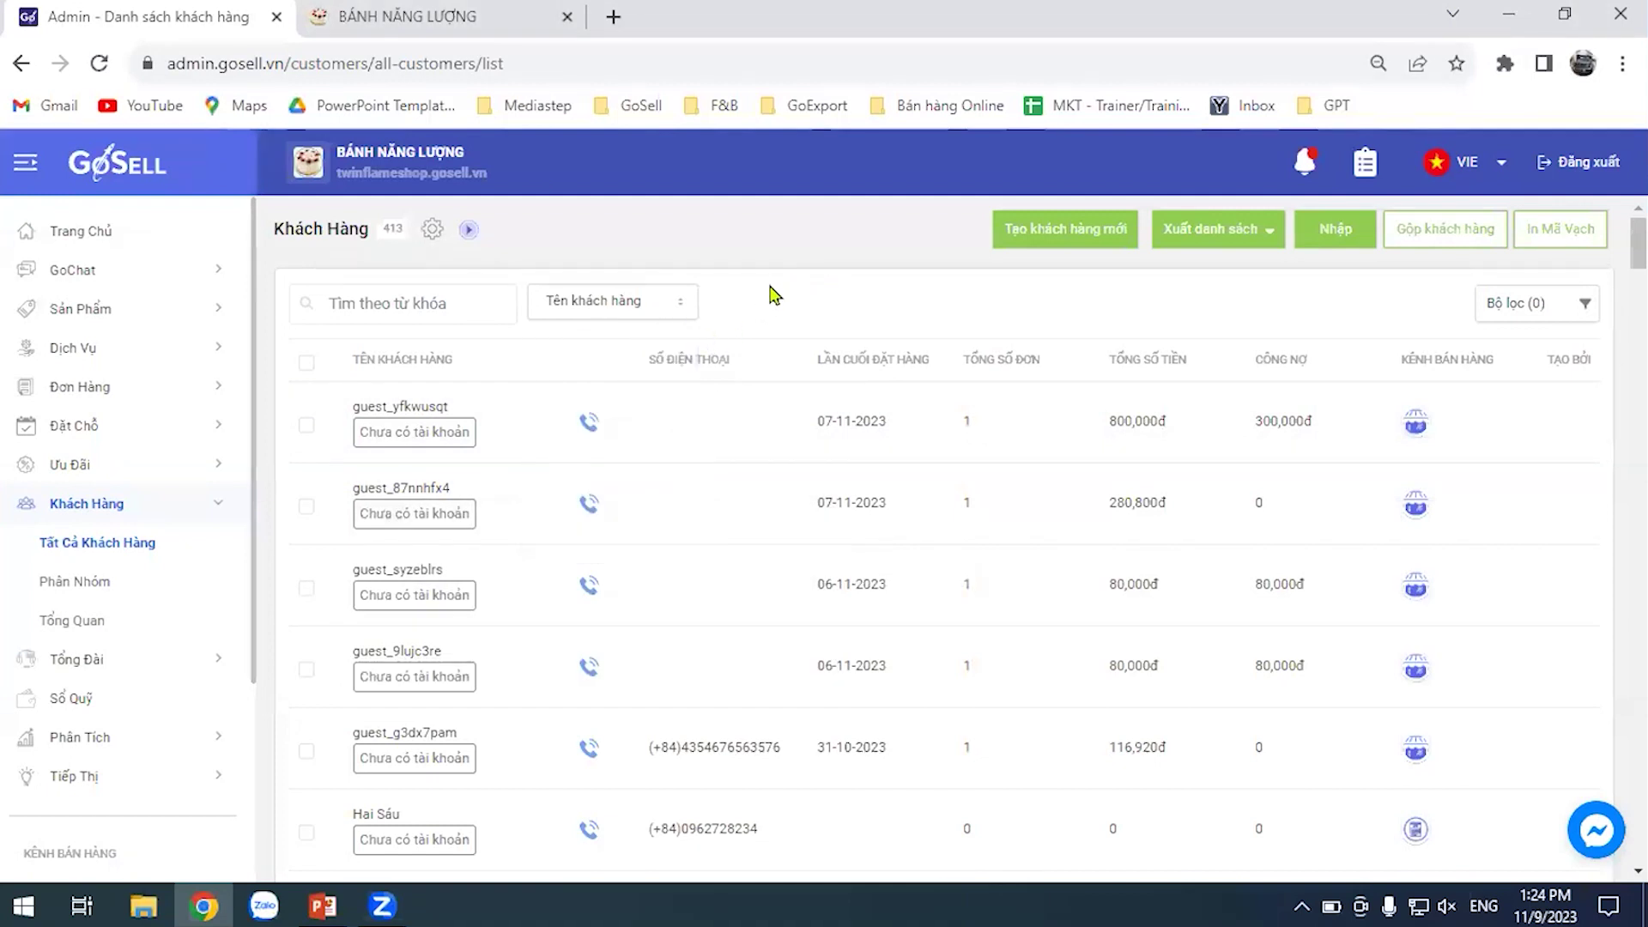
Filter customers to one assigned staff member with all branches kept, leaving 9 customers
{"action": "left_click", "coordinate": [1572, 305]}
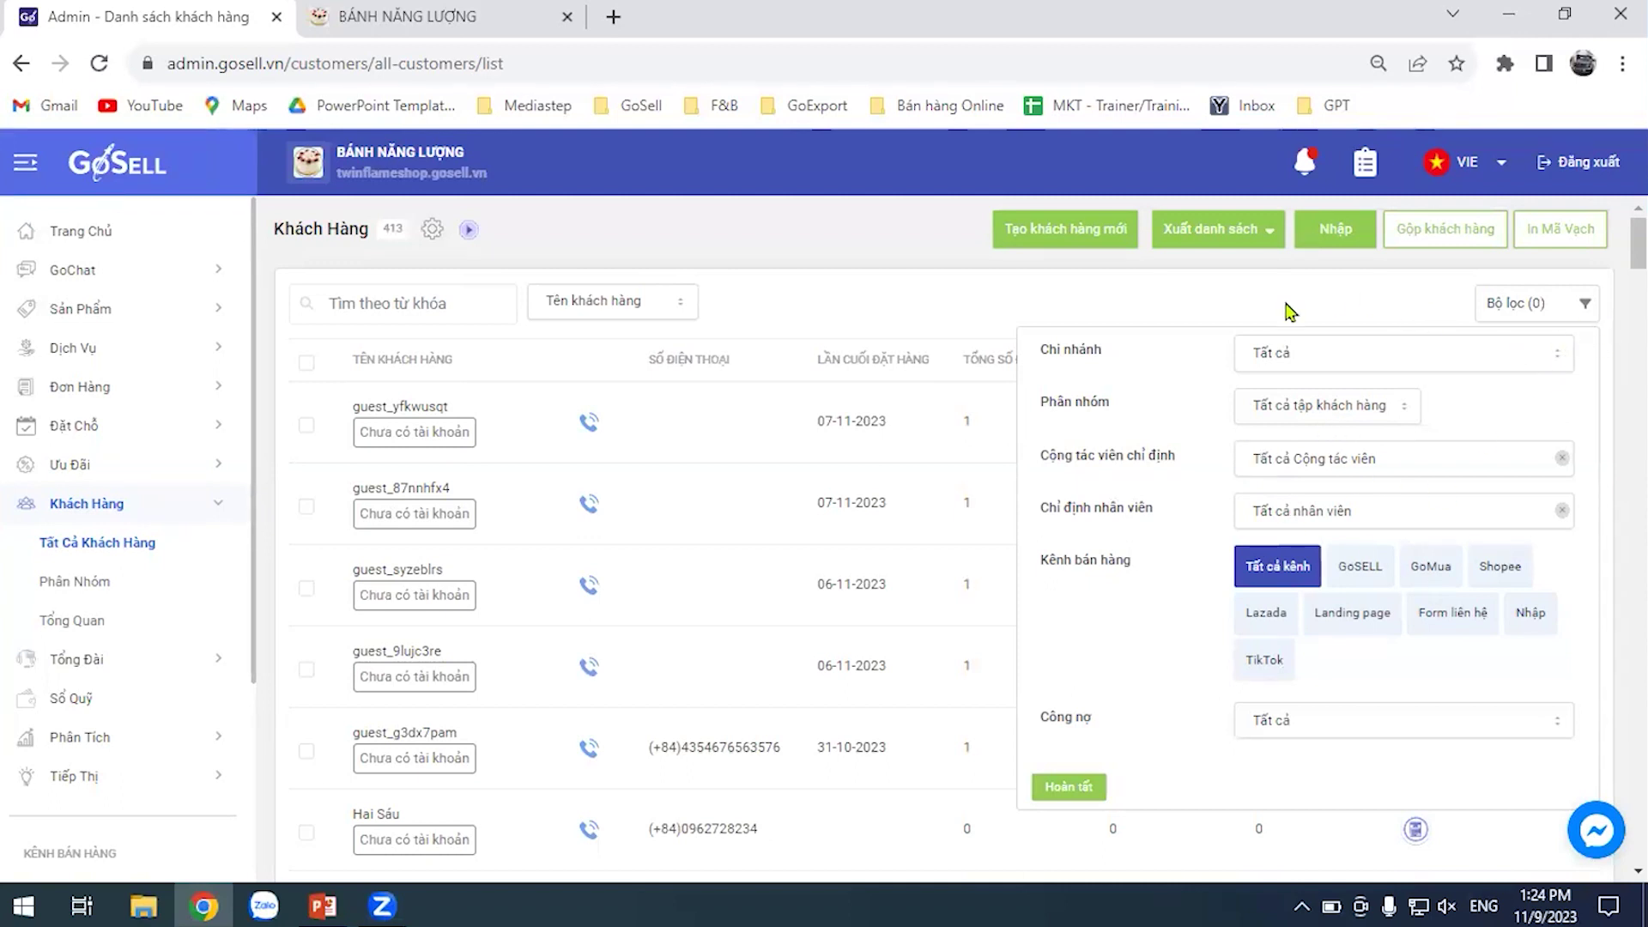
{"action": "left_click", "coordinate": [1363, 364]}
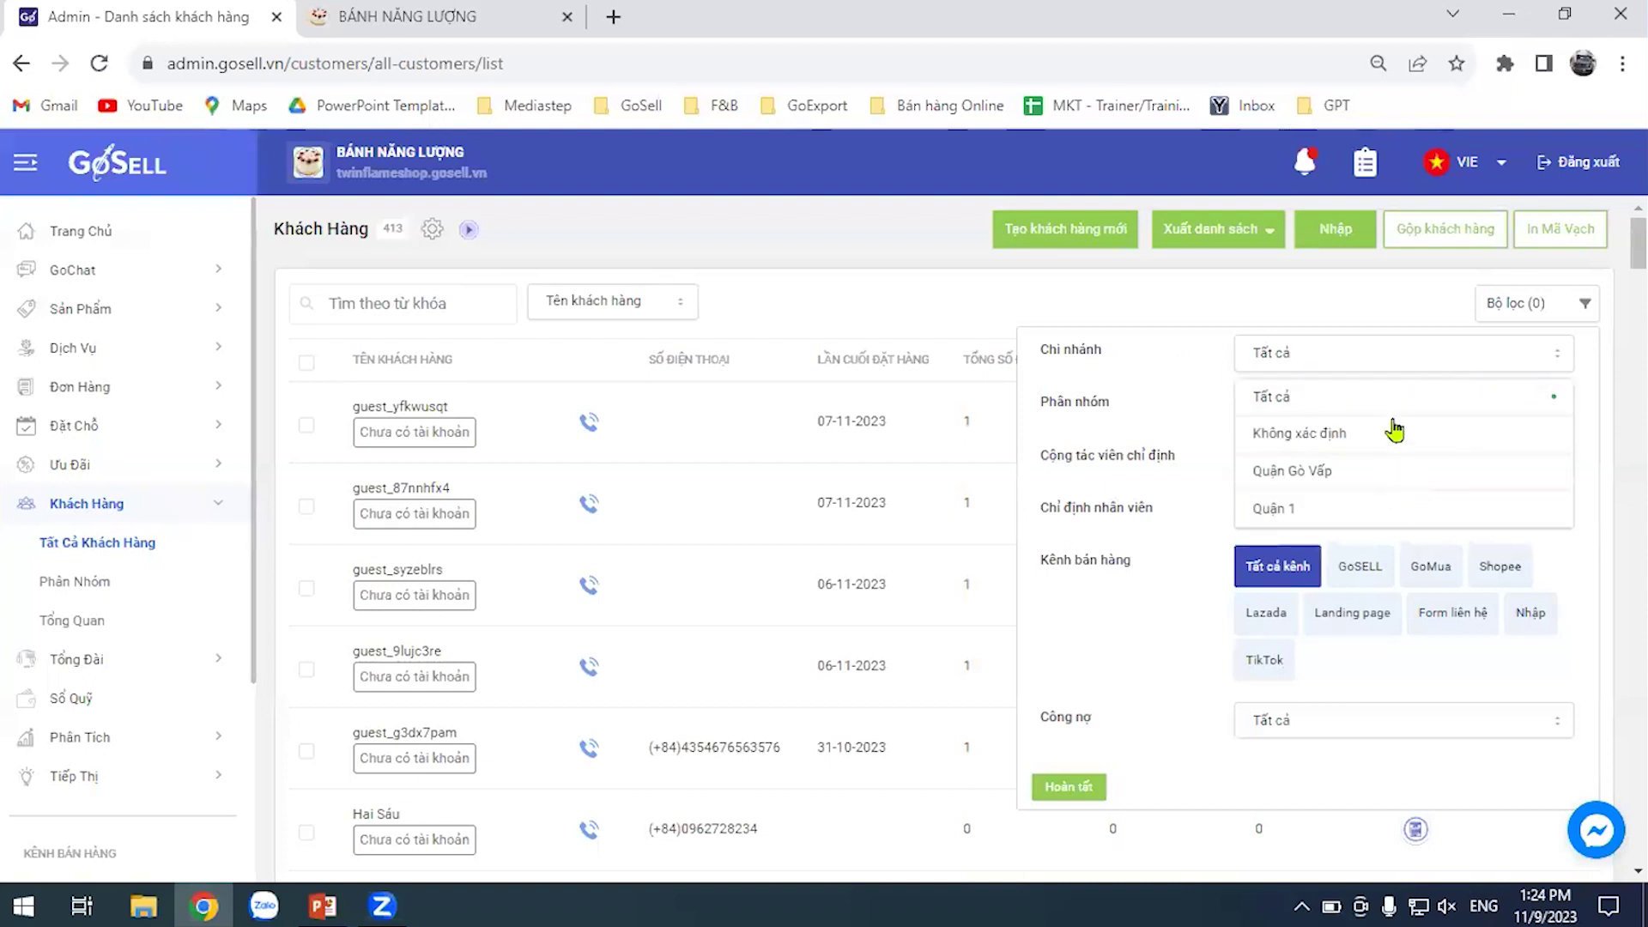
{"action": "left_click", "coordinate": [1196, 351]}
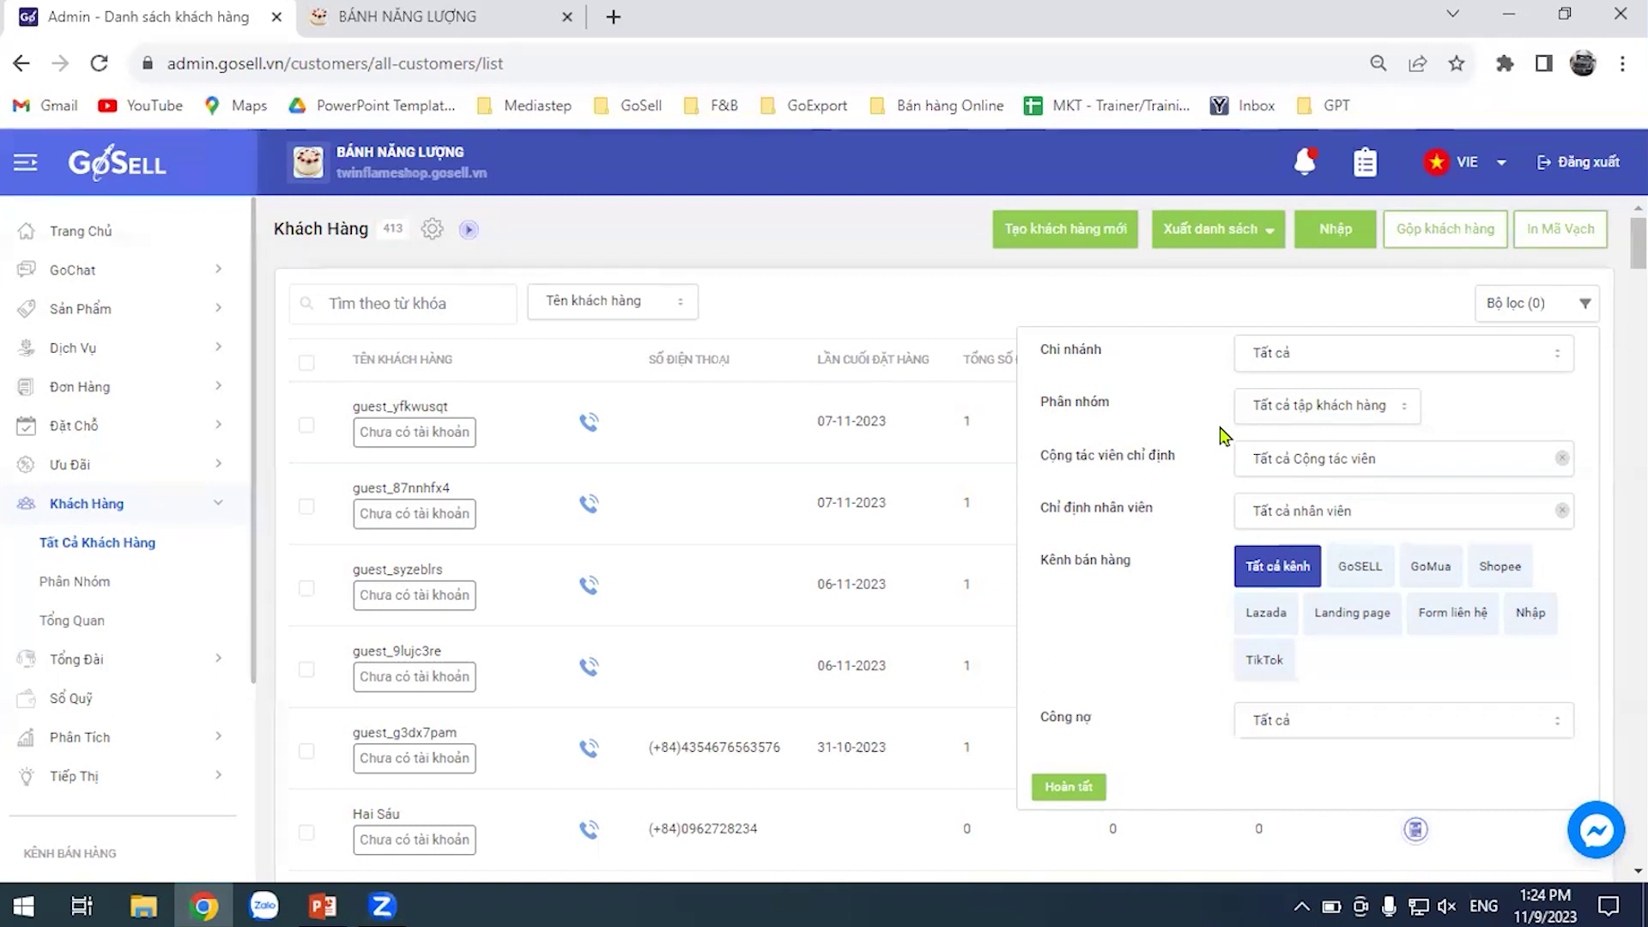
{"action": "left_click", "coordinate": [1366, 518]}
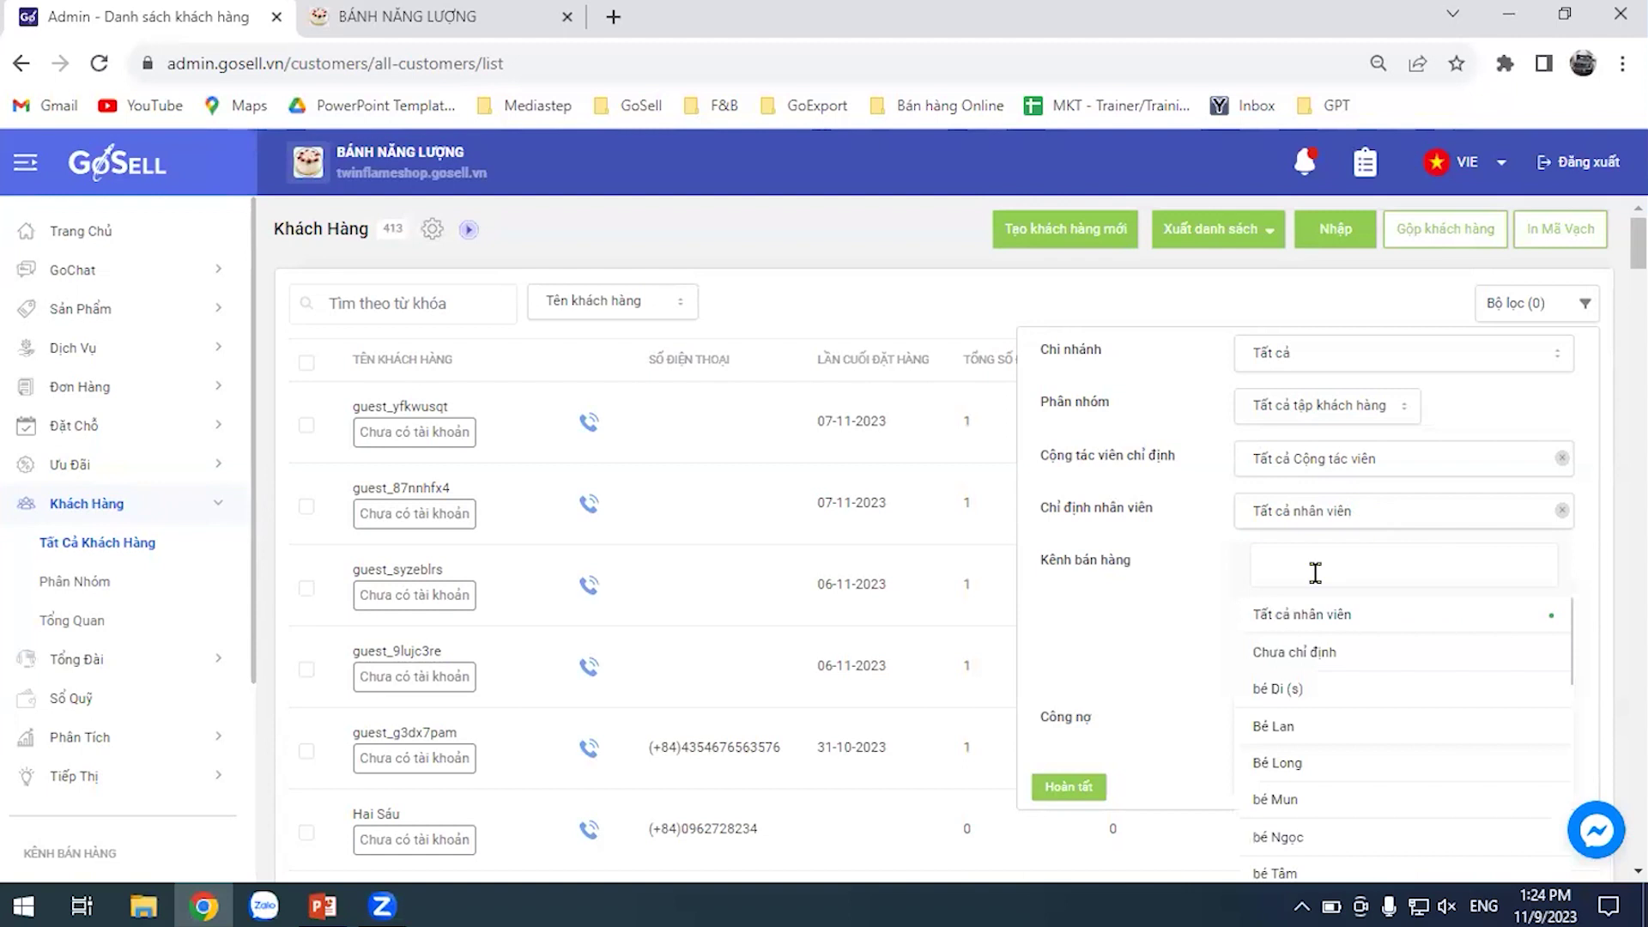
{"action": "left_click", "coordinate": [1294, 728]}
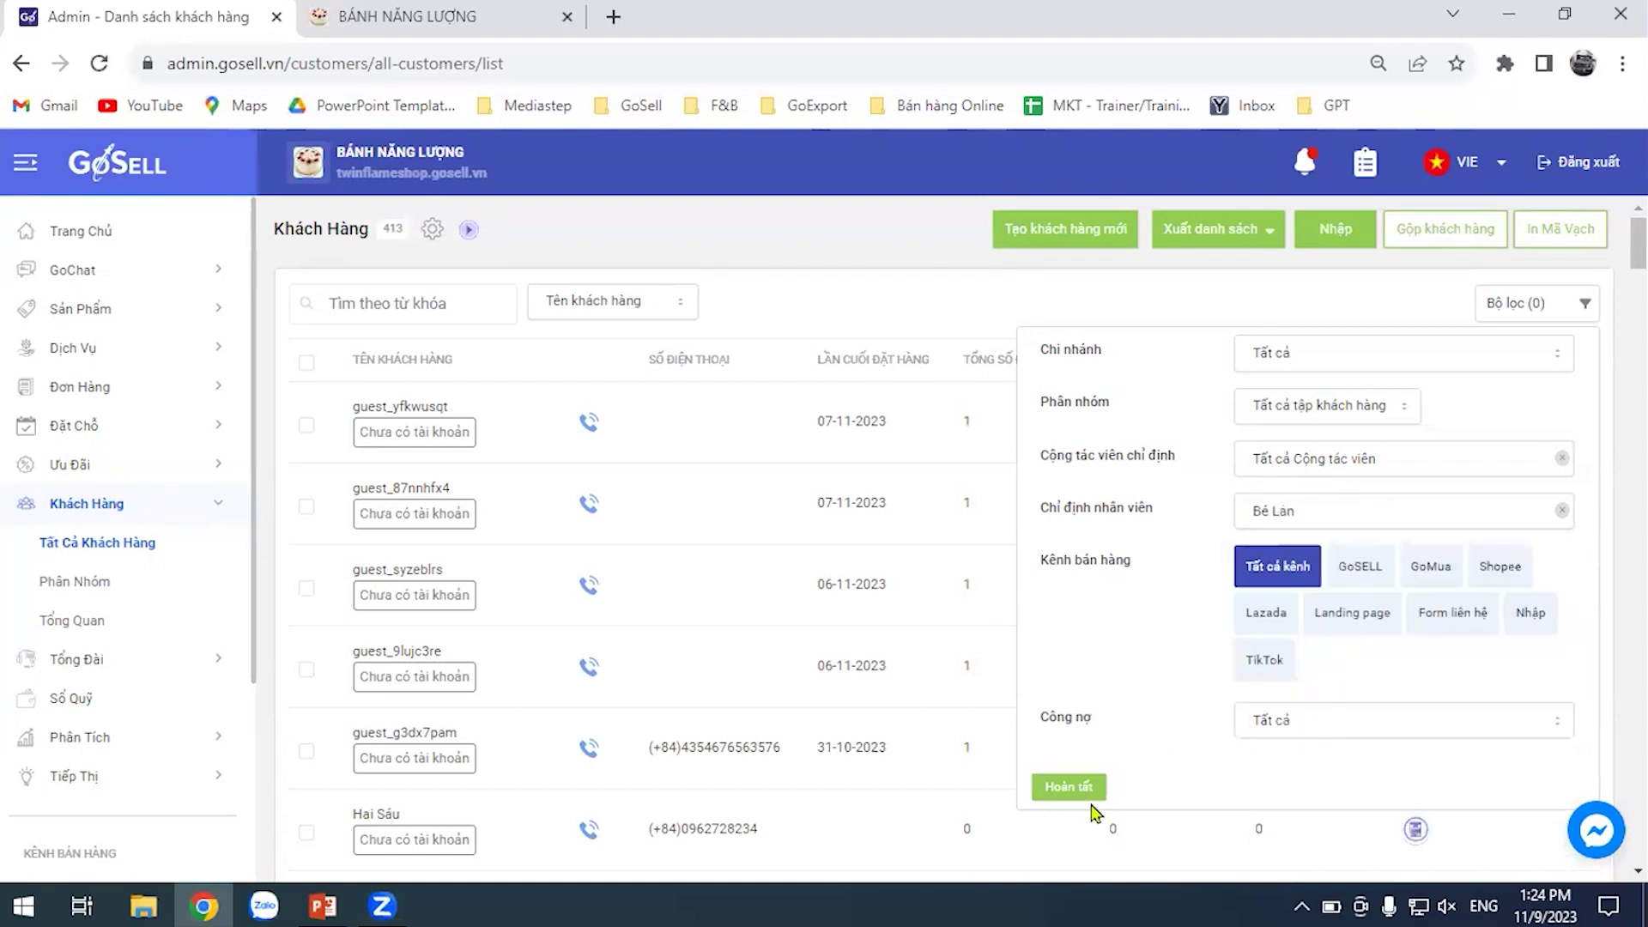
{"action": "left_click", "coordinate": [1071, 787]}
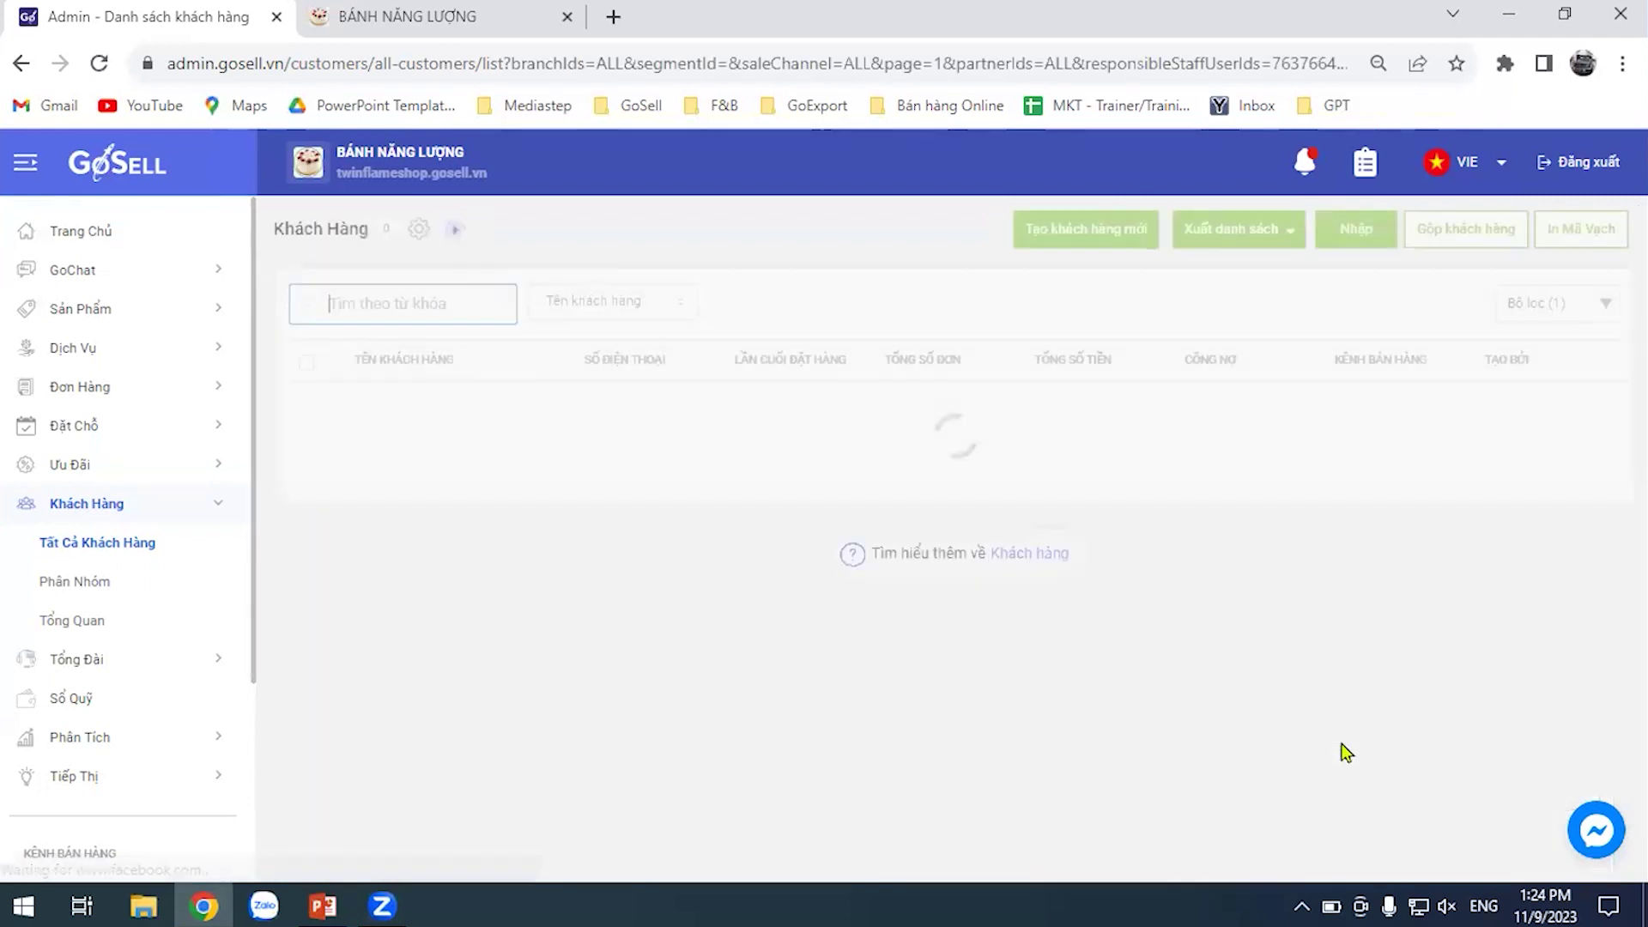
{"action": "scroll", "coordinate": [1038, 496], "scroll_direction": "down", "scroll_amount": 5}
{"action": "scroll", "coordinate": [883, 595], "scroll_direction": "up", "scroll_amount": 5}
{"action": "scroll", "coordinate": [611, 552], "scroll_direction": "down", "scroll_amount": 3}
{"action": "scroll", "coordinate": [883, 587], "scroll_direction": "up", "scroll_amount": 3}
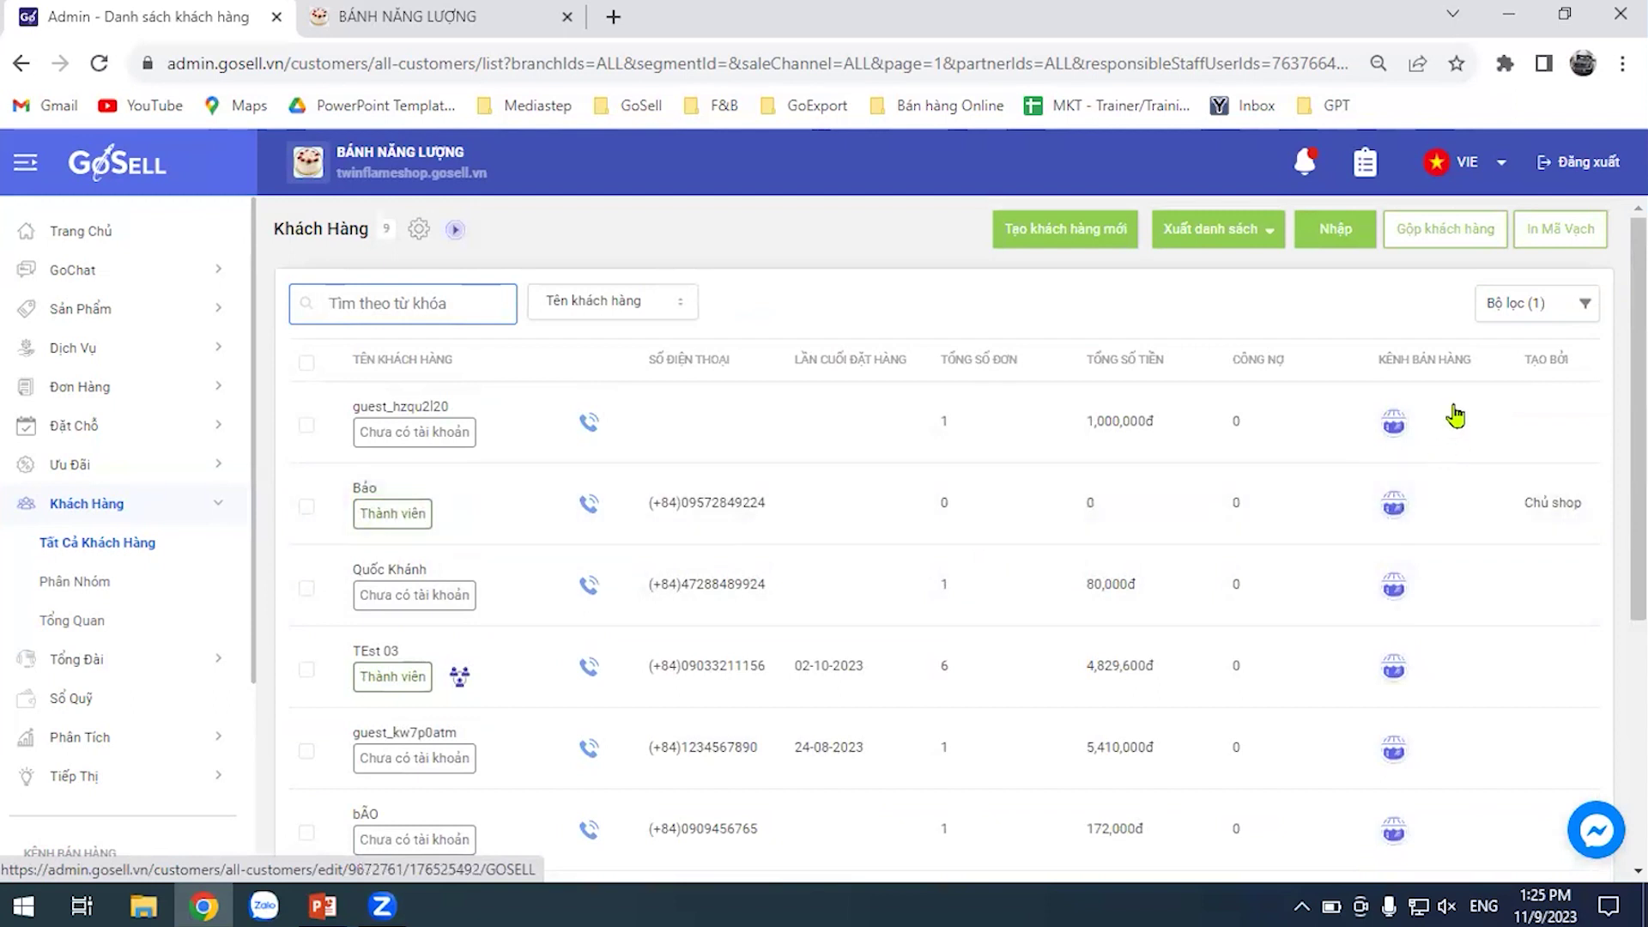
{"action": "left_click", "coordinate": [1566, 316]}
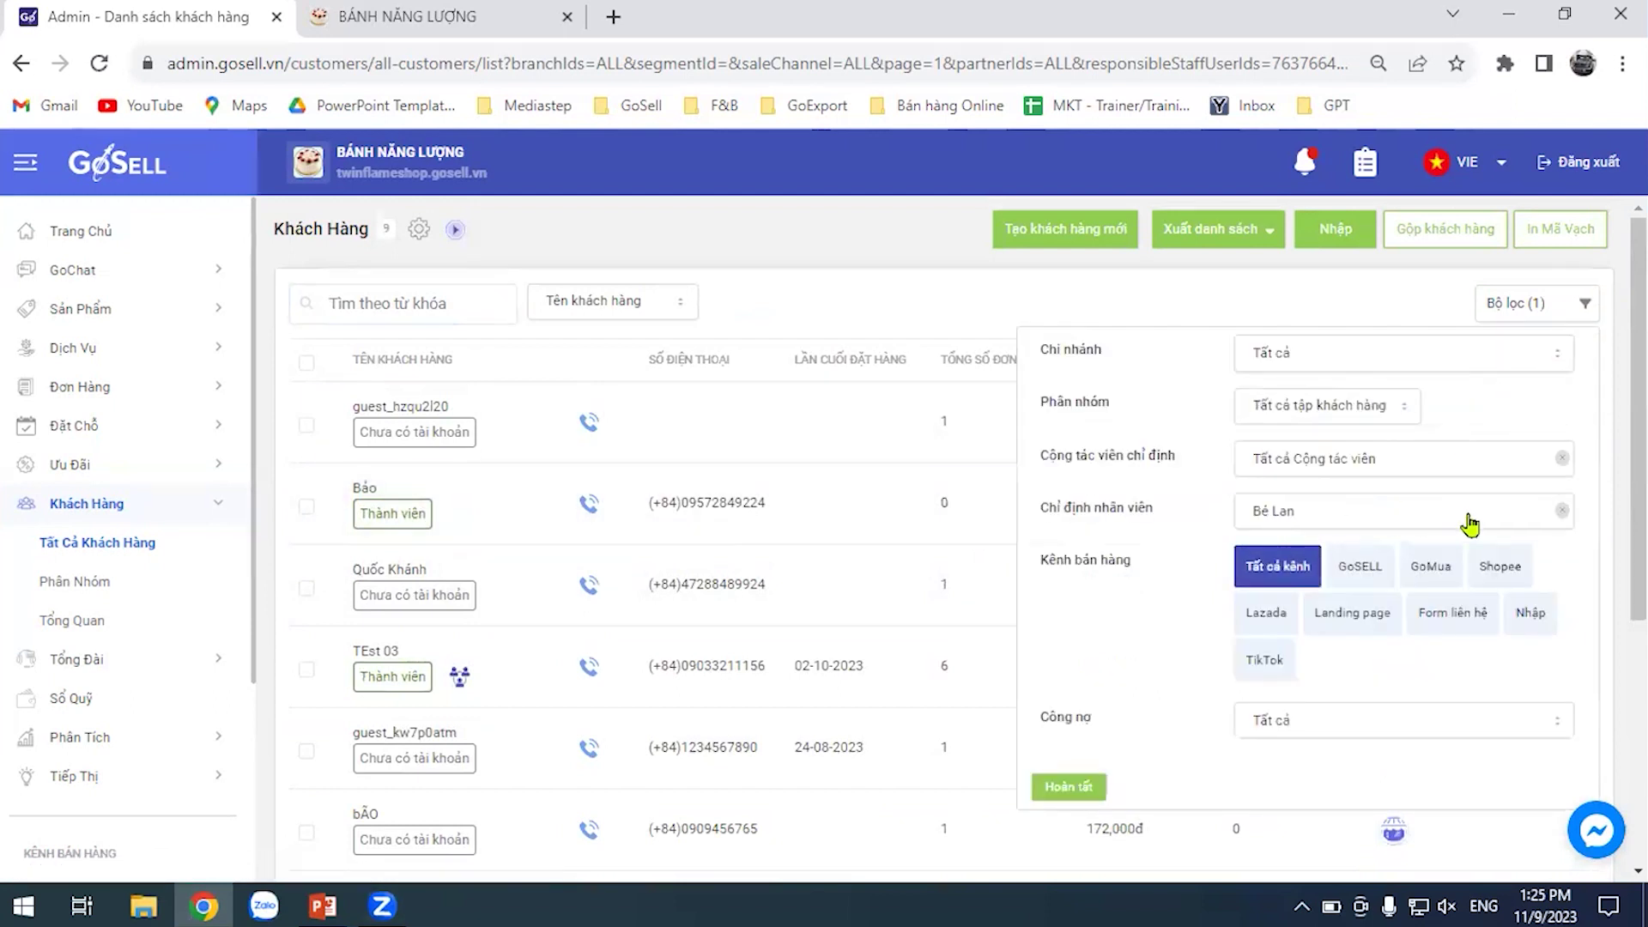
Drop the staff filter and filter by the Form liên hệ channel, showing 15 customers
{"action": "left_click", "coordinate": [1561, 510]}
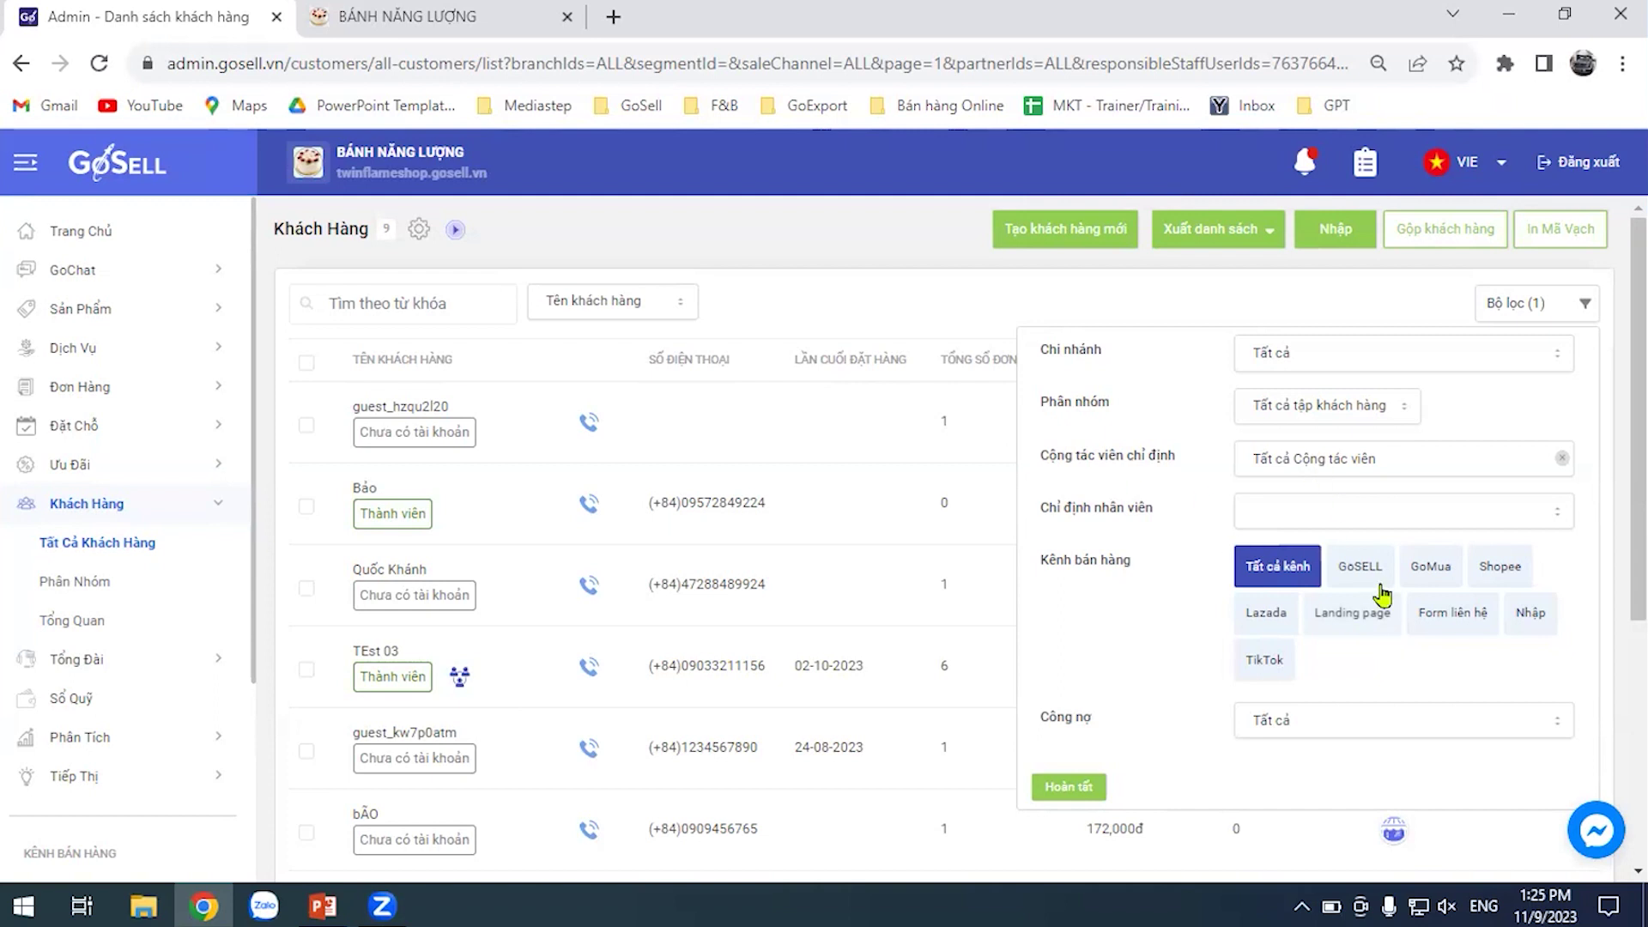
{"action": "left_click", "coordinate": [1458, 625]}
{"action": "left_click", "coordinate": [1070, 787]}
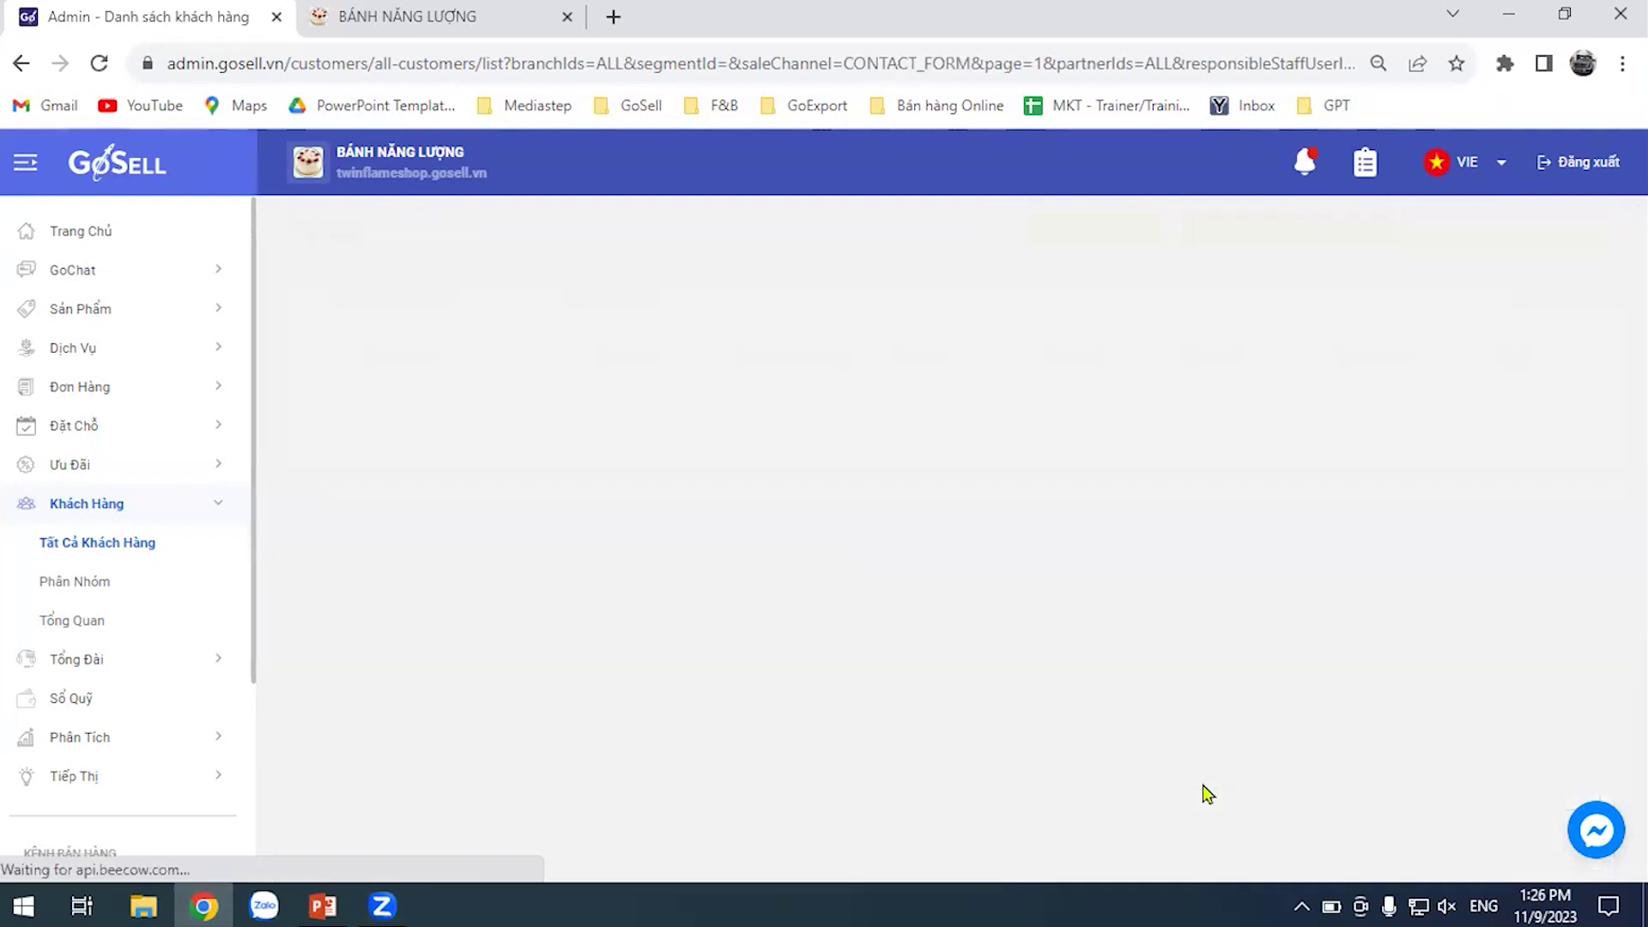
{"action": "scroll", "coordinate": [547, 464], "scroll_direction": "down", "scroll_amount": 1}
{"action": "scroll", "coordinate": [546, 463], "scroll_direction": "down", "scroll_amount": 10}
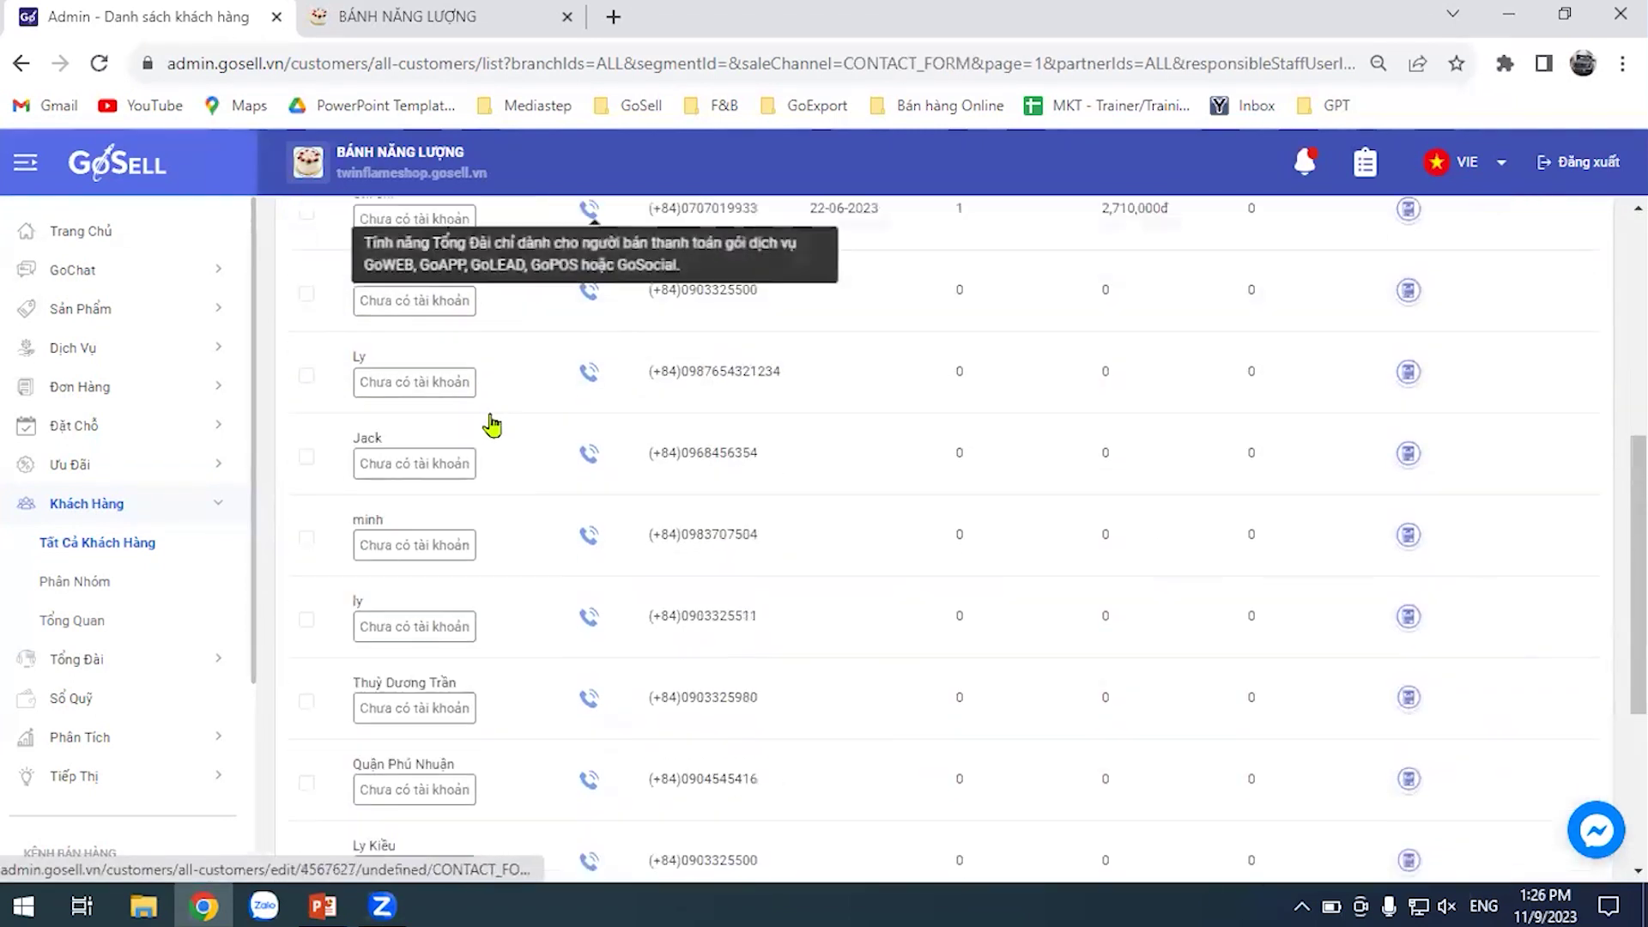
{"action": "scroll", "coordinate": [515, 540], "scroll_direction": "up", "scroll_amount": 10}
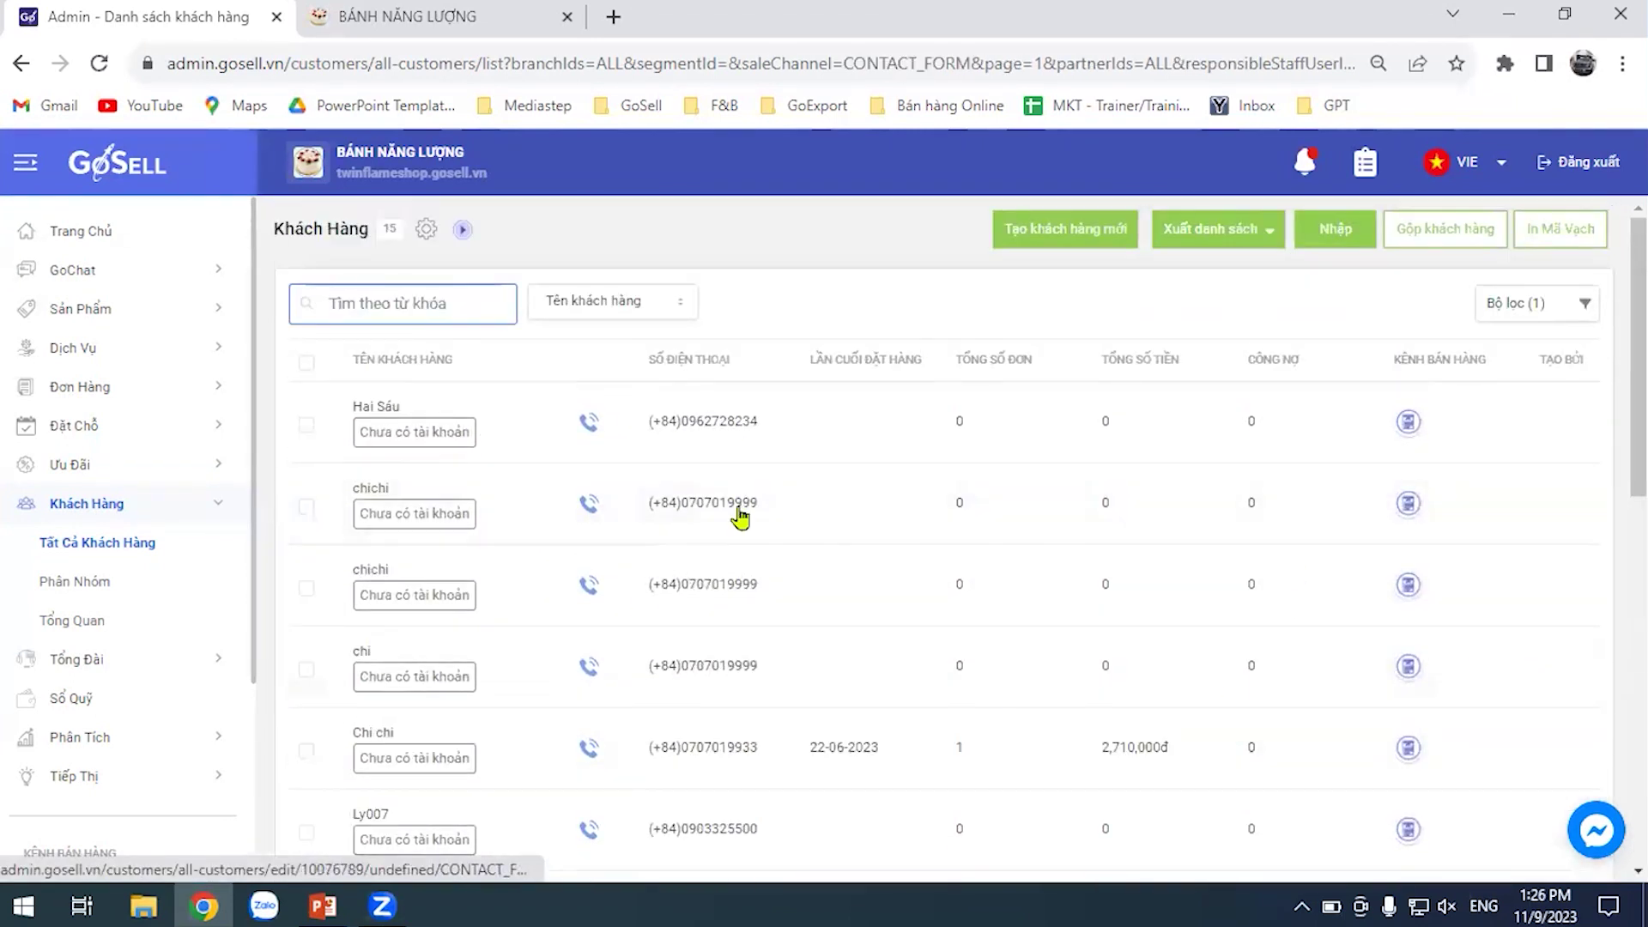
Switch to the storefront tab and scroll to the Nhận báo giá form
{"action": "left_click", "coordinate": [445, 12]}
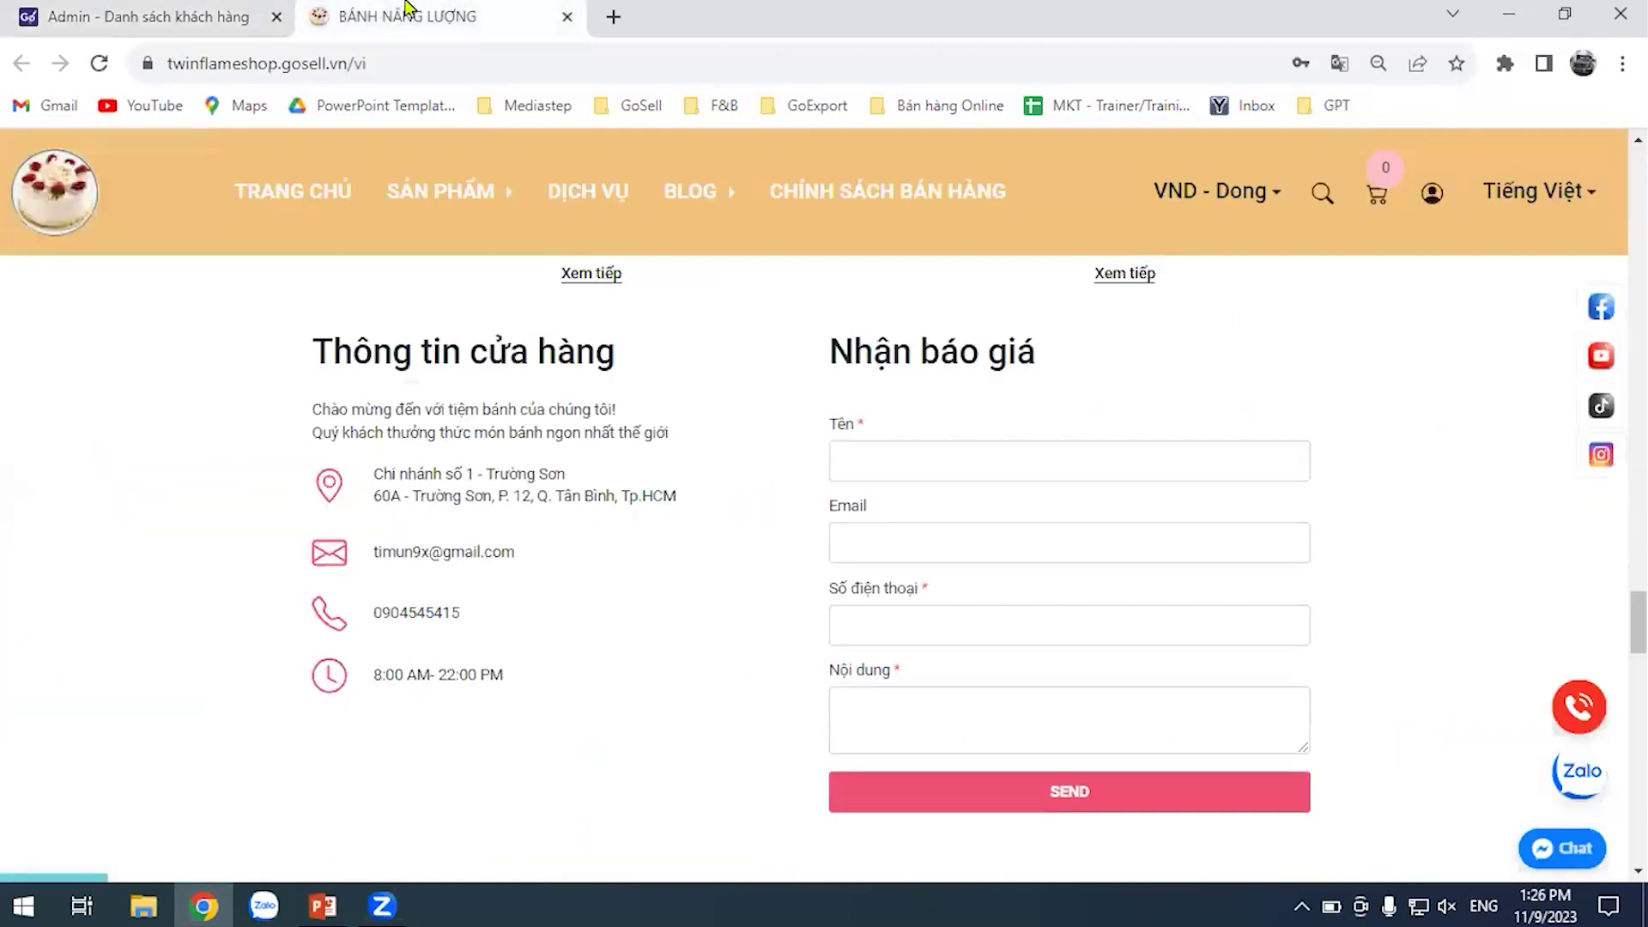
{"action": "left_click_drag", "start_coordinate": [1617, 644], "coordinate": [1616, 201]}
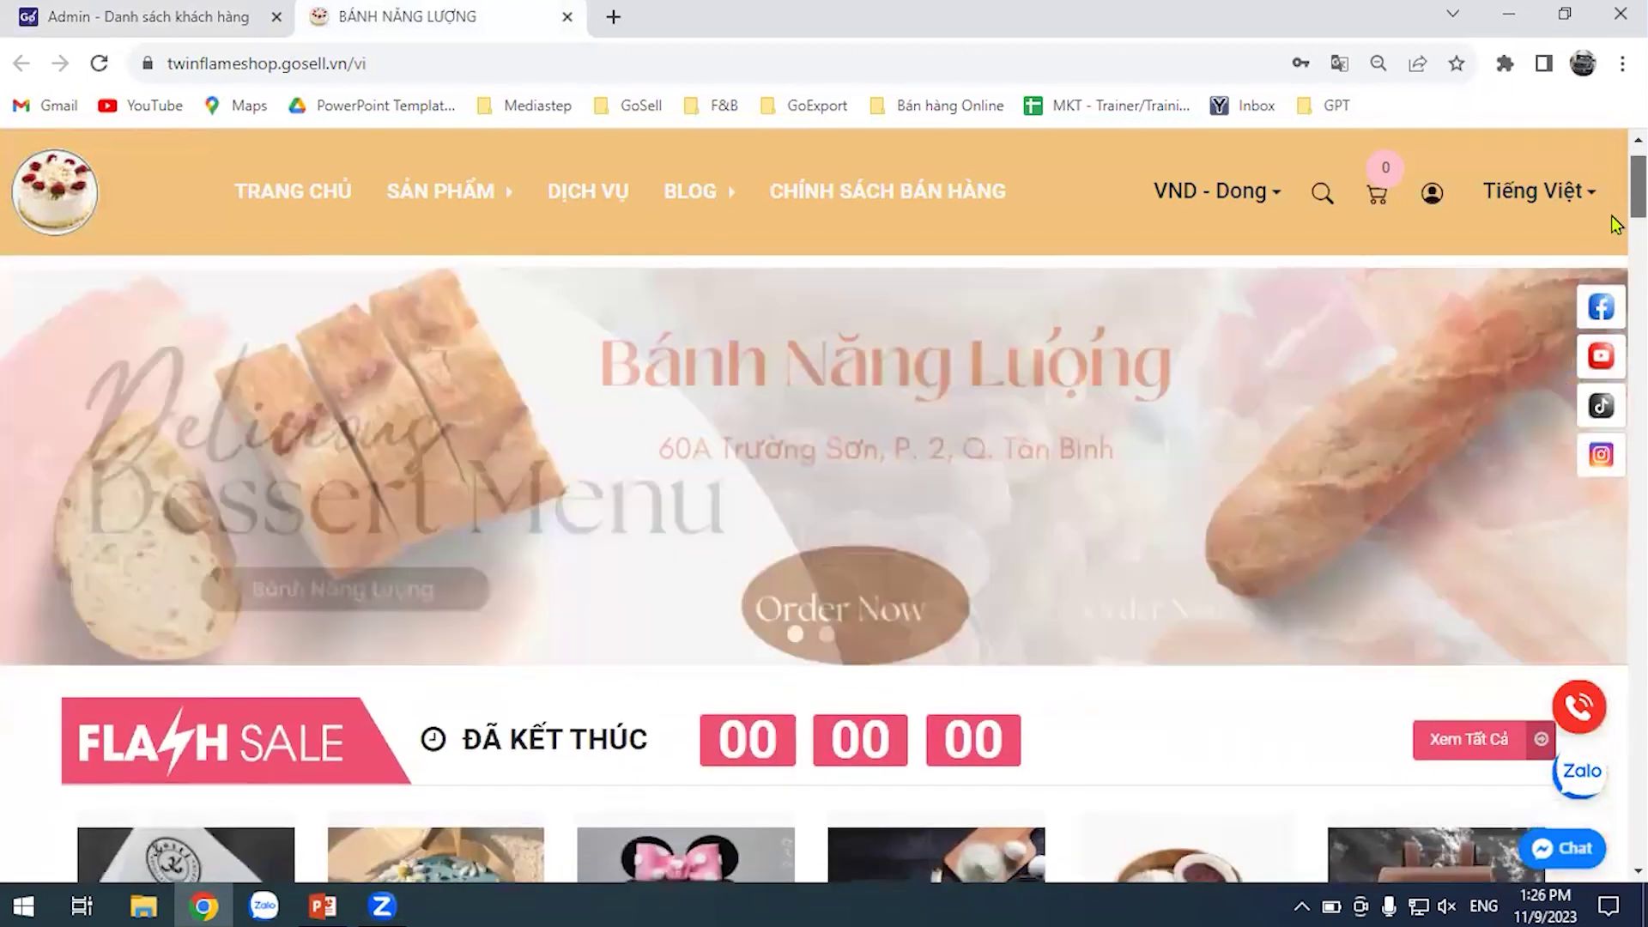
{"action": "scroll", "coordinate": [1616, 273], "scroll_direction": "down", "scroll_amount": 5}
{"action": "left_click_drag", "start_coordinate": [1616, 273], "coordinate": [1617, 648]}
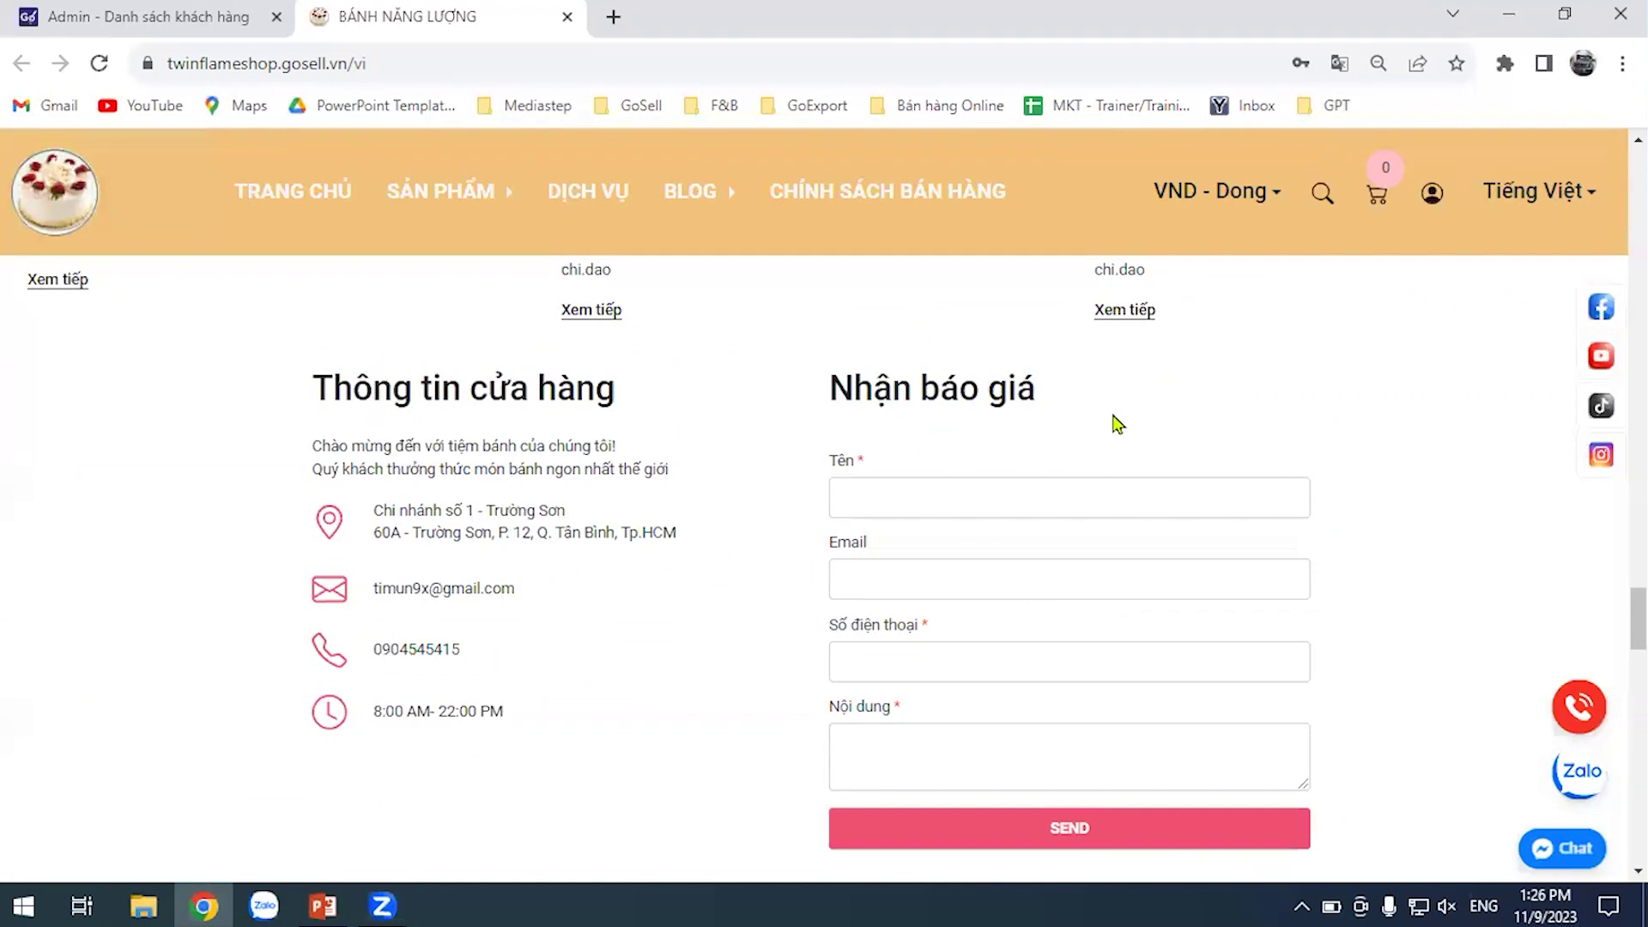
Submit a quote request with a name, phone number and message 'tư vấn bánh kem', then return to admin
{"action": "left_click", "coordinate": [1049, 509]}
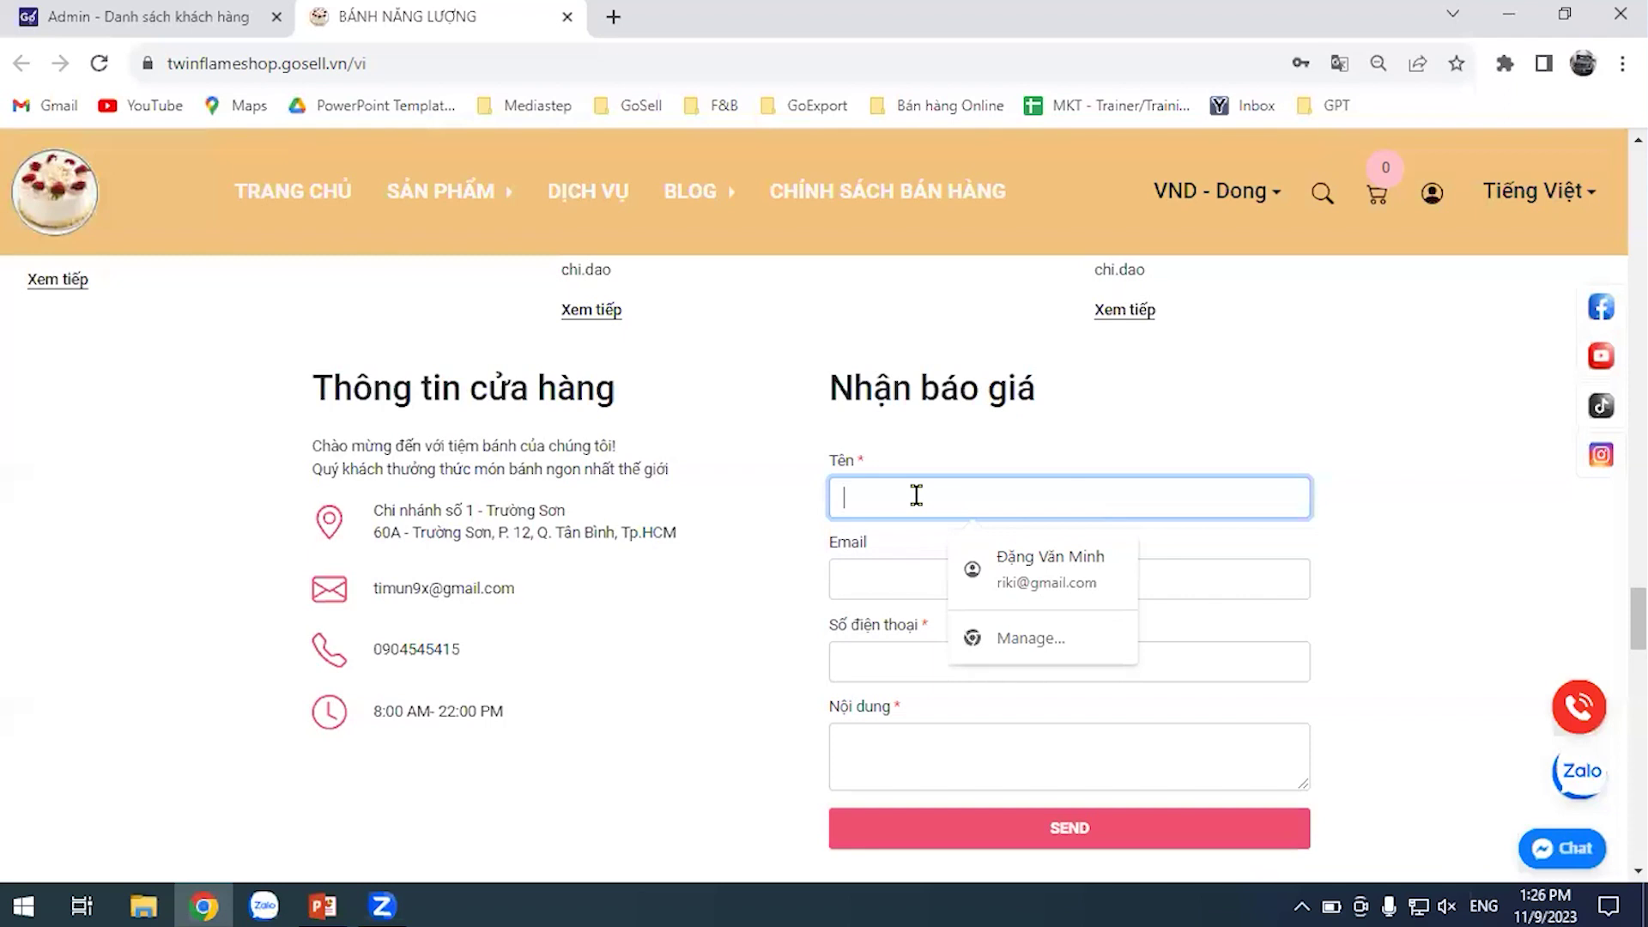
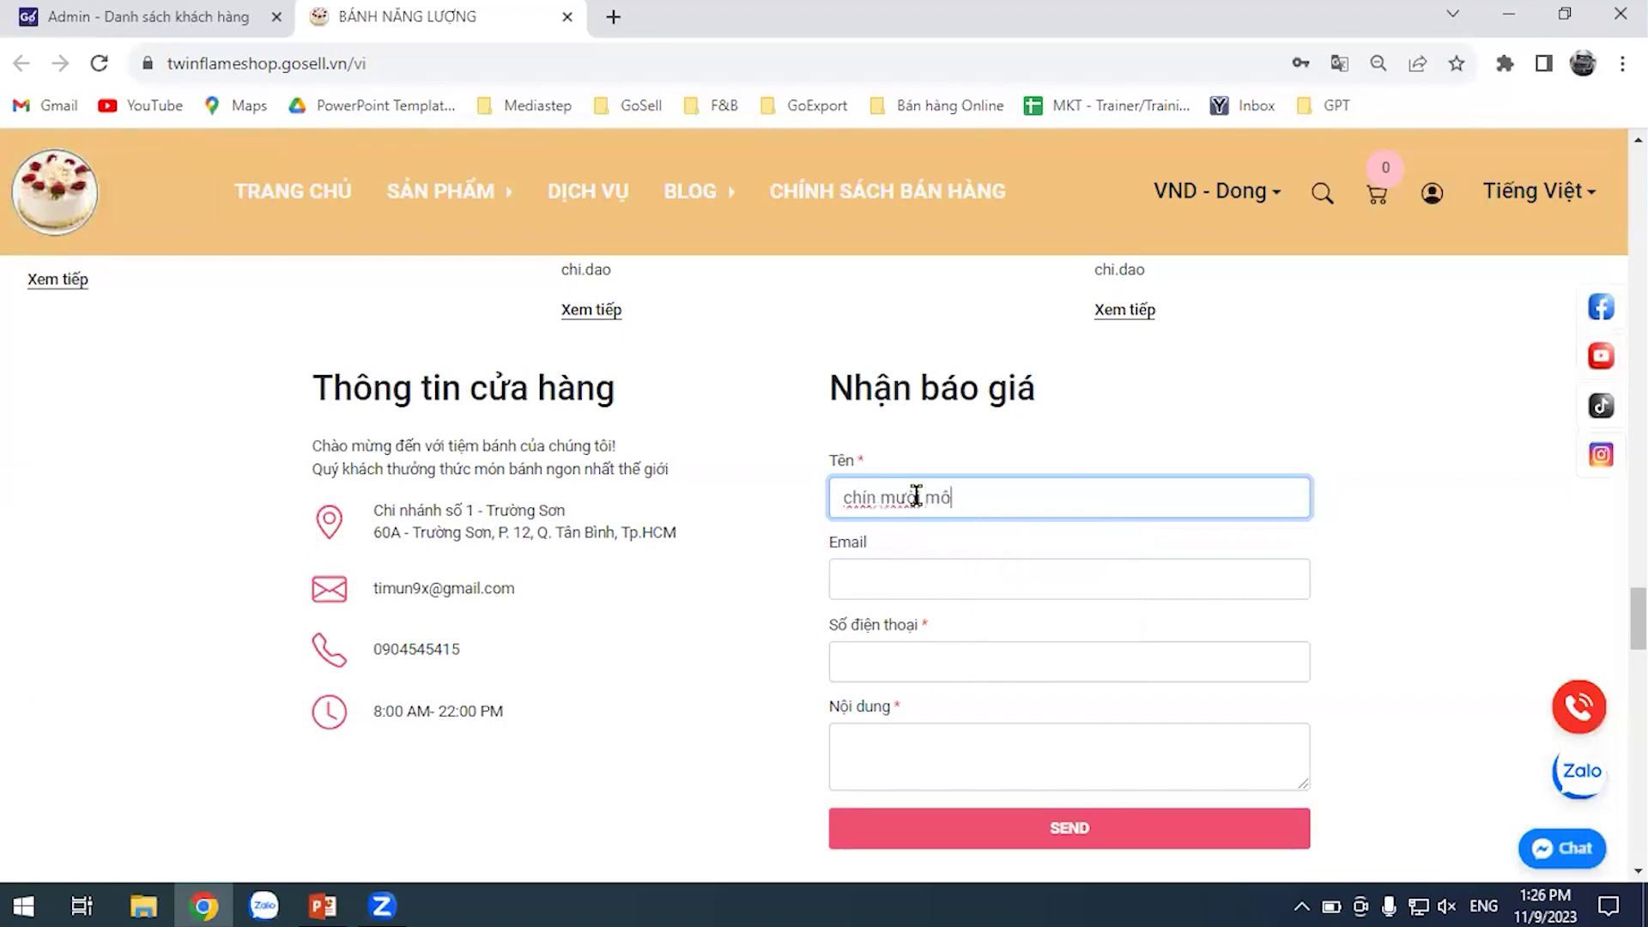
{"action": "left_click", "coordinate": [893, 562]}
{"action": "left_click", "coordinate": [923, 664]}
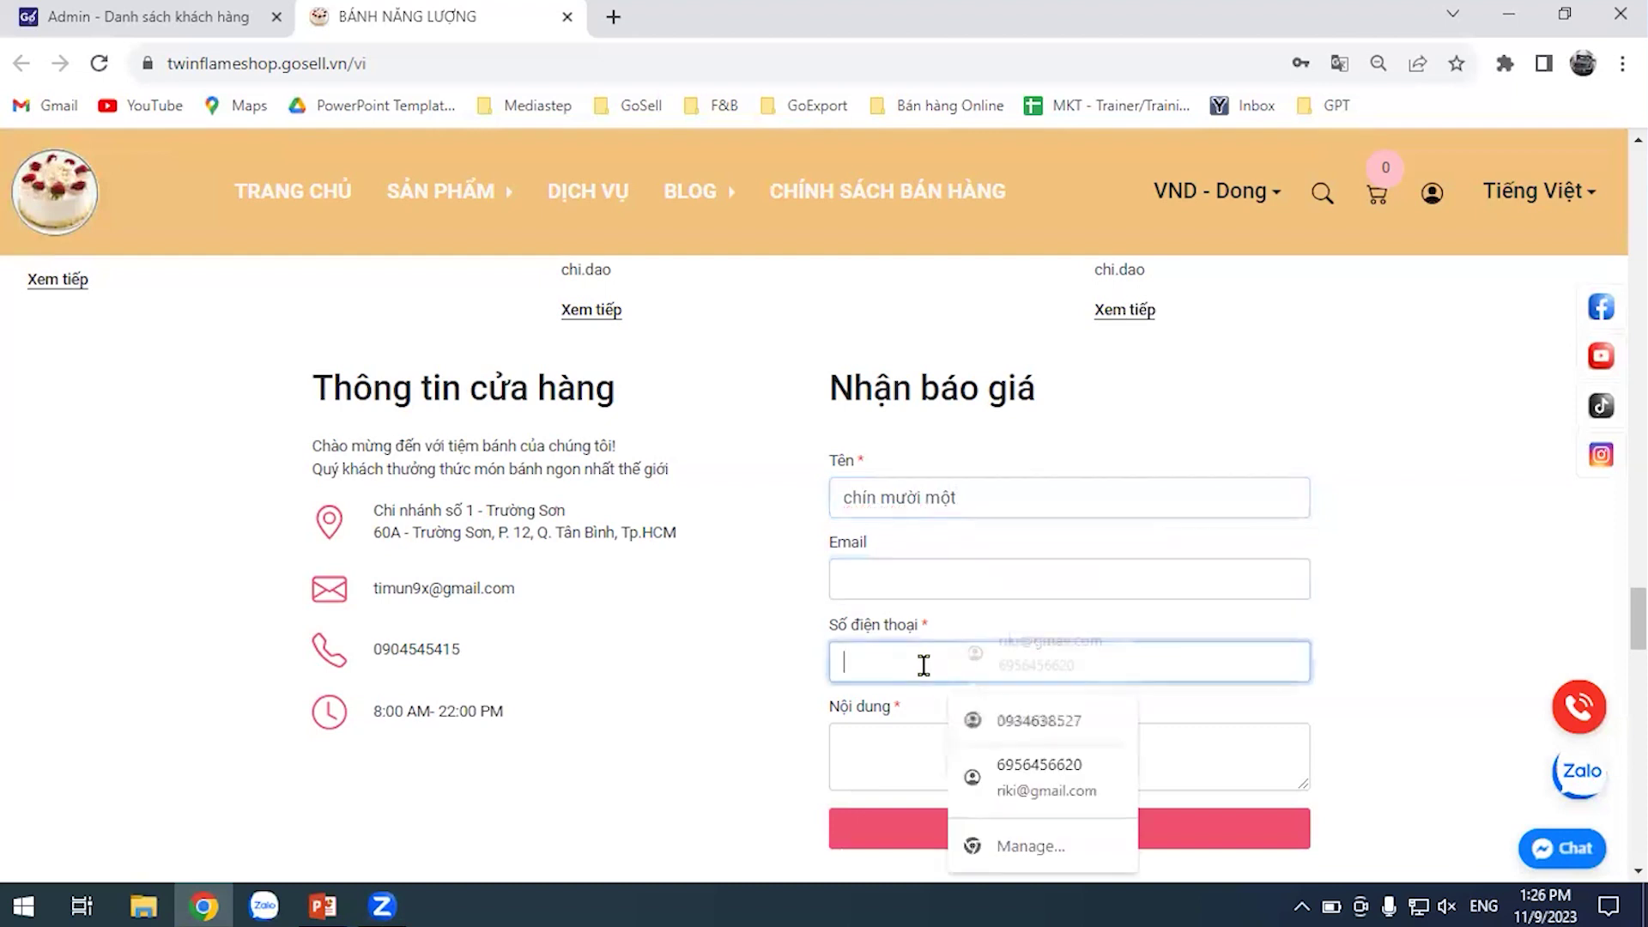
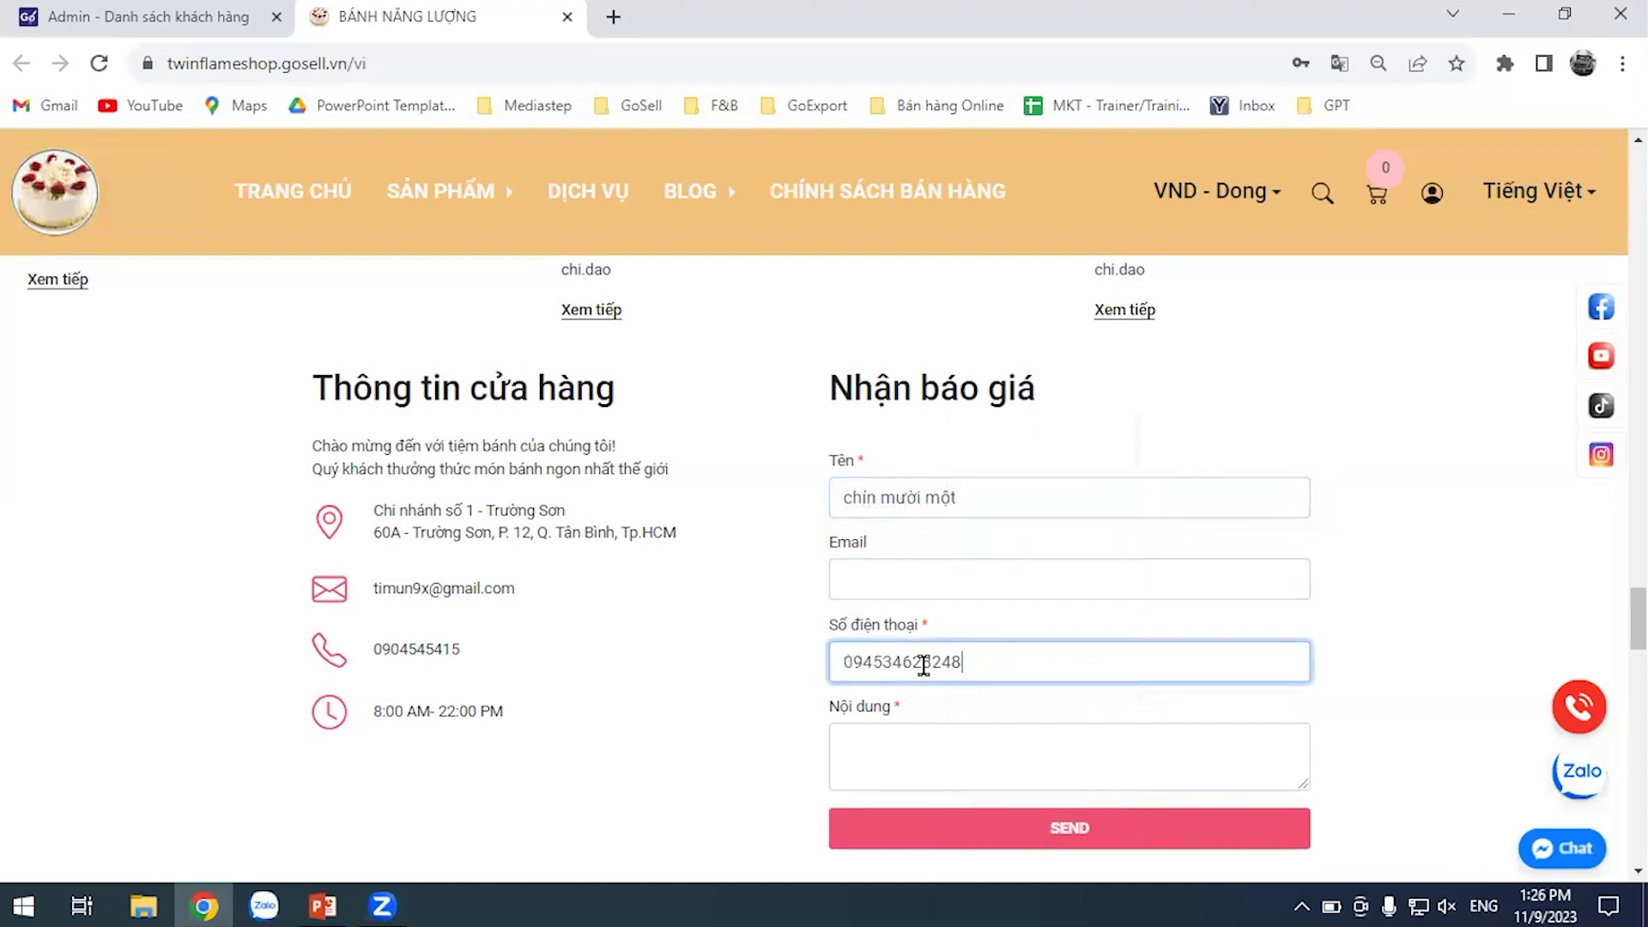
{"action": "left_click", "coordinate": [956, 764]}
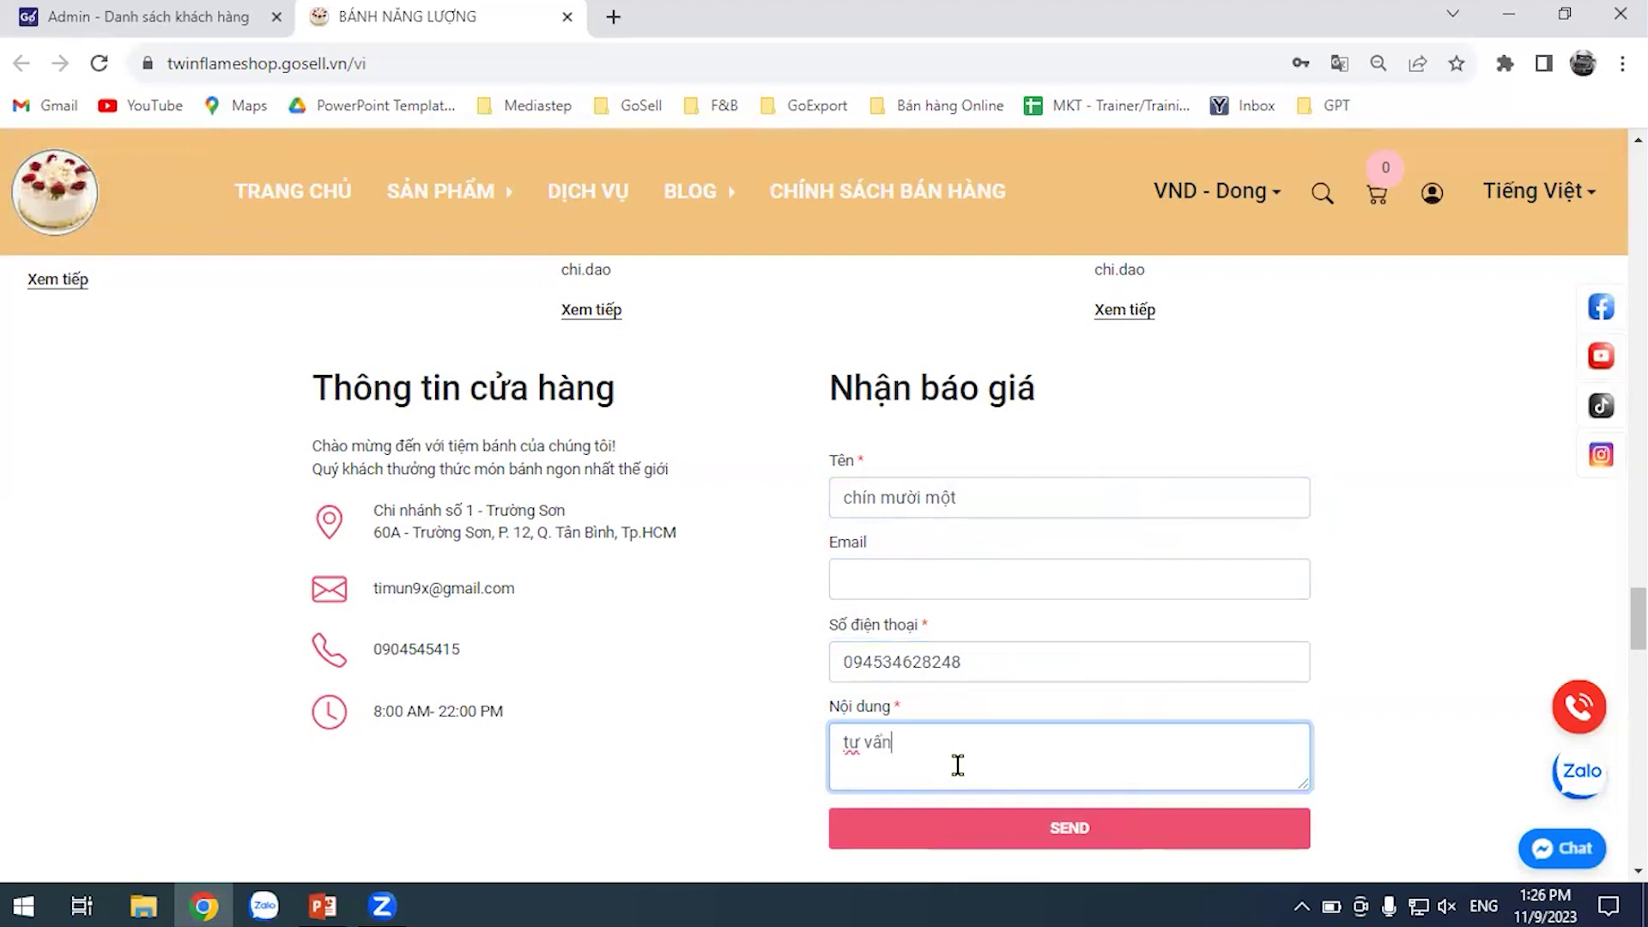
{"action": "type", "text": "tư vấn bansh em"}
{"action": "type", "text": "kem"}
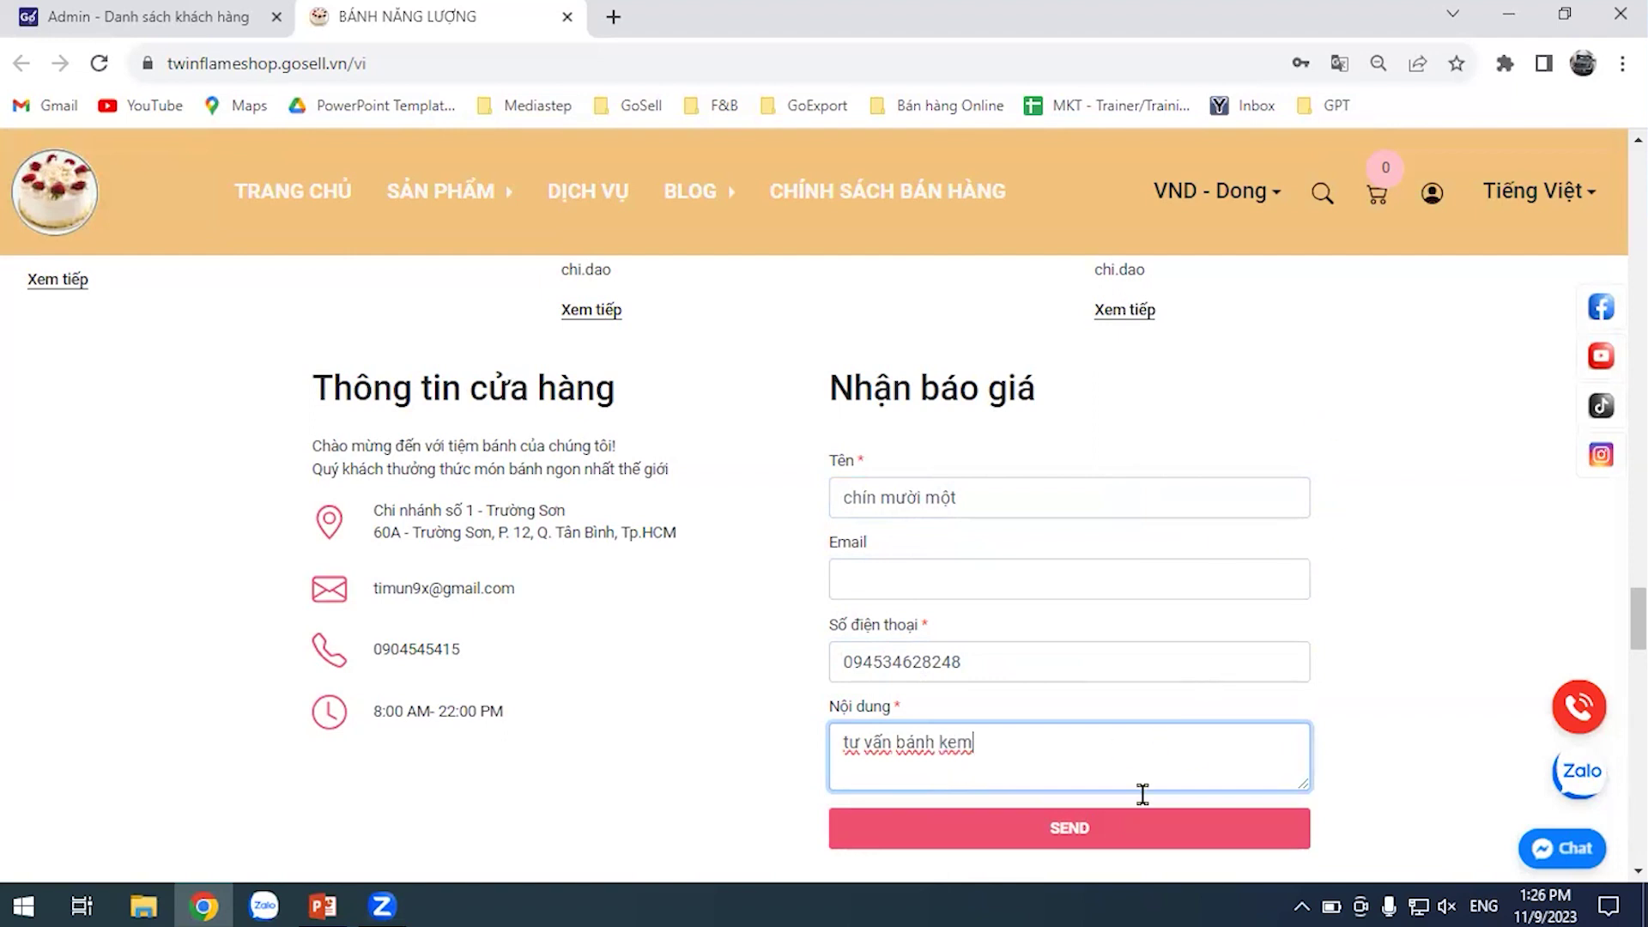
{"action": "left_click", "coordinate": [998, 837]}
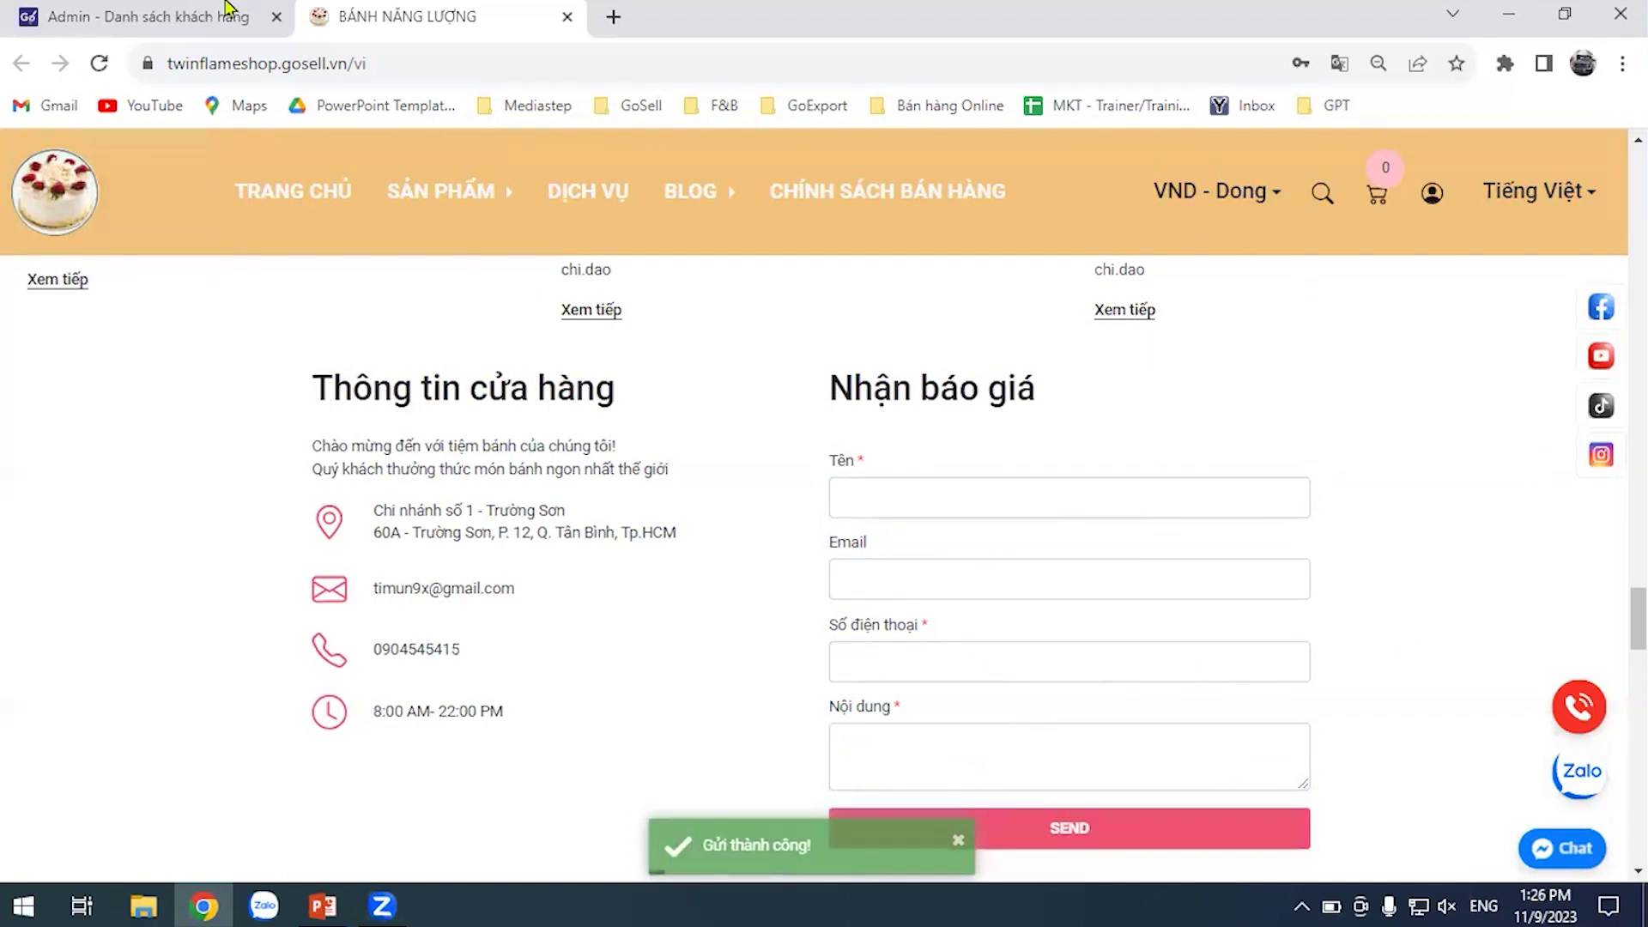
{"action": "left_click", "coordinate": [154, 17]}
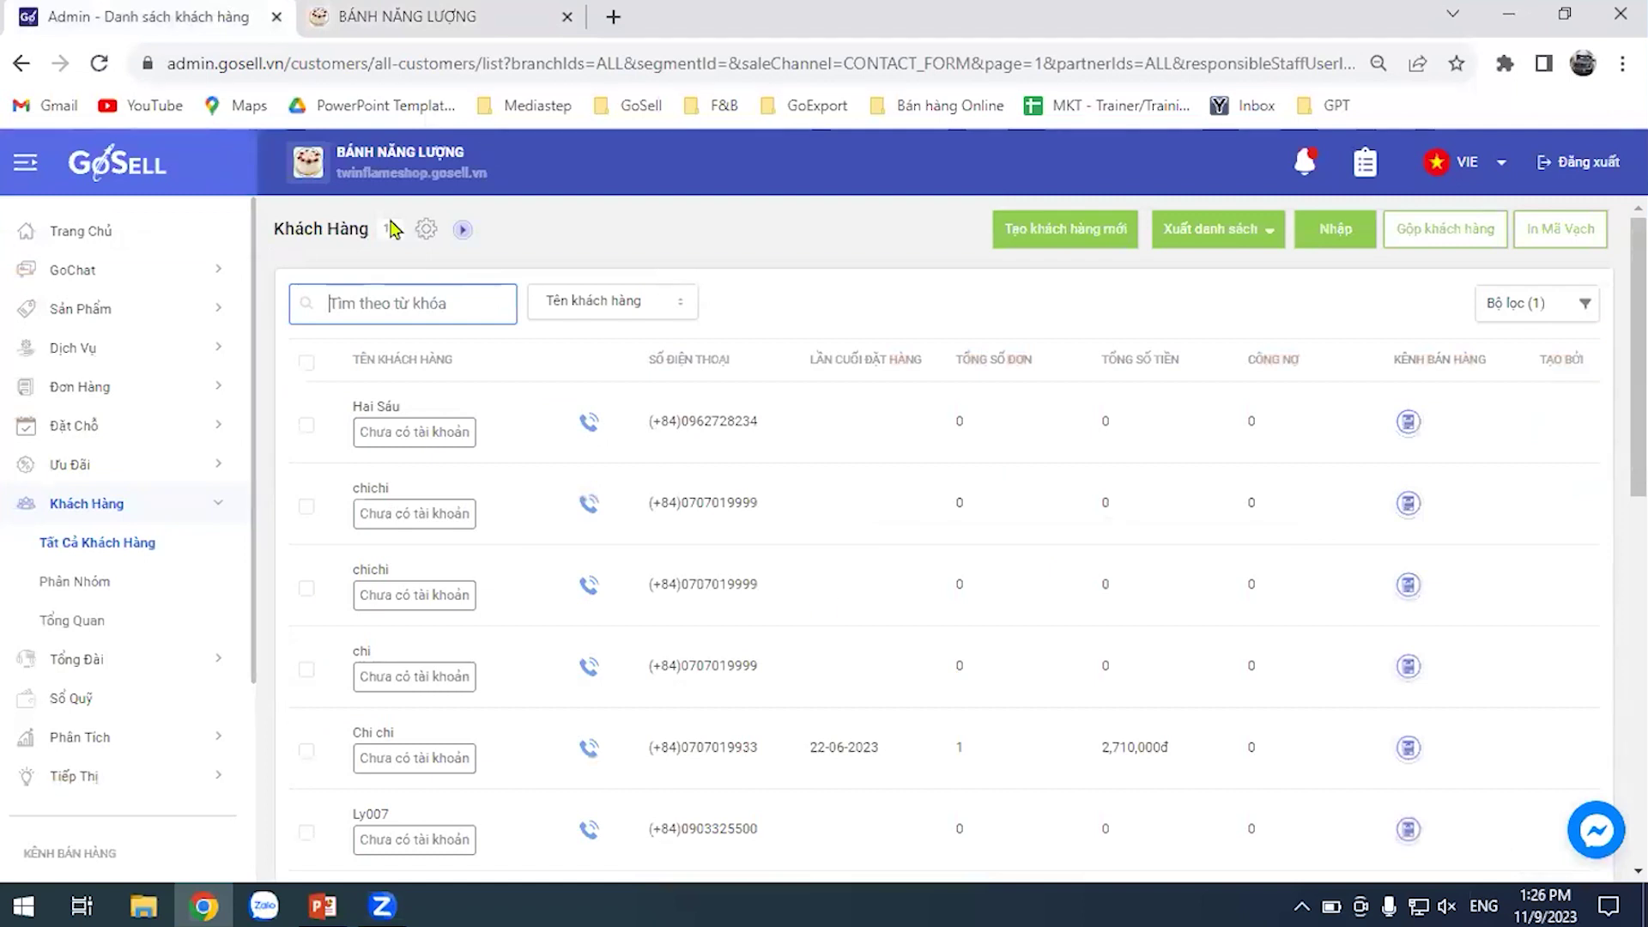
Reload the list to show 16 contact-form customers and open the new top customer
{"action": "key", "text": "F5"}
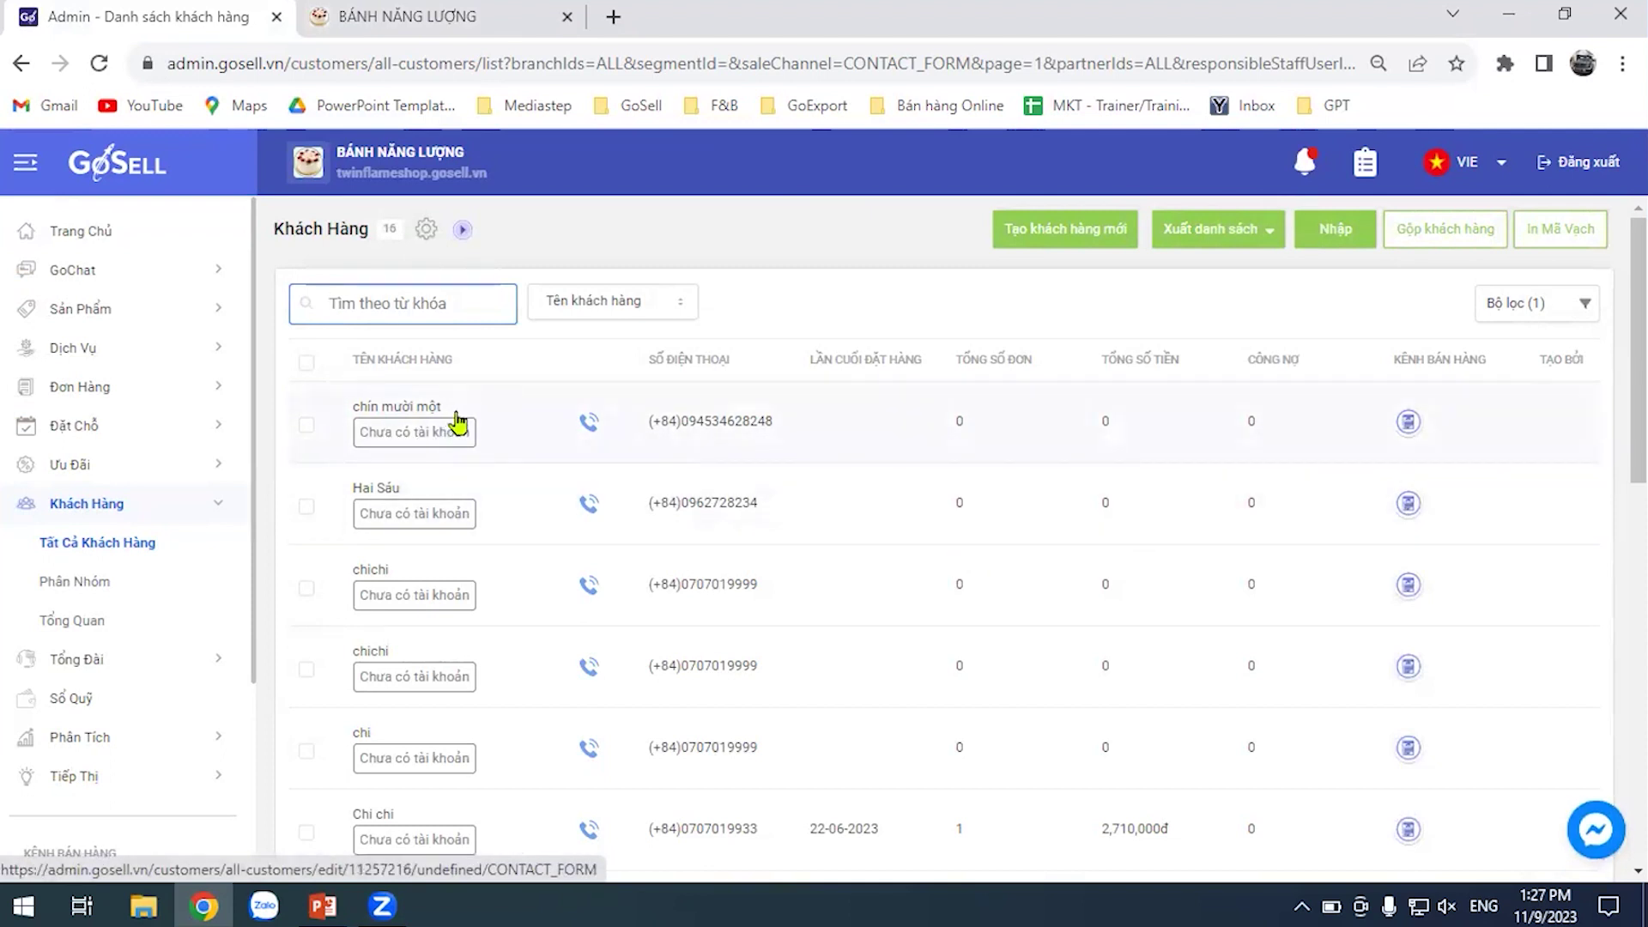
{"action": "left_click", "coordinate": [456, 420]}
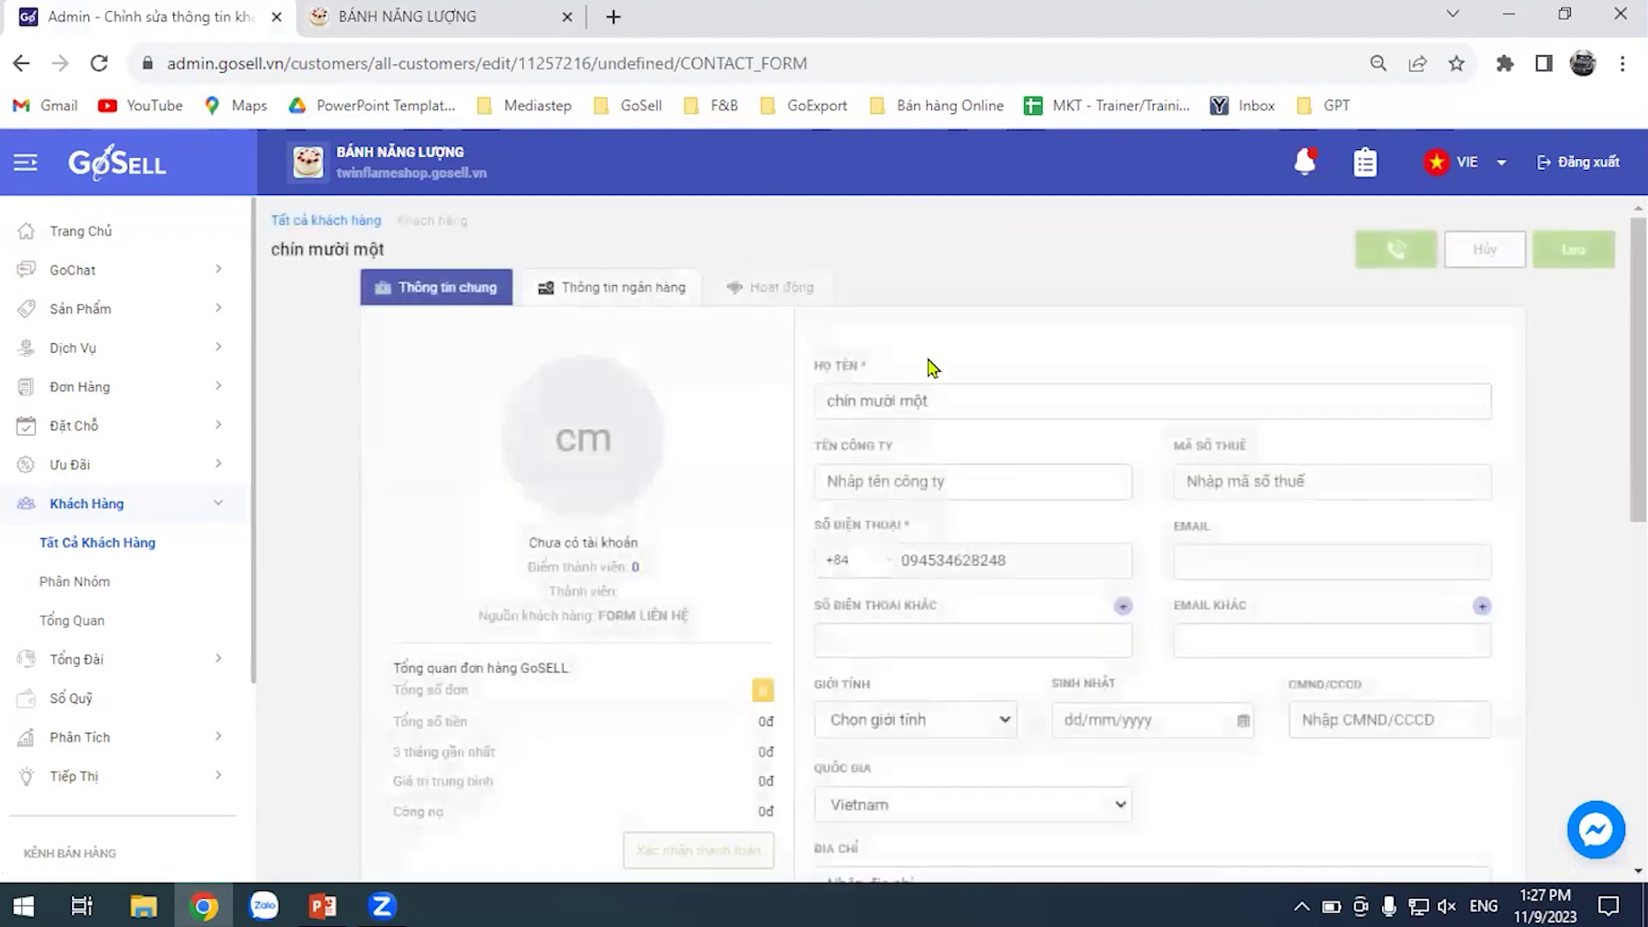
{"action": "scroll", "coordinate": [1467, 439], "scroll_direction": "down", "scroll_amount": 5}
{"action": "left_click_drag", "start_coordinate": [944, 652], "coordinate": [812, 659]}
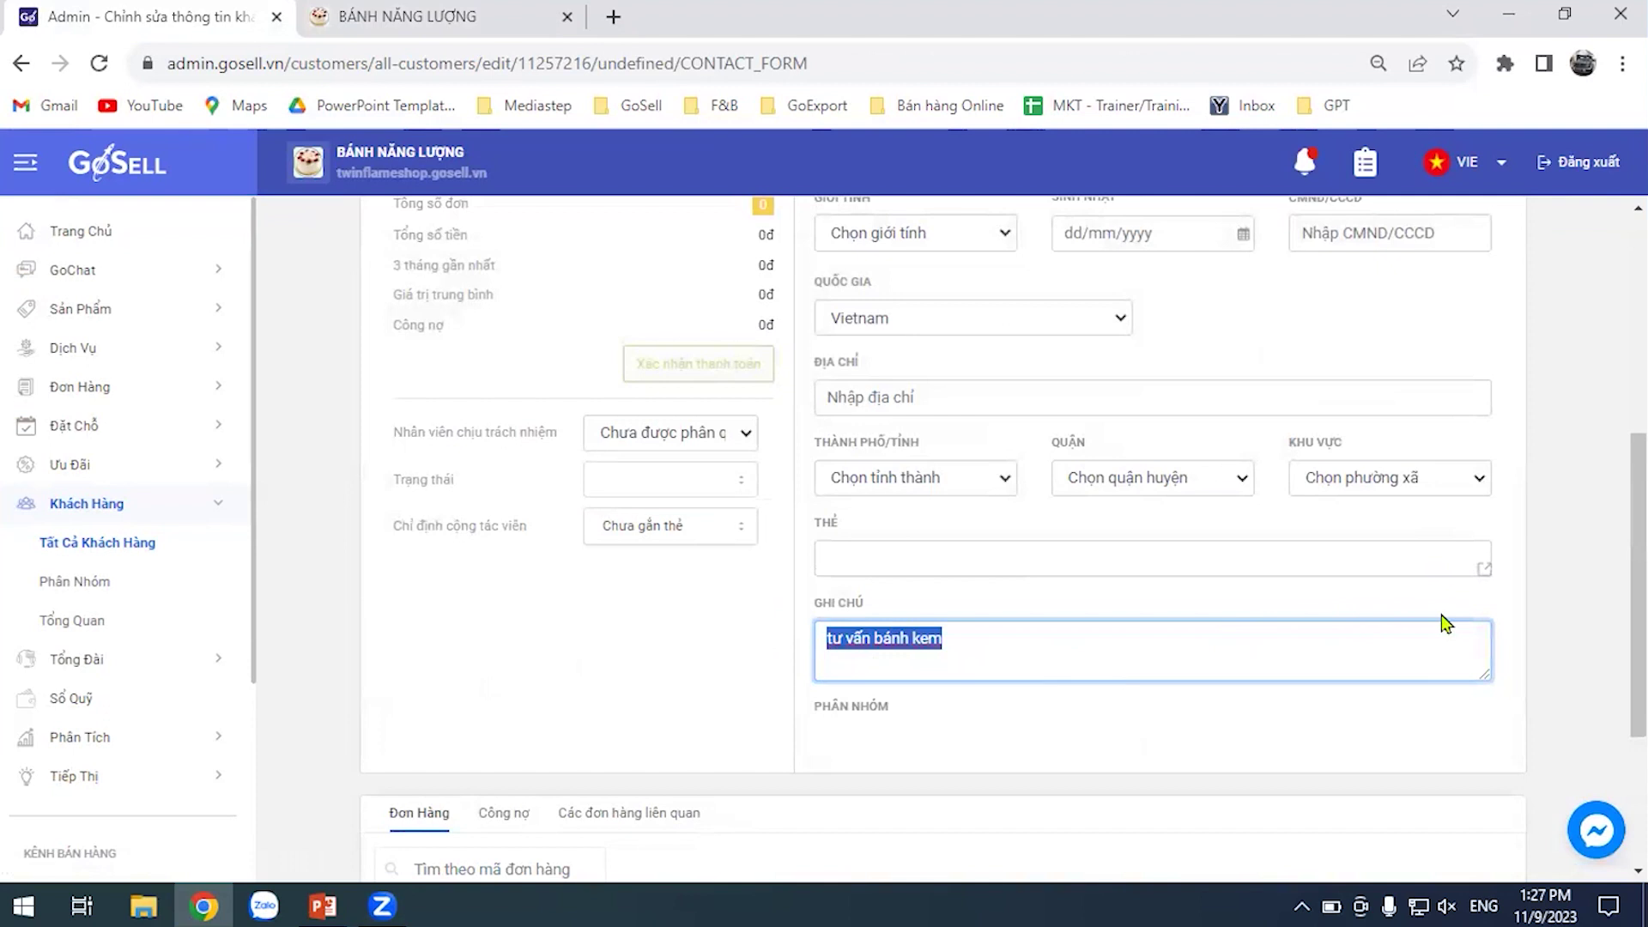
{"action": "scroll", "coordinate": [1560, 588], "scroll_direction": "up", "scroll_amount": 1}
{"action": "left_click", "coordinate": [1570, 539]}
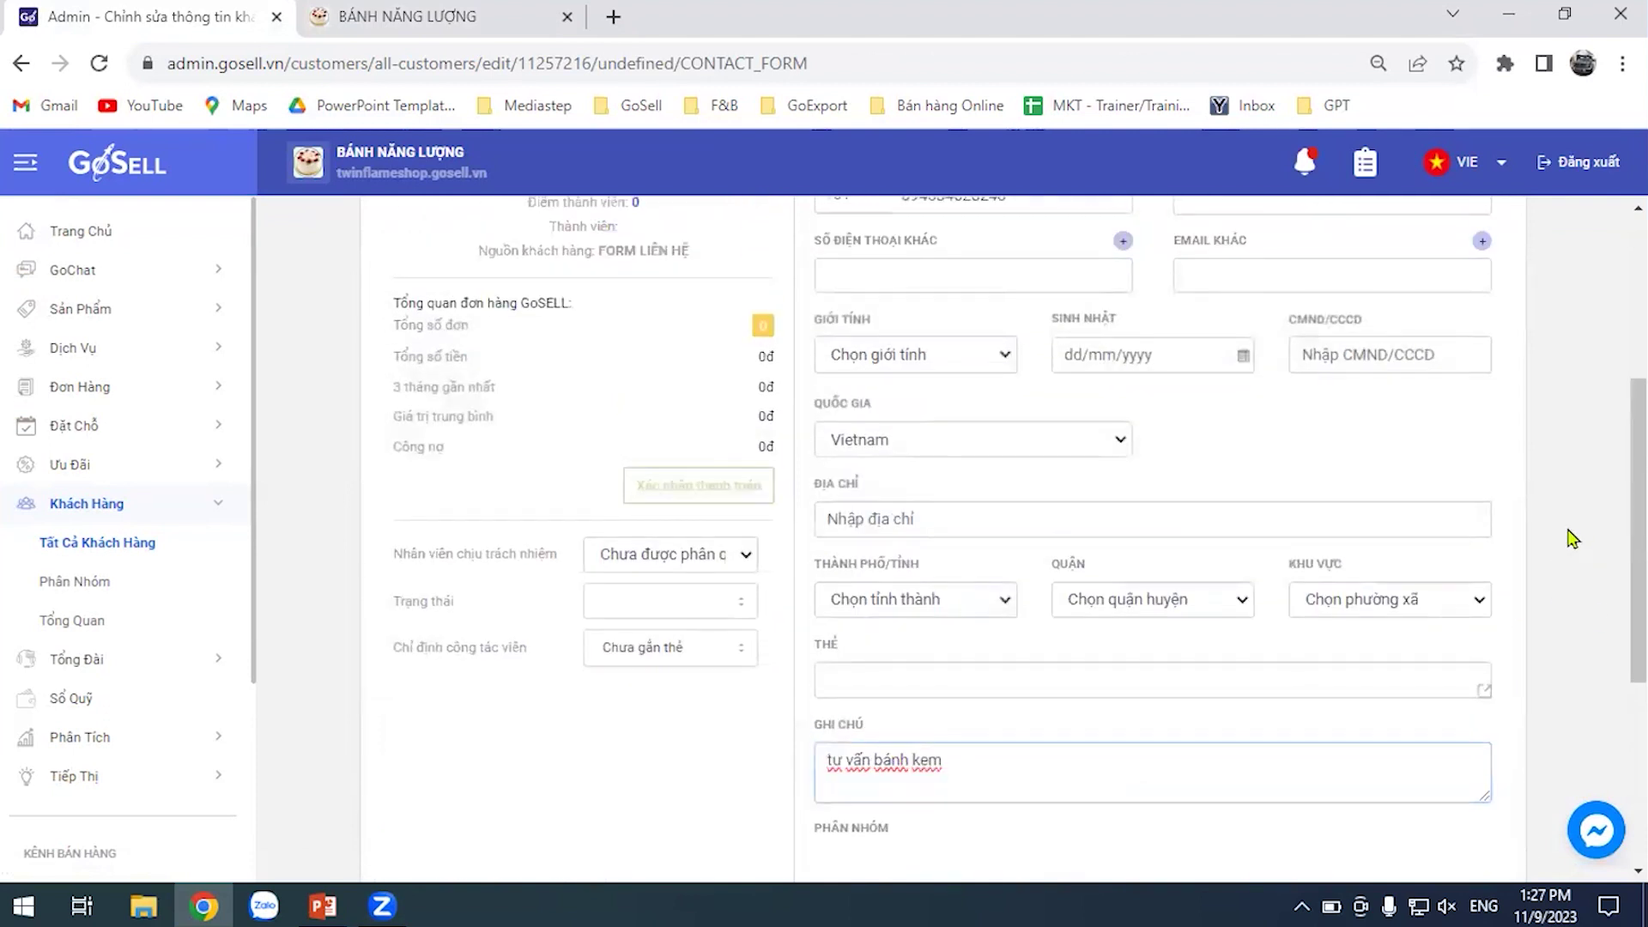
{"action": "scroll", "coordinate": [1617, 558], "scroll_direction": "up", "scroll_amount": 1}
{"action": "scroll", "coordinate": [1616, 550], "scroll_direction": "up", "scroll_amount": 3}
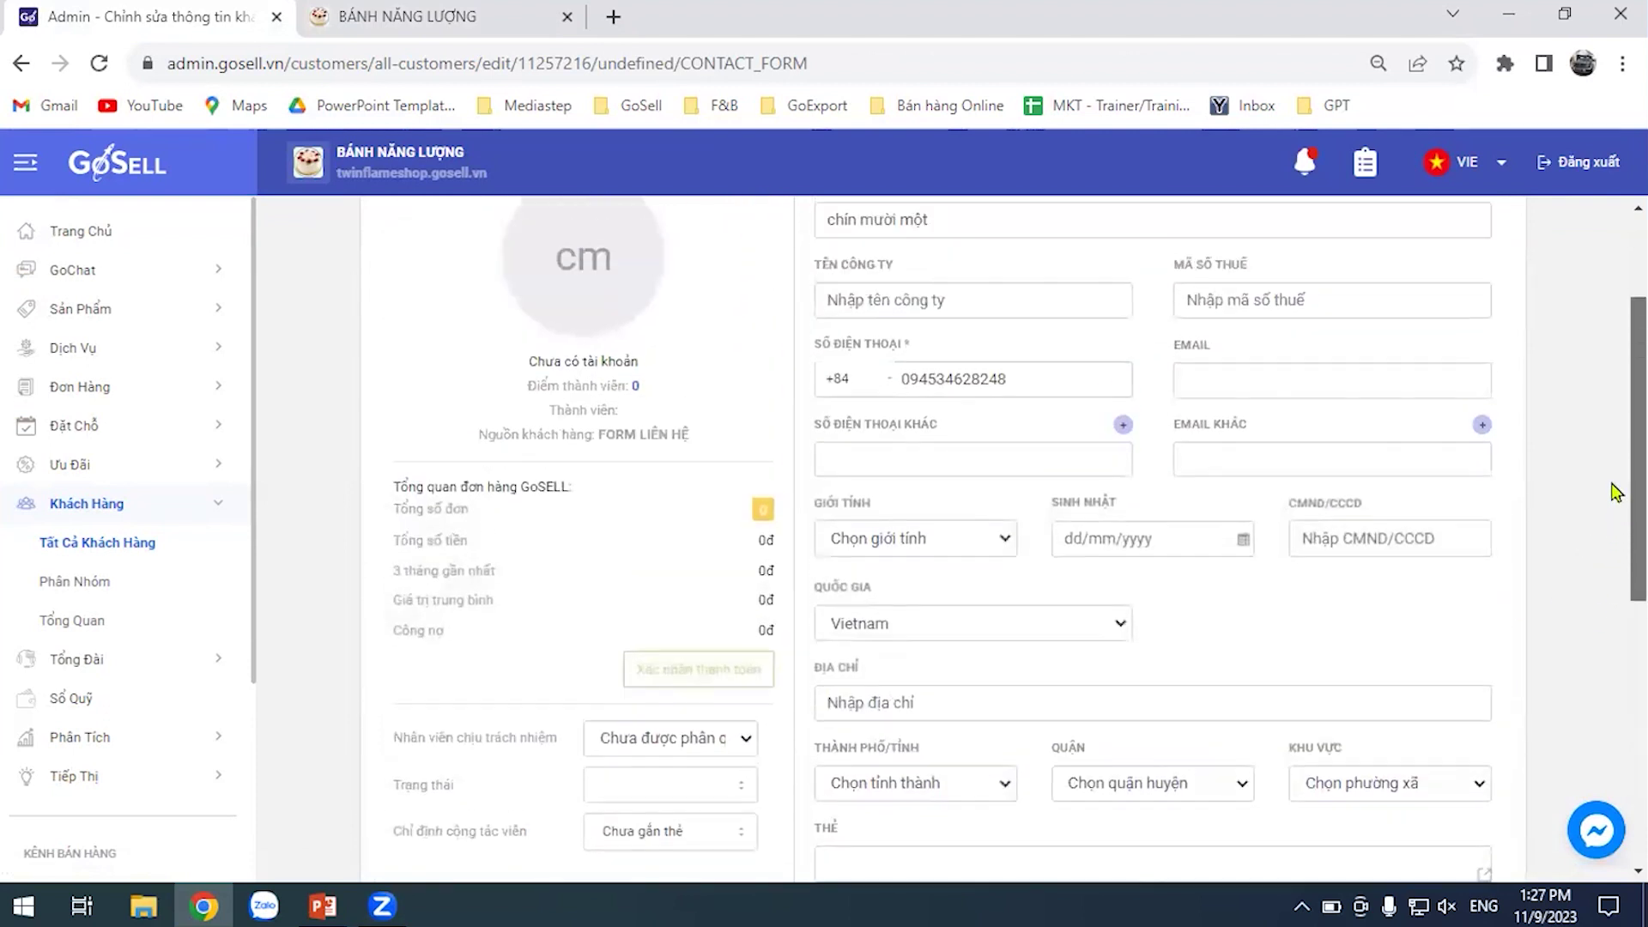
{"action": "scroll", "coordinate": [1617, 515], "scroll_direction": "down", "scroll_amount": 5}
{"action": "scroll", "coordinate": [1614, 554], "scroll_direction": "up", "scroll_amount": 1}
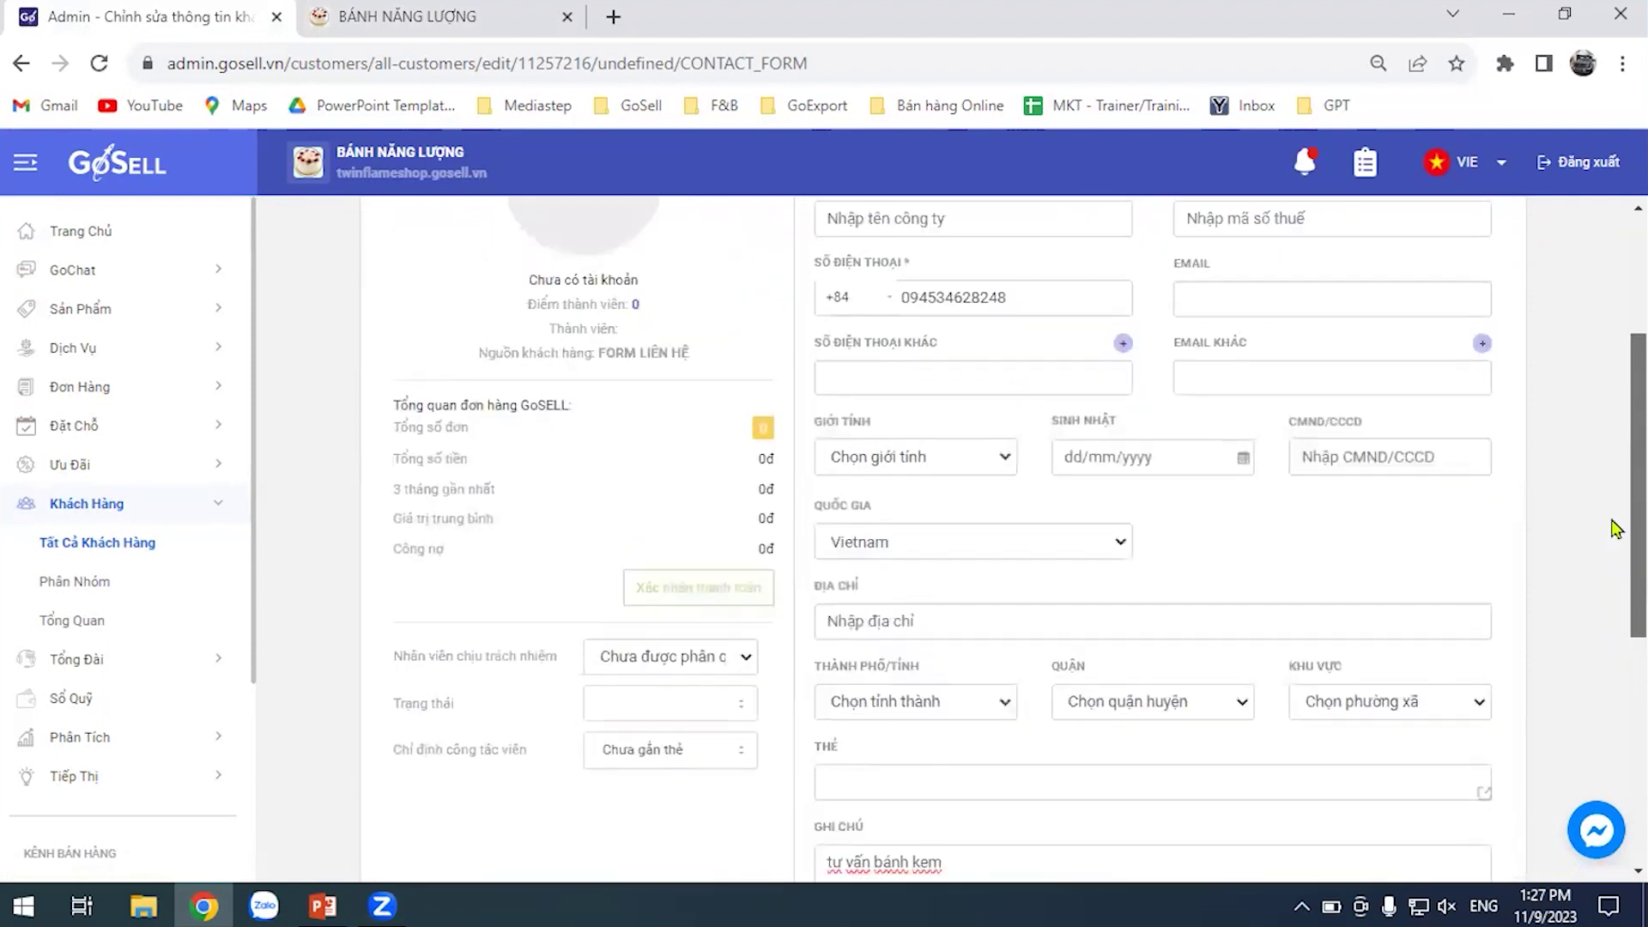
Make Bé Lan the customer's responsible staff member, replacing the first pick Bé Long
{"action": "left_click", "coordinate": [738, 666]}
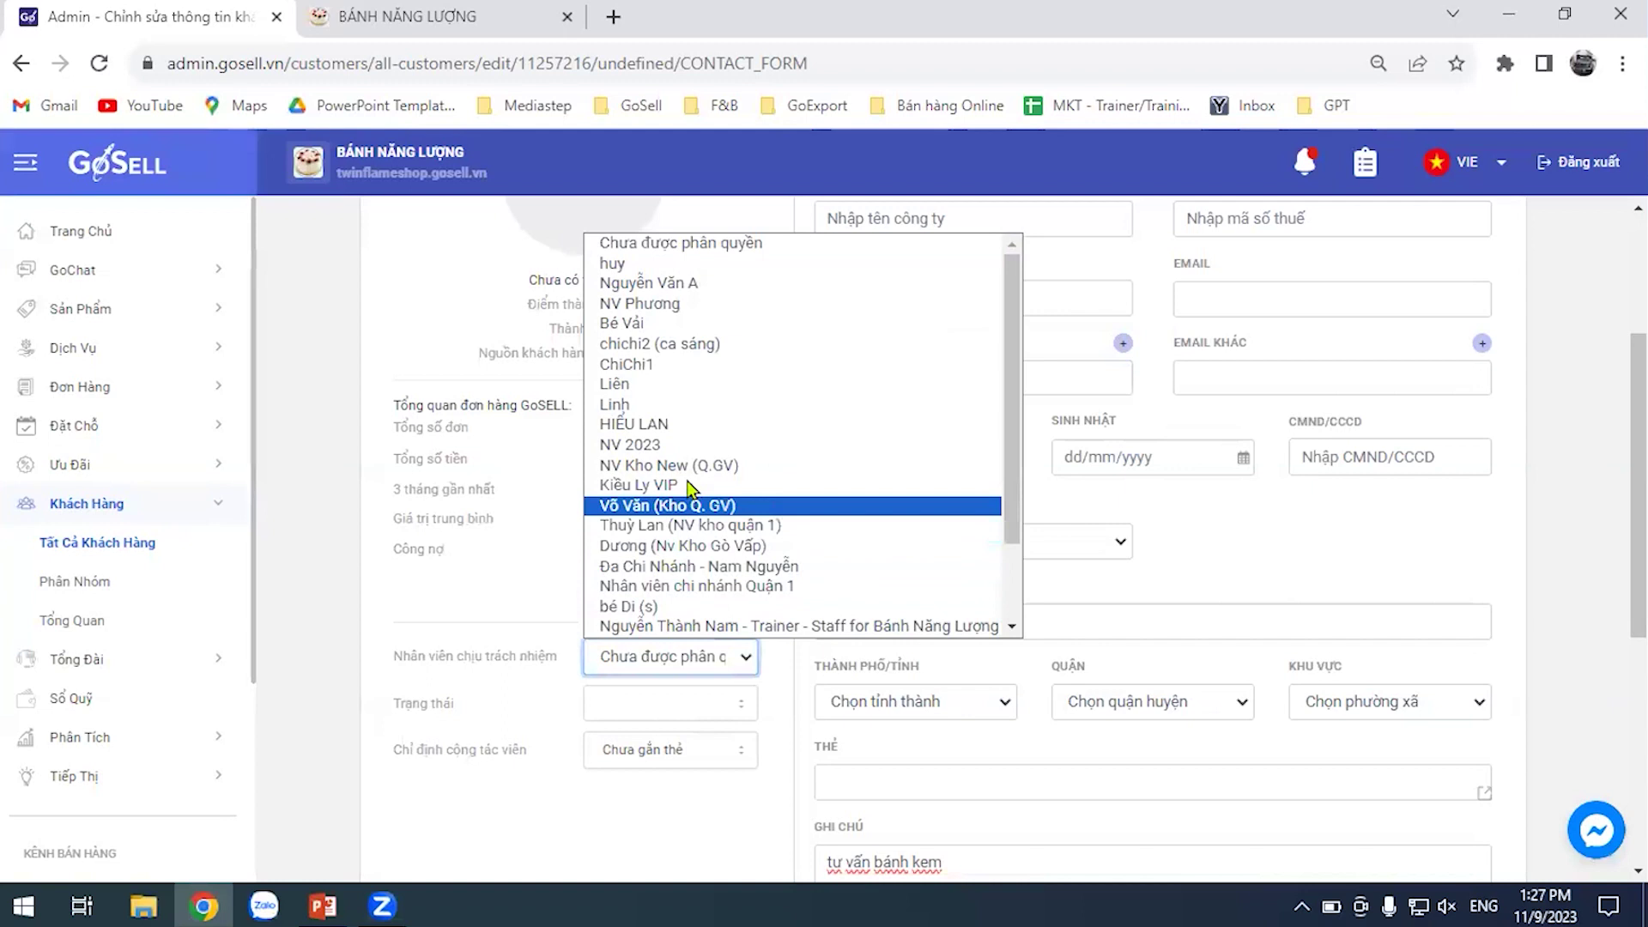
{"action": "scroll", "coordinate": [747, 412], "scroll_direction": "down", "scroll_amount": 2}
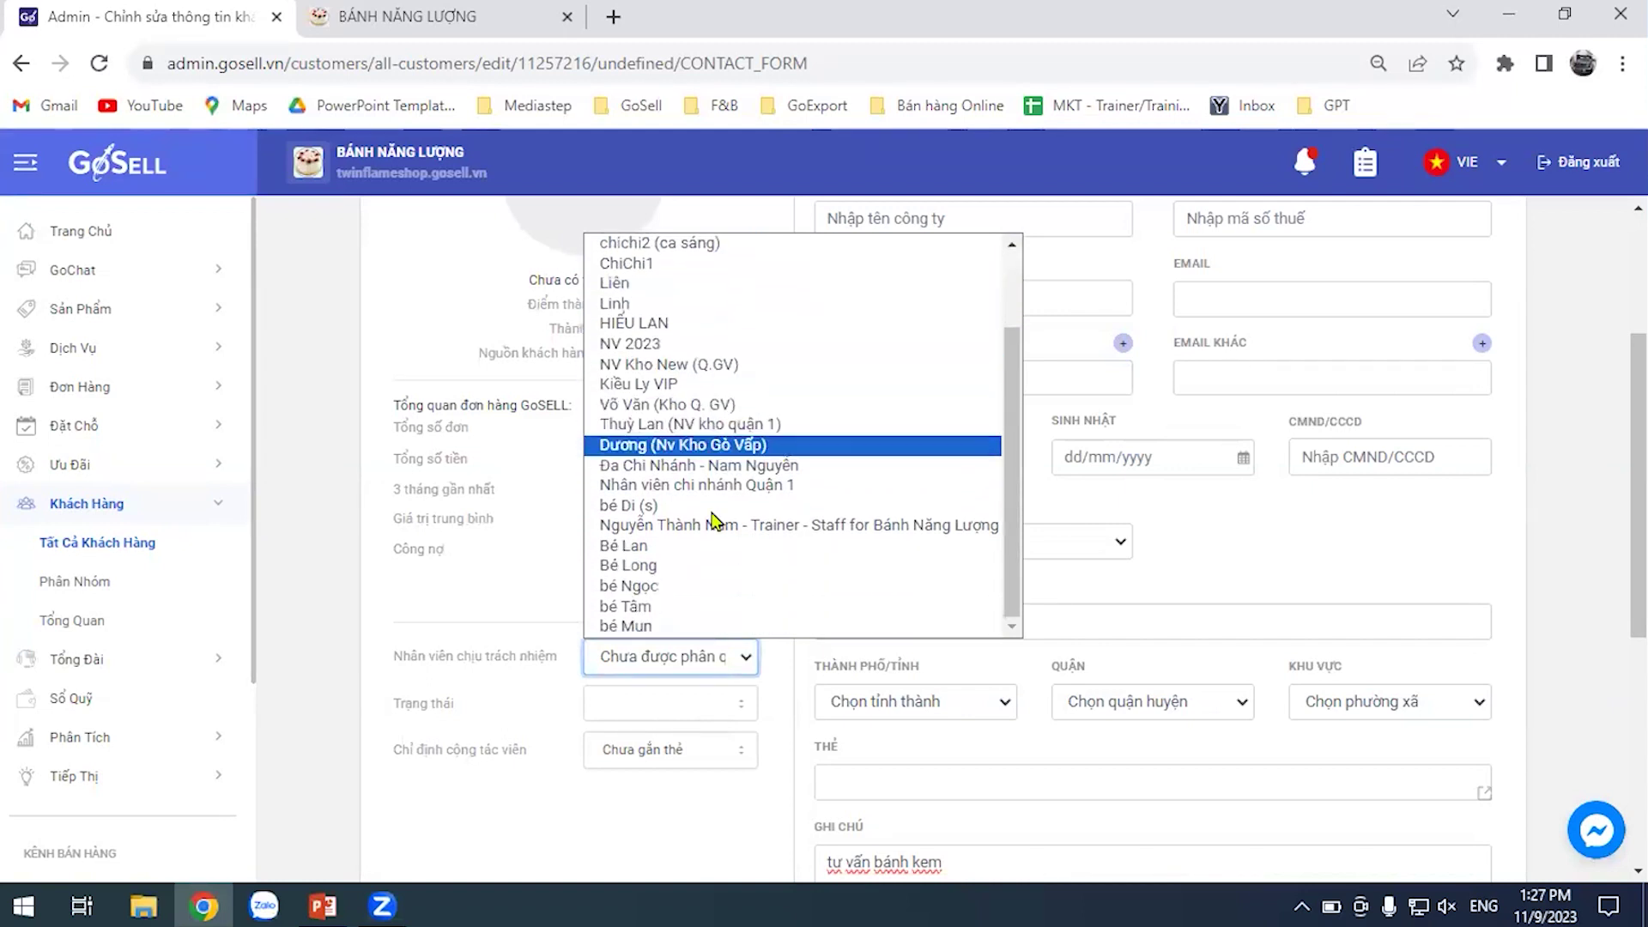
{"action": "left_click", "coordinate": [706, 564]}
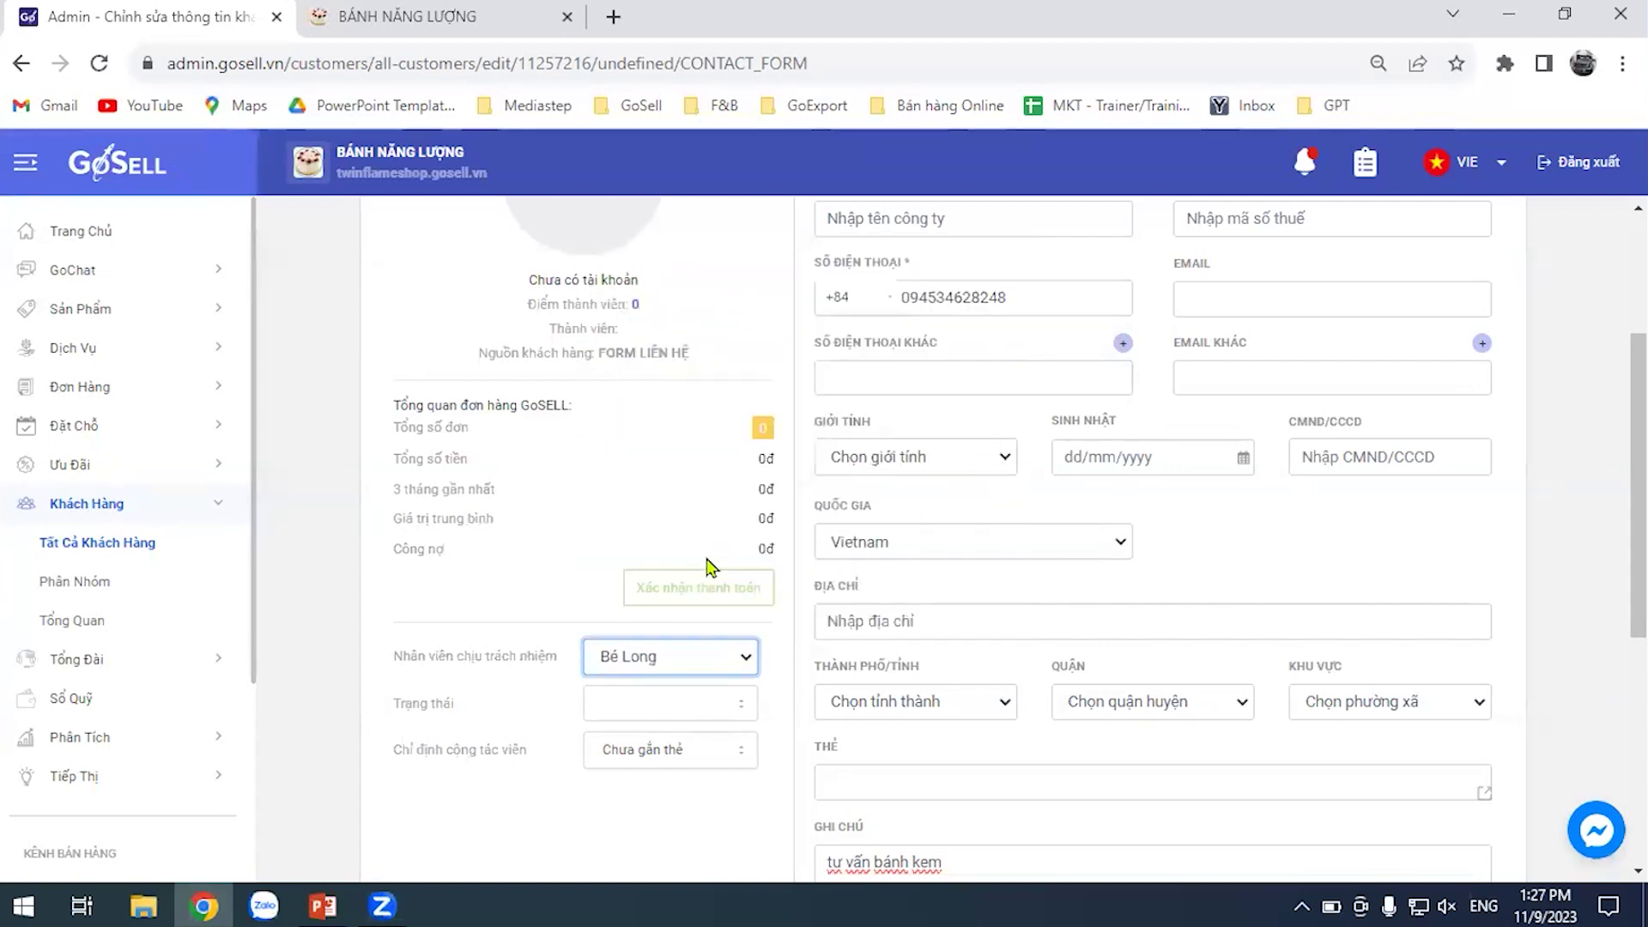
{"action": "left_click", "coordinate": [728, 665]}
{"action": "left_click", "coordinate": [652, 607]}
{"action": "scroll", "coordinate": [1204, 577], "scroll_direction": "up", "scroll_amount": 3}
{"action": "scroll", "coordinate": [1306, 461], "scroll_direction": "down", "scroll_amount": 3}
{"action": "scroll", "coordinate": [1616, 475], "scroll_direction": "down", "scroll_amount": 1}
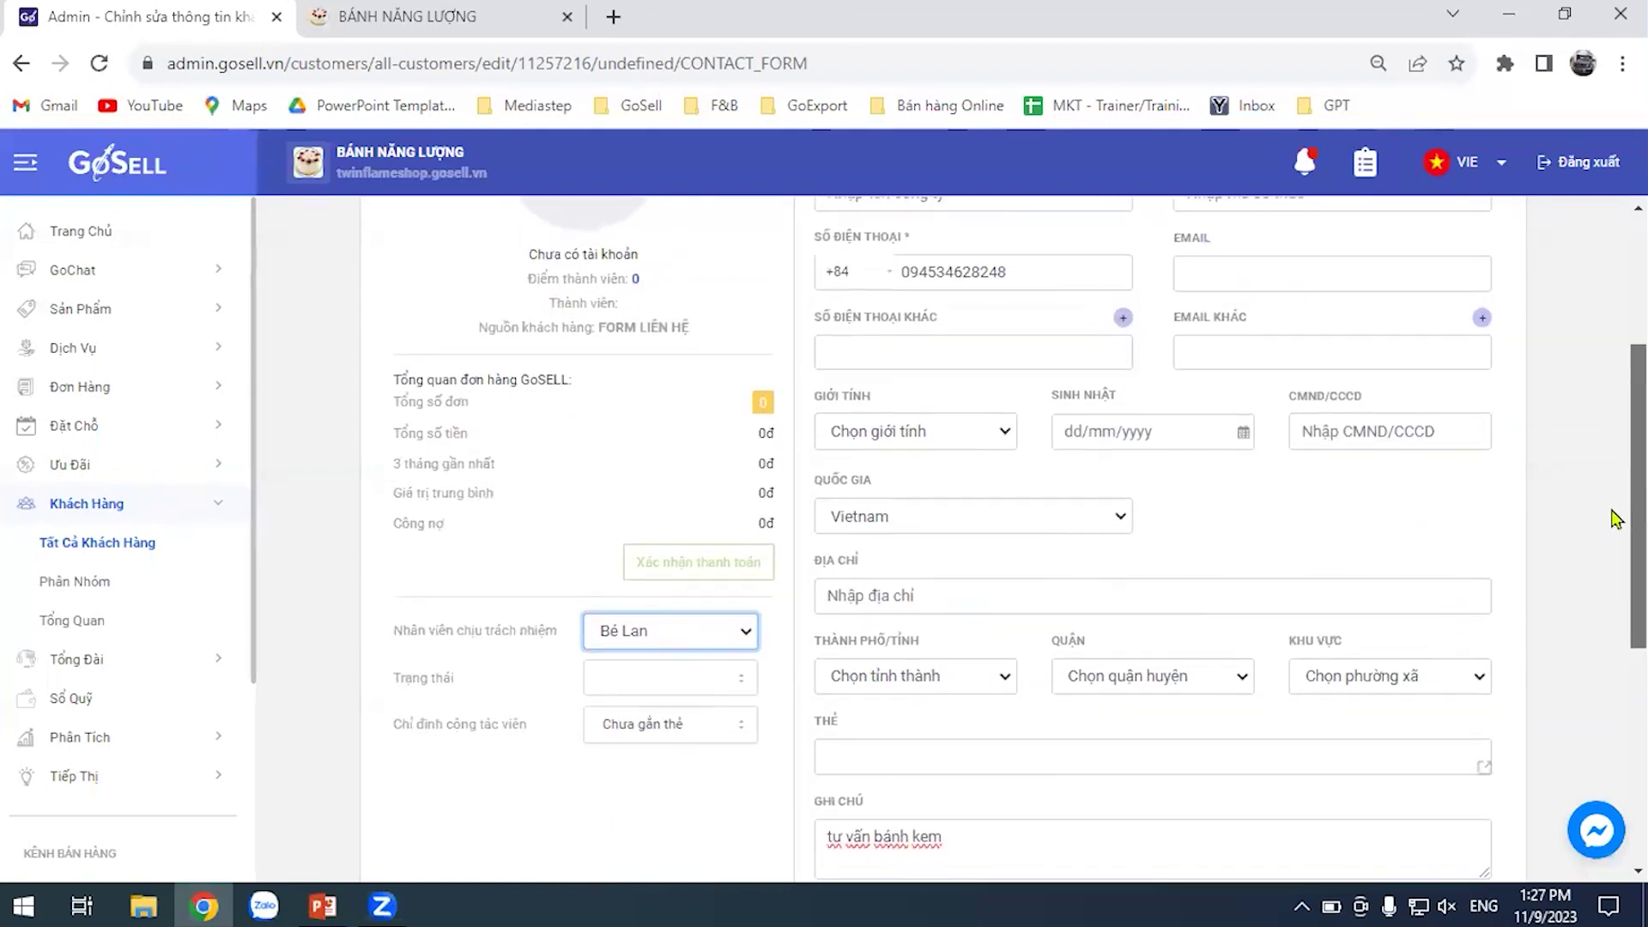
{"action": "scroll", "coordinate": [1615, 566], "scroll_direction": "down", "scroll_amount": 1}
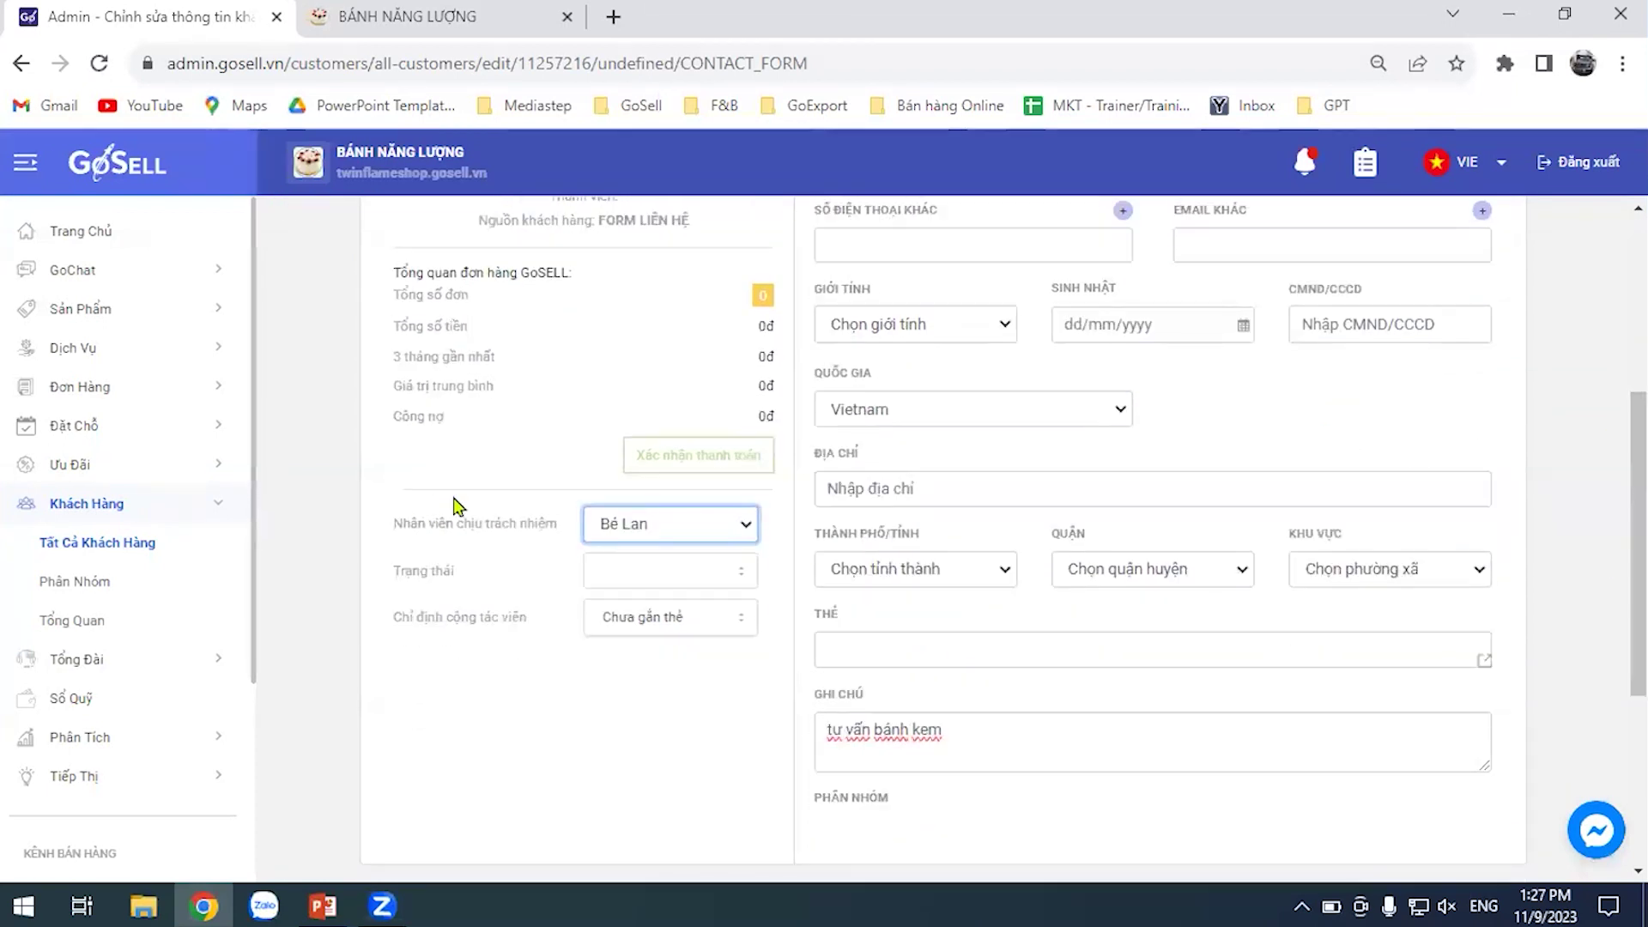
{"action": "left_click", "coordinate": [940, 649]}
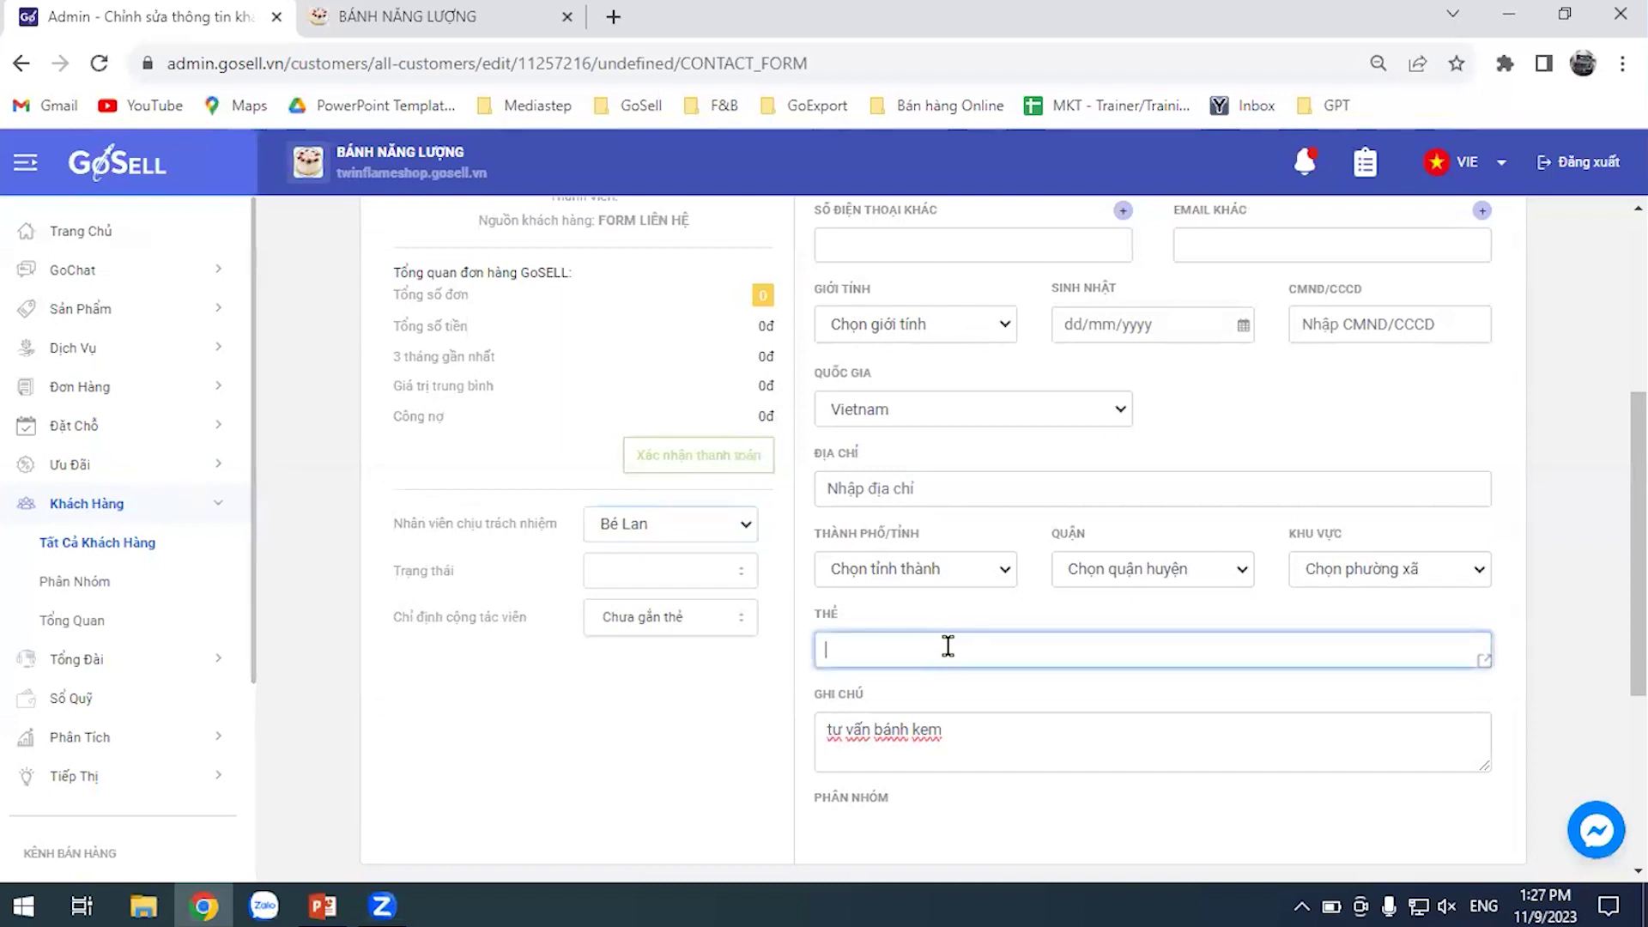
{"action": "scroll", "coordinate": [1615, 593], "scroll_direction": "down", "scroll_amount": 1}
{"action": "scroll", "coordinate": [1615, 601], "scroll_direction": "up", "scroll_amount": 1}
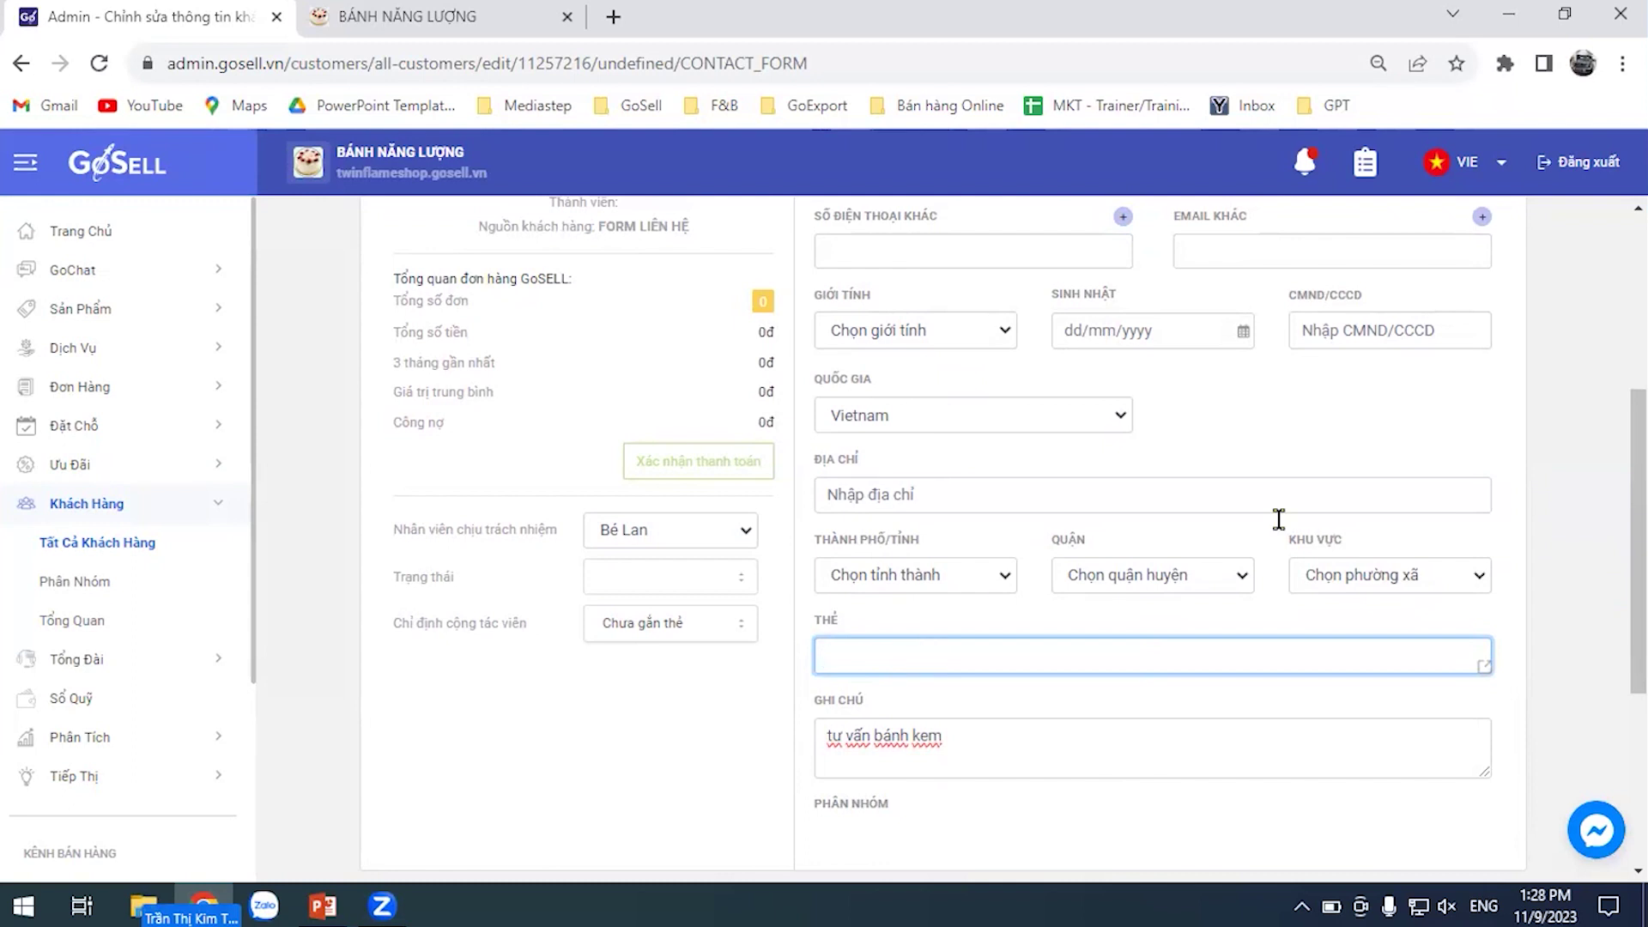
Add the tag sinhvien to the customer
{"action": "type", "text": "sinhvien"}
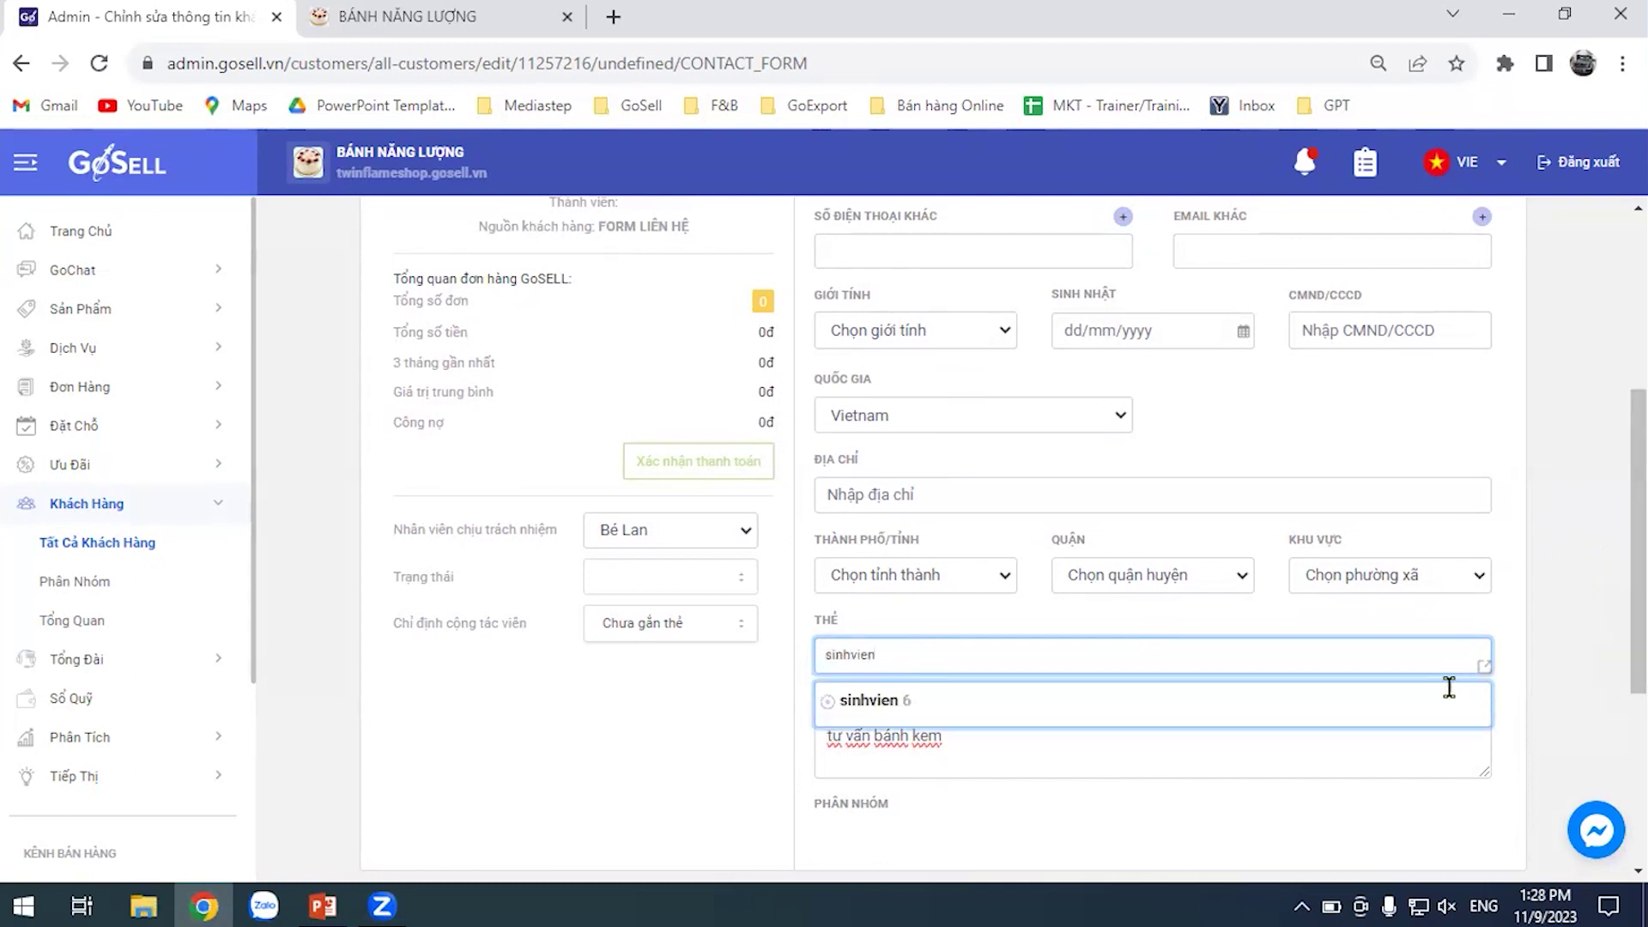
{"action": "left_click", "coordinate": [895, 694]}
{"action": "left_click", "coordinate": [1543, 627]}
{"action": "scroll", "coordinate": [1510, 669], "scroll_direction": "up", "scroll_amount": 5}
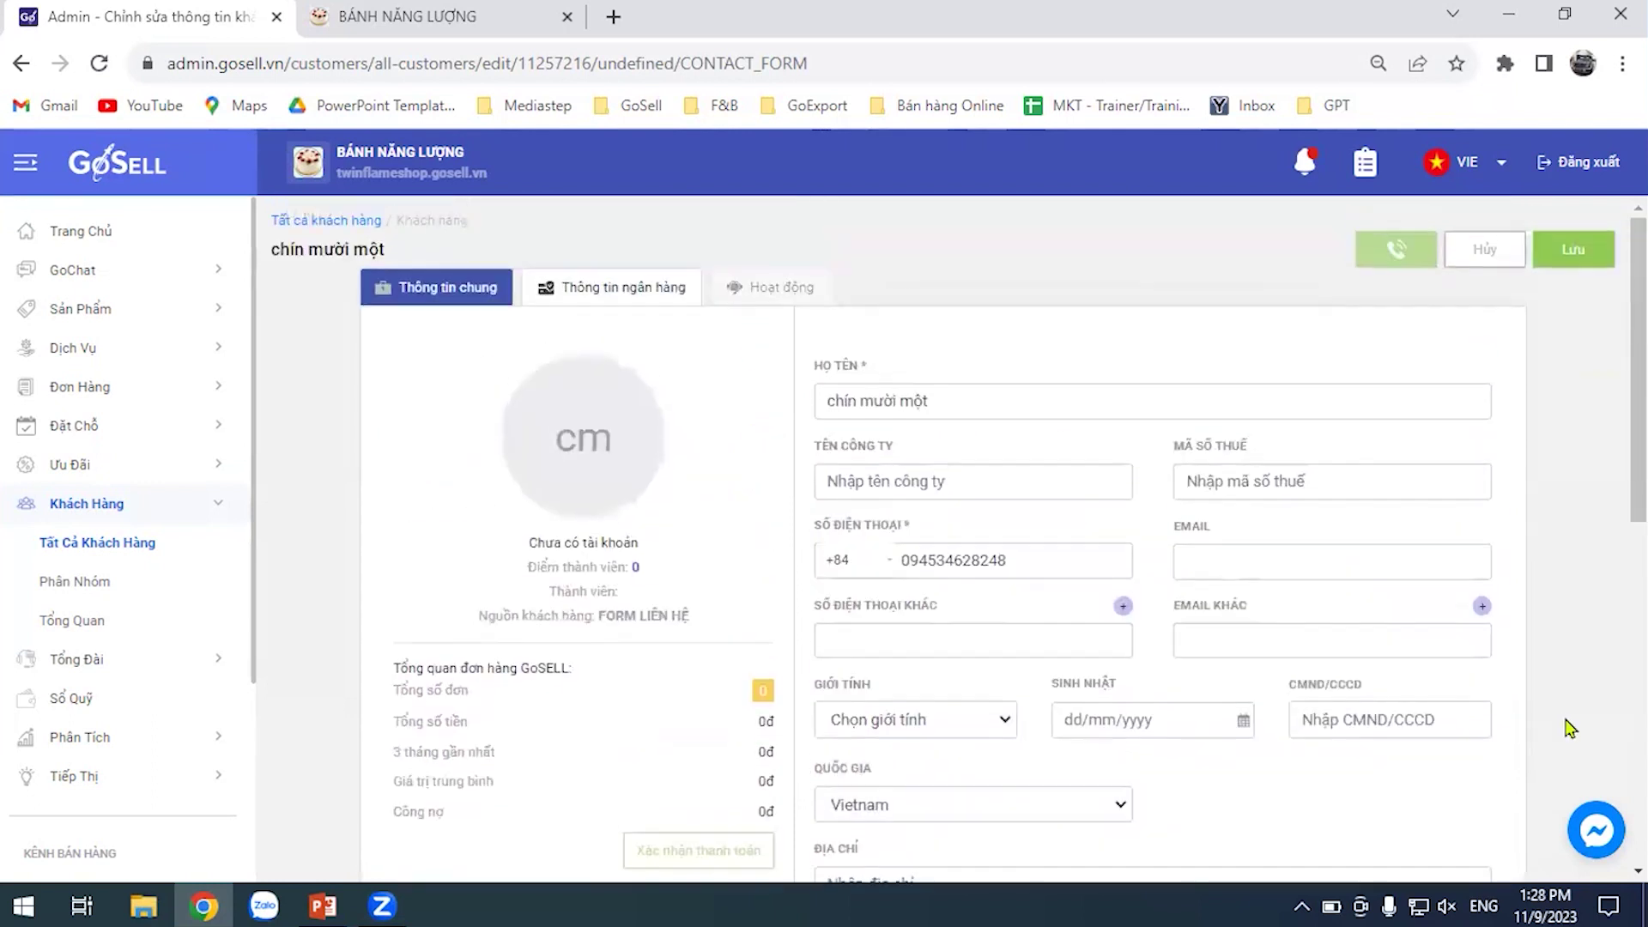
{"action": "scroll", "coordinate": [1463, 609], "scroll_direction": "down", "scroll_amount": 4}
{"action": "scroll", "coordinate": [1469, 596], "scroll_direction": "down", "scroll_amount": 1}
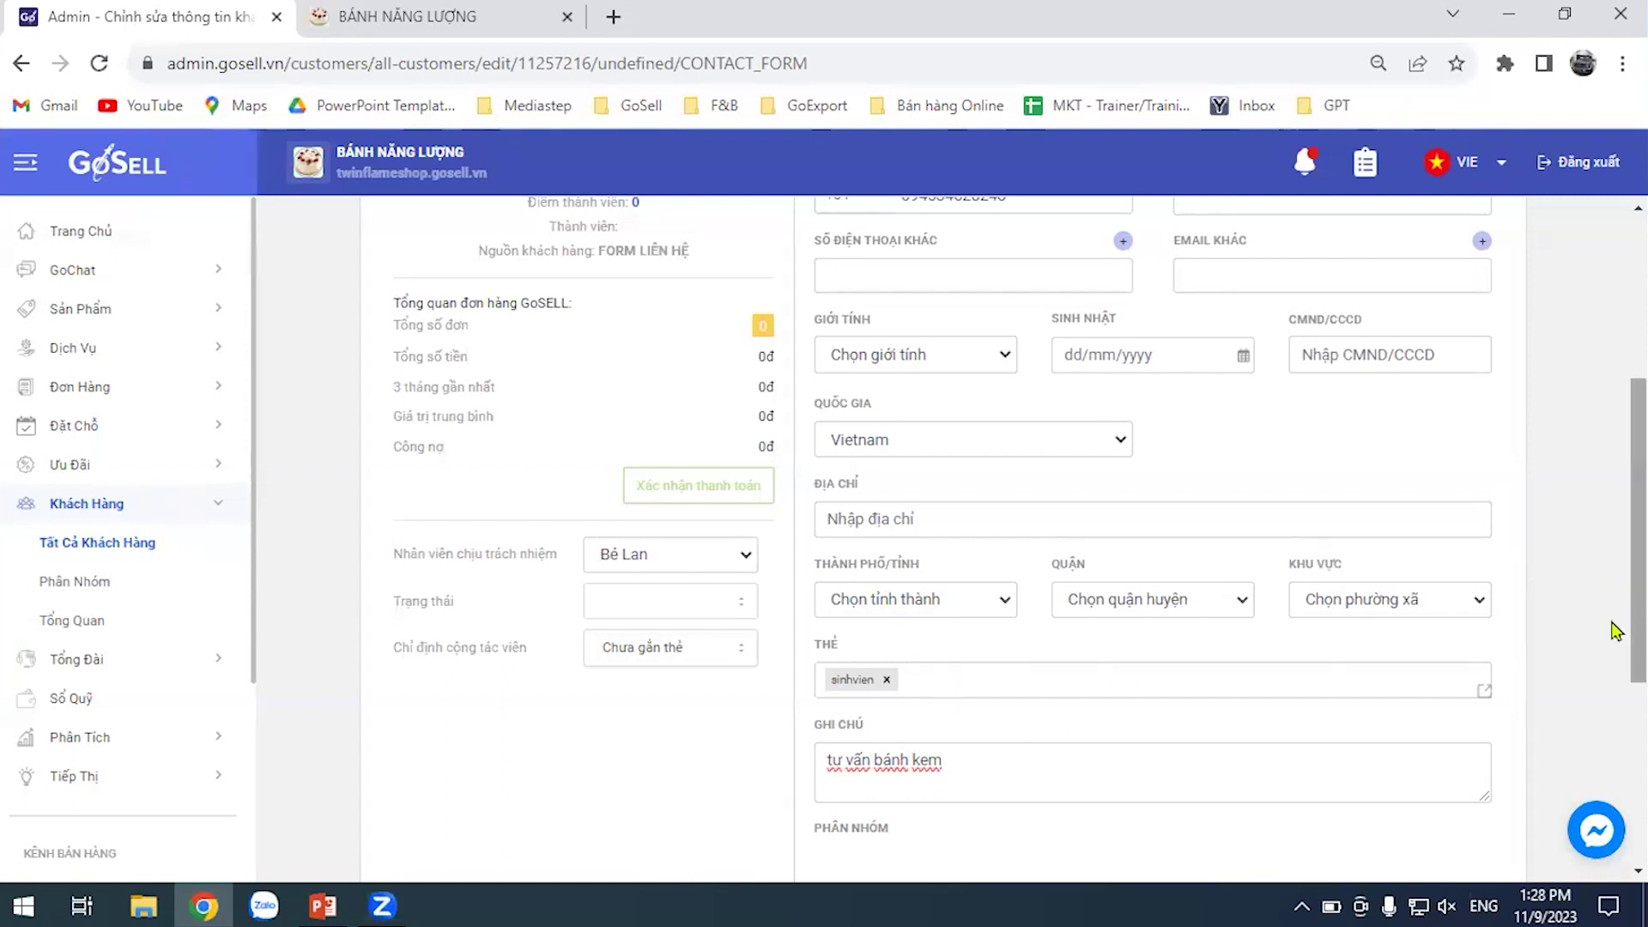
{"action": "scroll", "coordinate": [1613, 629], "scroll_direction": "up", "scroll_amount": 5}
Save the customer's updated details and go back to the previous page
{"action": "left_click", "coordinate": [1598, 258]}
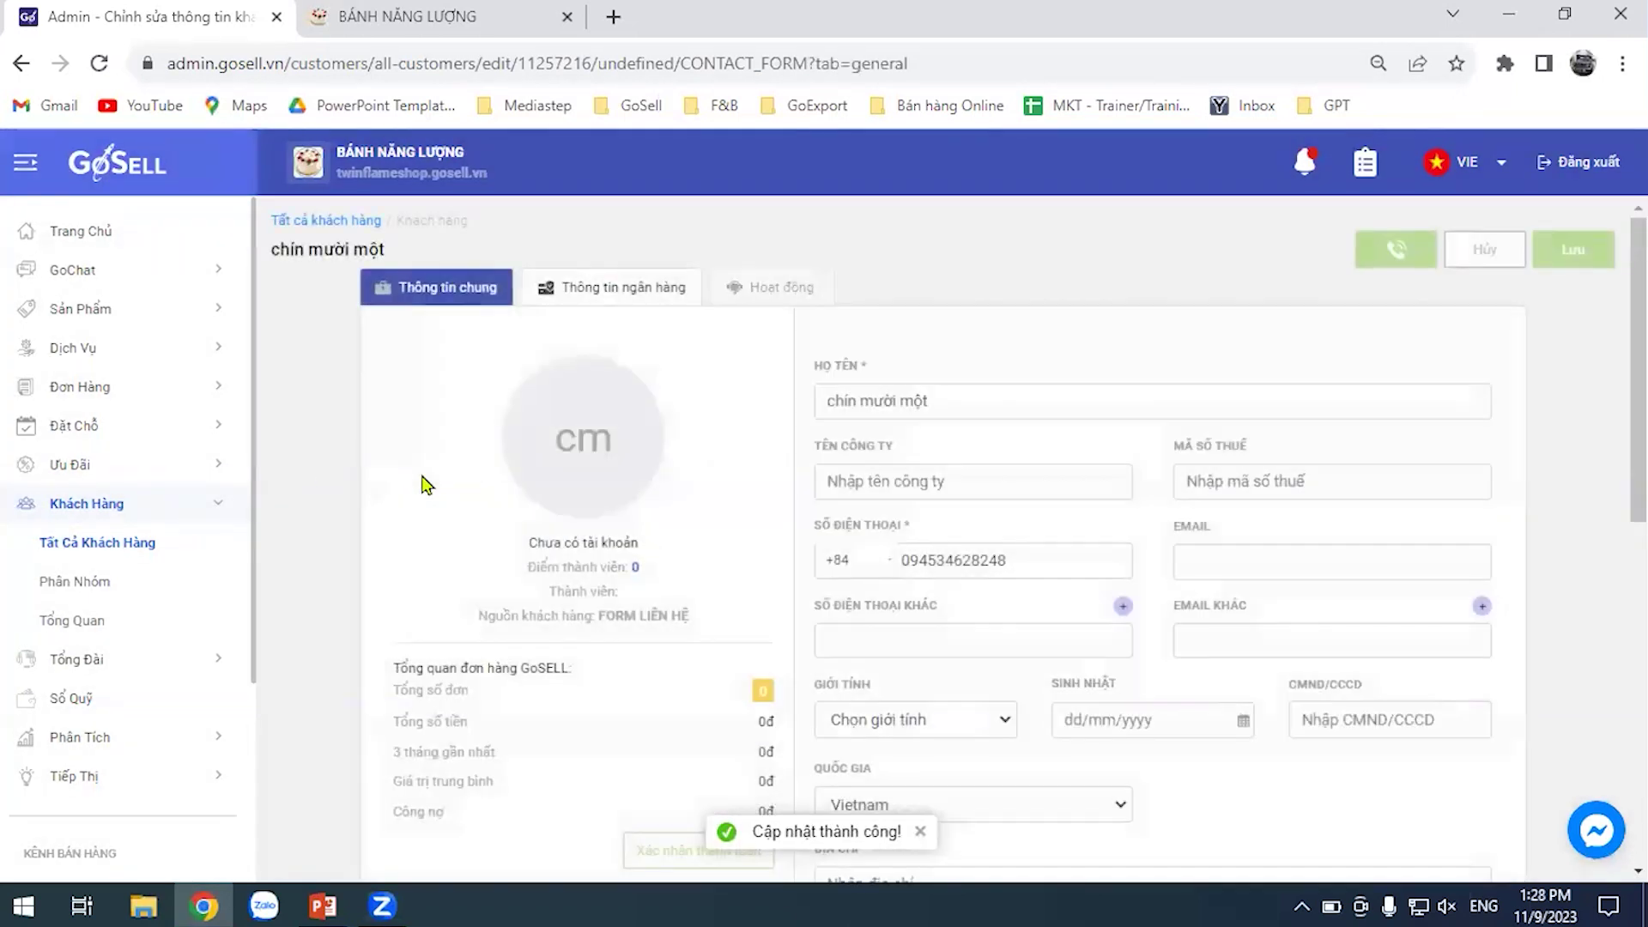
{"action": "scroll", "coordinate": [813, 471], "scroll_direction": "down", "scroll_amount": 10}
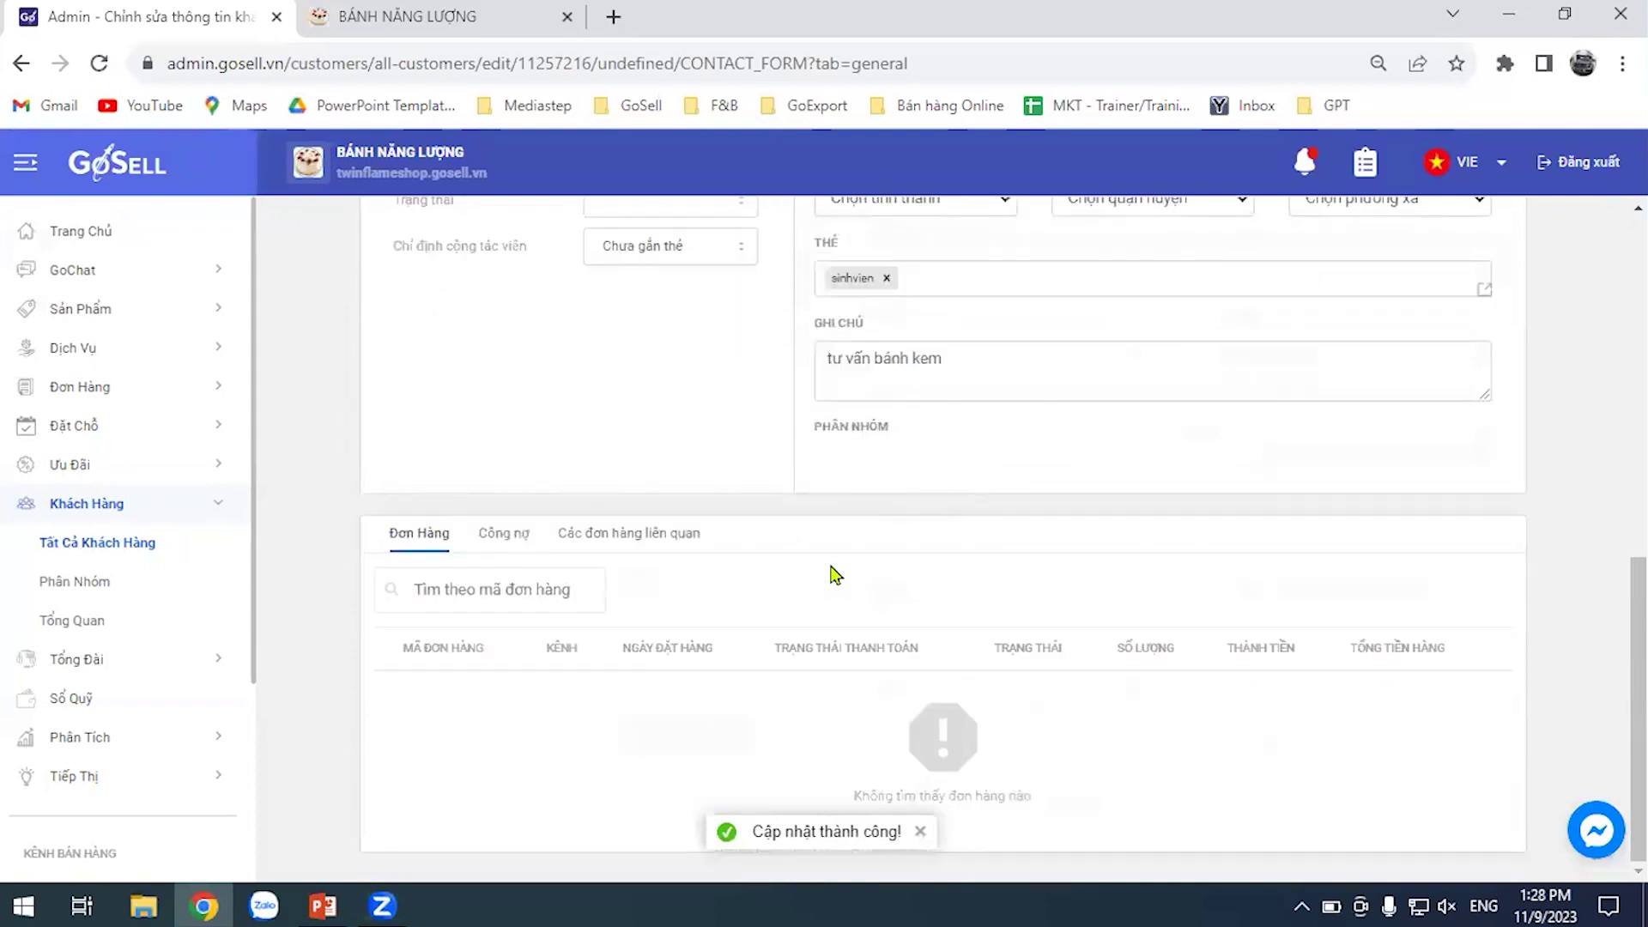
{"action": "scroll", "coordinate": [790, 496], "scroll_direction": "up", "scroll_amount": 1}
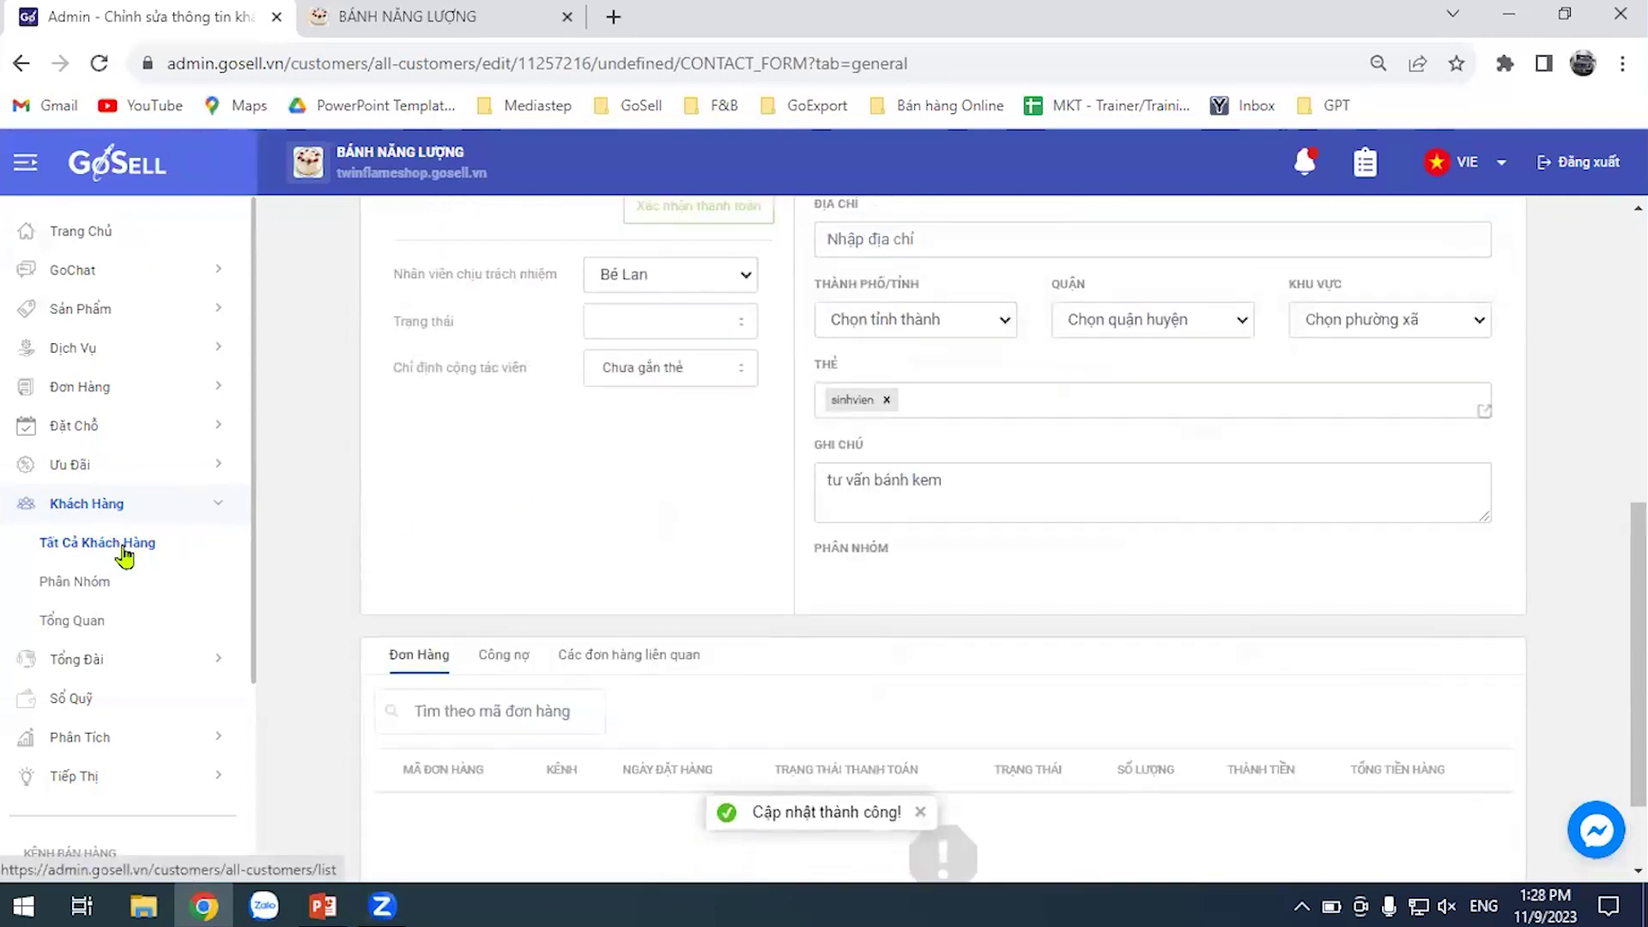
{"action": "scroll", "coordinate": [1004, 412], "scroll_direction": "up", "scroll_amount": 5}
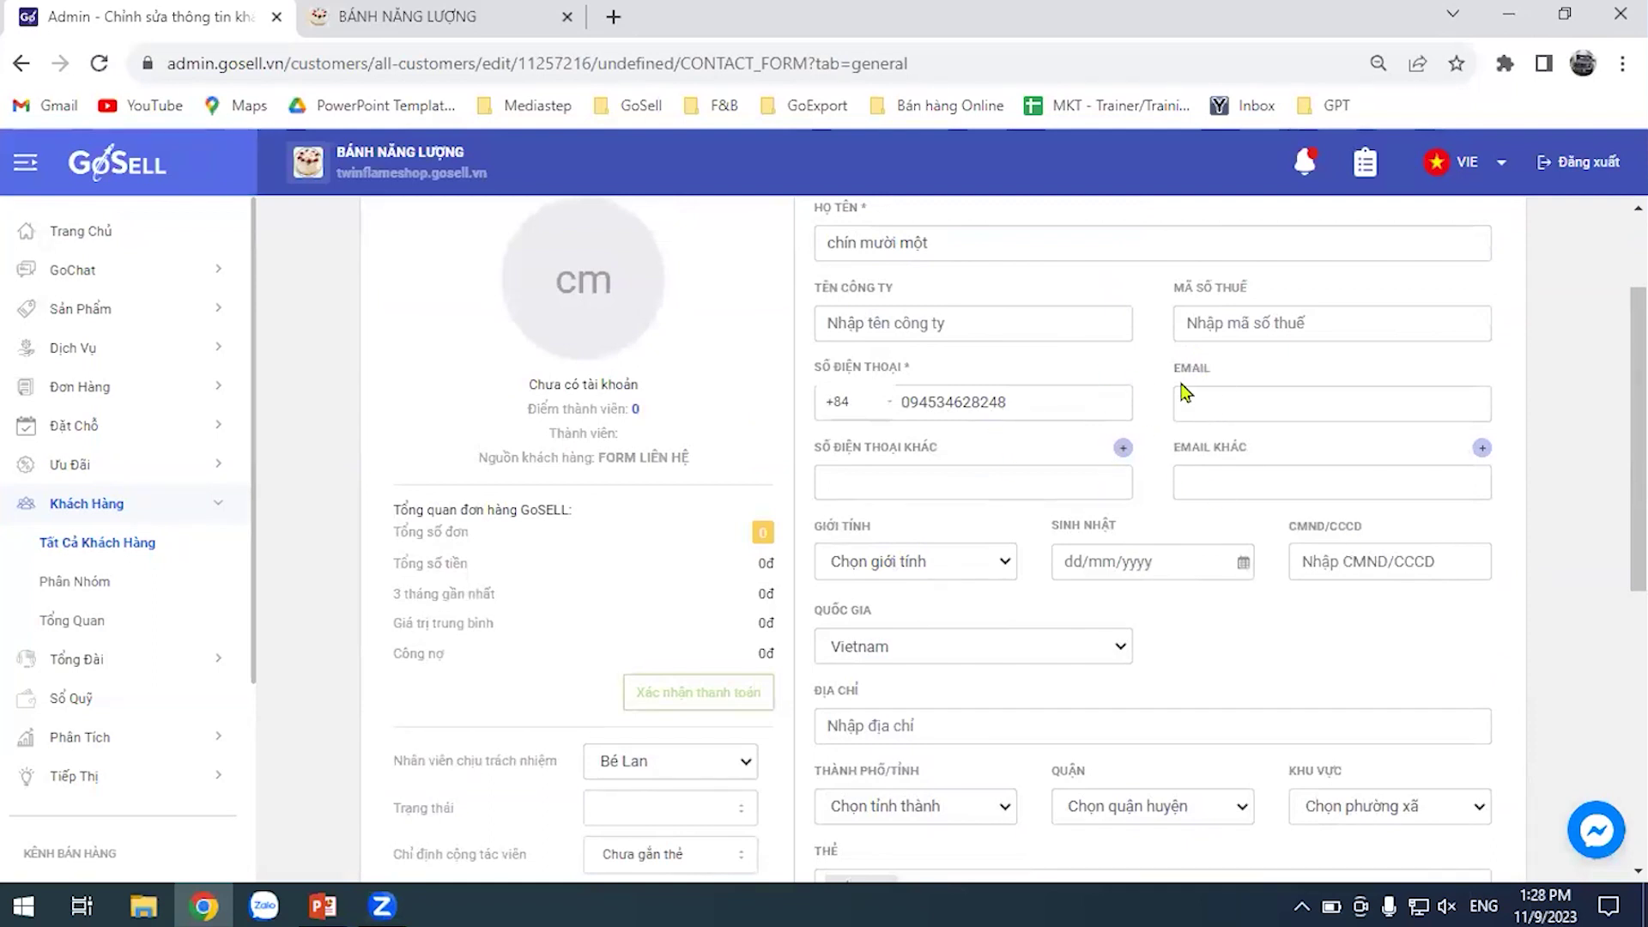
{"action": "scroll", "coordinate": [515, 515], "scroll_direction": "down", "scroll_amount": 1}
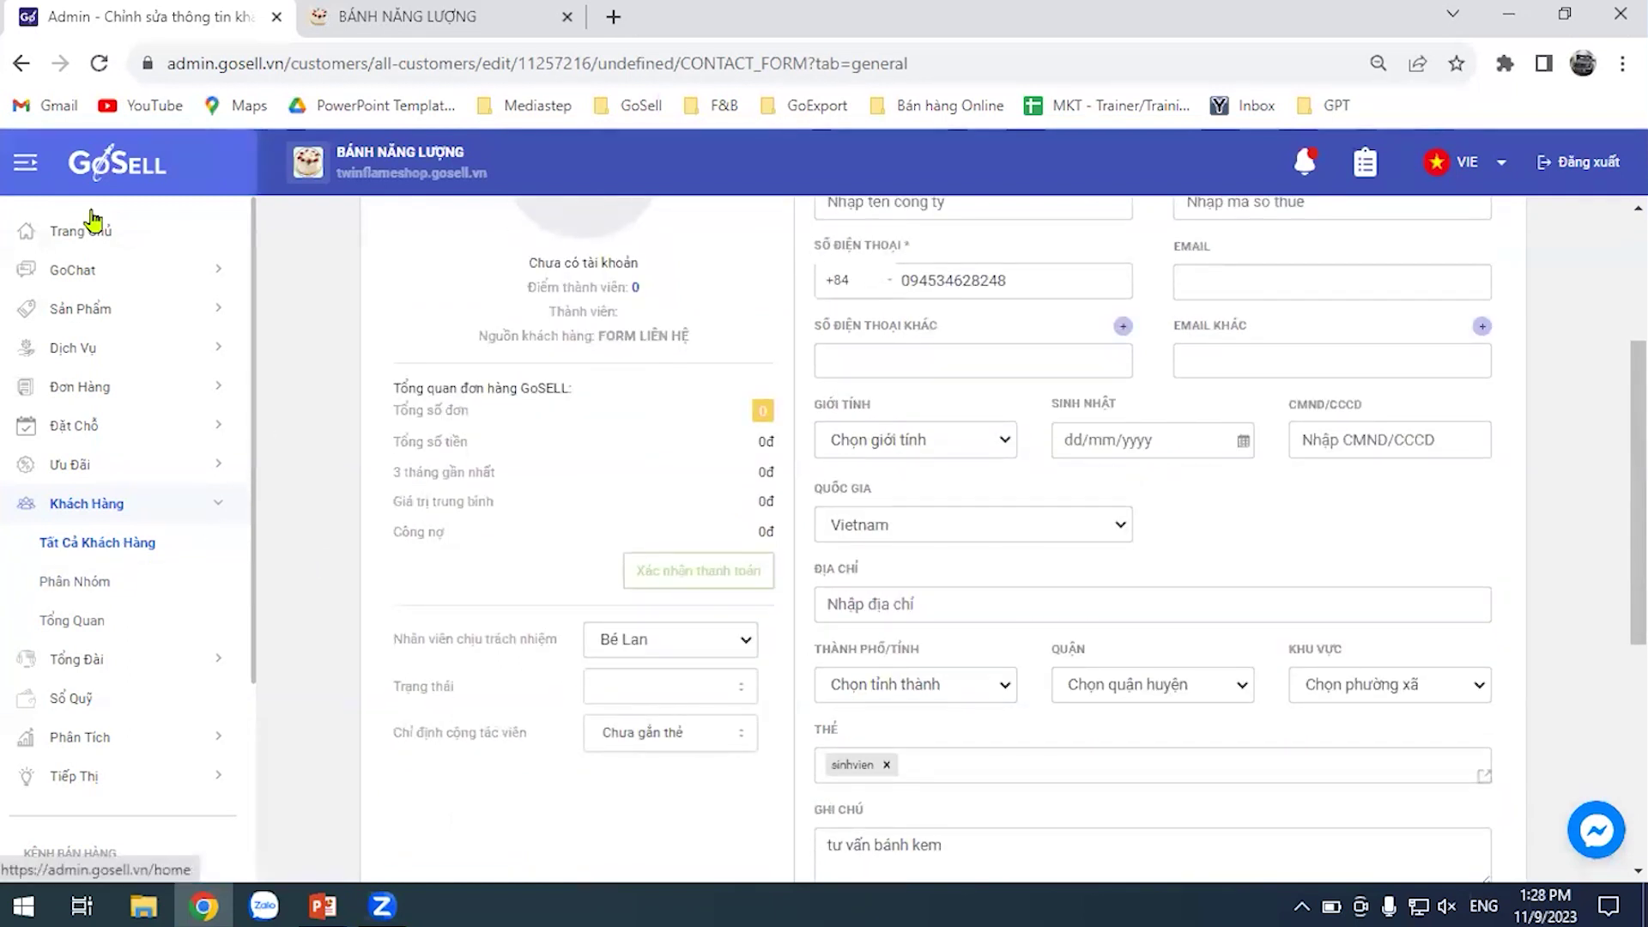
{"action": "left_click", "coordinate": [21, 62]}
Show all 414 customers and bring up the Bộ lọc filter panel
{"action": "left_click", "coordinate": [73, 543]}
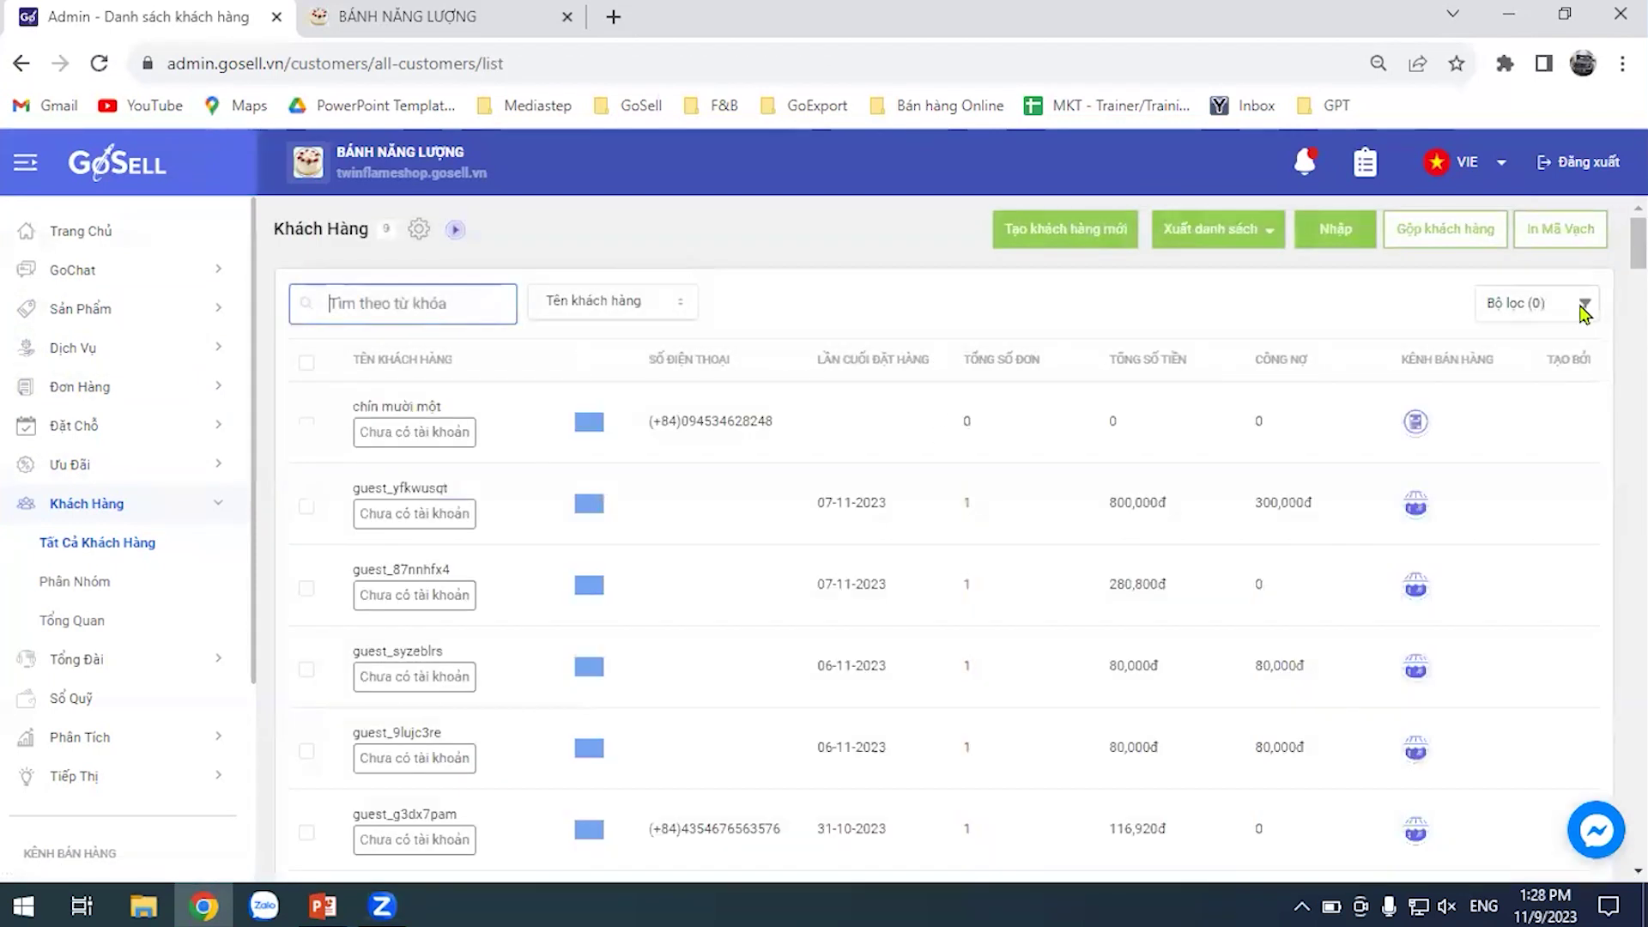
{"action": "left_click", "coordinate": [1583, 311]}
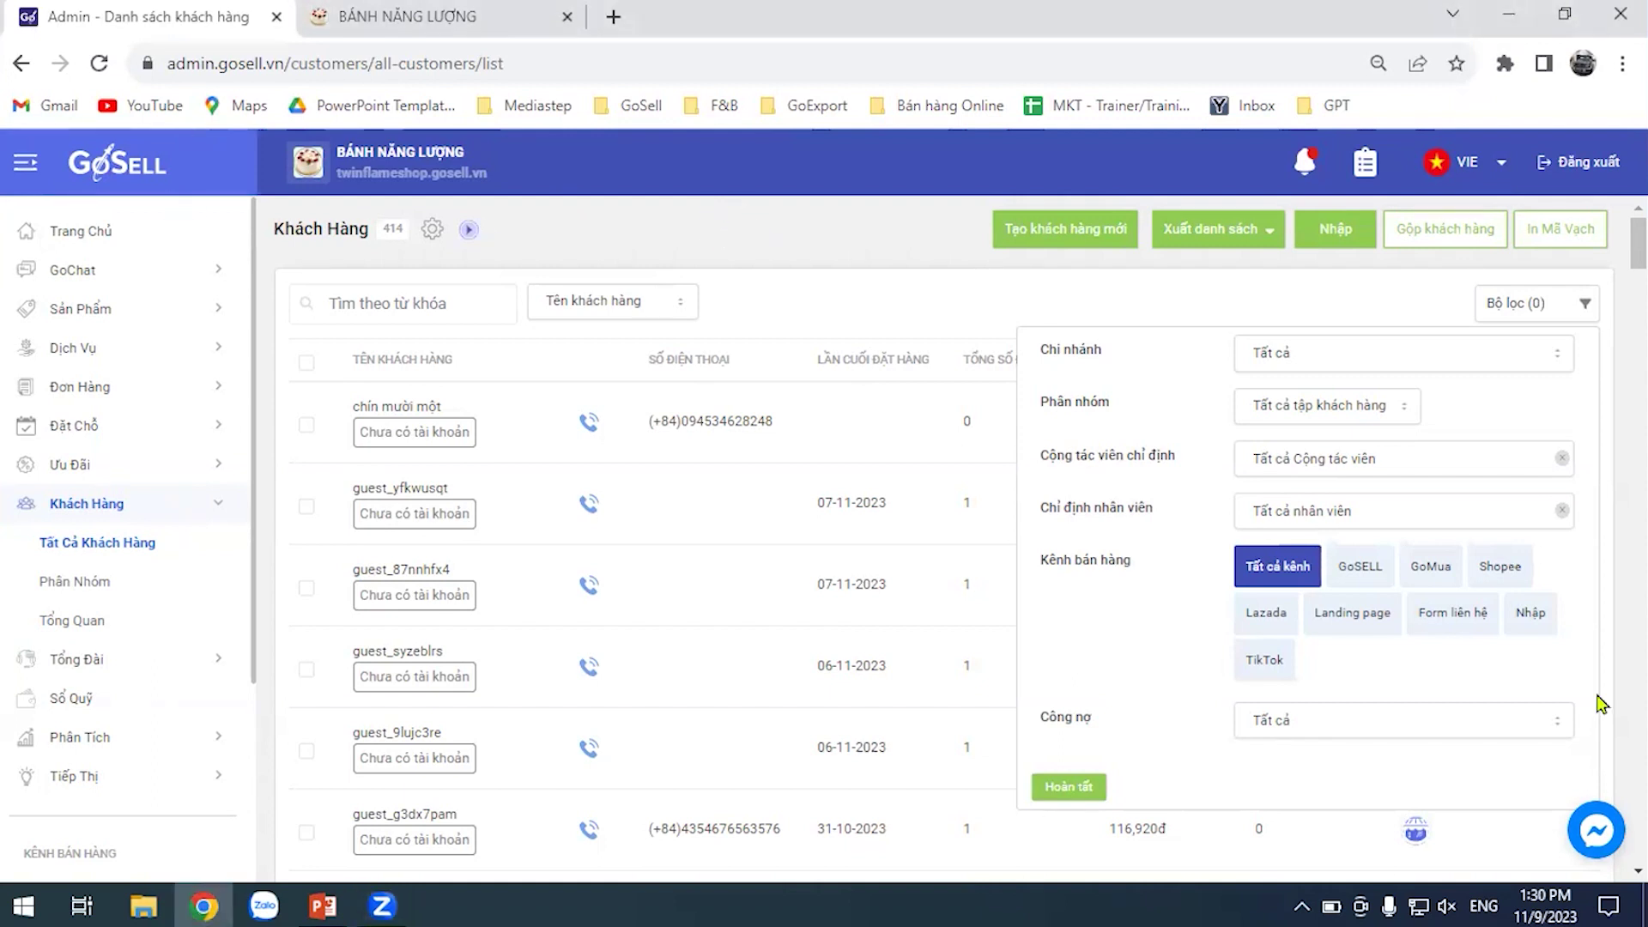
Filter by the Nhập sales channel, leaving 27 imported customers
{"action": "left_click", "coordinate": [1534, 622]}
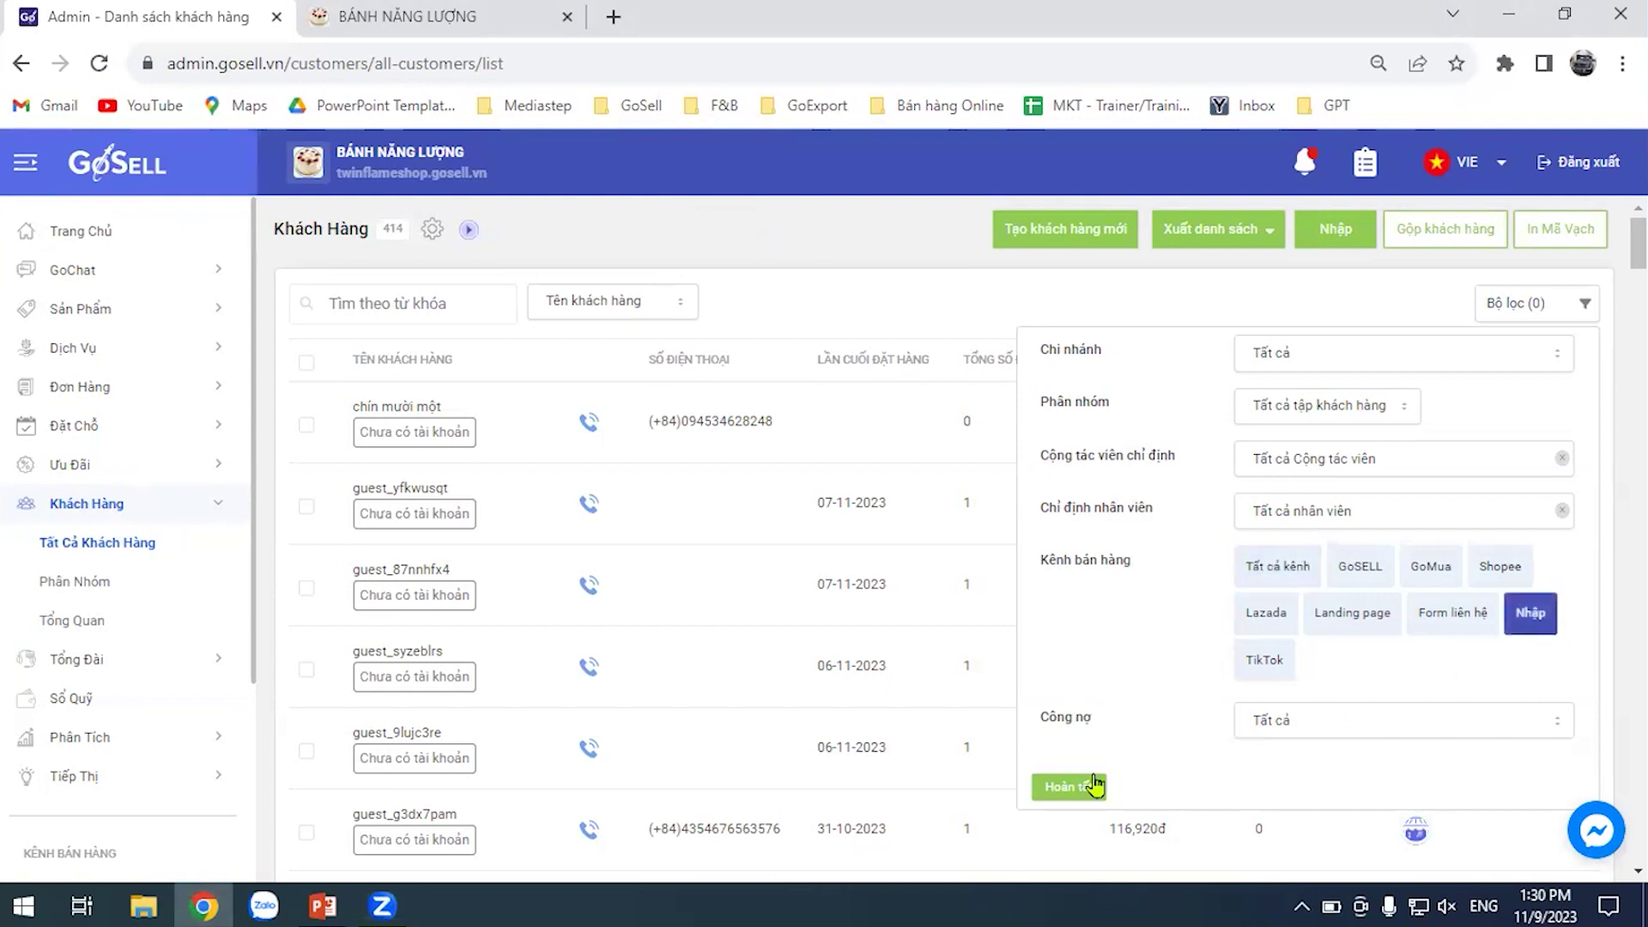
{"action": "left_click", "coordinate": [1070, 787]}
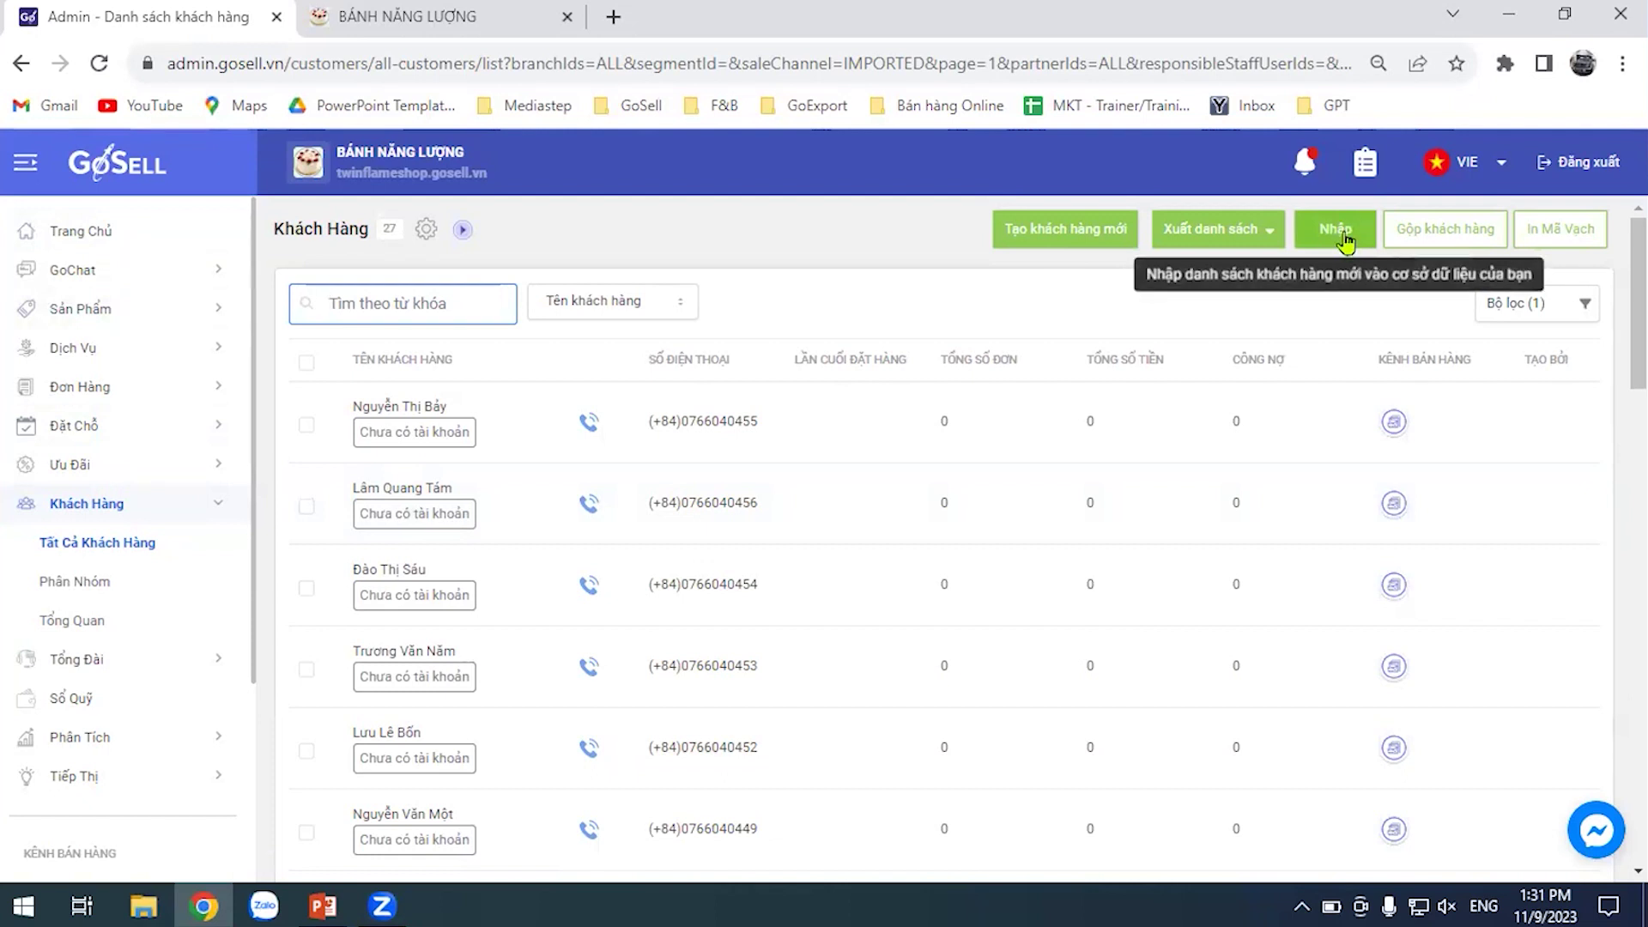
Download customer-template-import (3).xlsx from the import dialog and open it in Excel
{"action": "left_click", "coordinate": [1330, 244]}
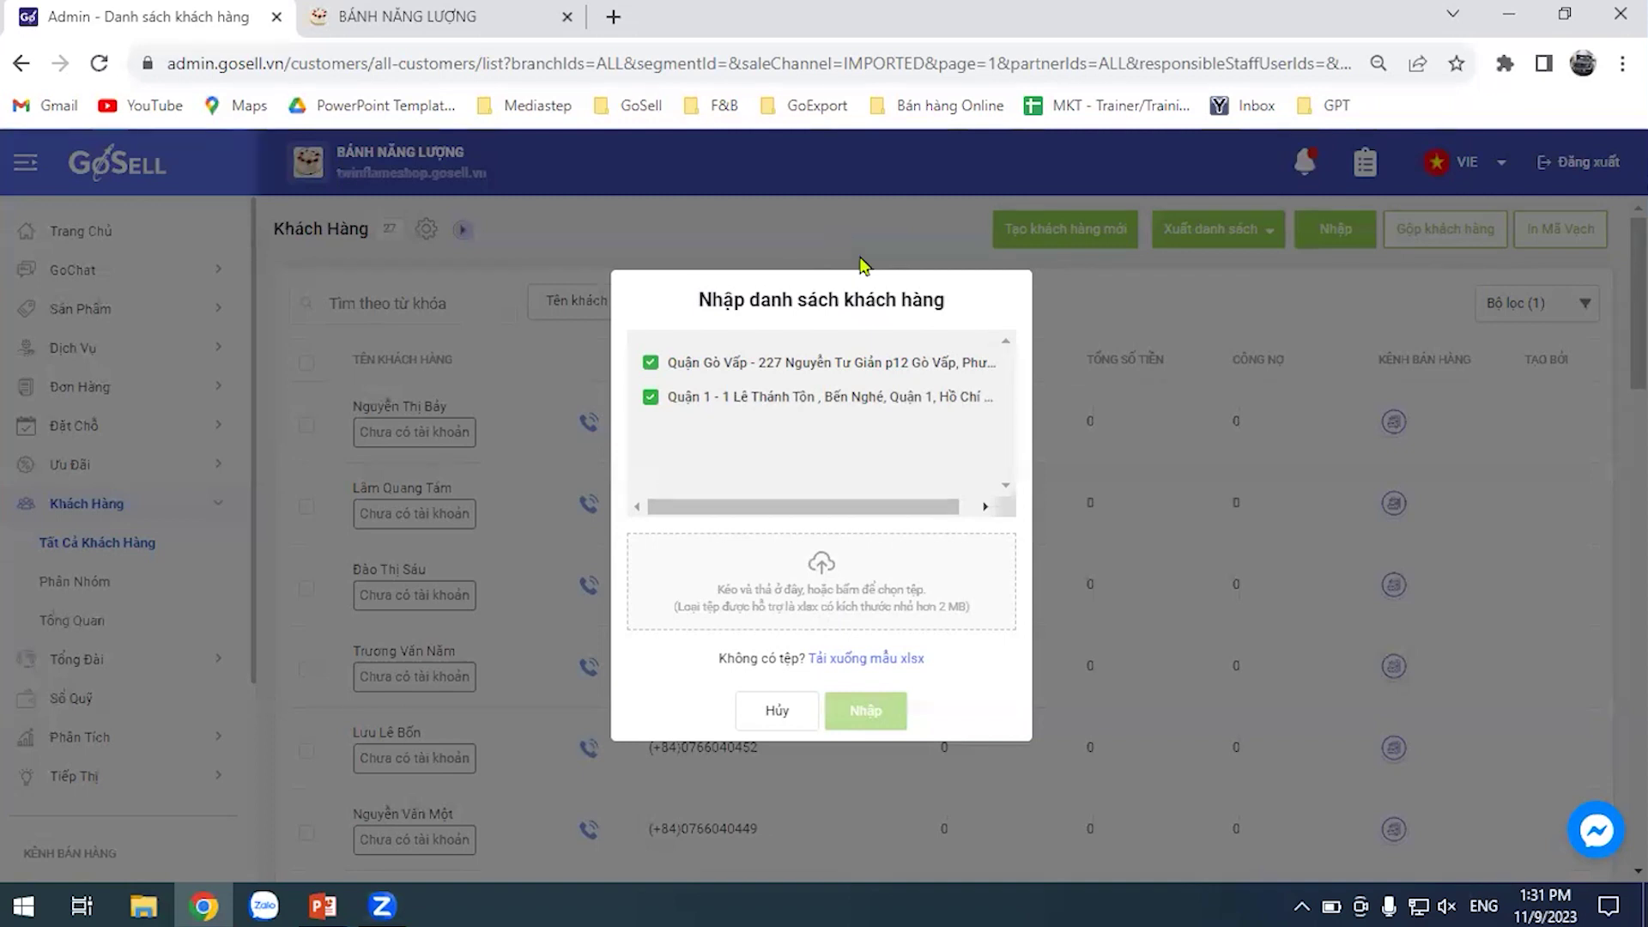
{"action": "left_click", "coordinate": [868, 663]}
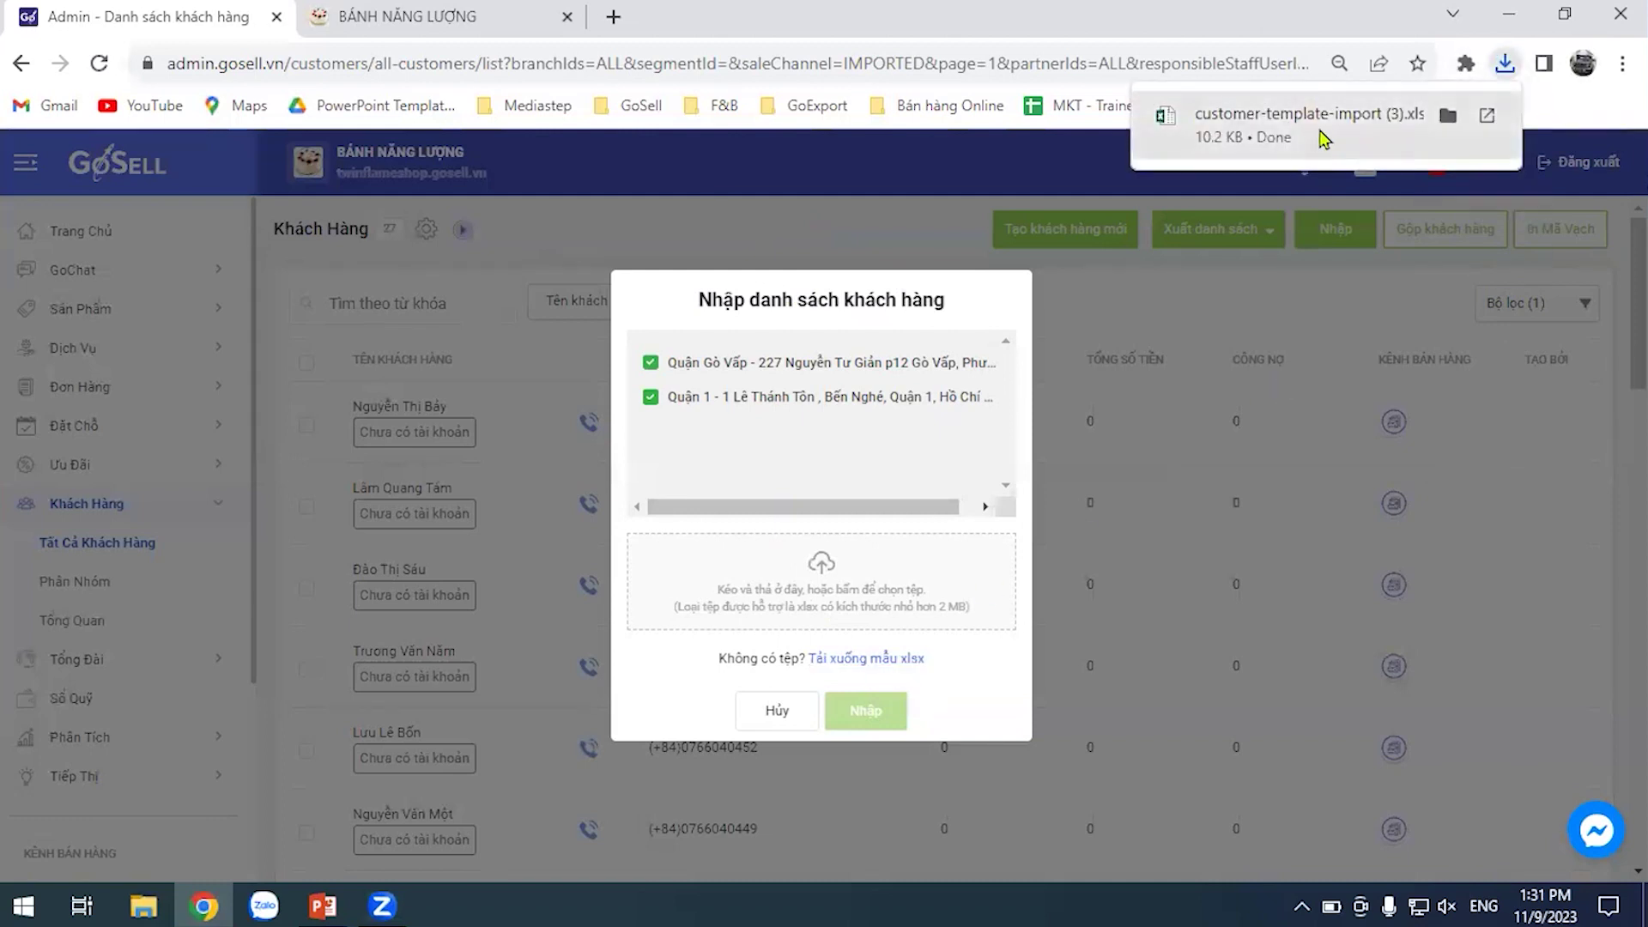
{"action": "left_click", "coordinate": [1343, 124]}
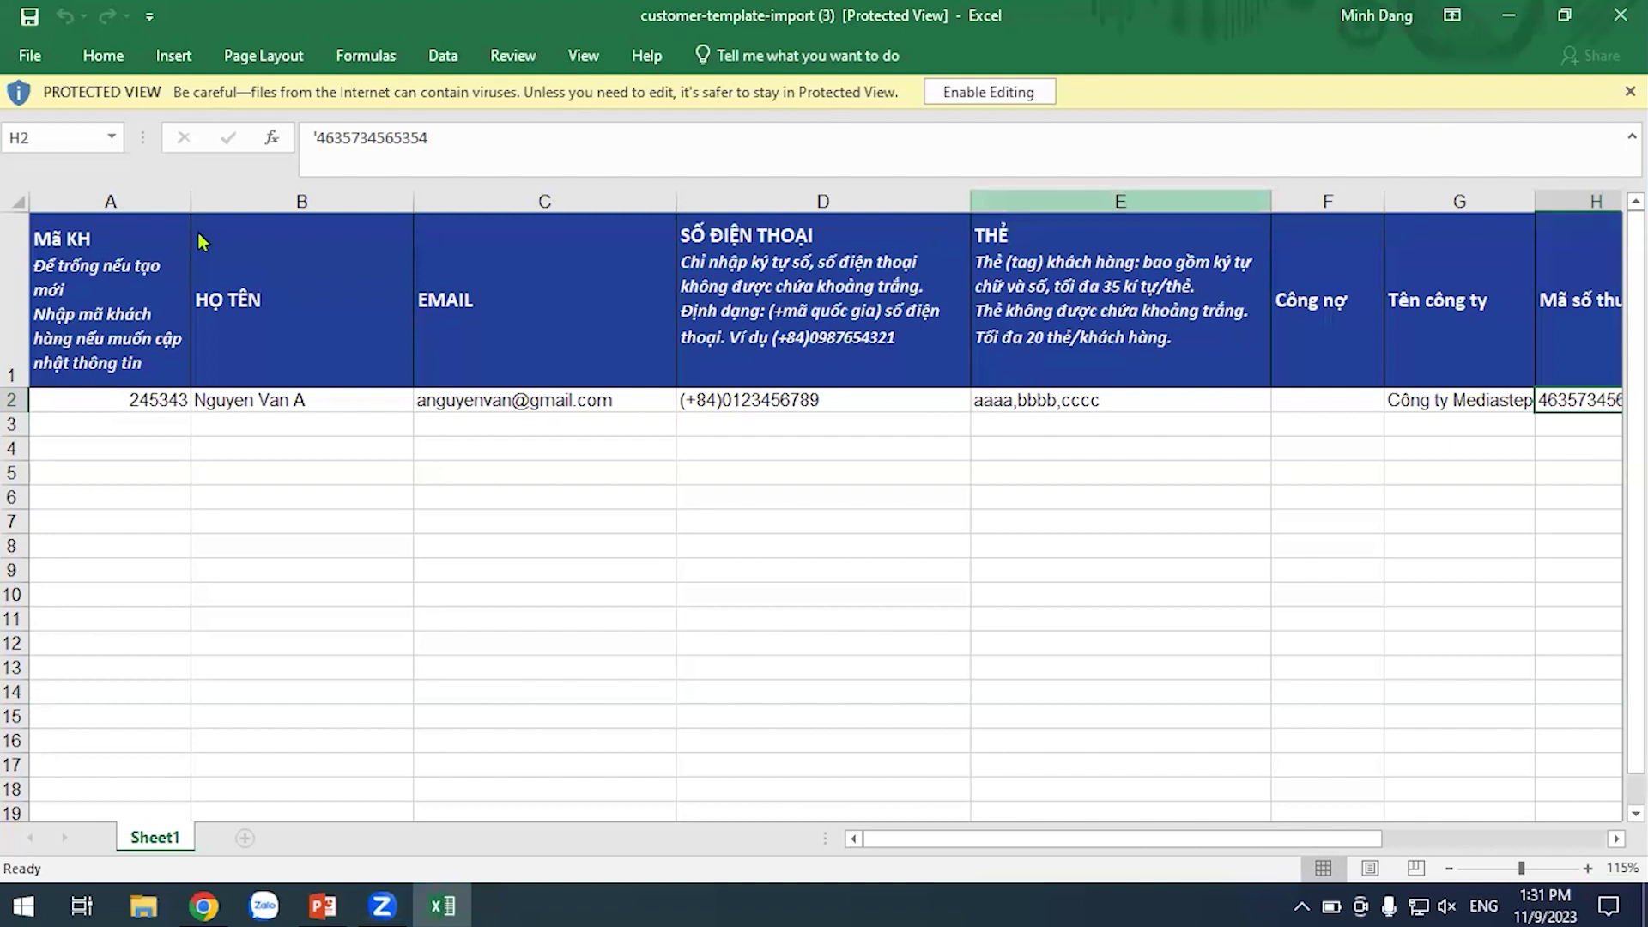
Reopen the import template and enable editing from Protected View
{"action": "left_click", "coordinate": [1629, 91]}
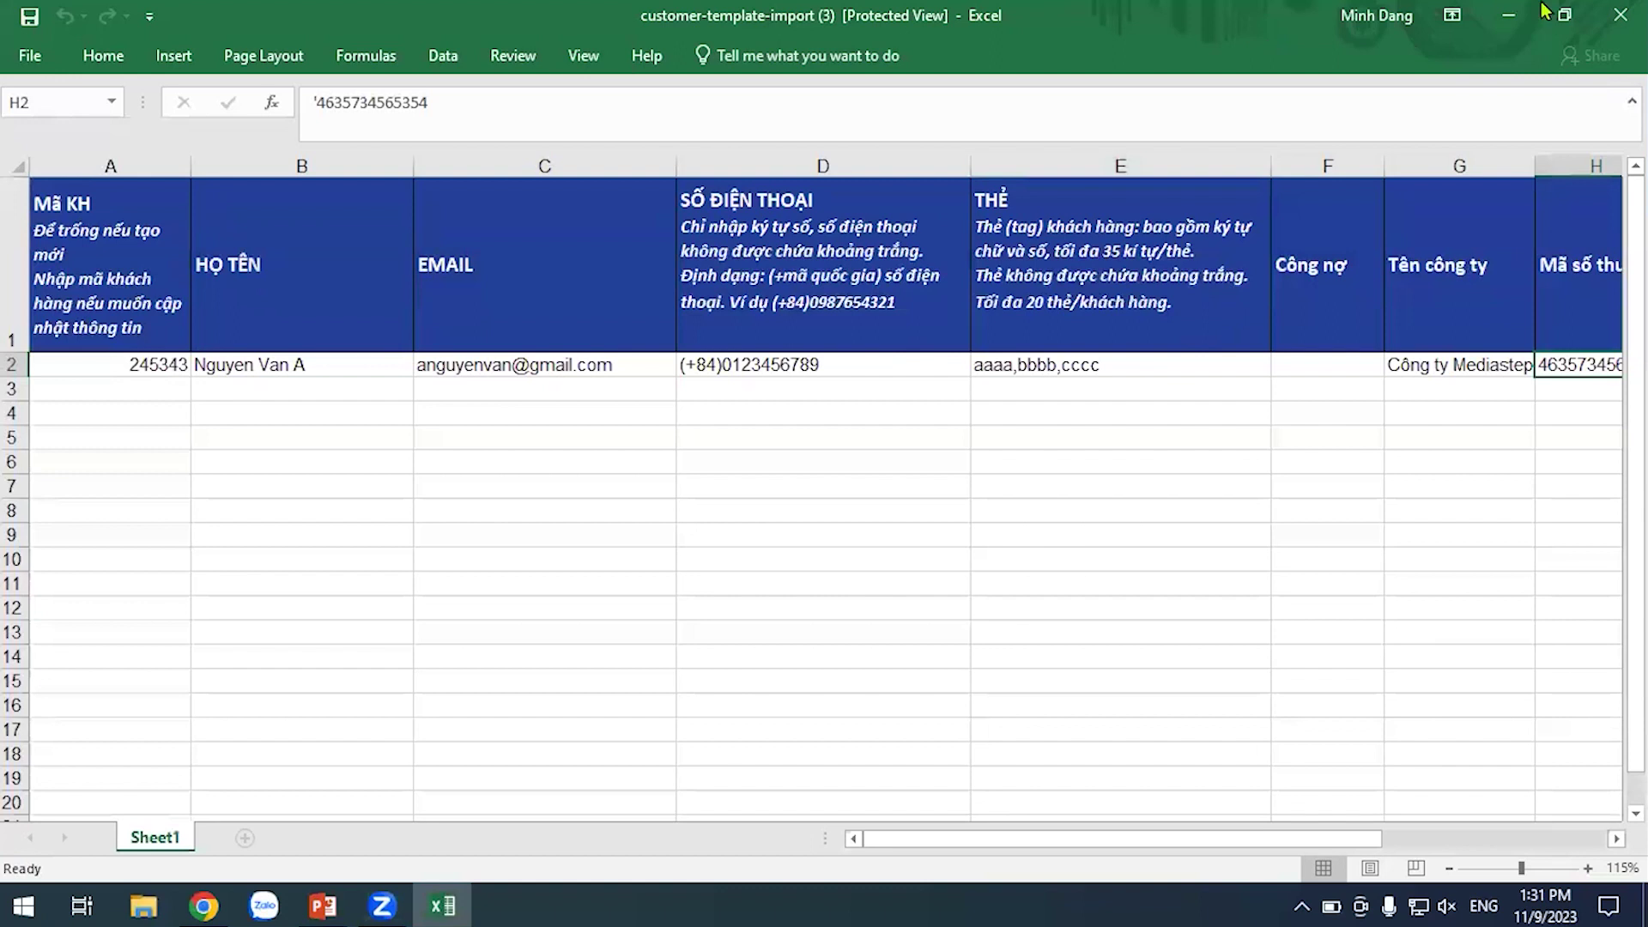
{"action": "left_click", "coordinate": [1618, 12]}
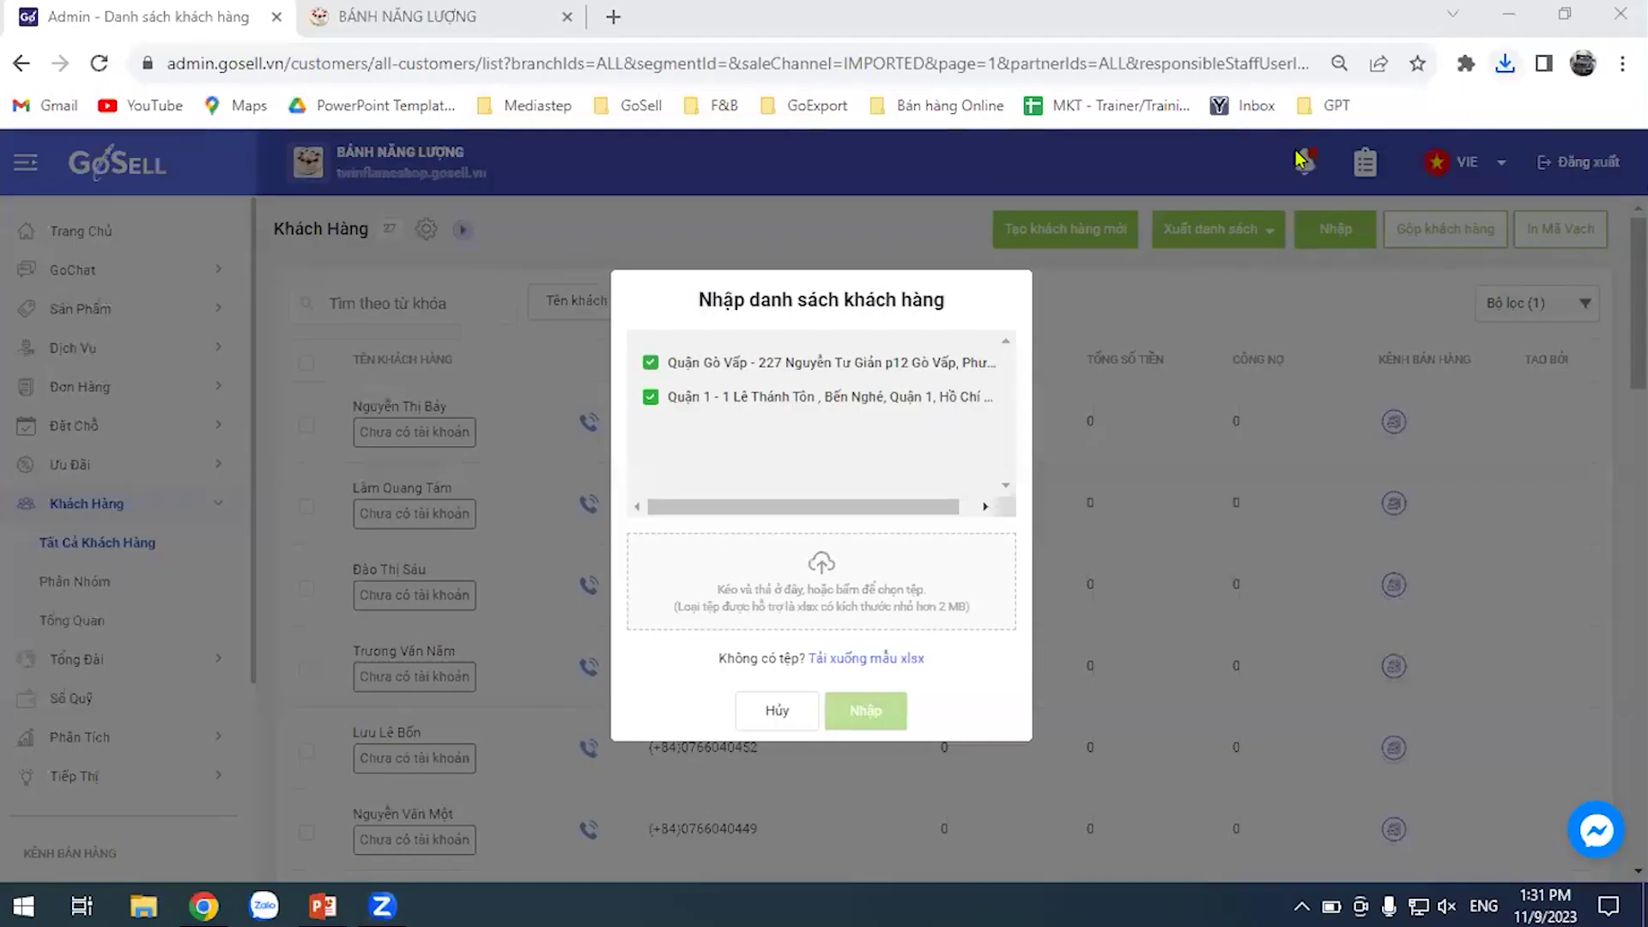
{"action": "left_click", "coordinate": [1299, 159]}
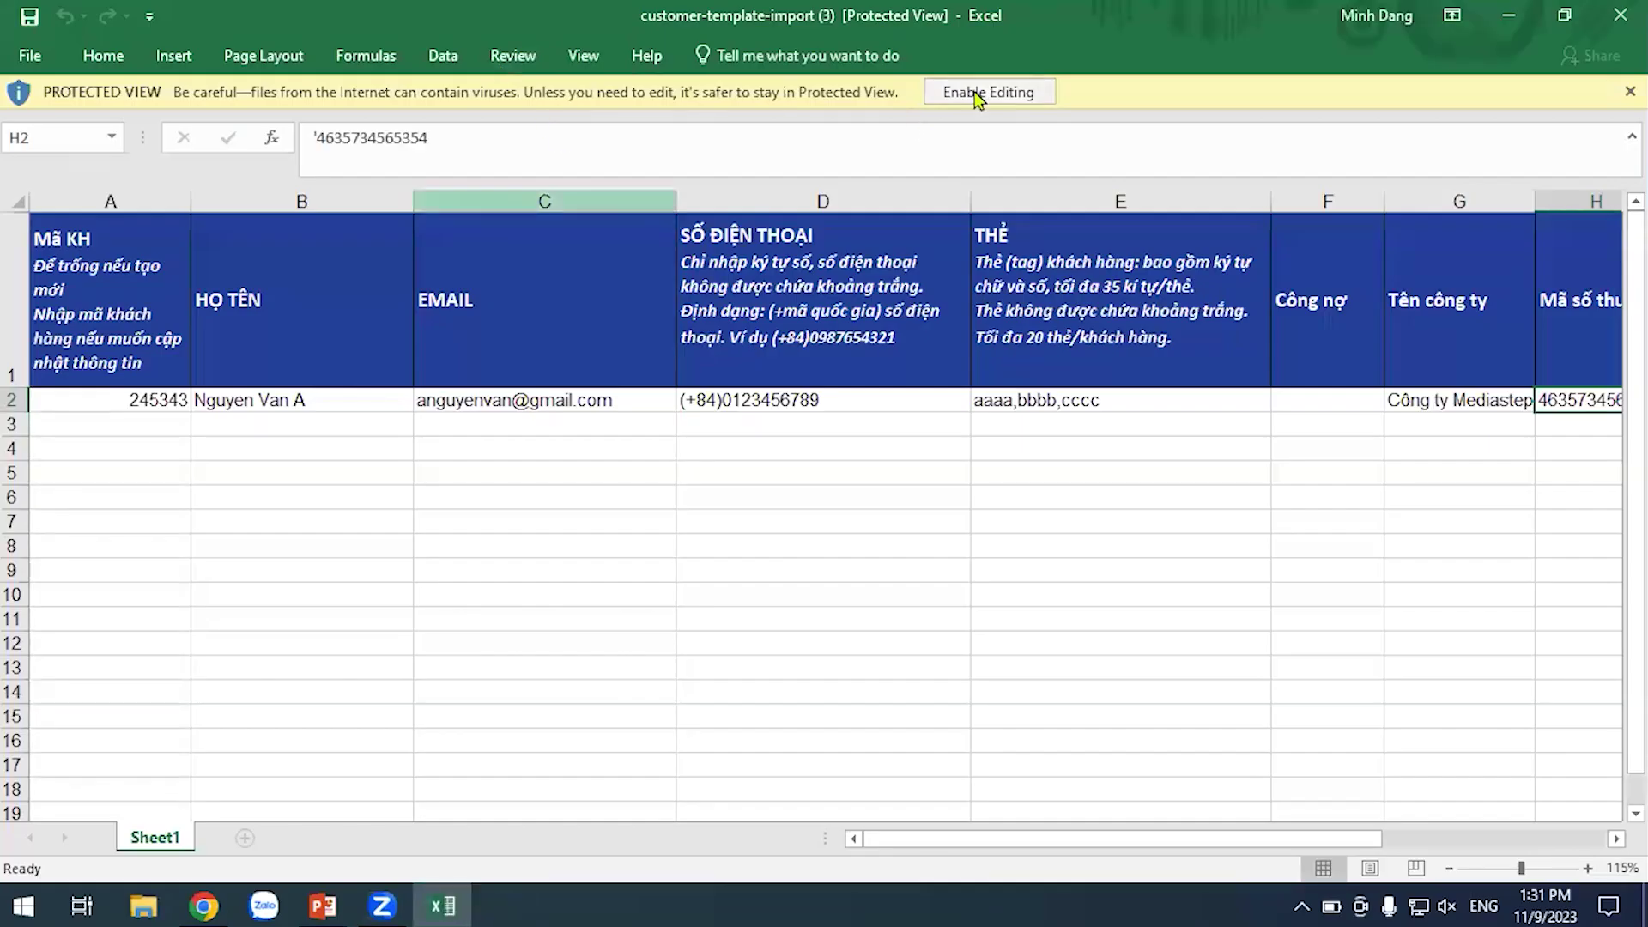
{"action": "left_click", "coordinate": [981, 92]}
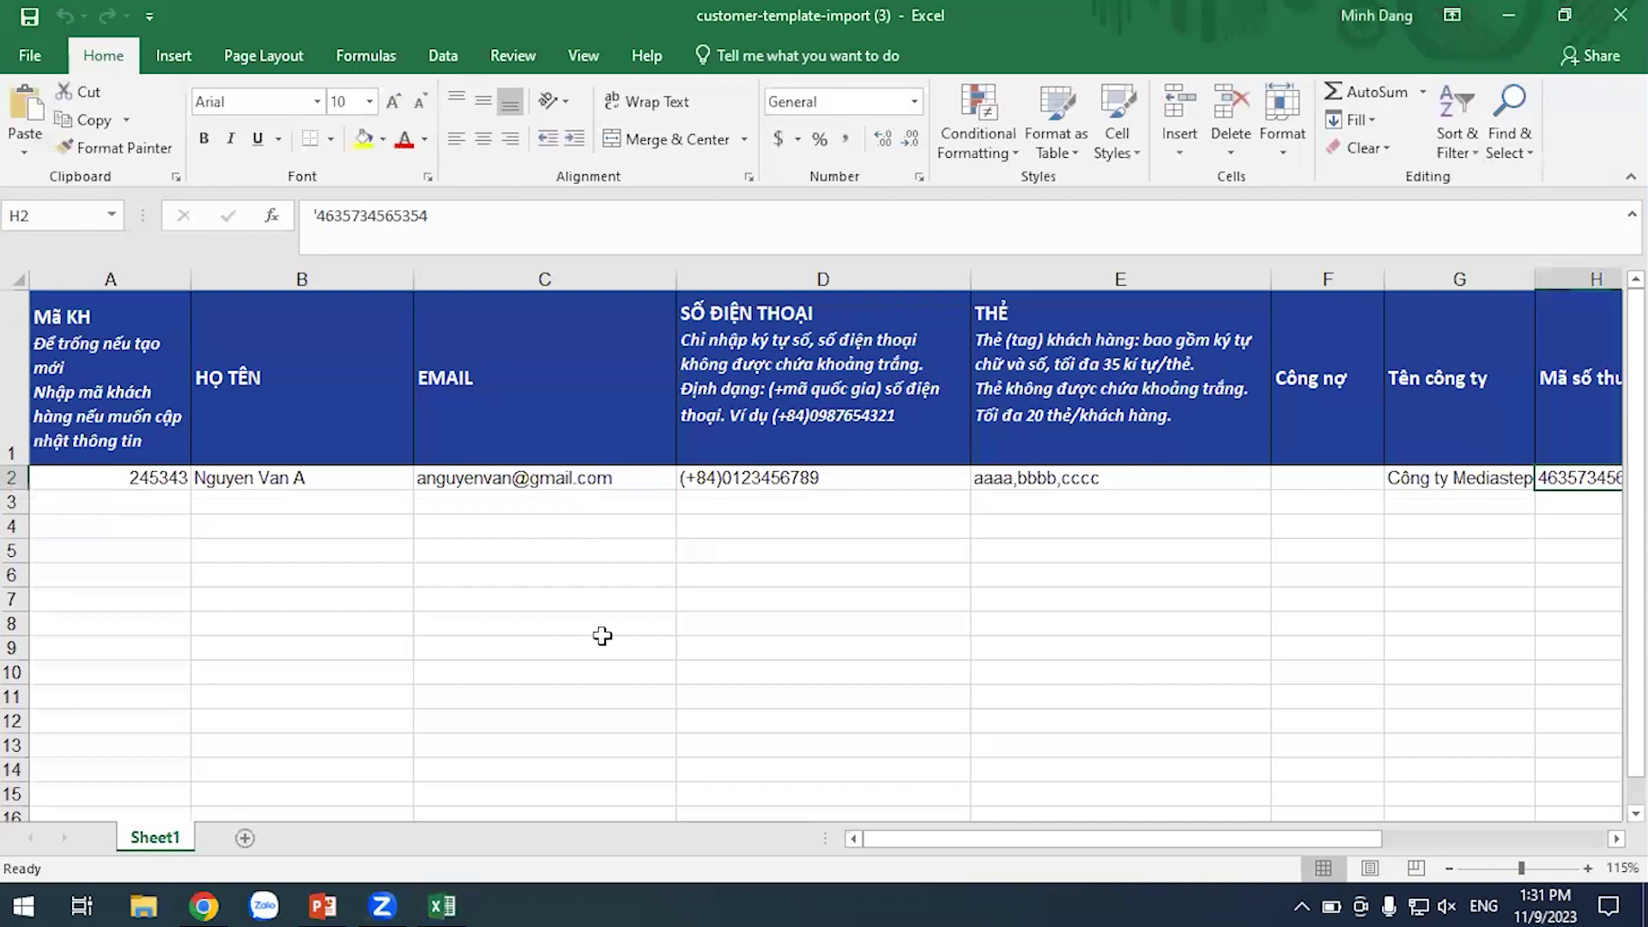
{"action": "left_click", "coordinate": [621, 643]}
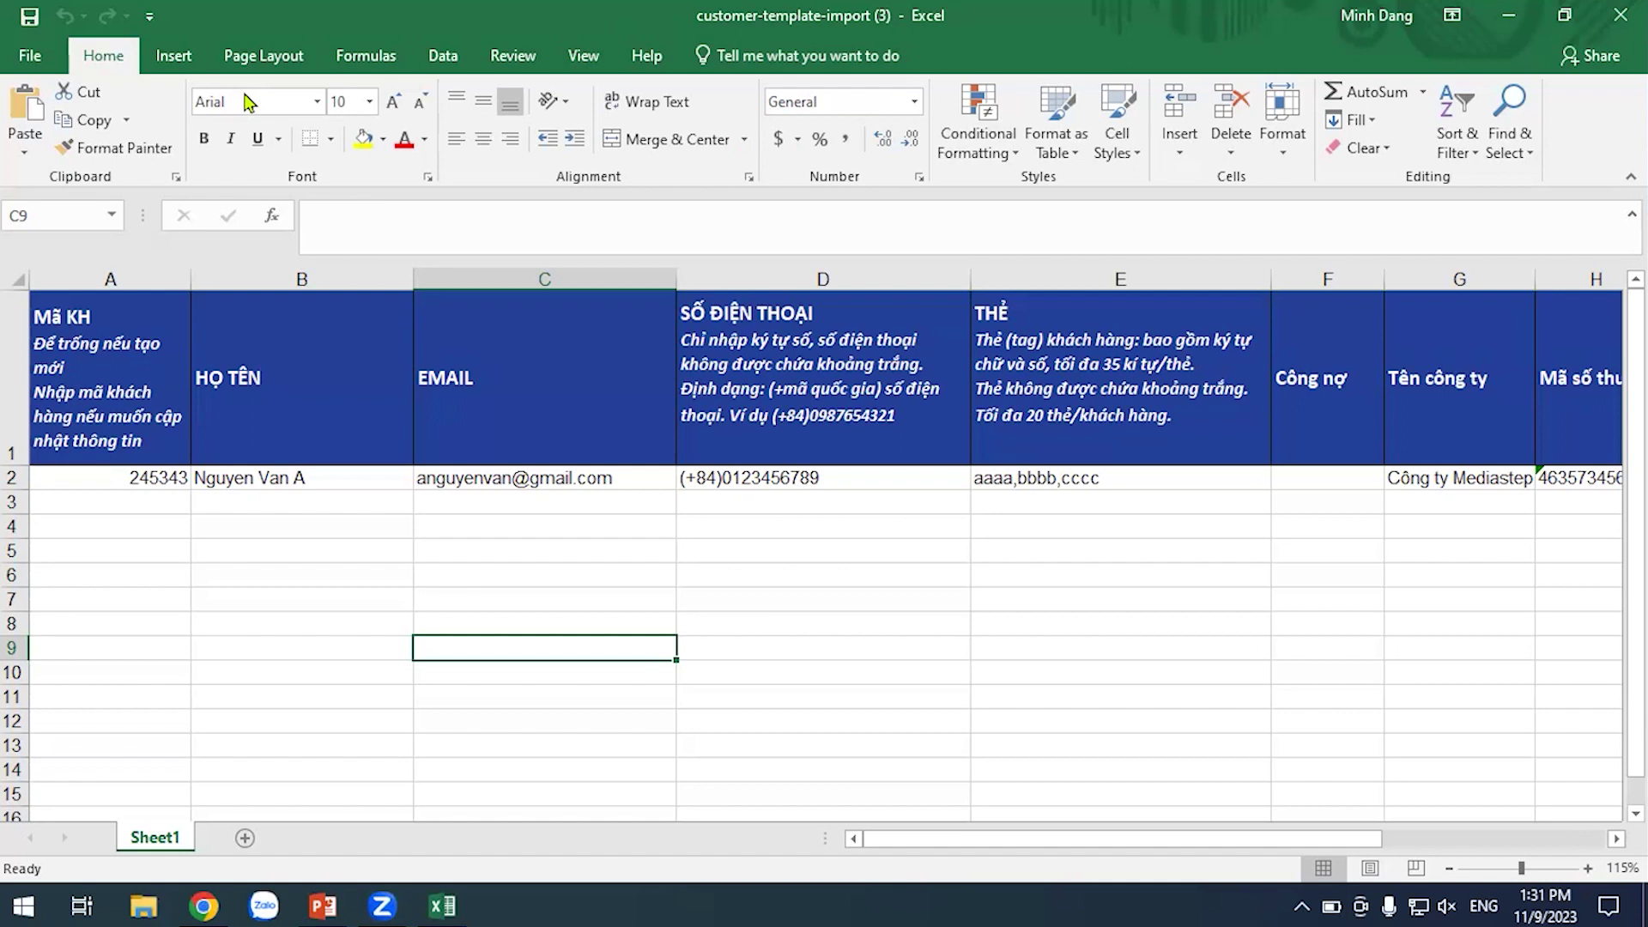
Select cell B3, the first empty name cell below the sample row
{"action": "left_click", "coordinate": [590, 554]}
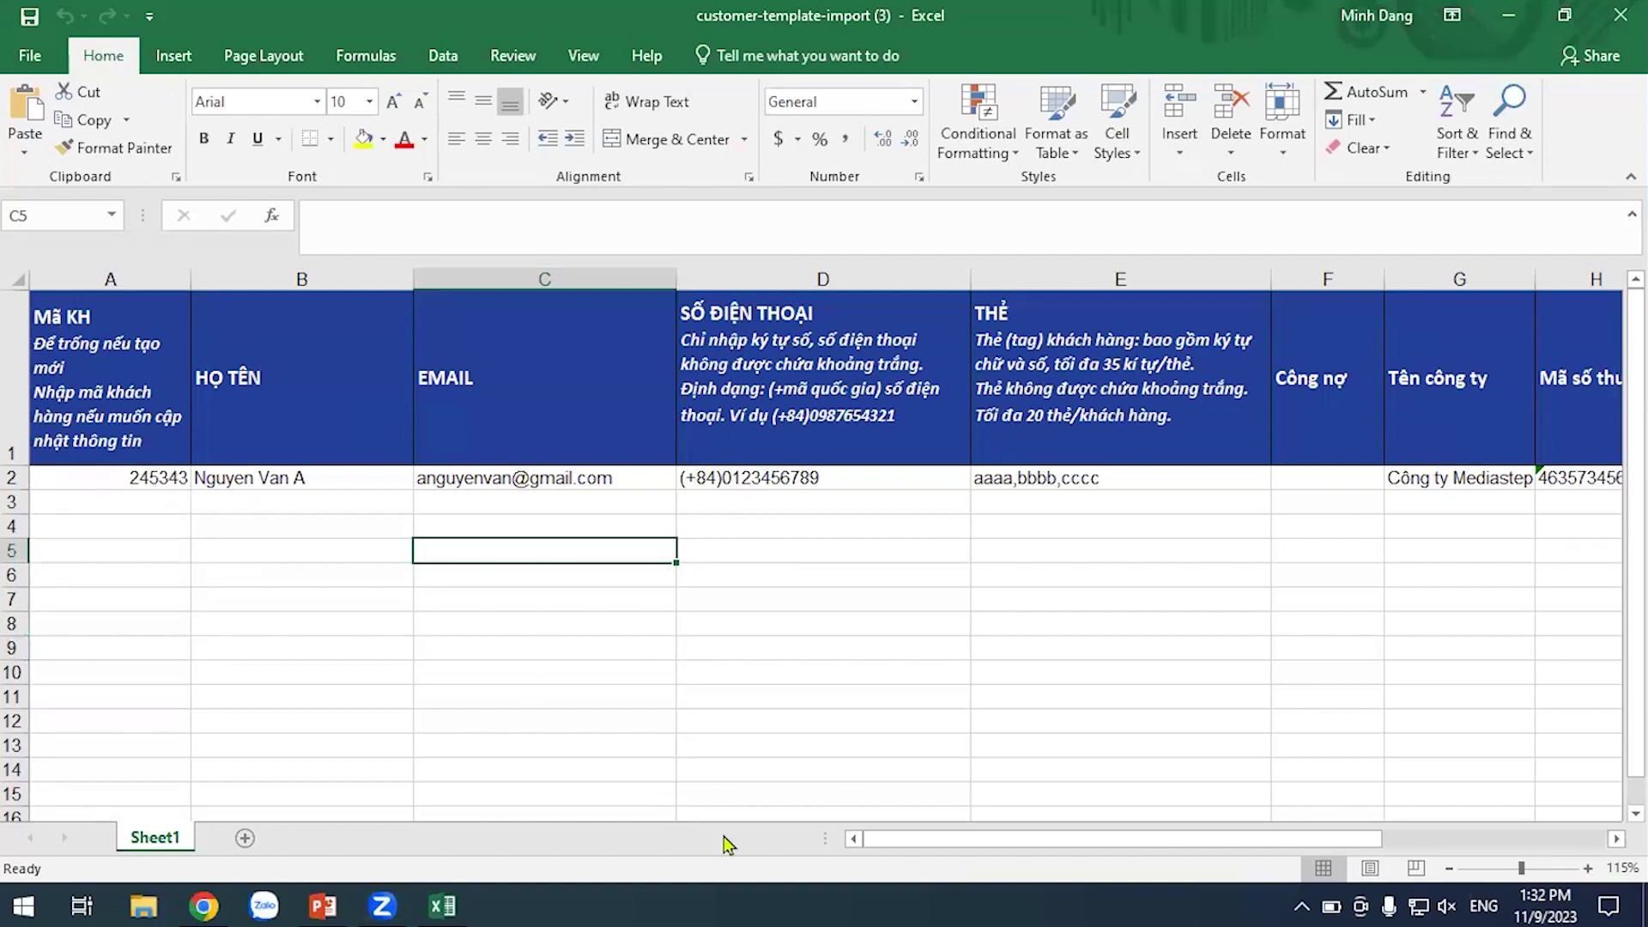
{"action": "left_click_drag", "start_coordinate": [950, 850], "coordinate": [590, 851]}
{"action": "left_click", "coordinate": [300, 519]}
{"action": "left_click", "coordinate": [267, 504]}
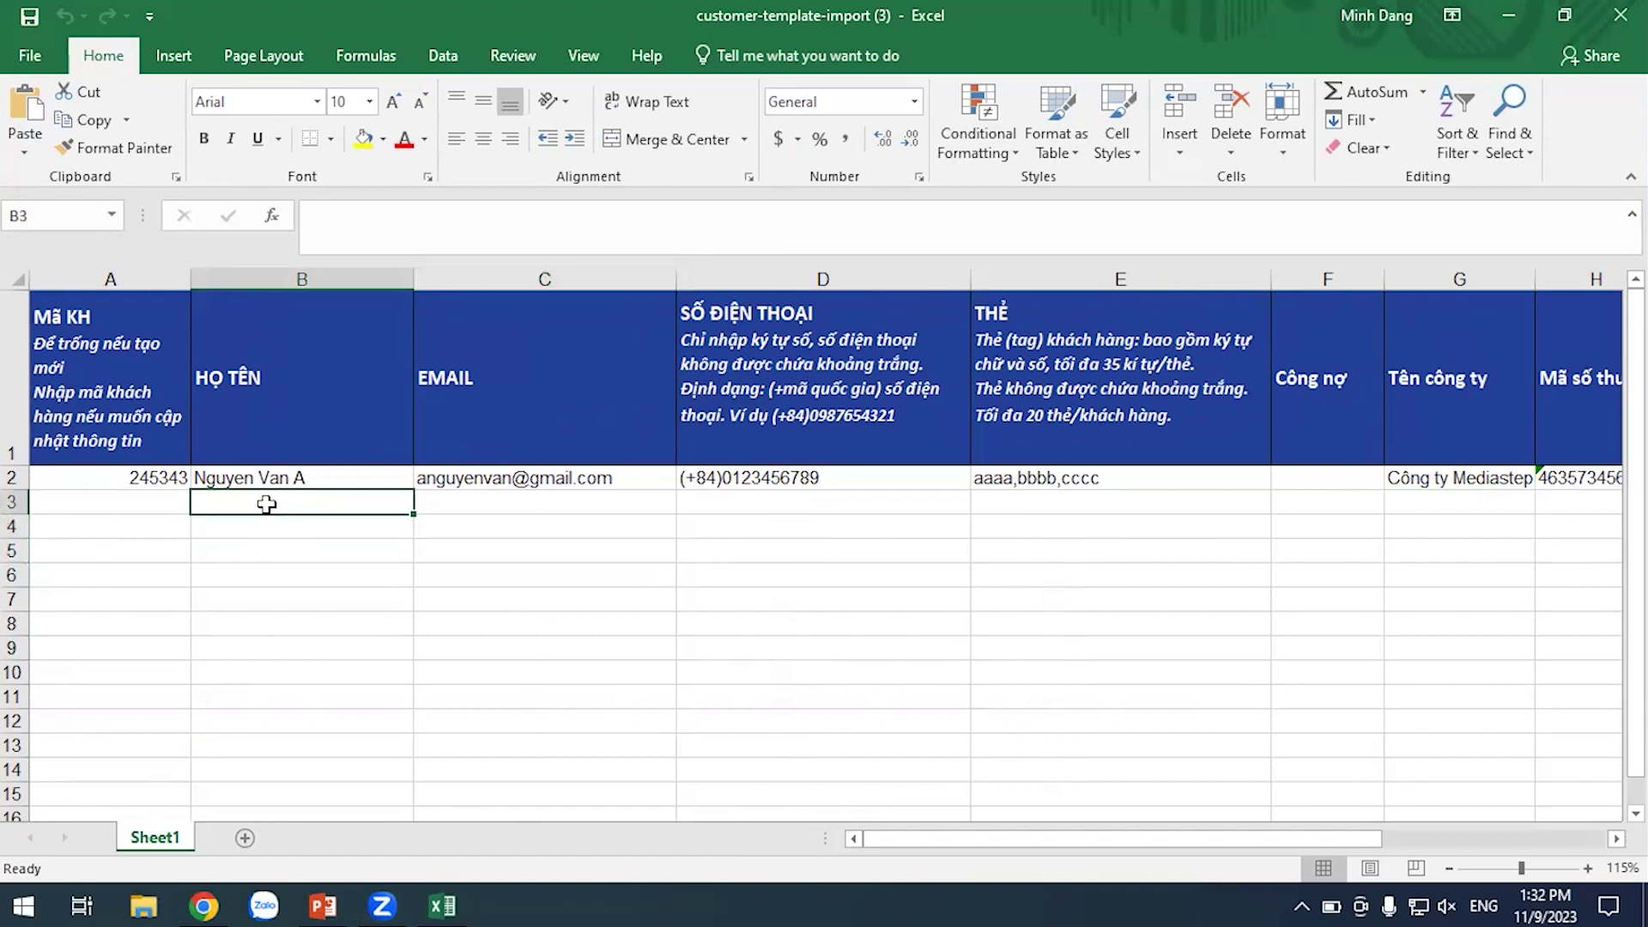
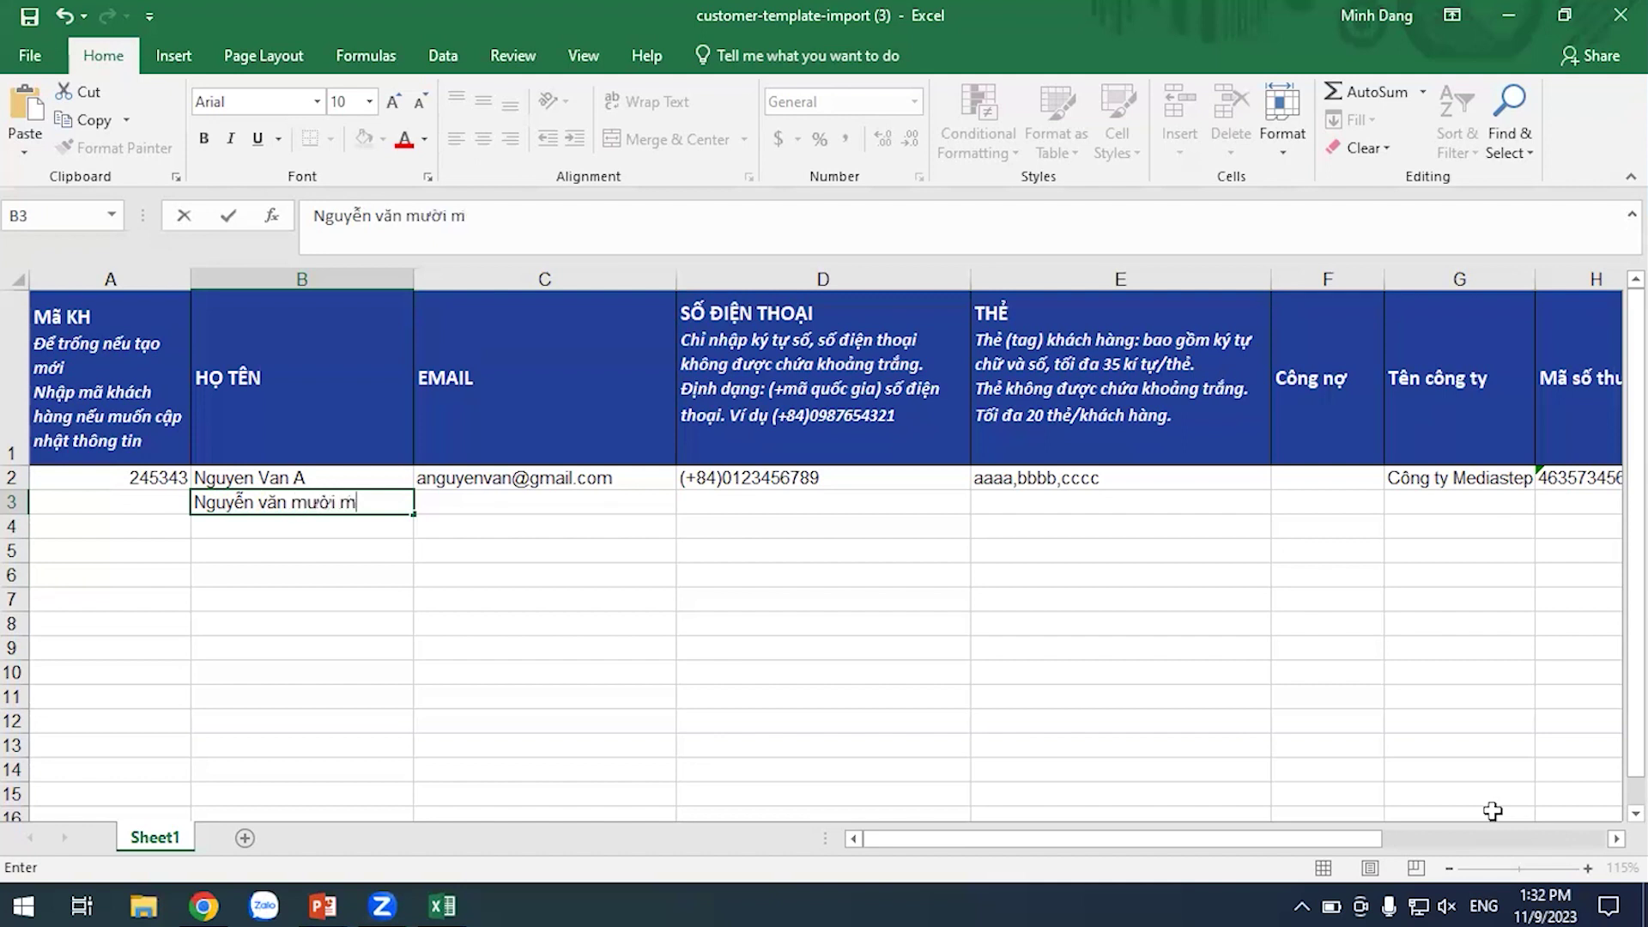
Enter the new customer's full name in cell B3 under HỌ TÊN
{"action": "left_click", "coordinate": [368, 594]}
Inspect the EMAIL, phone and customer code cells for row 3
{"action": "left_click", "coordinate": [549, 506]}
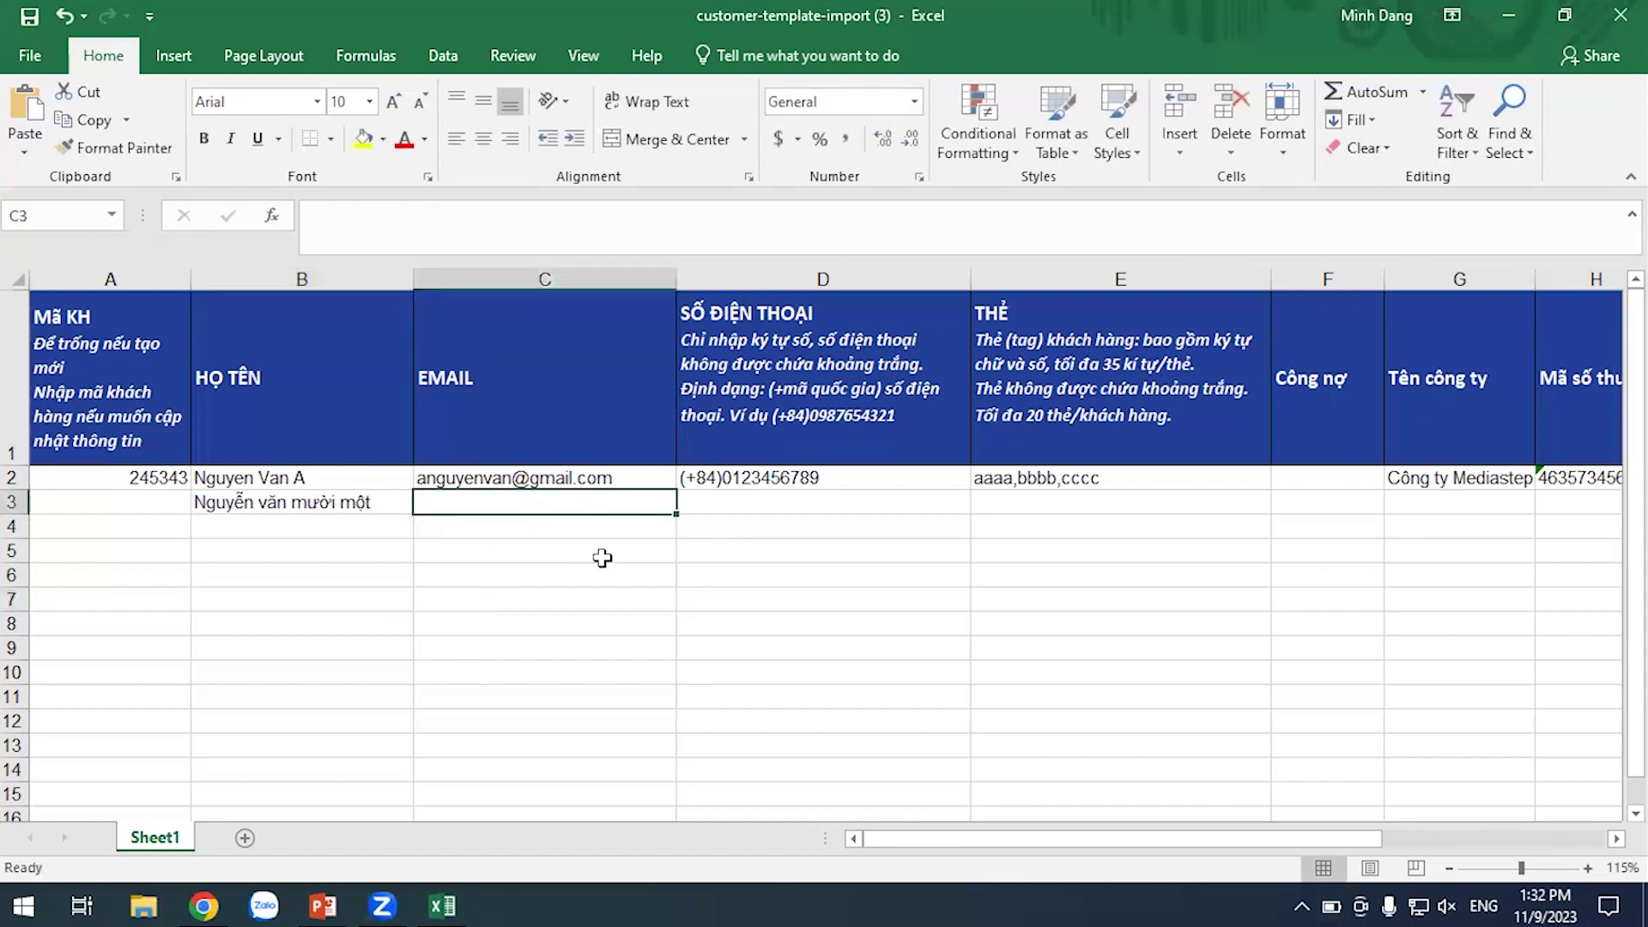
{"action": "left_click", "coordinate": [773, 503]}
{"action": "left_click", "coordinate": [498, 616]}
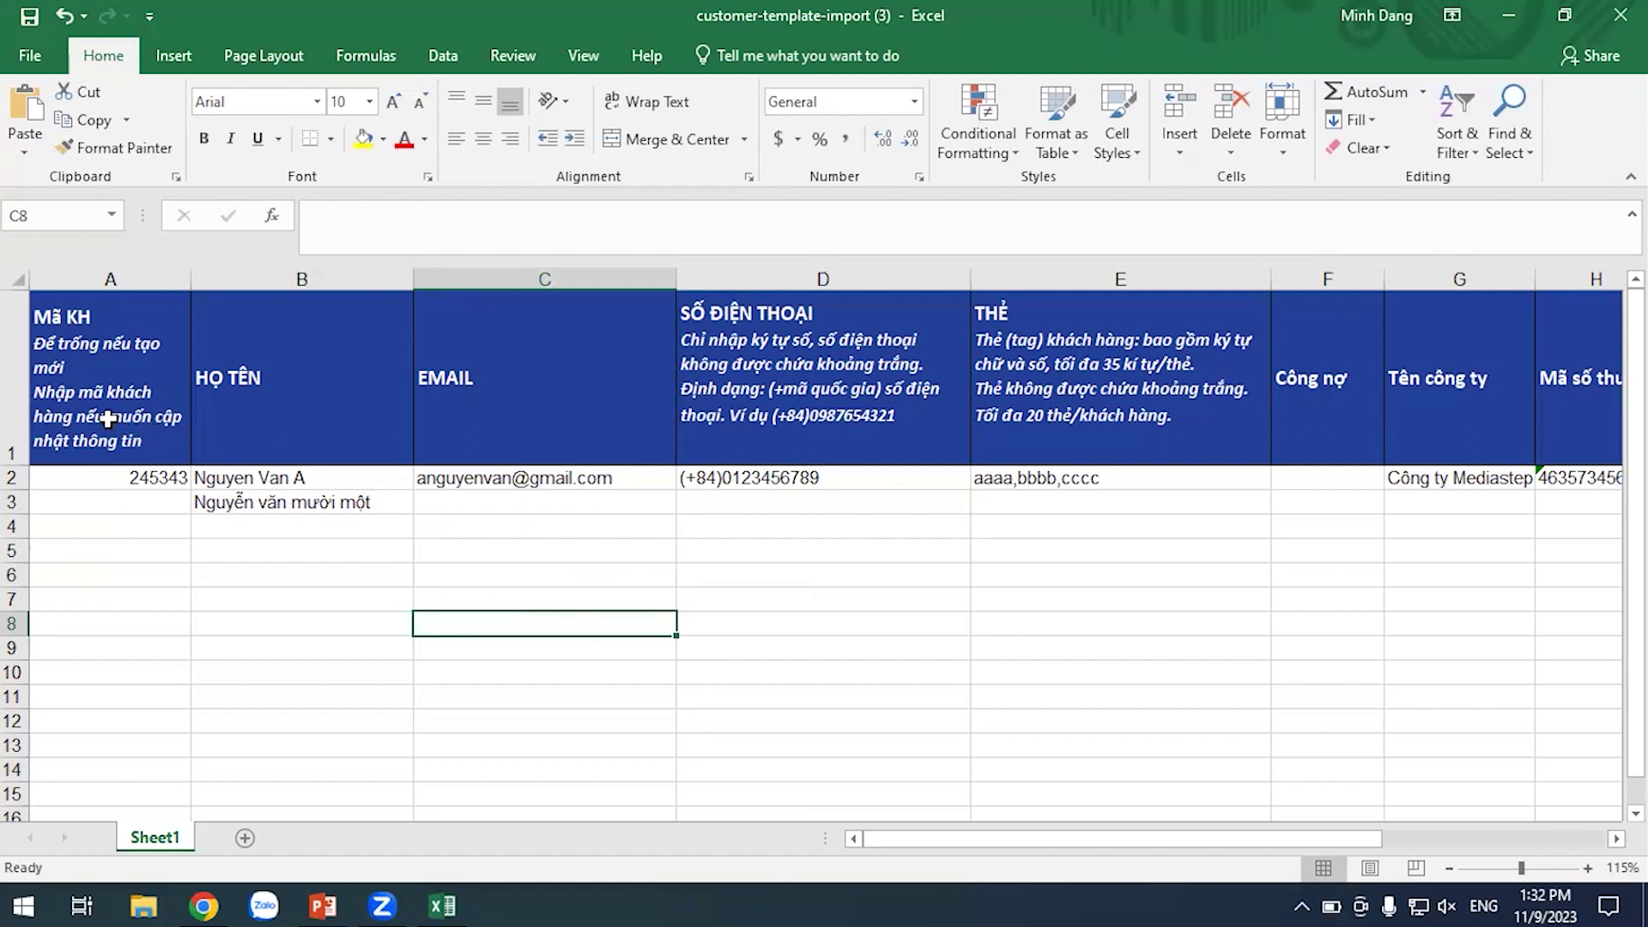
{"action": "left_click", "coordinate": [109, 277]}
{"action": "left_click", "coordinate": [490, 601]}
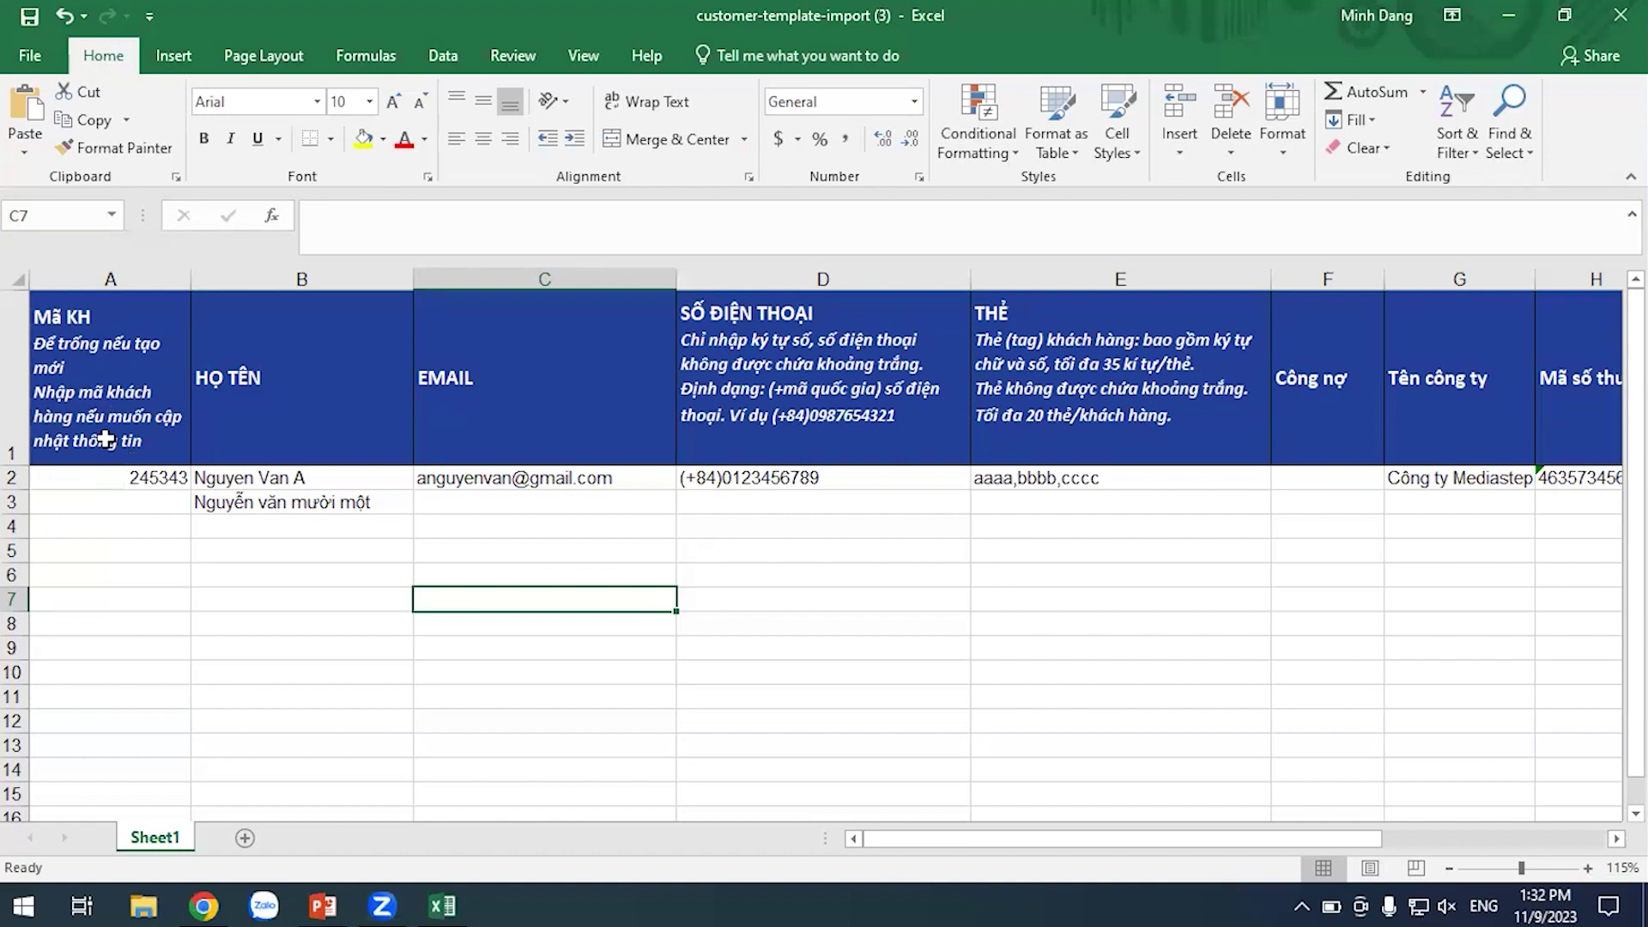
{"action": "left_click", "coordinate": [300, 536]}
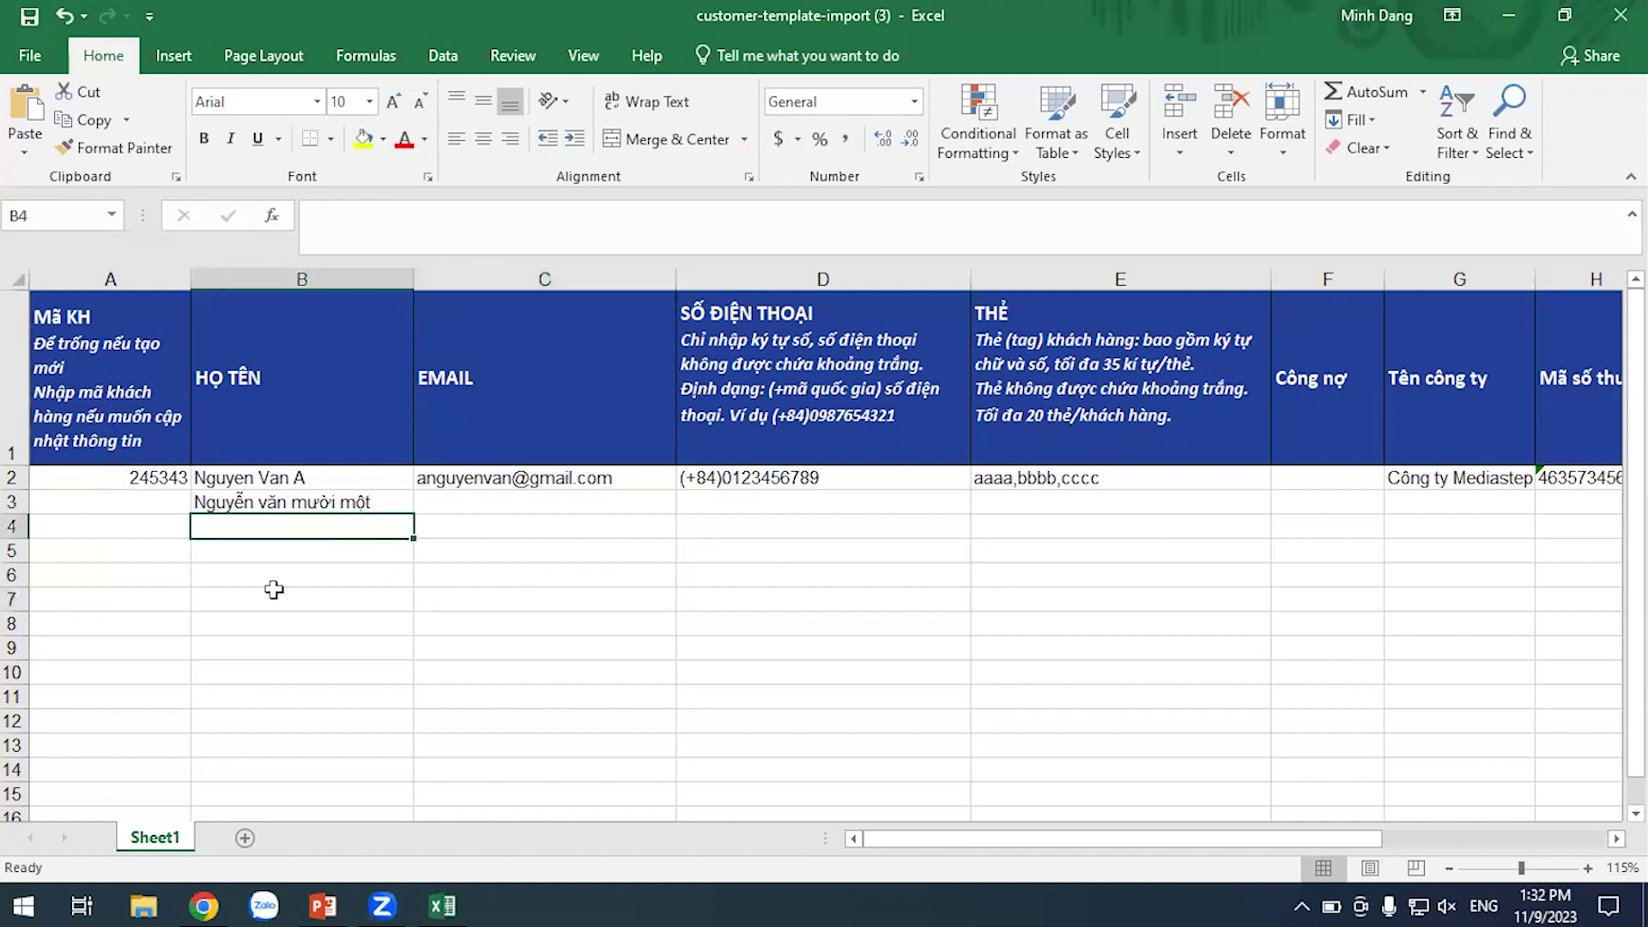
{"action": "left_click", "coordinate": [142, 504]}
{"action": "left_click", "coordinate": [306, 631]}
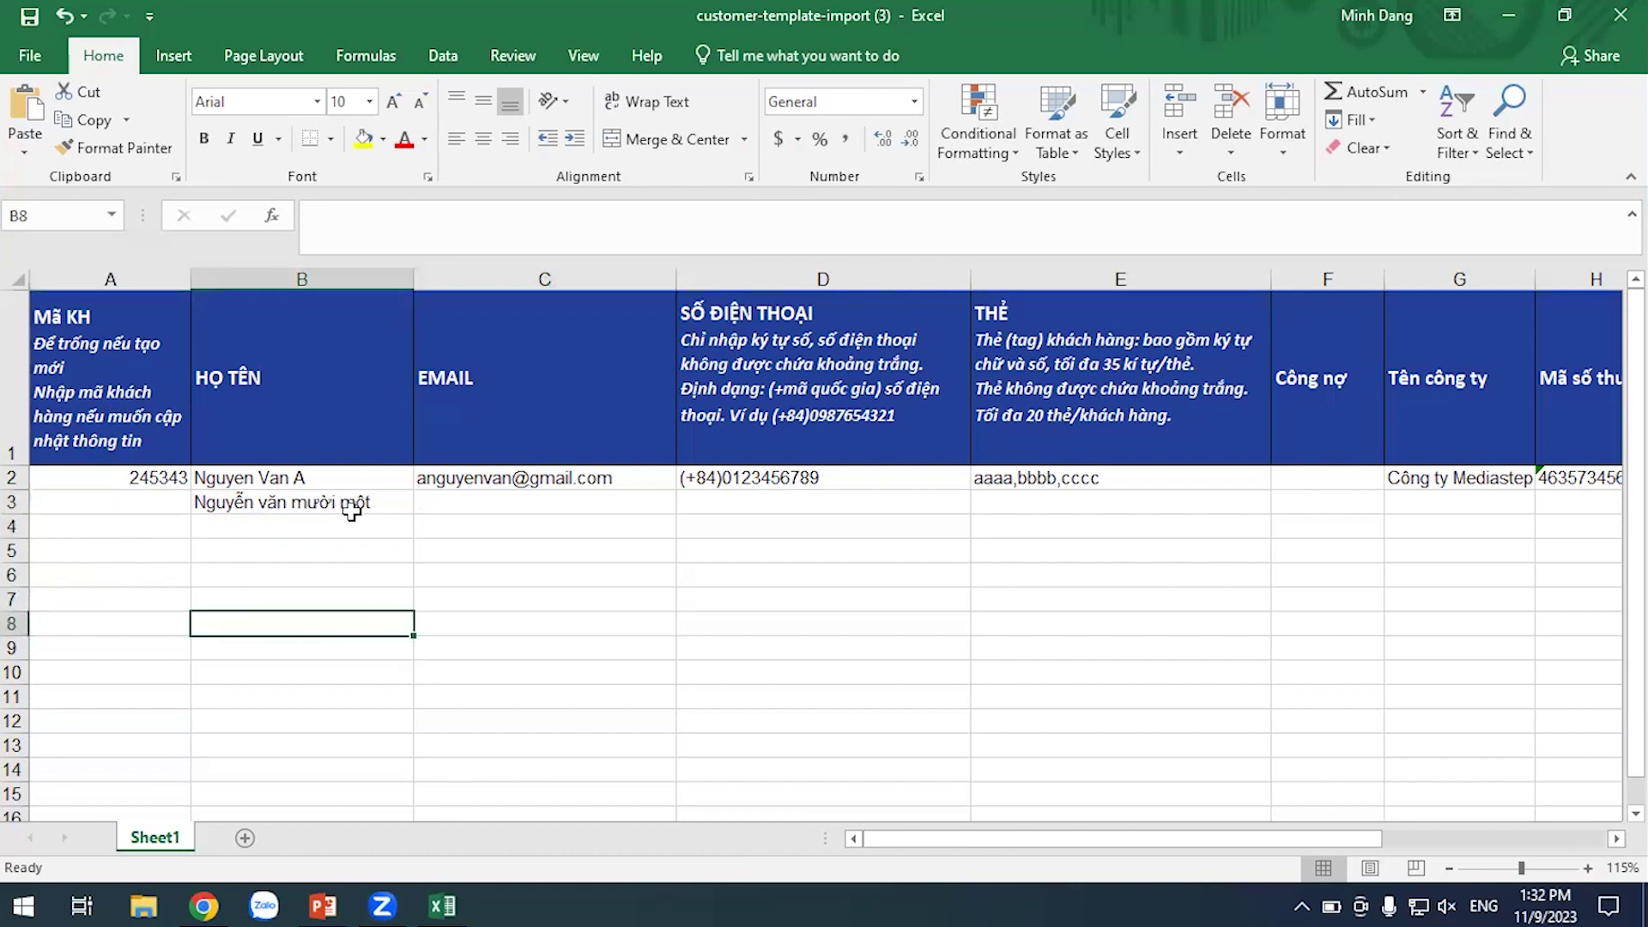
Fix the name in B3 so its last word starts with a capital M
{"action": "left_click", "coordinate": [350, 504]}
{"action": "left_click", "coordinate": [320, 630]}
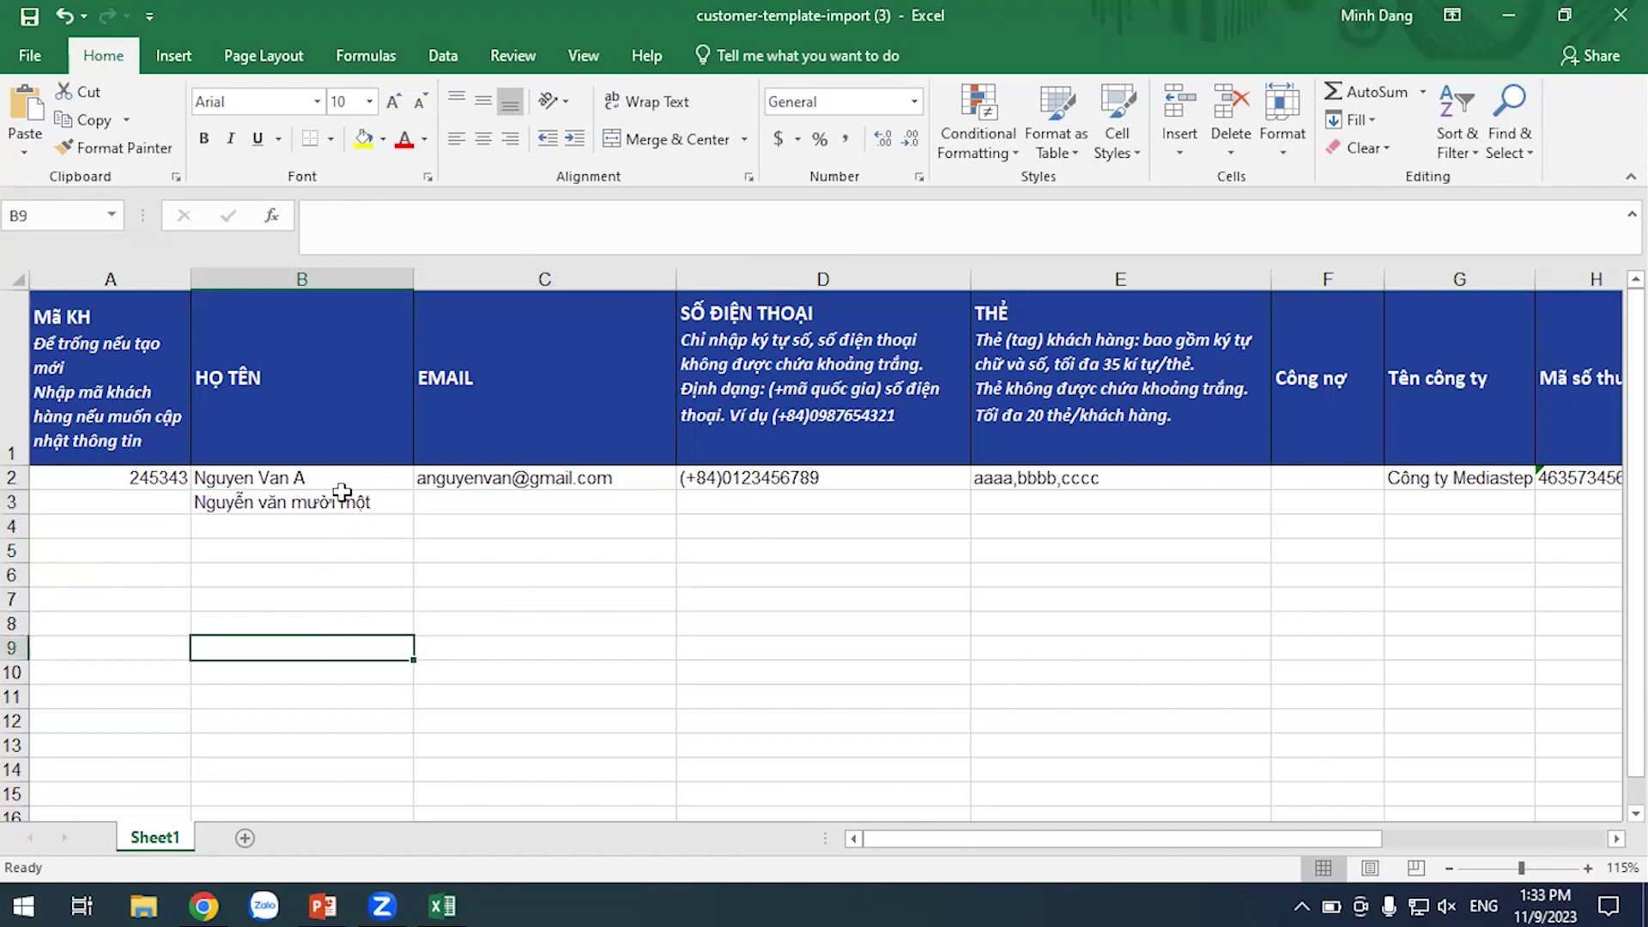
{"action": "double_click", "coordinate": [341, 502]}
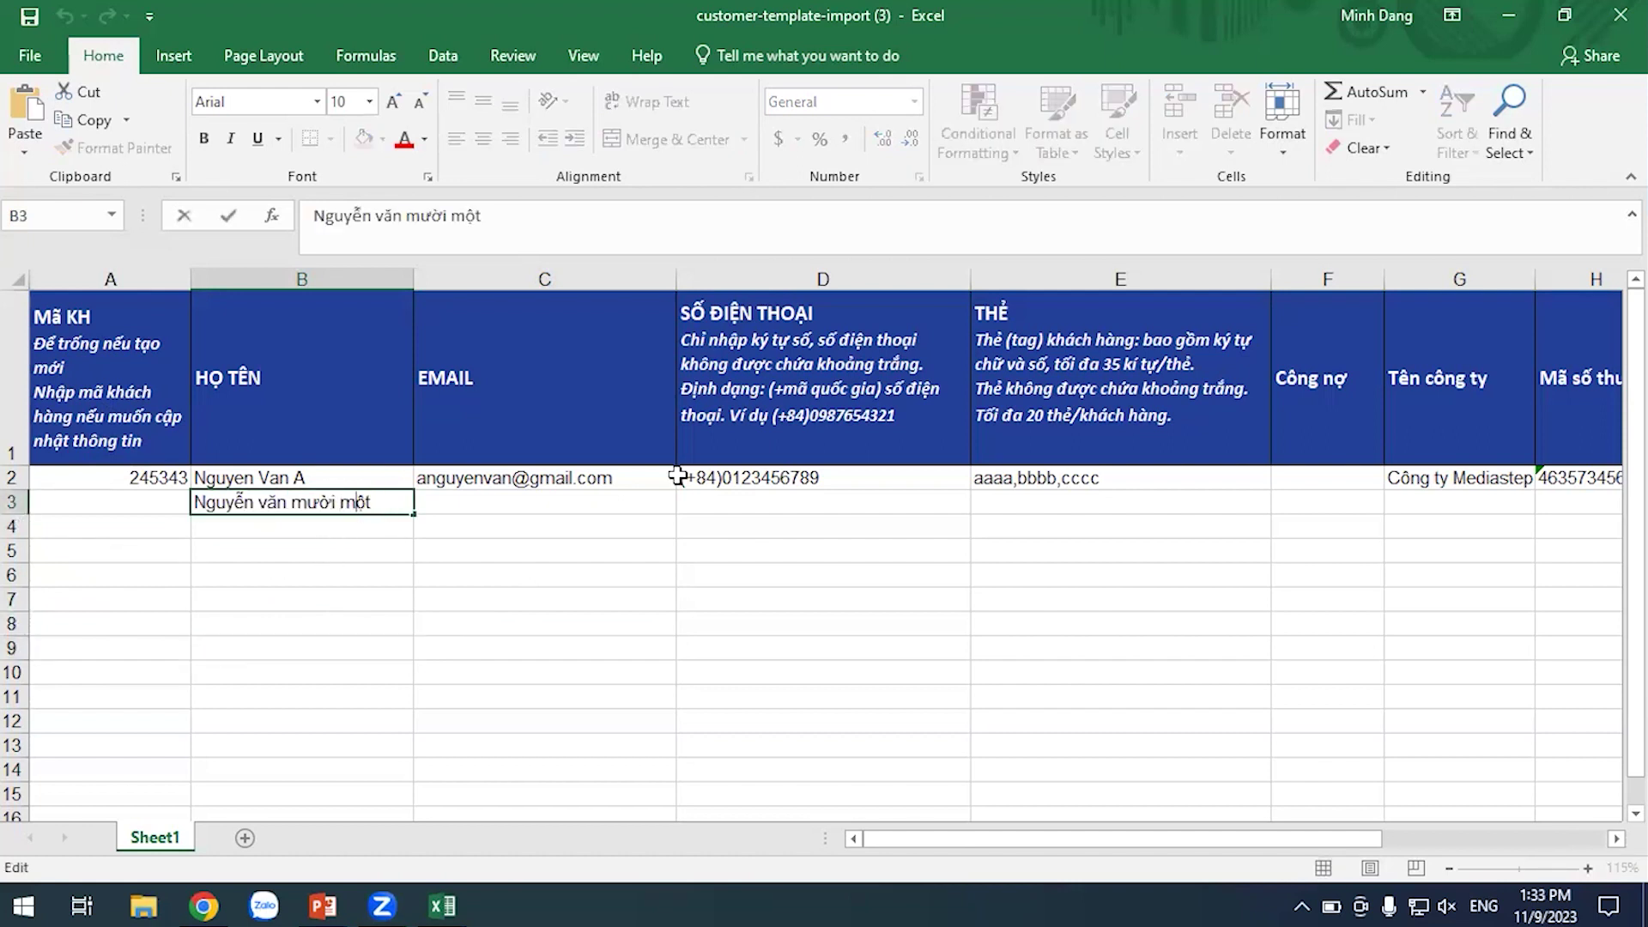
{"action": "key", "text": "Delete"}
{"action": "type", "text": "M"}
{"action": "left_click", "coordinate": [569, 606]}
{"action": "left_click", "coordinate": [768, 502]}
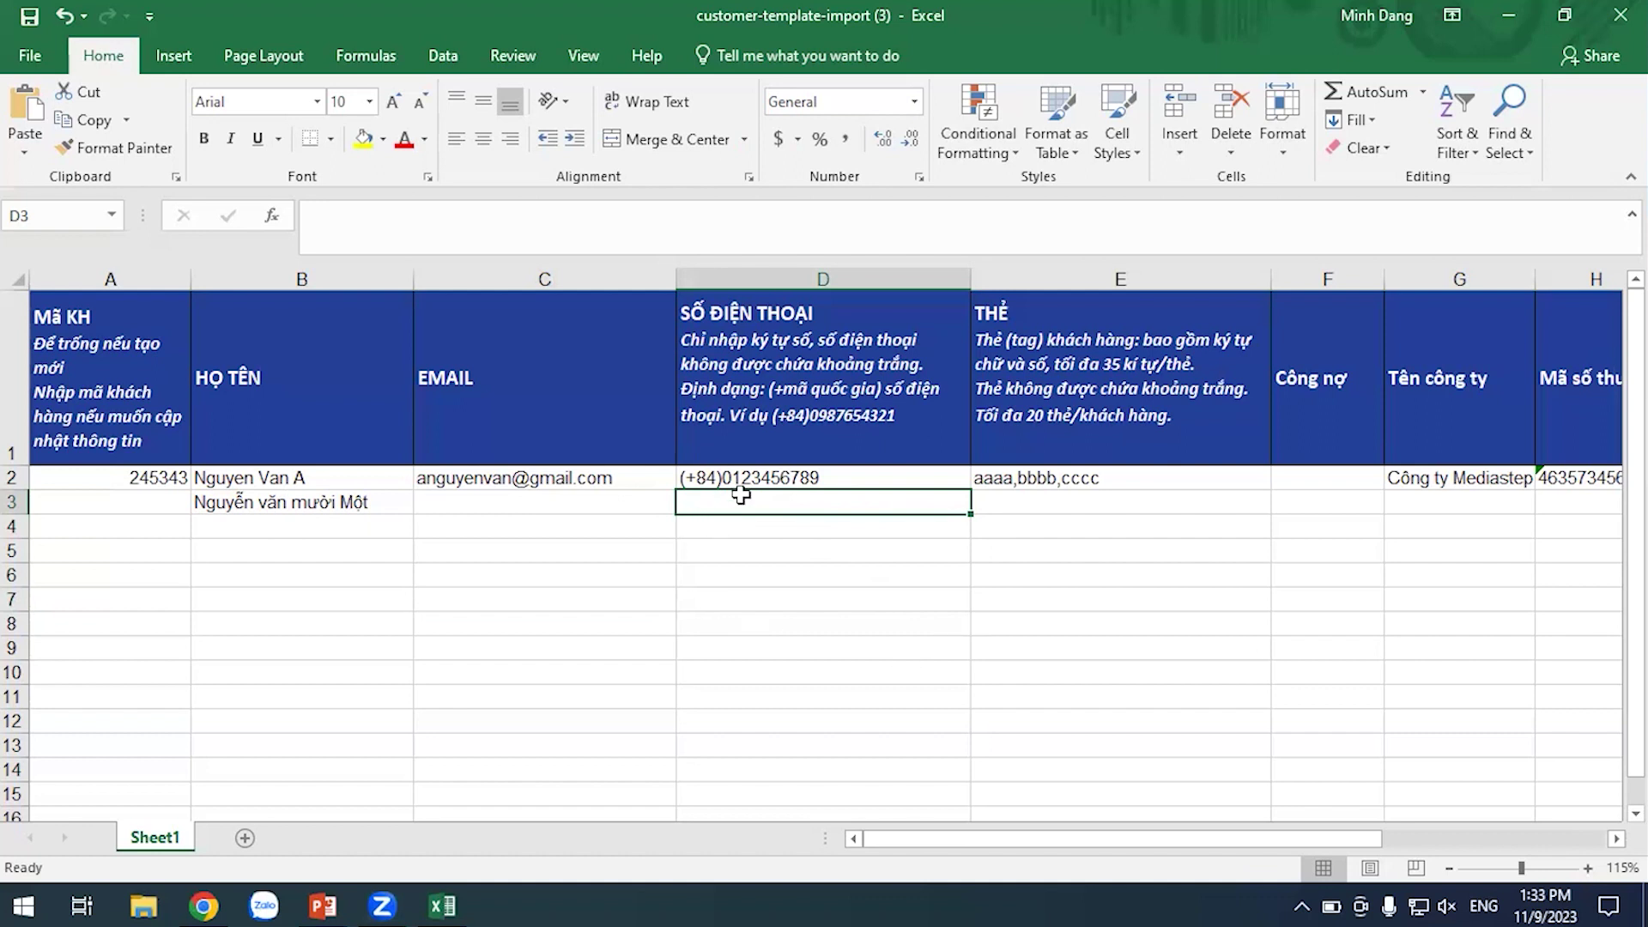
Fill D3 from D2's (+84) phone number and change its last digits
{"action": "left_click", "coordinate": [921, 479]}
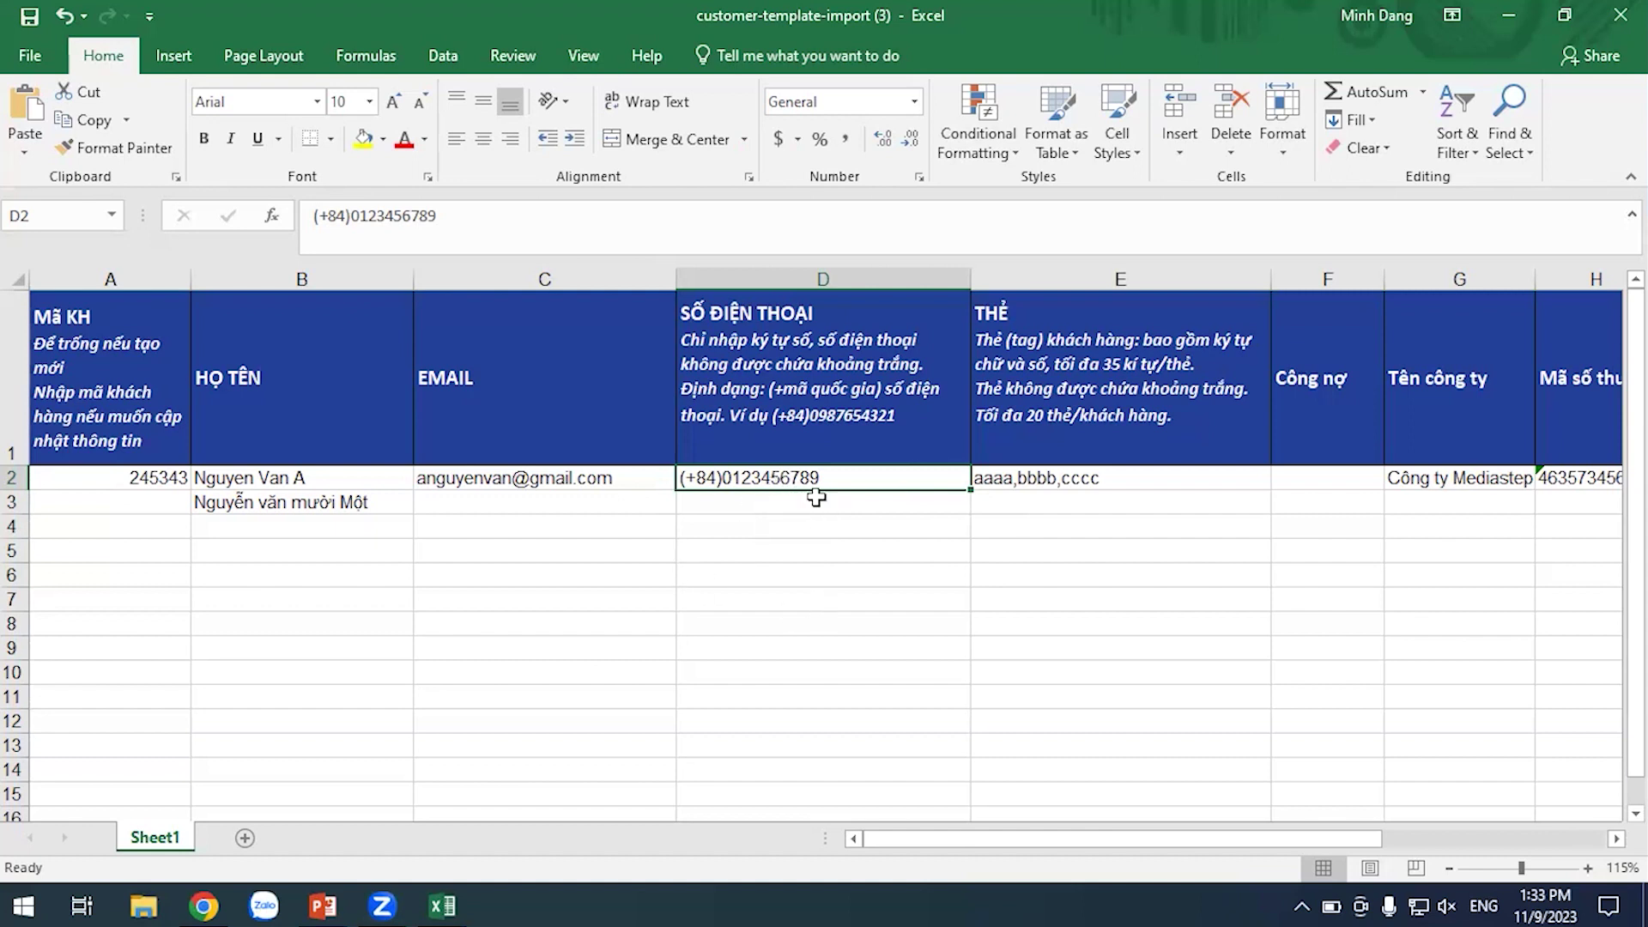
{"action": "left_click_drag", "start_coordinate": [970, 489], "coordinate": [970, 504]}
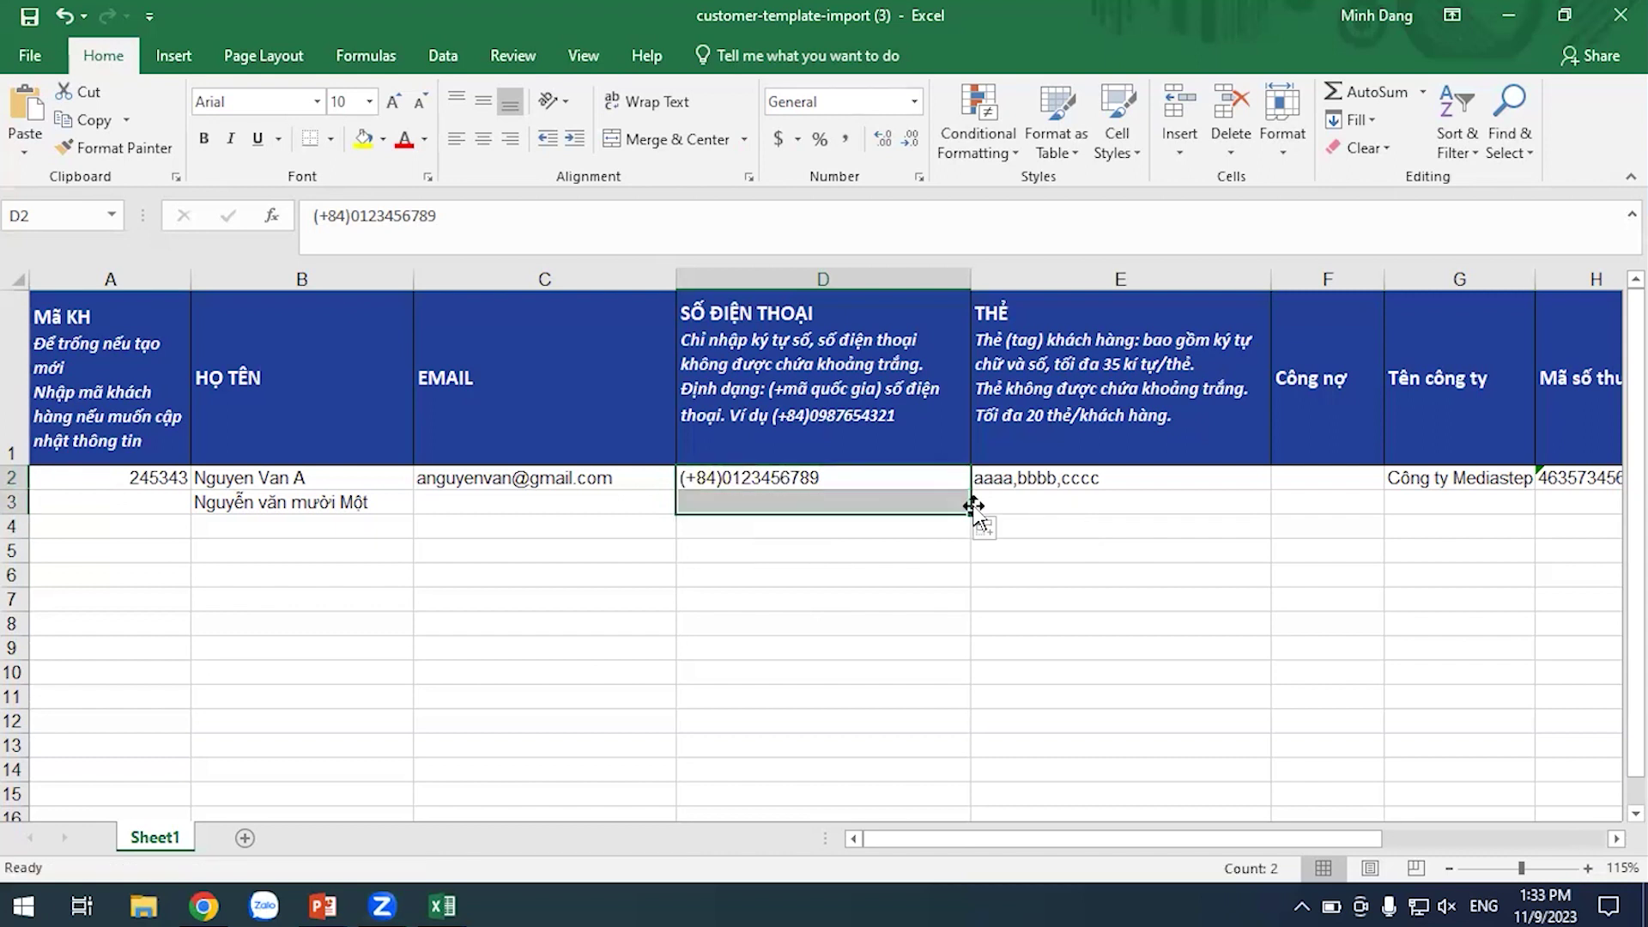
{"action": "left_click", "coordinate": [788, 526]}
{"action": "left_click", "coordinate": [784, 502]}
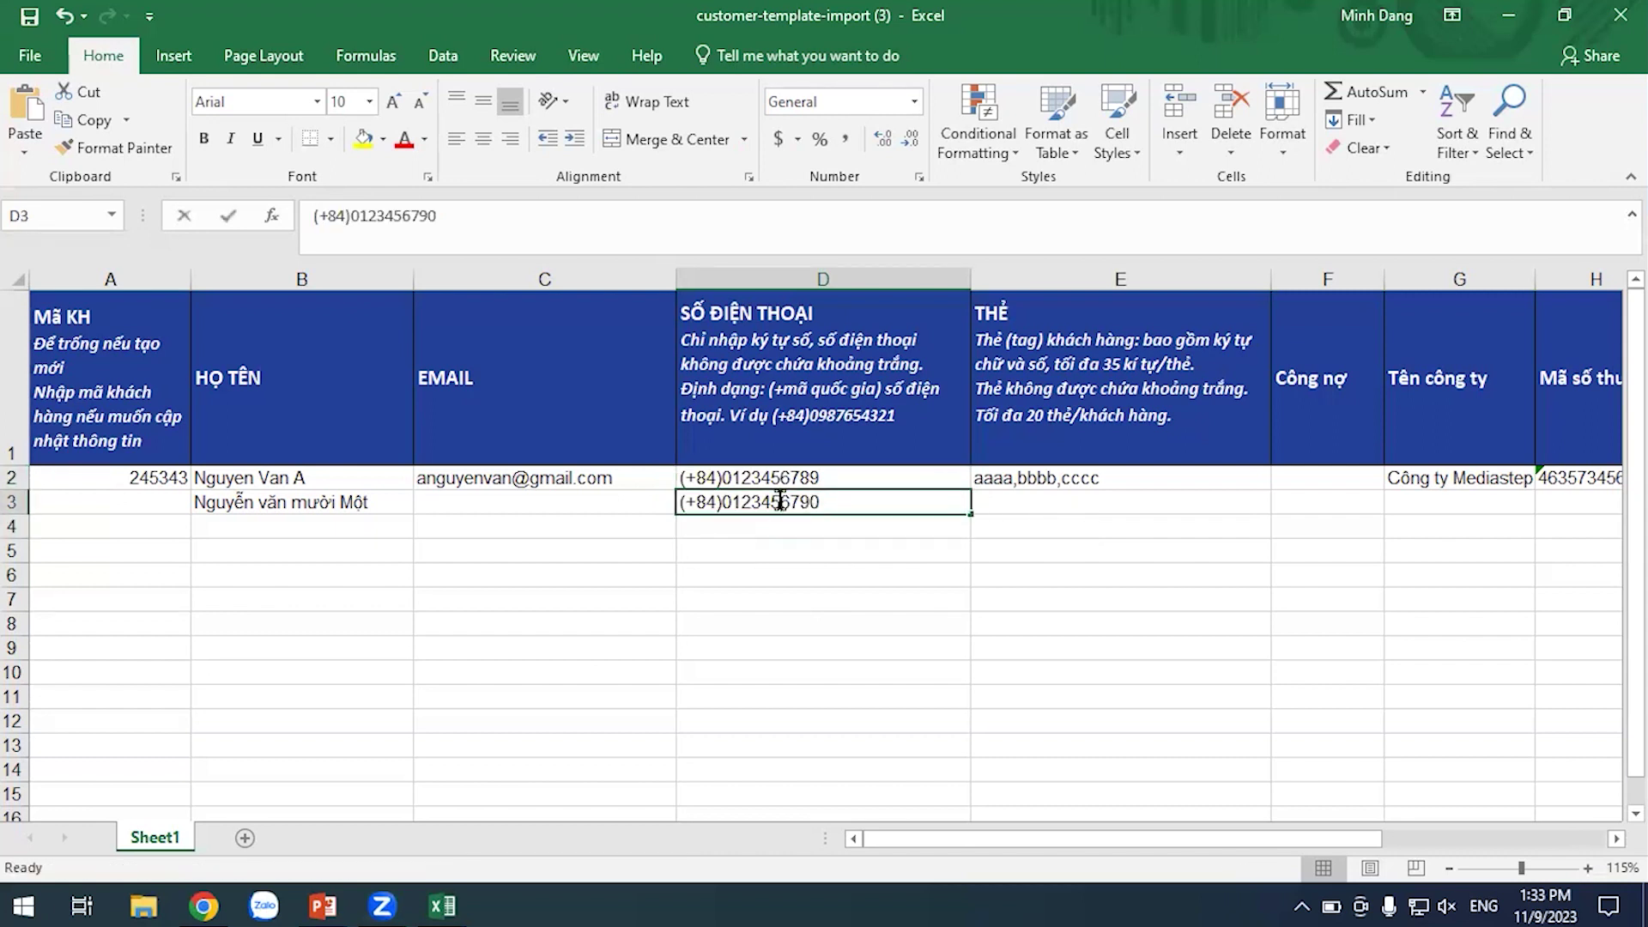
{"action": "double_click", "coordinate": [899, 505]}
{"action": "key", "text": "BackSpace"}
{"action": "key", "text": "BackSpace"}
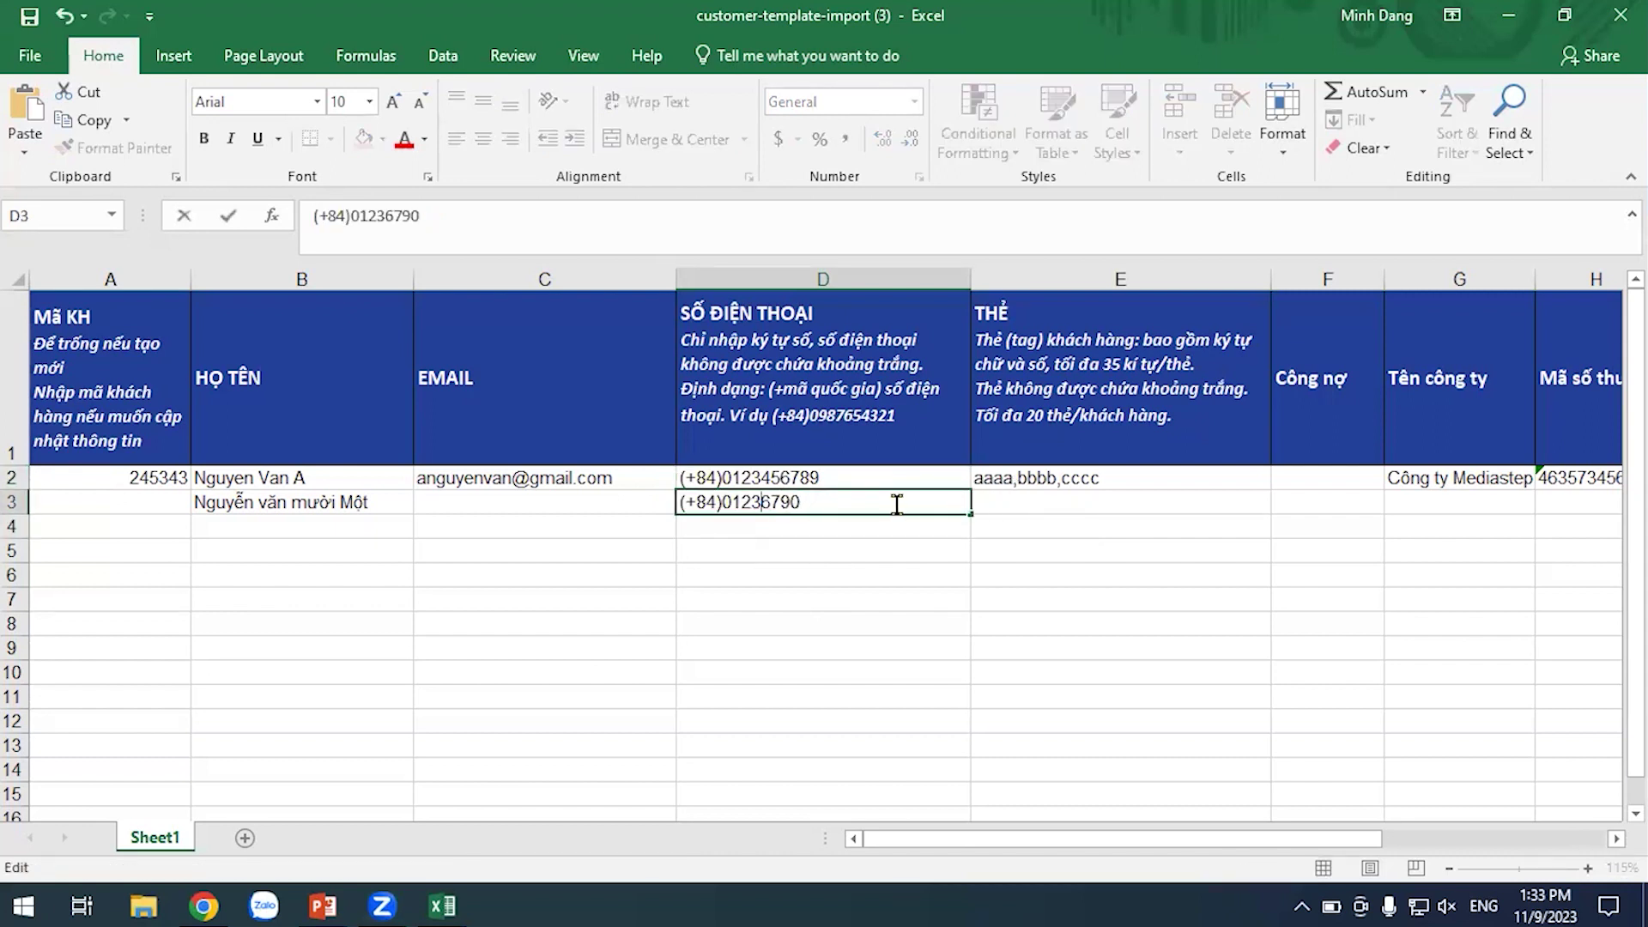
{"action": "type", "text": "33"}
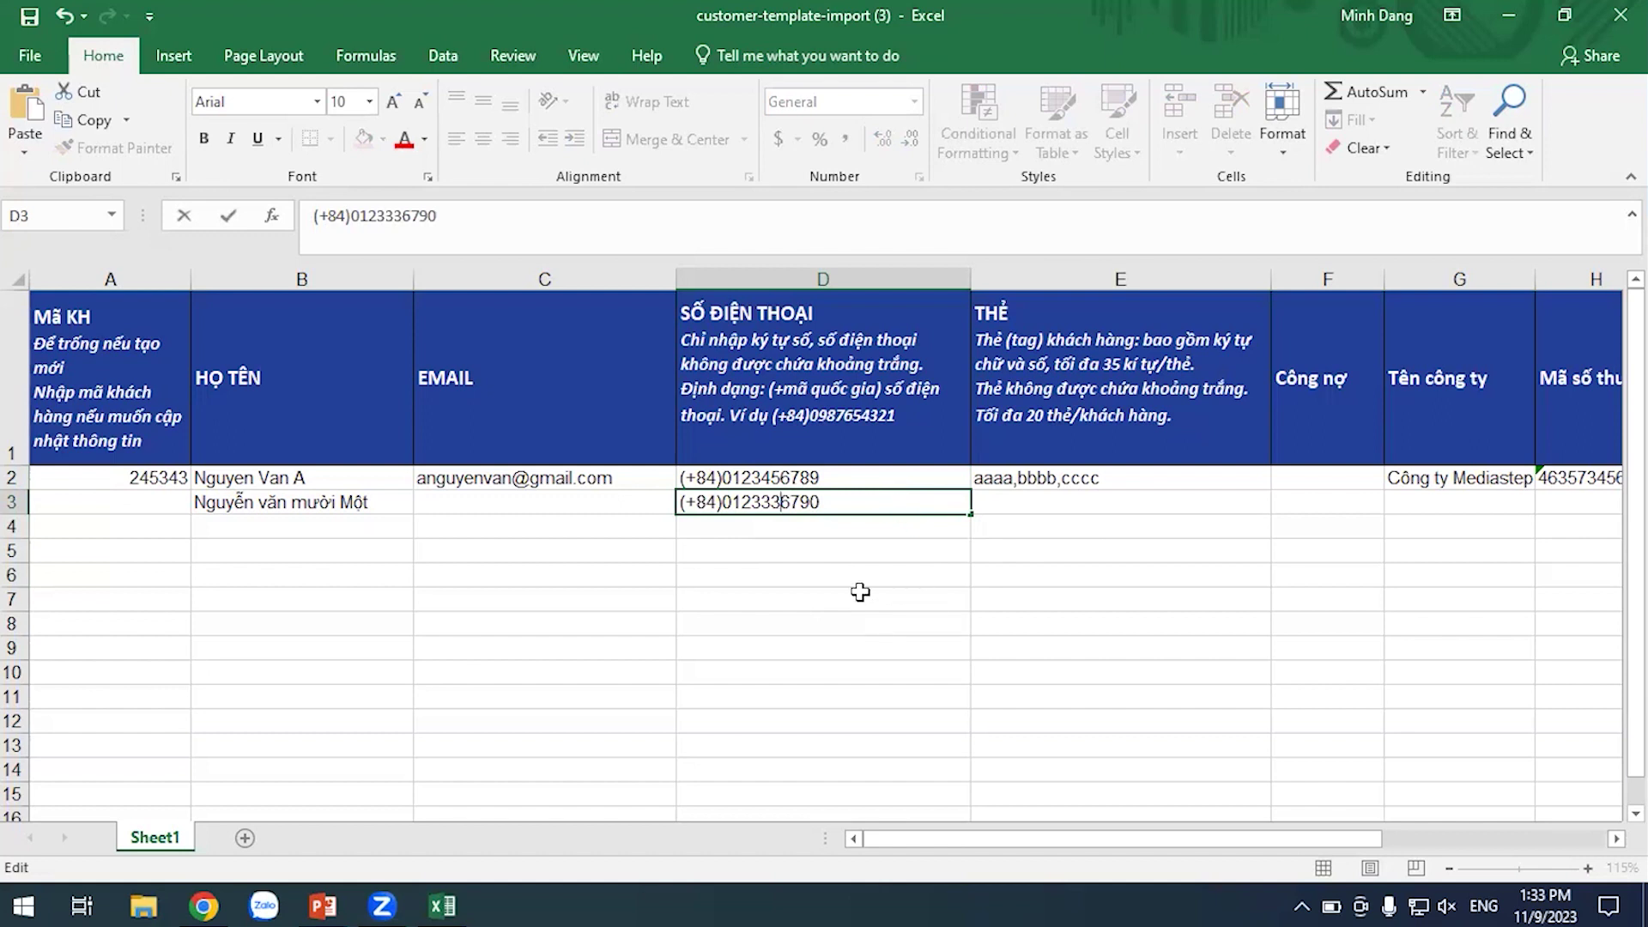
{"action": "left_click", "coordinate": [860, 592]}
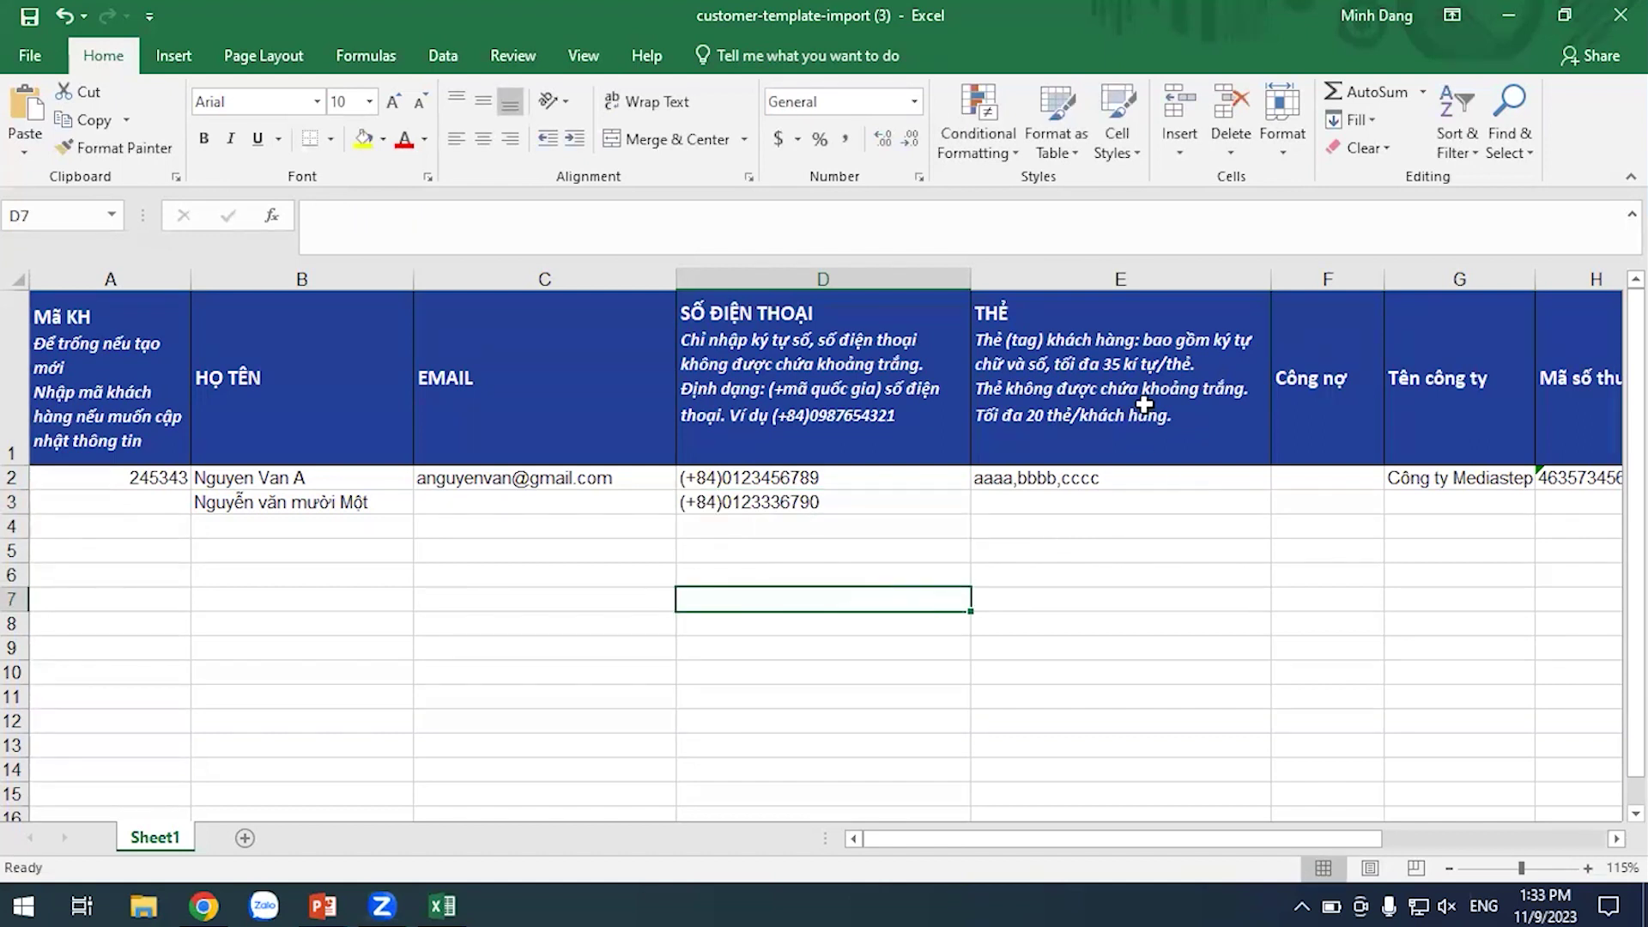
Check the THẺ column's rules and select E3 for the tag
{"action": "left_click", "coordinate": [1141, 345]}
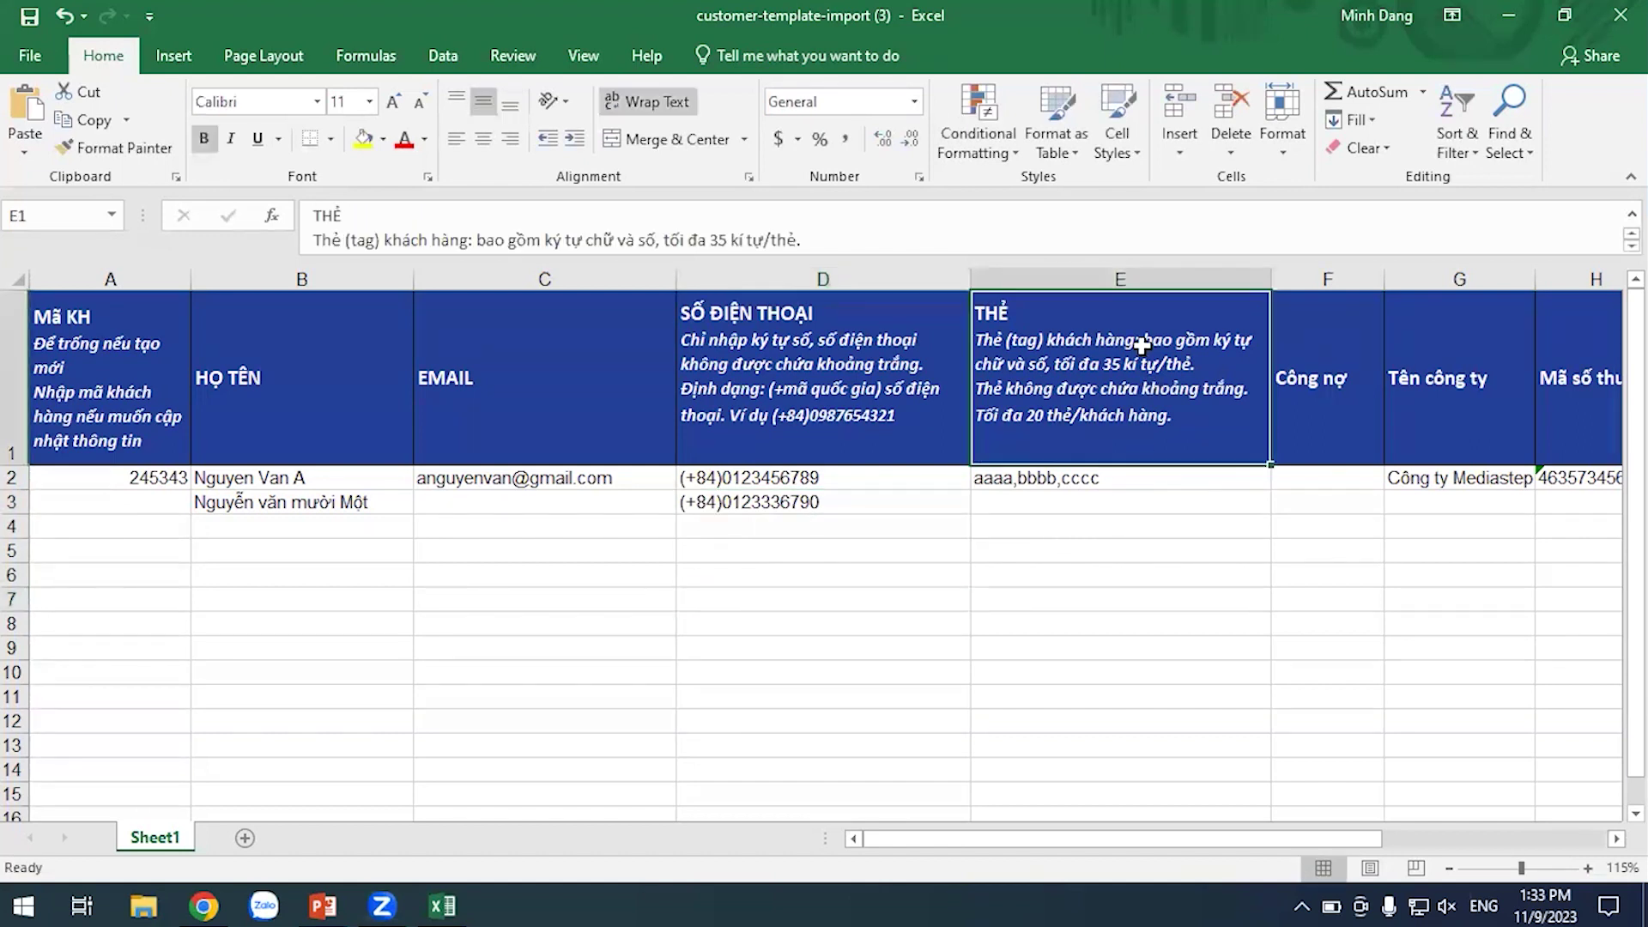
{"action": "left_click", "coordinate": [1146, 623]}
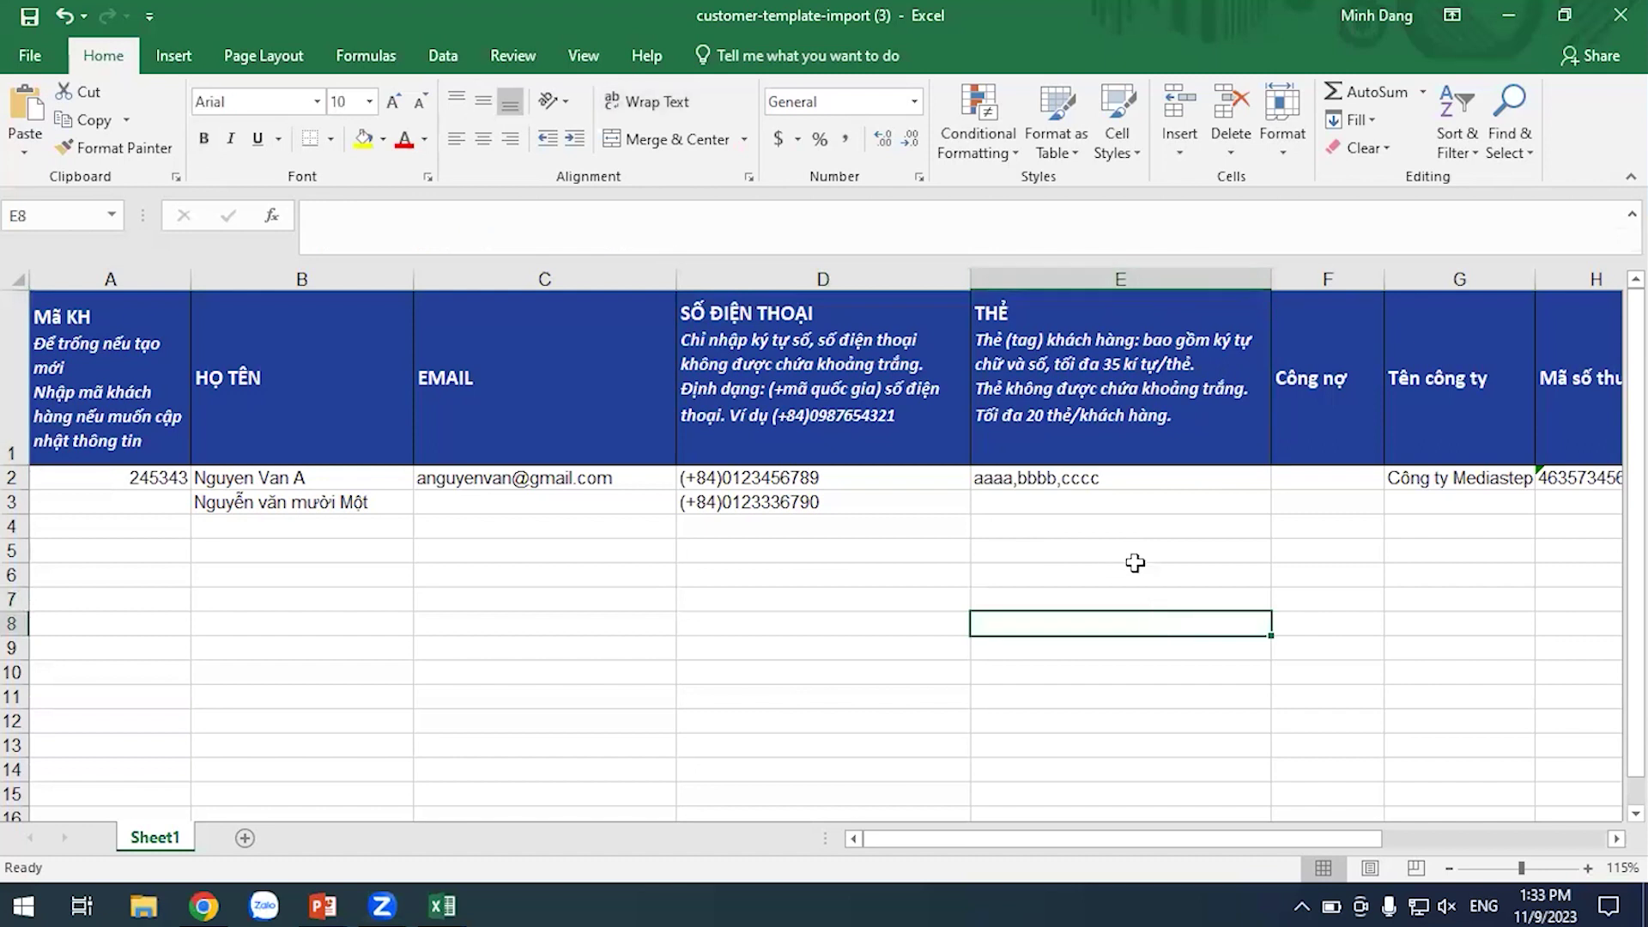
{"action": "left_click", "coordinate": [1080, 505]}
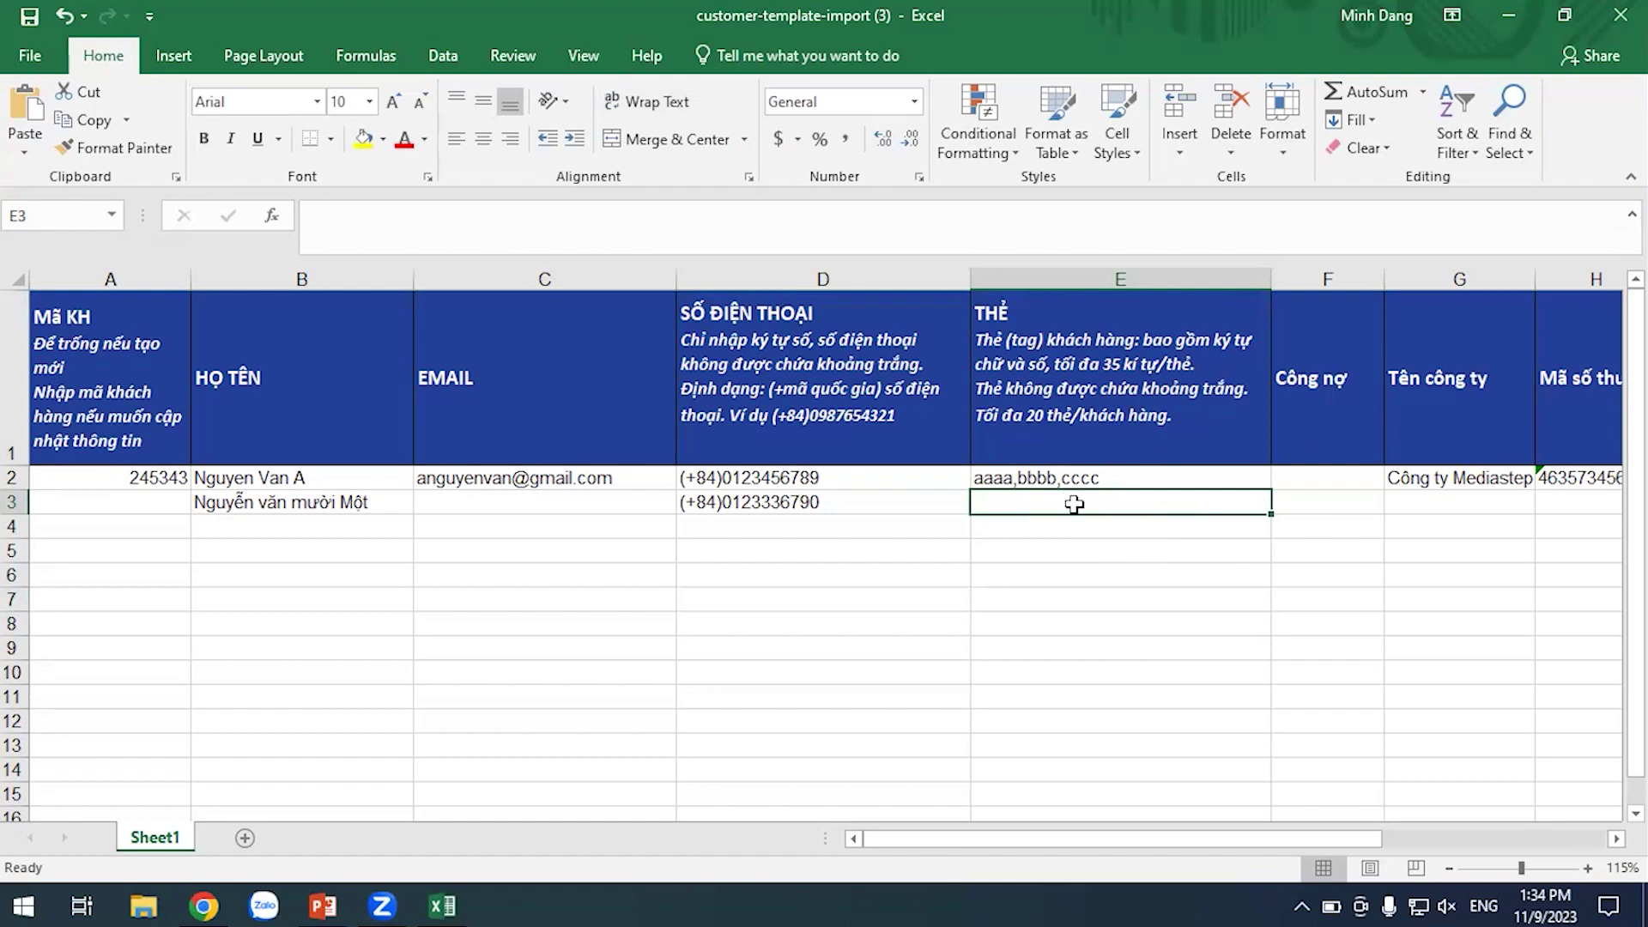
Tag E3 as sinhvien, then begin a trial phone number in D8
{"action": "type", "text": "sinhvien"}
{"action": "left_click", "coordinate": [1092, 619]}
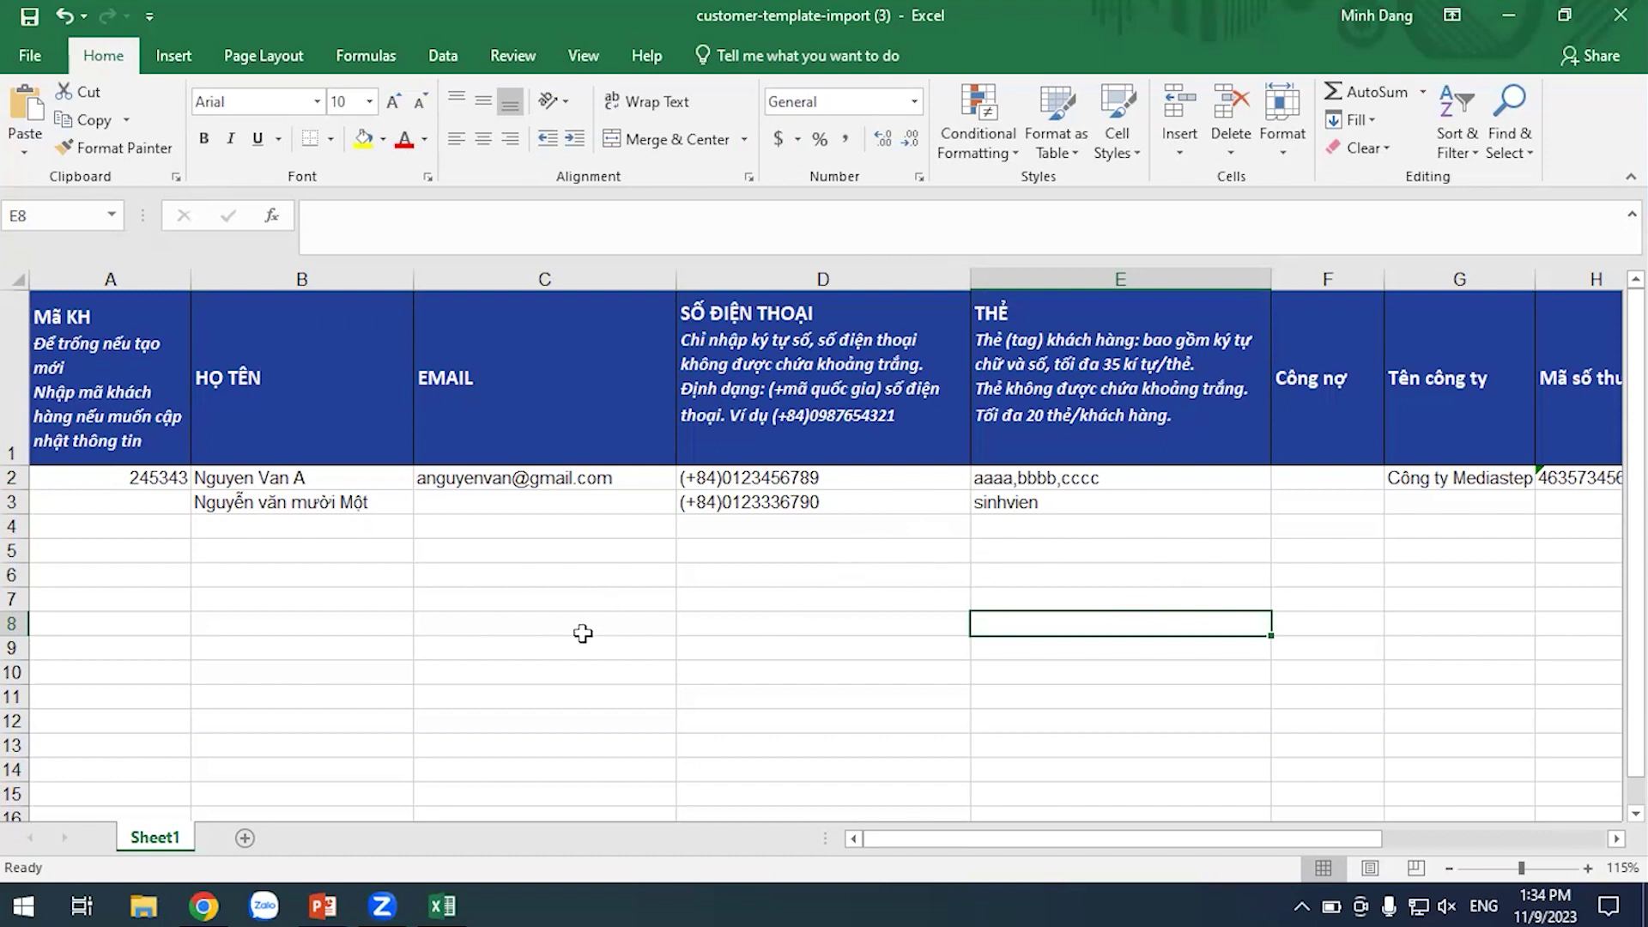
{"action": "left_click", "coordinate": [810, 626]}
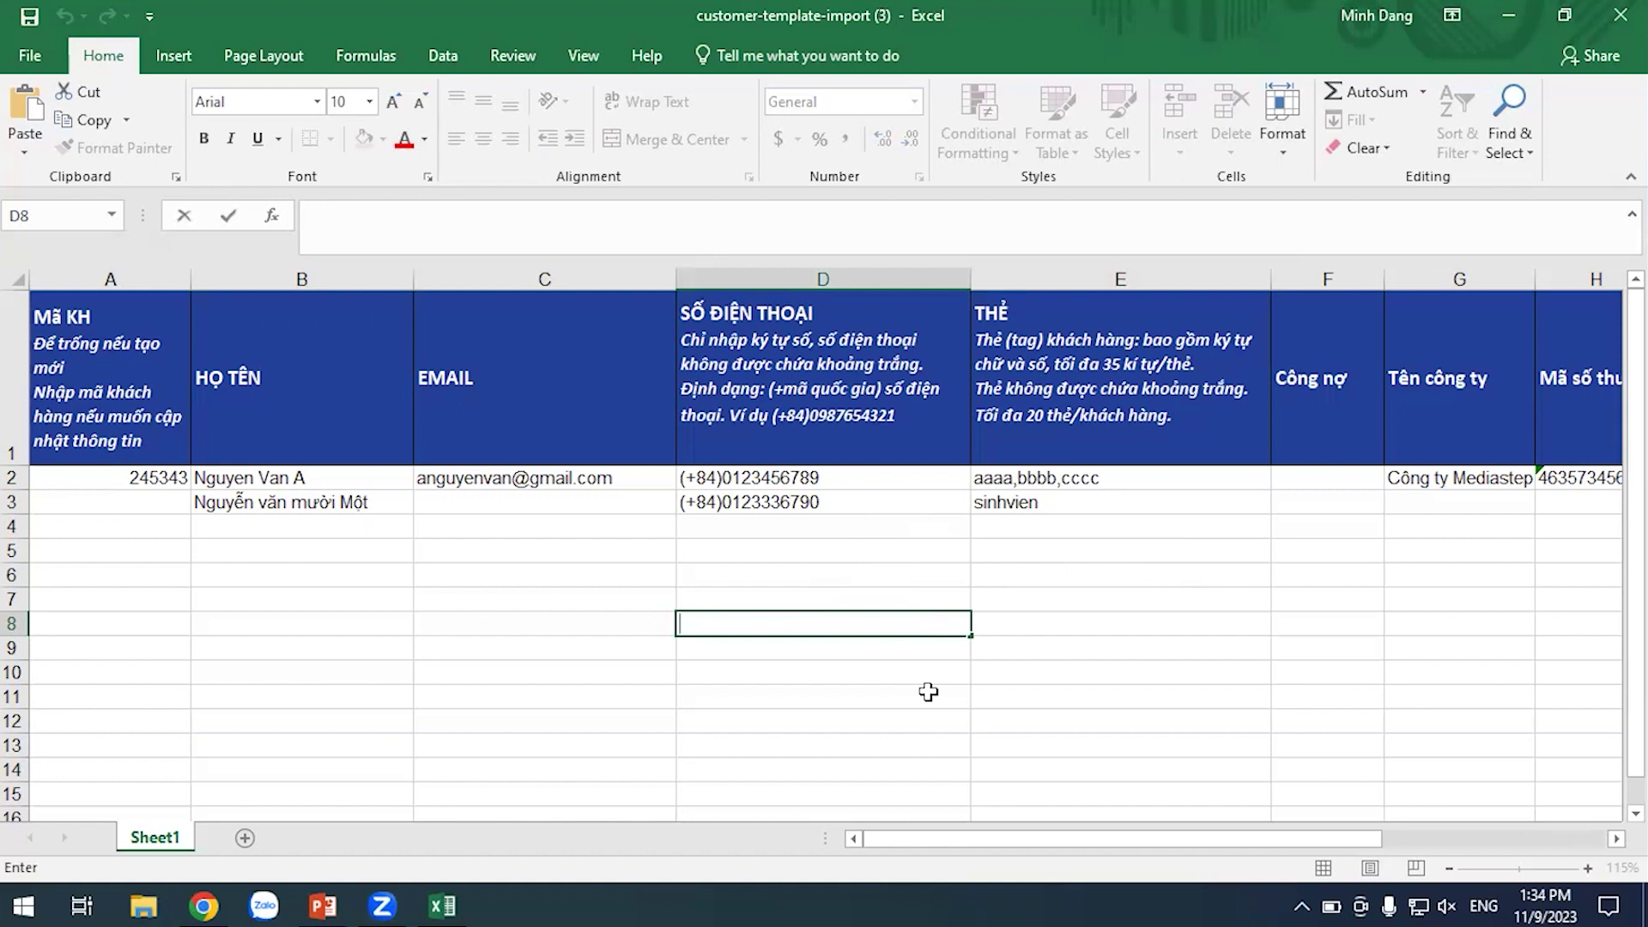
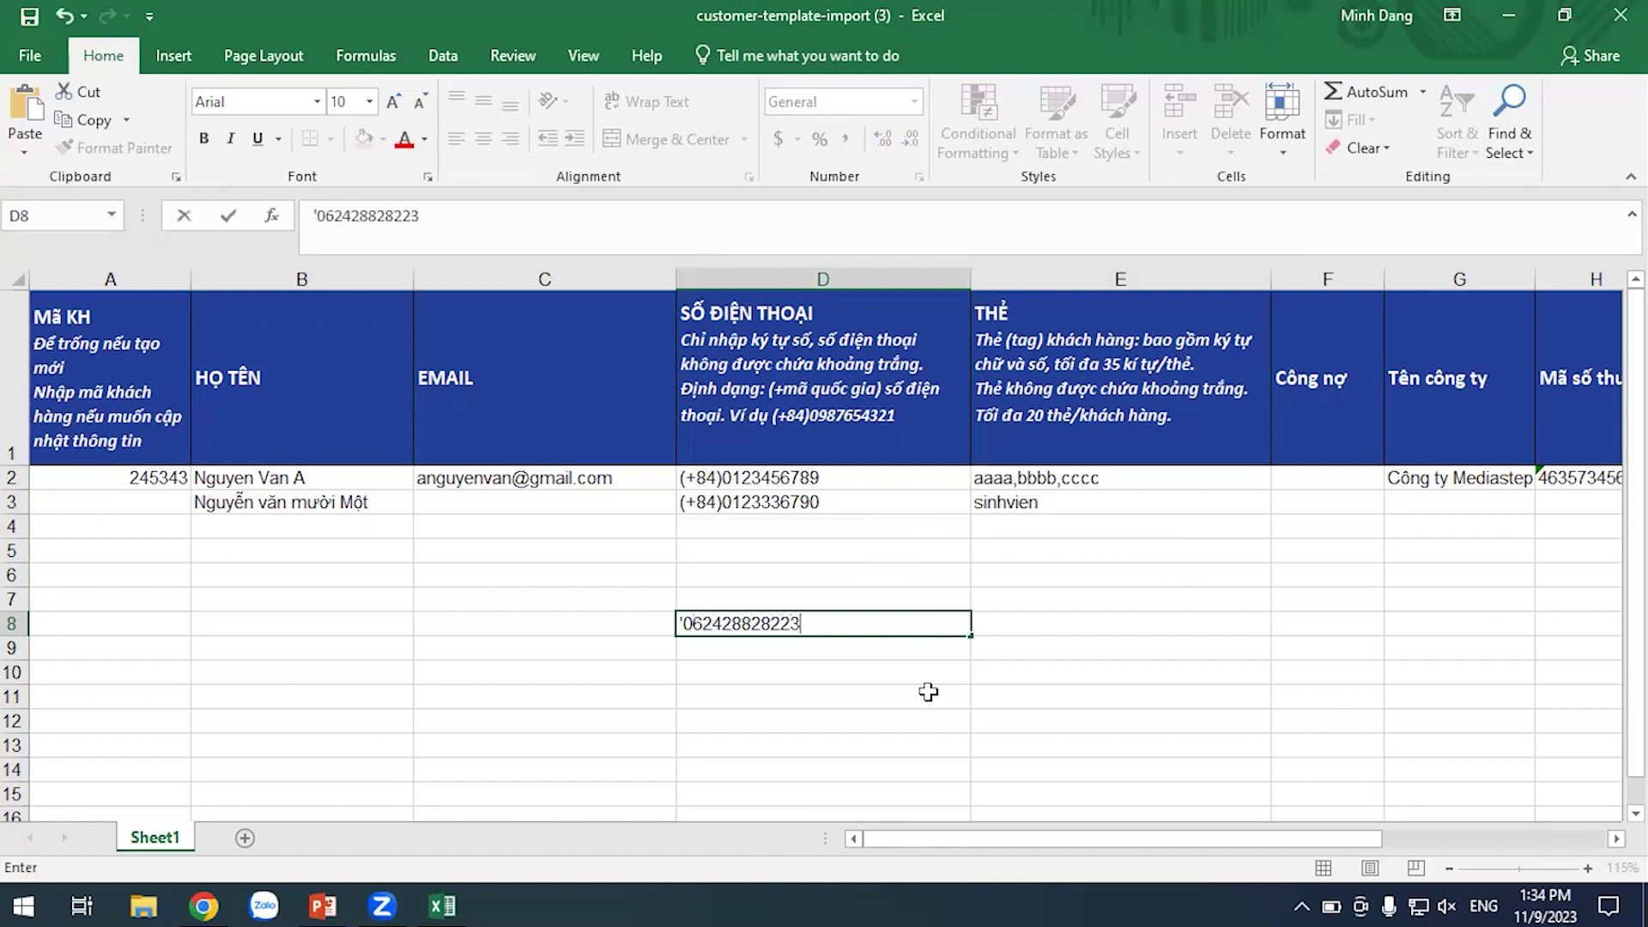
Commit the trial number in D8, enter a (+84) value in E8, and compare with D3
{"action": "left_click", "coordinate": [928, 692]}
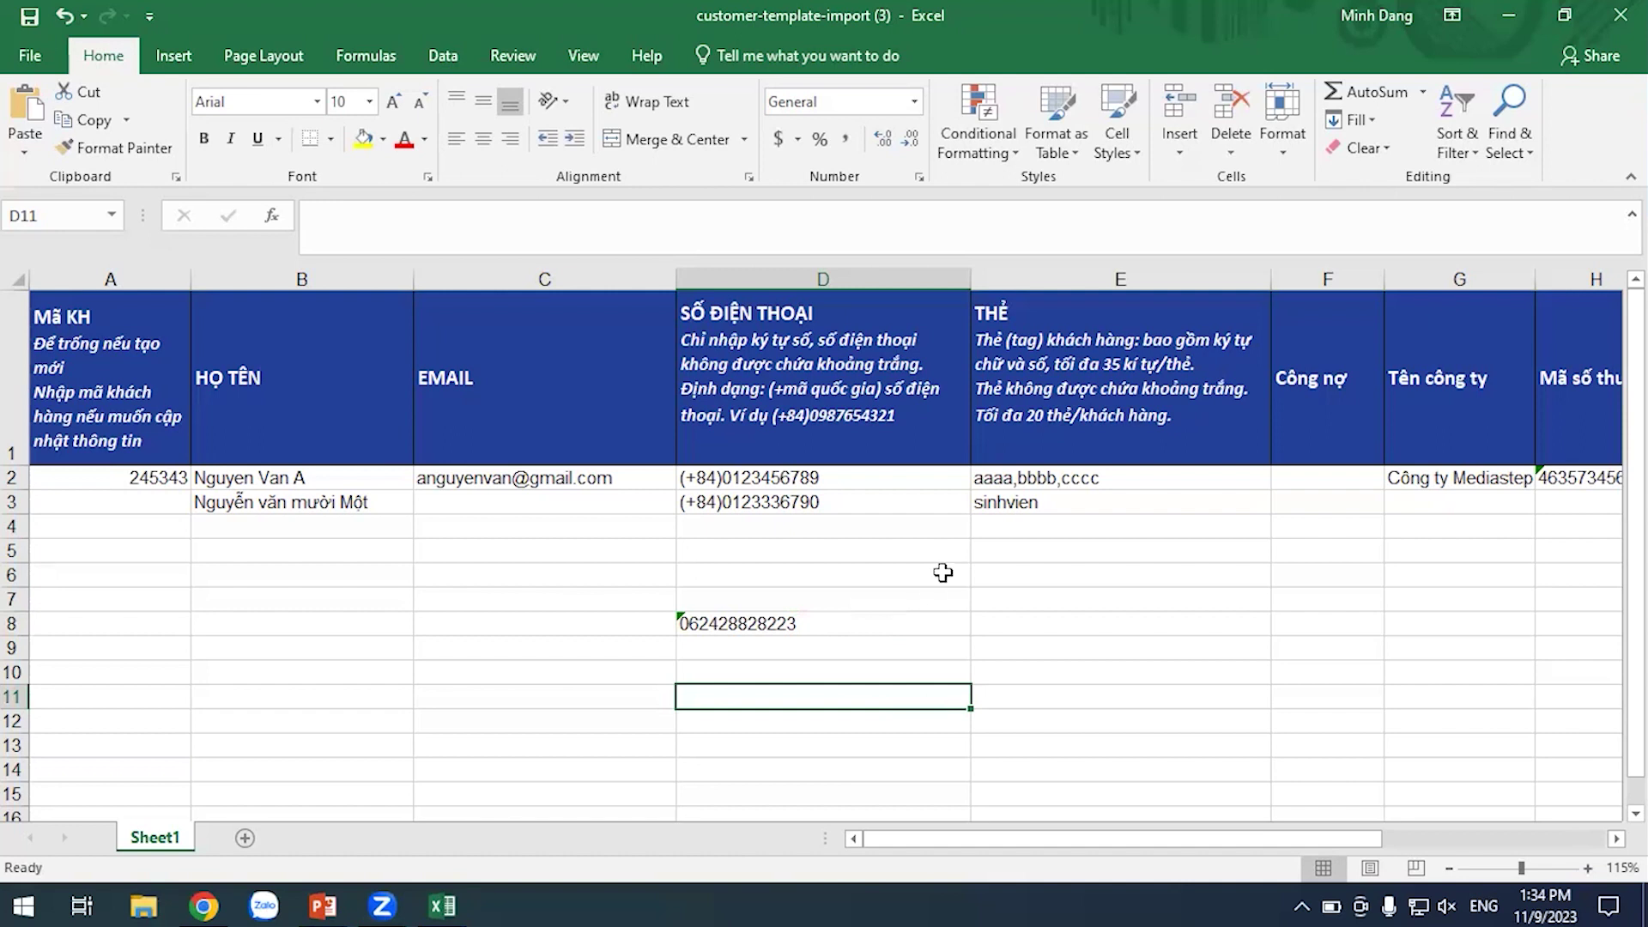
{"action": "left_click", "coordinate": [1133, 635]}
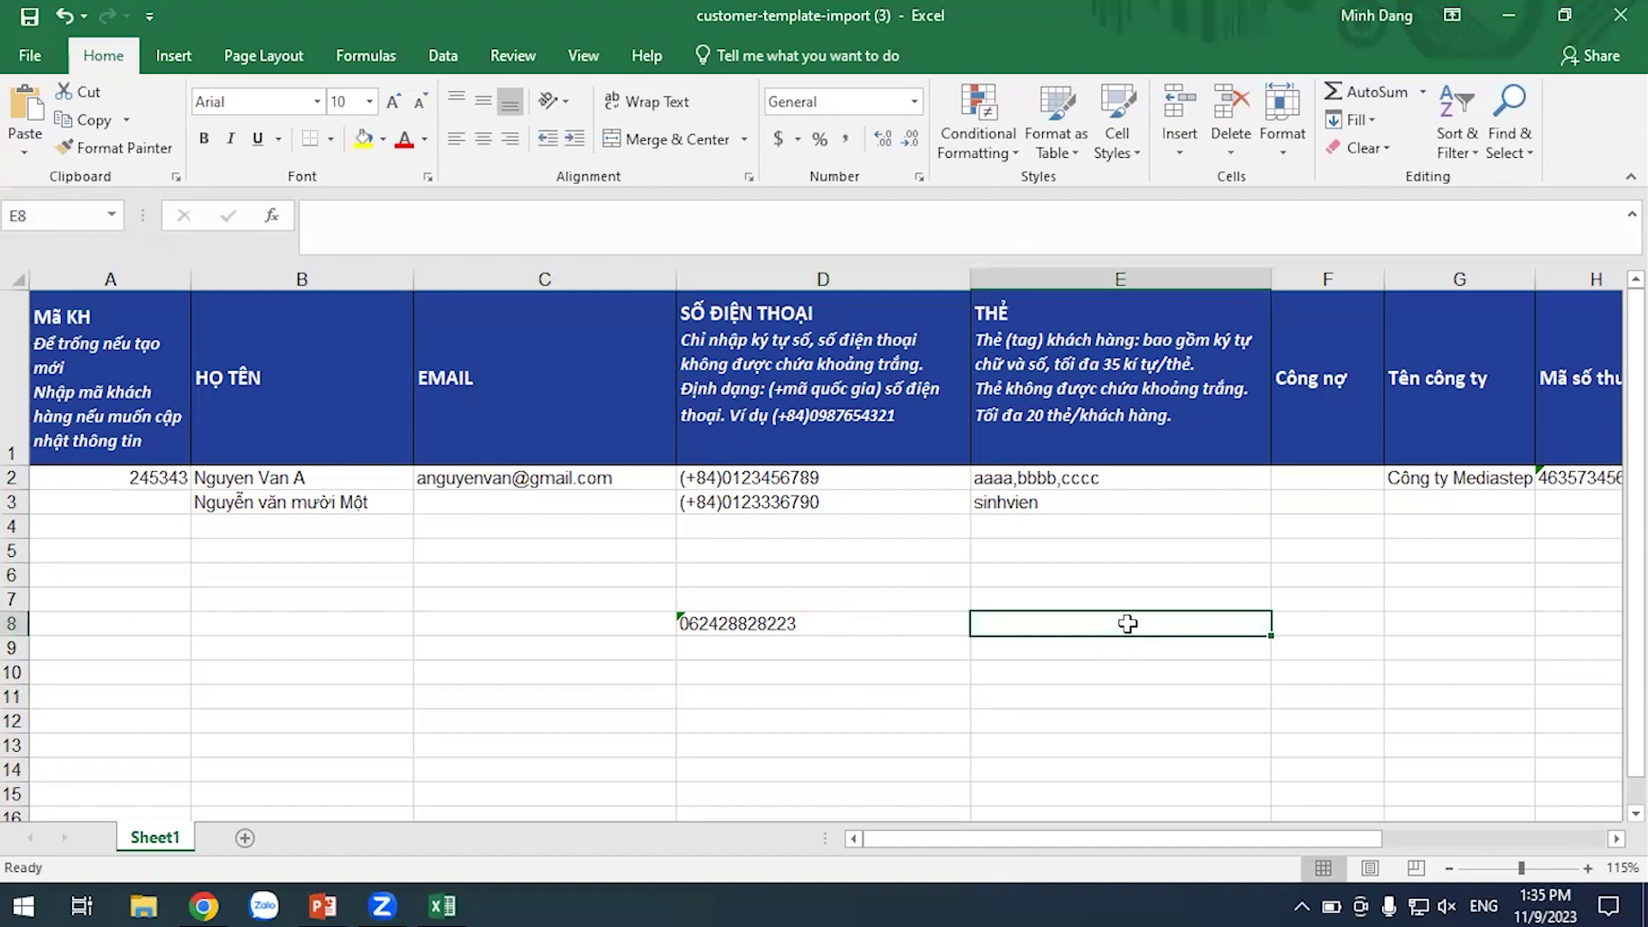
{"action": "type", "text": "(+84"}
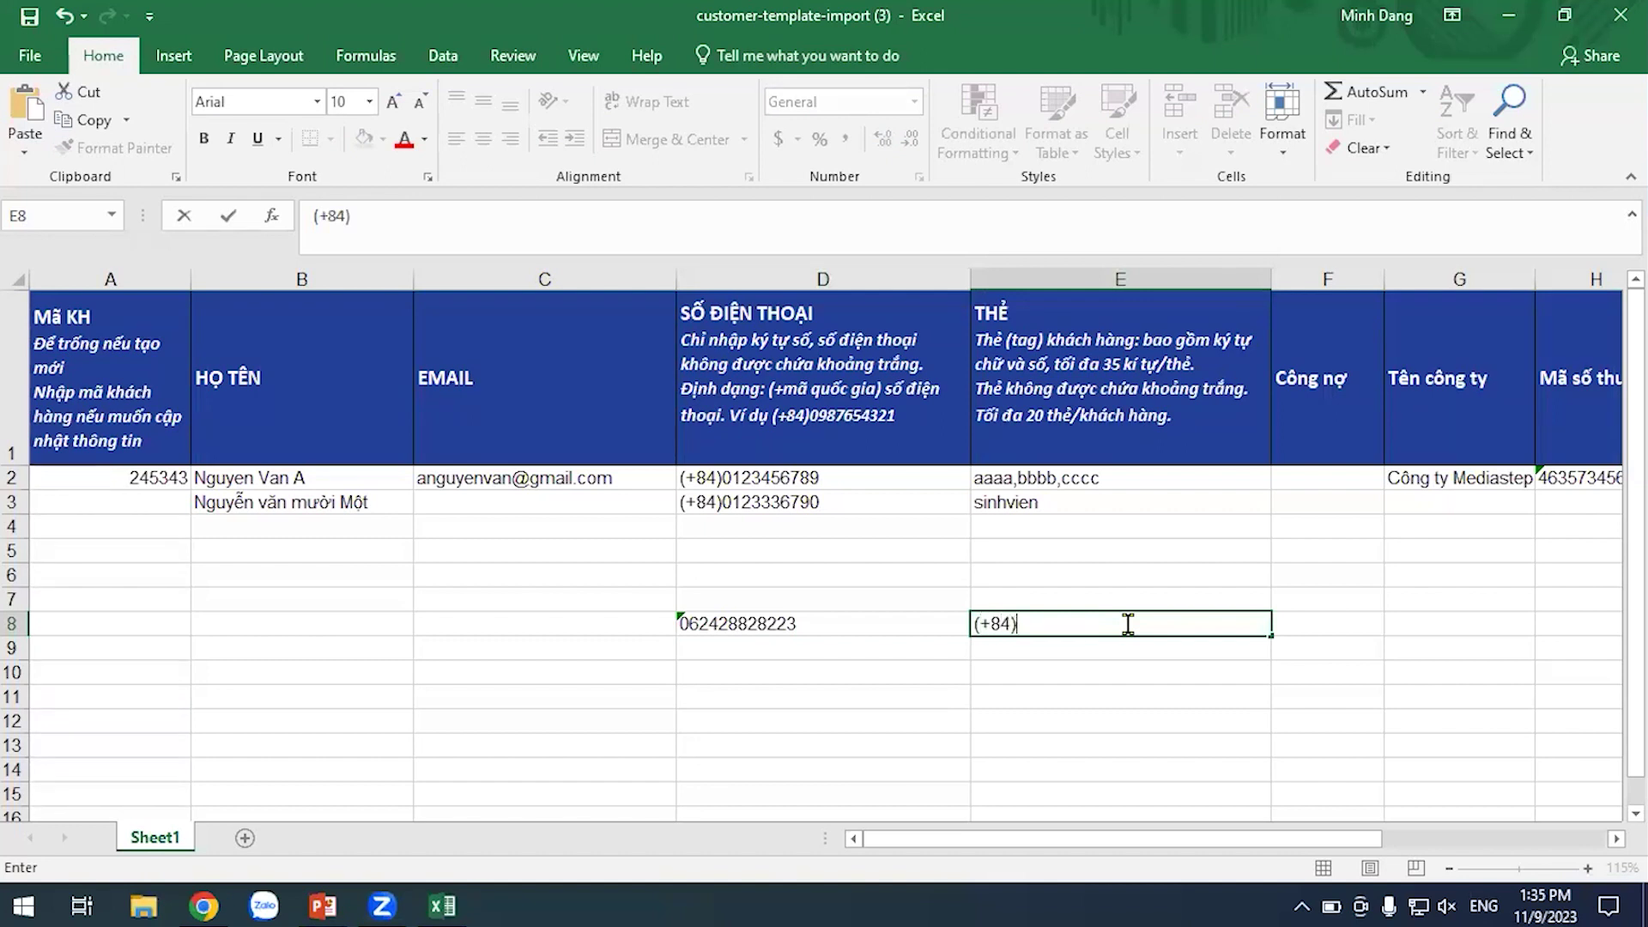
{"action": "left_click", "coordinate": [1067, 728]}
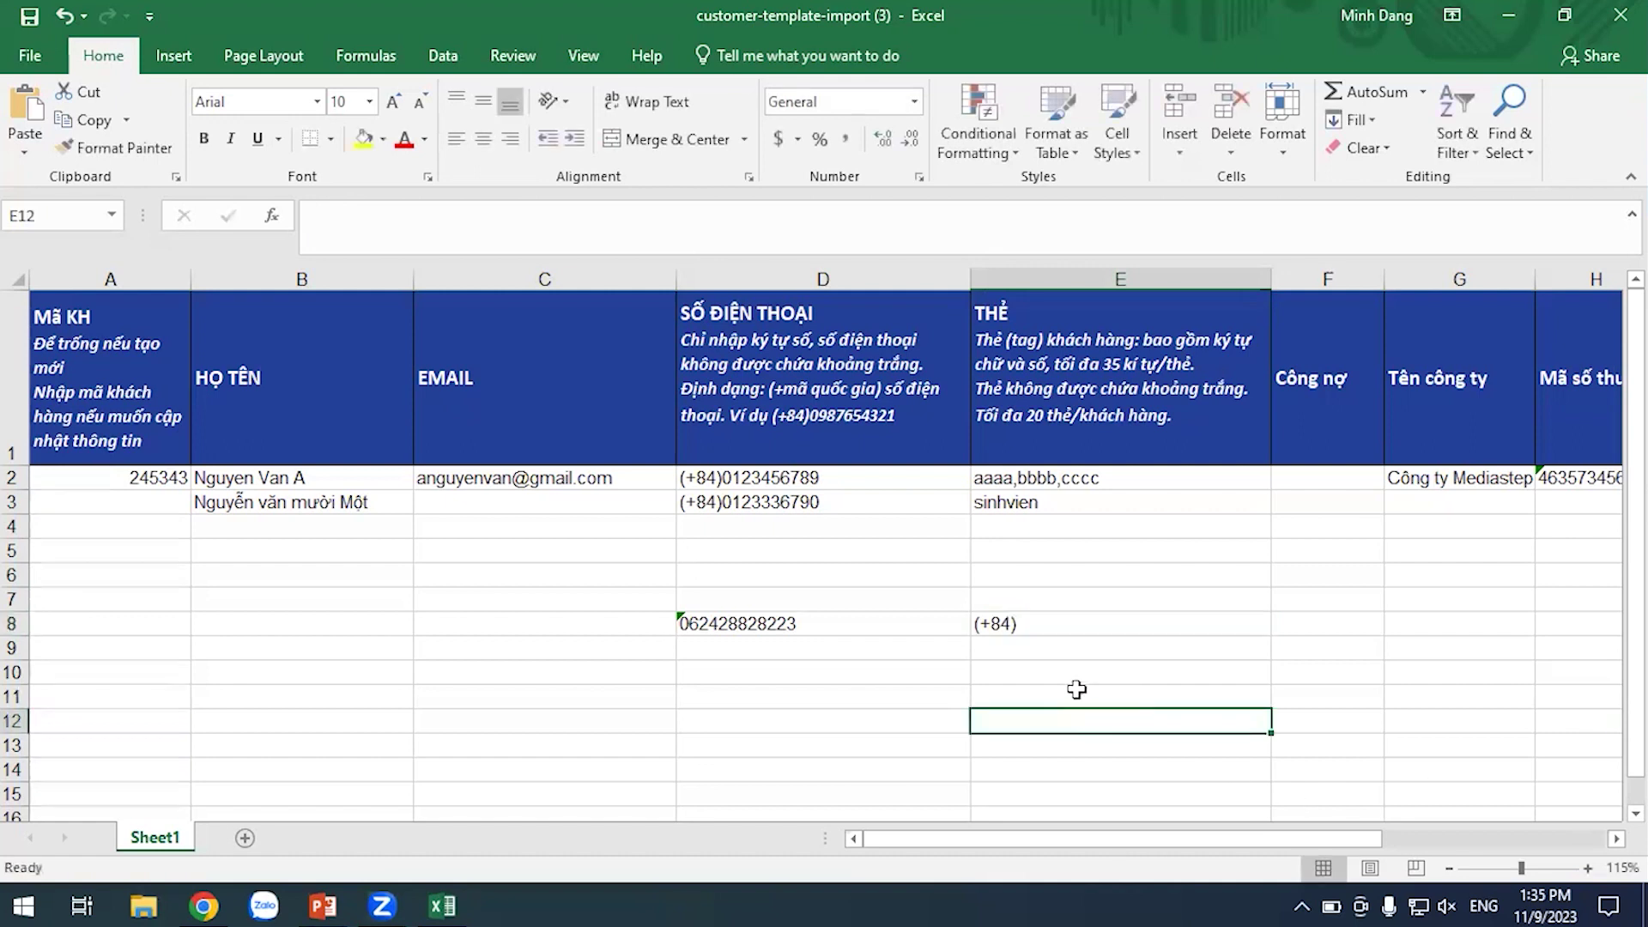
{"action": "left_click", "coordinate": [936, 624]}
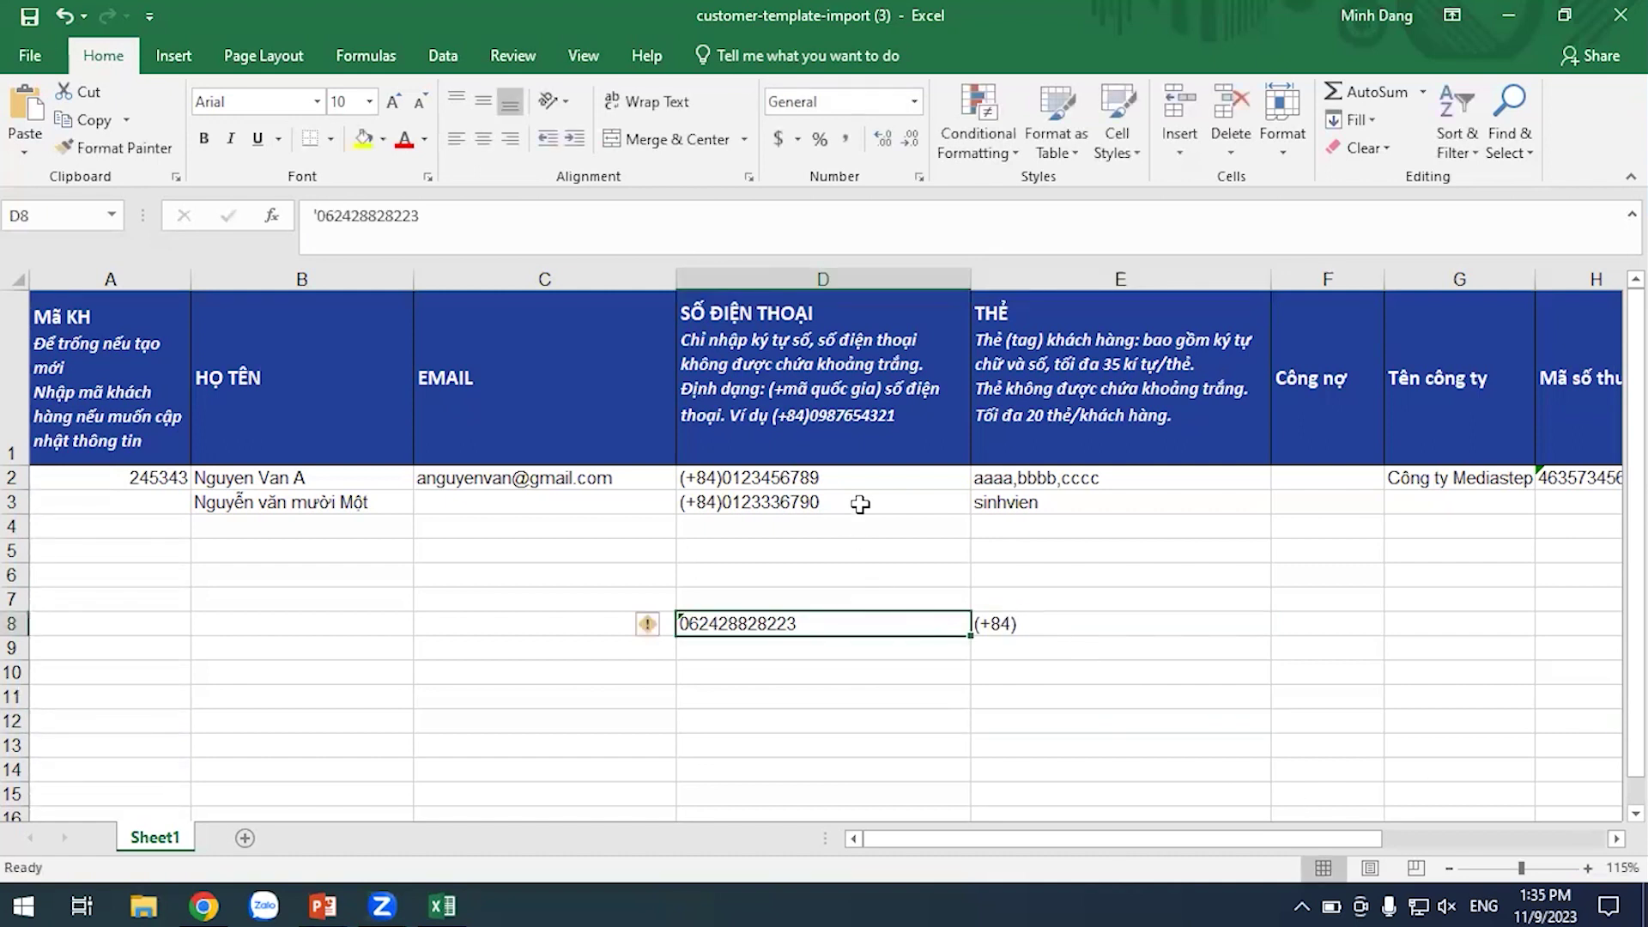
{"action": "left_click", "coordinate": [860, 504]}
{"action": "left_click", "coordinate": [944, 576]}
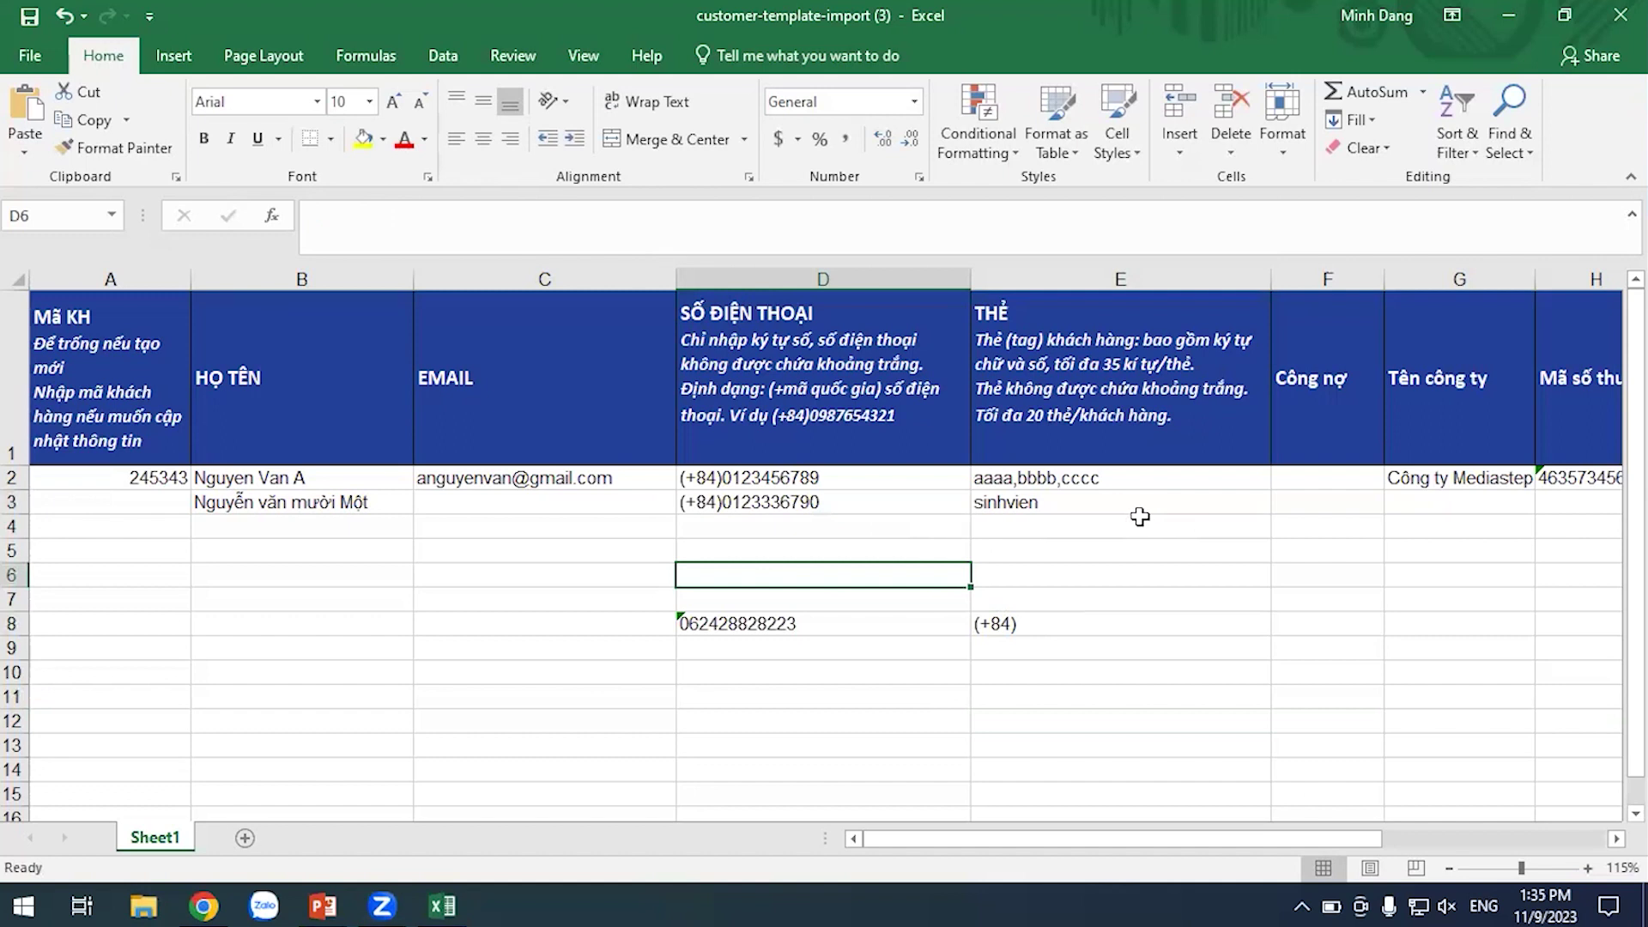
{"action": "left_click", "coordinate": [1010, 631]}
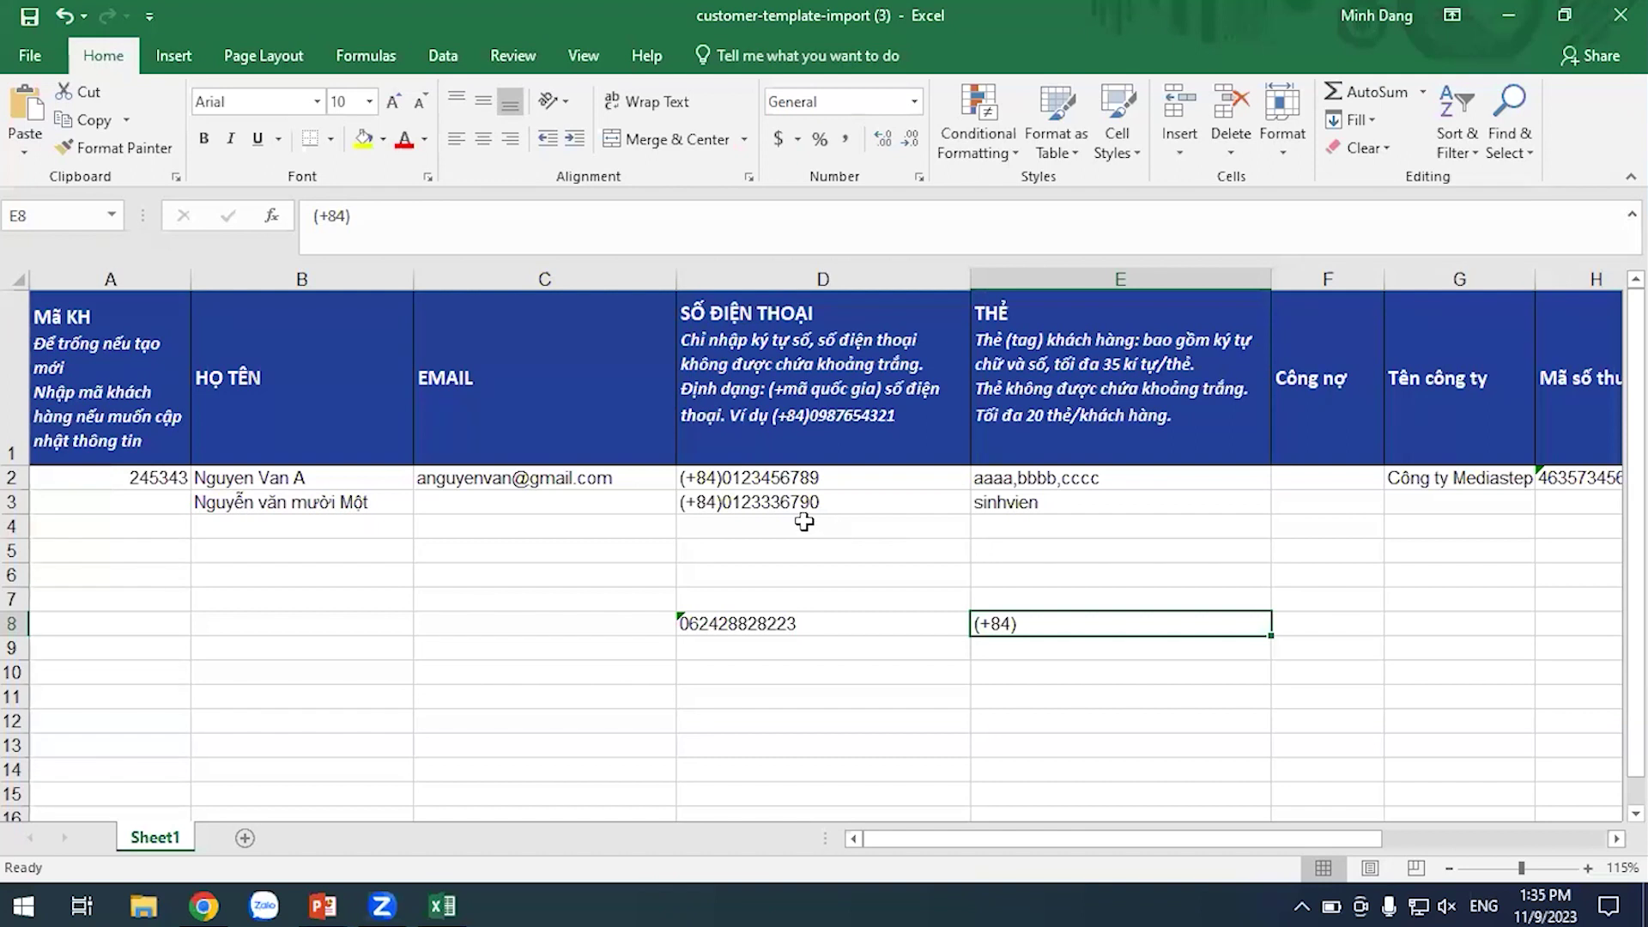
{"action": "left_click", "coordinate": [1051, 699]}
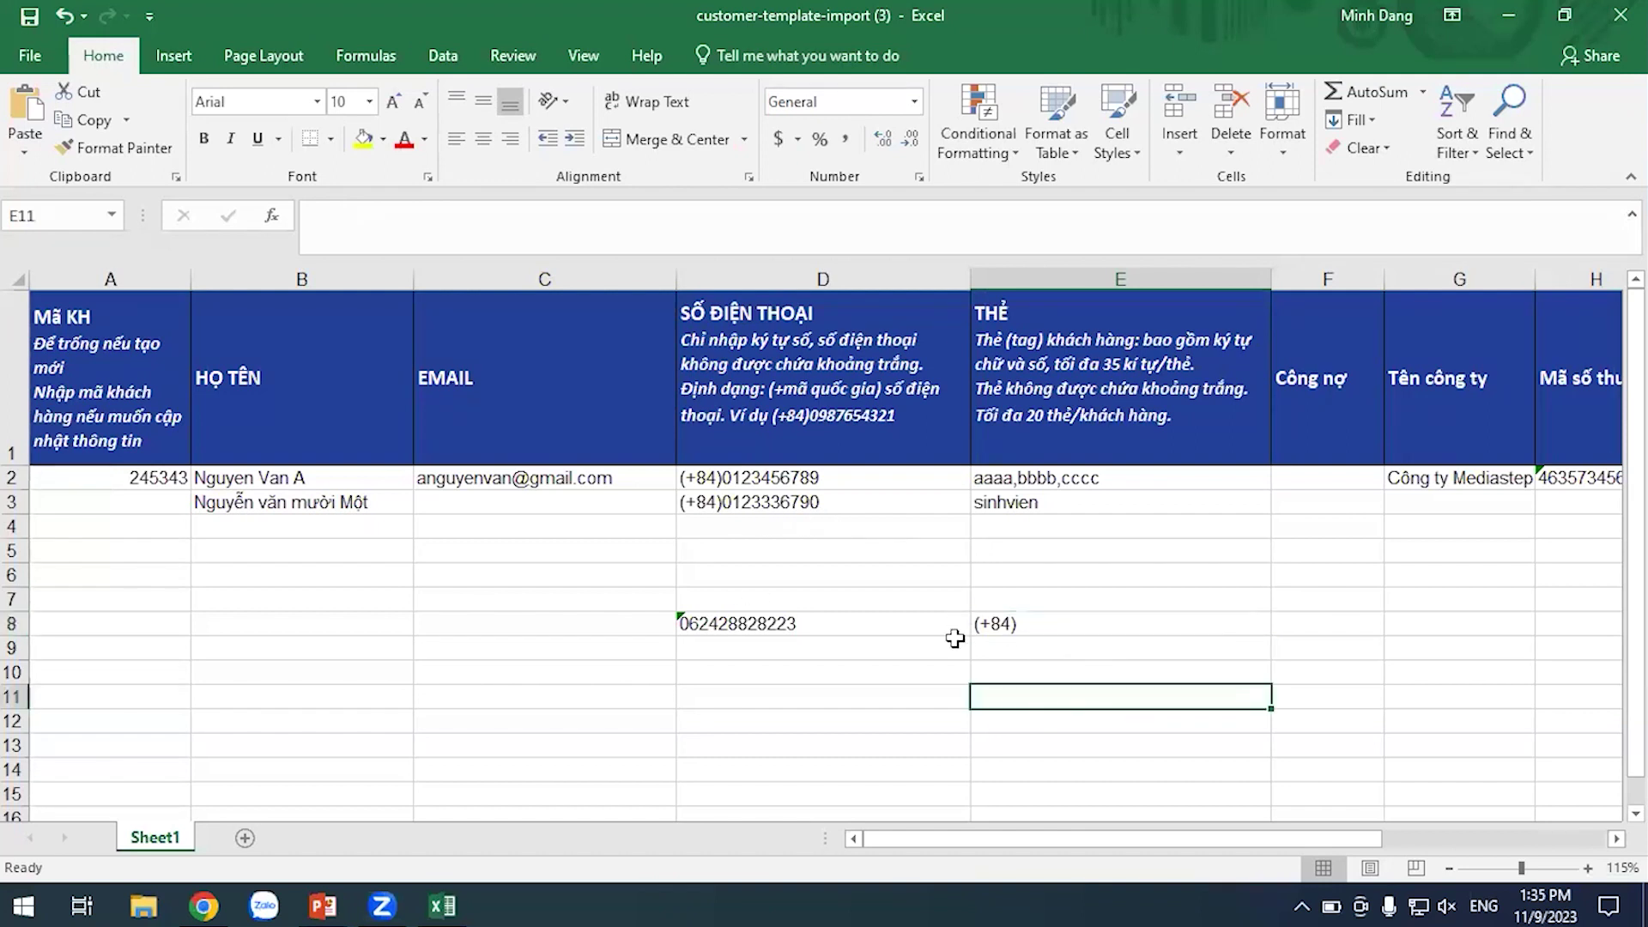
{"action": "left_click", "coordinate": [1042, 646]}
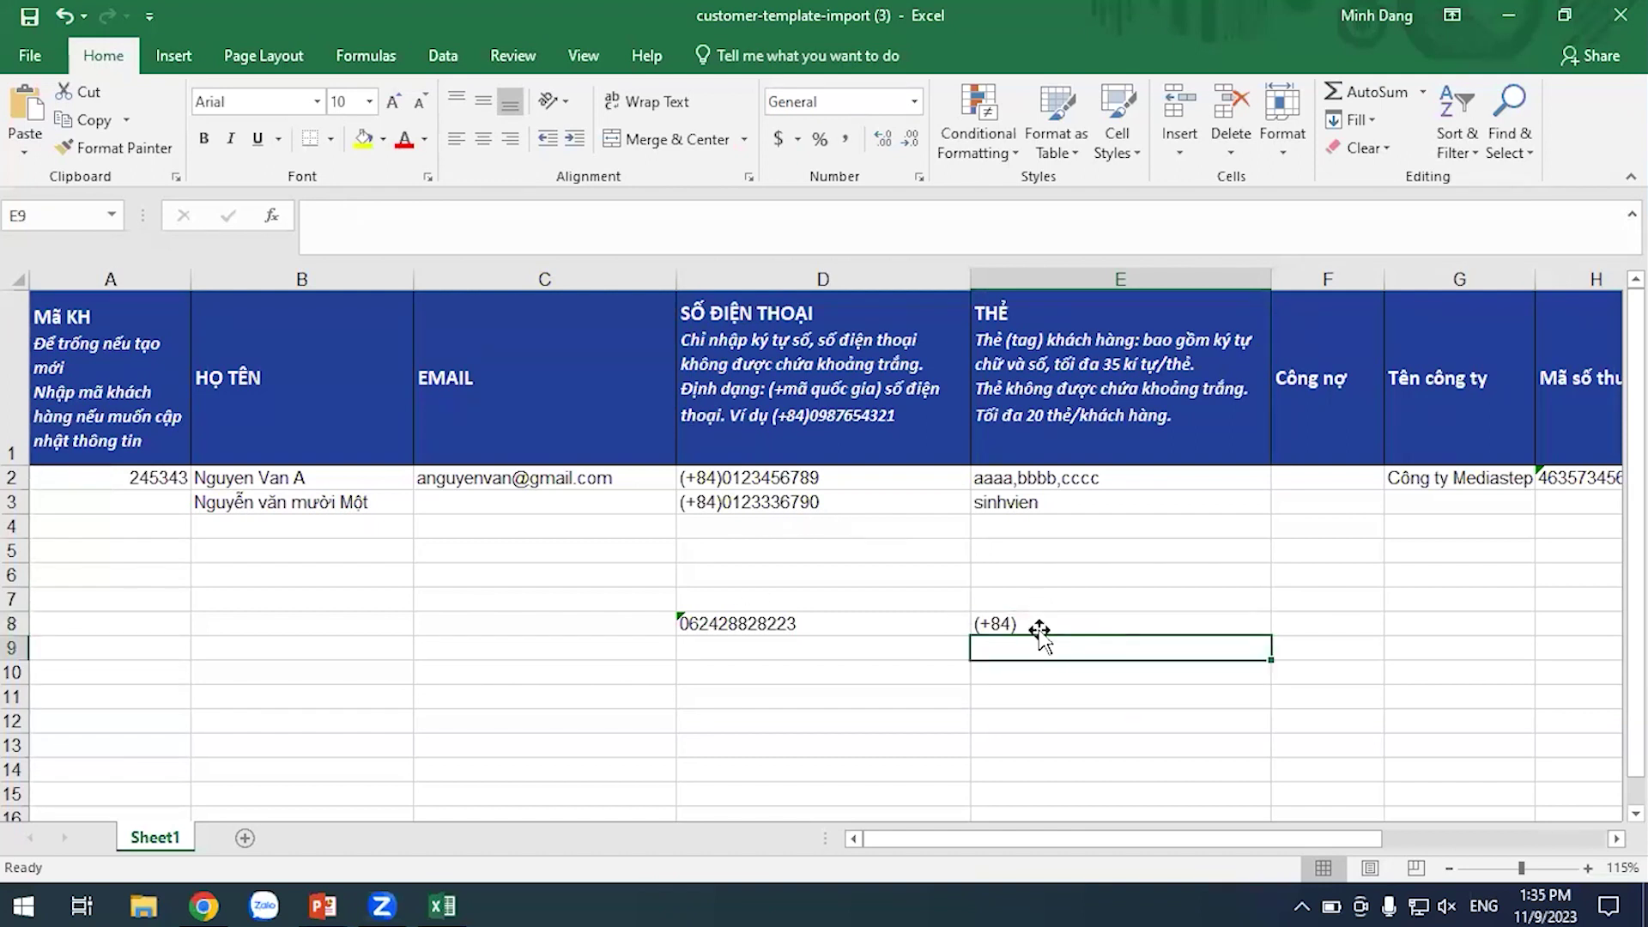
Try a formula in F8 referencing D3, then abandon it, leaving F8 empty
{"action": "left_click", "coordinate": [1300, 626]}
{"action": "type", "text": "="}
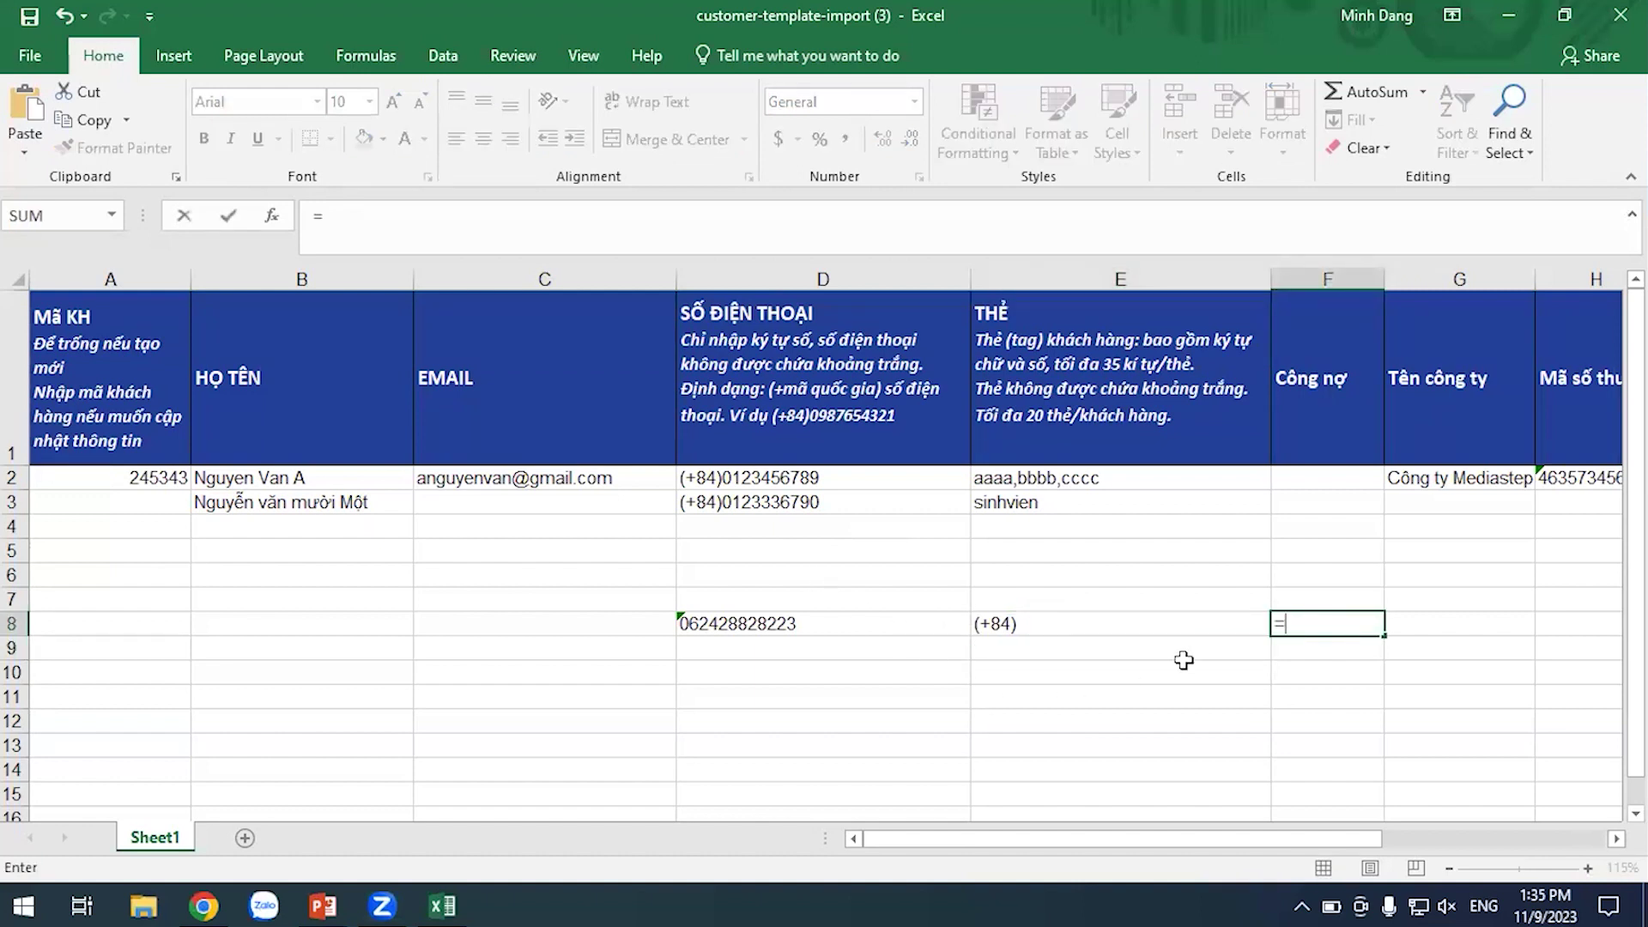
{"action": "left_click", "coordinate": [730, 499]}
{"action": "left_click", "coordinate": [875, 771]}
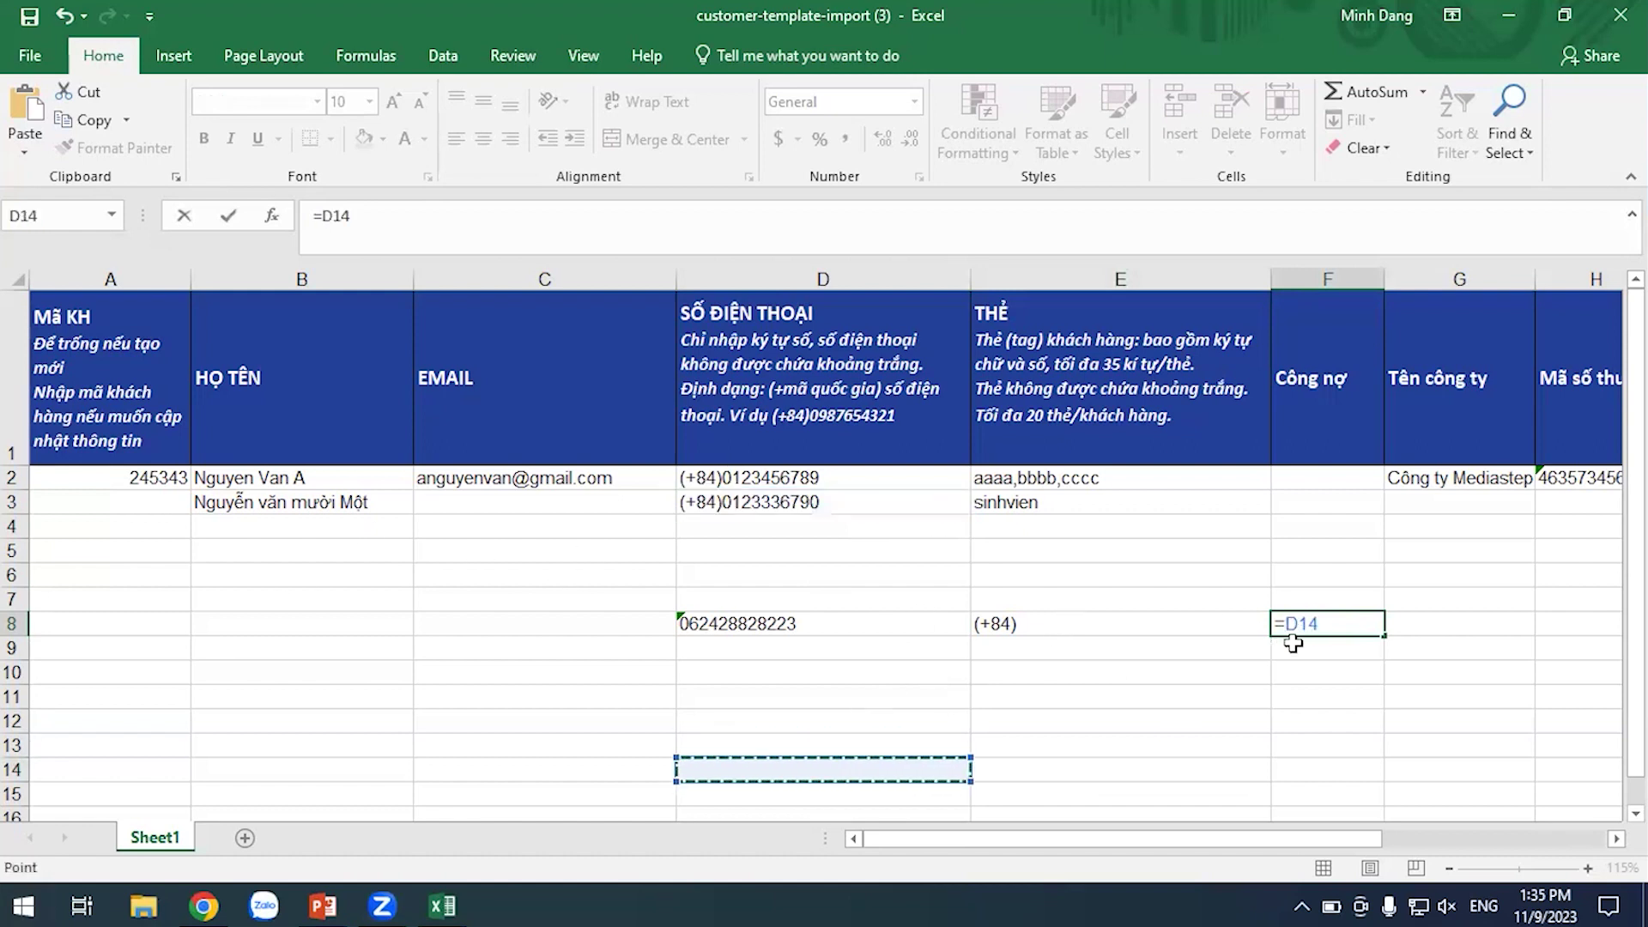
{"action": "left_click", "coordinate": [1318, 669]}
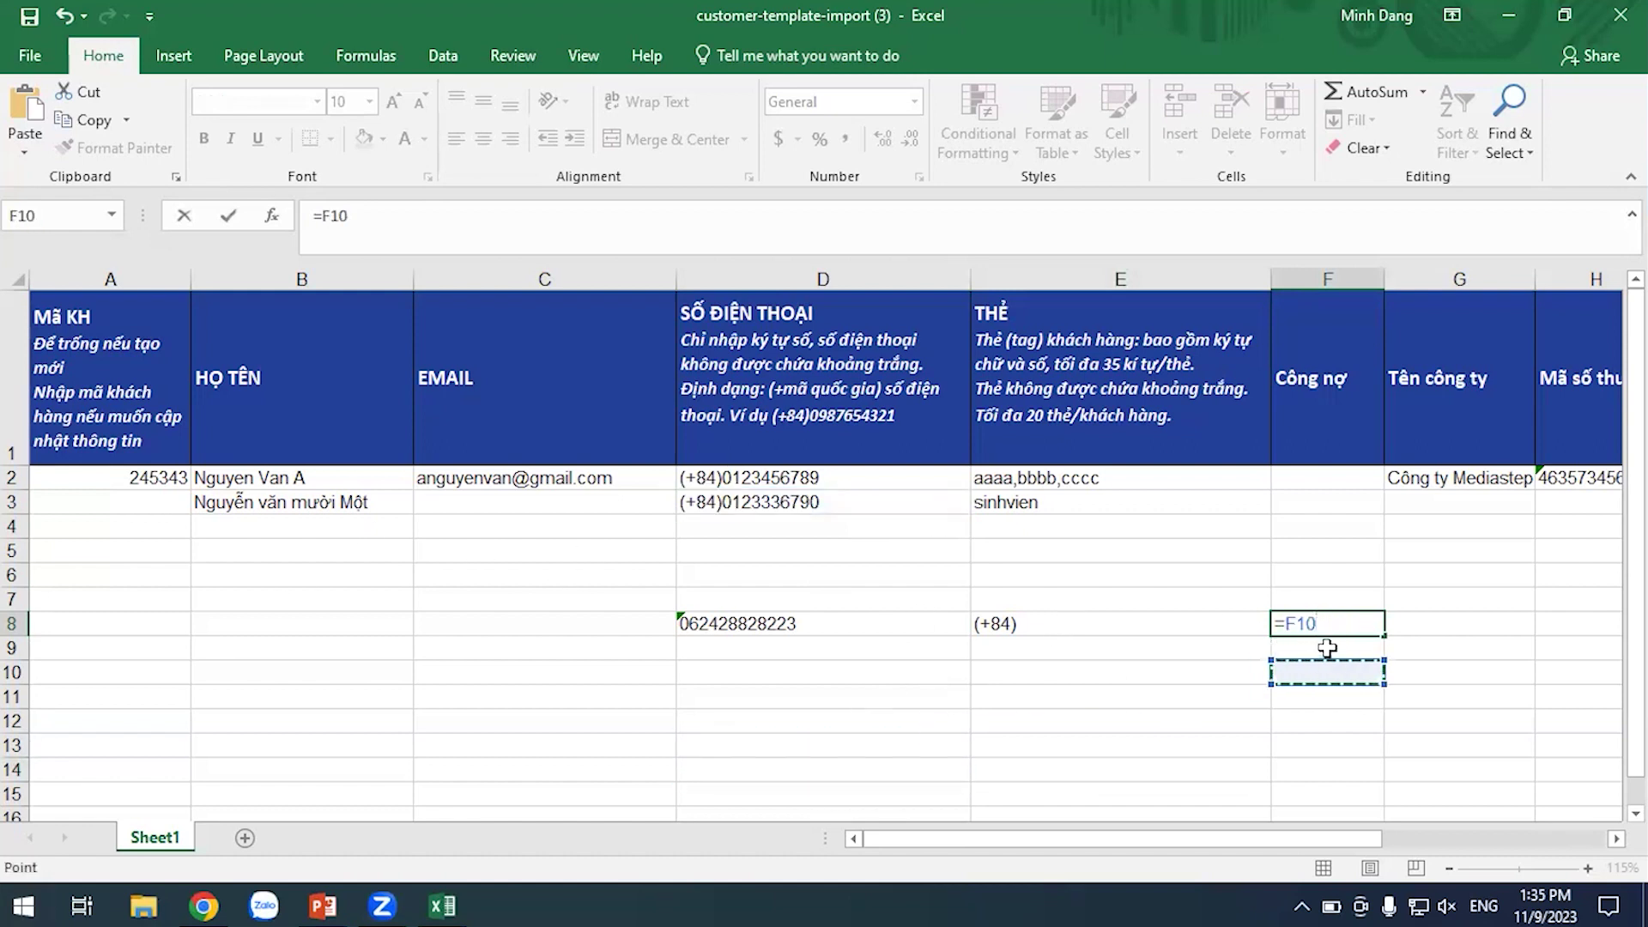
{"action": "left_click", "coordinate": [1328, 648]}
{"action": "key", "text": "BackSpace"}
{"action": "key", "text": "BackSpace"}
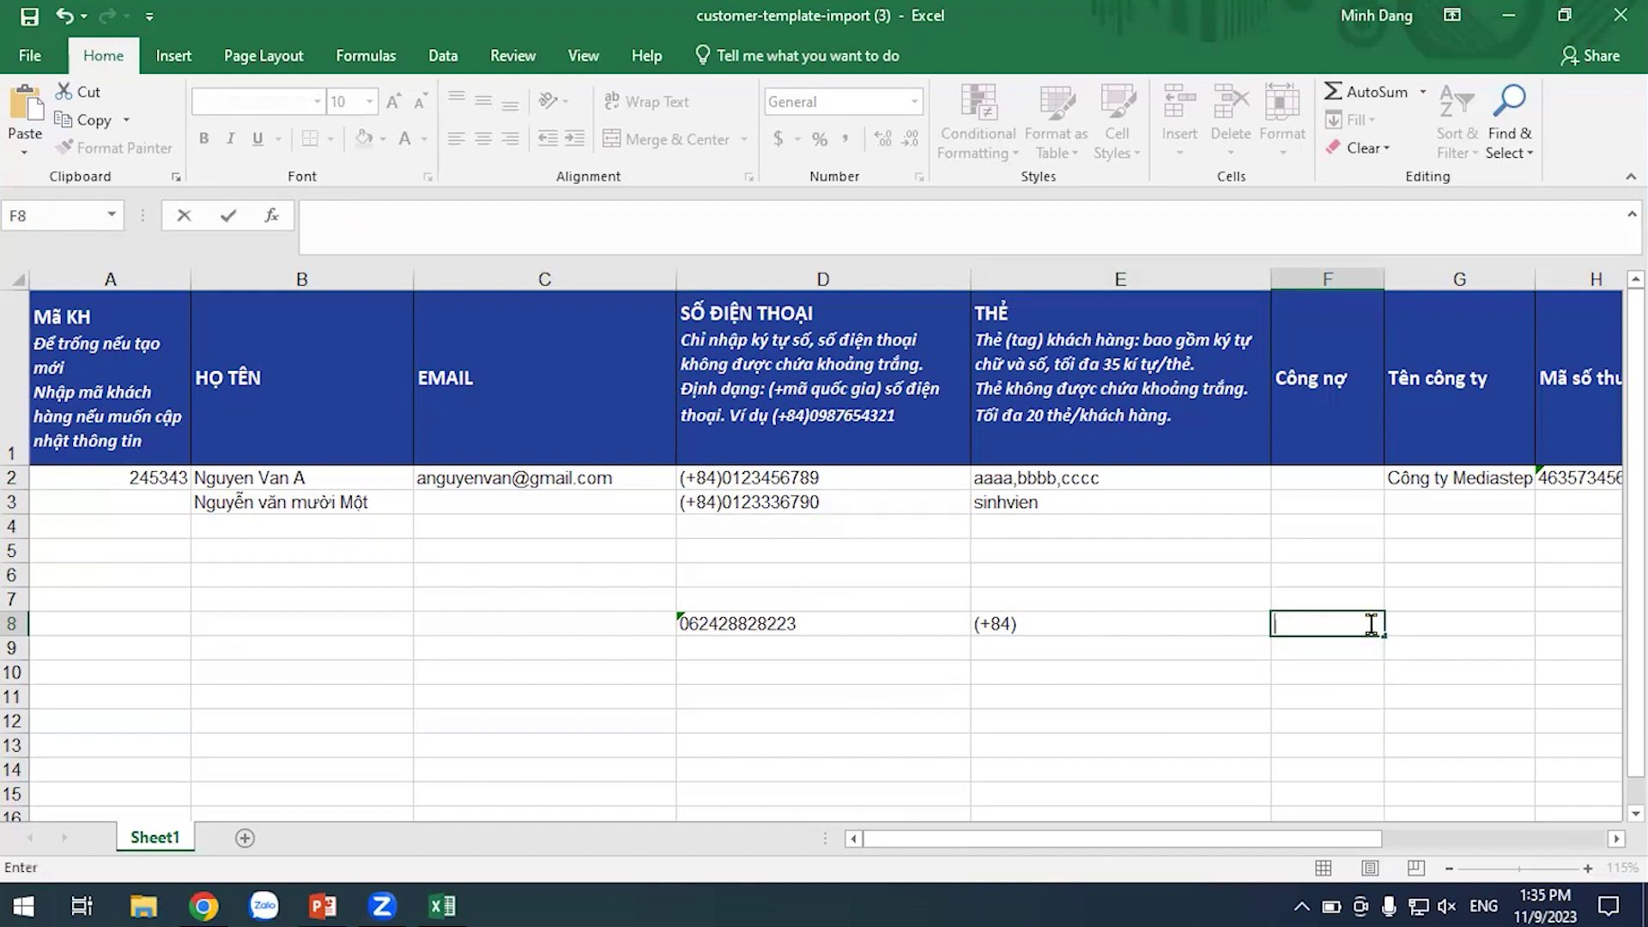
{"action": "left_click", "coordinate": [879, 694]}
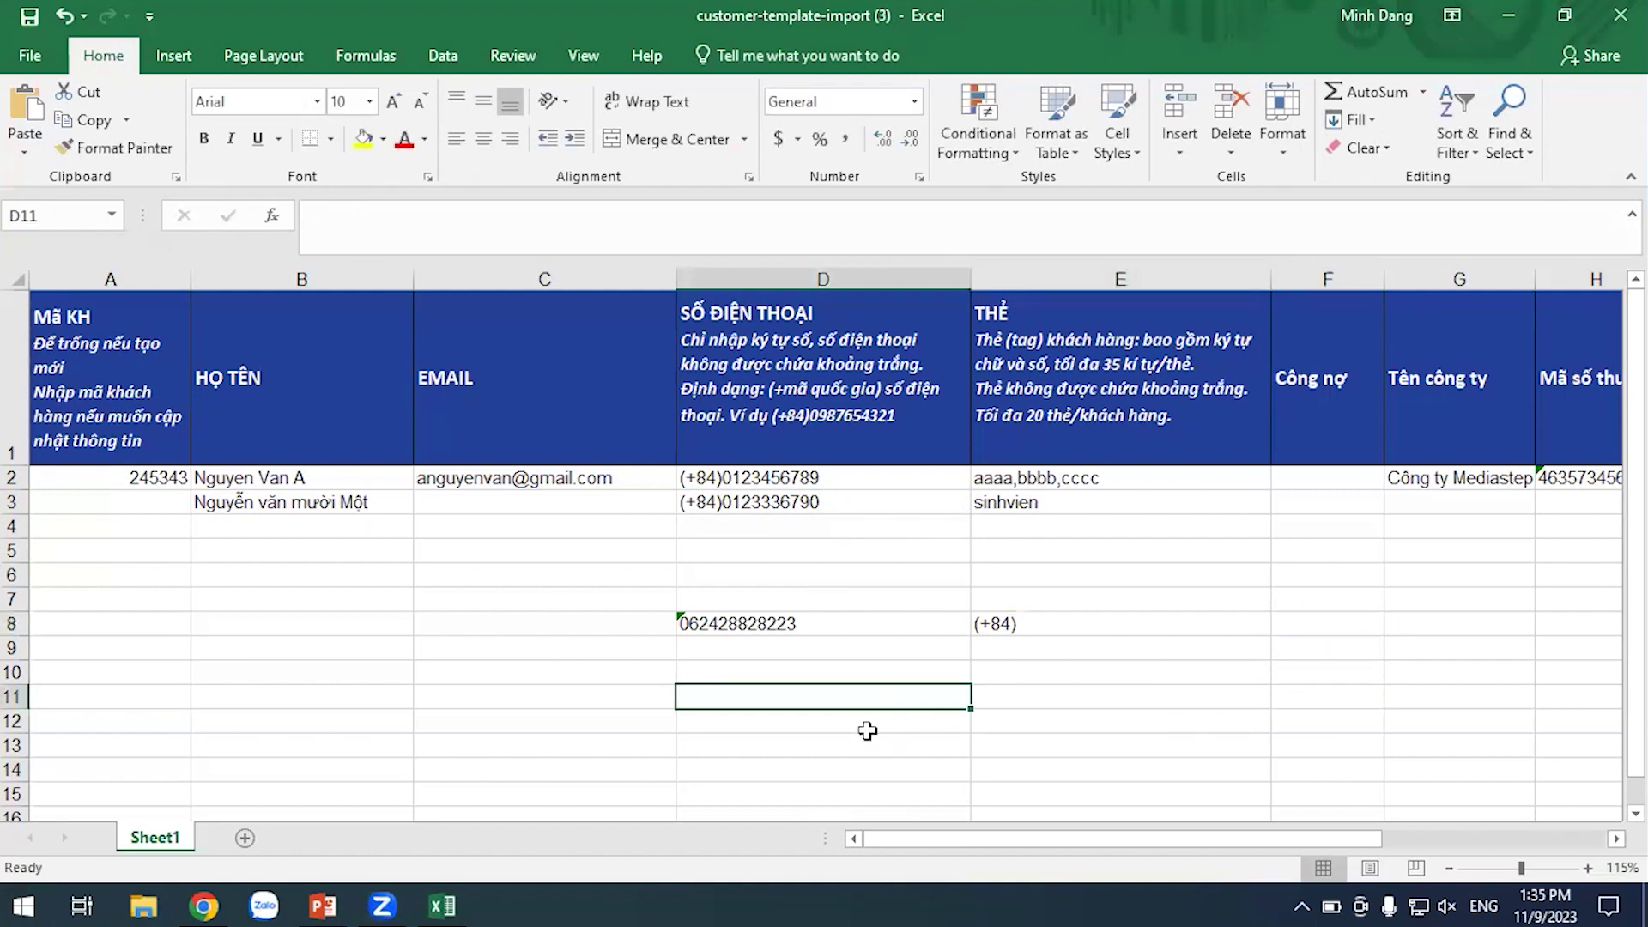
Clear the trial entries from D8:E9
{"action": "left_click_drag", "start_coordinate": [1069, 624], "coordinate": [835, 638]}
{"action": "key", "text": "Delete"}
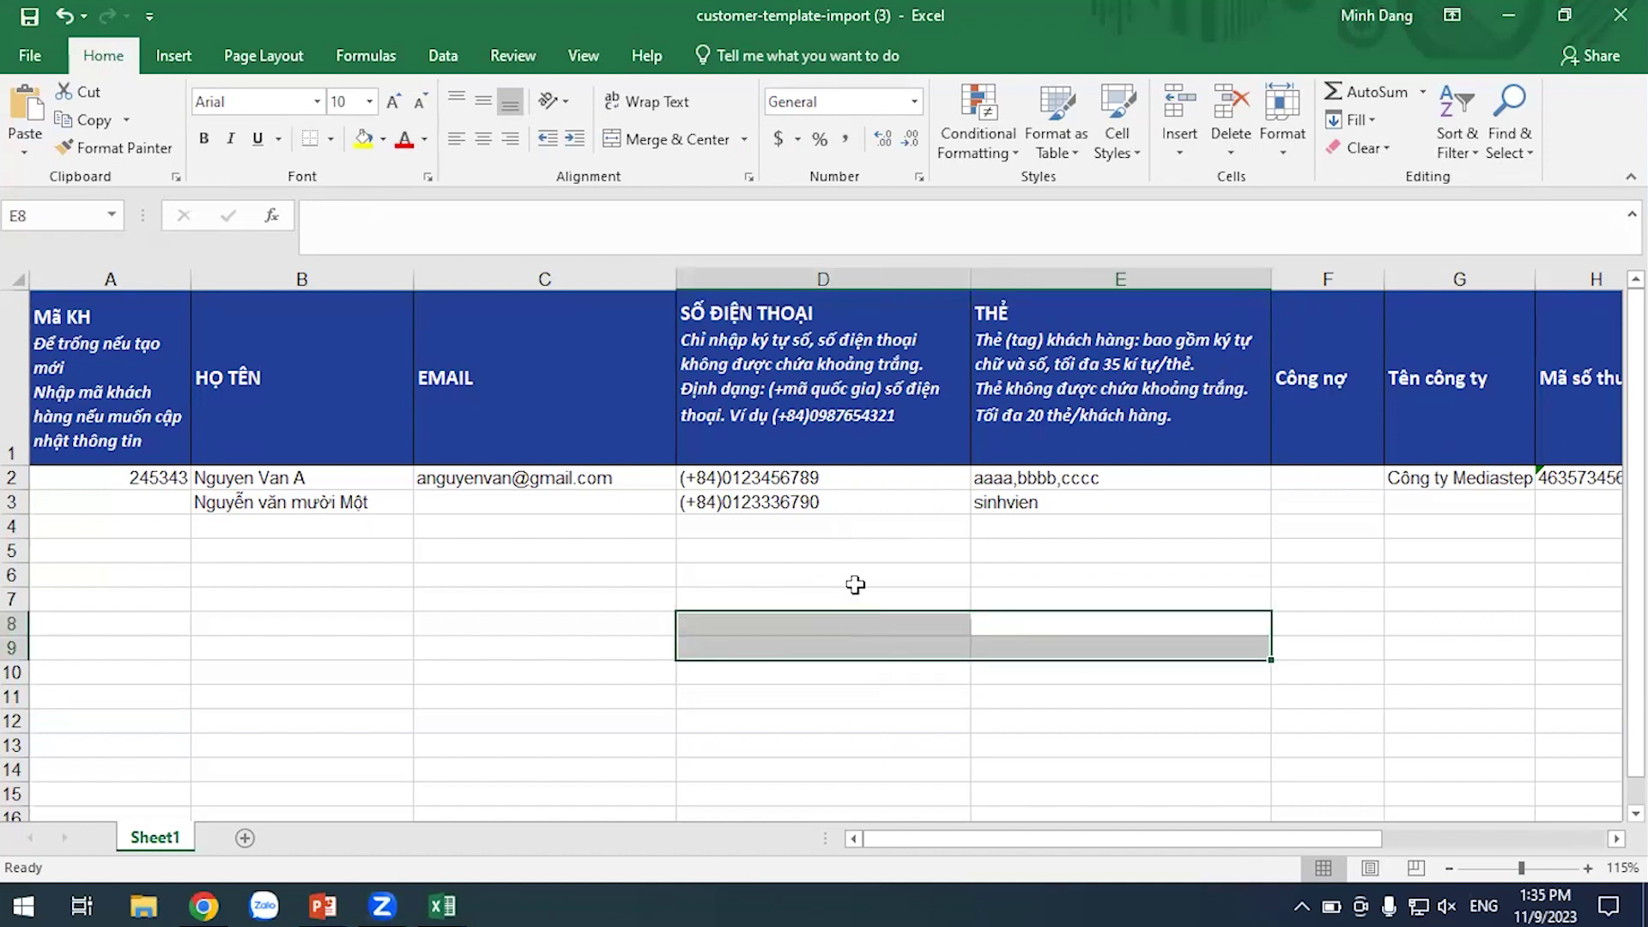
{"action": "left_click", "coordinate": [961, 593]}
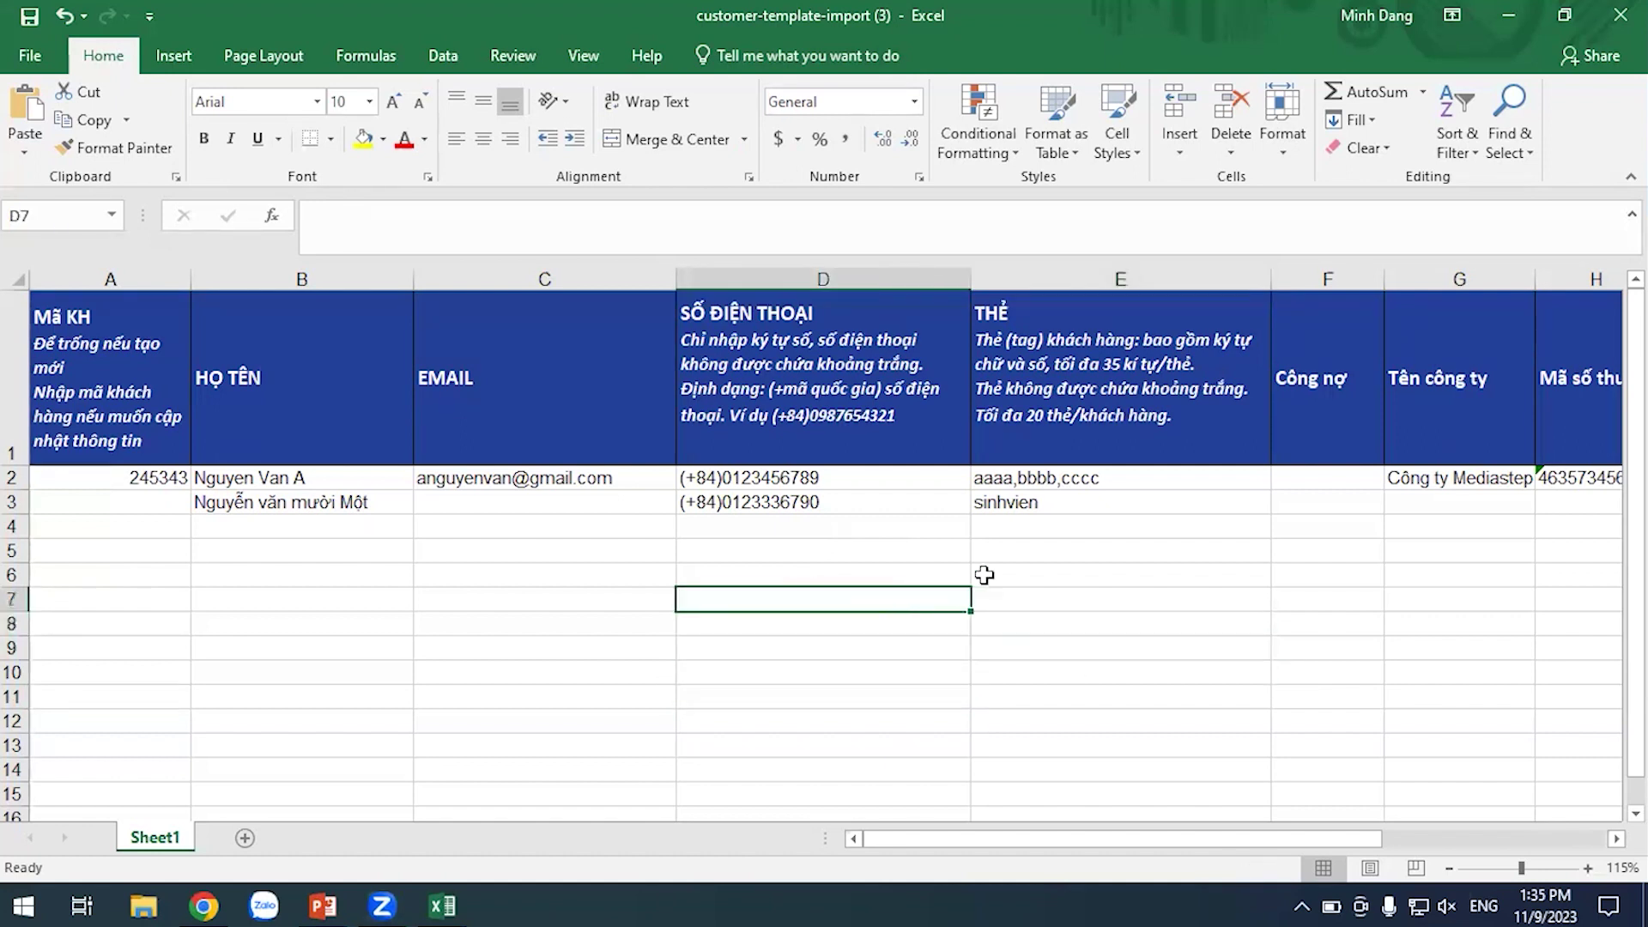
{"action": "left_click", "coordinate": [1085, 510]}
{"action": "left_click", "coordinate": [1107, 581]}
Scroll right to the Giới tính column and select gender cell I3
{"action": "left_click", "coordinate": [1097, 508]}
{"action": "left_click", "coordinate": [1100, 526]}
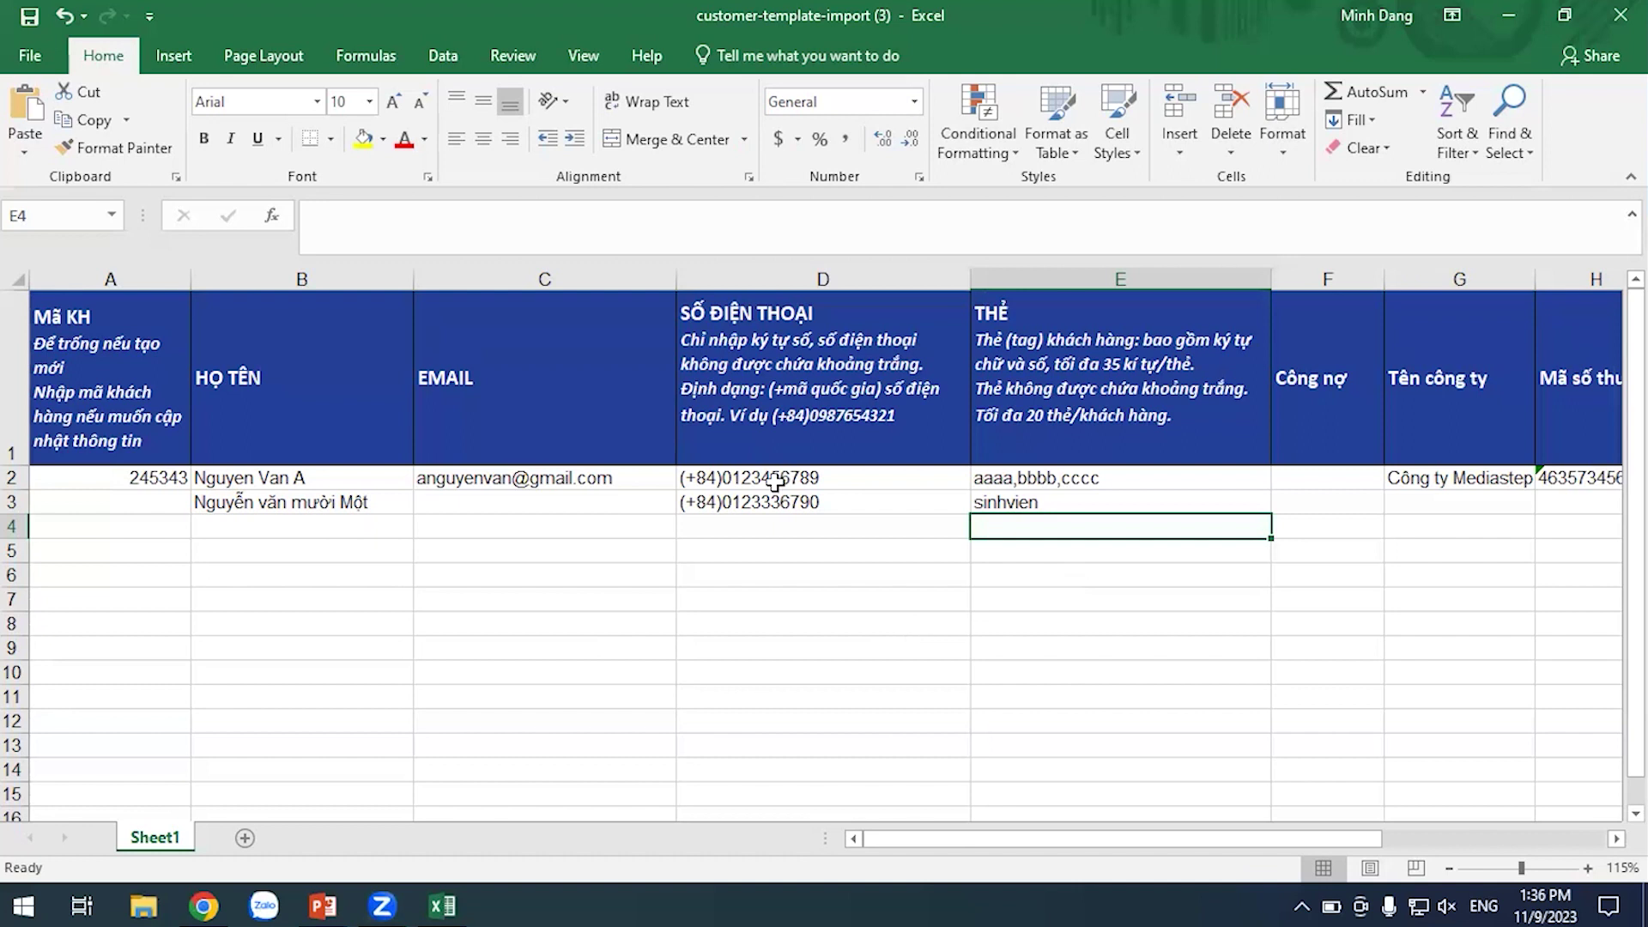
{"action": "left_click", "coordinate": [1115, 574]}
{"action": "left_click_drag", "start_coordinate": [913, 838], "coordinate": [1212, 848]}
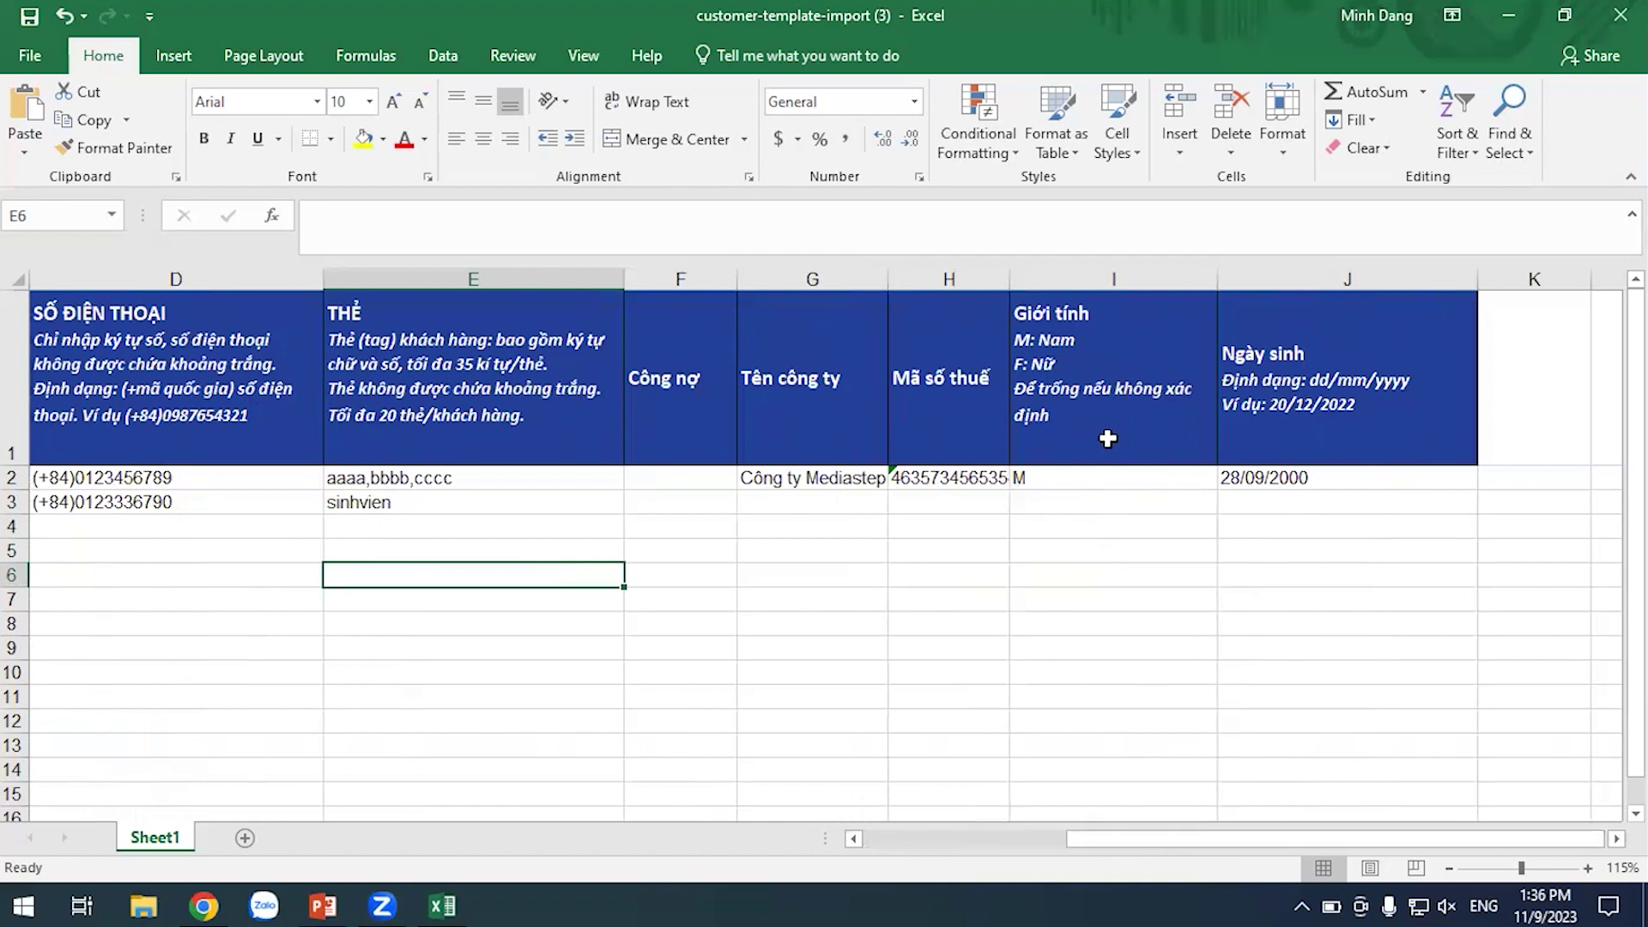
{"action": "left_click_drag", "start_coordinate": [1224, 849], "coordinate": [1227, 849]}
{"action": "left_click", "coordinate": [1146, 505]}
{"action": "left_click", "coordinate": [1146, 570]}
{"action": "left_click", "coordinate": [1090, 500]}
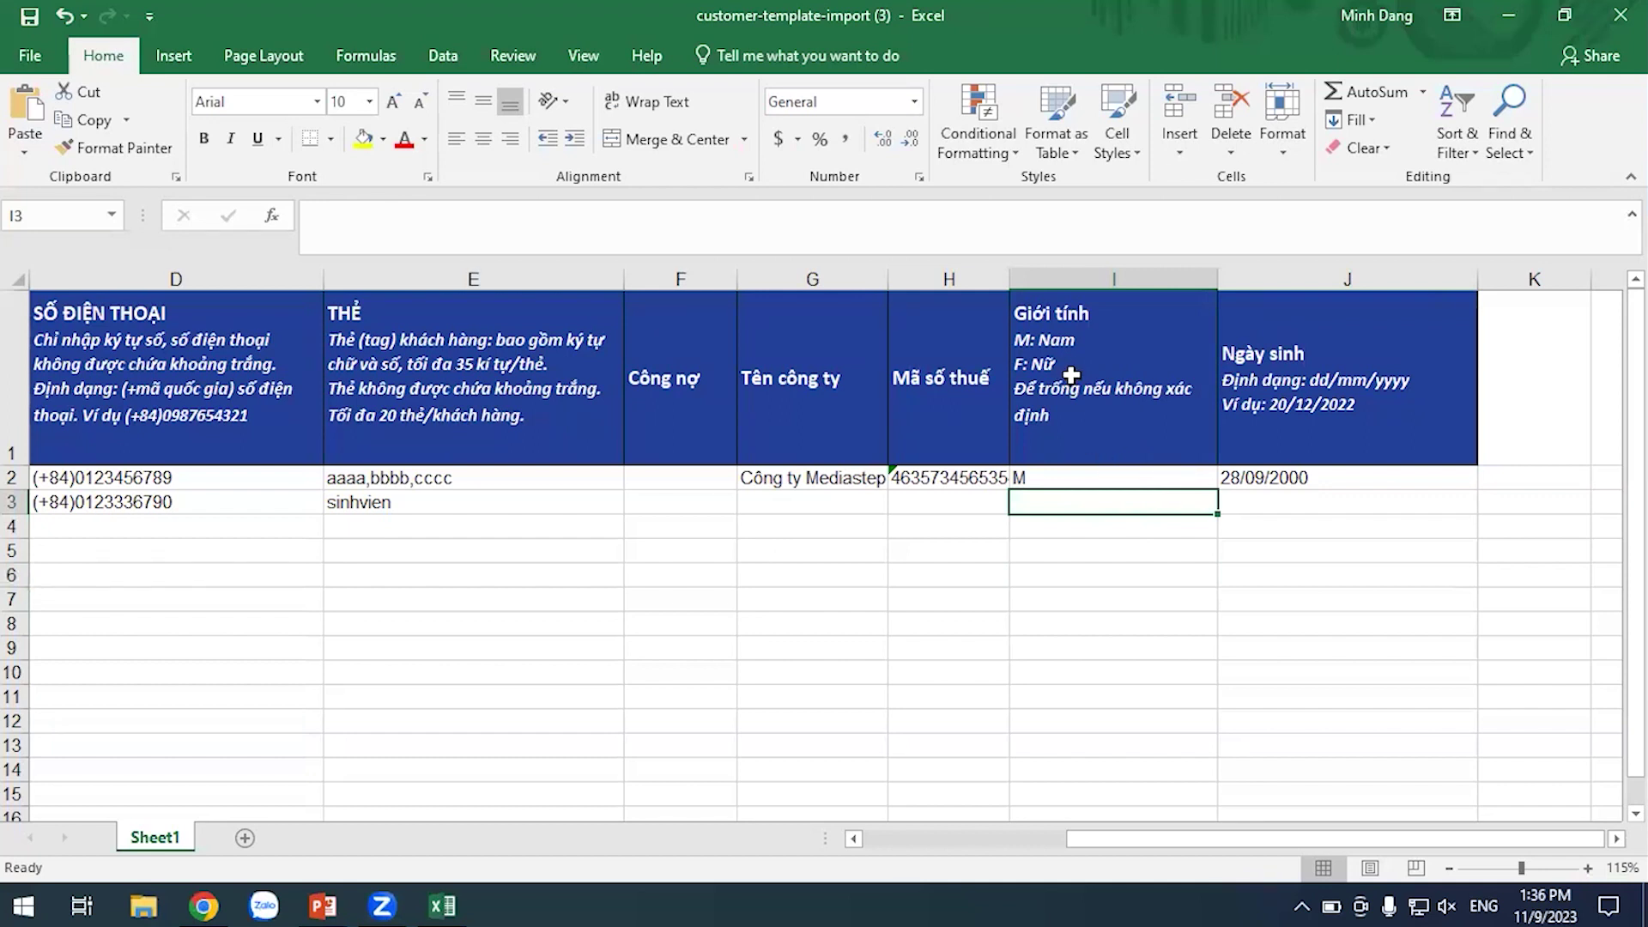
Try entering Nam in I3 and Nữ in I4
{"action": "type", "text": "Nam"}
{"action": "key", "text": "Return"}
{"action": "type", "text": "Nữ"}
{"action": "left_click", "coordinate": [1149, 597]}
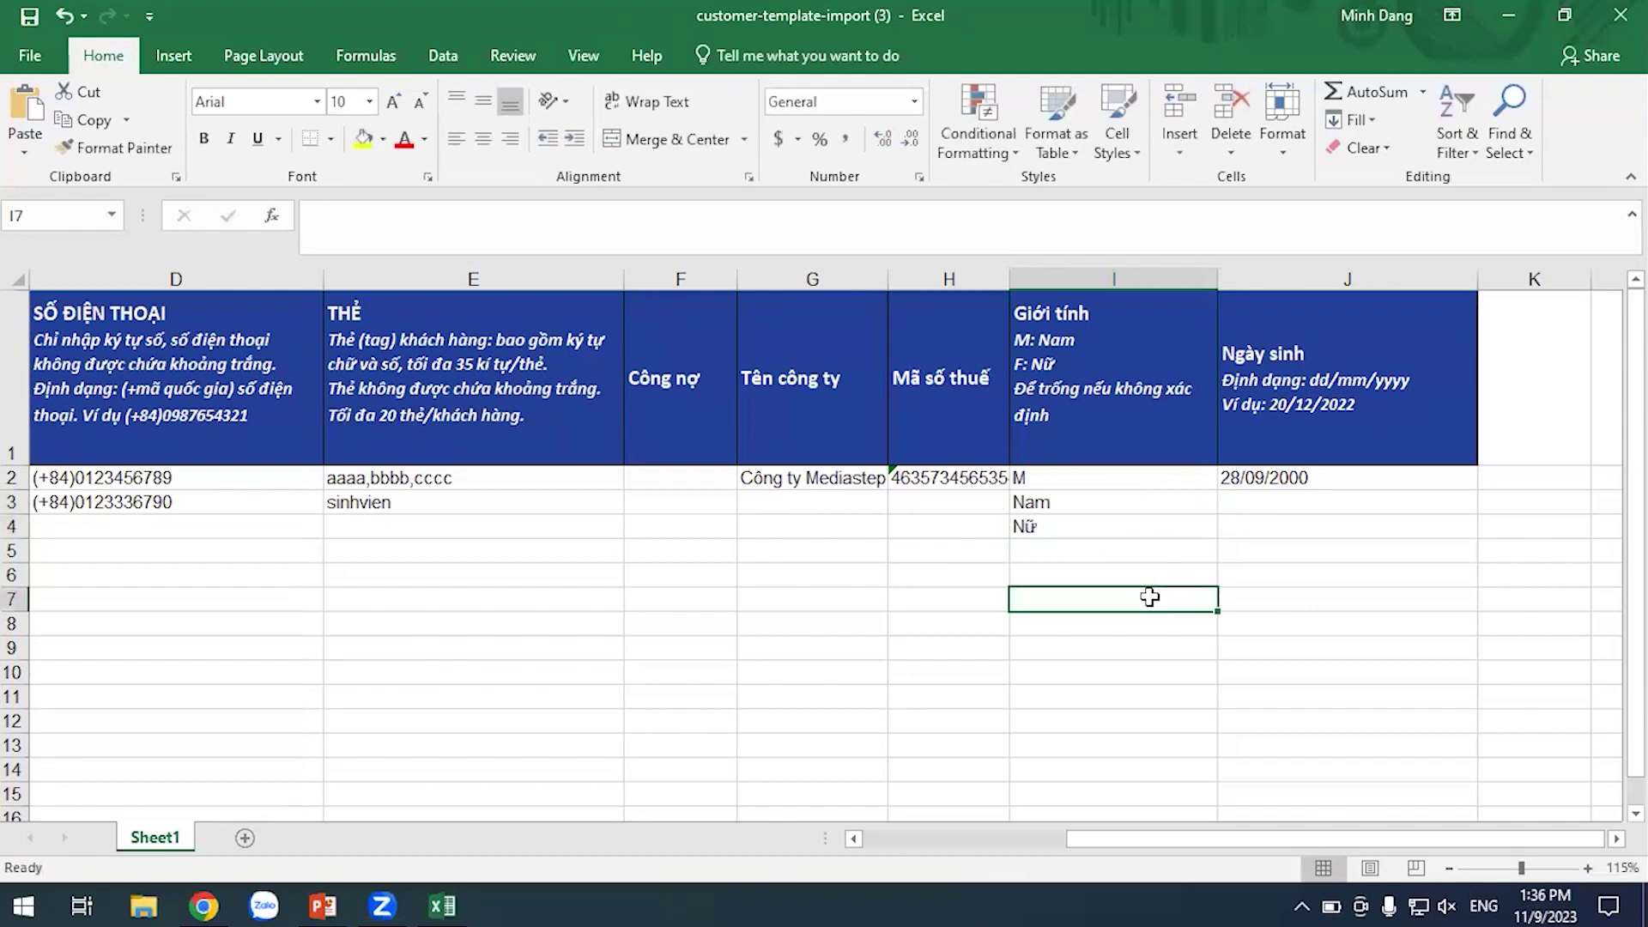
{"action": "left_click_drag", "start_coordinate": [1160, 499], "coordinate": [1166, 527]}
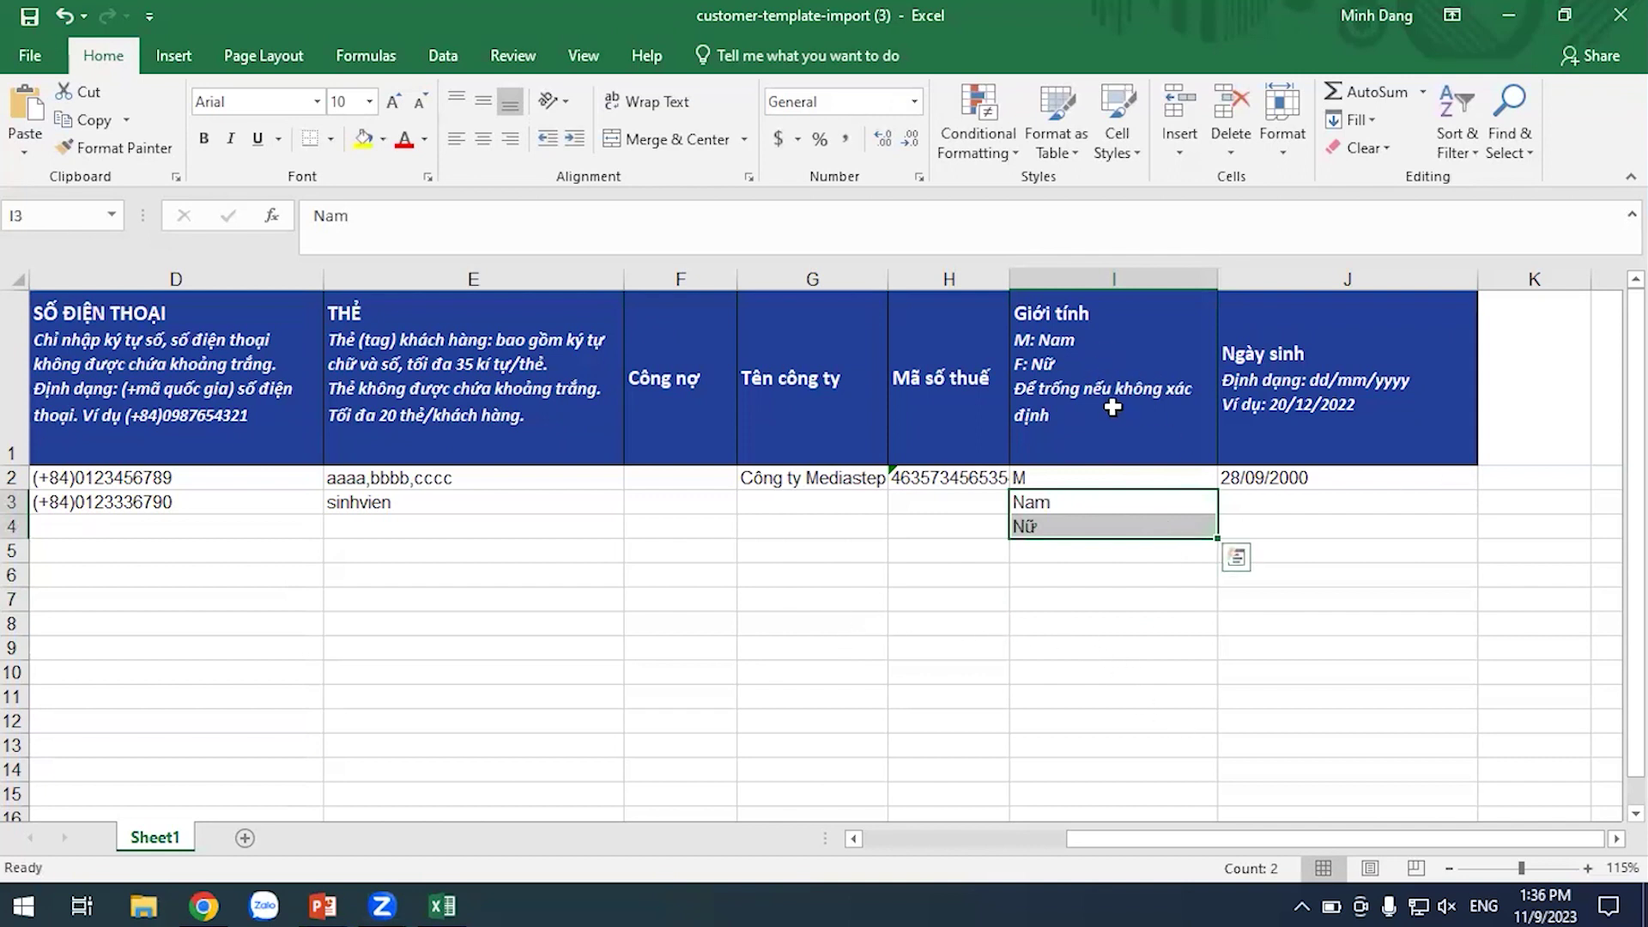
{"action": "left_click", "coordinate": [1097, 623]}
Replace I3's gender with M and delete the Nữ entry from I4
{"action": "left_click", "coordinate": [1089, 502]}
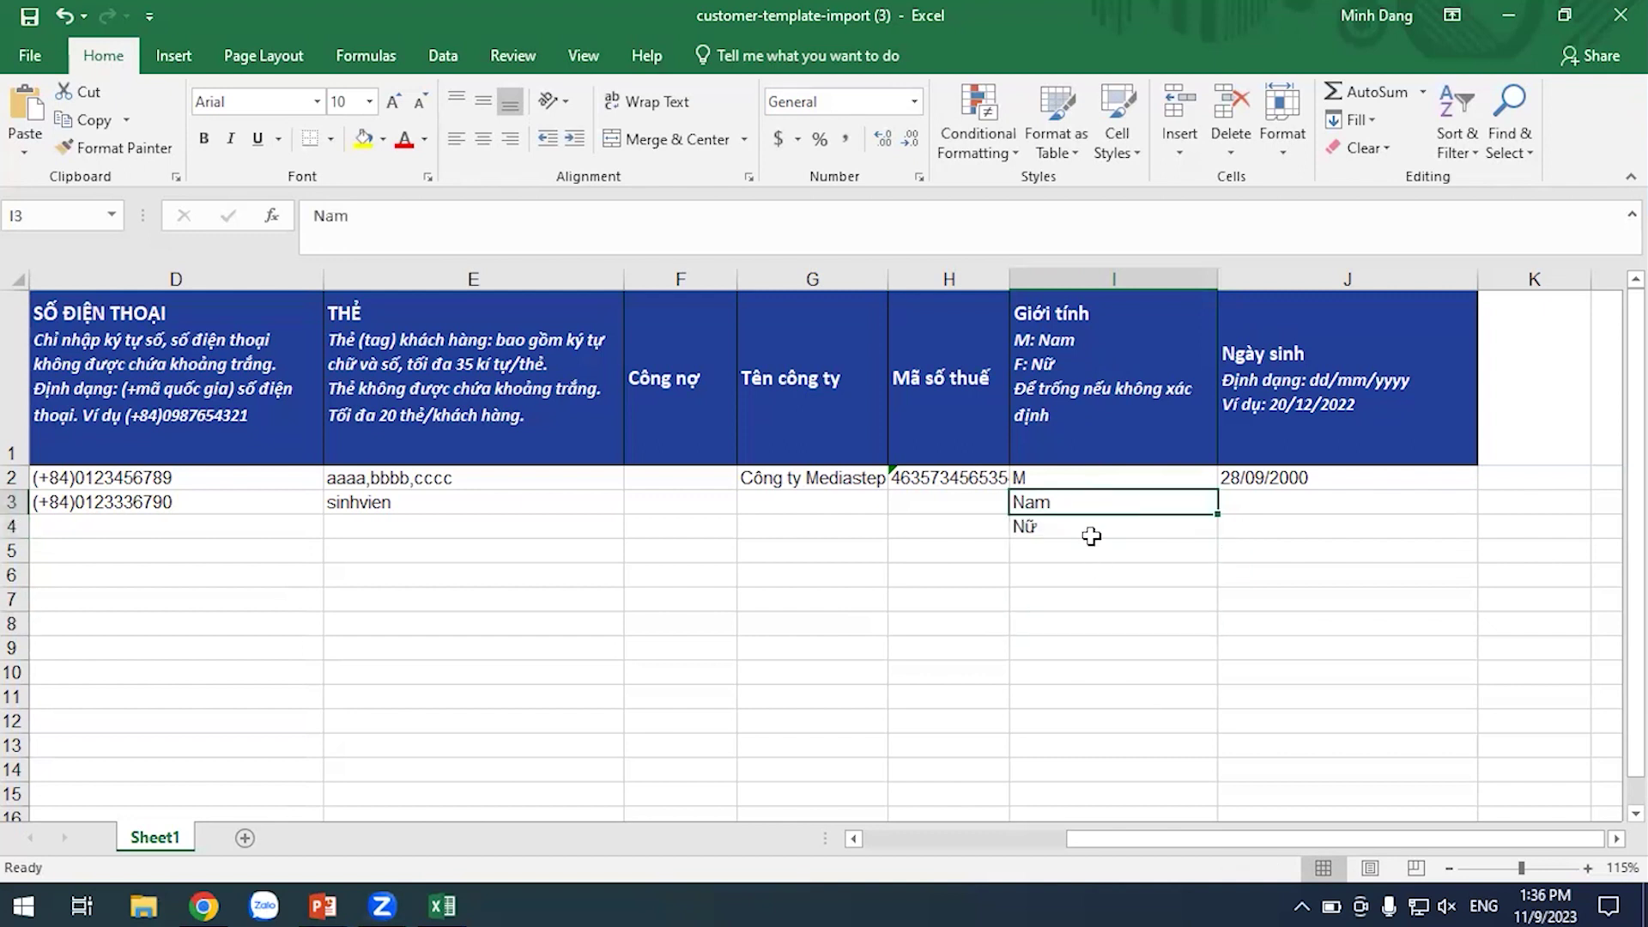
{"action": "left_click", "coordinate": [1091, 541]}
{"action": "left_click", "coordinate": [1091, 504]}
{"action": "type", "text": "M"}
{"action": "left_click", "coordinate": [1099, 574]}
{"action": "left_click", "coordinate": [1103, 525]}
{"action": "key", "text": "Delete"}
{"action": "left_click", "coordinate": [1312, 657]}
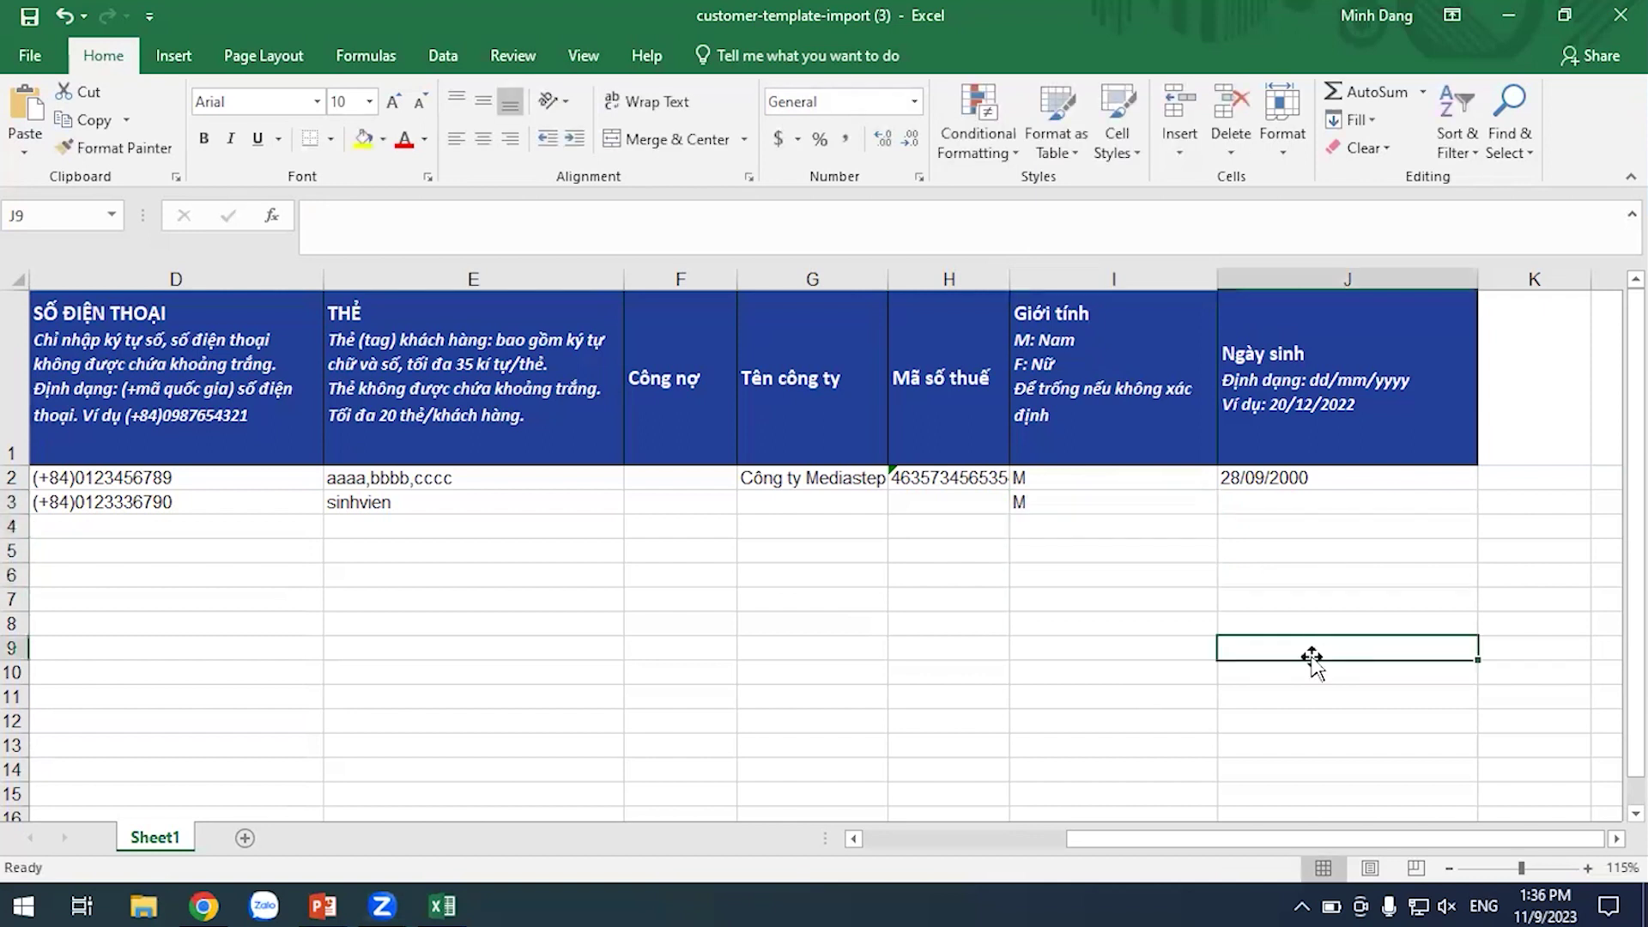
{"action": "left_click_drag", "start_coordinate": [1294, 841], "coordinate": [584, 841]}
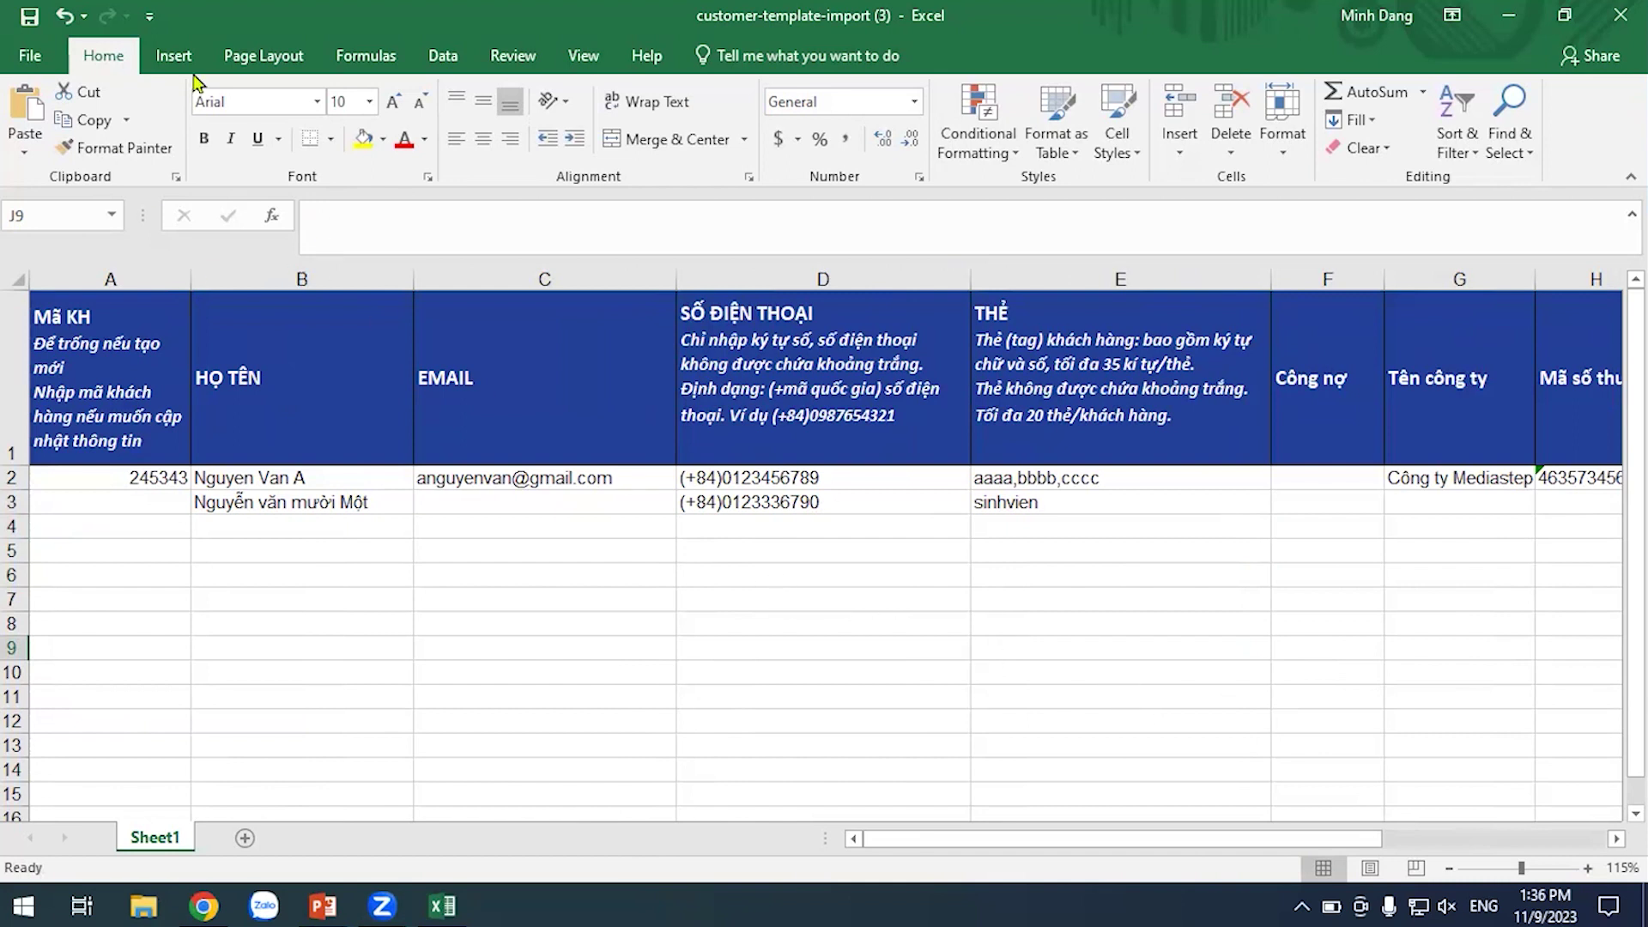
Delete the sample customer row 2 from the sheet
{"action": "left_click", "coordinate": [12, 477]}
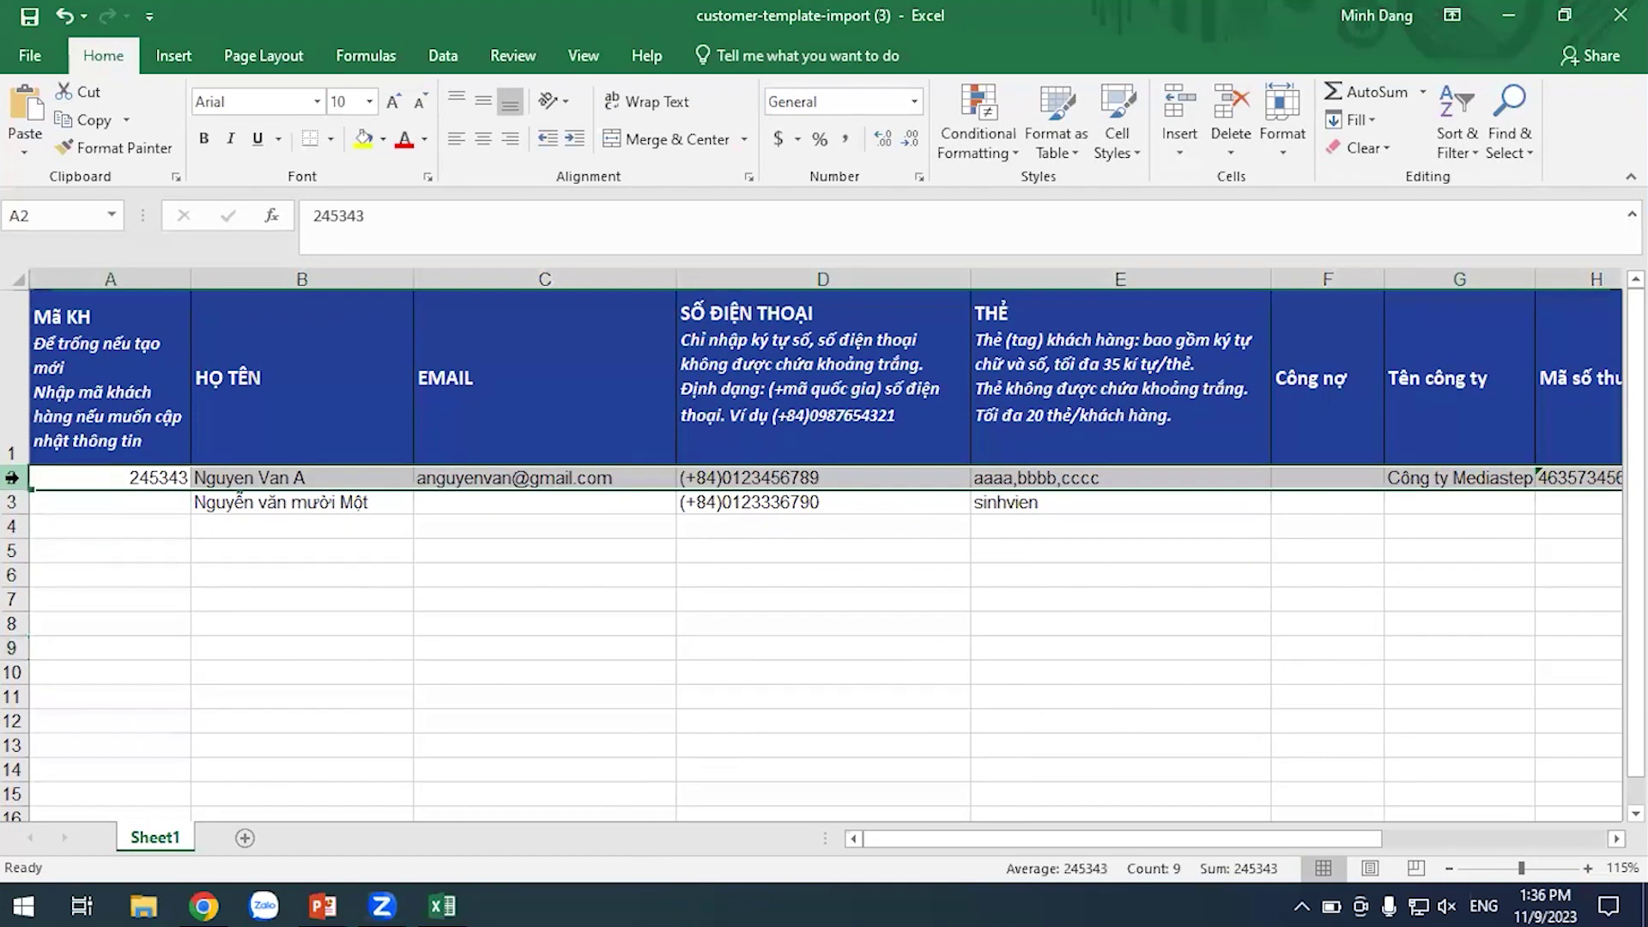
{"action": "right_click", "coordinate": [12, 477]}
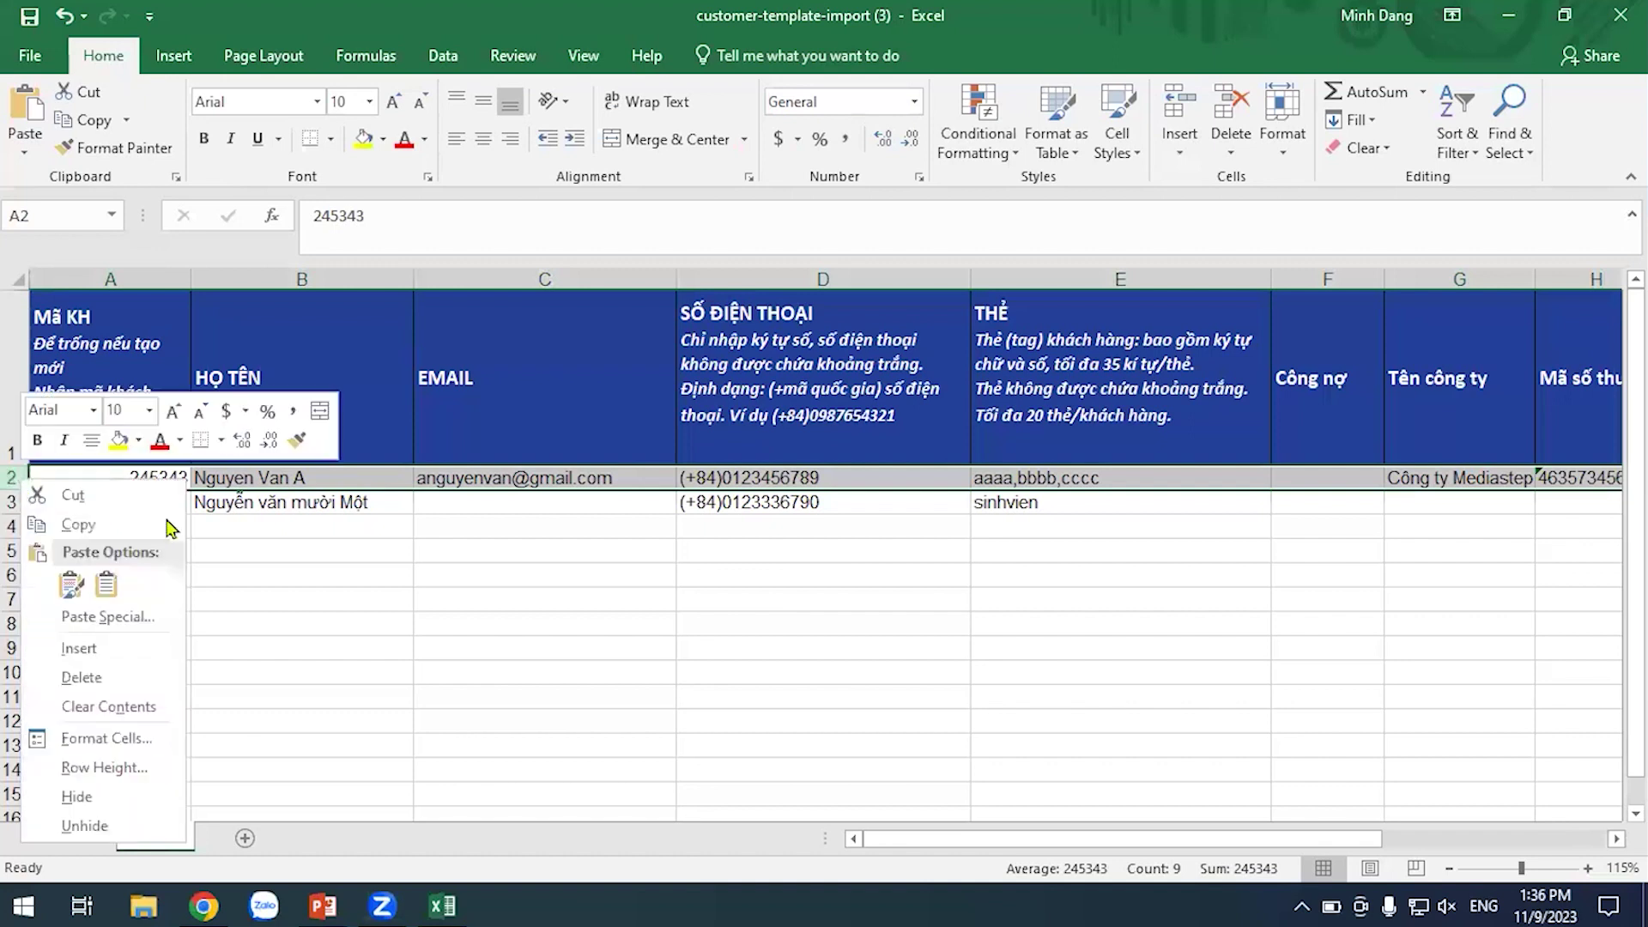
{"action": "left_click", "coordinate": [166, 680]}
{"action": "left_click", "coordinate": [633, 647]}
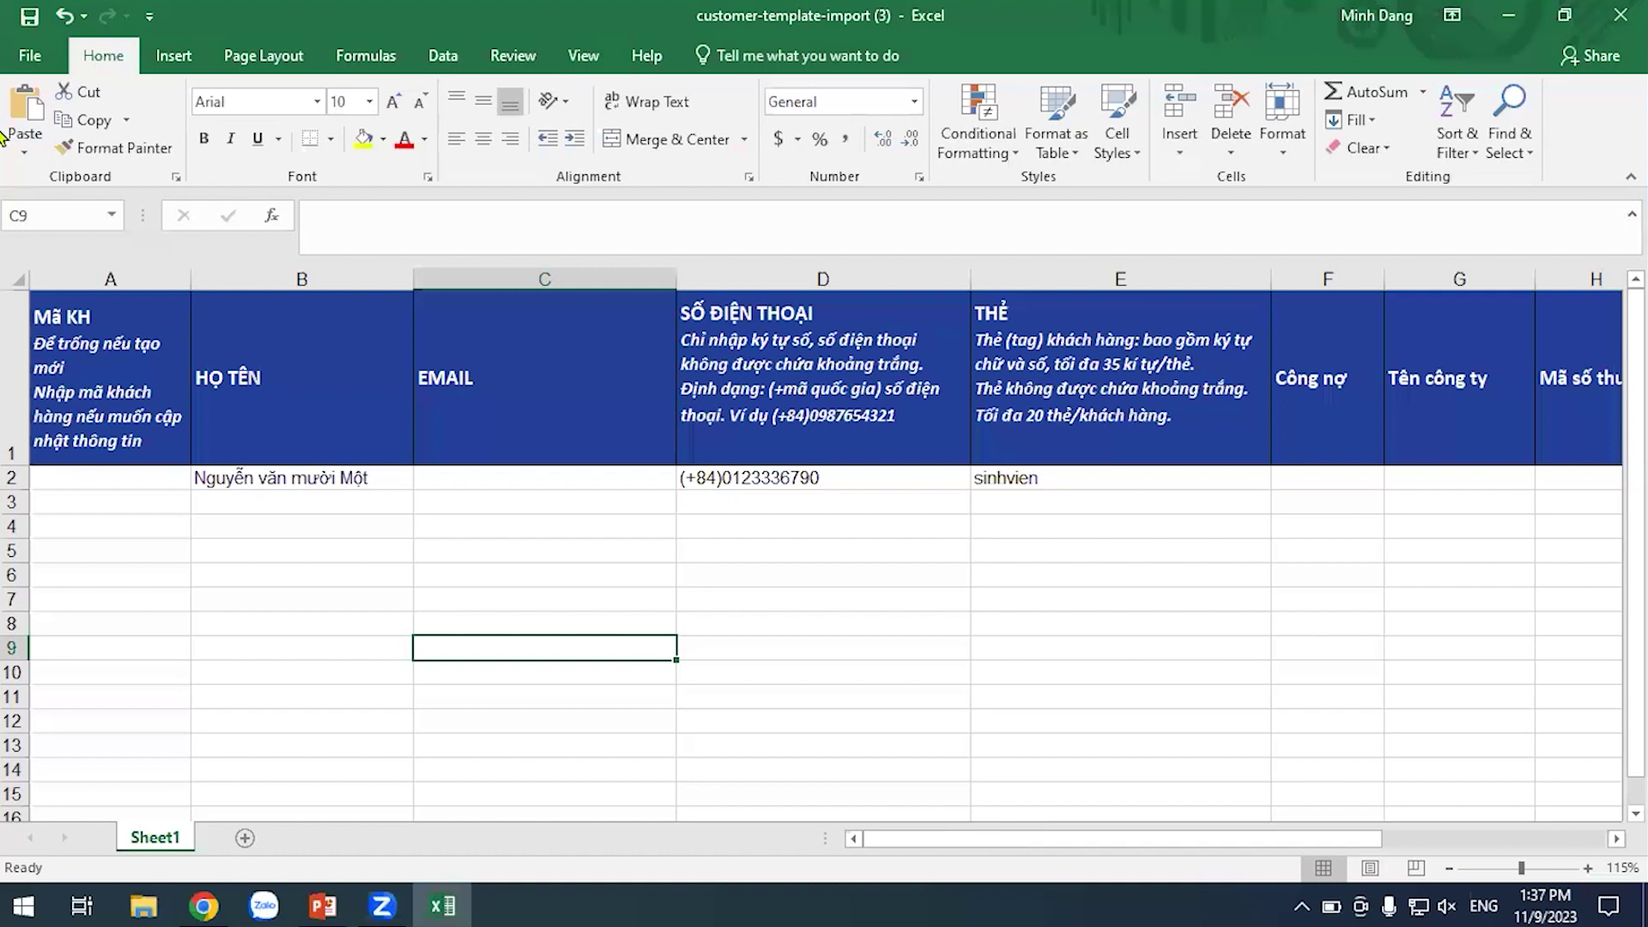
Save the workbook from the Quick Access Toolbar
{"action": "left_click", "coordinate": [25, 30]}
{"action": "left_click", "coordinate": [566, 597]}
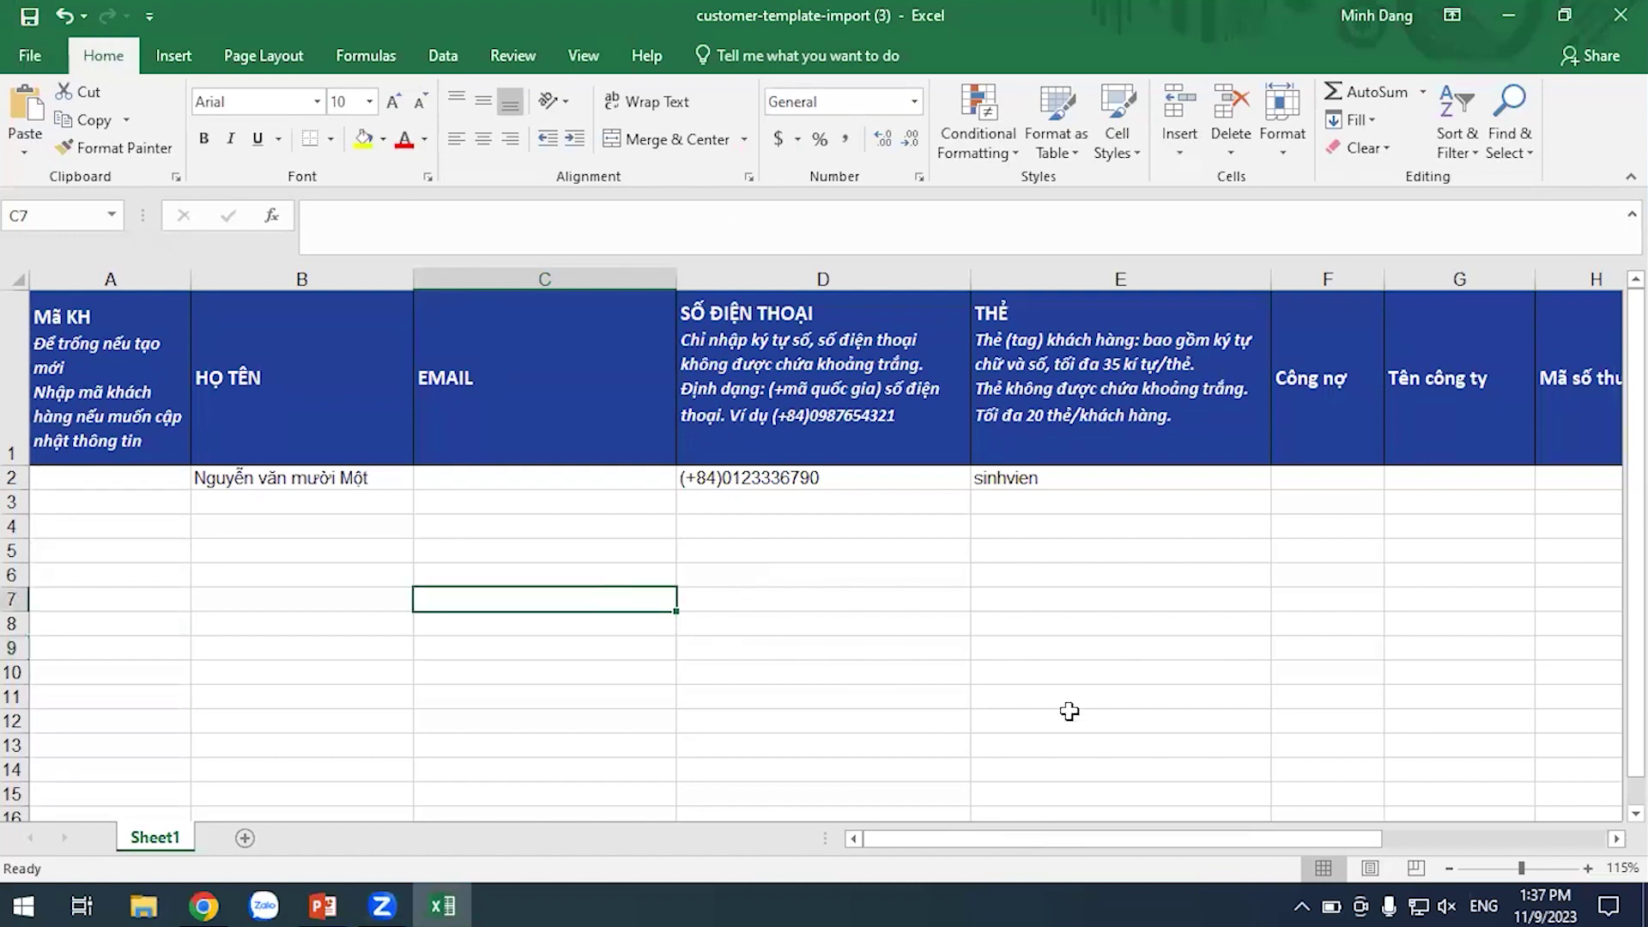
{"action": "left_click", "coordinate": [204, 905]}
Close Excel, attach customer-template-import (3) from Downloads, and start the import
{"action": "left_click", "coordinate": [442, 905]}
{"action": "left_click", "coordinate": [1613, 10]}
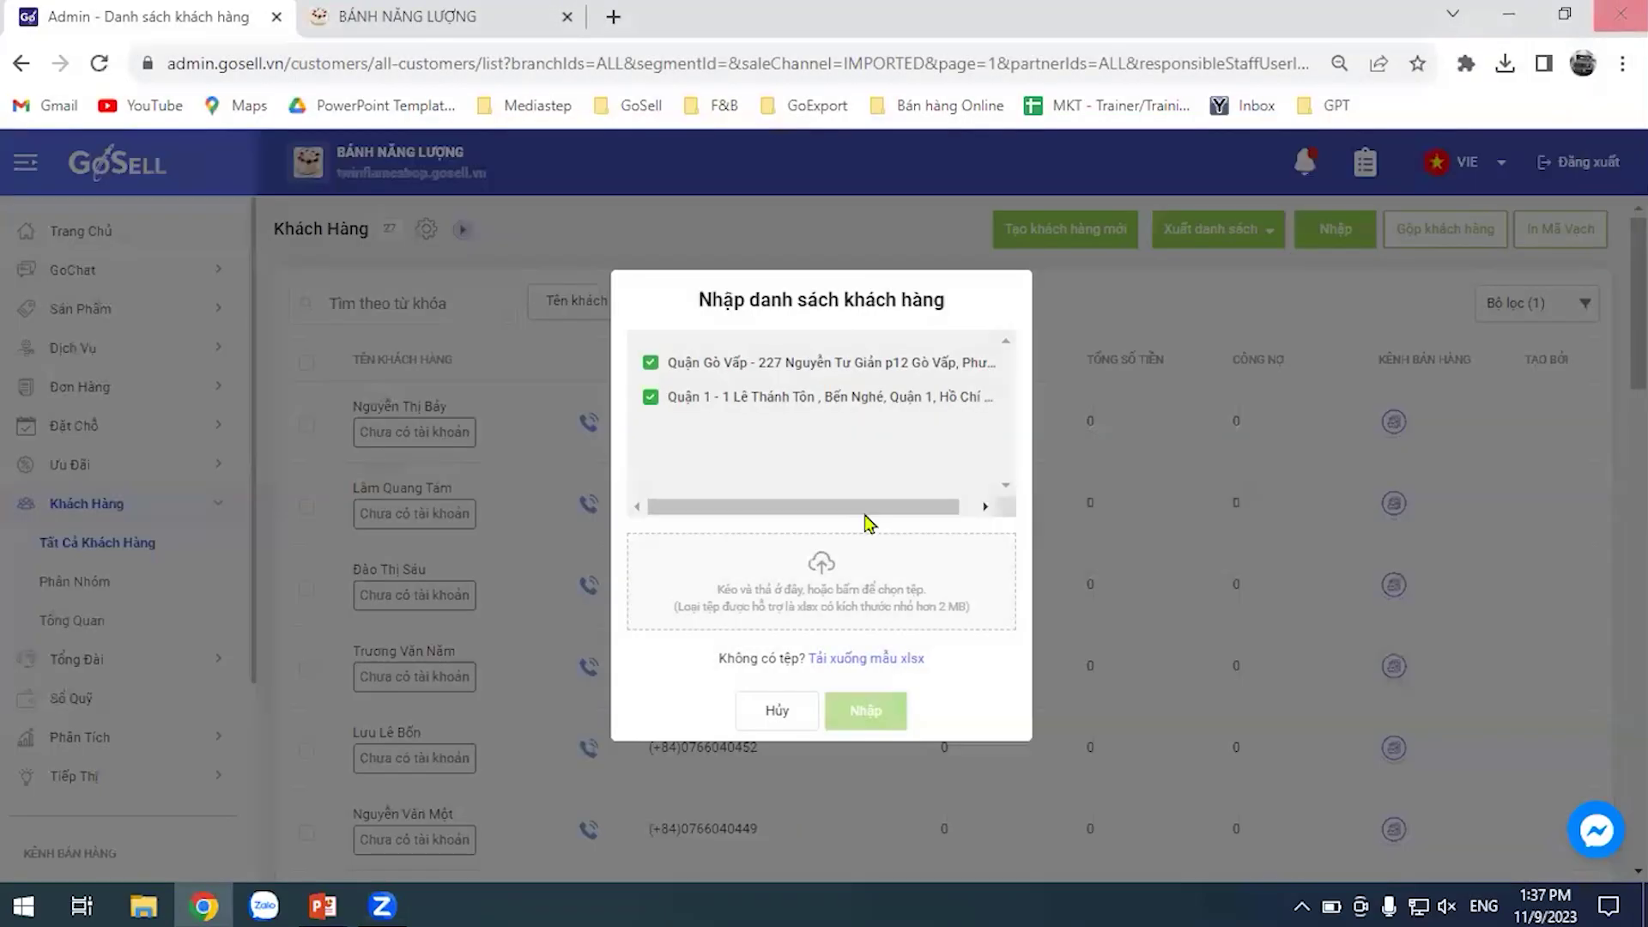
{"action": "left_click", "coordinate": [825, 577]}
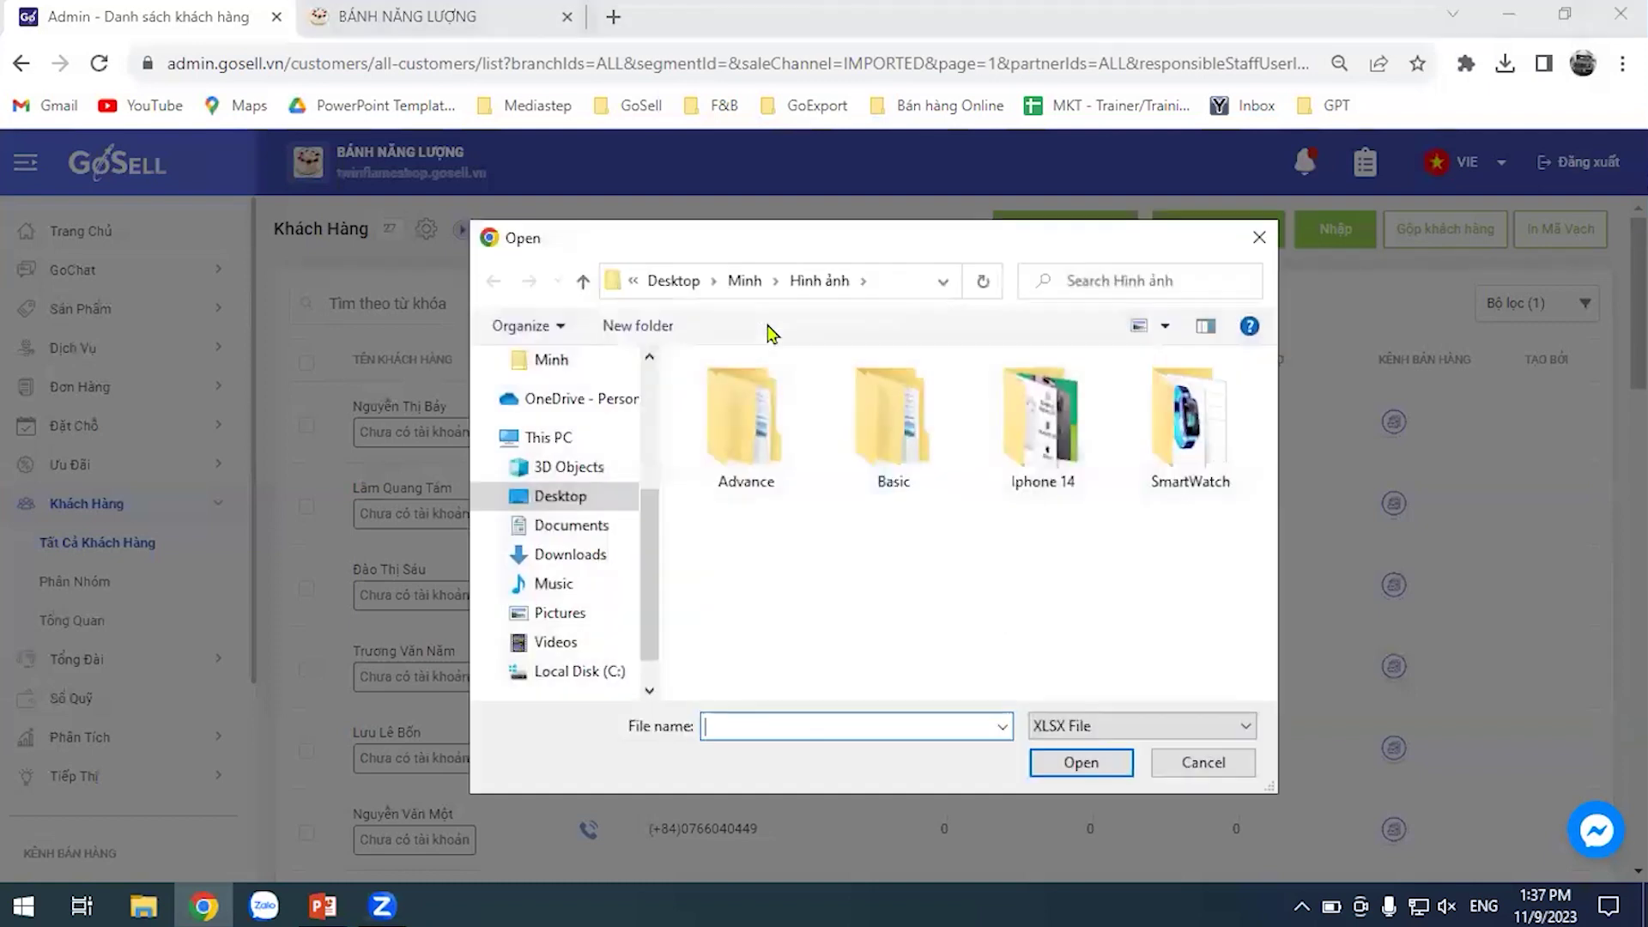
{"action": "scroll", "coordinate": [592, 515], "scroll_direction": "up", "scroll_amount": 2}
{"action": "scroll", "coordinate": [581, 552], "scroll_direction": "down", "scroll_amount": 1}
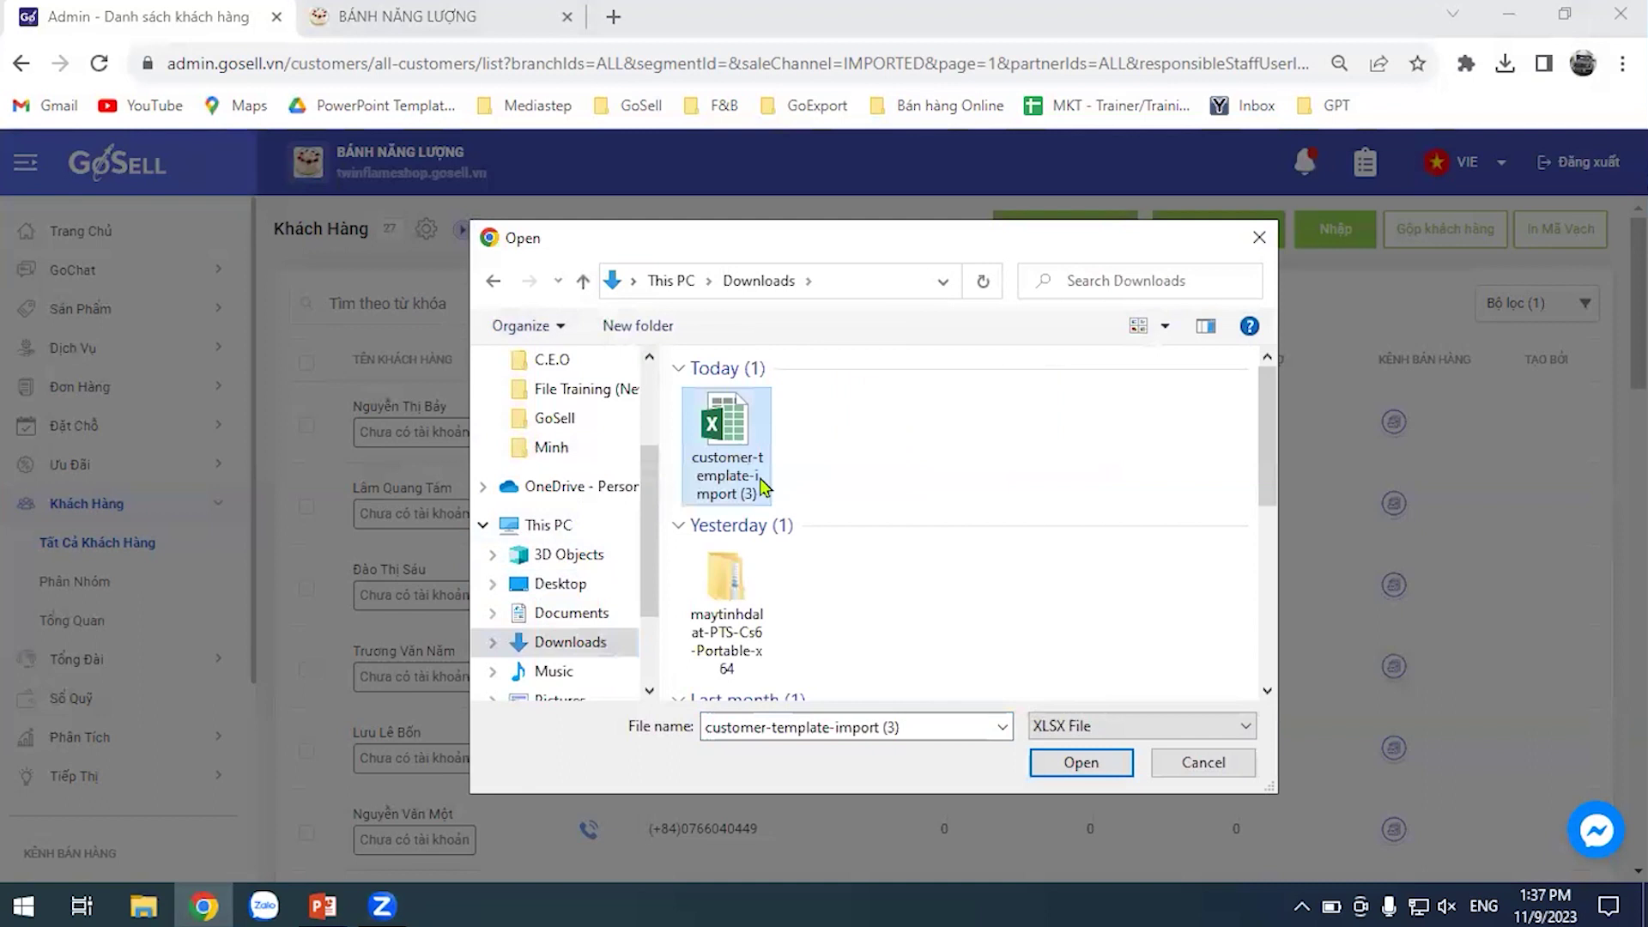
{"action": "left_click", "coordinate": [1074, 764]}
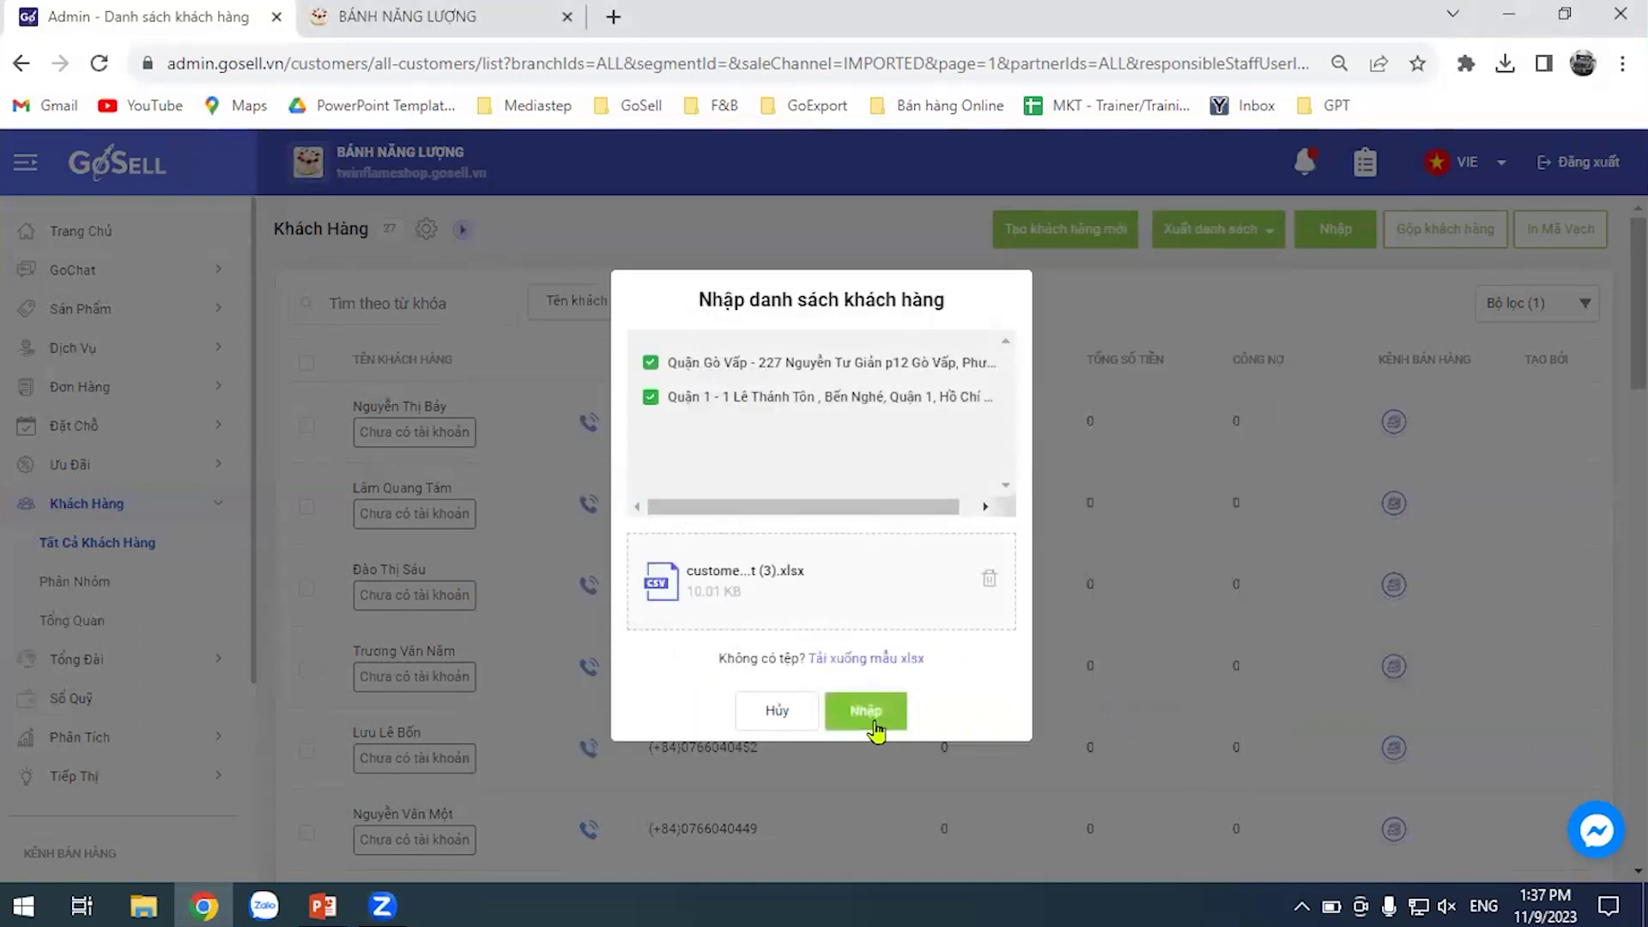
{"action": "left_click", "coordinate": [850, 712]}
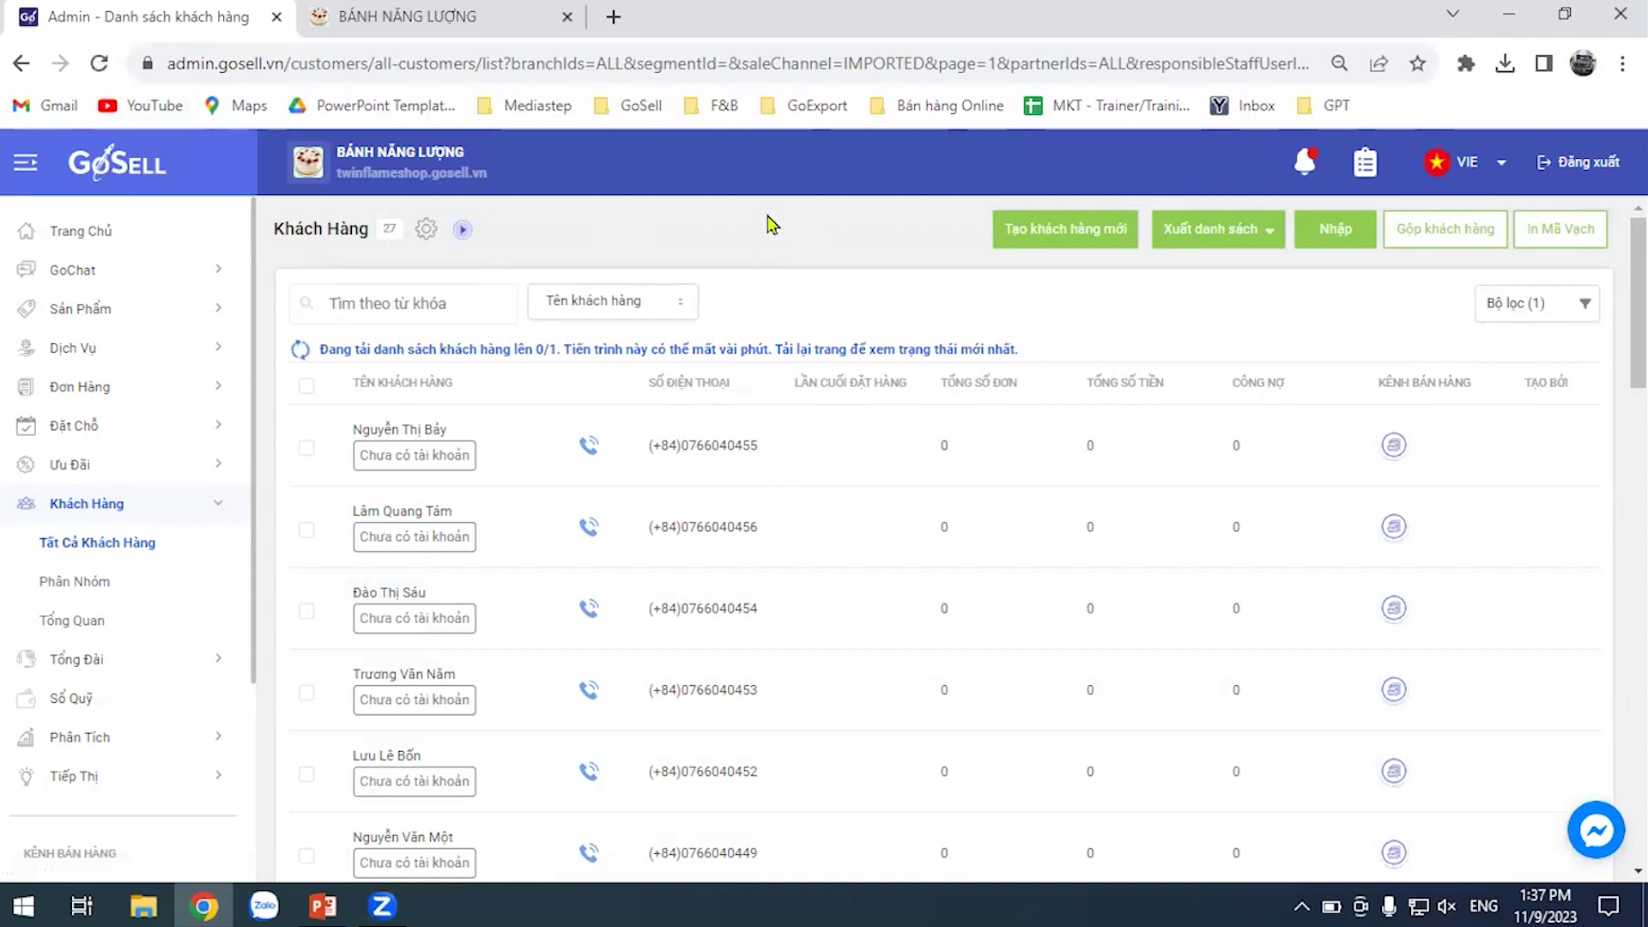
Reload the Khách Hàng list so it shows 28 customers, the student first
{"action": "left_click", "coordinate": [99, 63]}
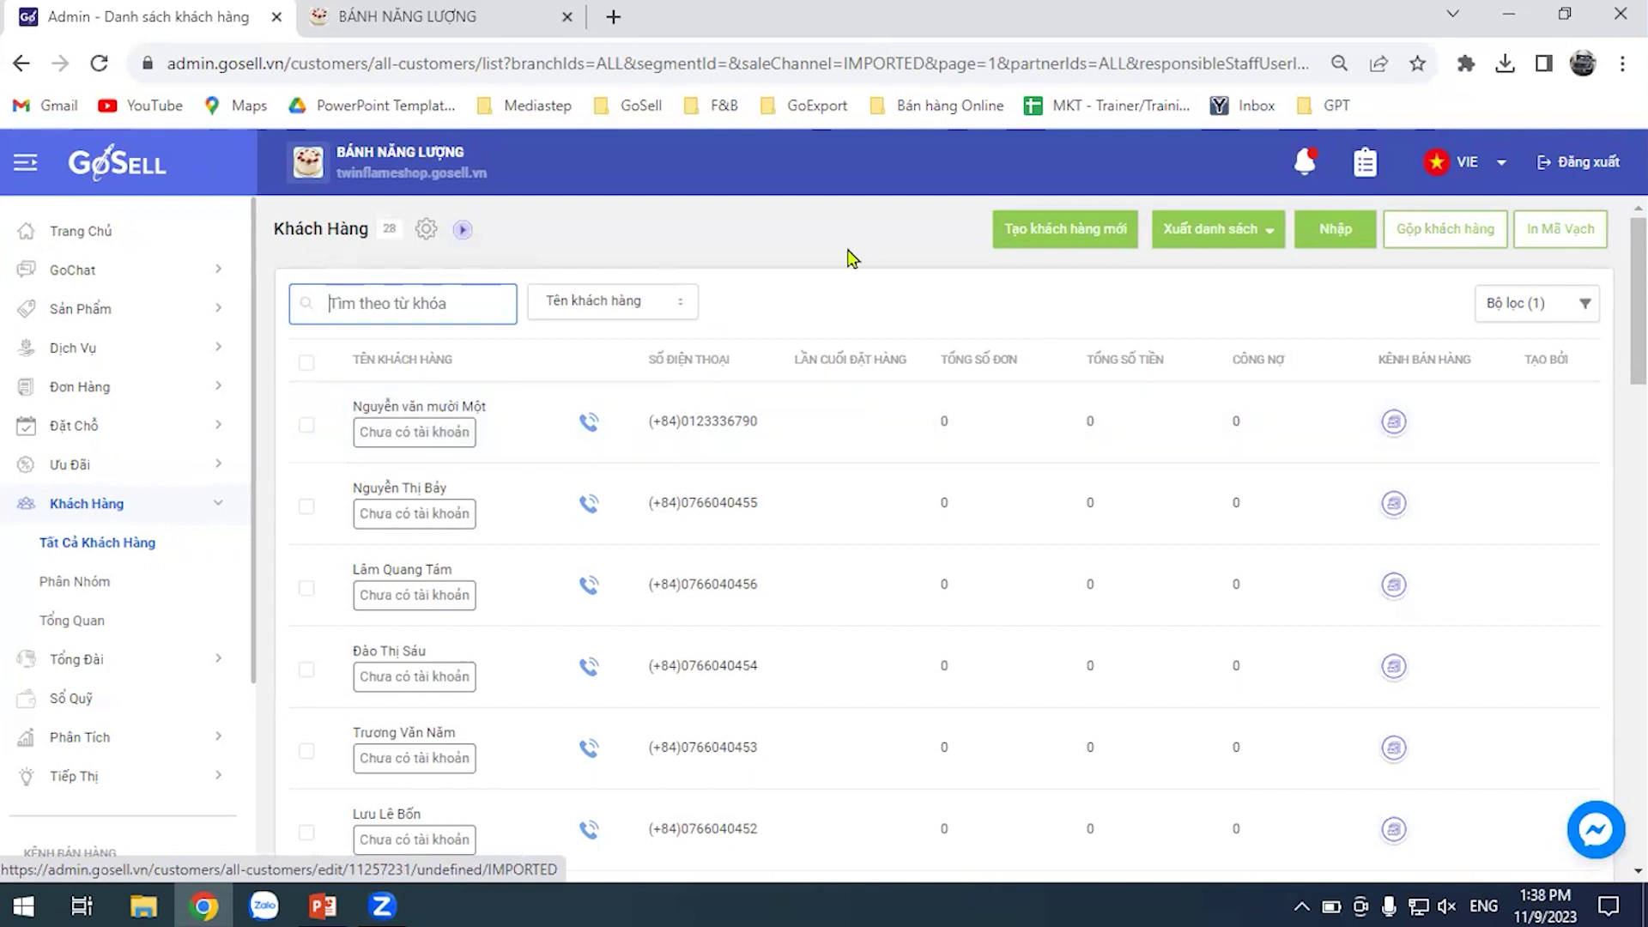
{"action": "left_click", "coordinate": [798, 257]}
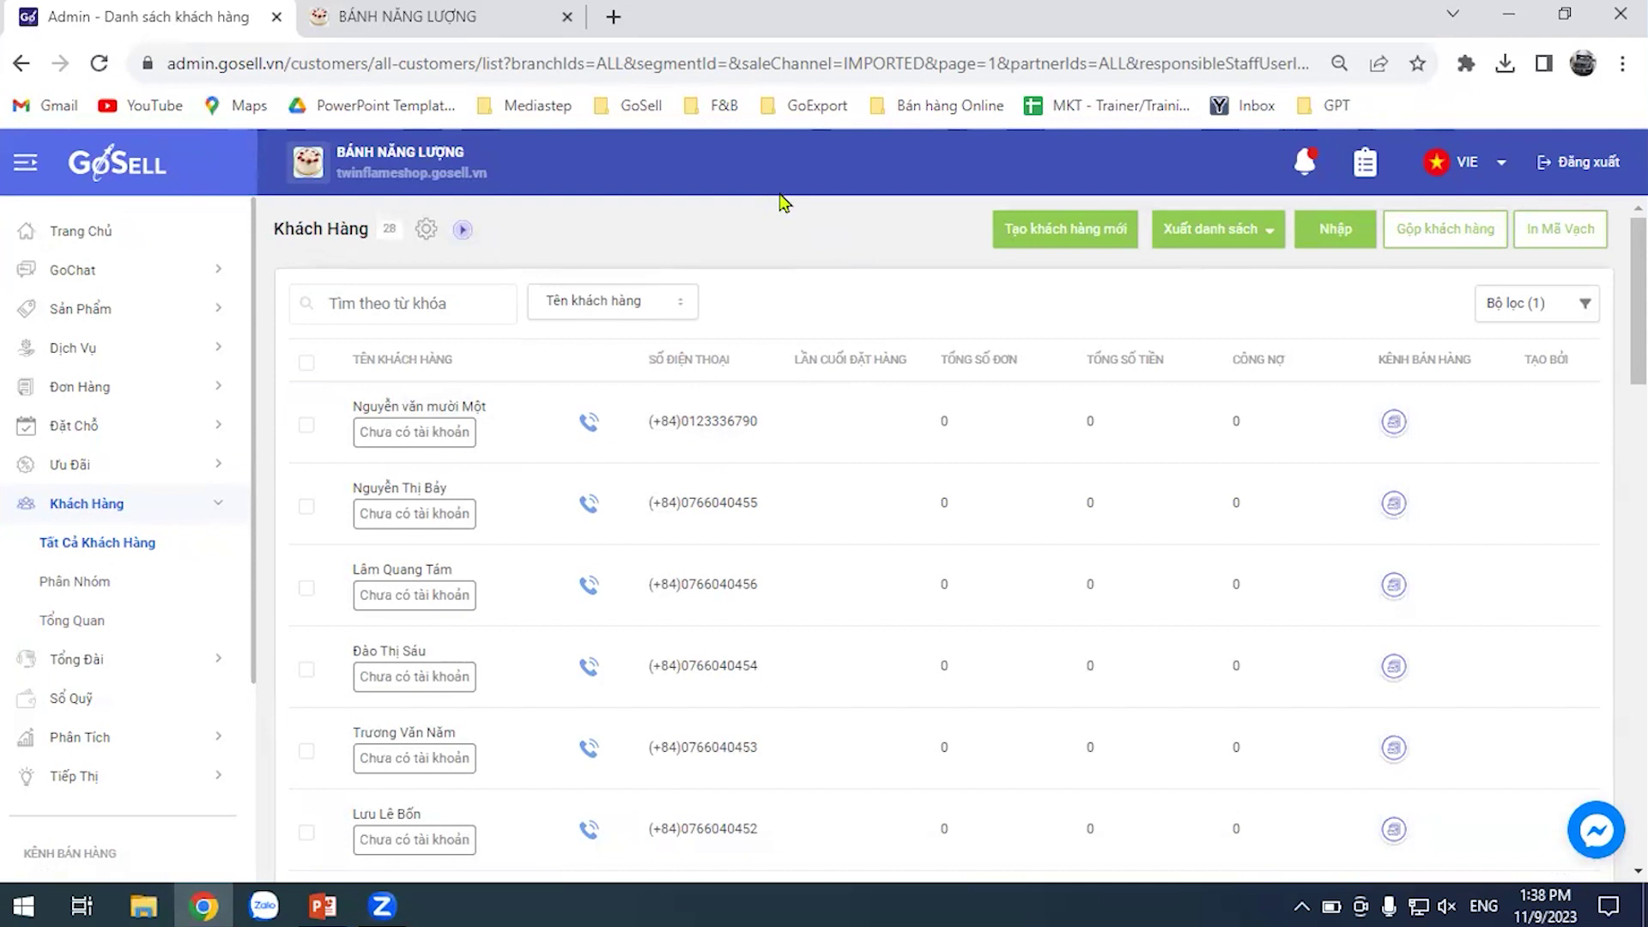
Open customer-template-import (3) from the Downloads folder in Excel
{"action": "left_click", "coordinate": [141, 905]}
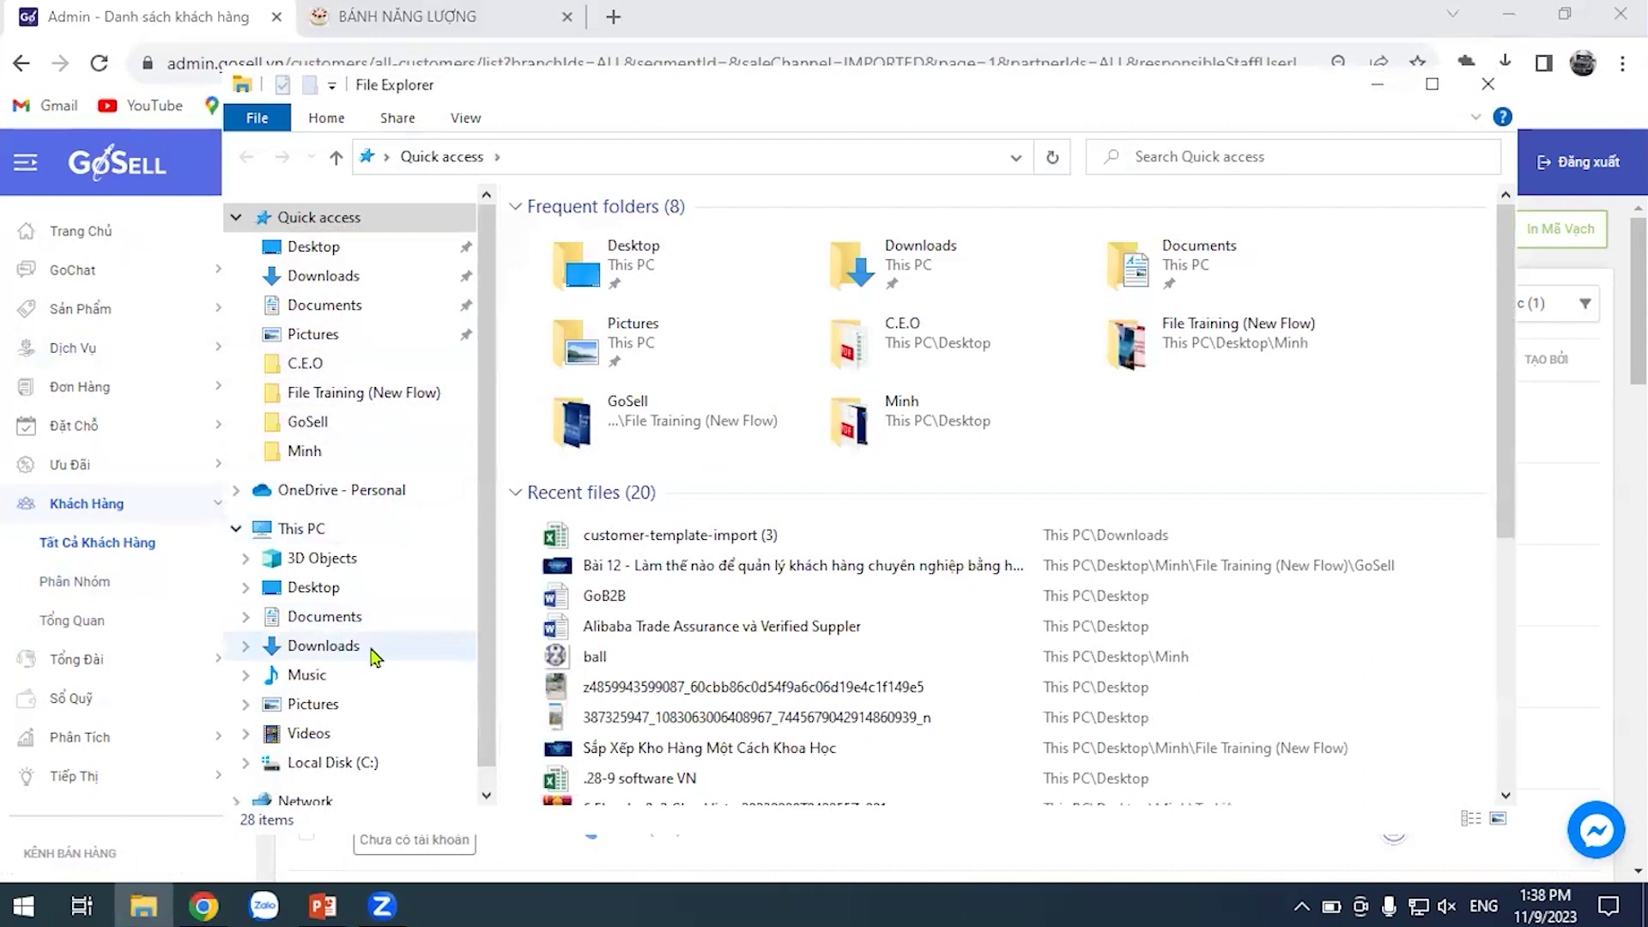
{"action": "left_click", "coordinate": [371, 650]}
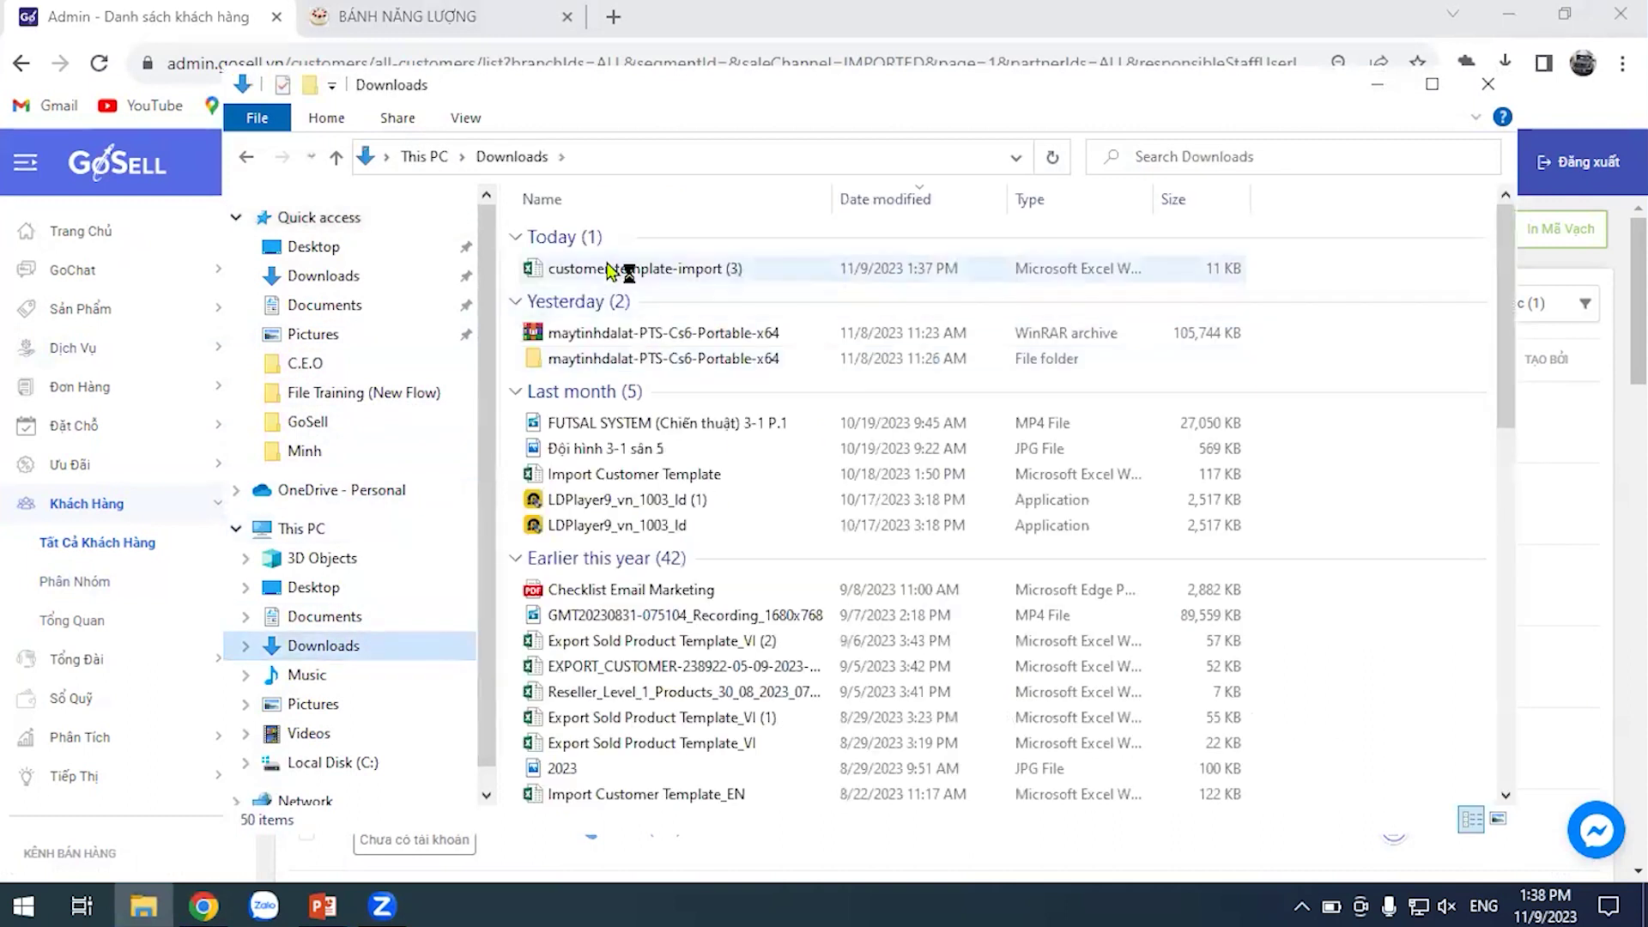
{"action": "left_click", "coordinate": [626, 267]}
{"action": "key", "text": "Return"}
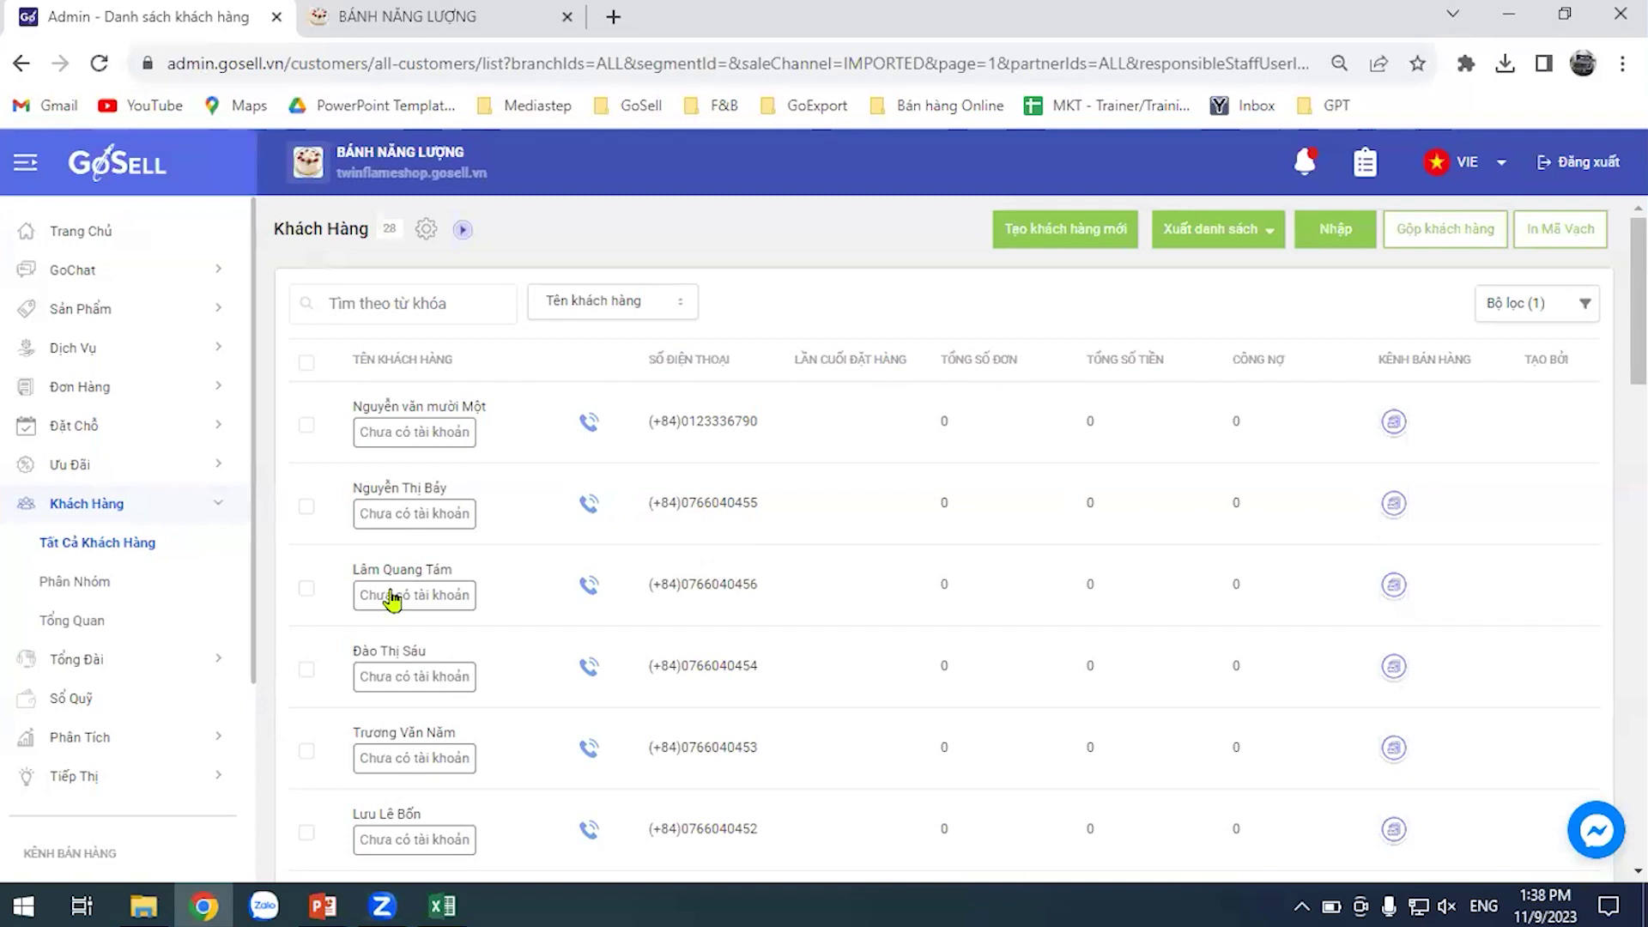
{"action": "left_click", "coordinate": [442, 905]}
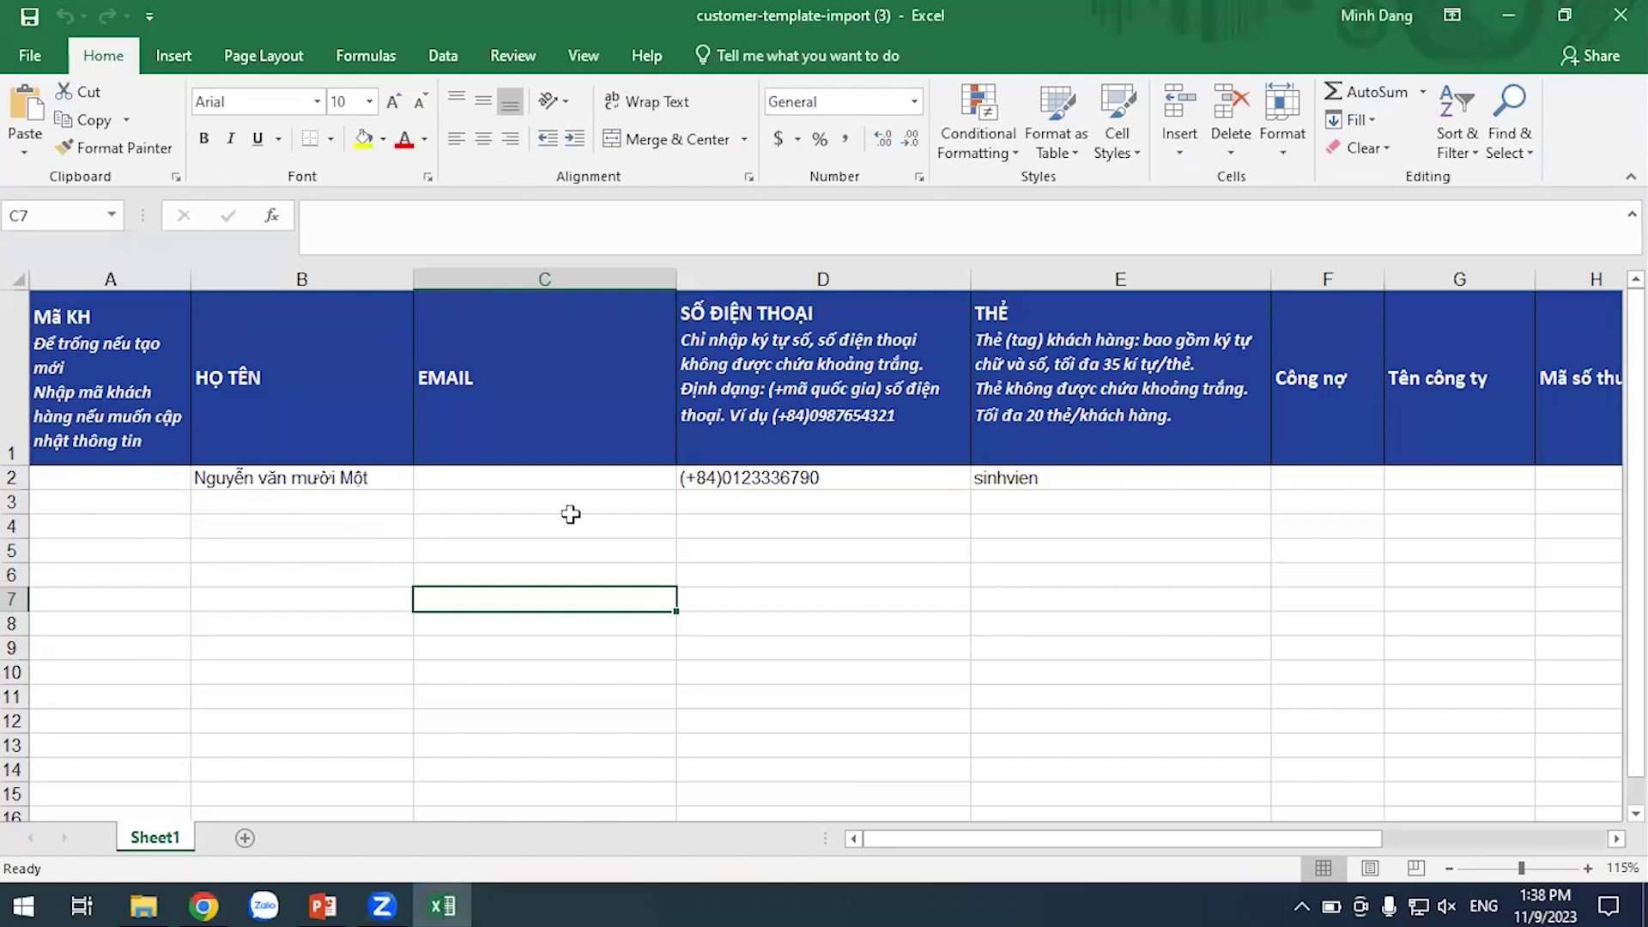
Copy B2:E2 and paste it as values only into B5
{"action": "left_click", "coordinate": [373, 477]}
{"action": "left_click_drag", "start_coordinate": [257, 478], "coordinate": [982, 481]}
{"action": "key", "text": "ctrl+c"}
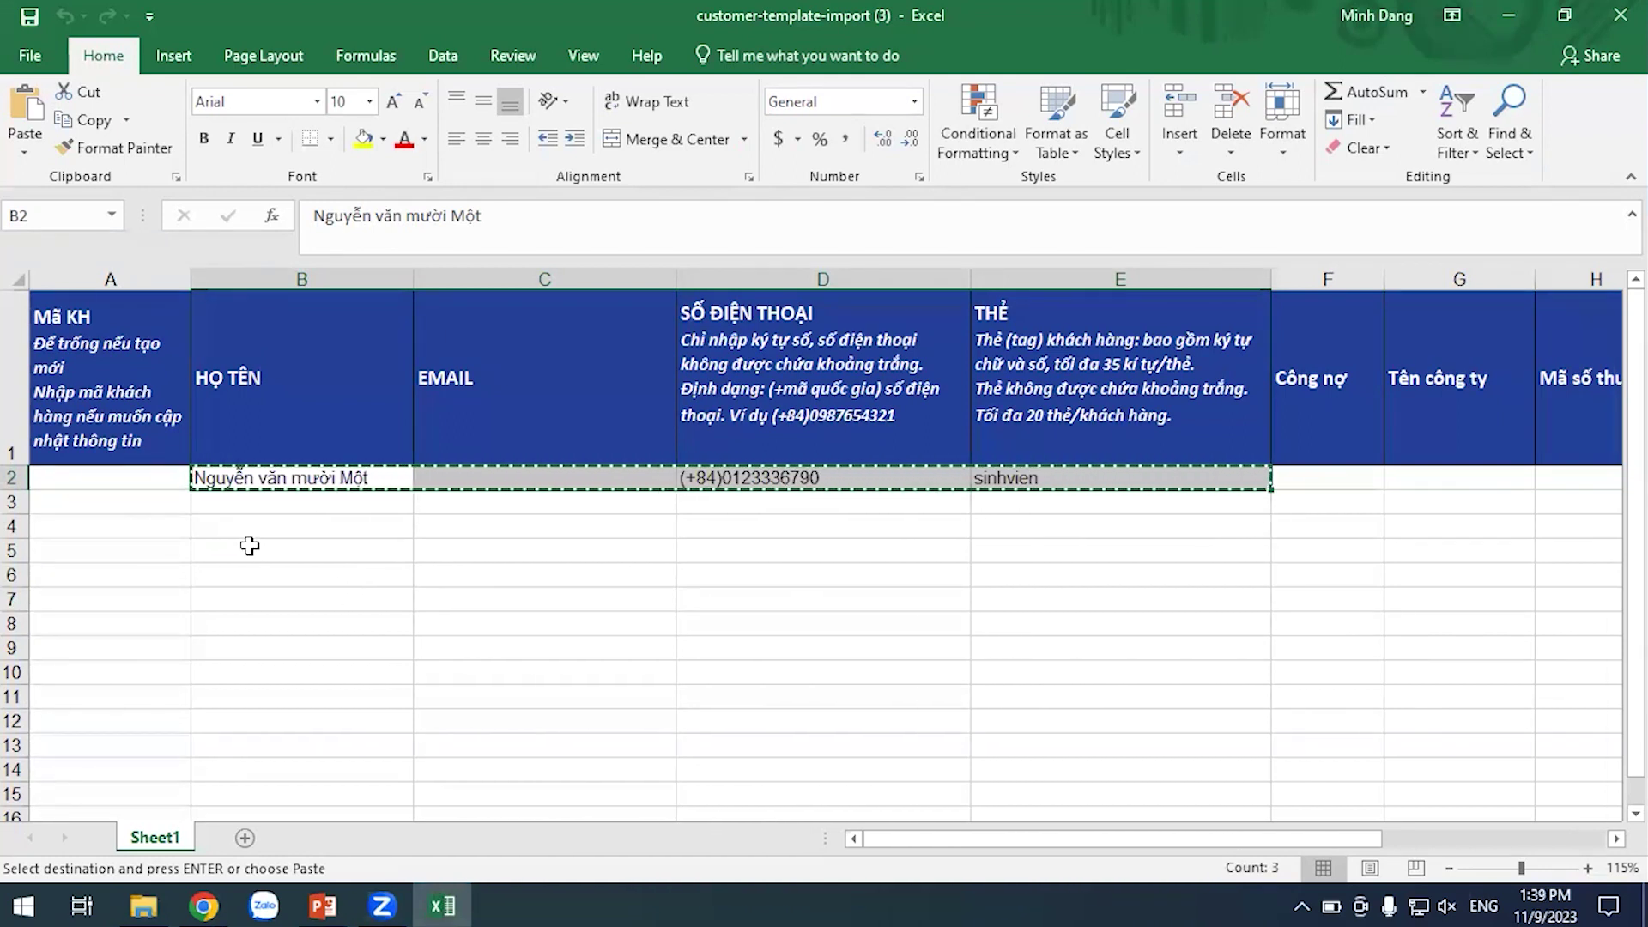
{"action": "left_click", "coordinate": [249, 546]}
{"action": "right_click", "coordinate": [251, 553]}
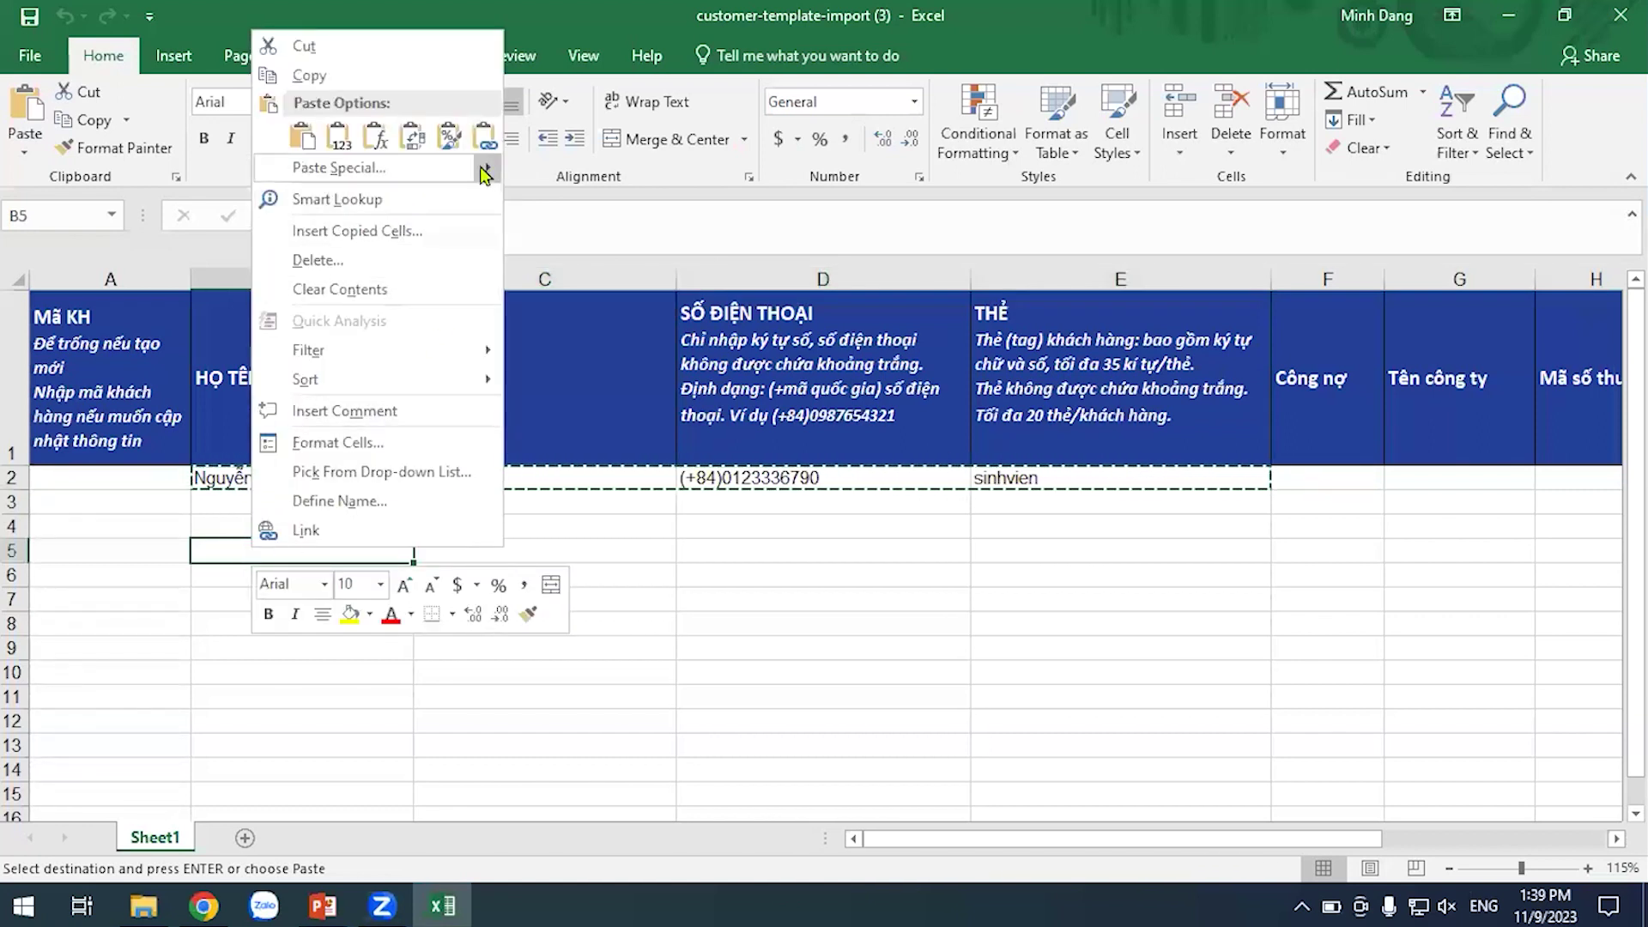
{"action": "mouse_move", "coordinate": [490, 174]}
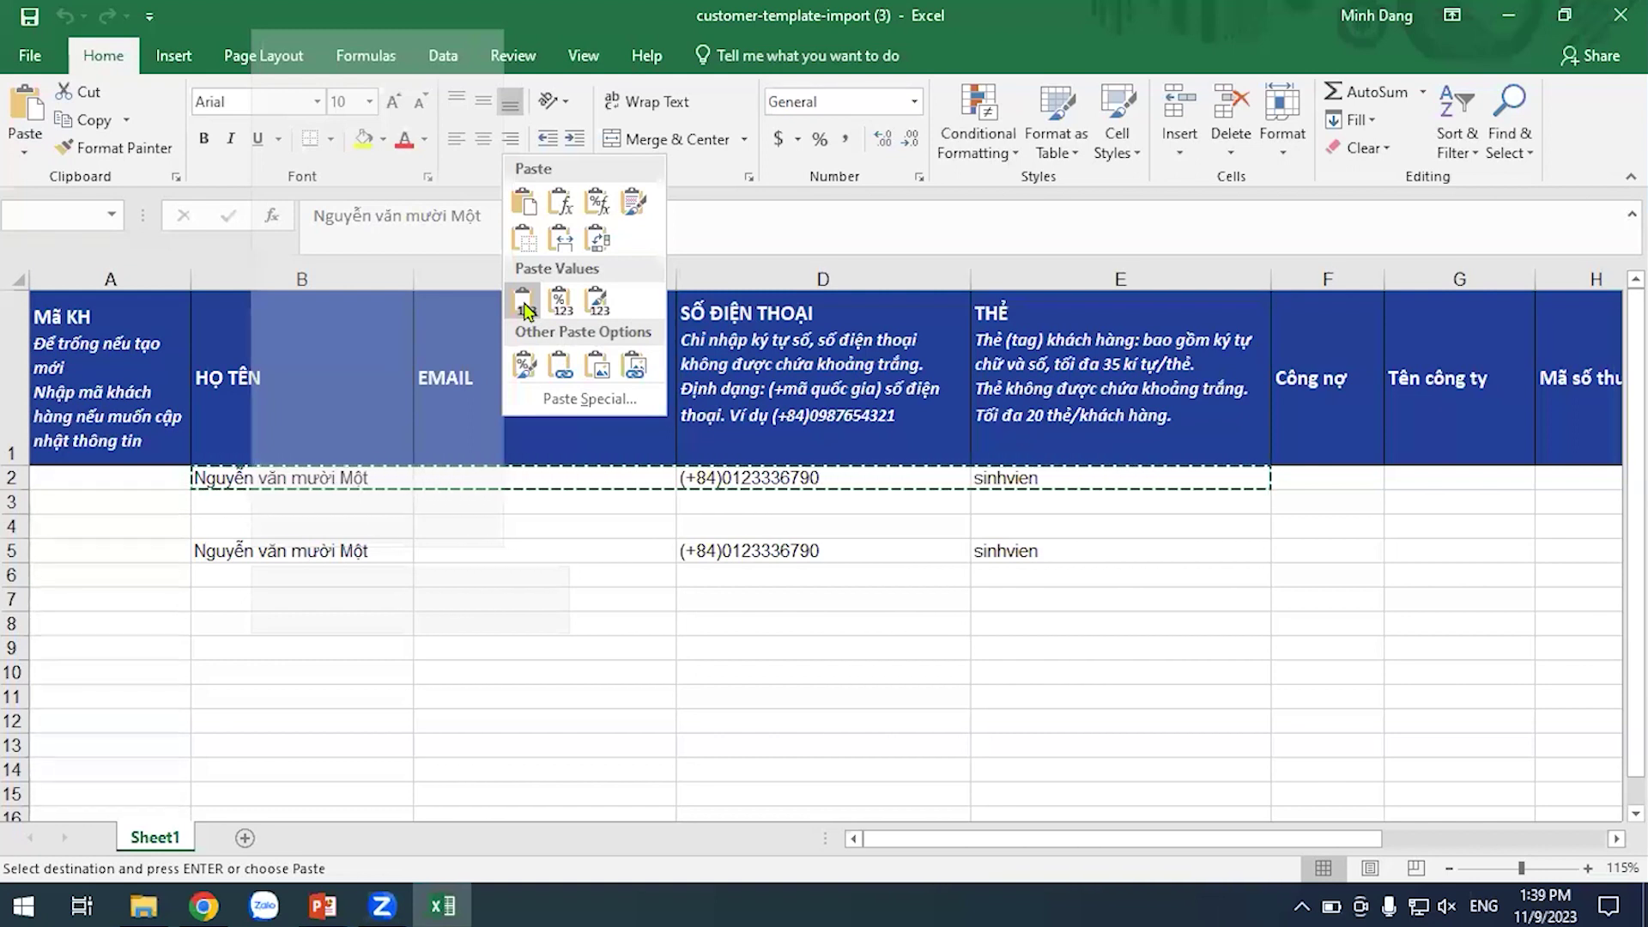
{"action": "left_click", "coordinate": [523, 302]}
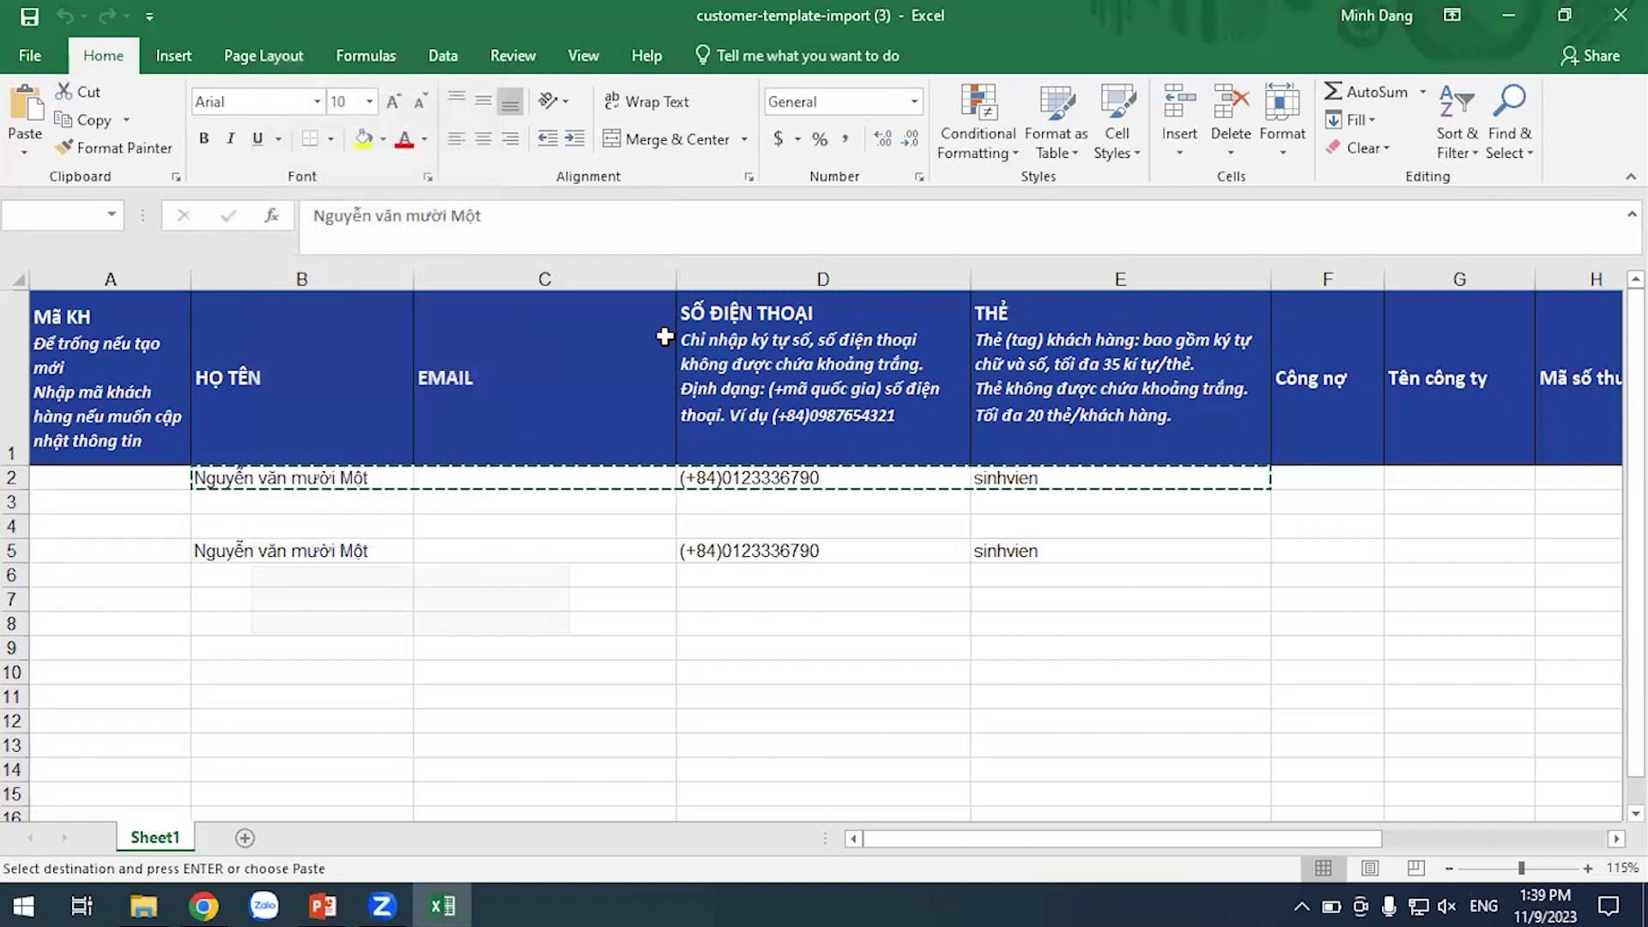
Review the pasted row and the HỌ TÊN and SỐ ĐIỆN THOẠI columns, then close the workbook
{"action": "left_click", "coordinate": [1036, 686]}
{"action": "left_click_drag", "start_coordinate": [330, 557], "coordinate": [1107, 549]}
{"action": "left_click", "coordinate": [391, 559]}
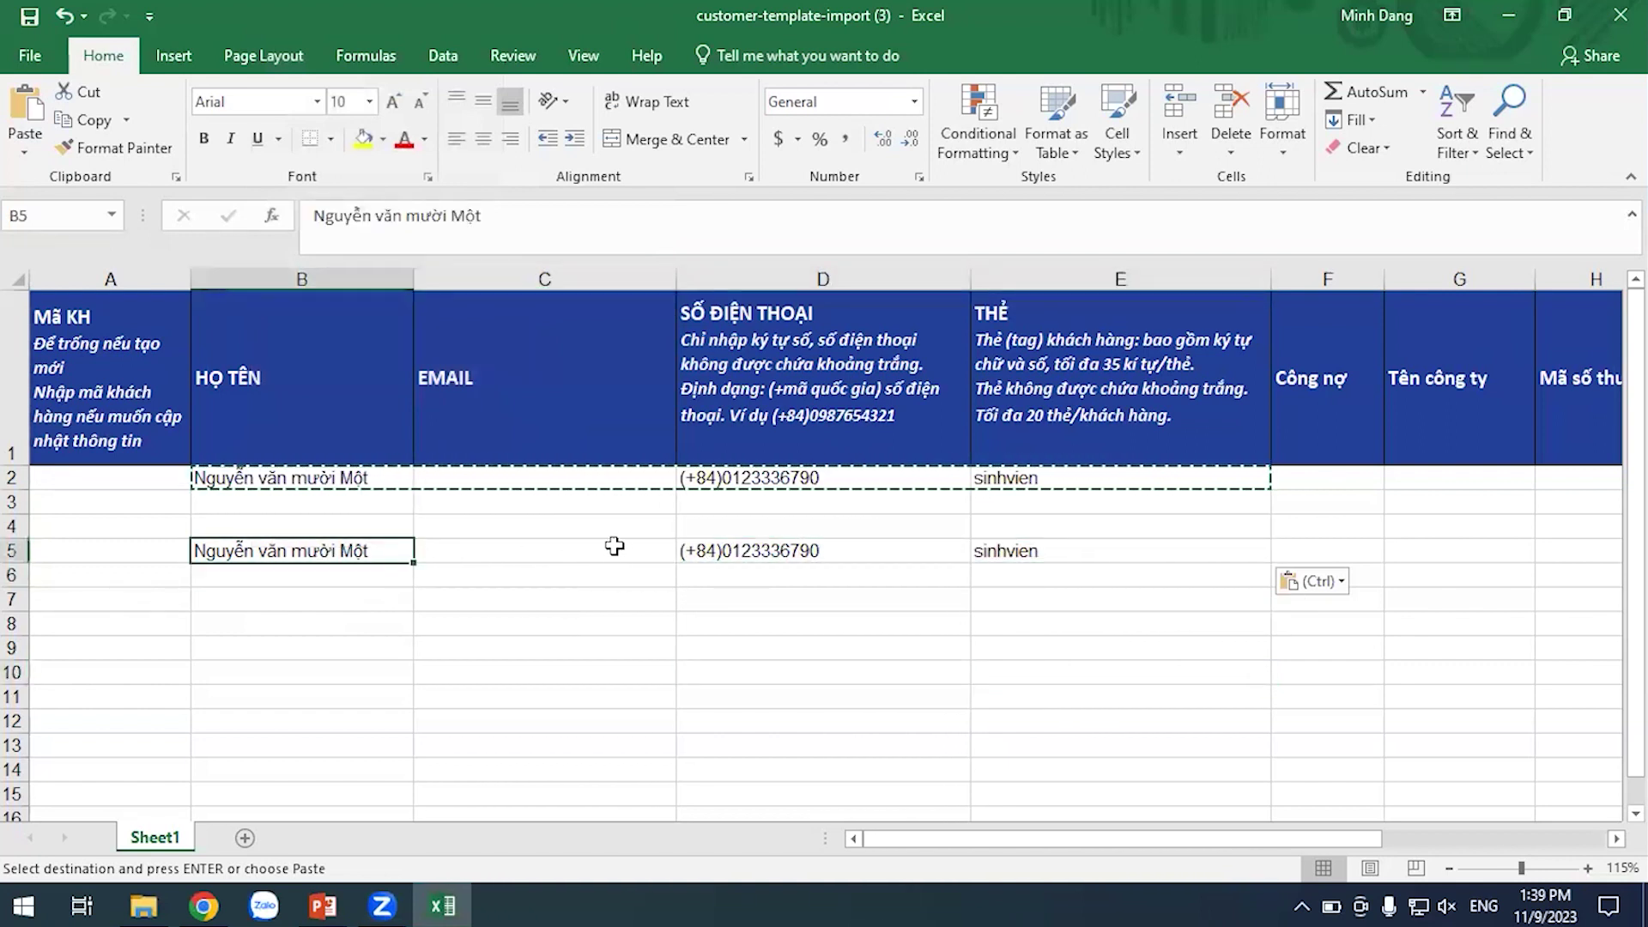
{"action": "left_click", "coordinate": [899, 729]}
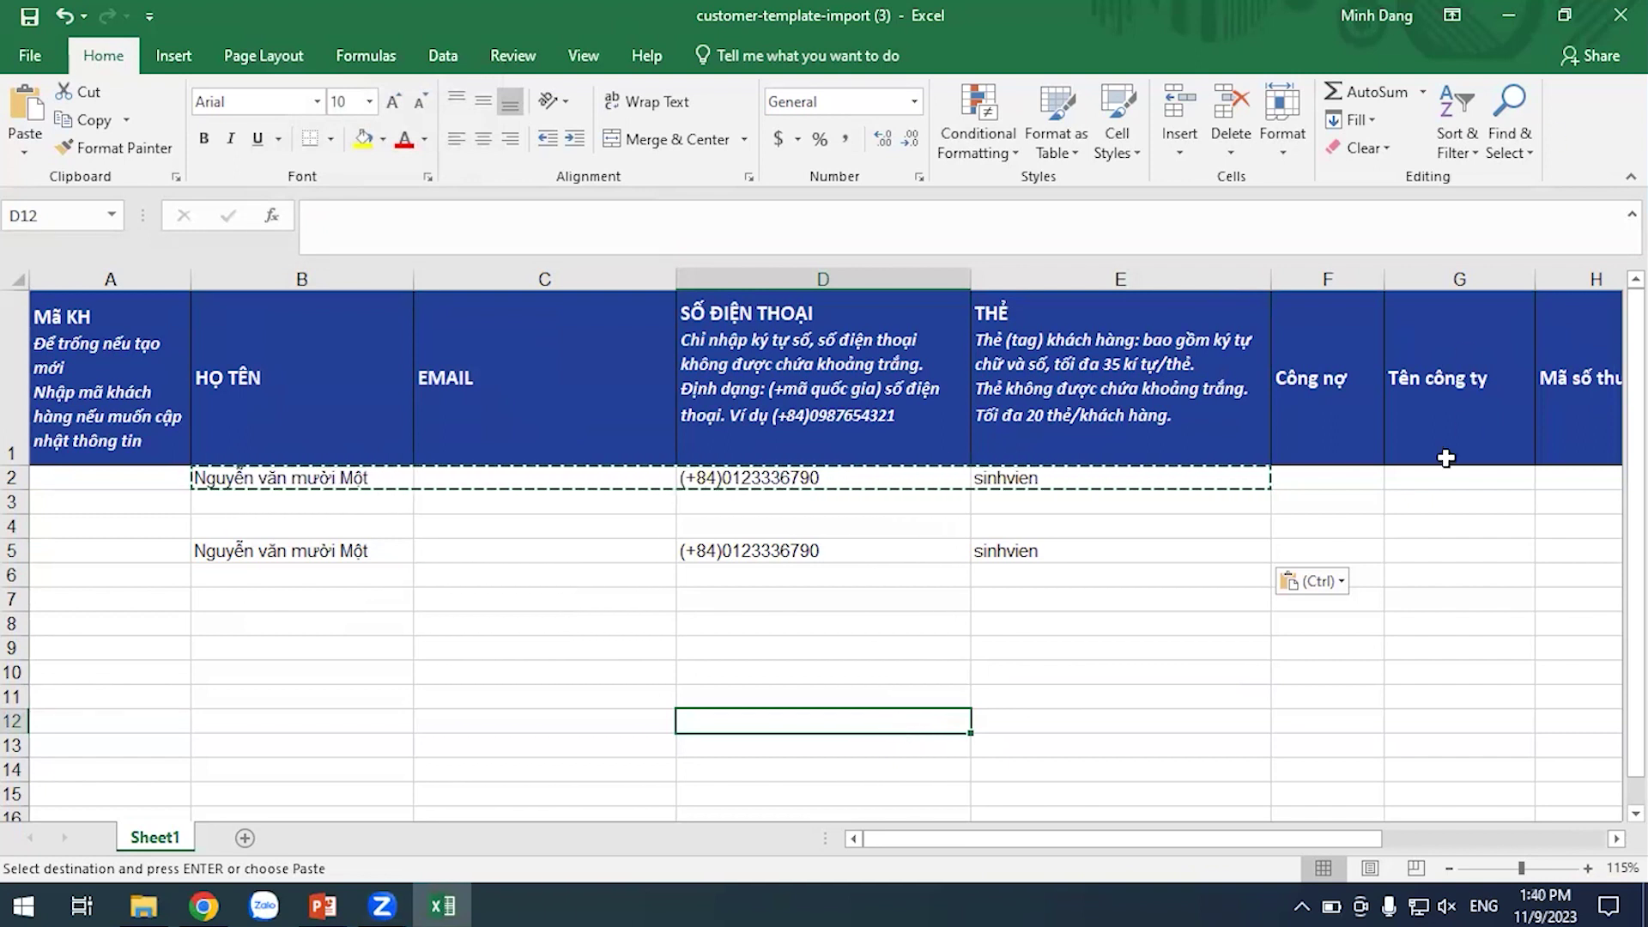
{"action": "left_click", "coordinate": [1125, 674]}
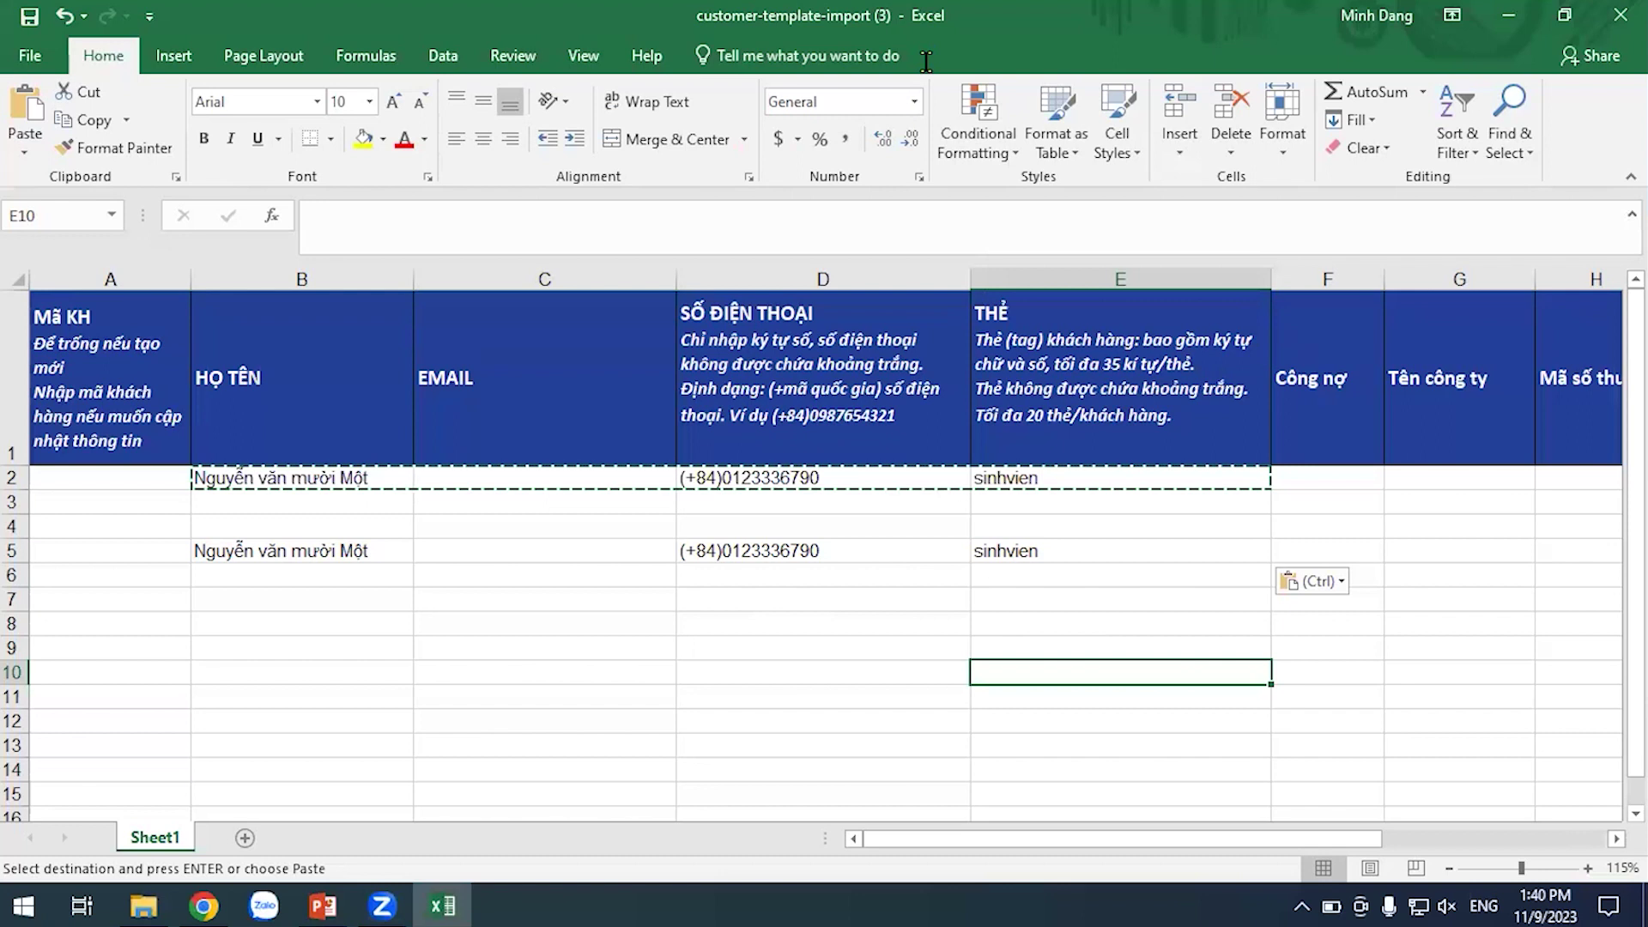
{"action": "left_click", "coordinate": [319, 279]}
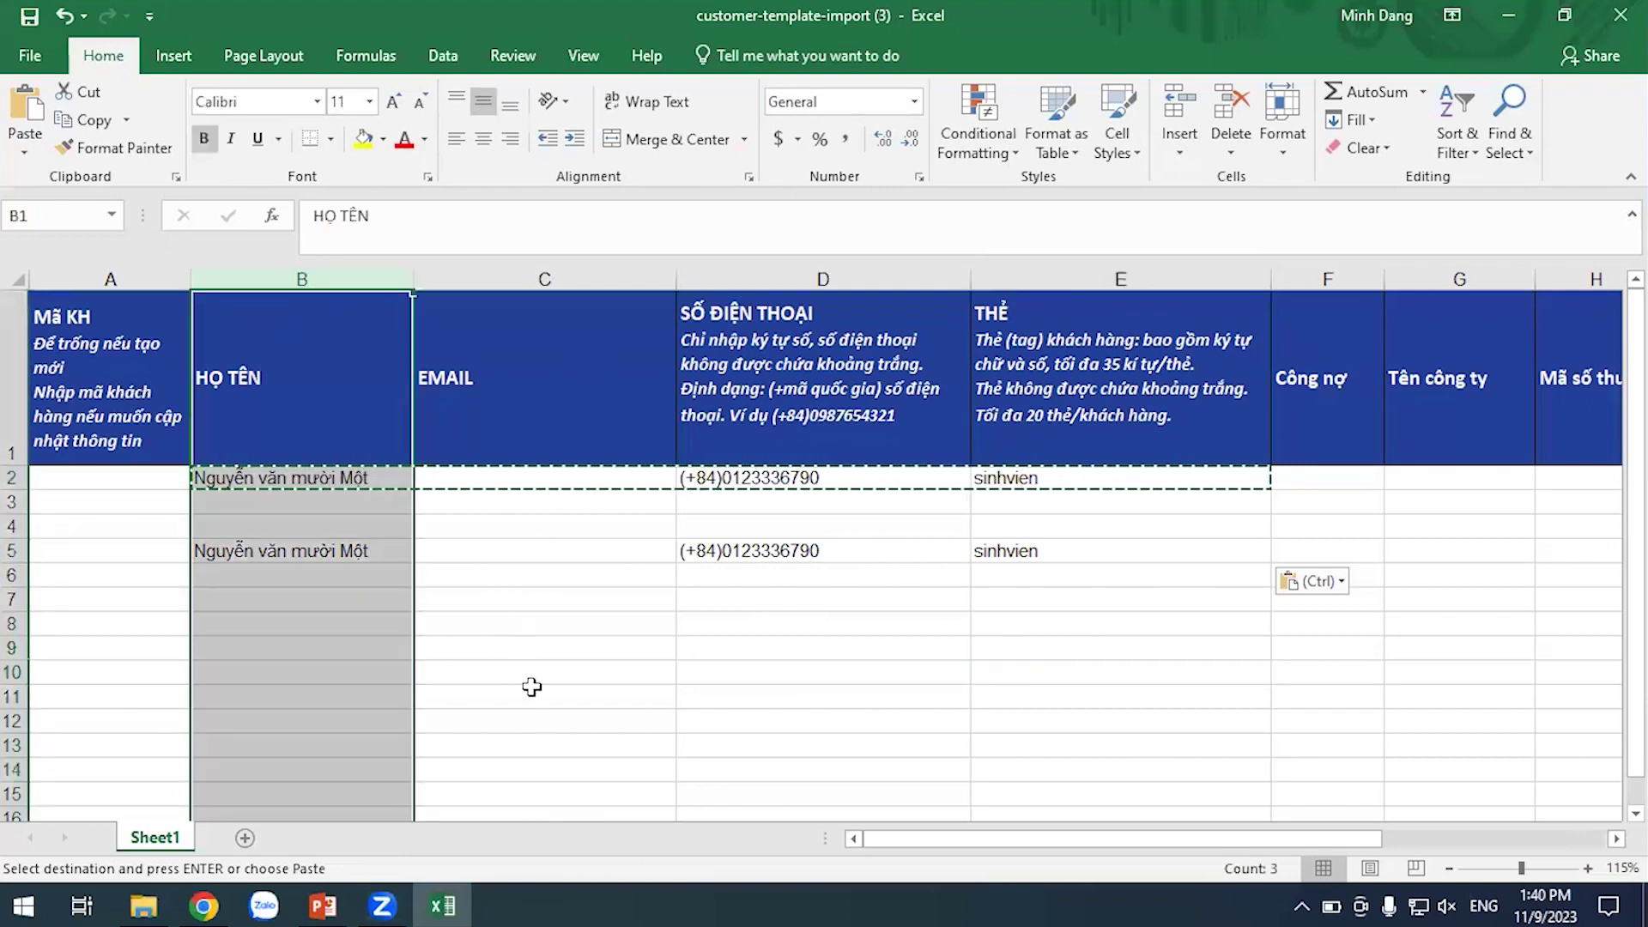
{"action": "left_click", "coordinate": [533, 686]}
{"action": "left_click", "coordinate": [338, 279]}
{"action": "left_click", "coordinate": [867, 283]}
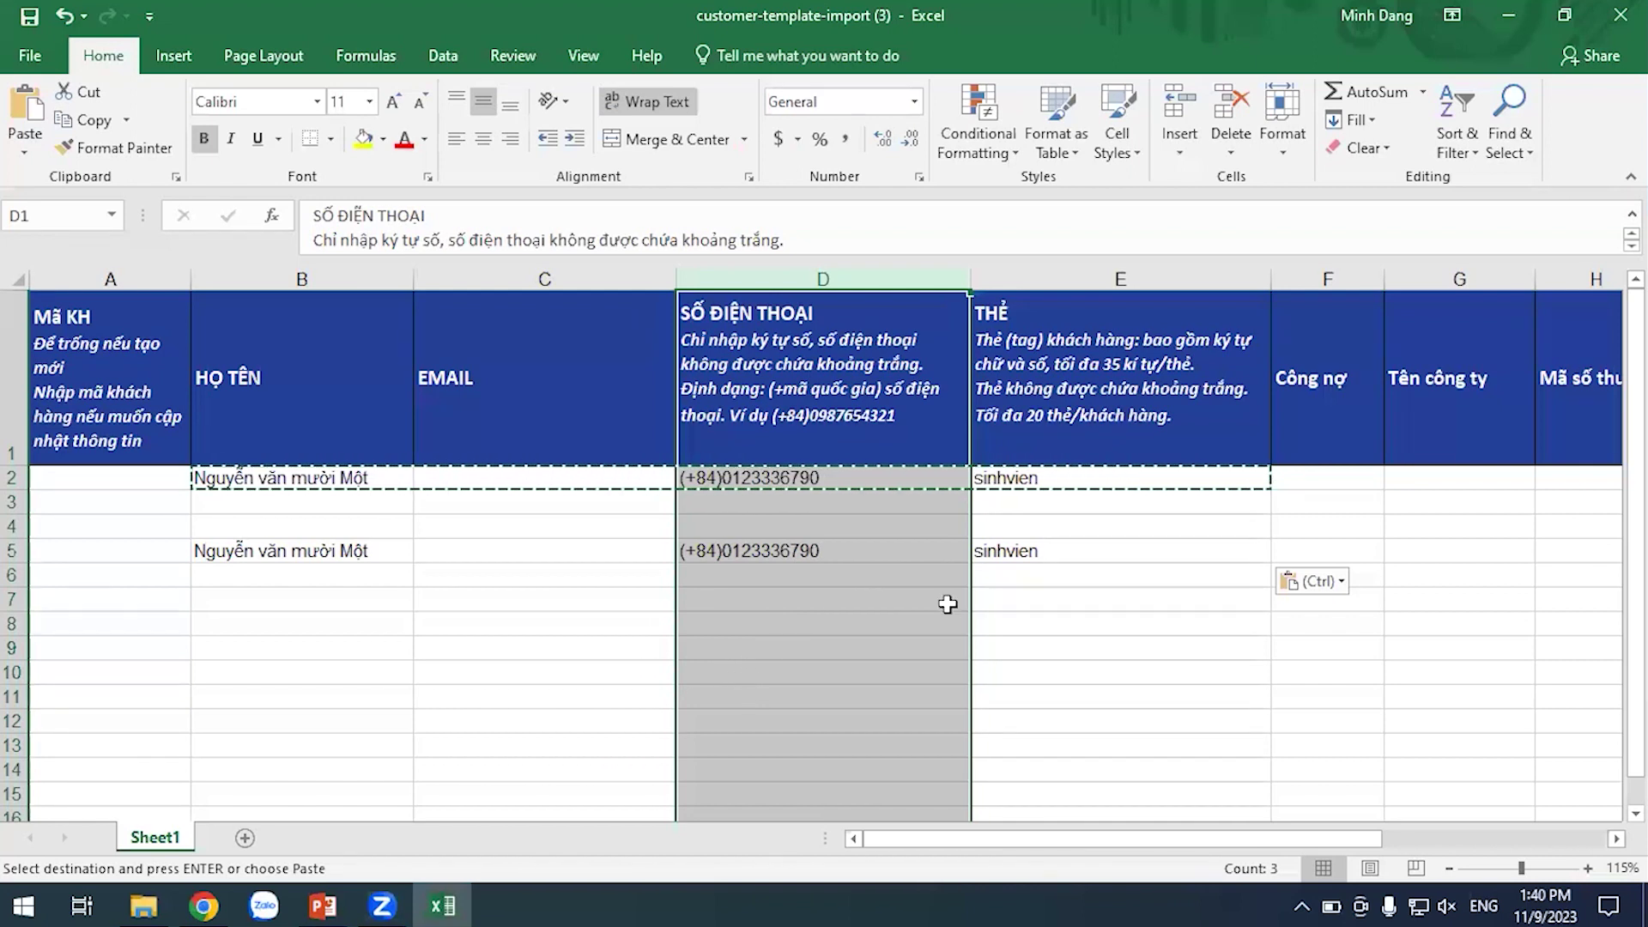
{"action": "left_click", "coordinate": [613, 601]}
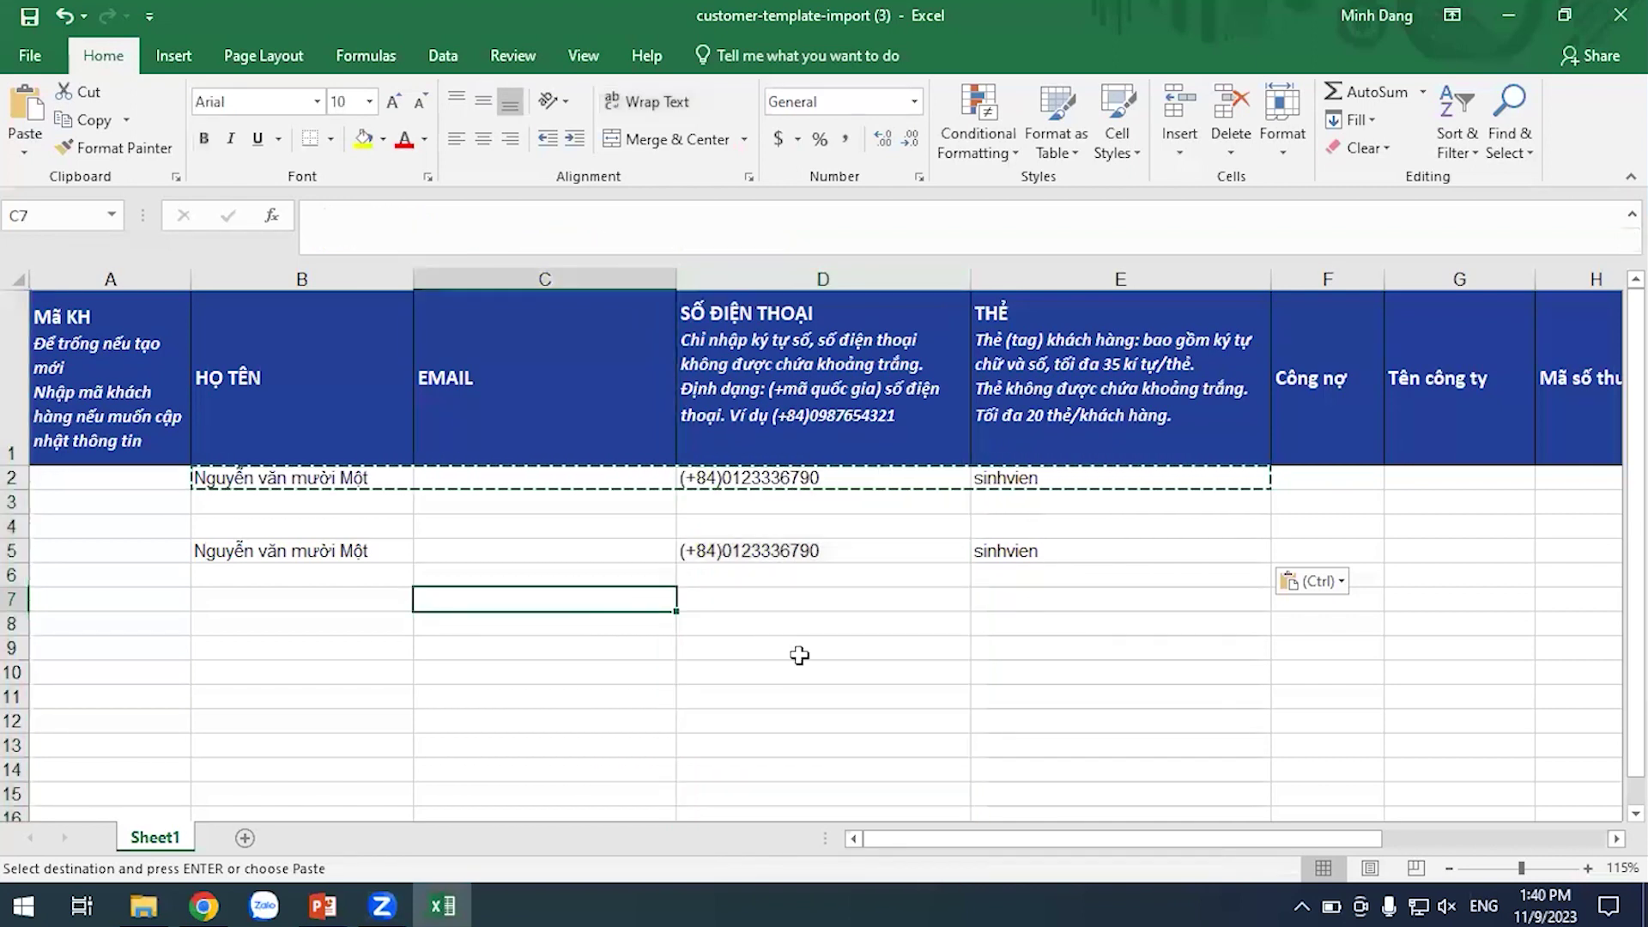
{"action": "left_click", "coordinate": [799, 654]}
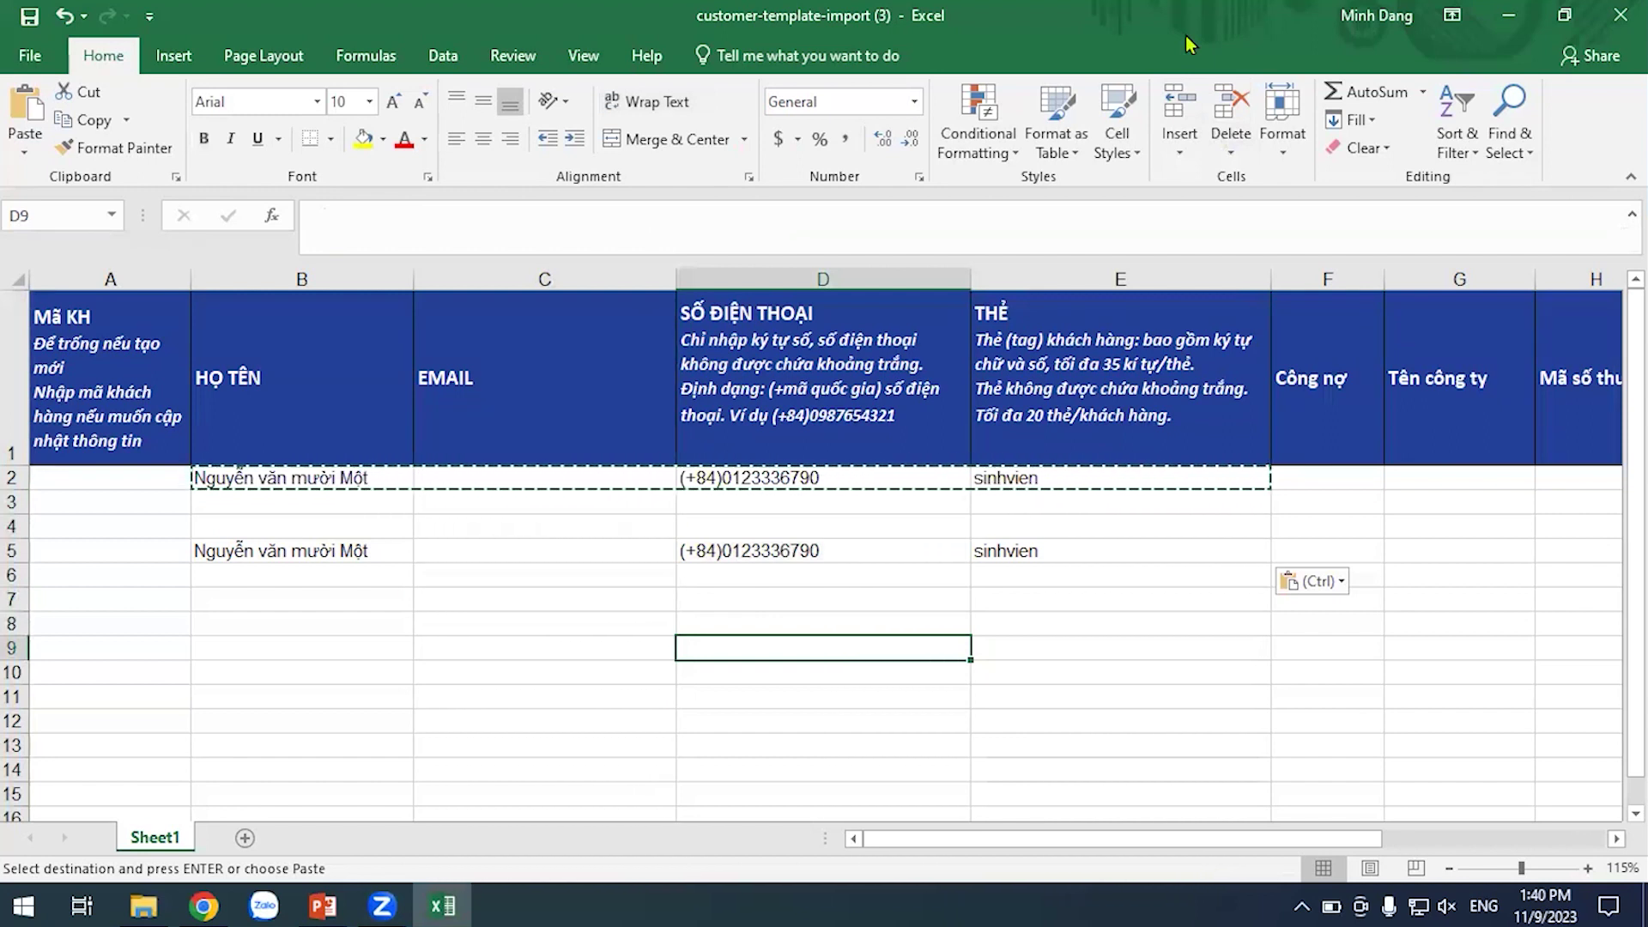
{"action": "left_click", "coordinate": [1620, 14]}
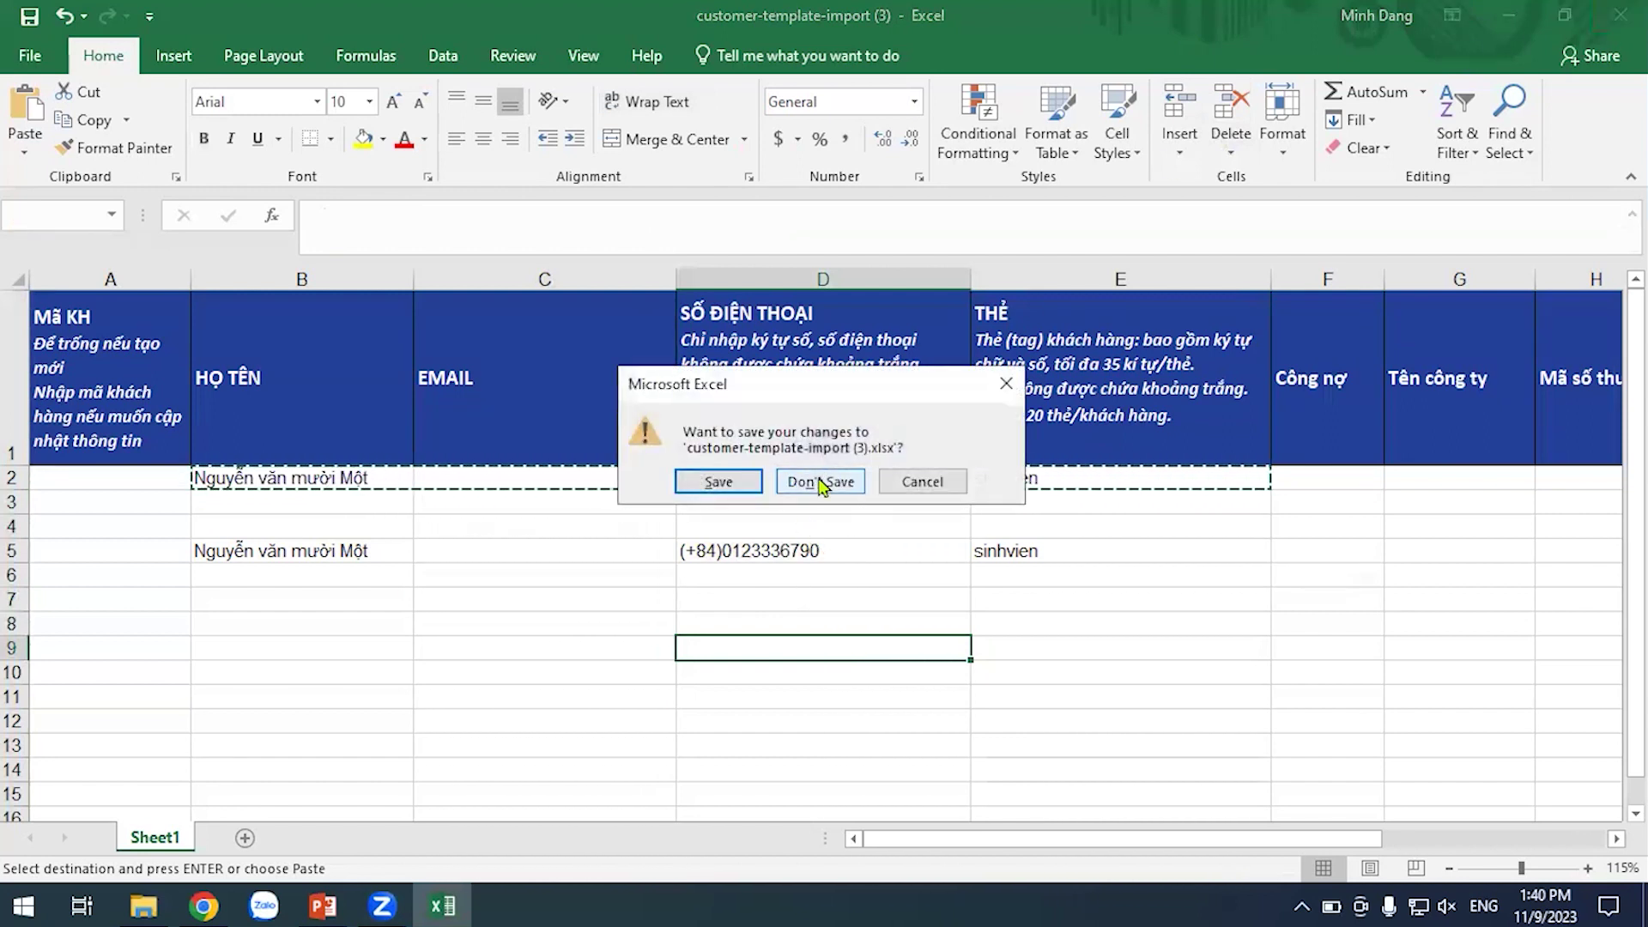
Discard the spreadsheet changes and review the imported customer's phone number and sinhvien tag
{"action": "left_click", "coordinate": [819, 482]}
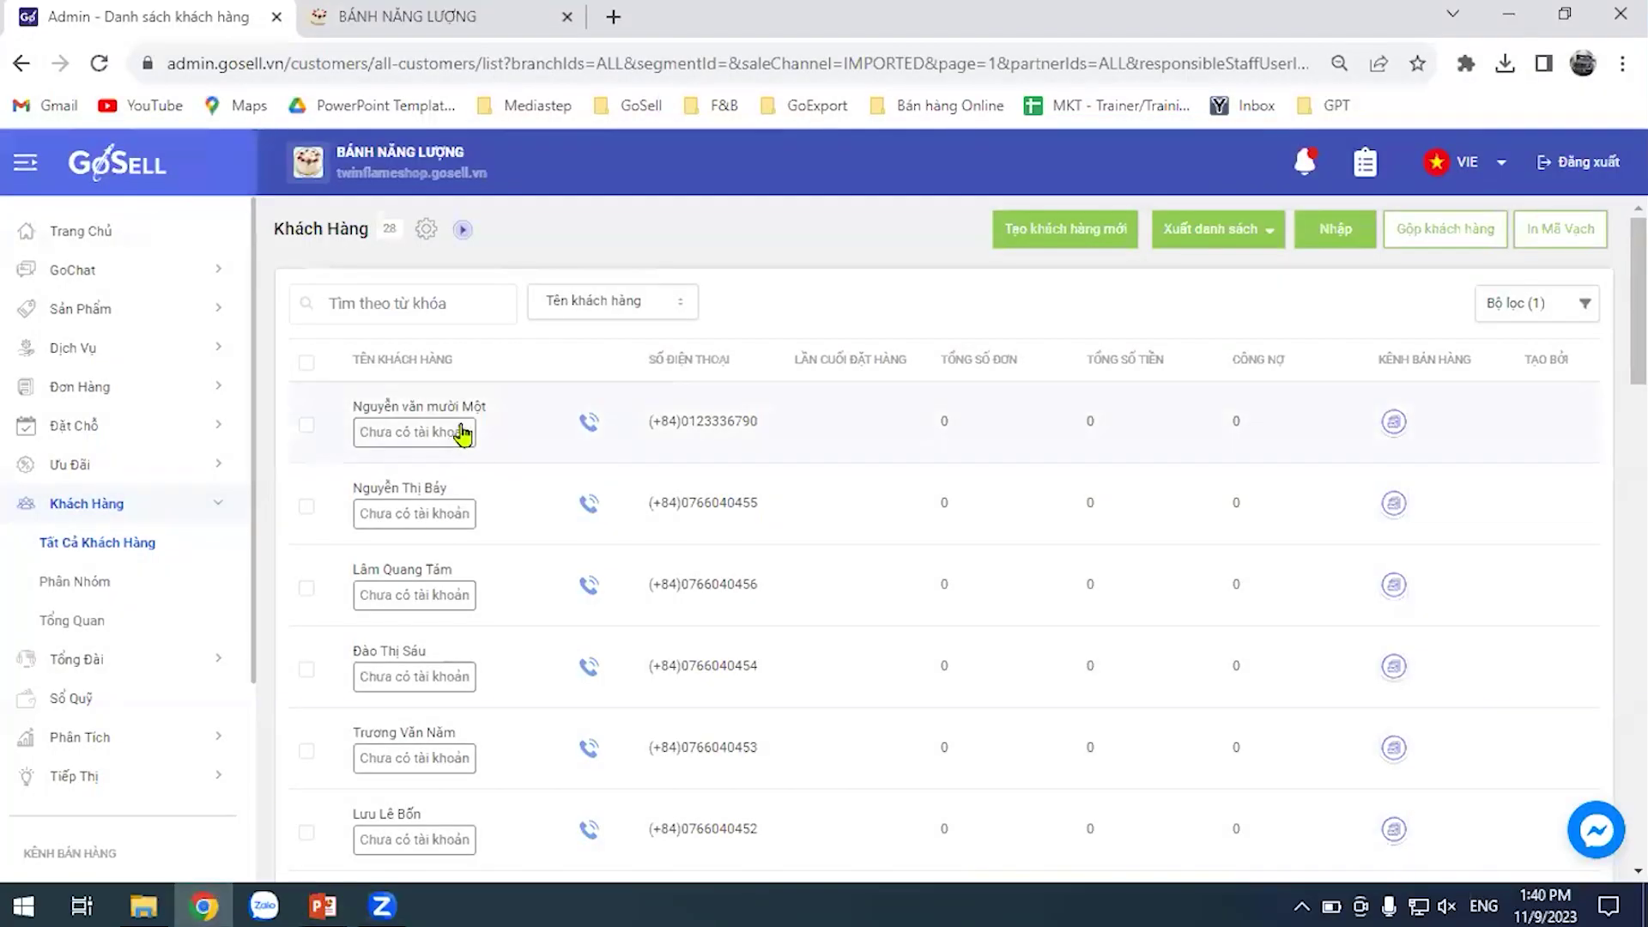
{"action": "left_click", "coordinate": [467, 408]}
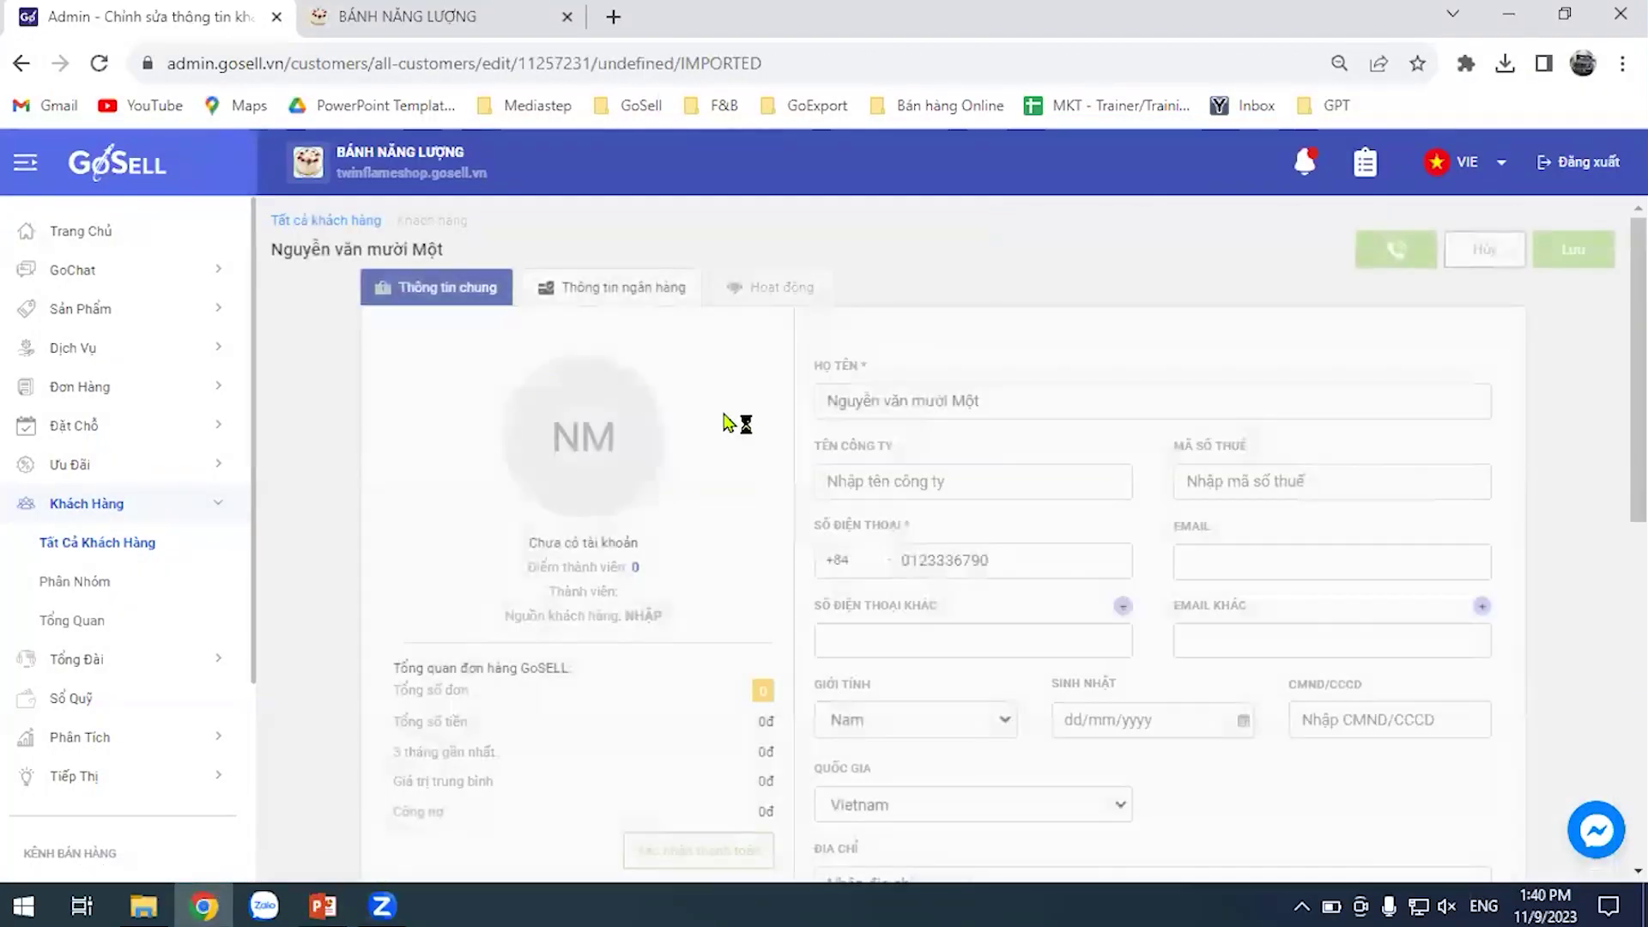
{"action": "scroll", "coordinate": [790, 373], "scroll_direction": "down", "scroll_amount": 4}
{"action": "scroll", "coordinate": [790, 374], "scroll_direction": "down", "scroll_amount": 3}
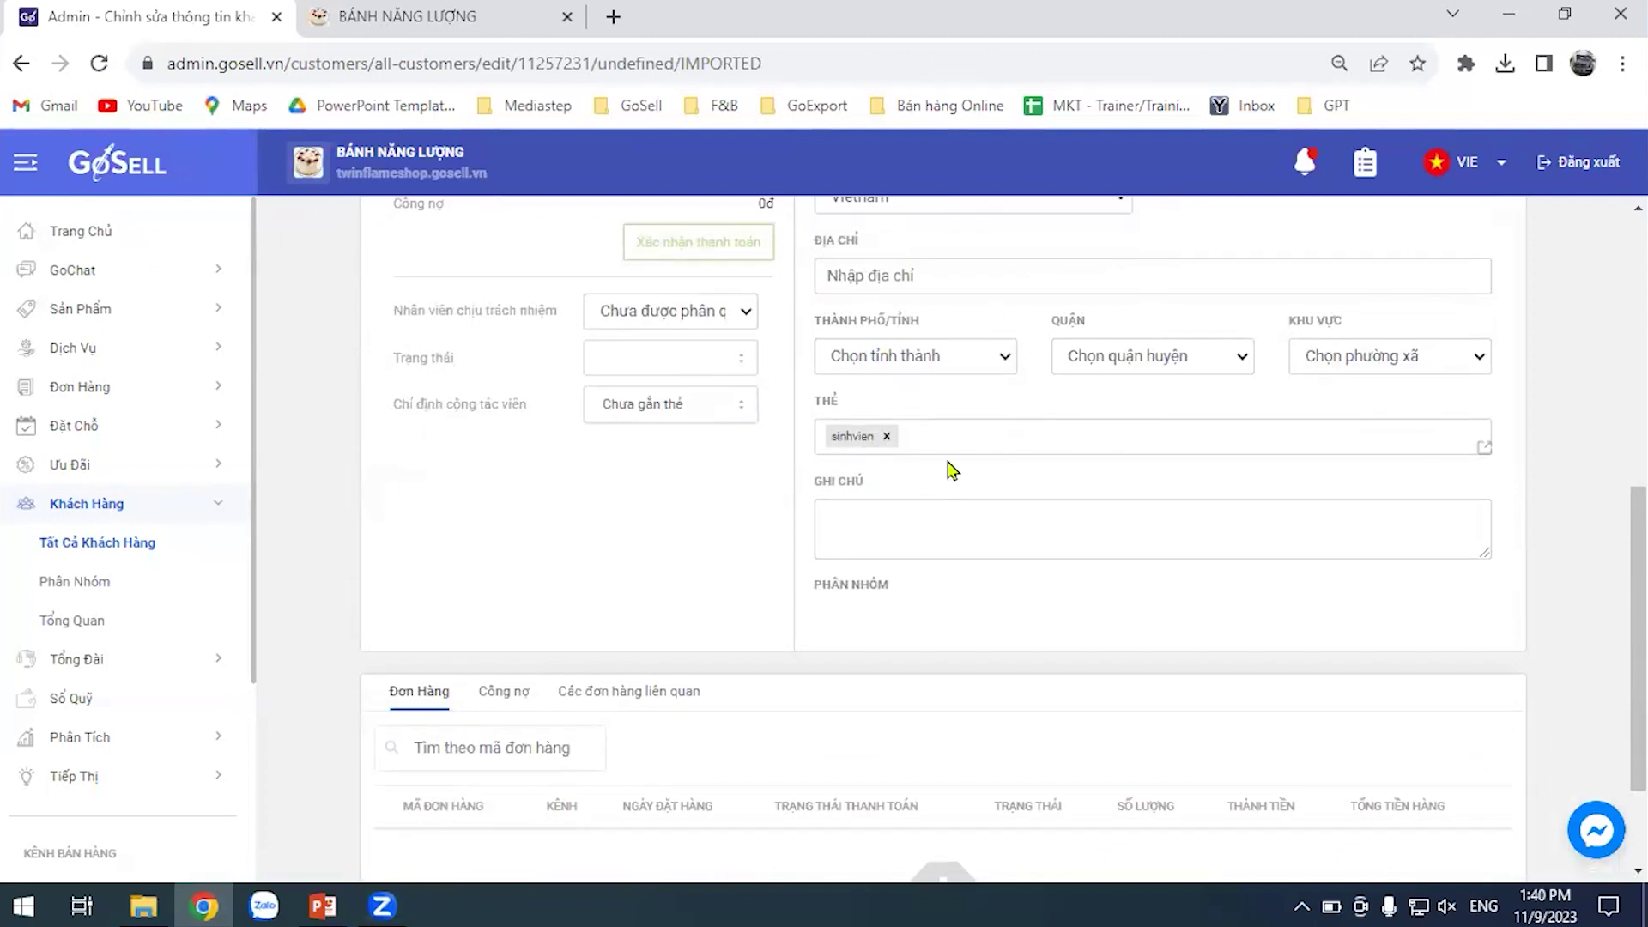
{"action": "left_click", "coordinate": [84, 588]}
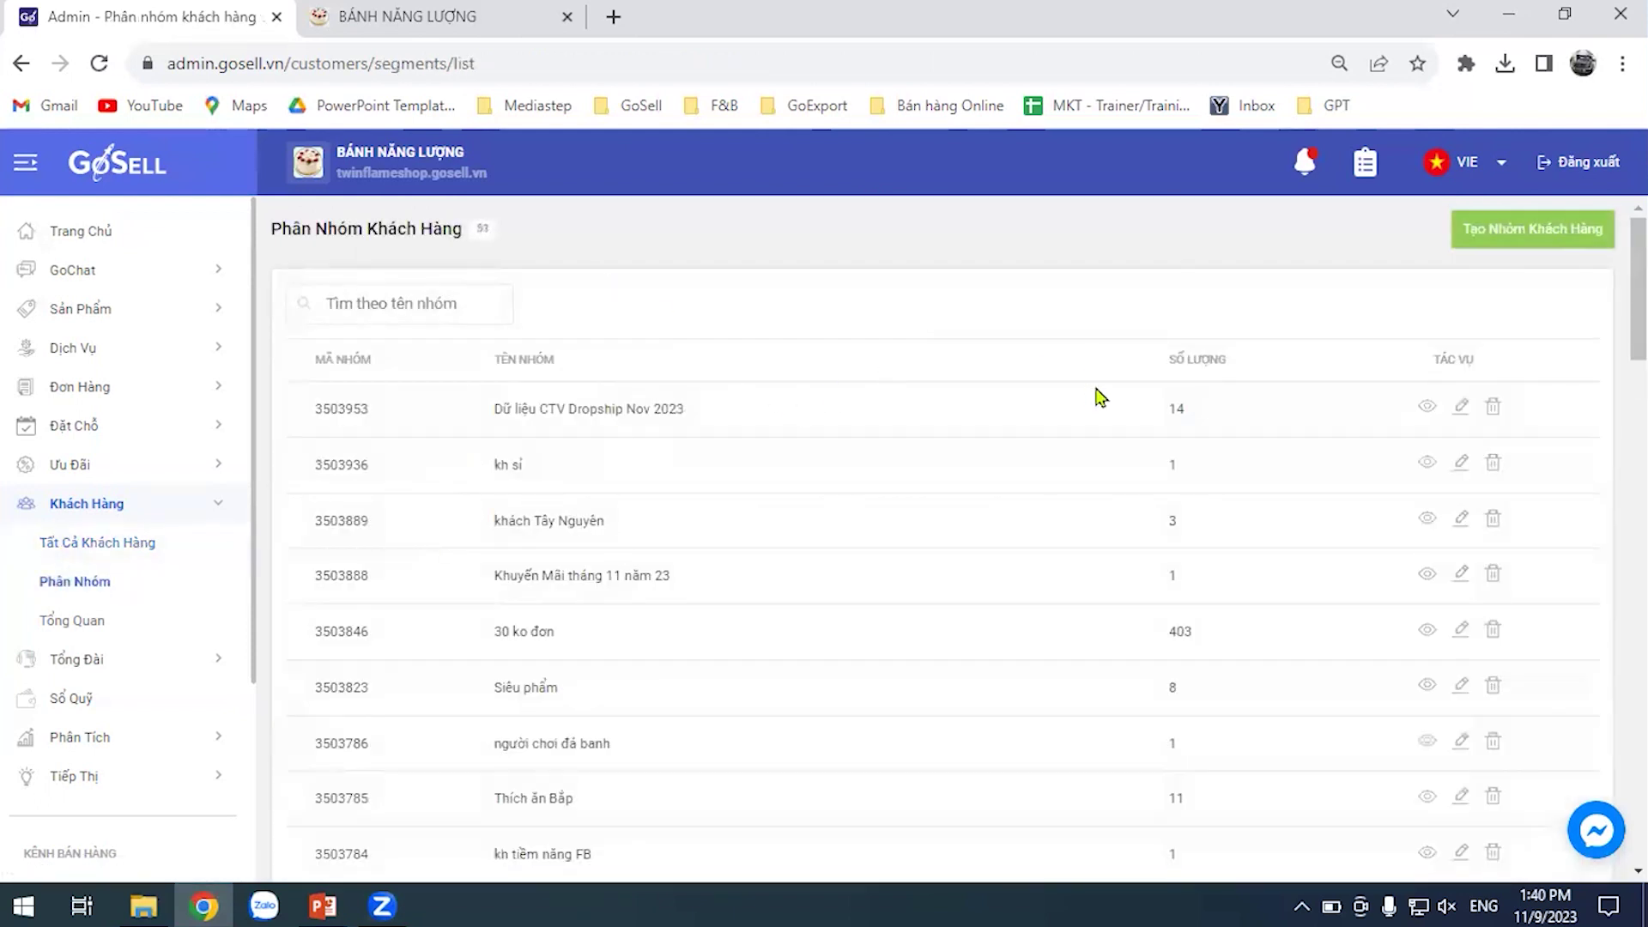
Search the customer groups for 'sinh', then clear the search
{"action": "left_click", "coordinate": [422, 292]}
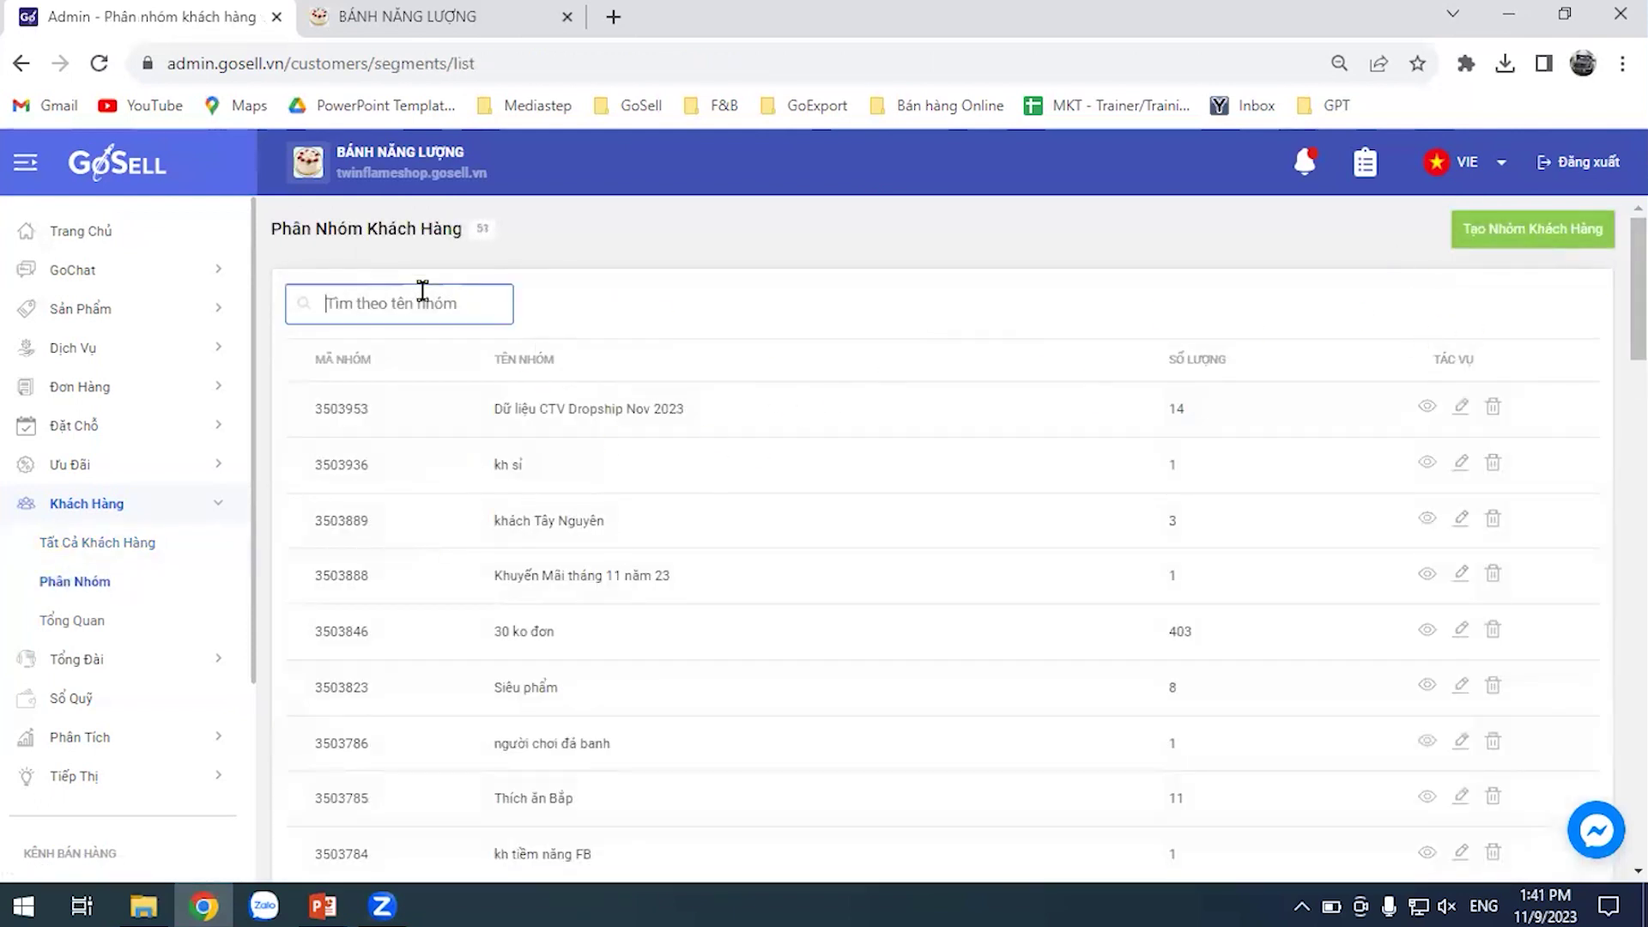
{"action": "type", "text": "sinh"}
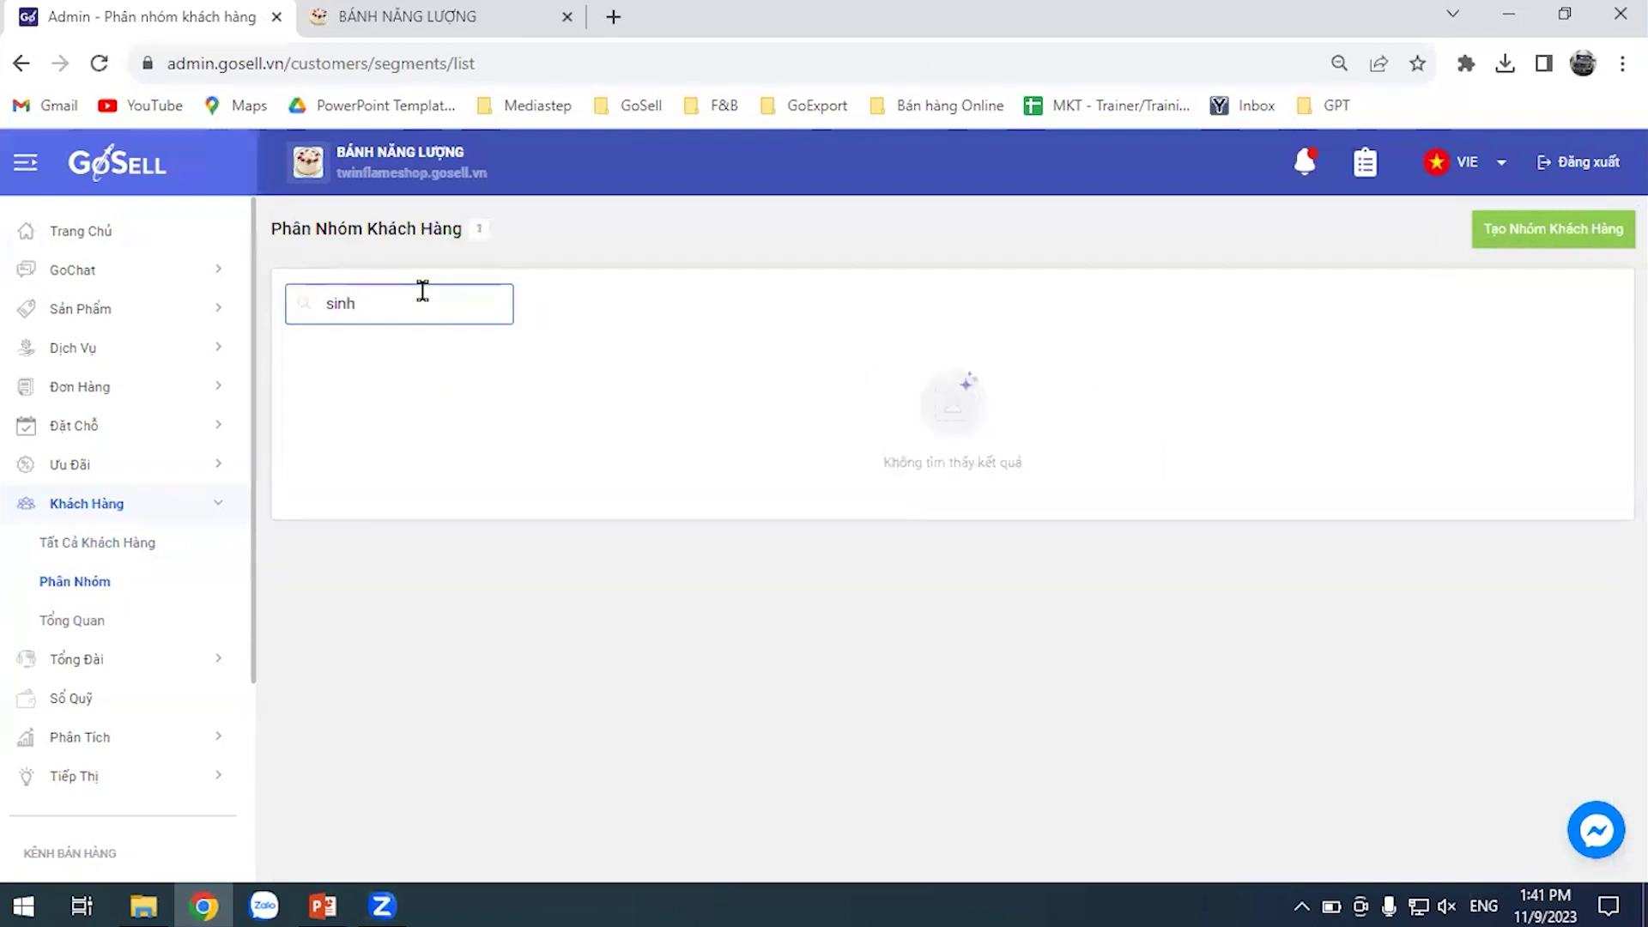
{"action": "key", "text": "BackSpace"}
{"action": "key", "text": "BackSpace"}
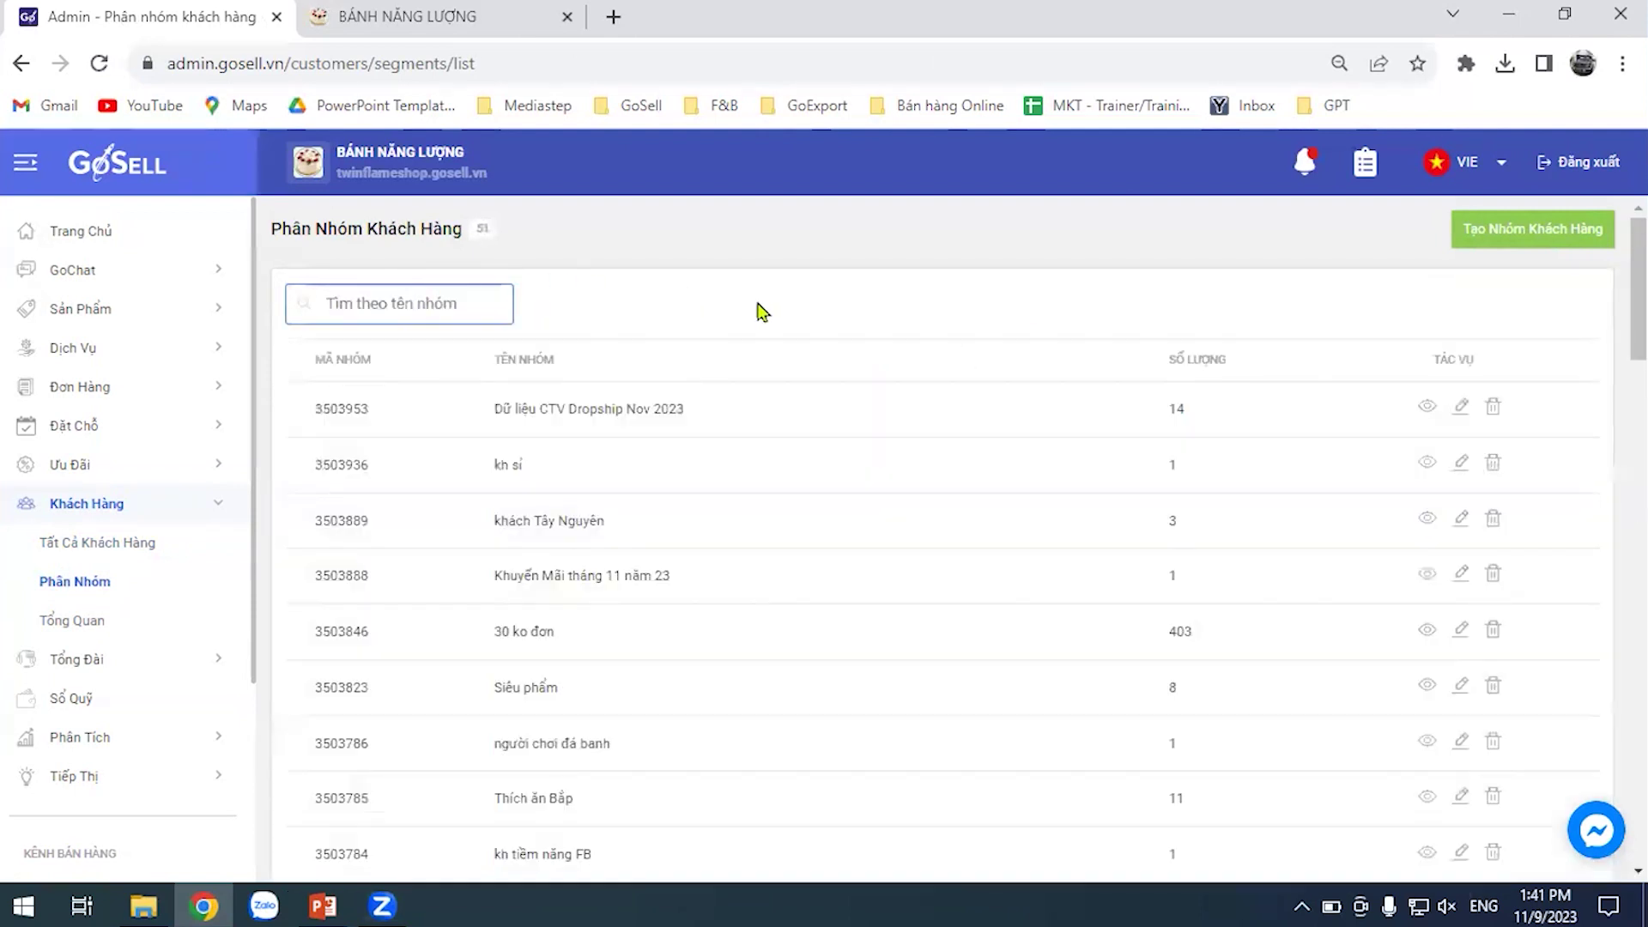
Create and save group 'Sinh viên' with condition customer tag equals sinhvien
{"action": "left_click", "coordinate": [1491, 233]}
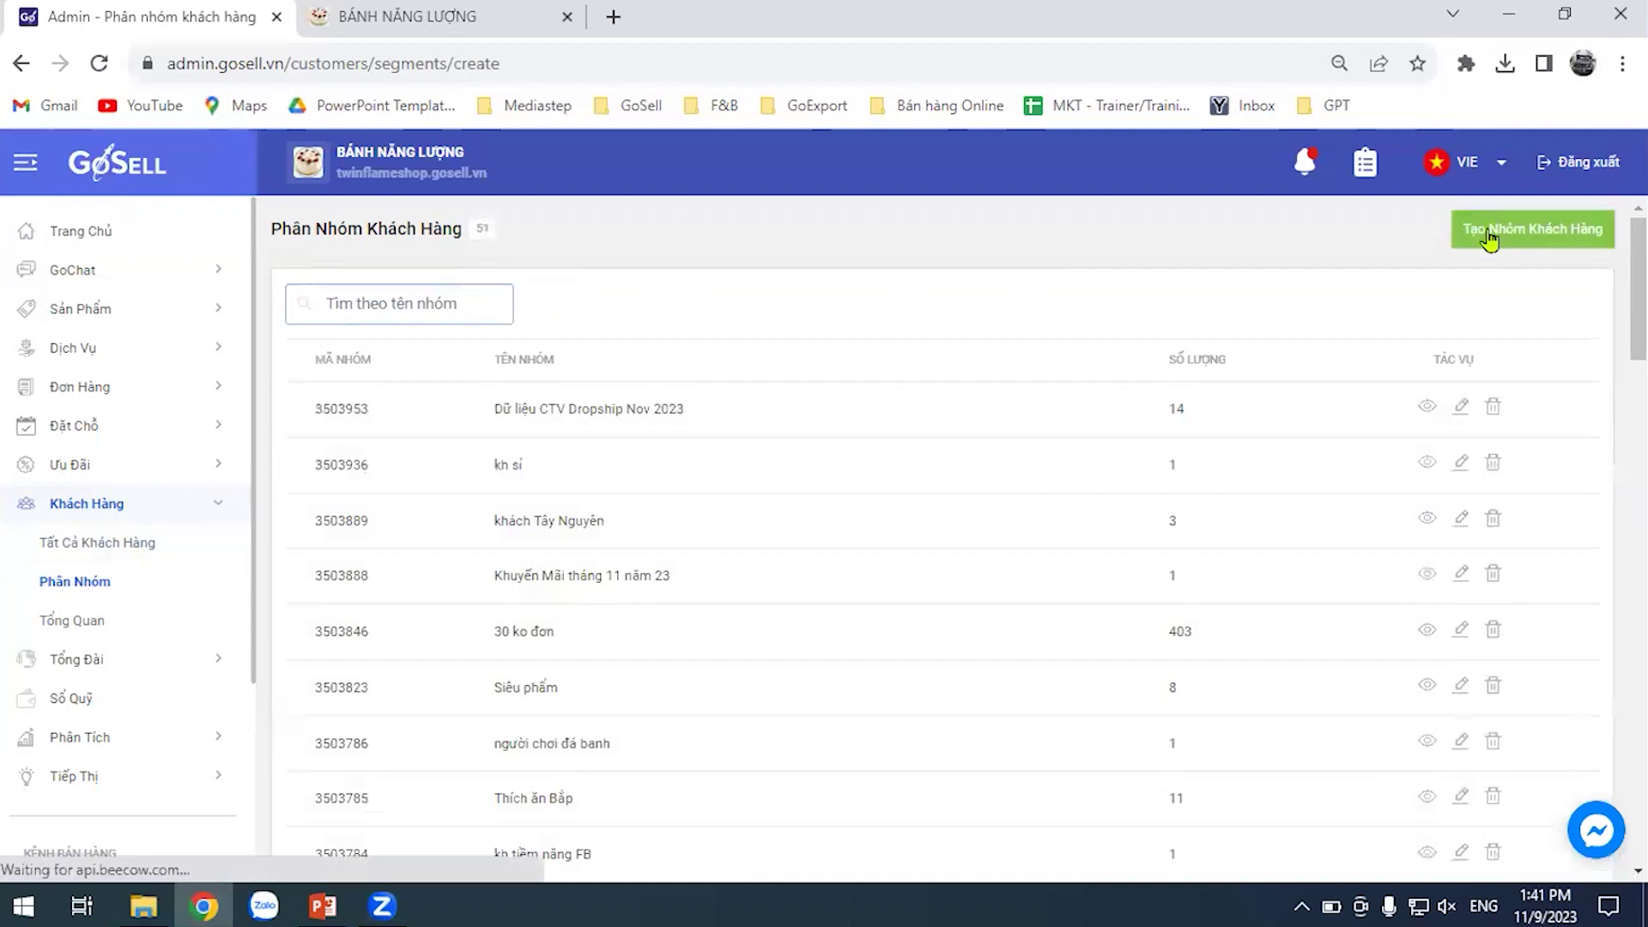
{"action": "left_click", "coordinate": [384, 330]}
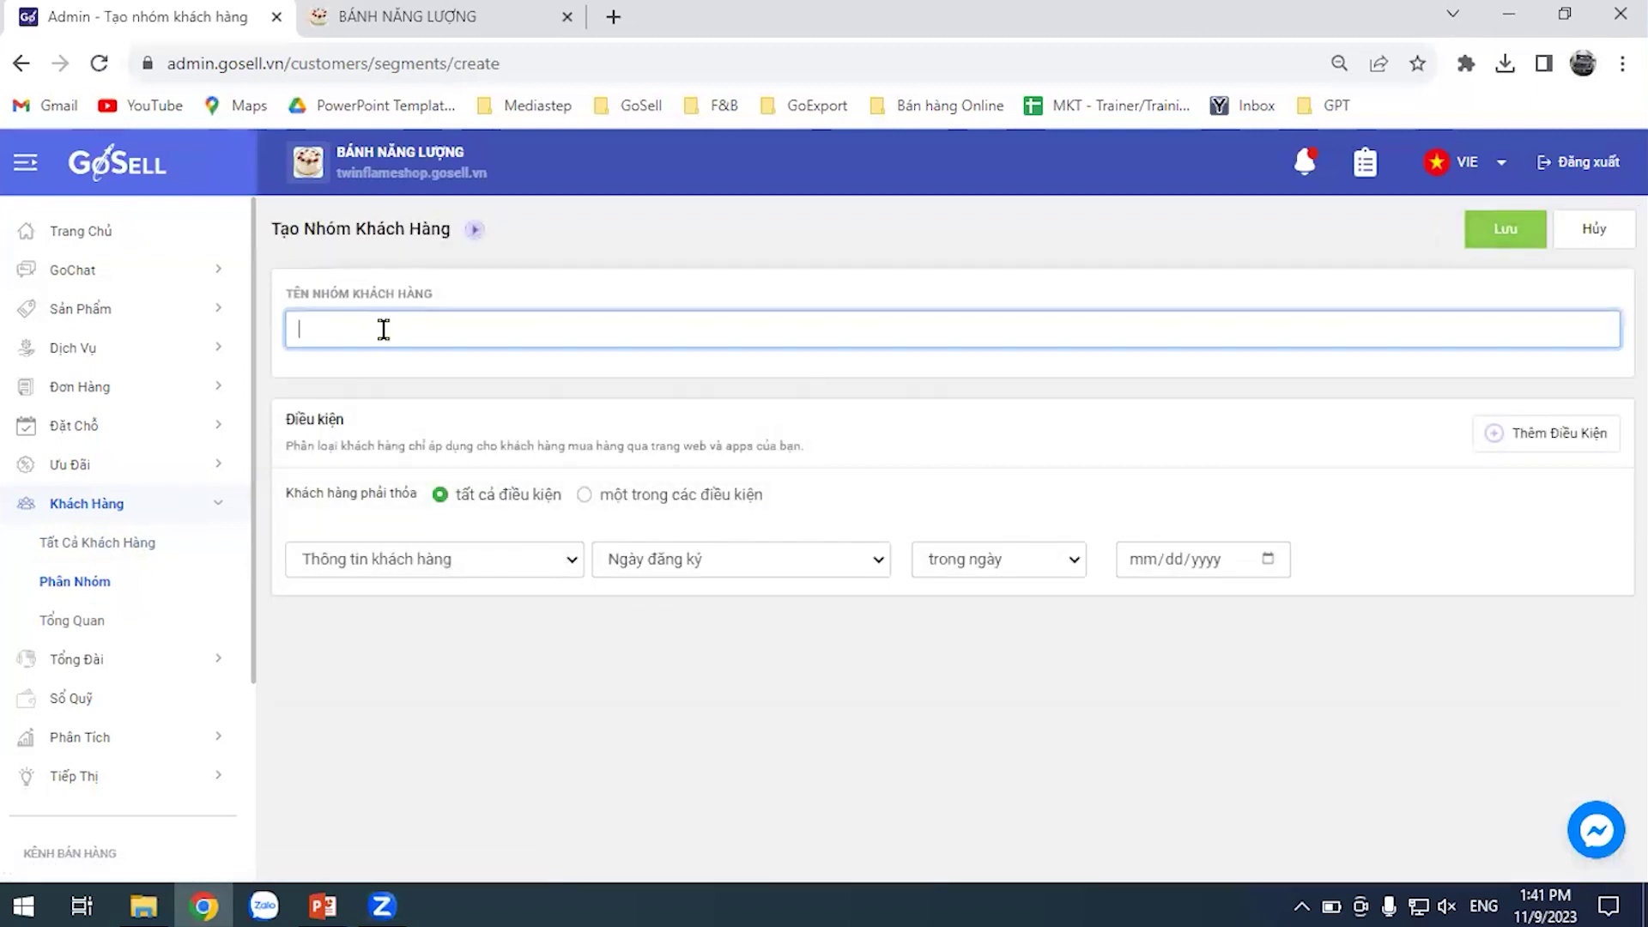
{"action": "type", "text": "Sinh viên"}
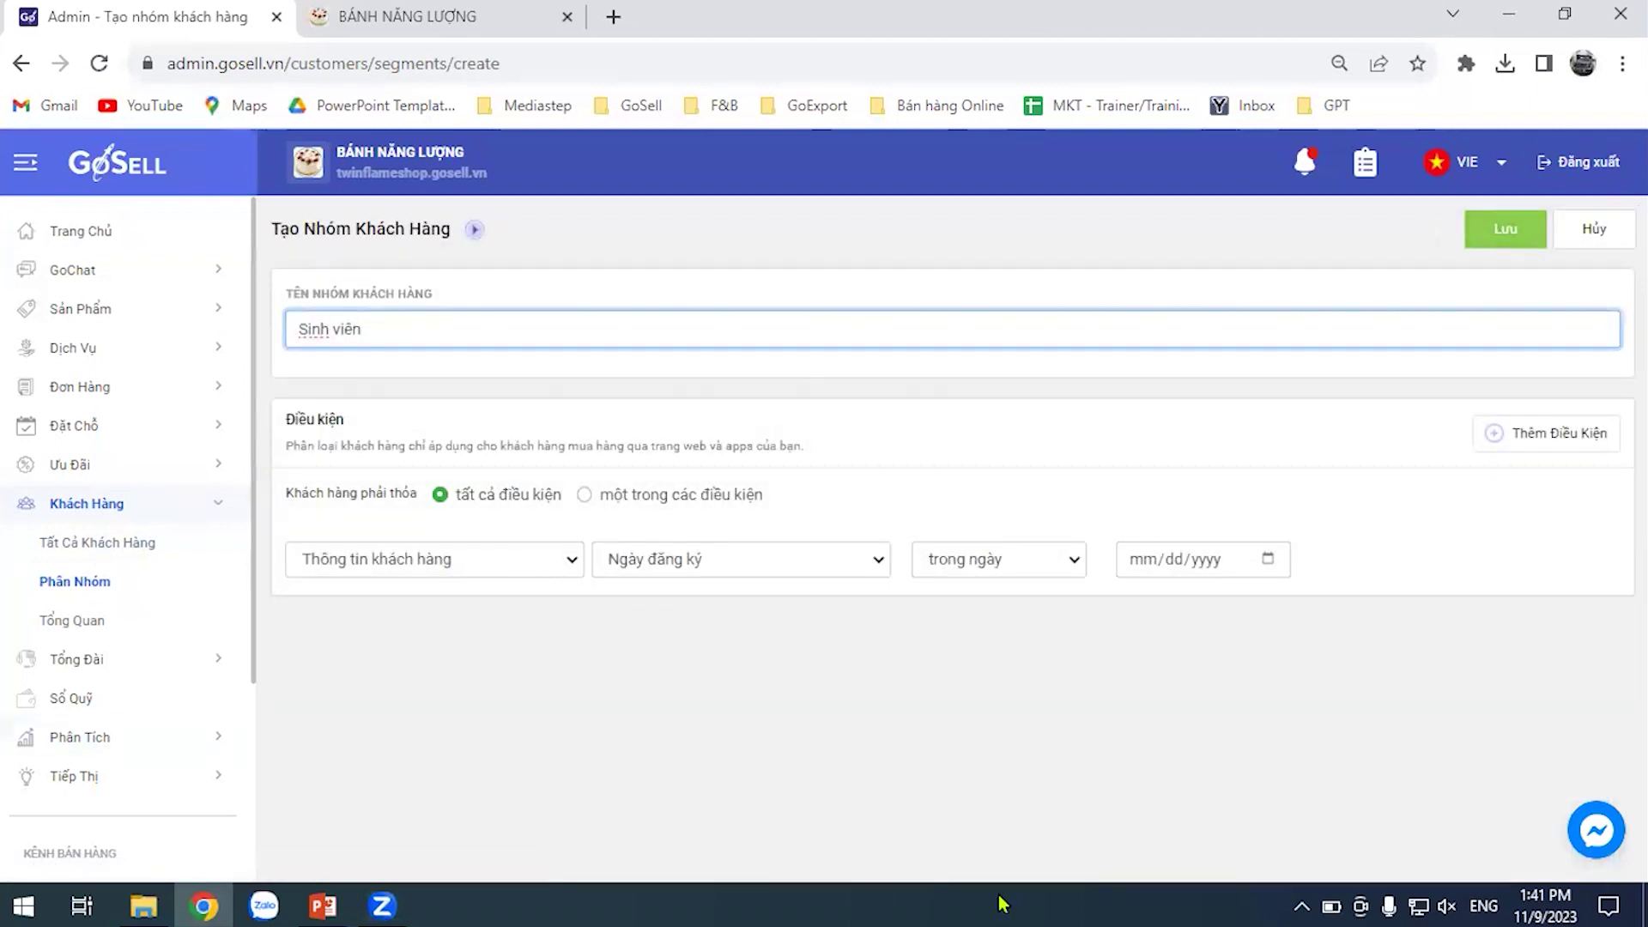
{"action": "left_click", "coordinate": [746, 568]}
{"action": "left_click", "coordinate": [738, 611]}
{"action": "left_click", "coordinate": [1180, 559]}
{"action": "type", "text": "sinh"}
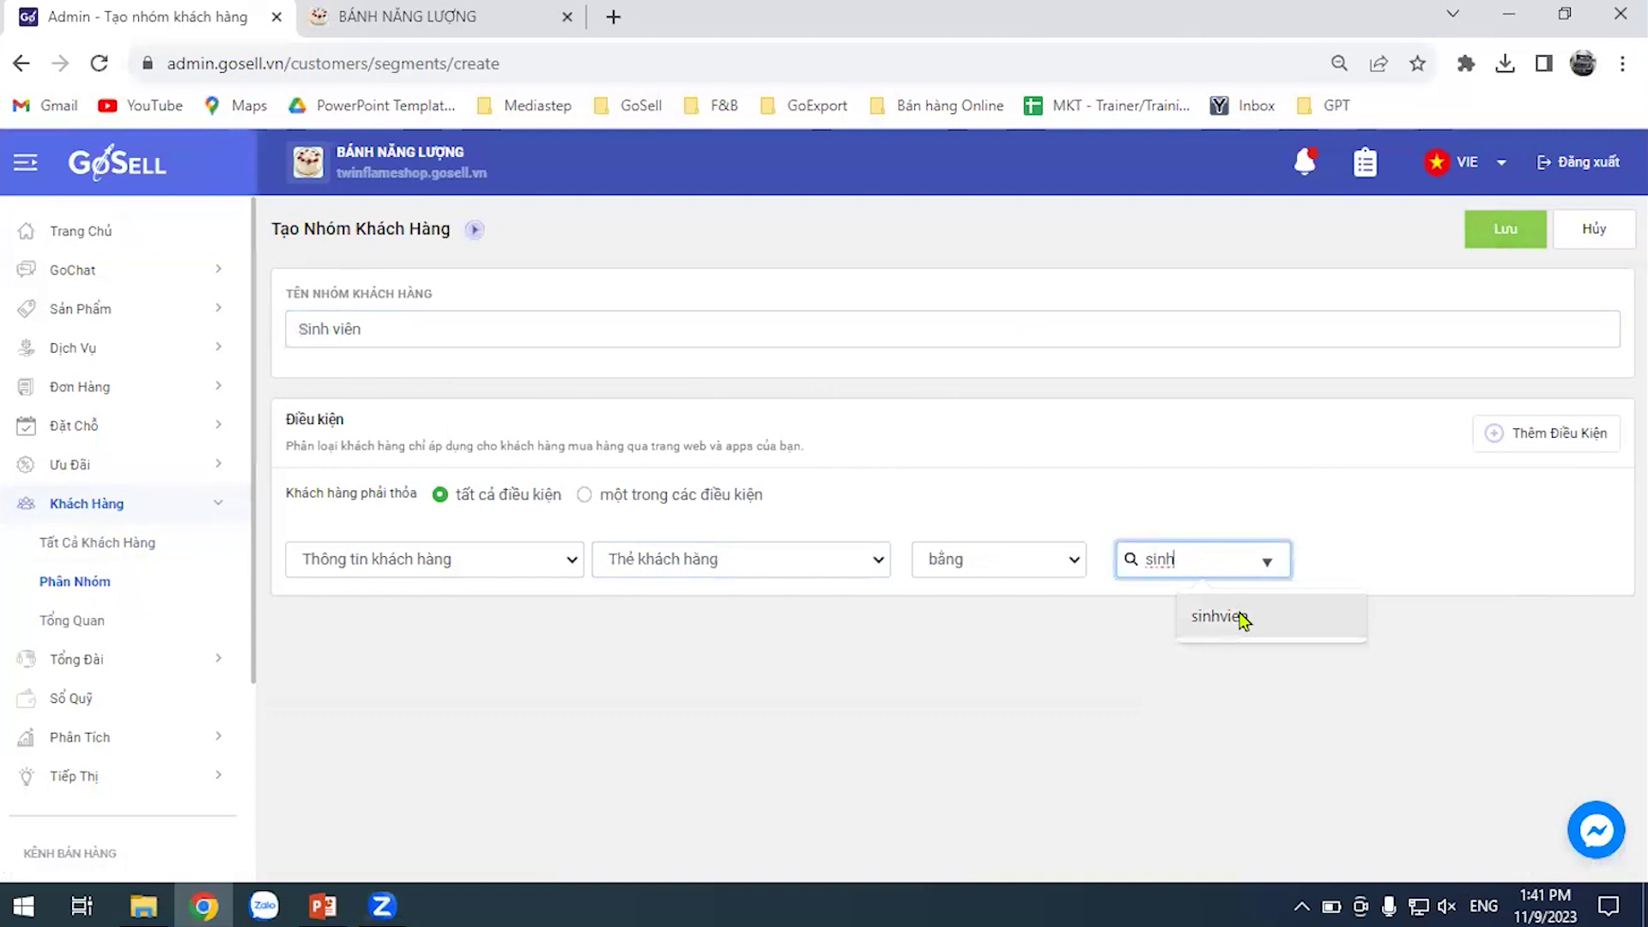
{"action": "left_click", "coordinate": [1240, 616]}
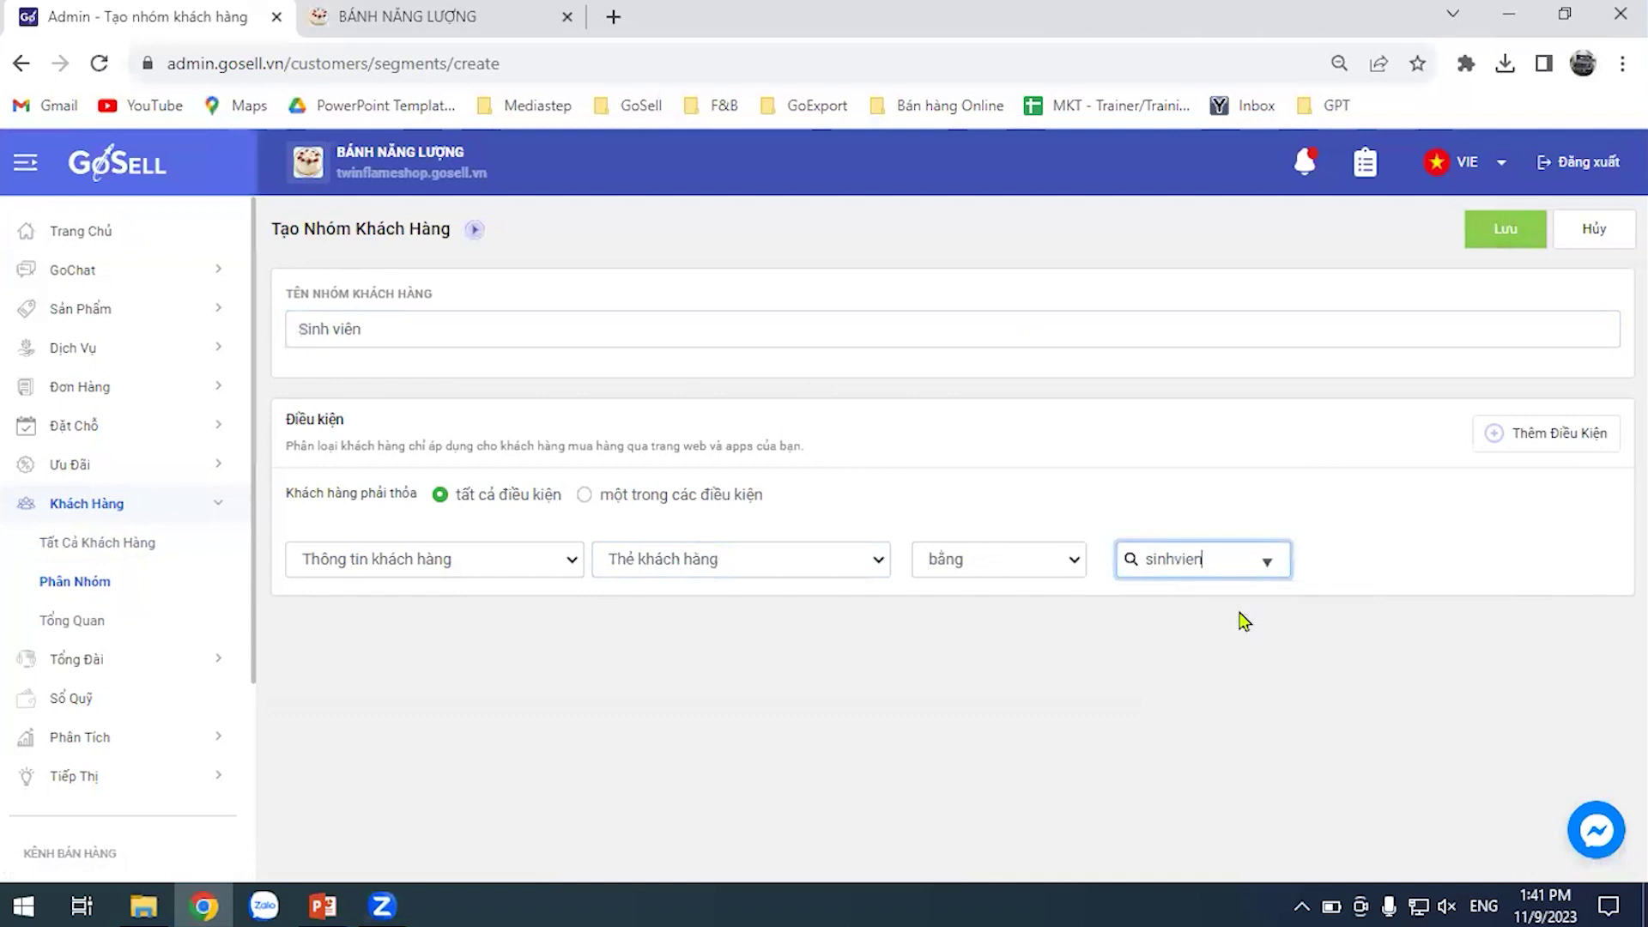
{"action": "left_click", "coordinate": [1485, 242]}
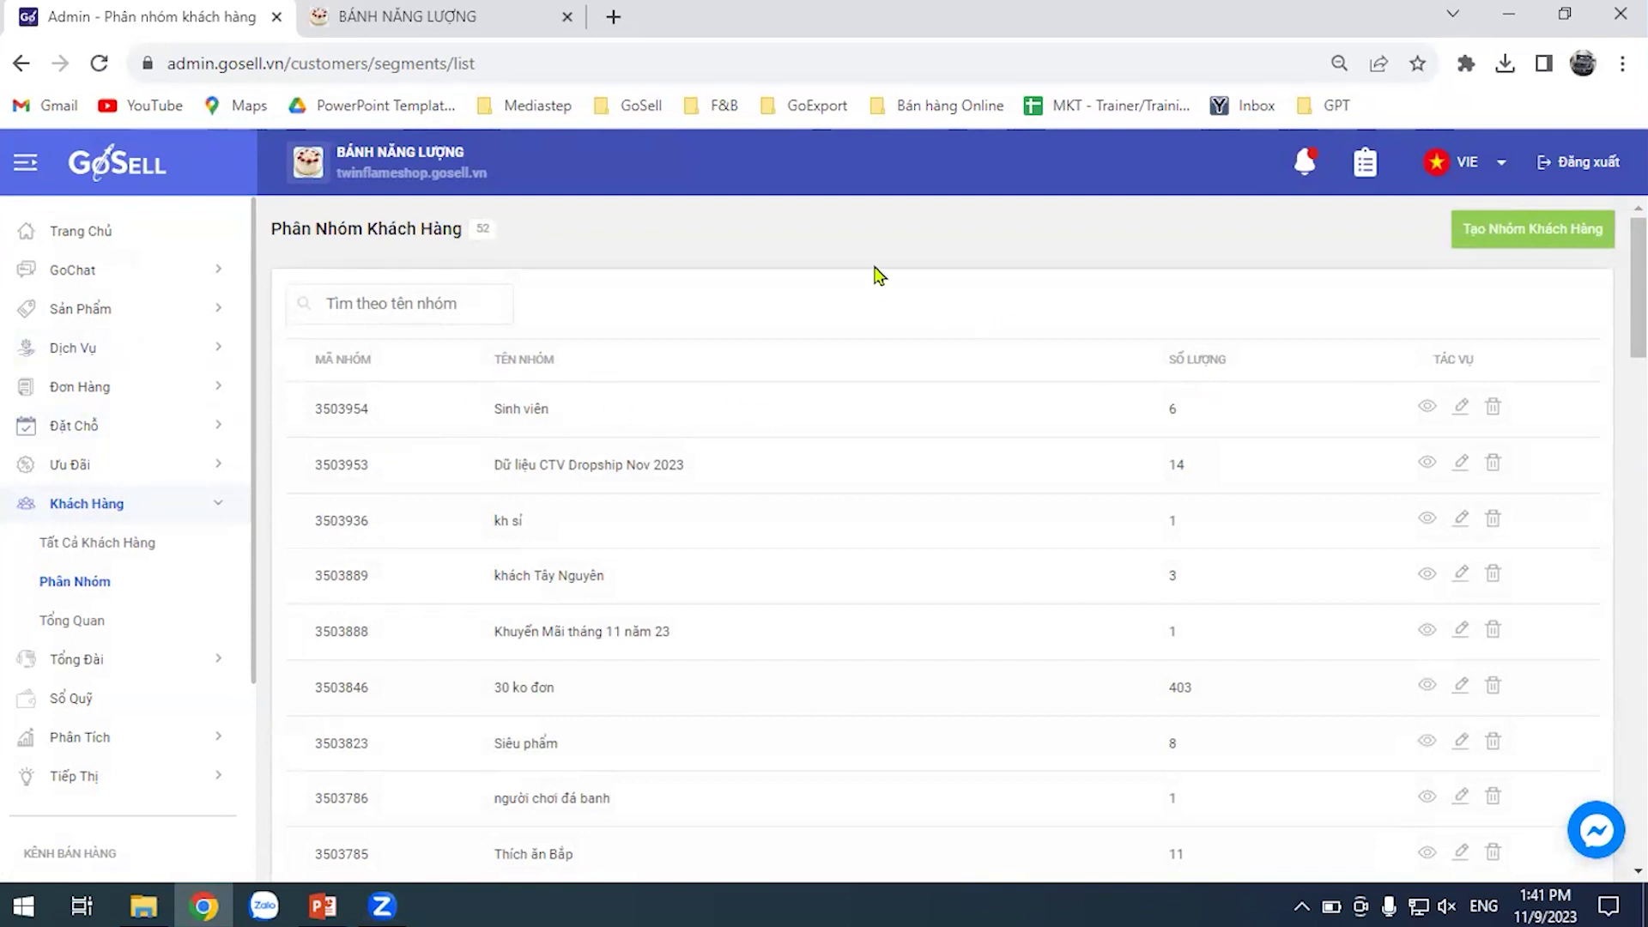
Return to the full customer list, then open and cancel the new-customer form
{"action": "left_click", "coordinate": [124, 540]}
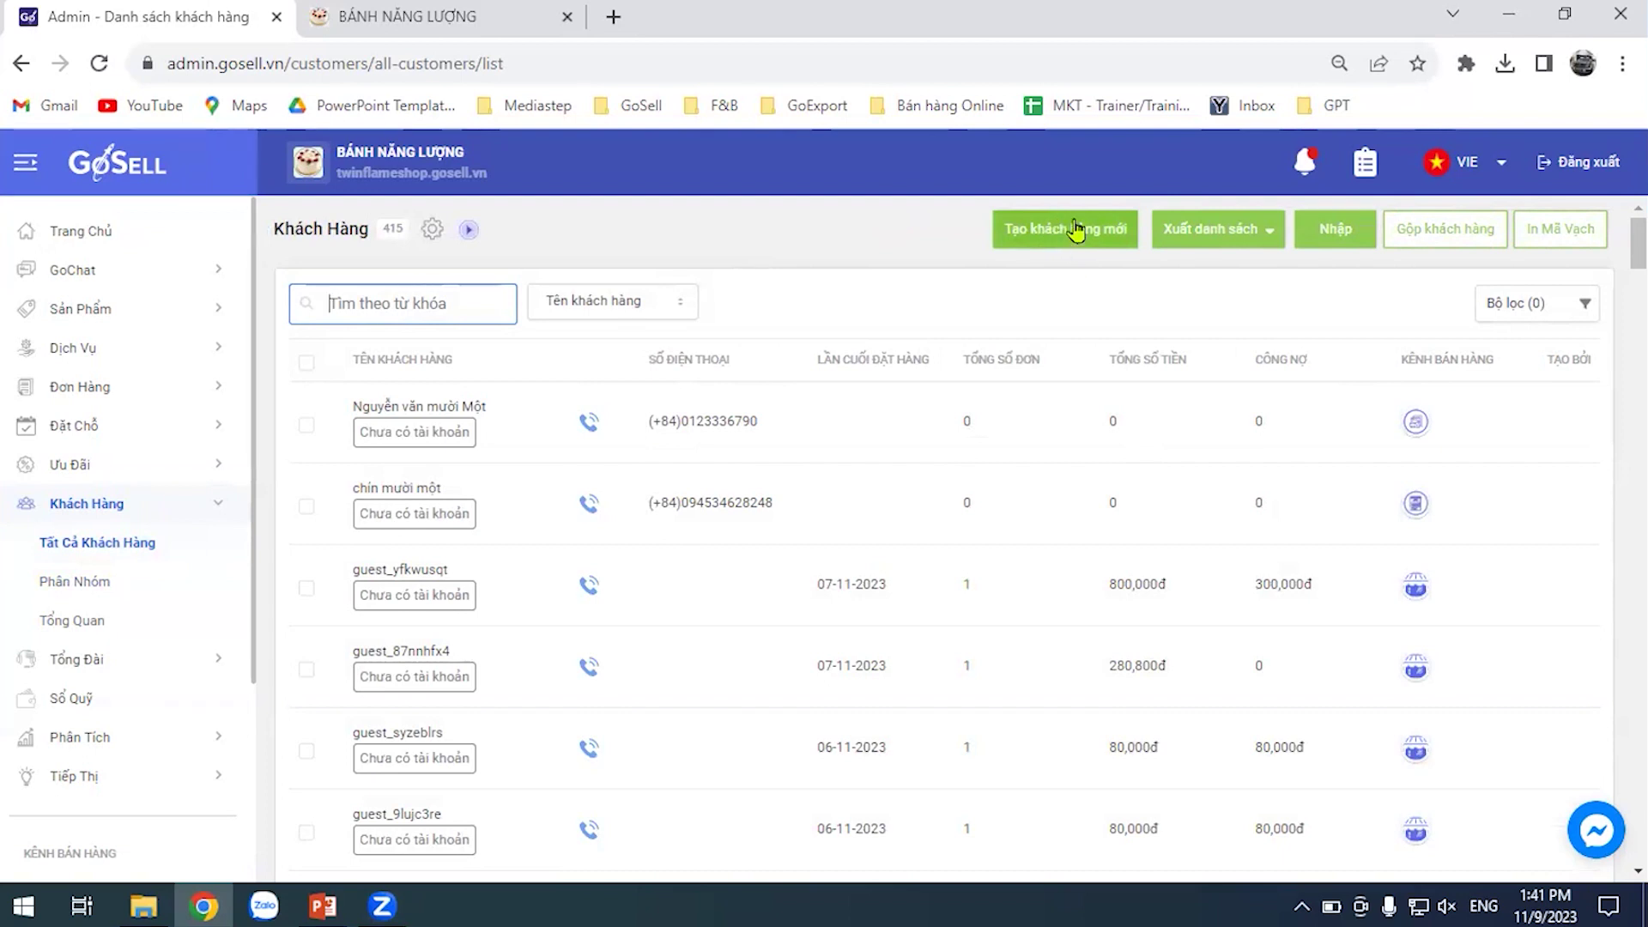
{"action": "left_click", "coordinate": [1070, 248]}
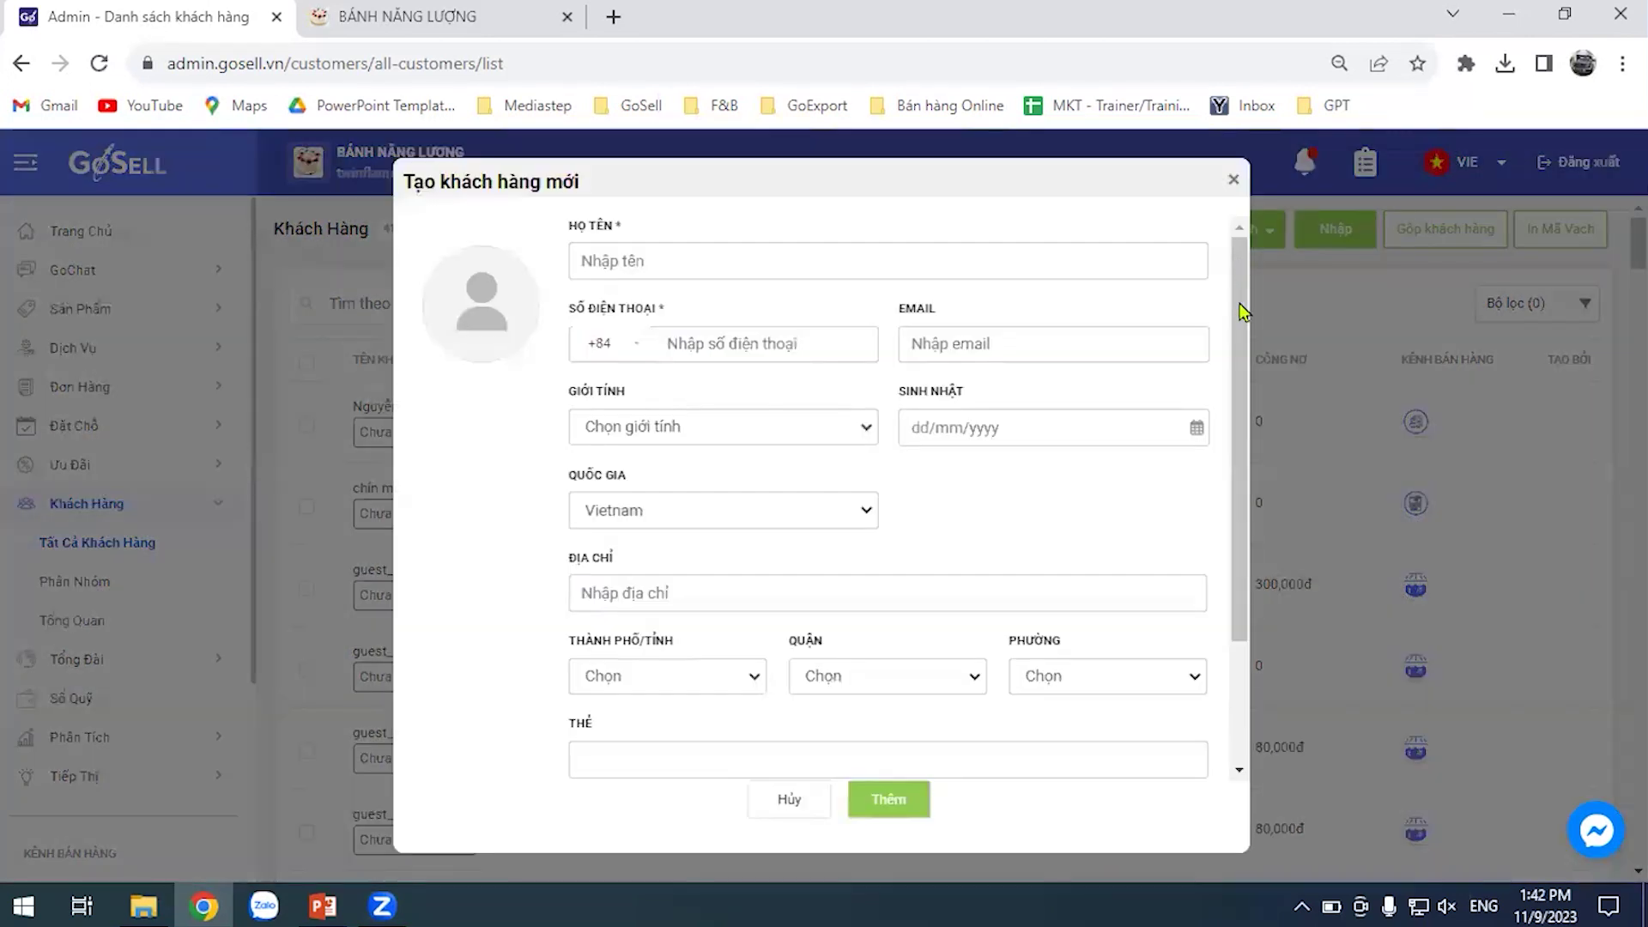
{"action": "left_click_drag", "start_coordinate": [1240, 310], "coordinate": [1228, 500]}
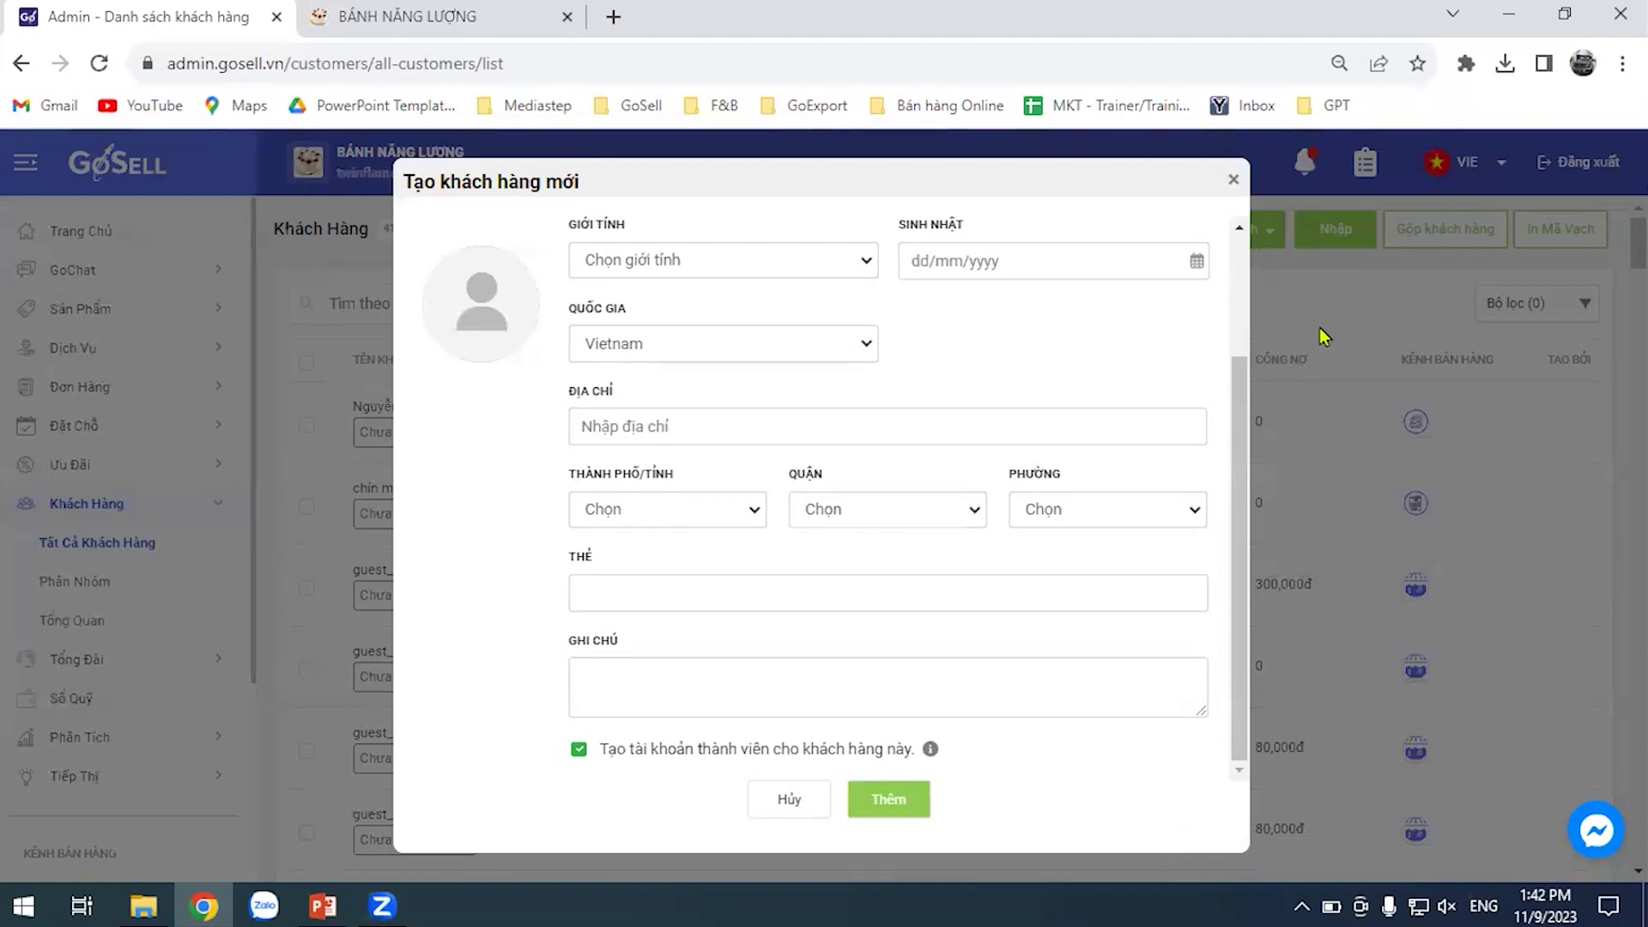
{"action": "left_click", "coordinate": [1261, 223]}
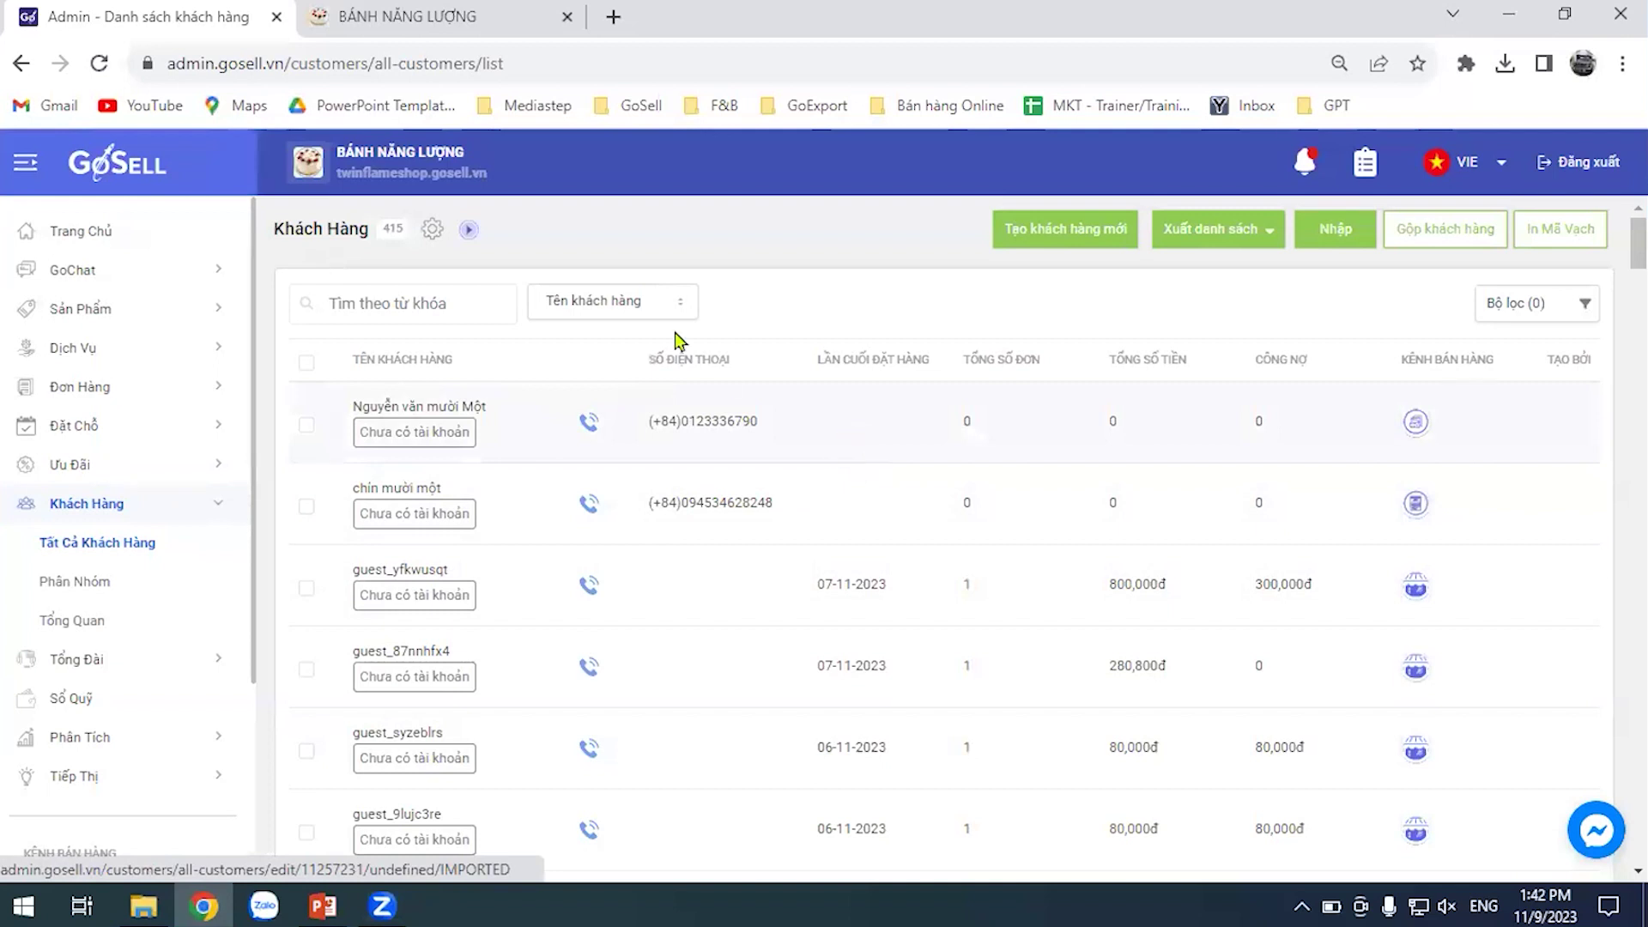
Sign out of the shop account on the storefront website
{"action": "left_click", "coordinate": [497, 44]}
{"action": "scroll", "coordinate": [657, 558], "scroll_direction": "up", "scroll_amount": 15}
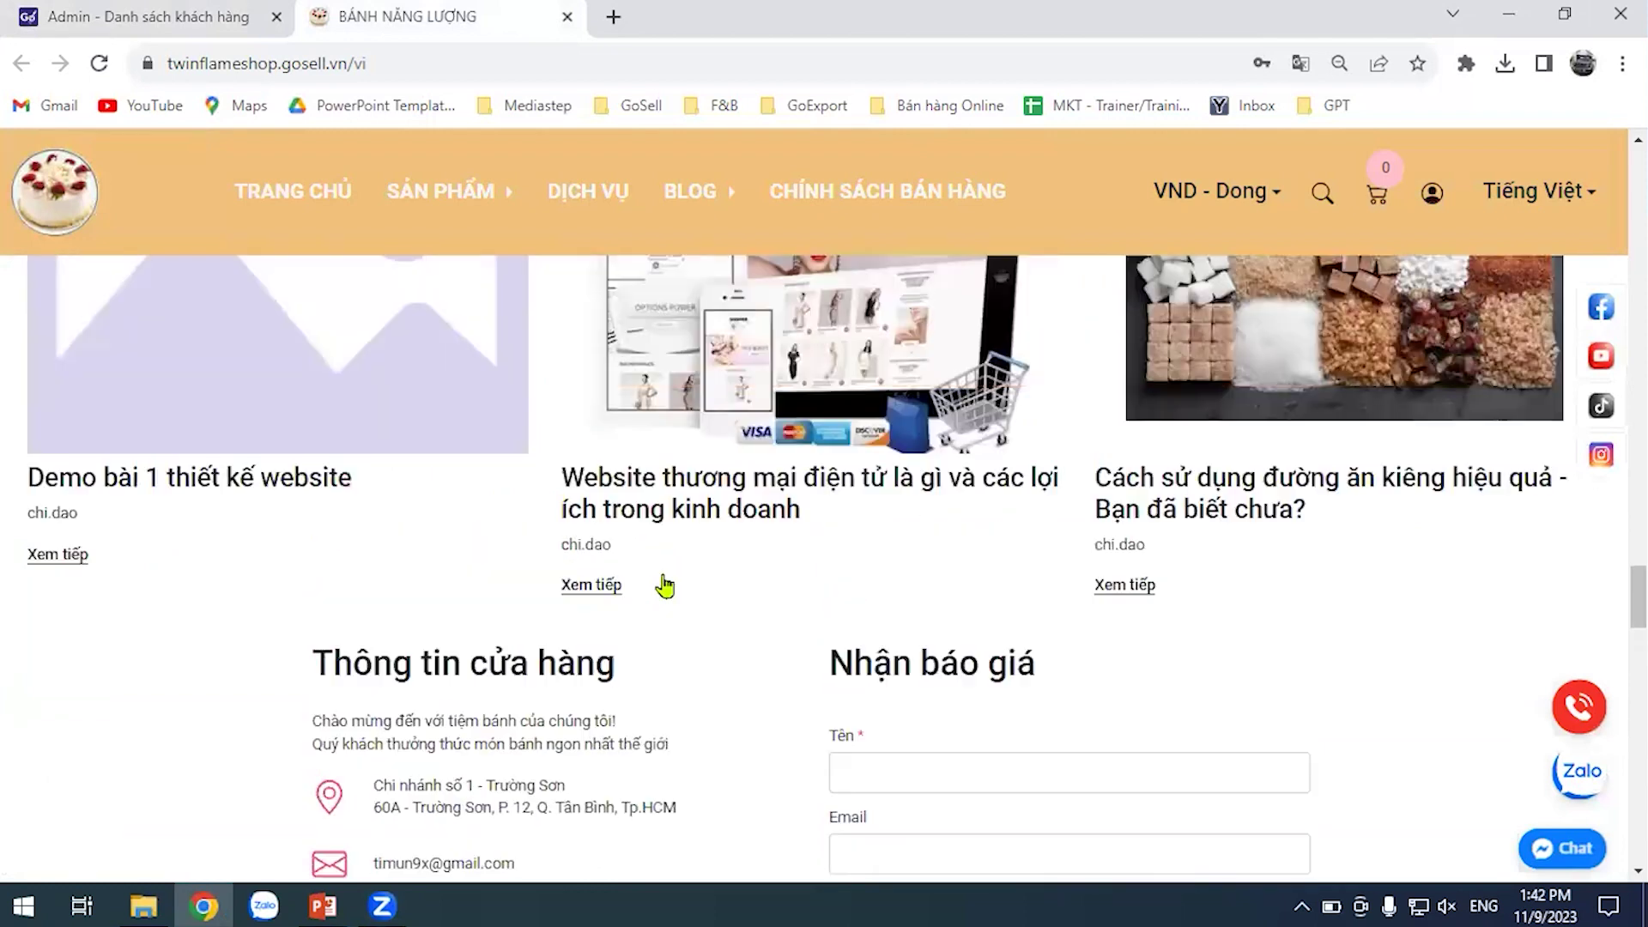
{"action": "scroll", "coordinate": [1614, 181], "scroll_direction": "up", "scroll_amount": 10}
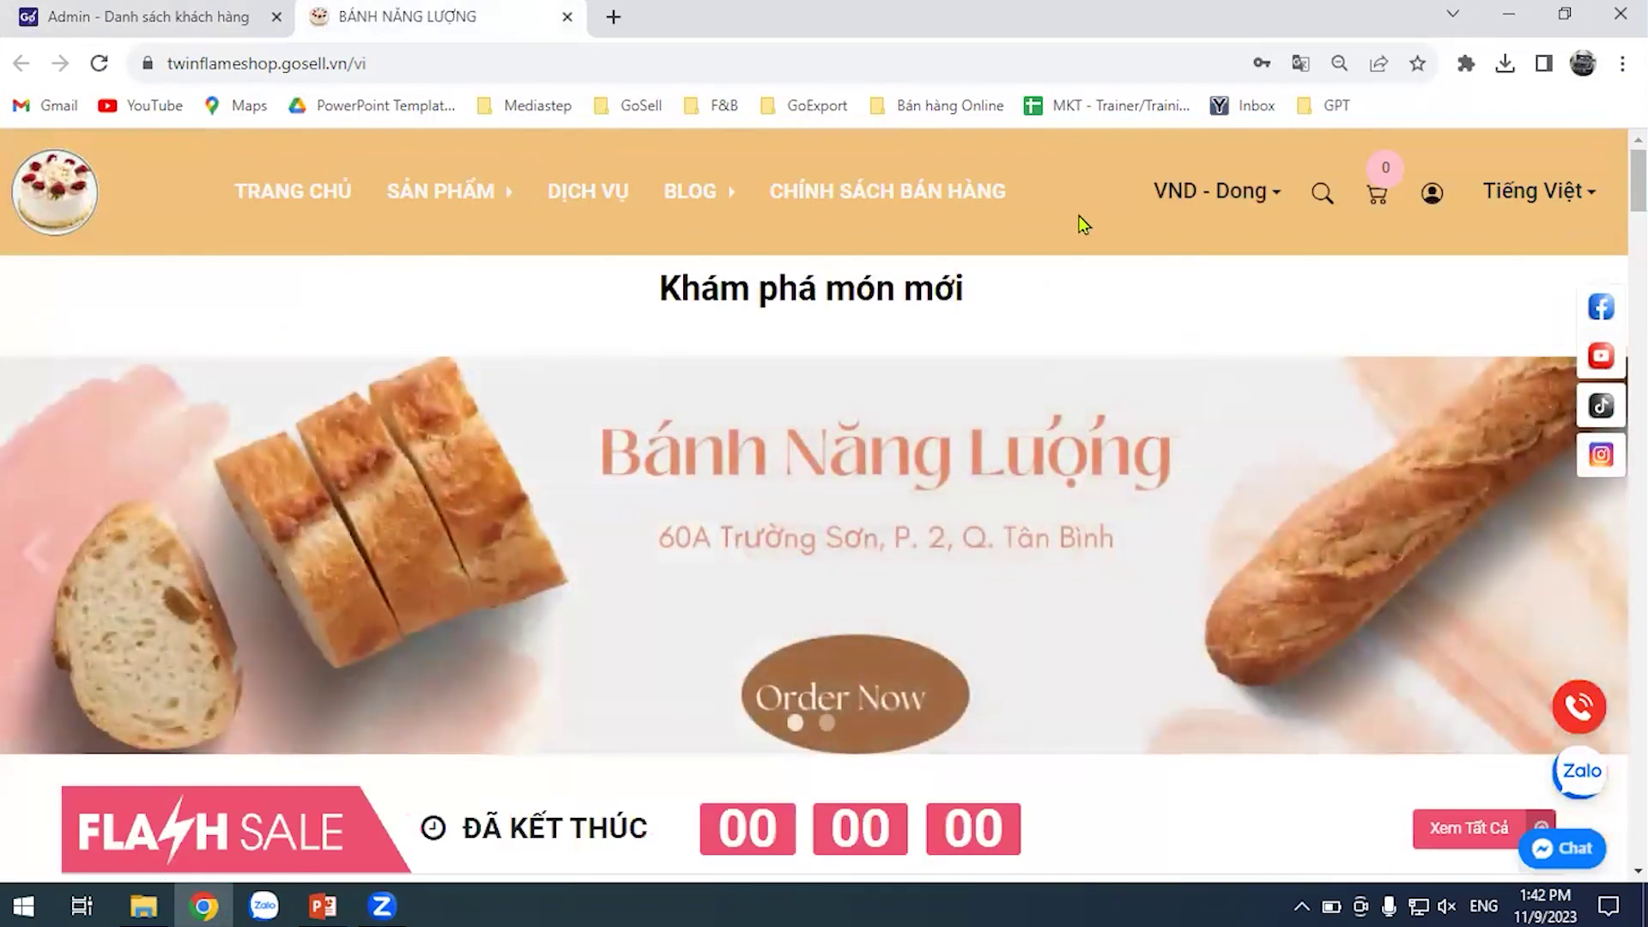
{"action": "left_click", "coordinate": [1432, 195]}
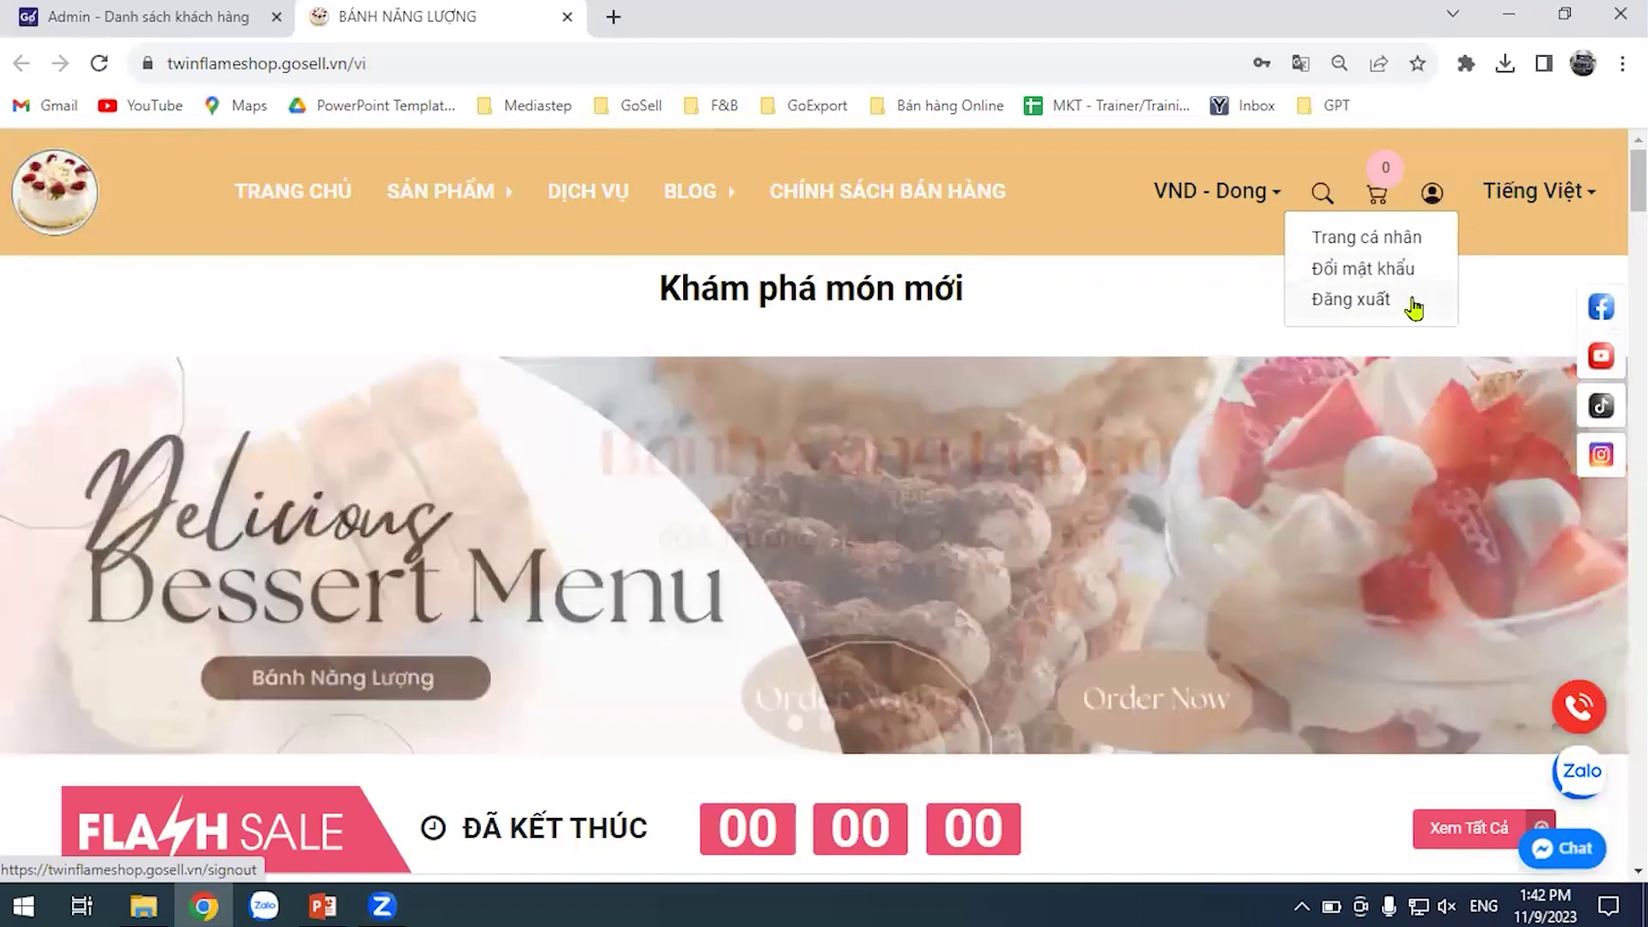
{"action": "left_click", "coordinate": [1412, 308]}
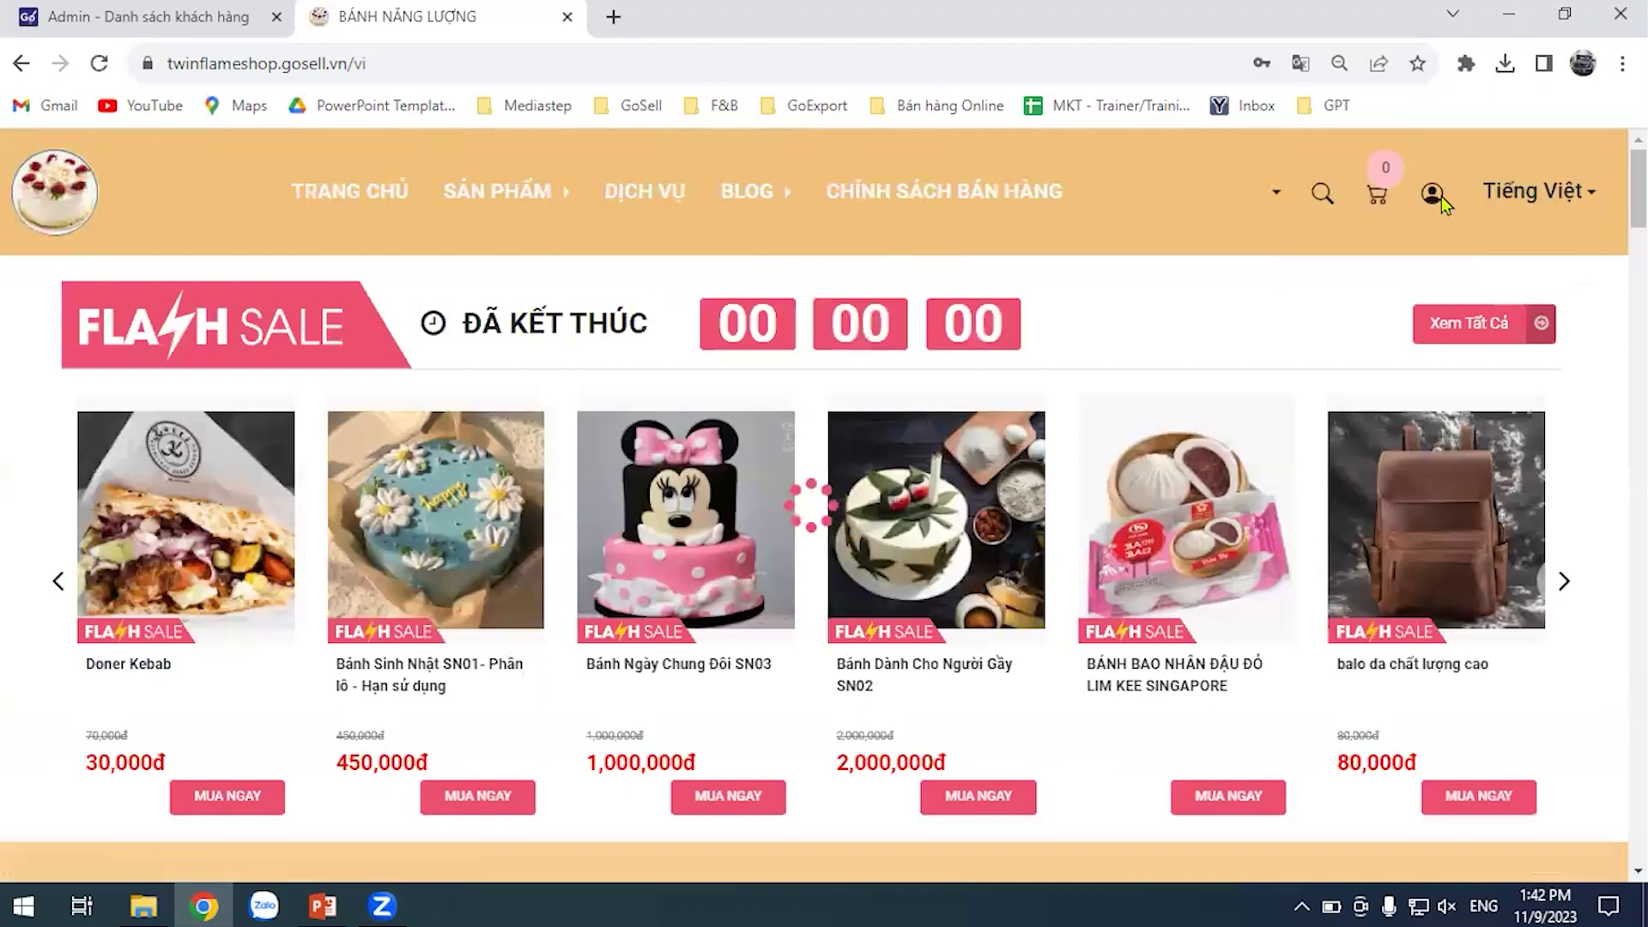
Bring up the storefront account registration form, then return to the admin customer list
{"action": "left_click", "coordinate": [1438, 194]}
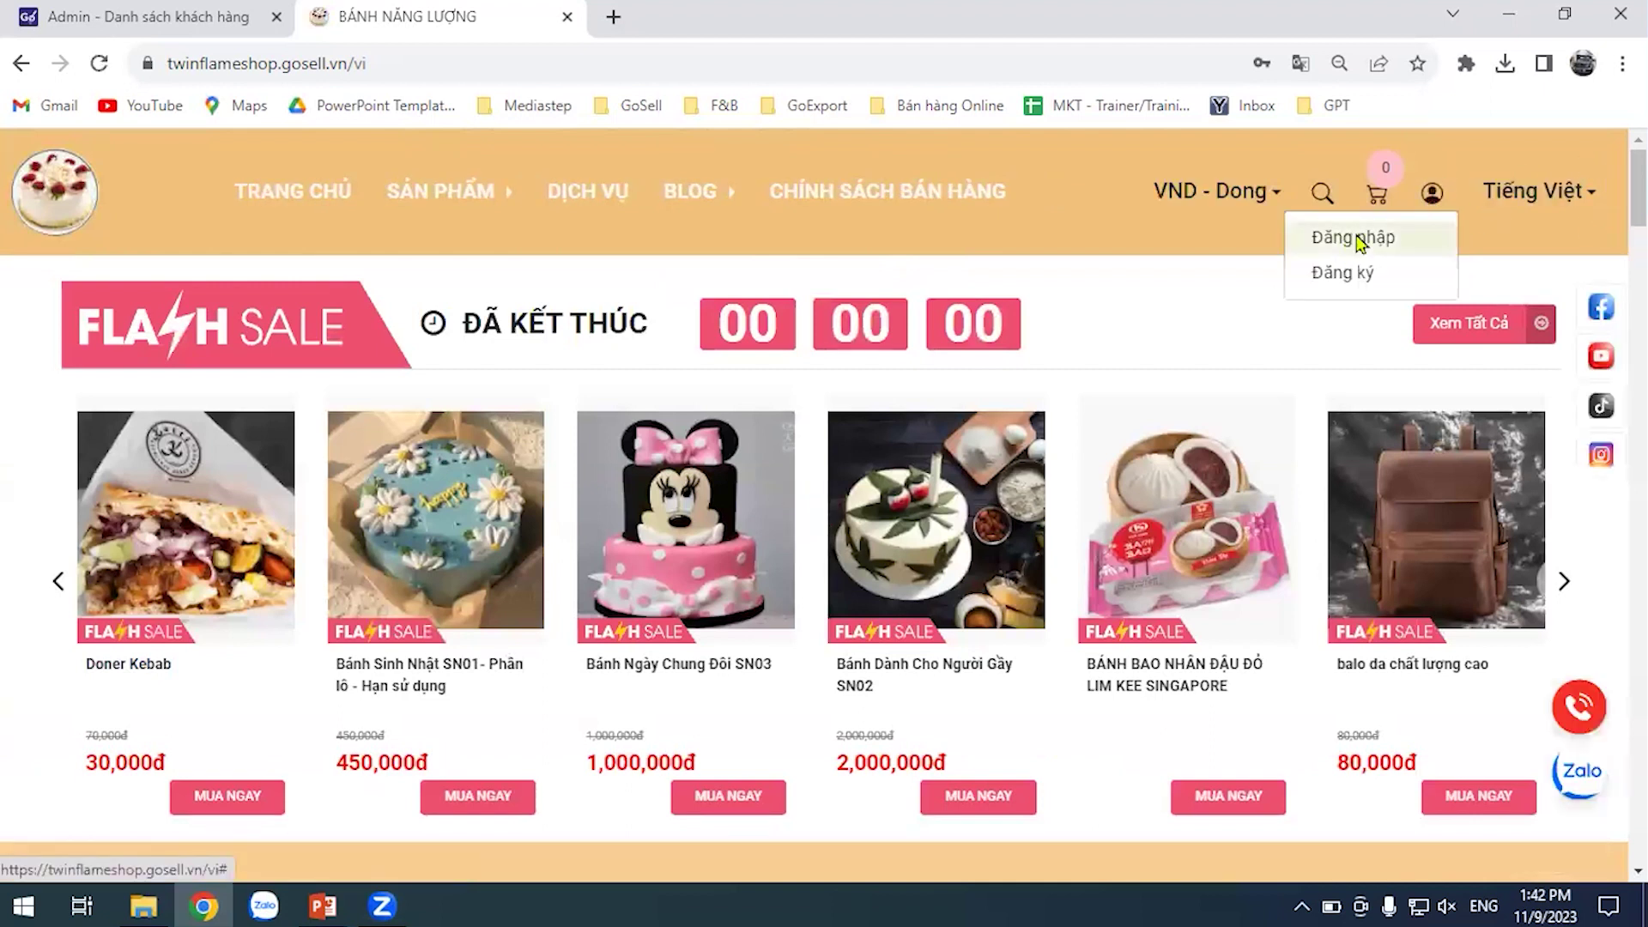
{"action": "left_click", "coordinate": [1354, 238]}
{"action": "left_click", "coordinate": [1450, 204]}
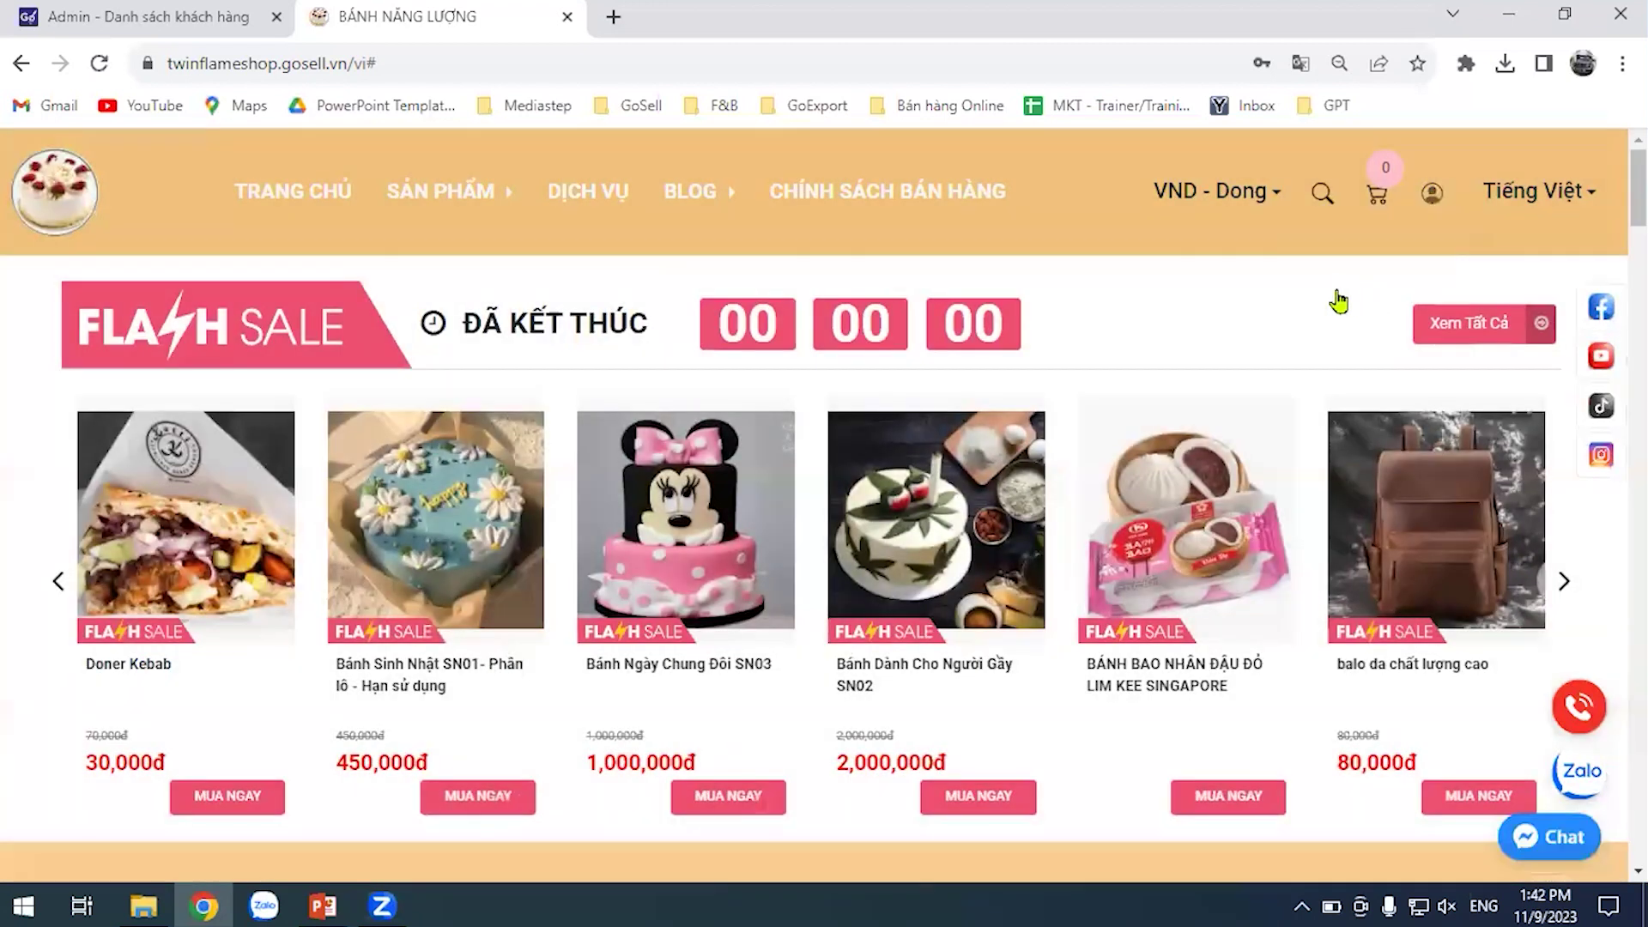
{"action": "left_click", "coordinate": [1432, 194]}
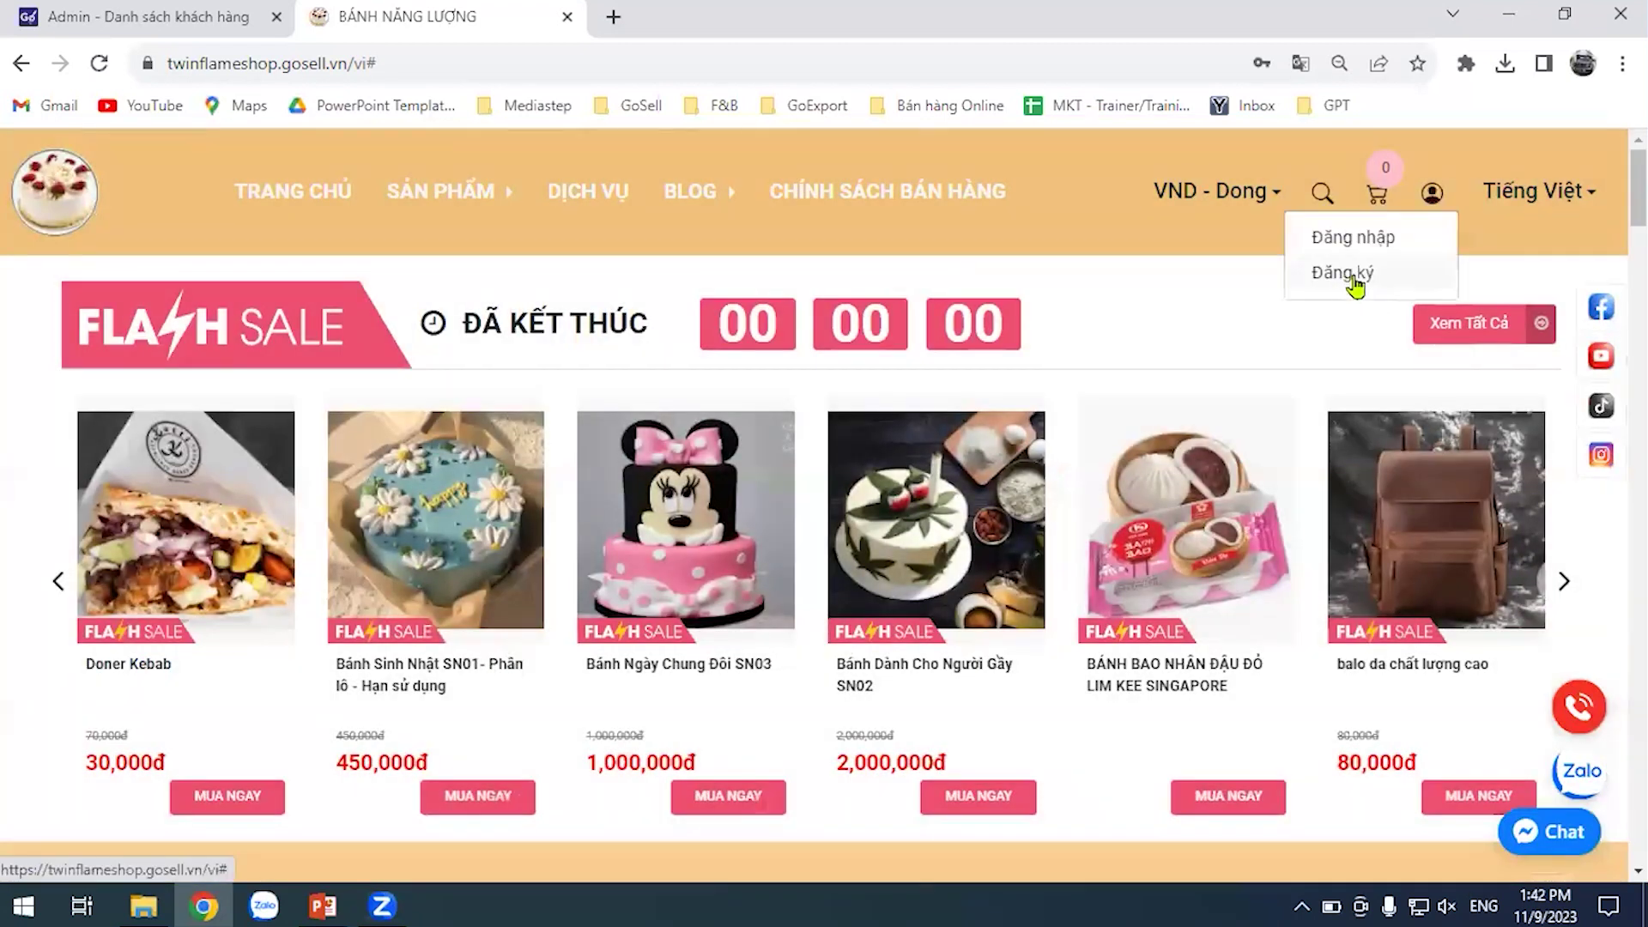
{"action": "left_click", "coordinate": [1351, 275]}
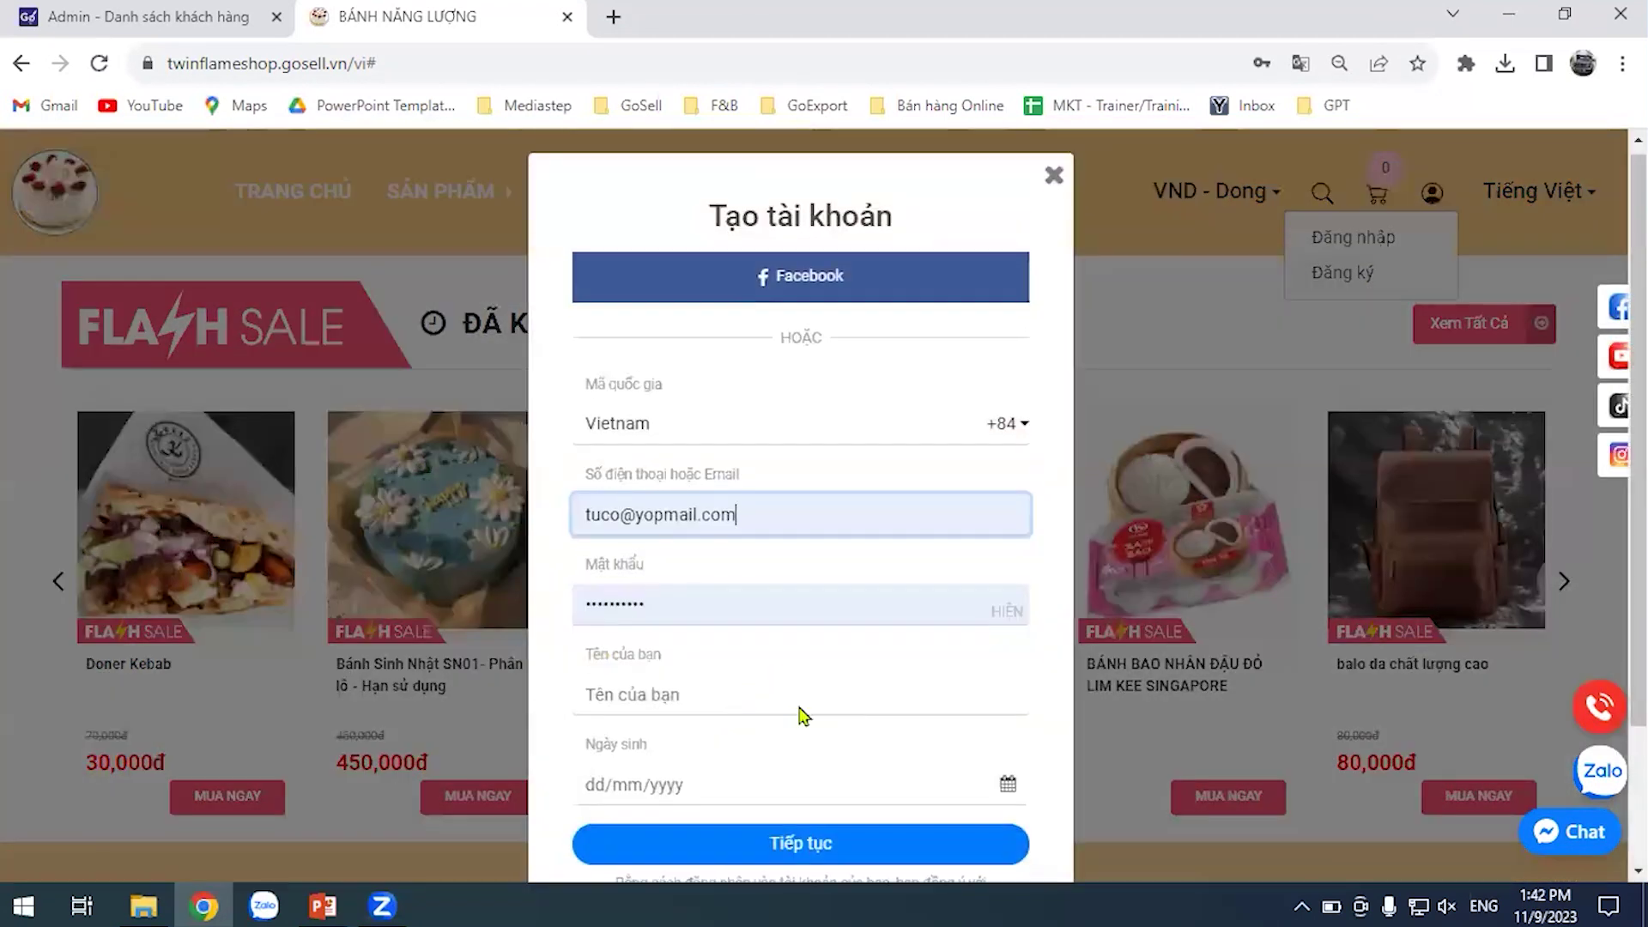
{"action": "scroll", "coordinate": [803, 715], "scroll_direction": "down", "scroll_amount": 2}
{"action": "scroll", "coordinate": [982, 349], "scroll_direction": "up", "scroll_amount": 2}
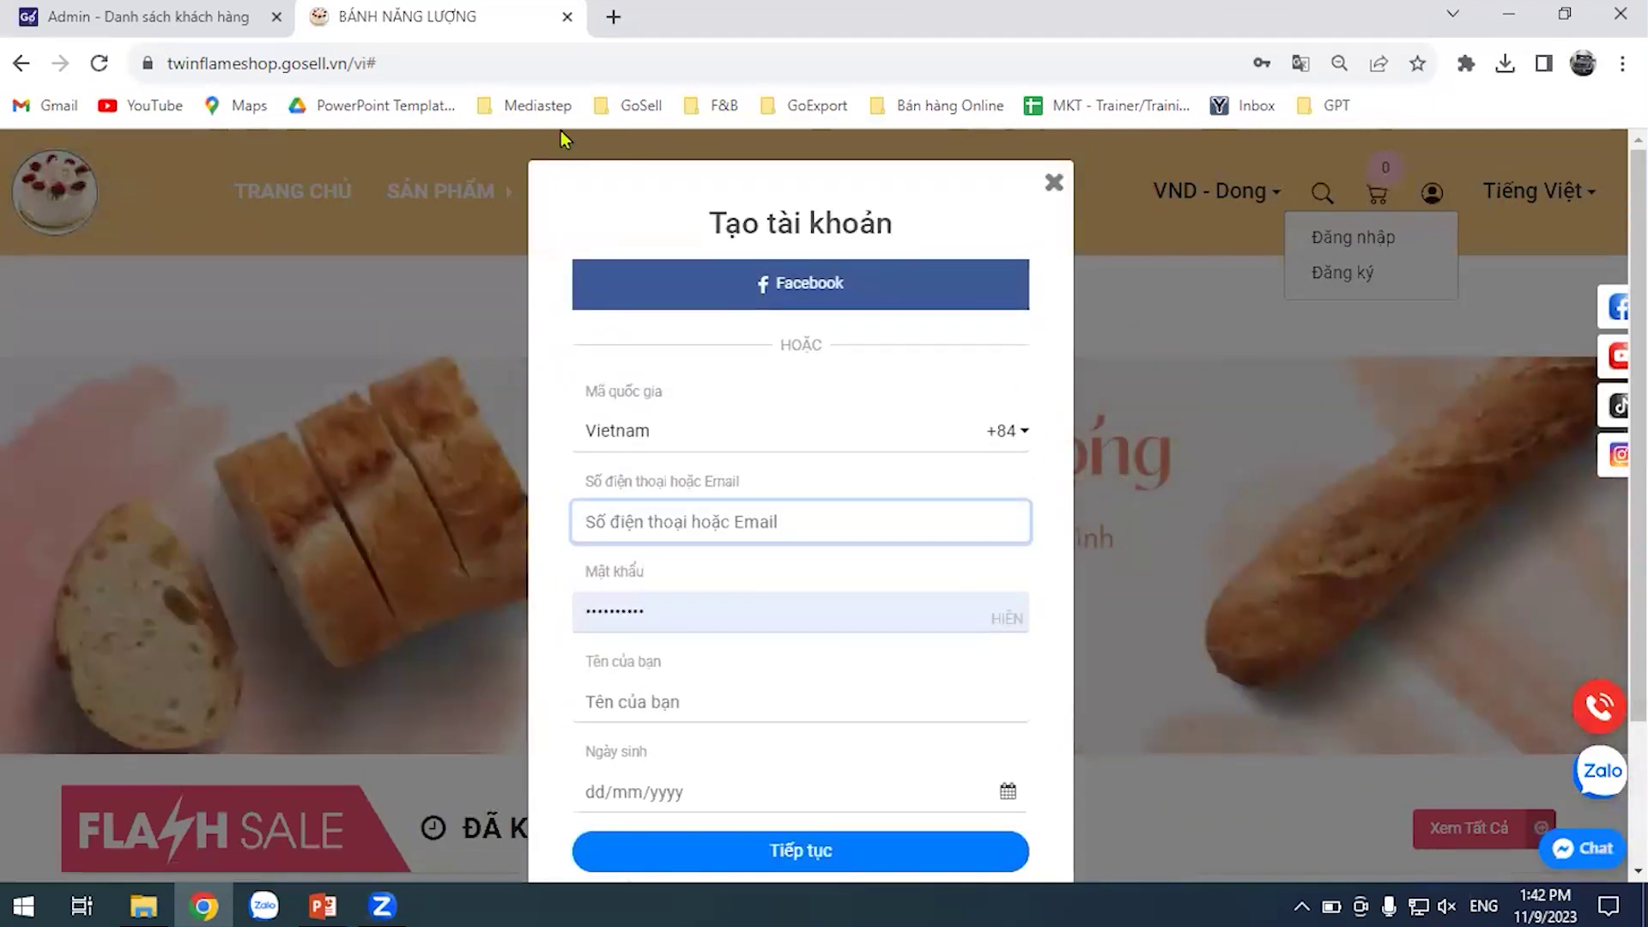
{"action": "left_click", "coordinate": [222, 15]}
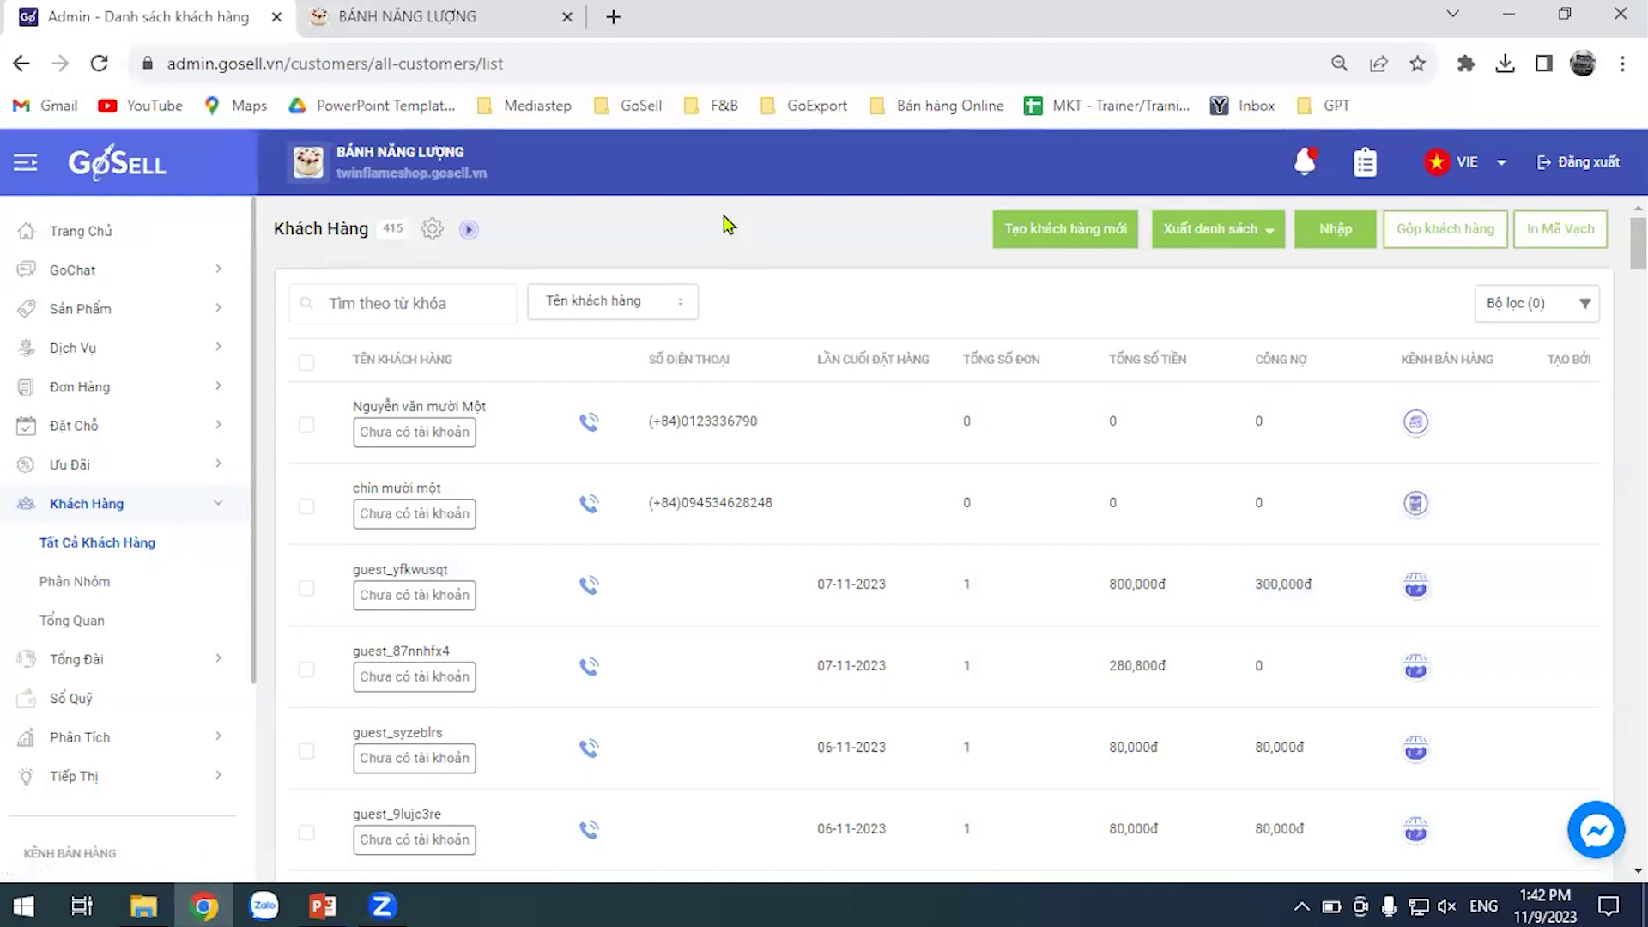
Go to Orders and launch the POS - Bán Hàng Tại Quầy selling page
{"action": "left_click", "coordinate": [110, 395]}
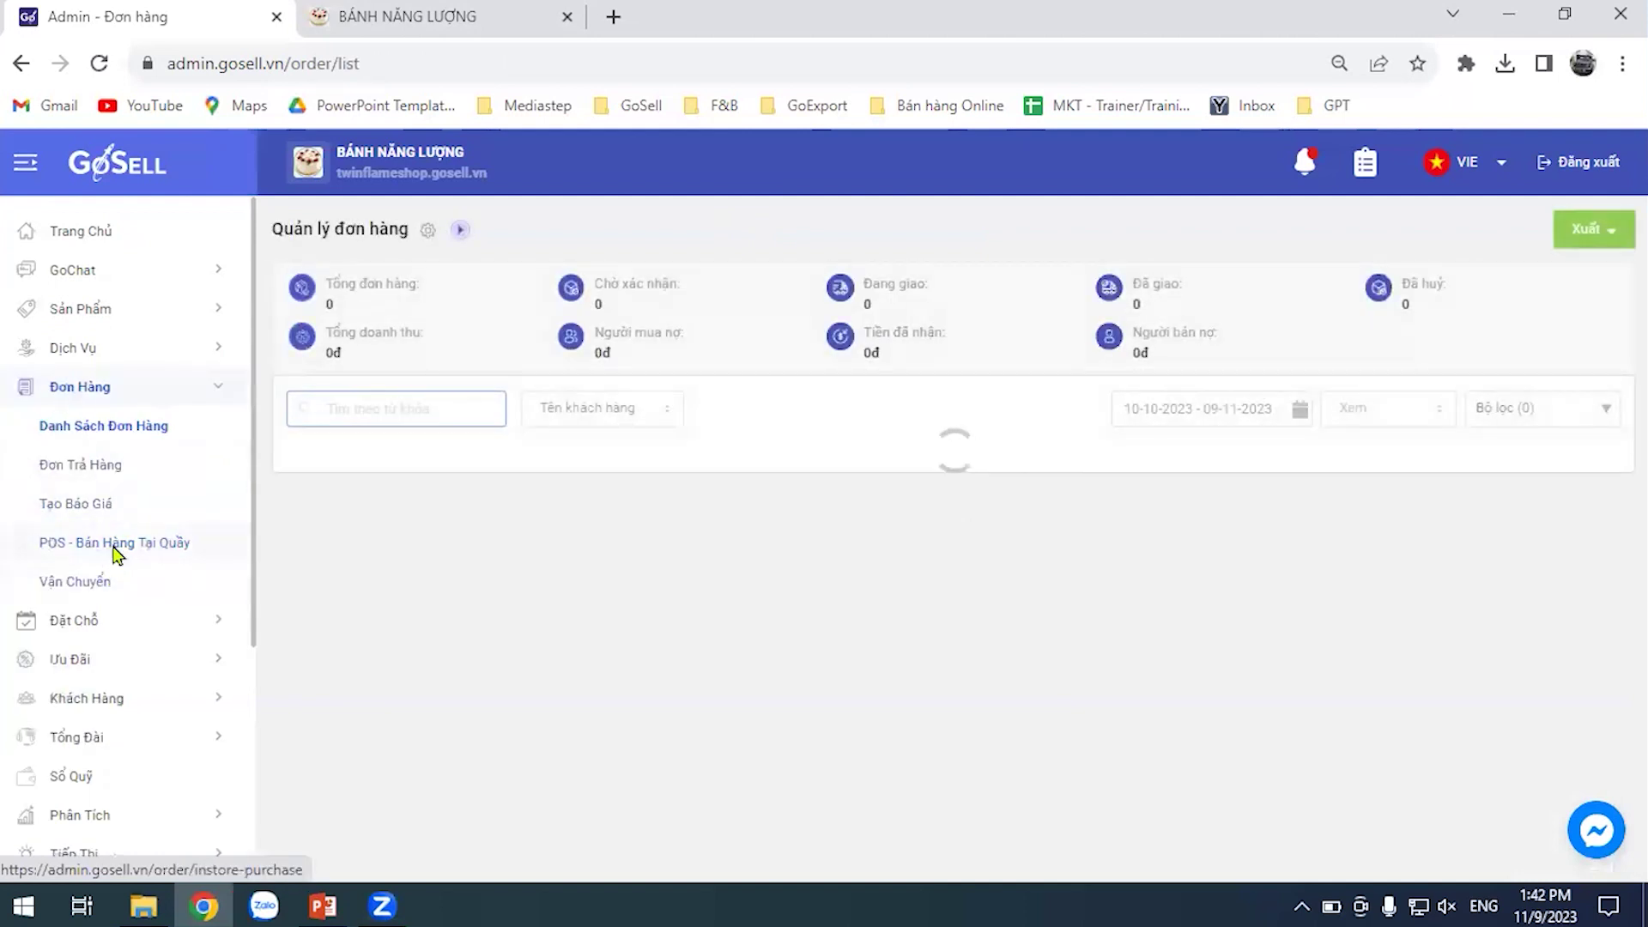
{"action": "left_click", "coordinate": [117, 549]}
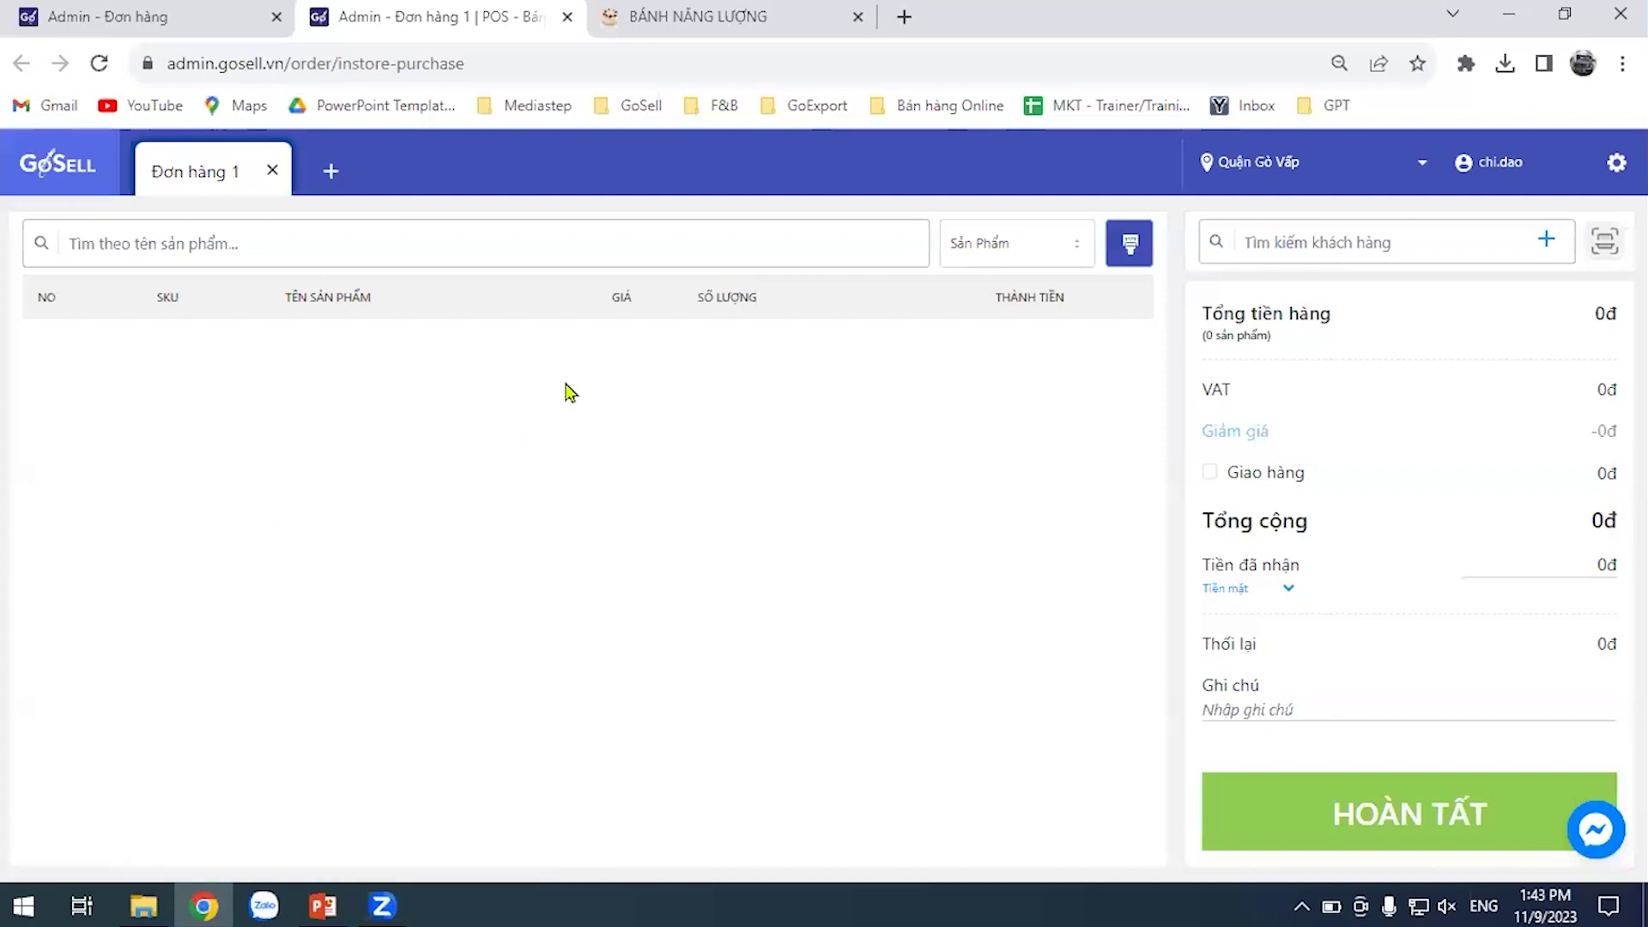
Add the balo da chất lượng cao backpack, then start a new customer with name and gender Nam
{"action": "left_click", "coordinate": [393, 244]}
{"action": "left_click", "coordinate": [214, 710]}
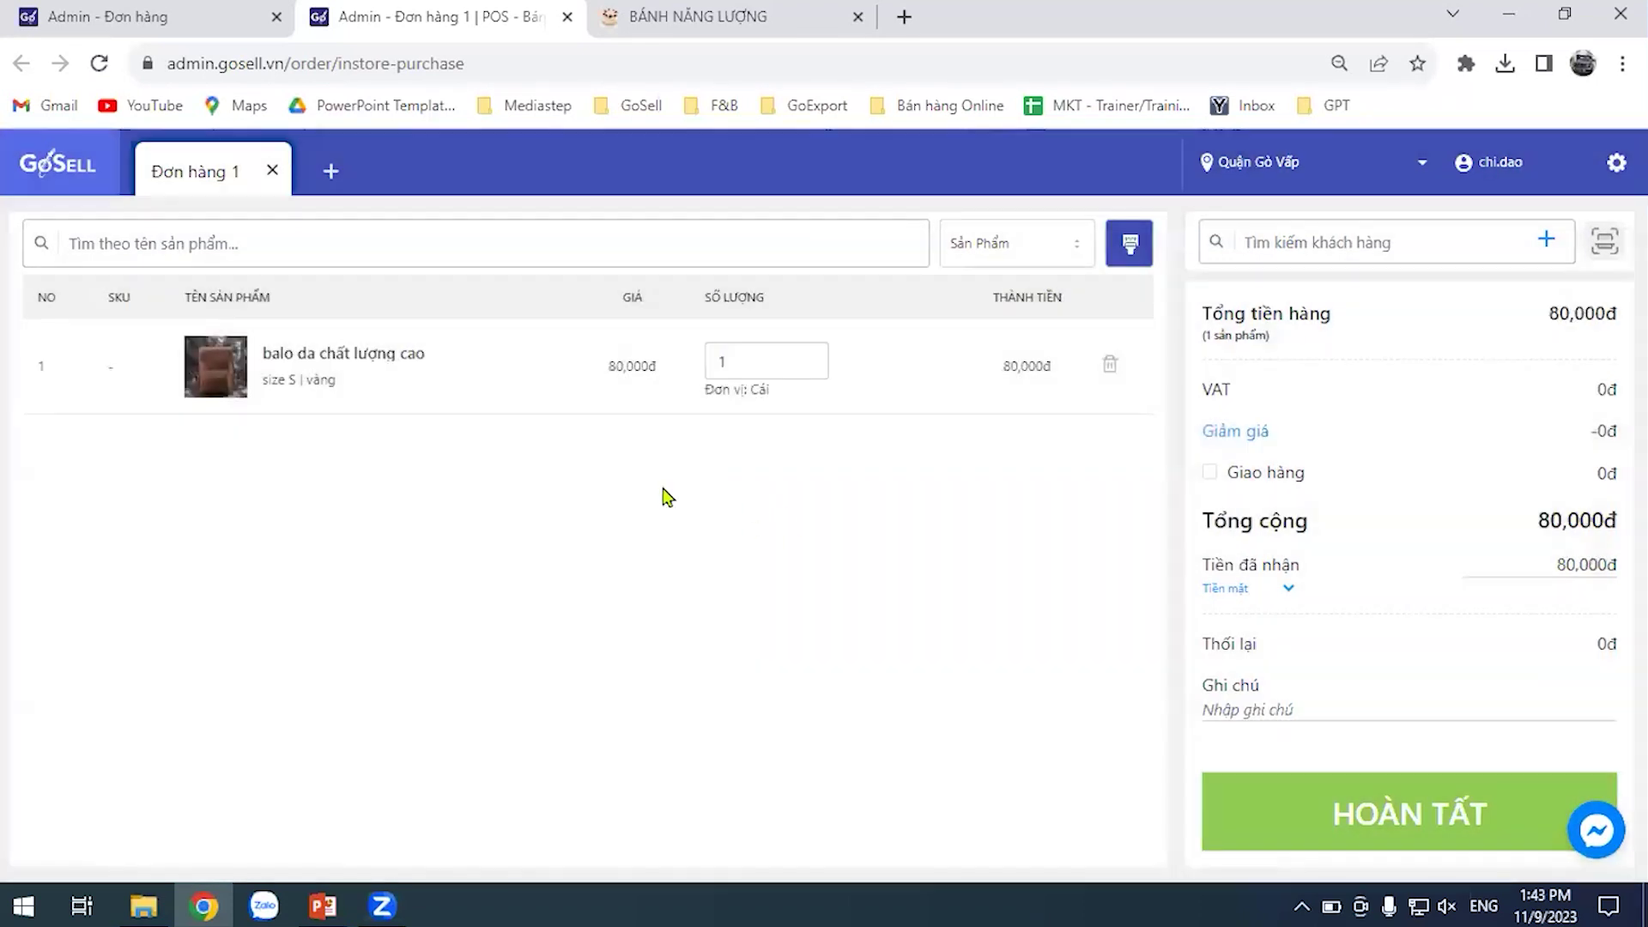
{"action": "left_click", "coordinate": [1549, 243]}
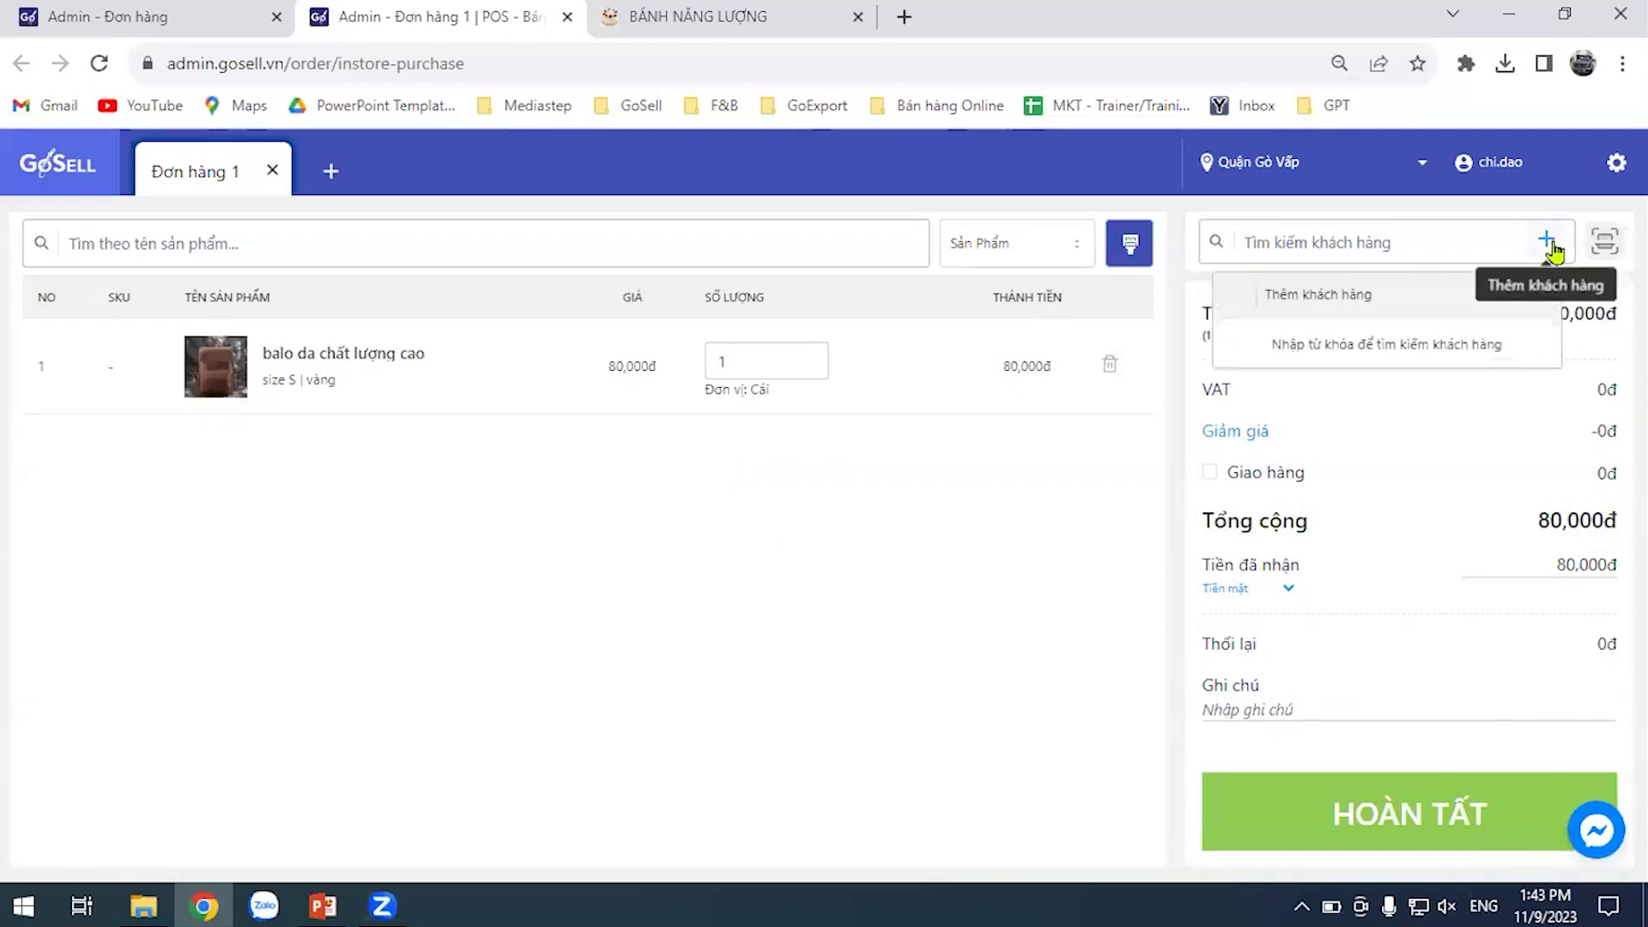
{"action": "left_click", "coordinate": [1321, 296]}
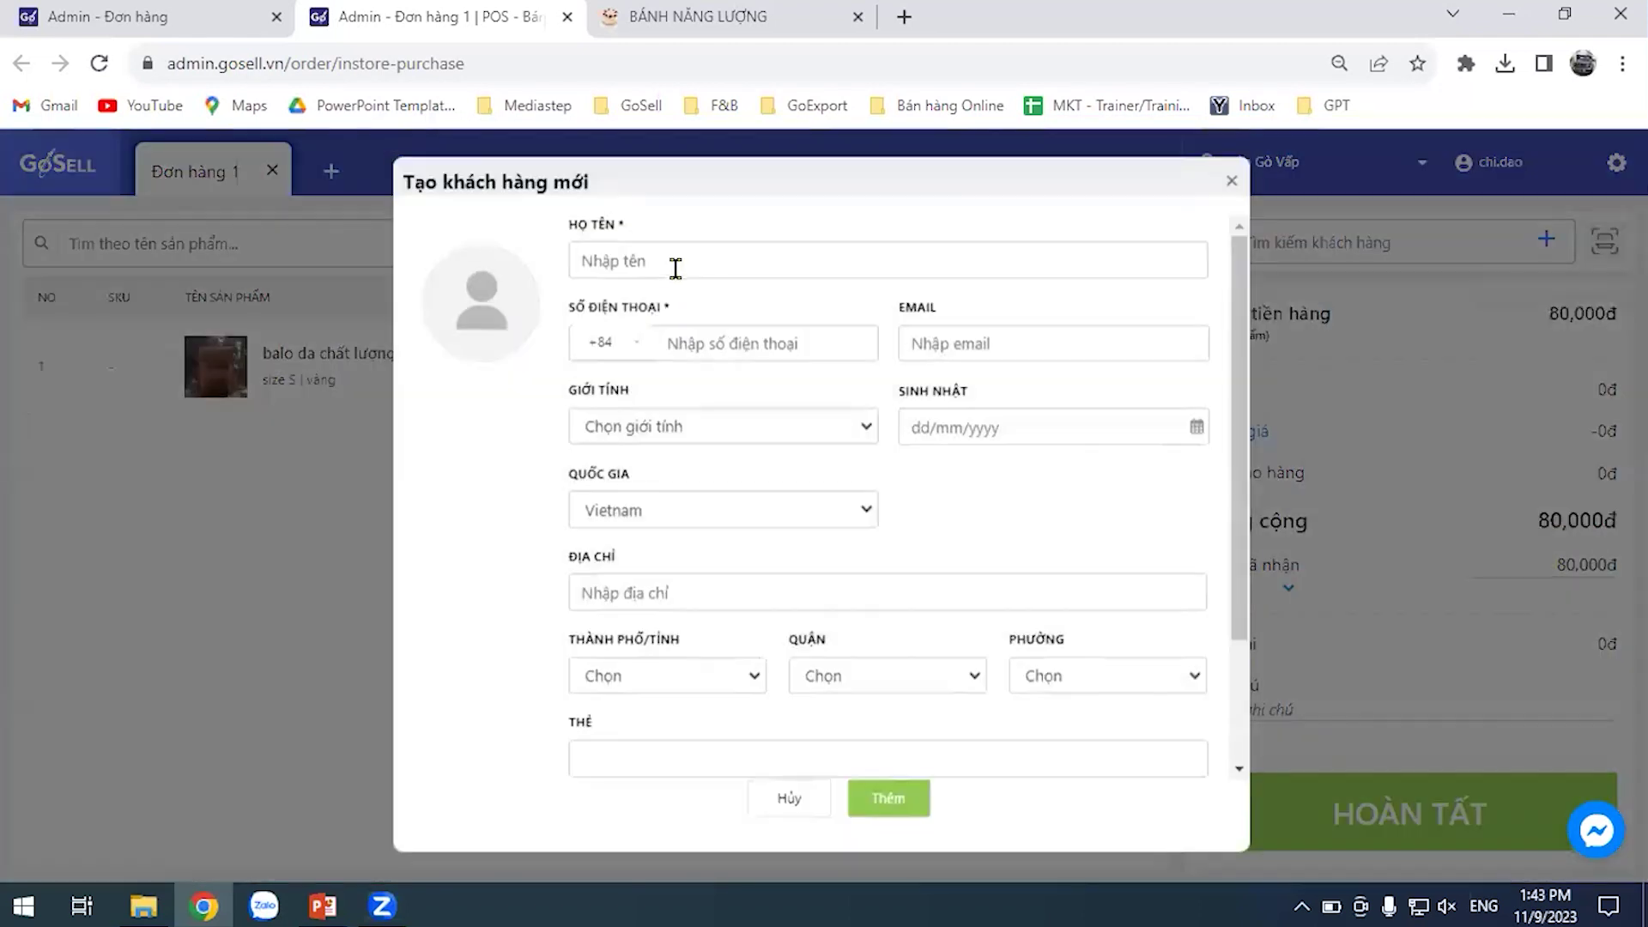
{"action": "left_click", "coordinate": [676, 264]}
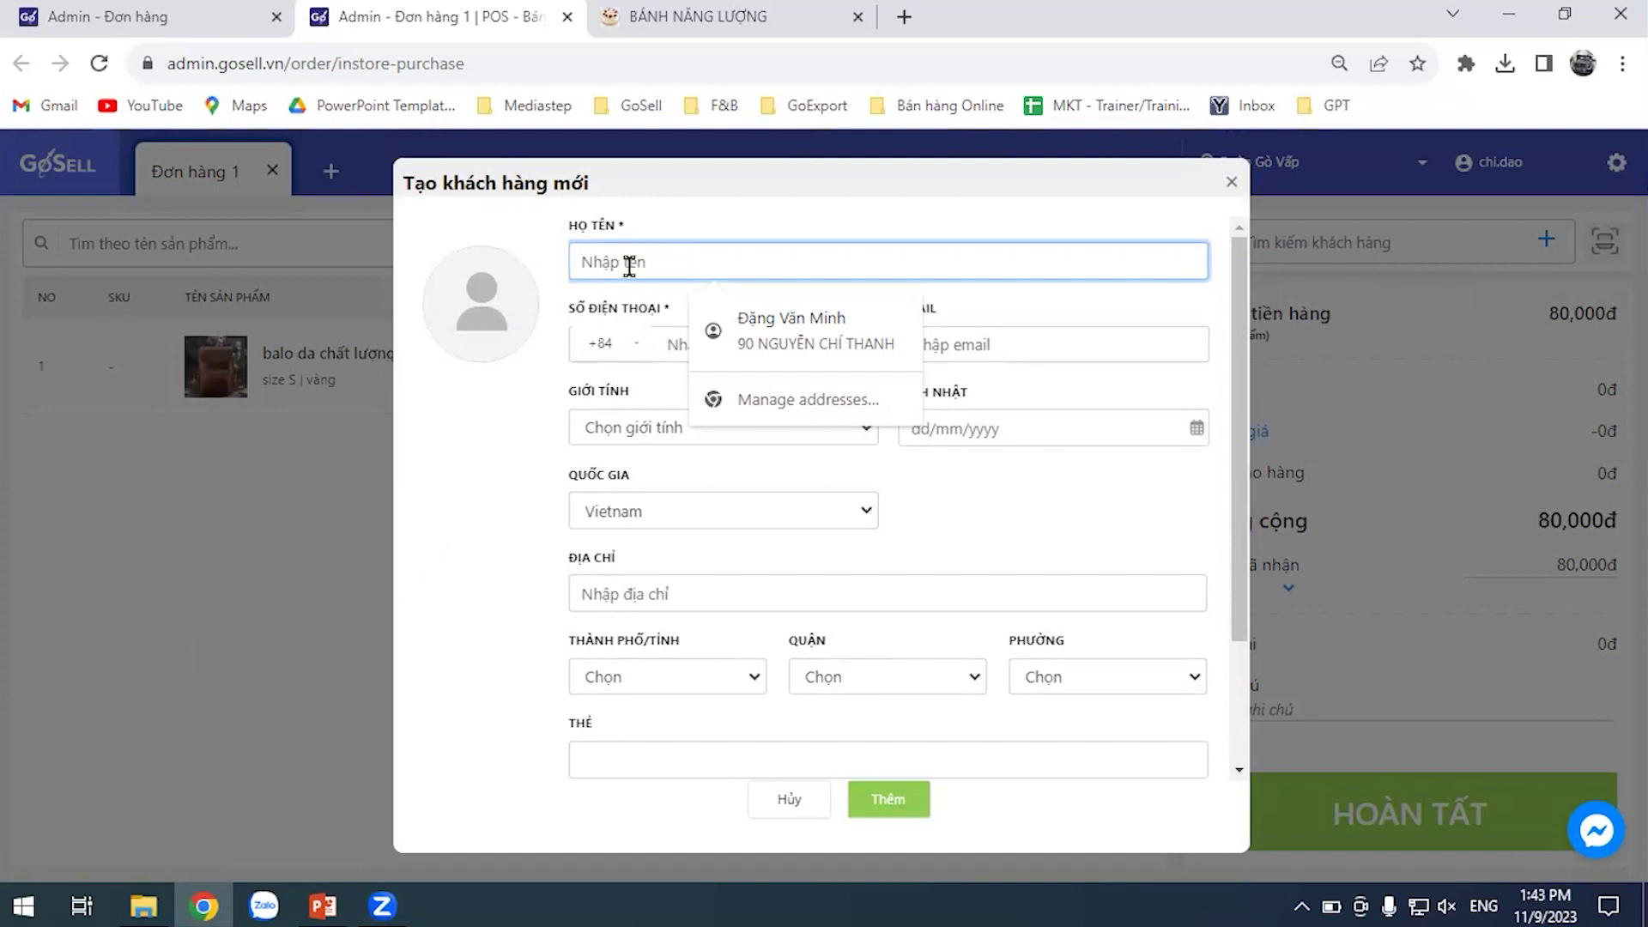
{"action": "type", "text": "Mươi"}
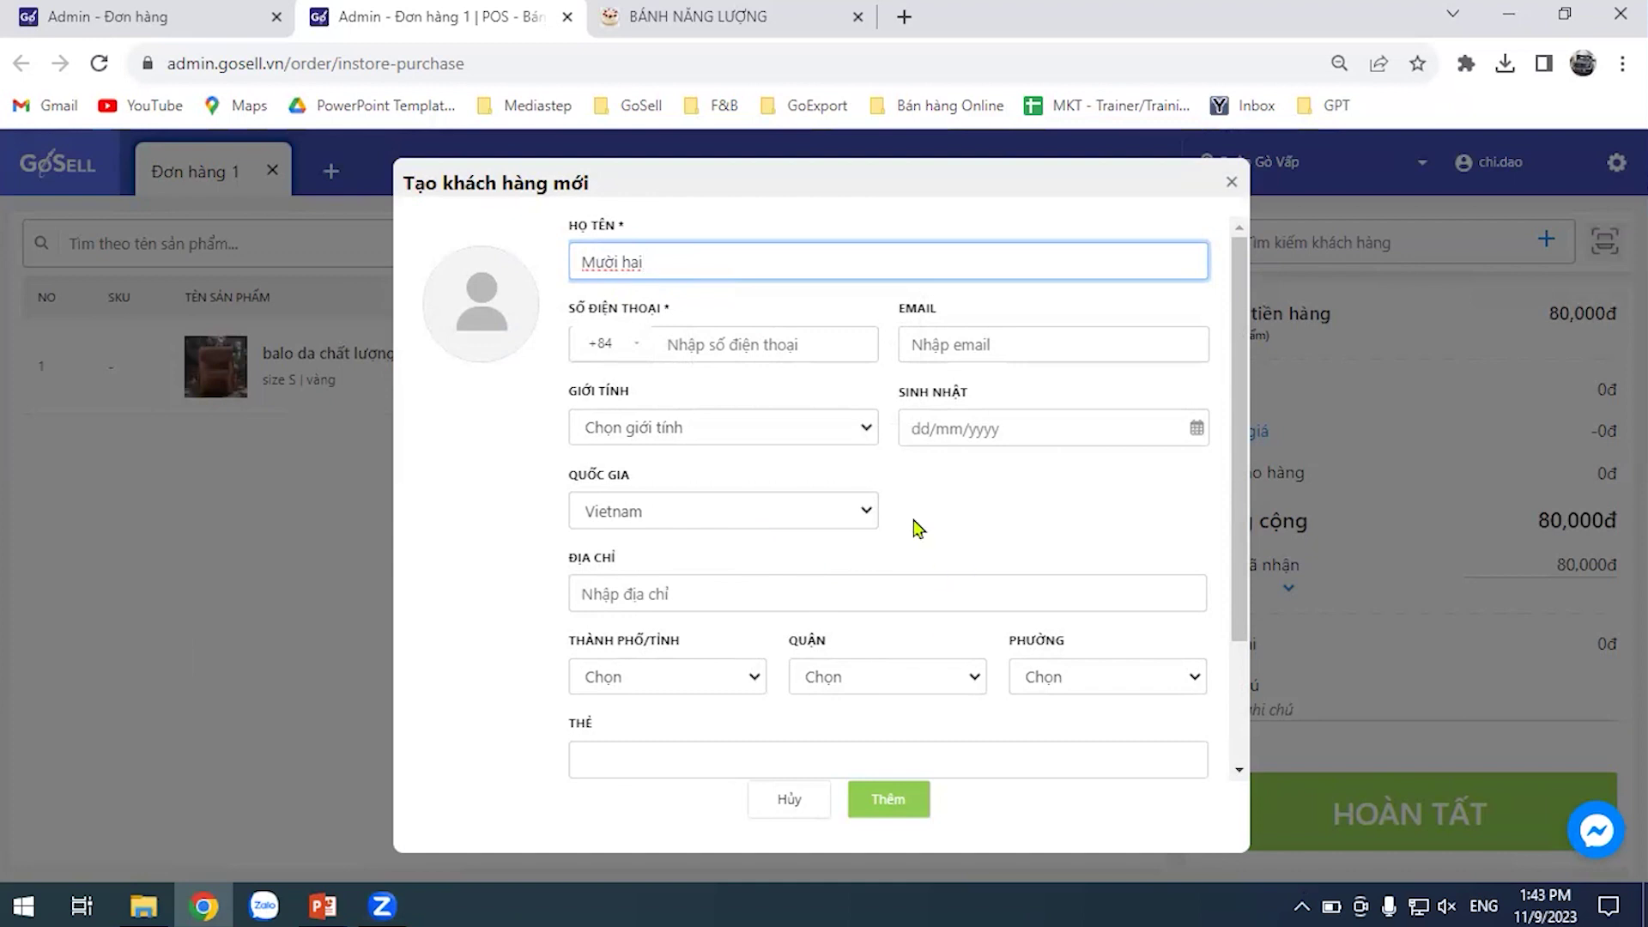
{"action": "left_click", "coordinate": [858, 427]}
{"action": "left_click", "coordinate": [783, 481]}
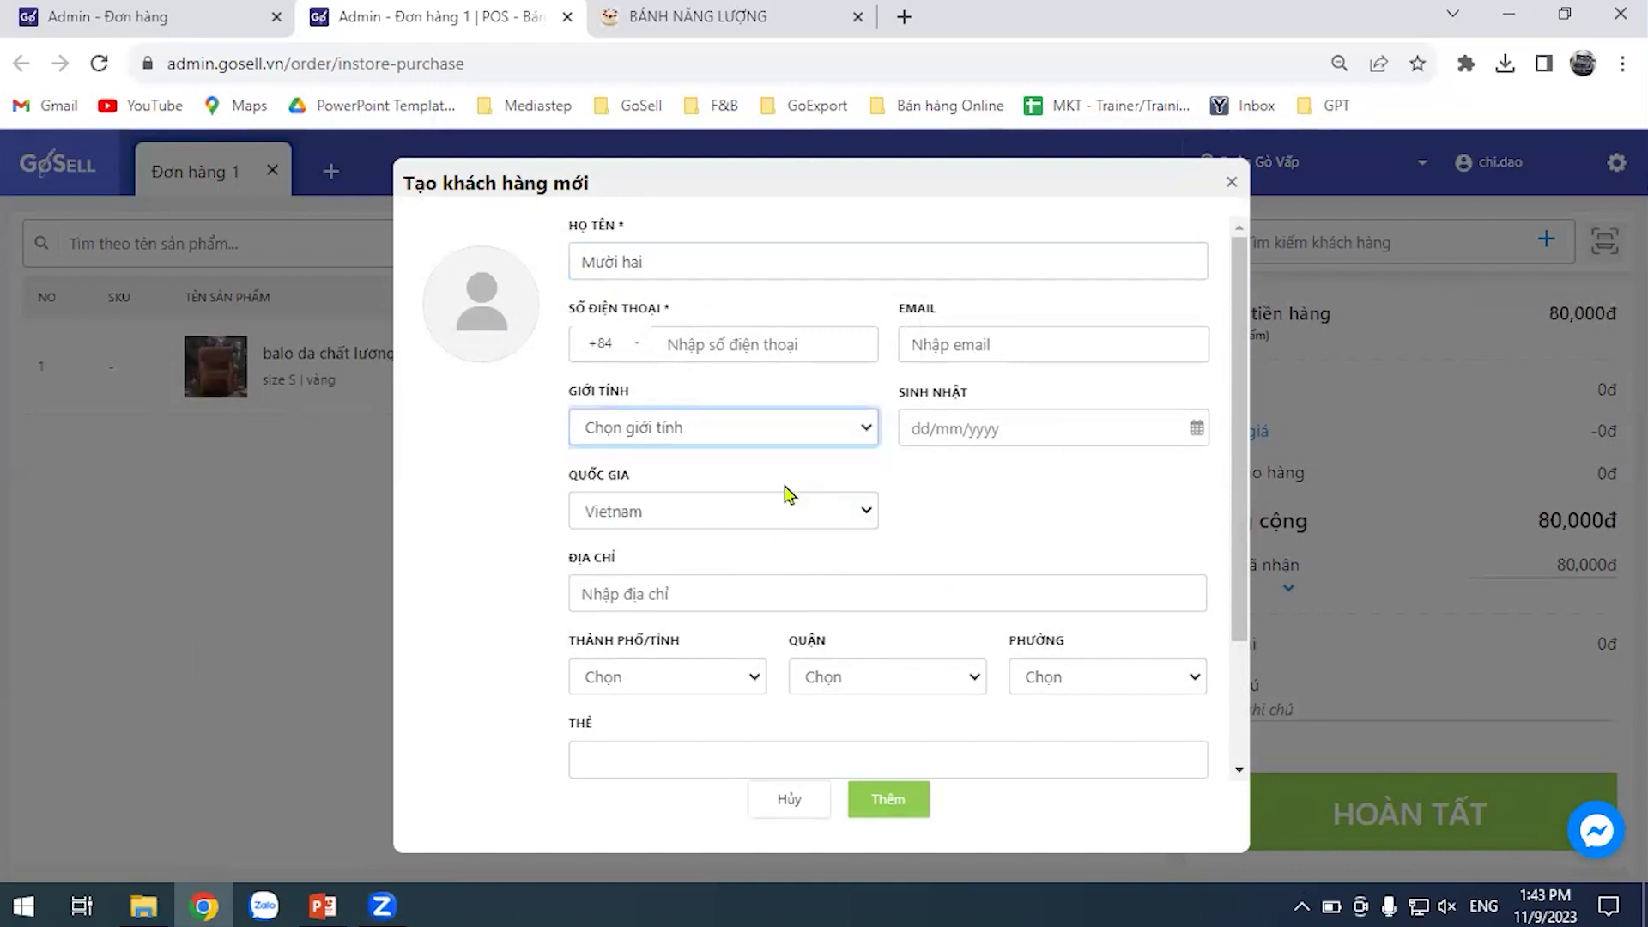
Enter the customer's phone number, tag them sinhvien, and attach them to the order
{"action": "left_click", "coordinate": [804, 344]}
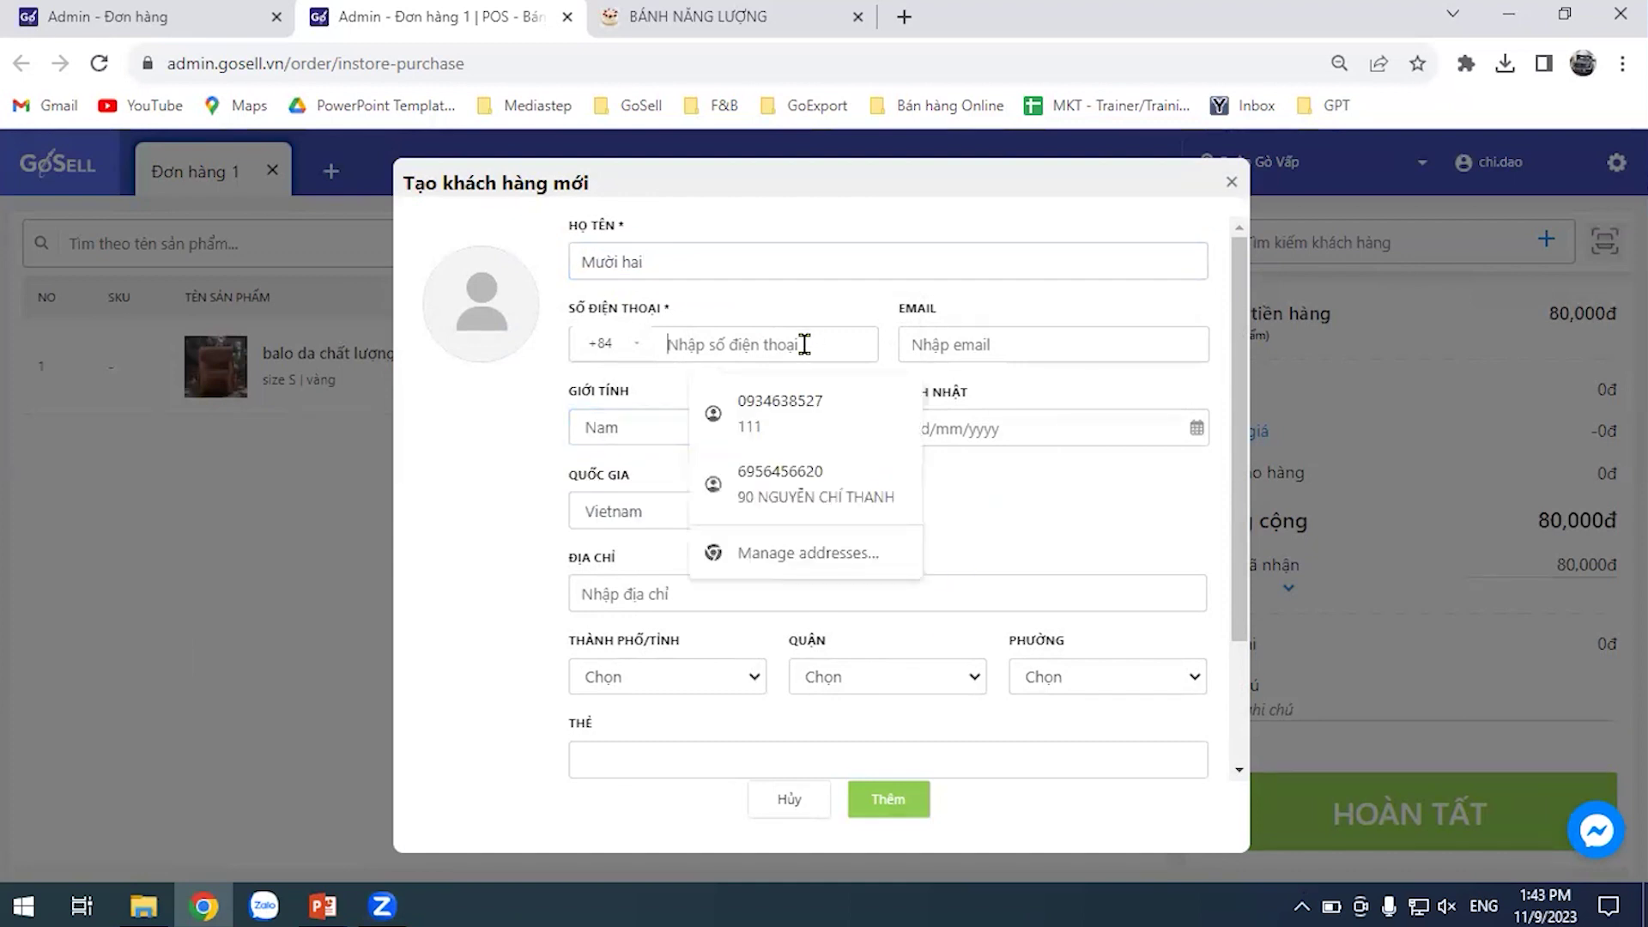
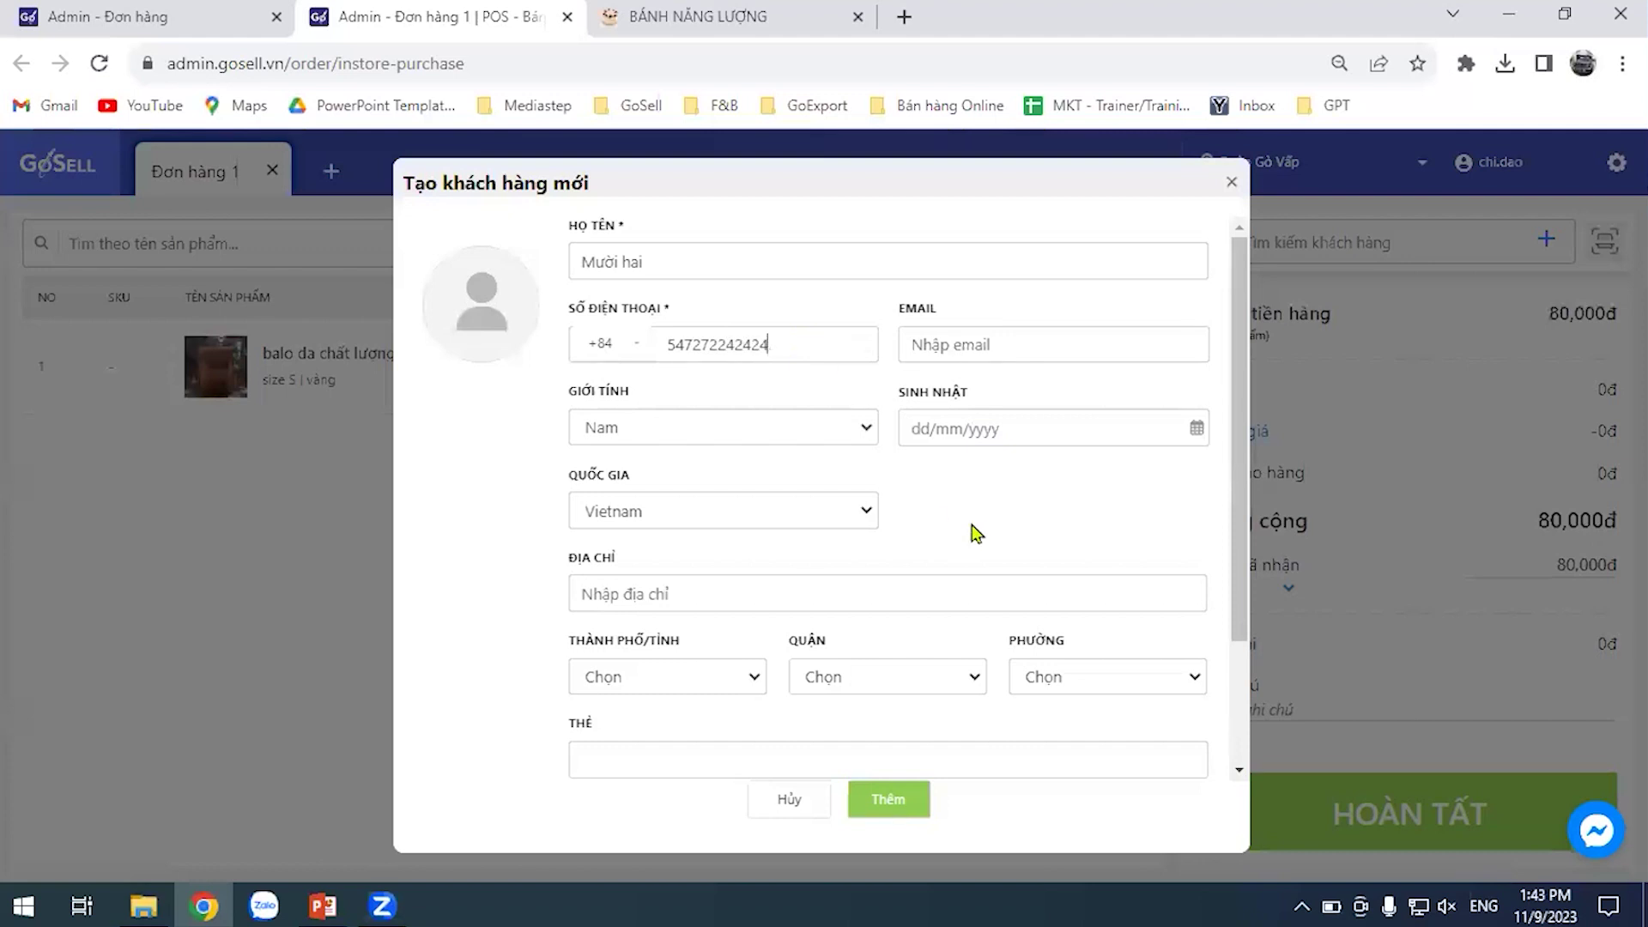
{"action": "scroll", "coordinate": [965, 497], "scroll_direction": "down", "scroll_amount": 2}
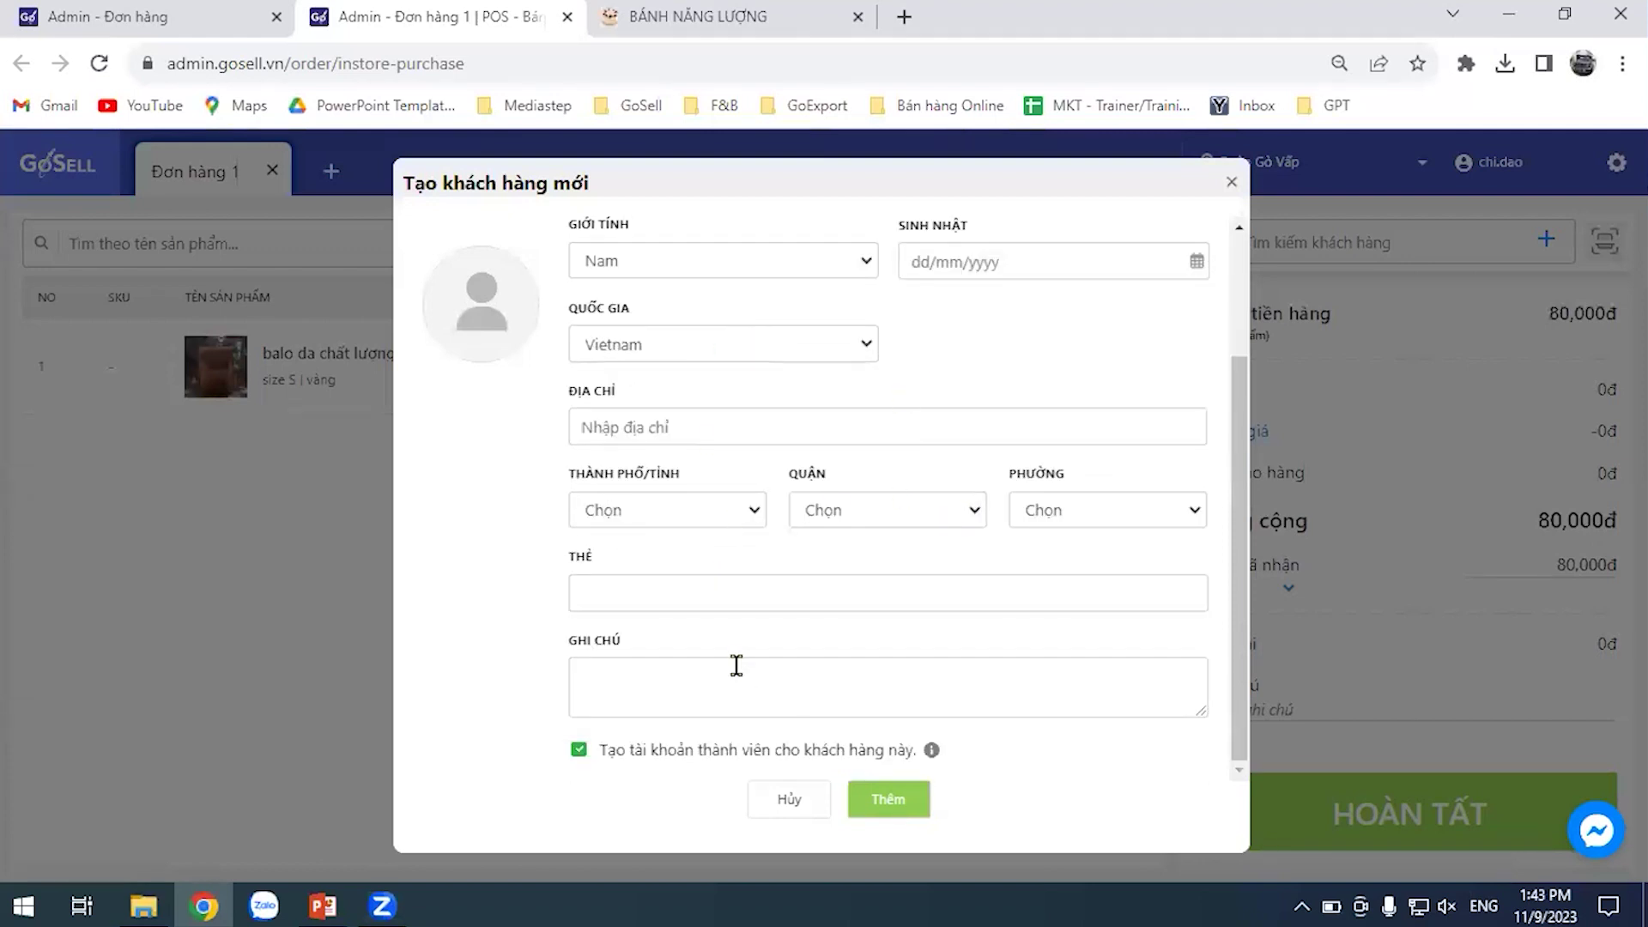
{"action": "left_click", "coordinate": [706, 592]}
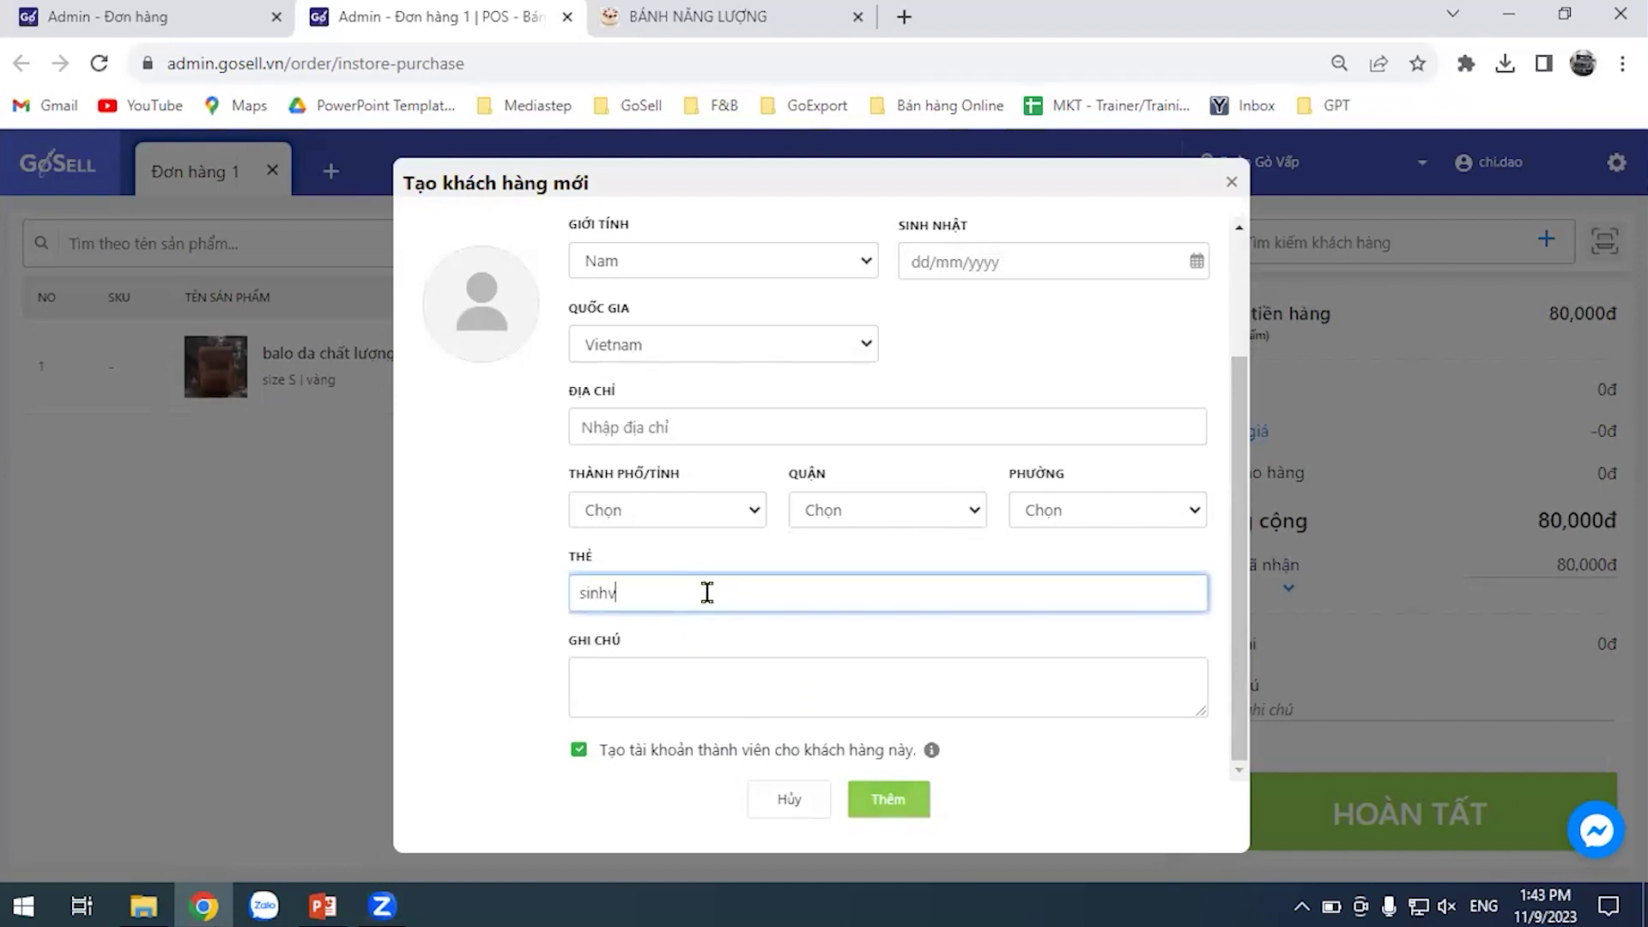
{"action": "left_click", "coordinate": [902, 803]}
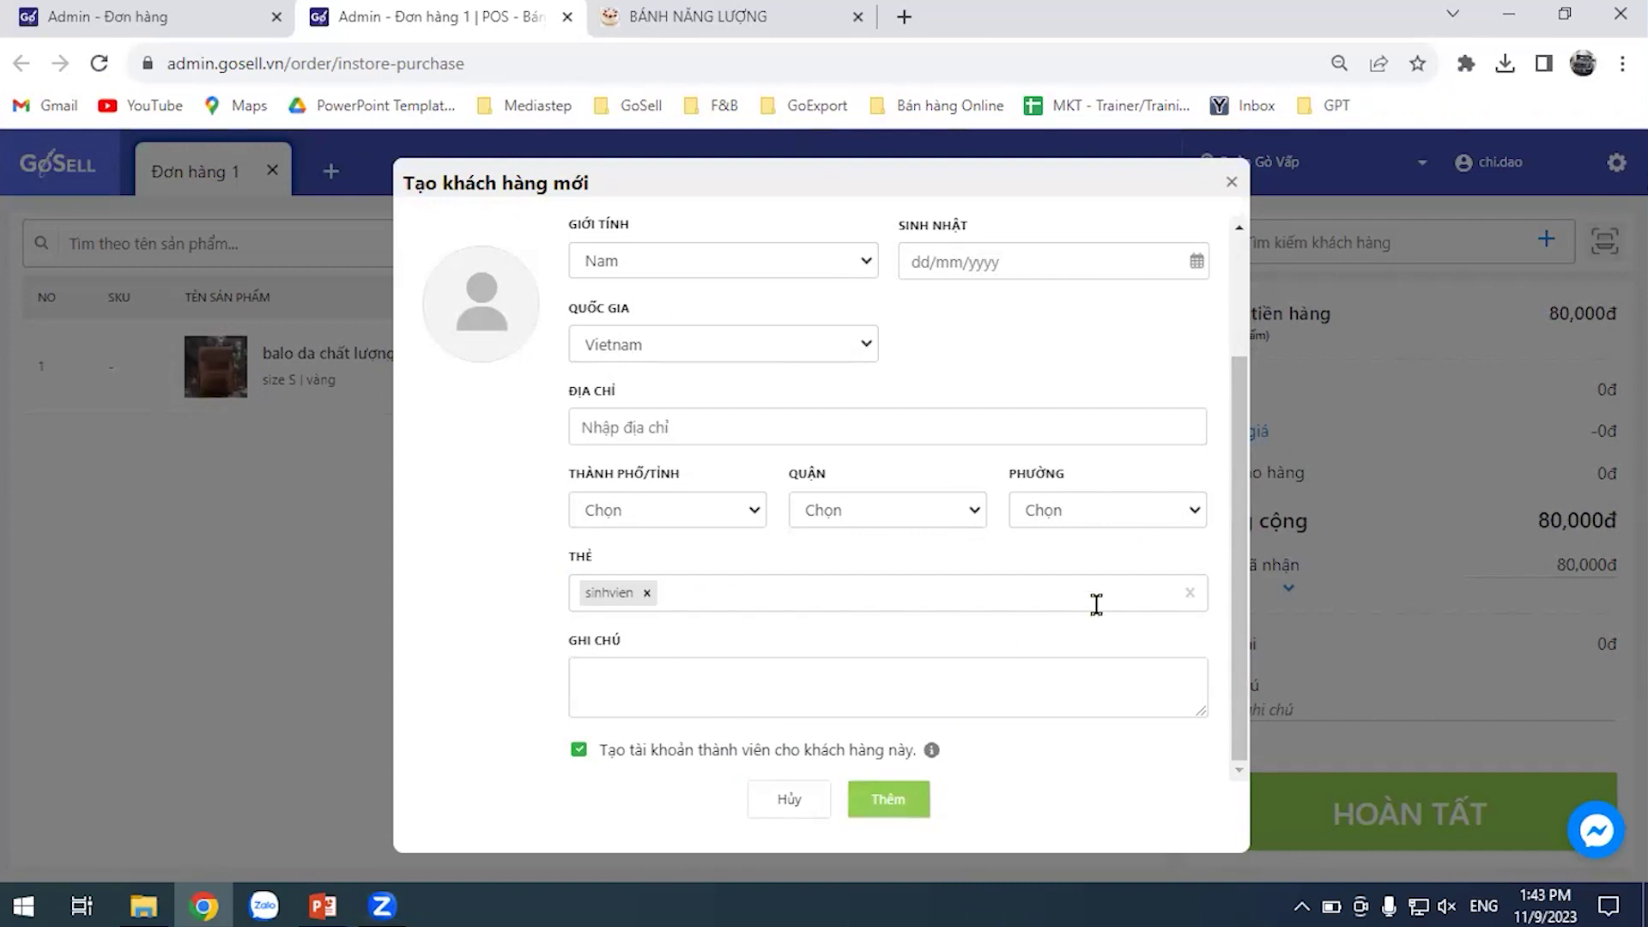
{"action": "scroll", "coordinate": [1096, 603], "scroll_direction": "up", "scroll_amount": 2}
{"action": "scroll", "coordinate": [1056, 644], "scroll_direction": "down", "scroll_amount": 2}
{"action": "left_click", "coordinate": [900, 807]}
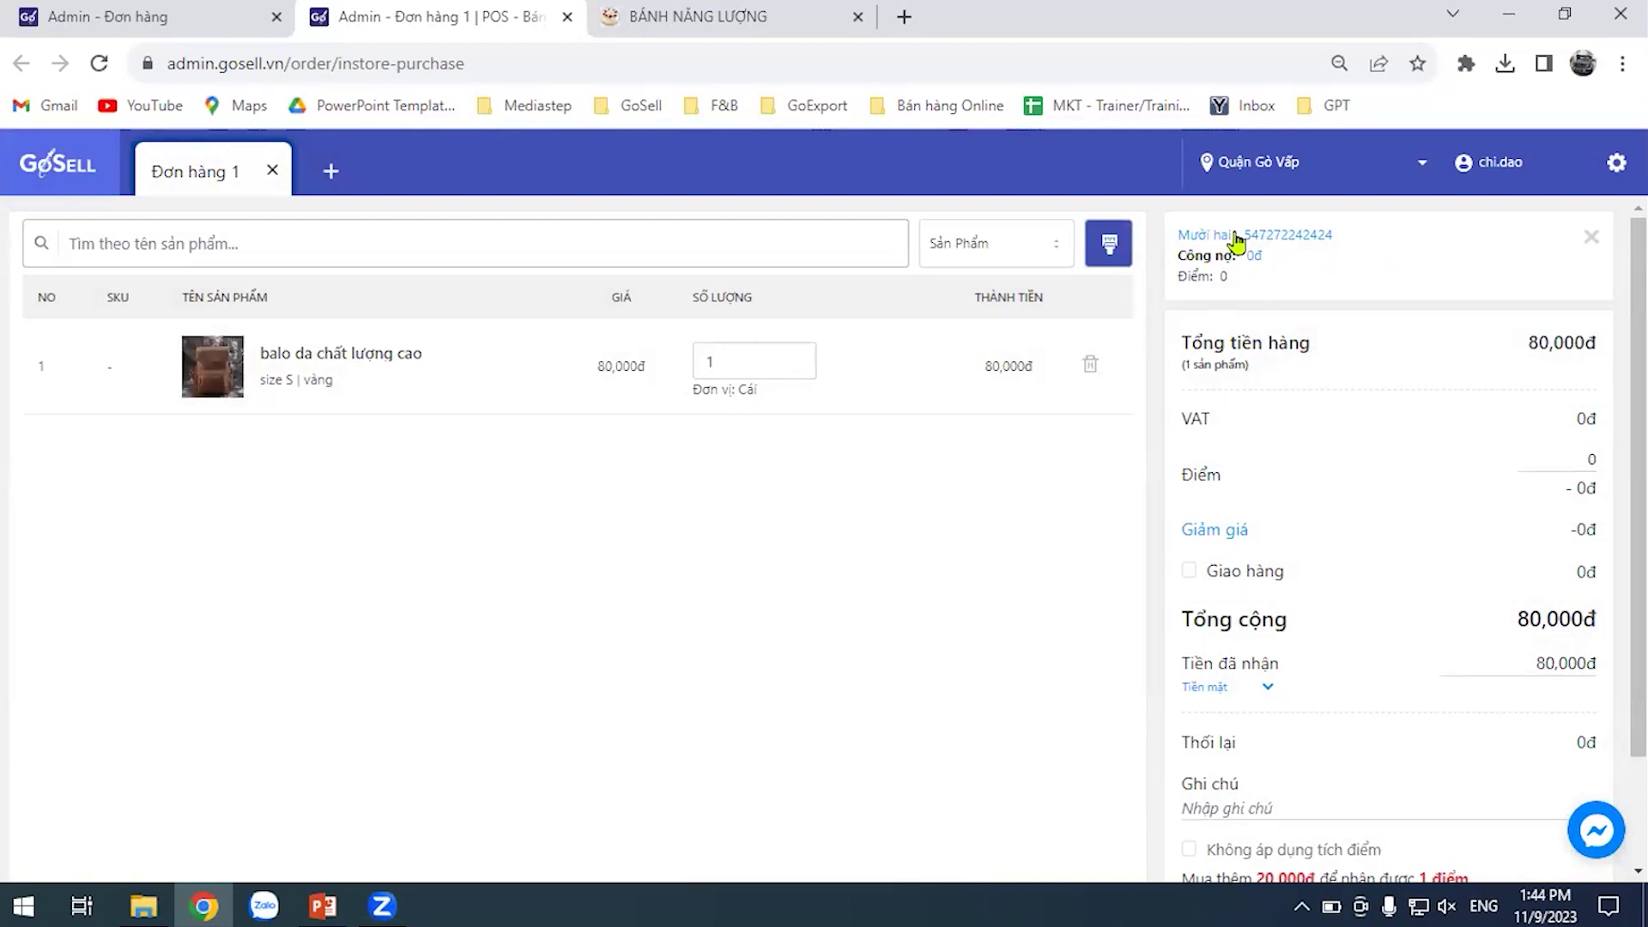
Refresh the admin order list, then view the customer list now totalling 416
{"action": "left_click", "coordinate": [225, 15]}
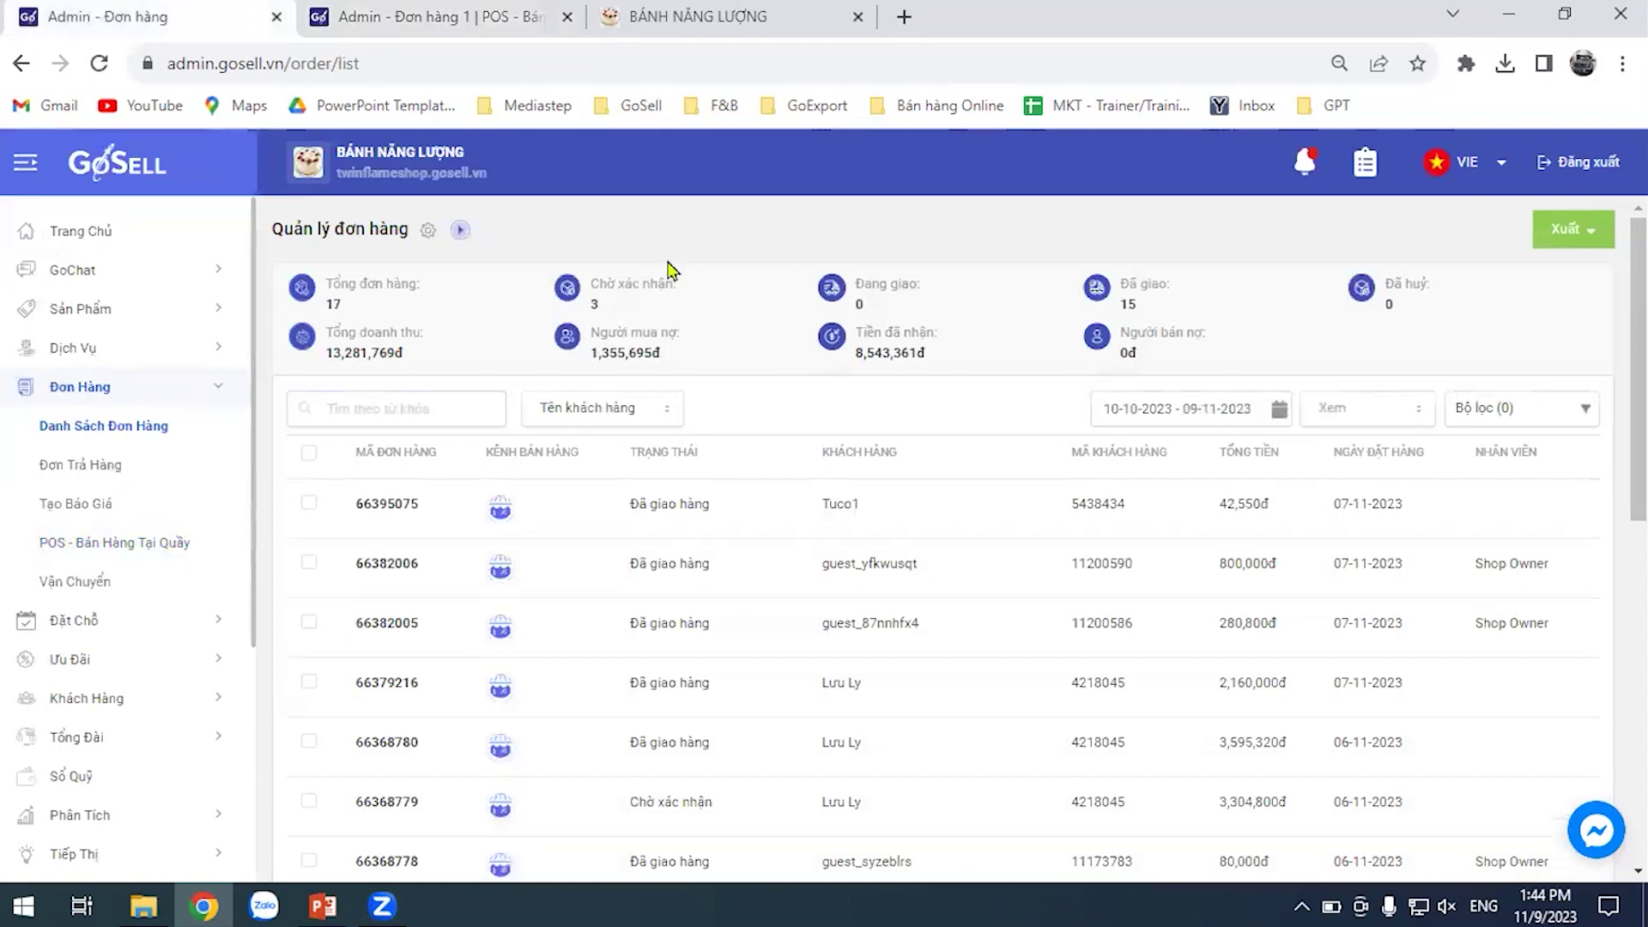
{"action": "key", "text": "F5"}
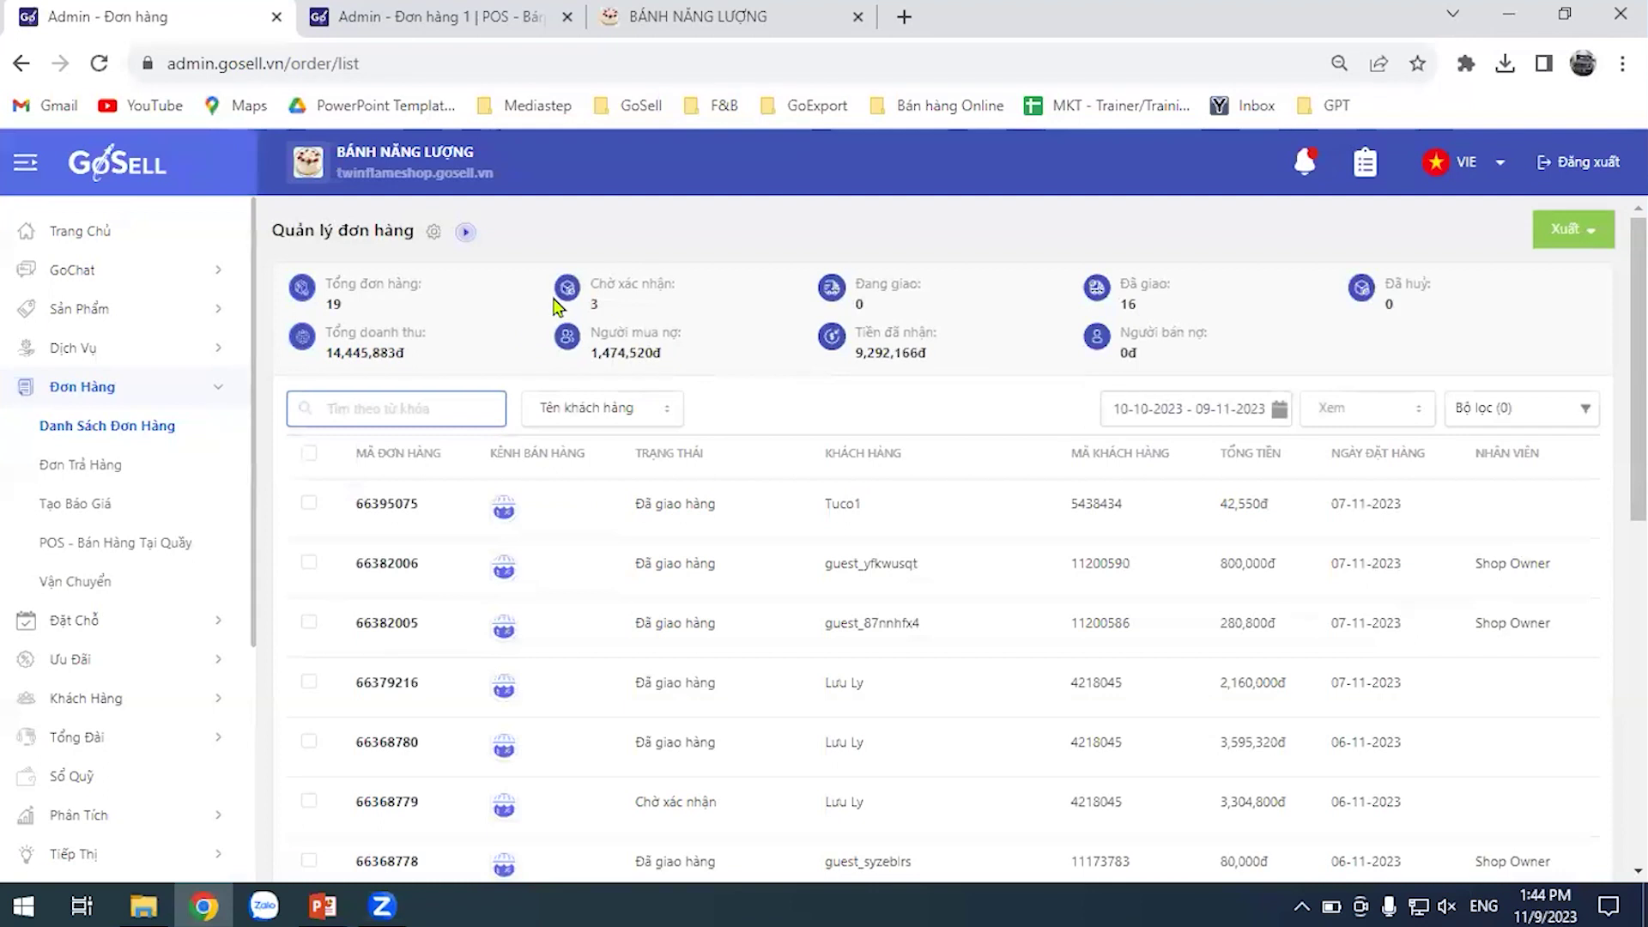
{"action": "left_click", "coordinate": [109, 700]}
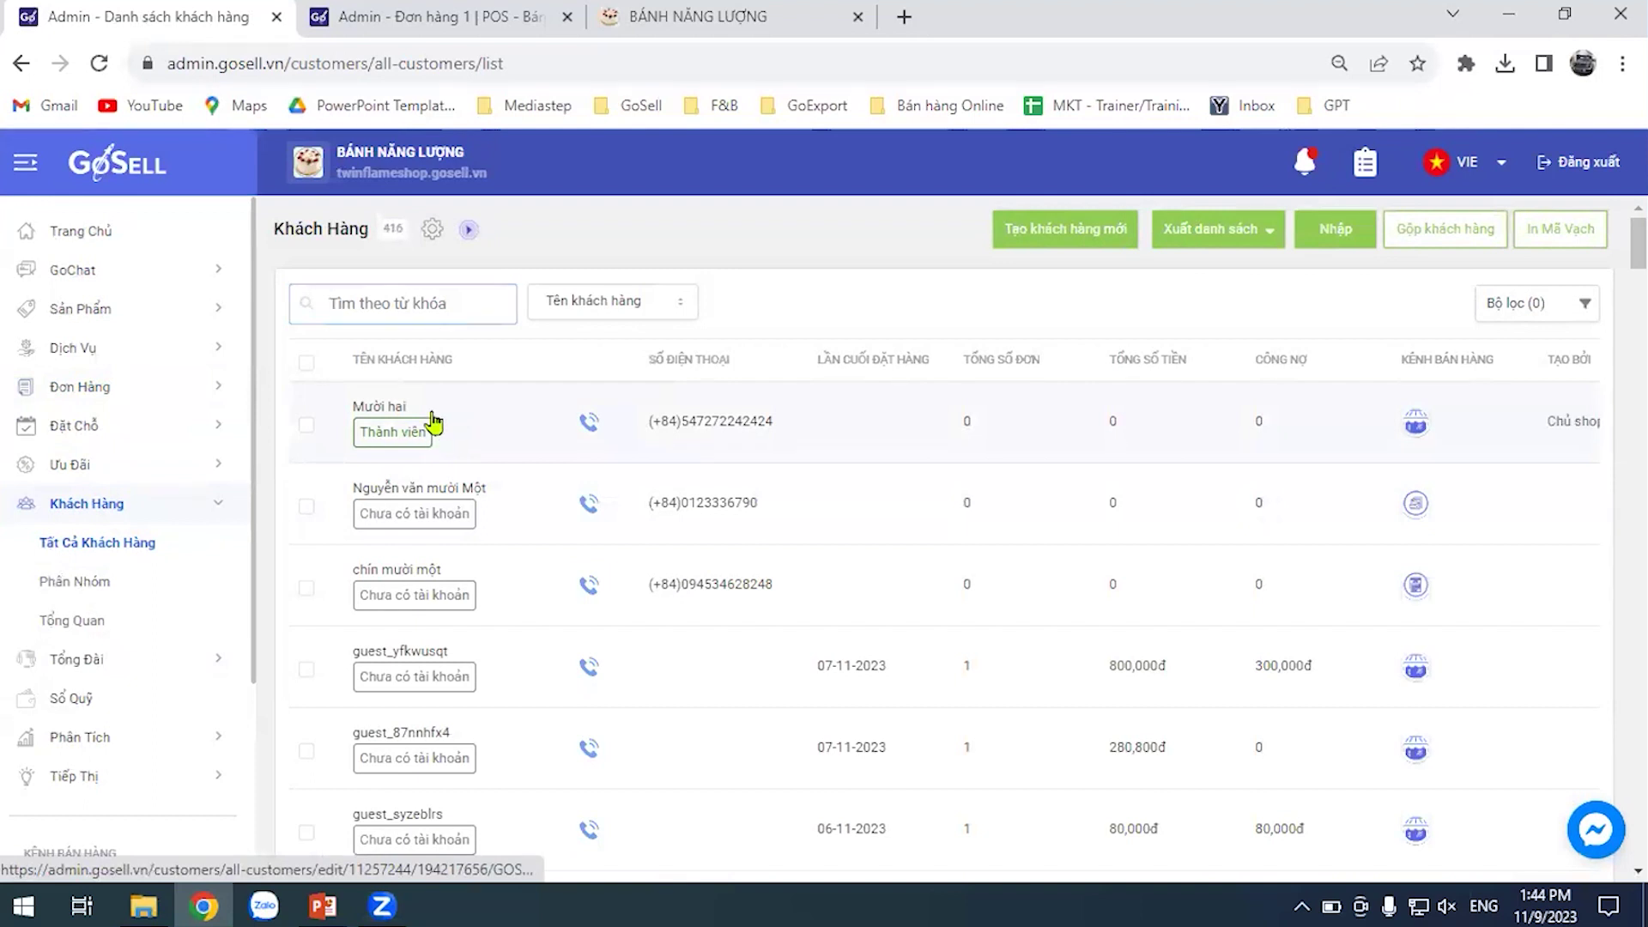
Inspect the POS-created customer's details (Nam, sinhvien, GOSELL source) alongside the POS order
{"action": "left_click", "coordinate": [433, 423]}
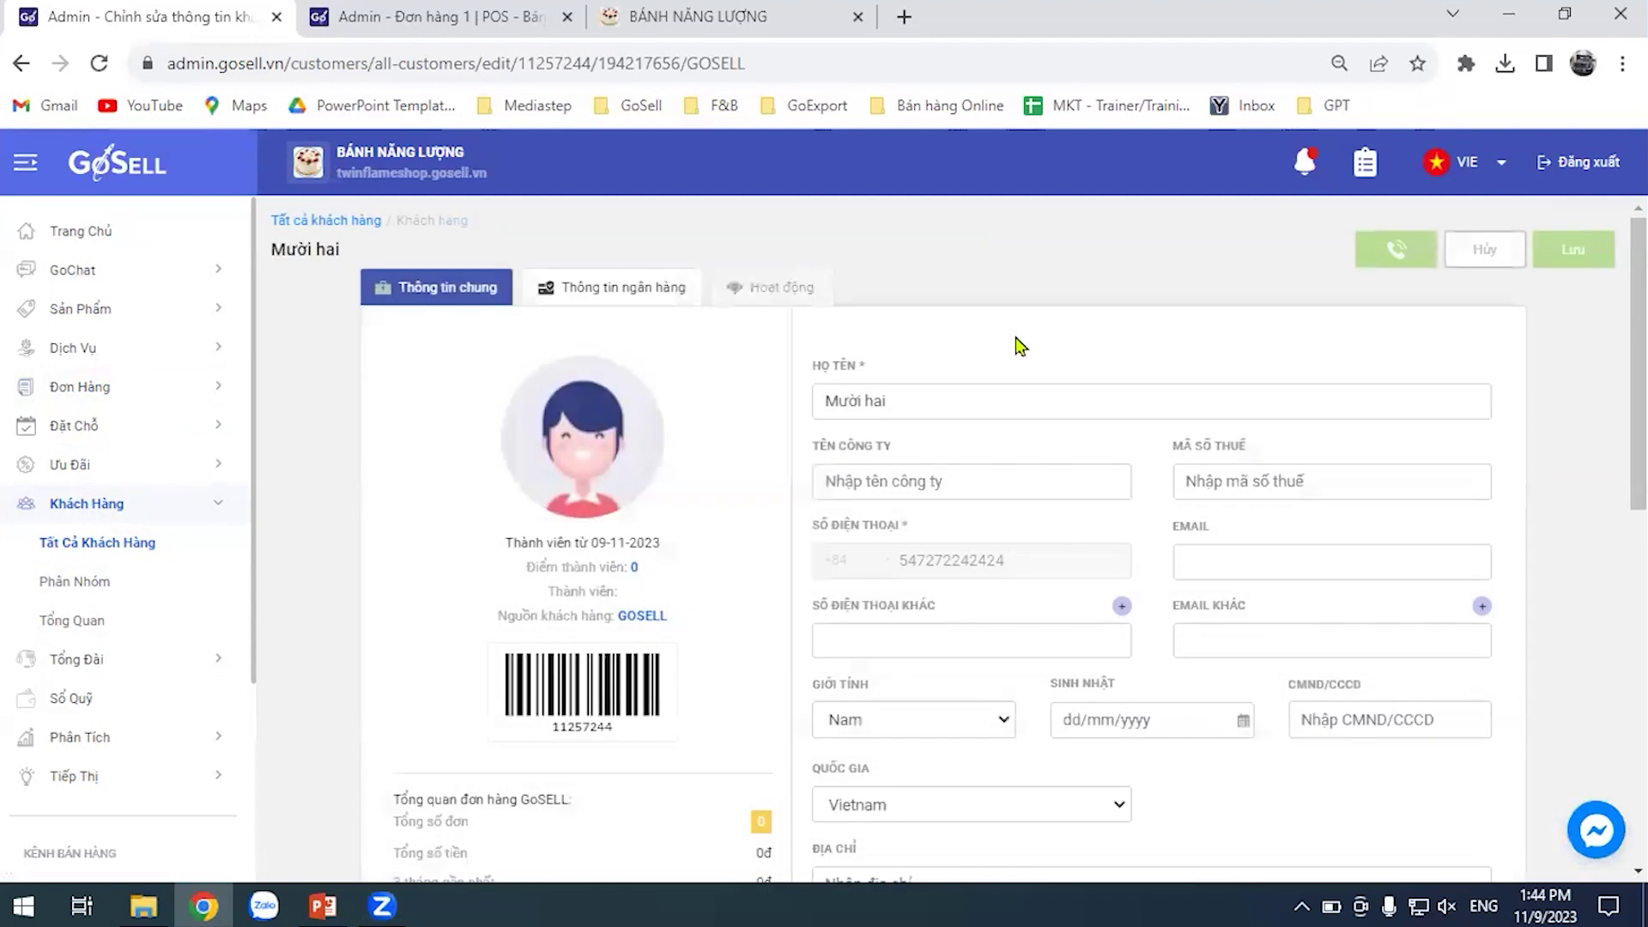
{"action": "scroll", "coordinate": [806, 515], "scroll_direction": "down", "scroll_amount": 4}
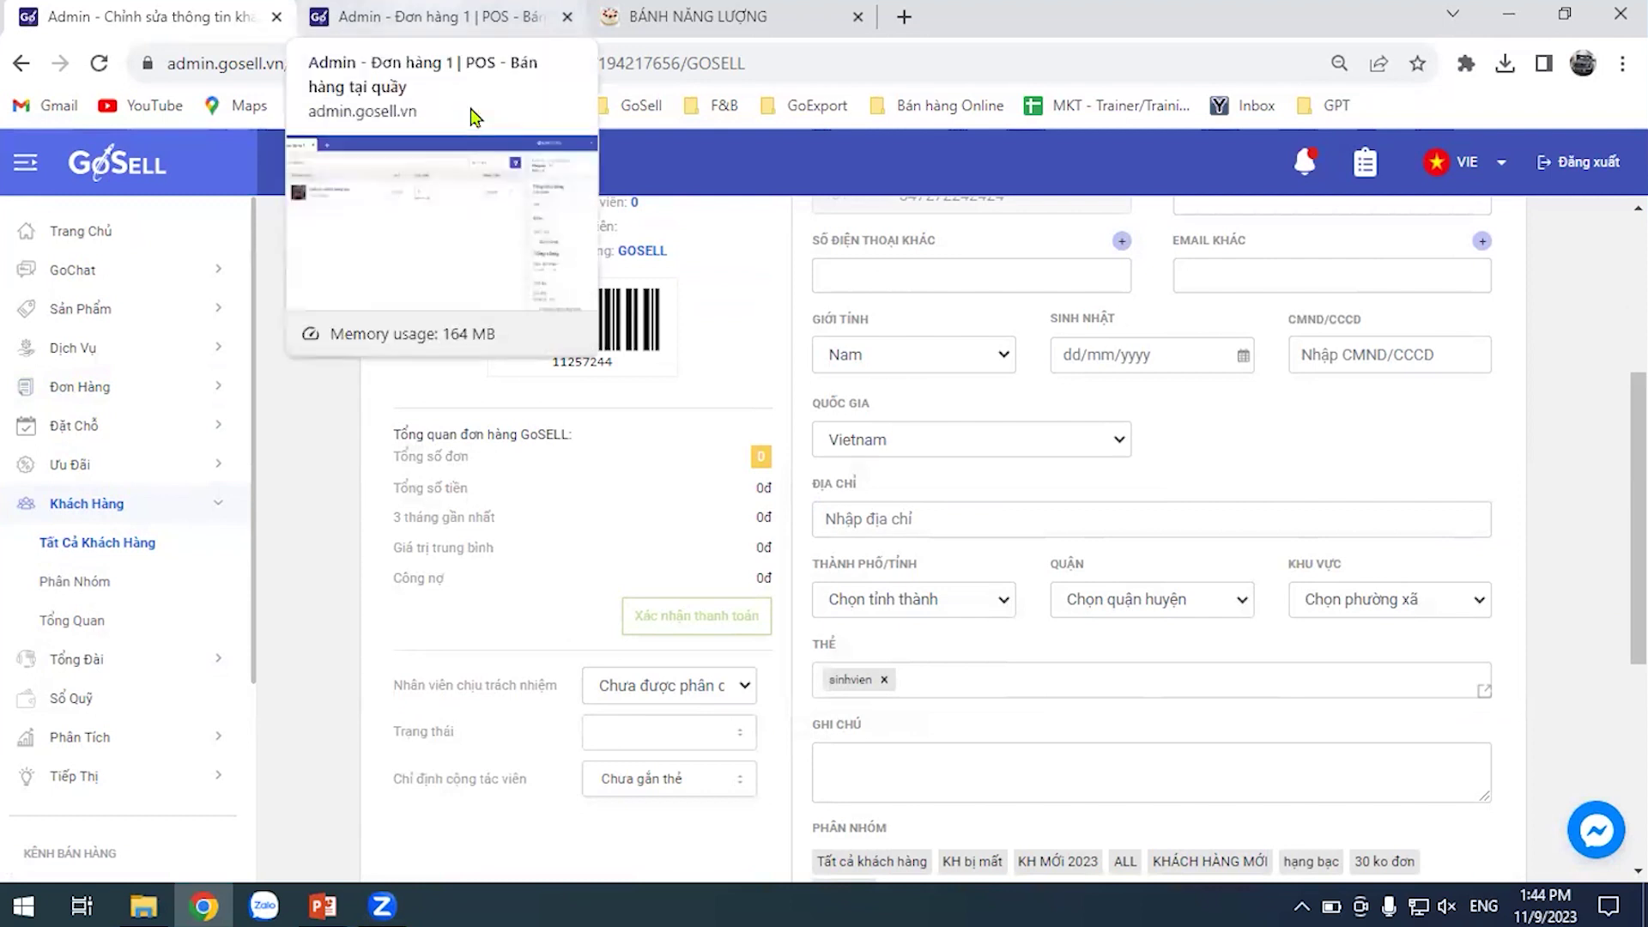
{"action": "left_click", "coordinate": [429, 16]}
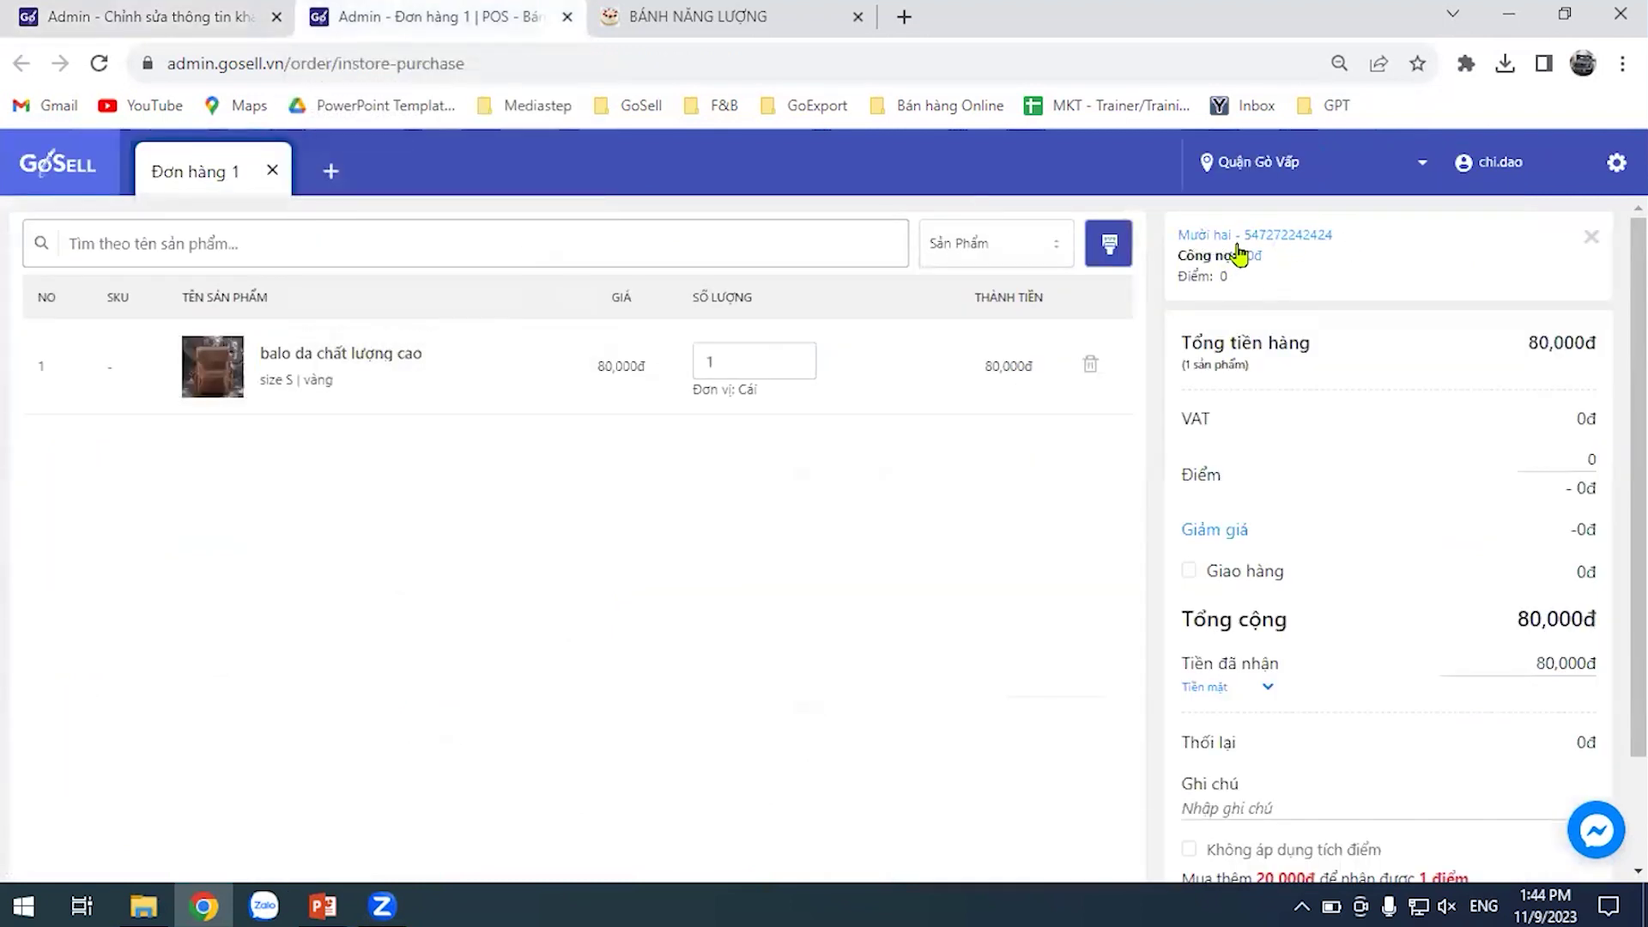
{"action": "scroll", "coordinate": [1418, 650], "scroll_direction": "down", "scroll_amount": 2}
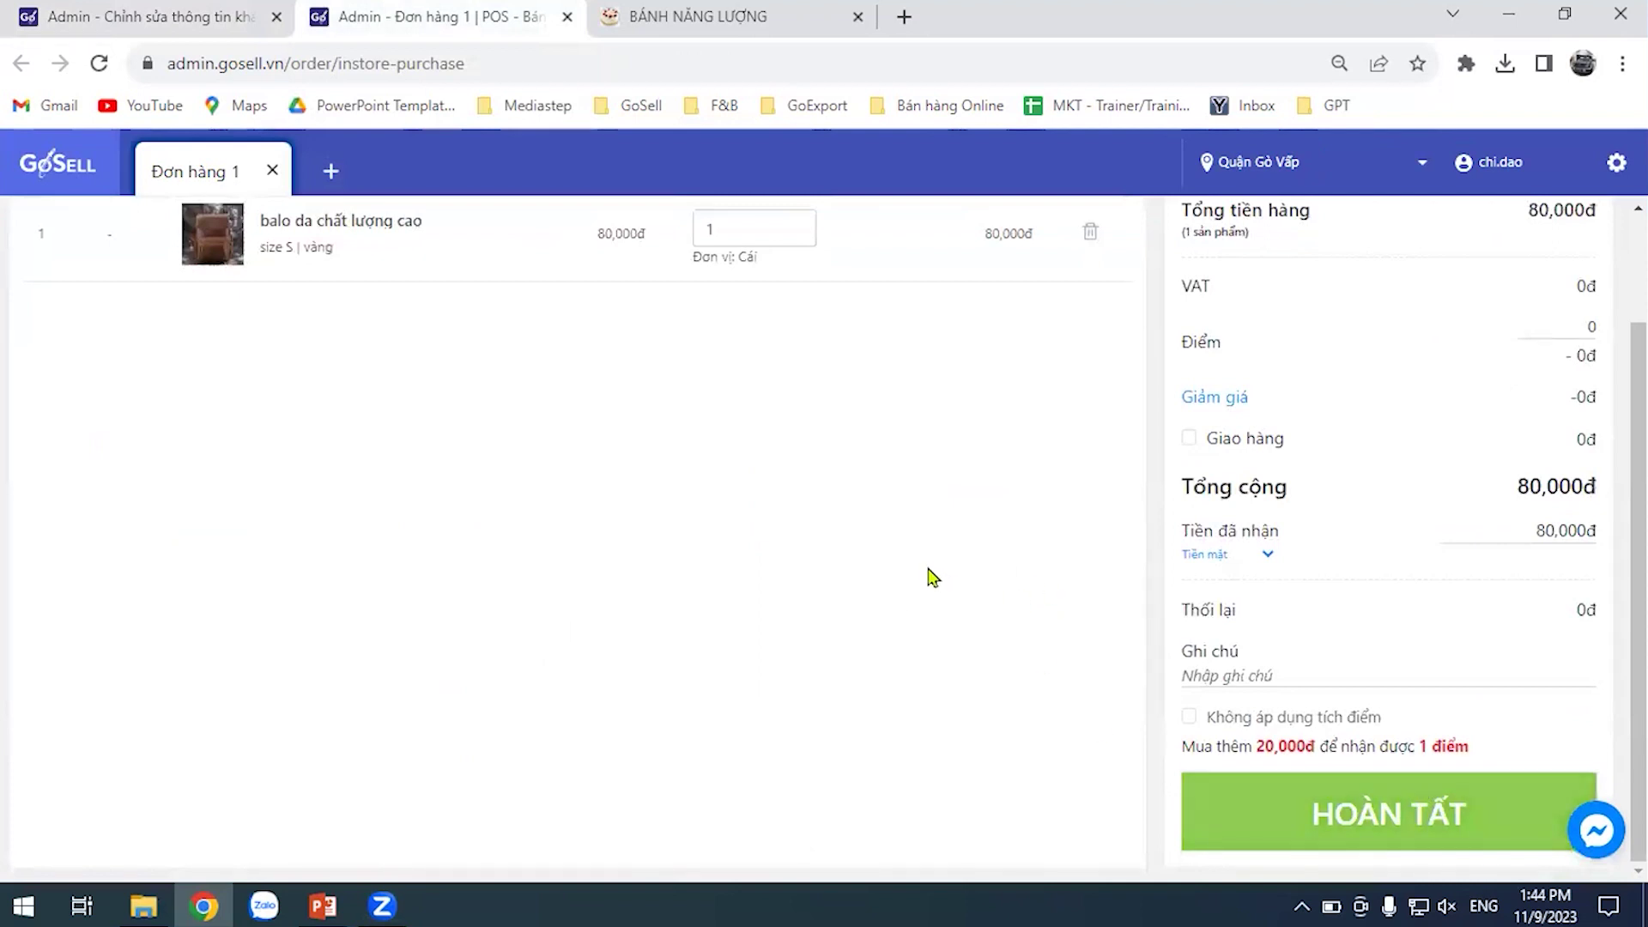
{"action": "scroll", "coordinate": [1099, 418], "scroll_direction": "up", "scroll_amount": 2}
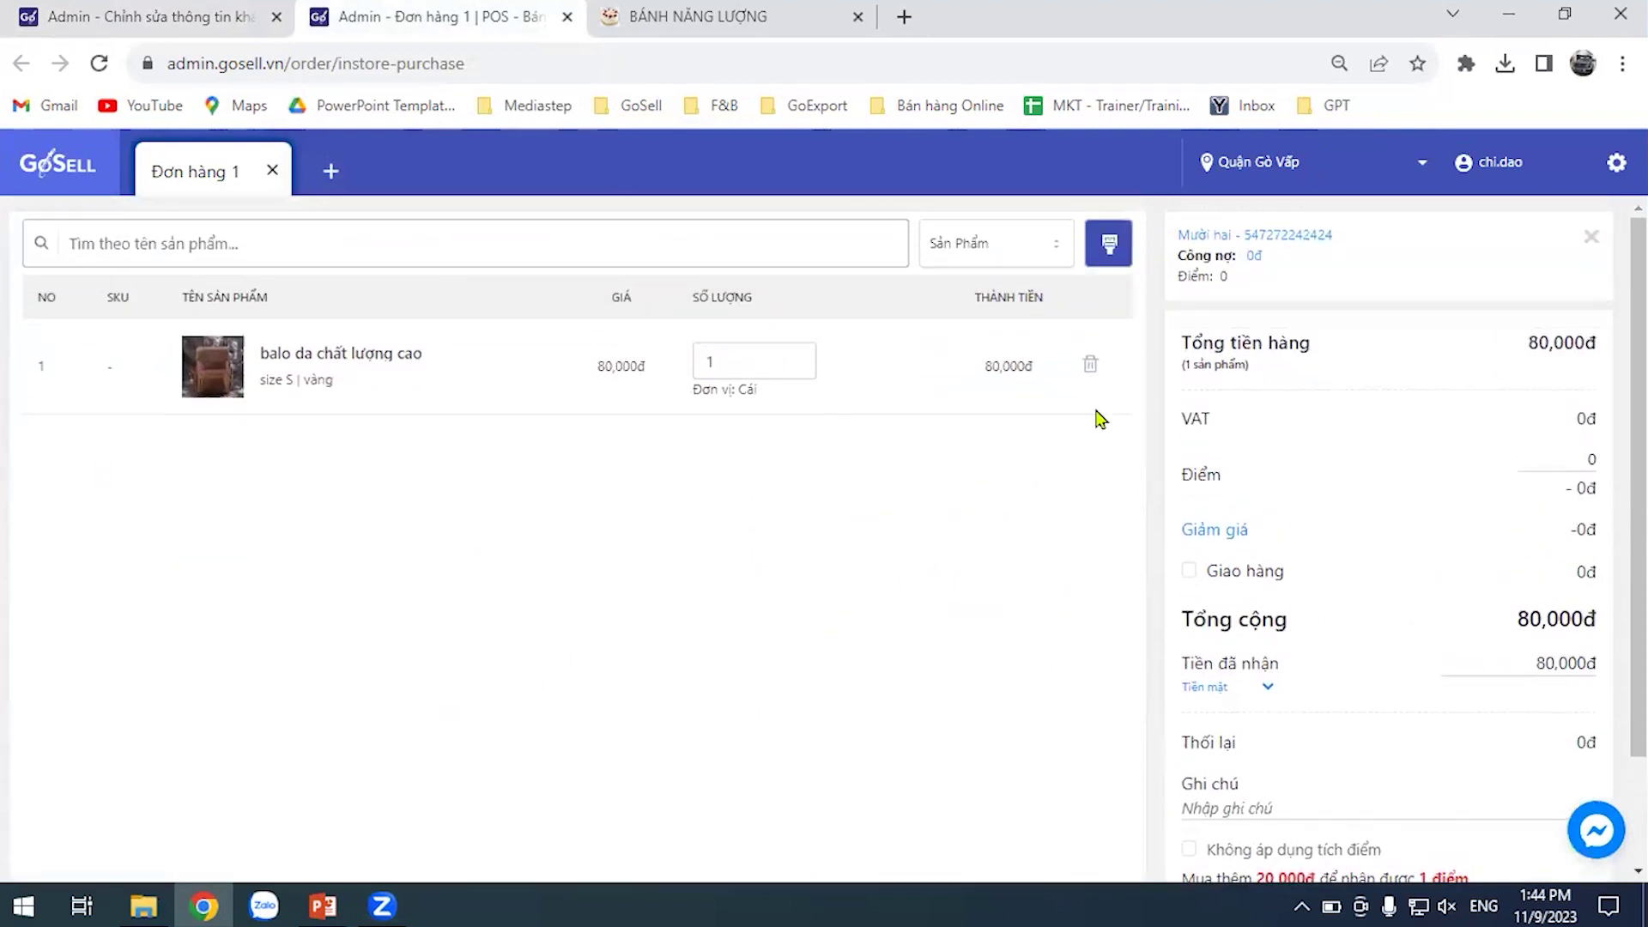
{"action": "scroll", "coordinate": [931, 379], "scroll_direction": "down", "scroll_amount": 2}
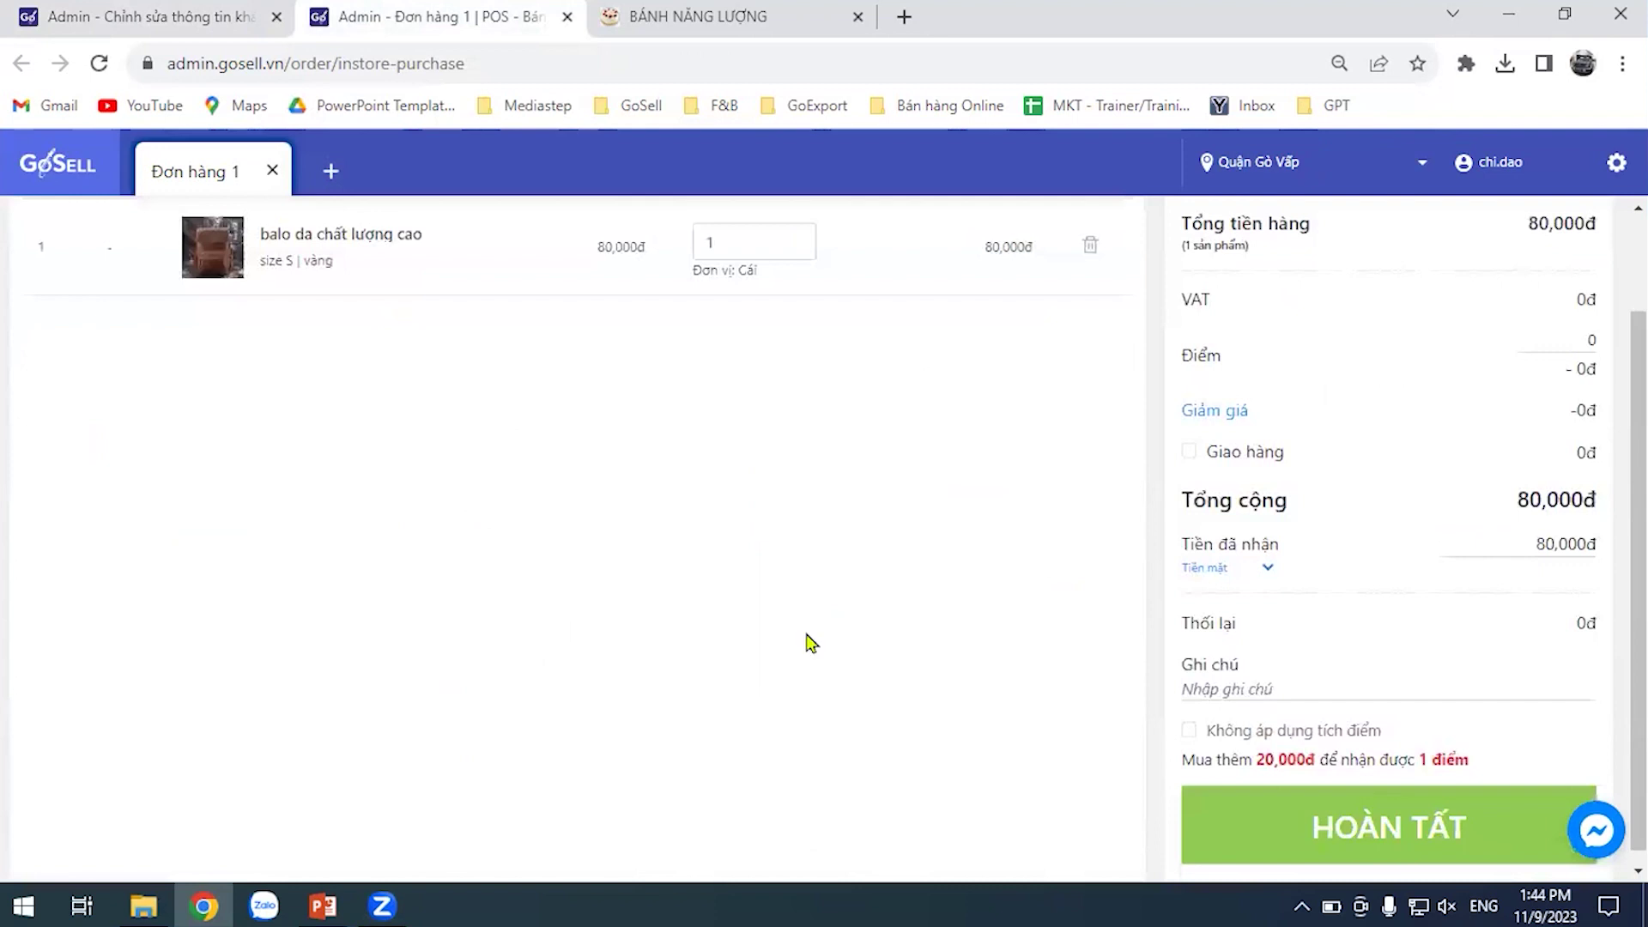
{"action": "key", "text": "ctrl+shift+Tab"}
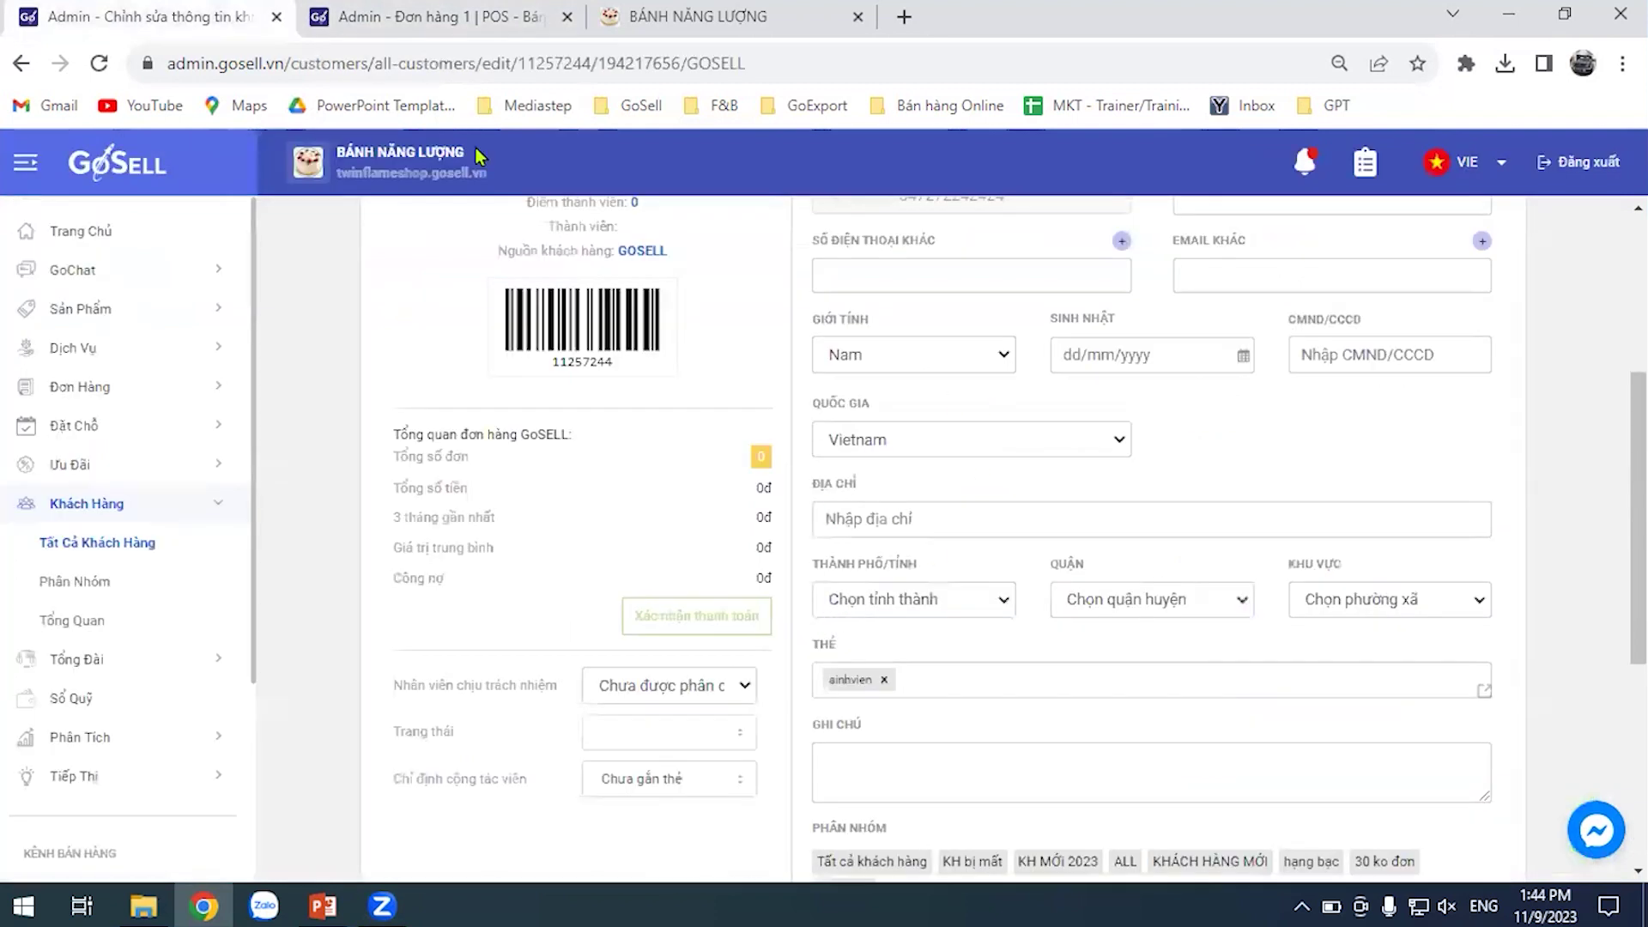
{"action": "key", "text": "ctrl+Tab"}
{"action": "left_click", "coordinate": [163, 10]}
Open the GoChat Facebook conversations inbox and try the BÁNH NĂNG LƯỢNG and Bé Học Tiếng Anh pages
{"action": "left_click", "coordinate": [97, 273]}
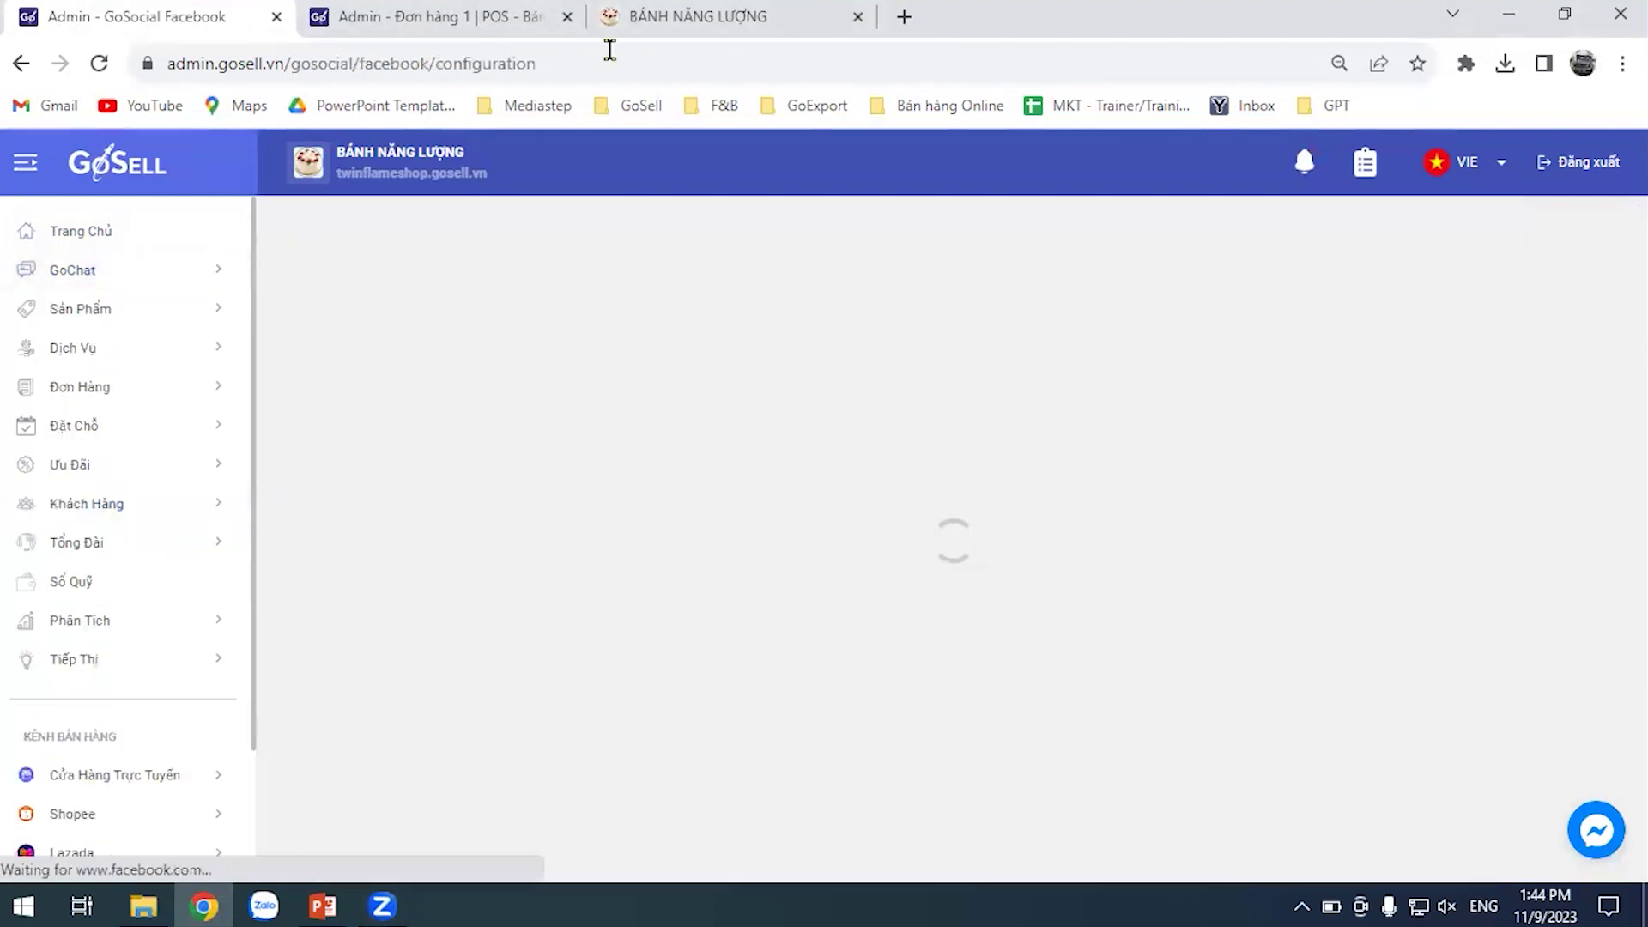
{"action": "left_click", "coordinate": [566, 16]}
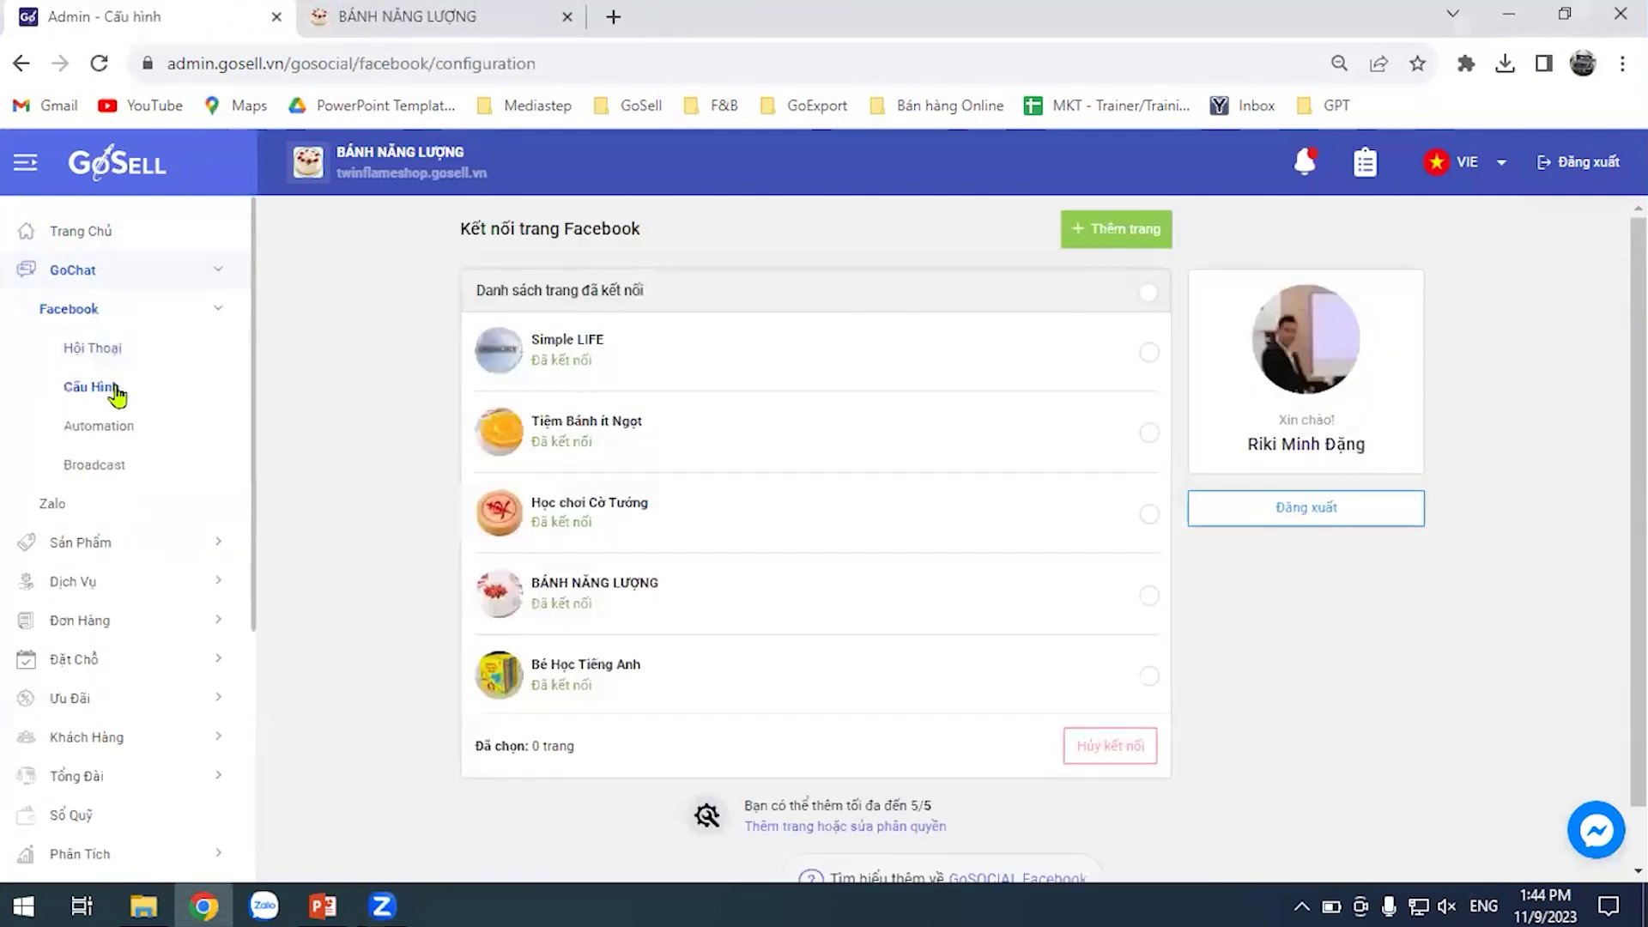
{"action": "left_click", "coordinate": [93, 347]}
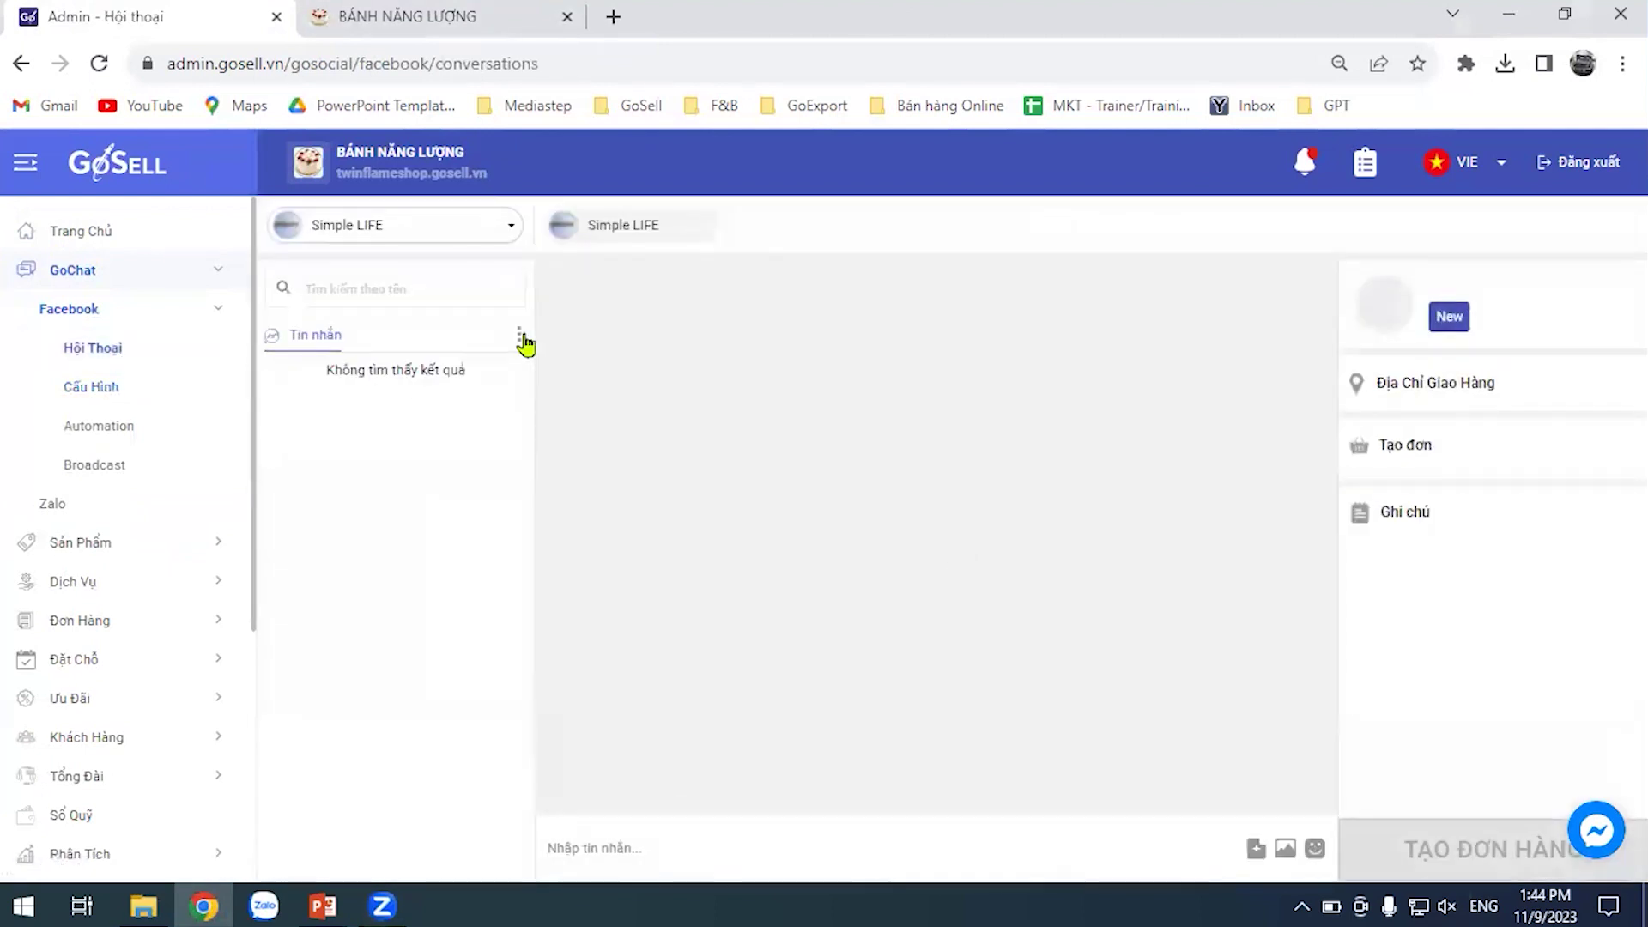
{"action": "left_click", "coordinate": [460, 230]}
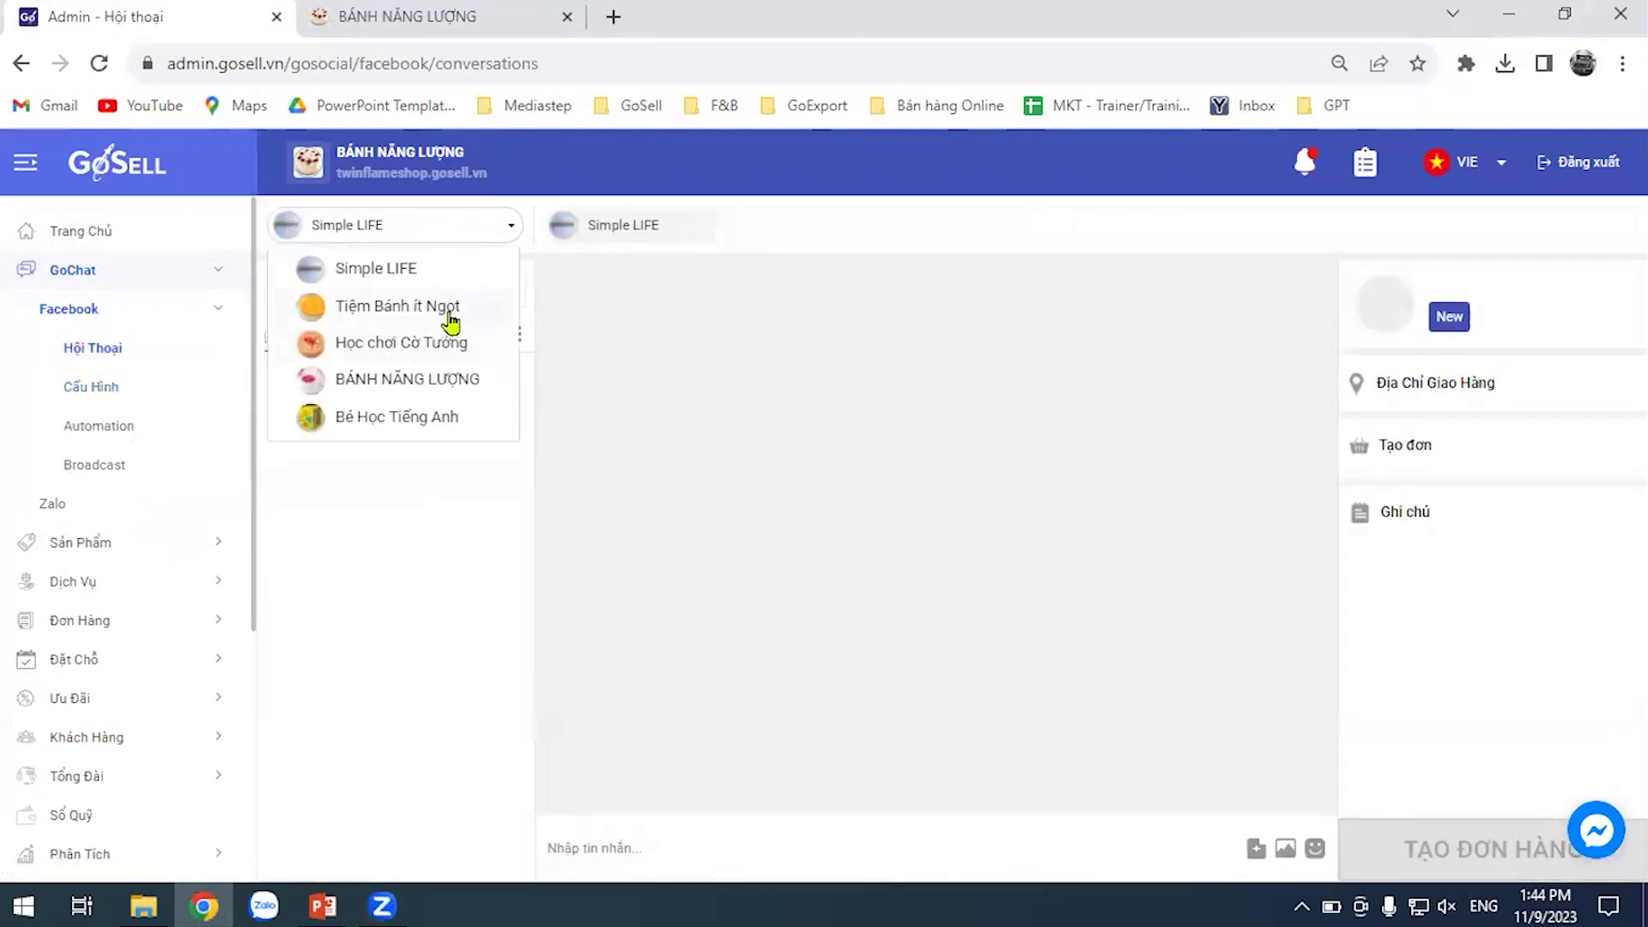
{"action": "left_click", "coordinate": [458, 382]}
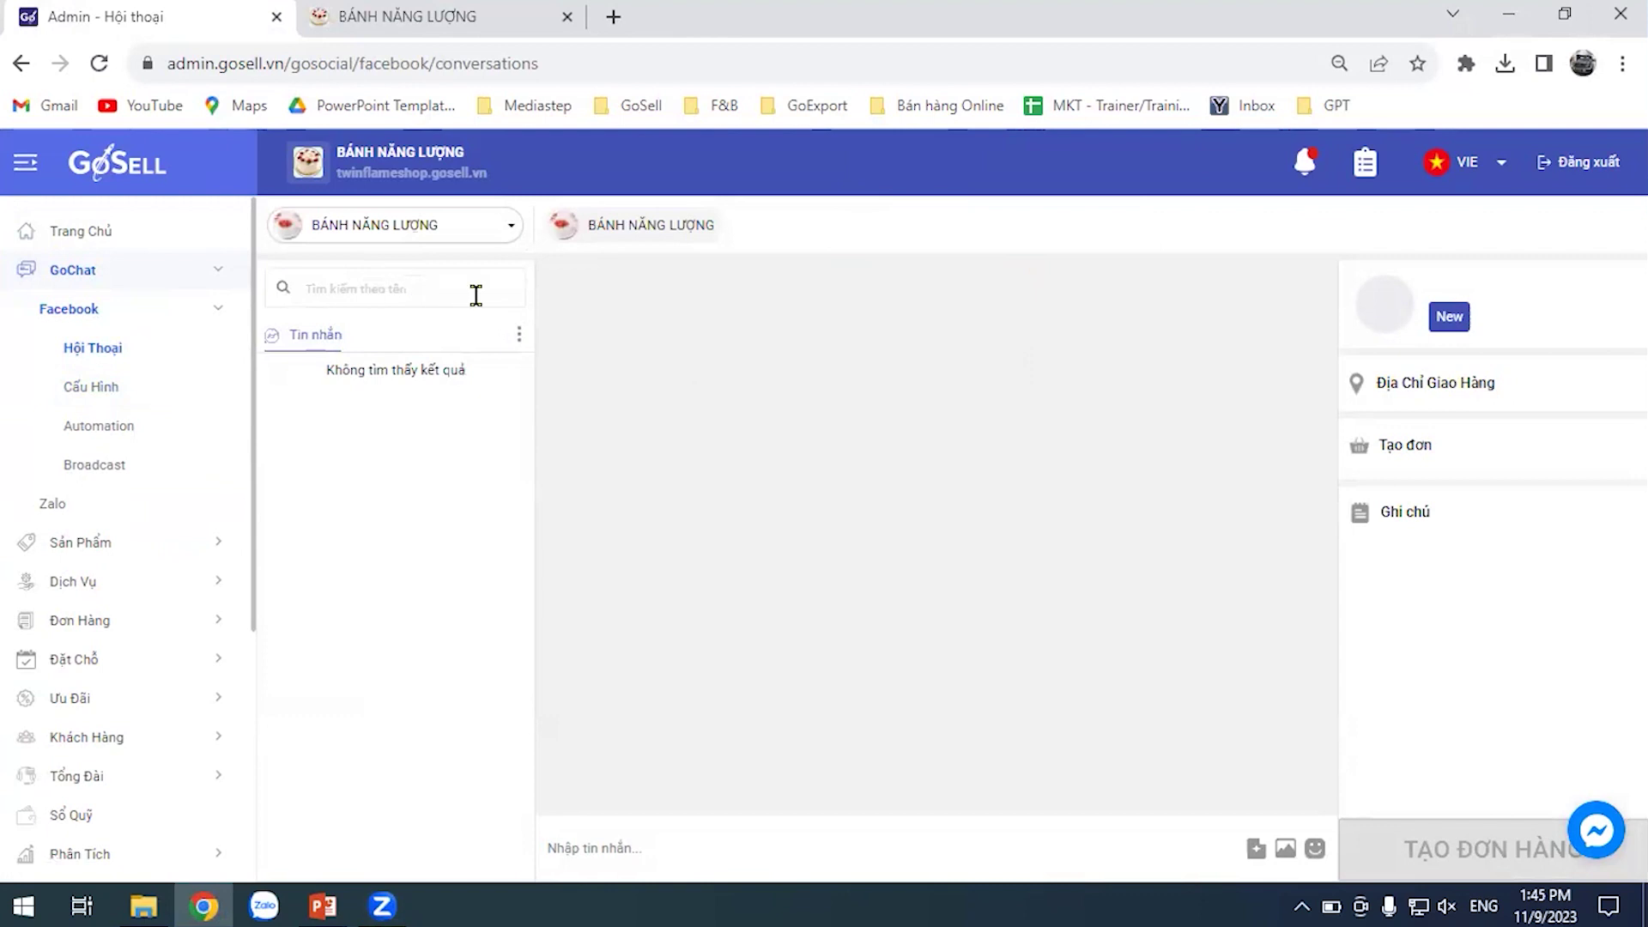
{"action": "left_click", "coordinate": [497, 236]}
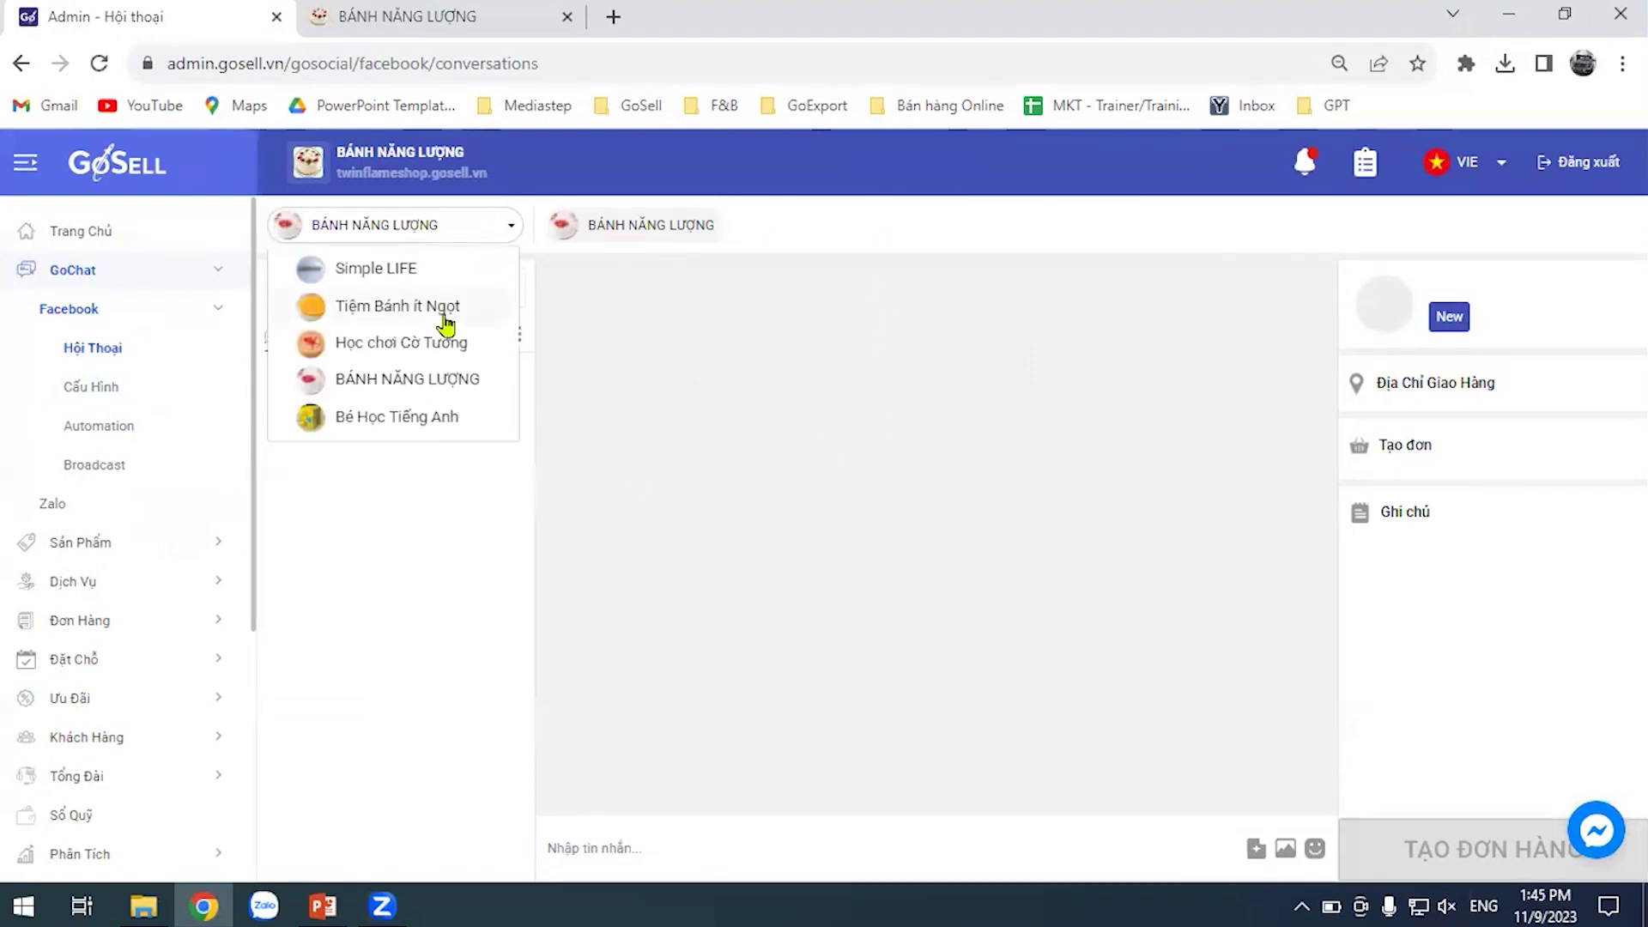
{"action": "left_click", "coordinate": [451, 377]}
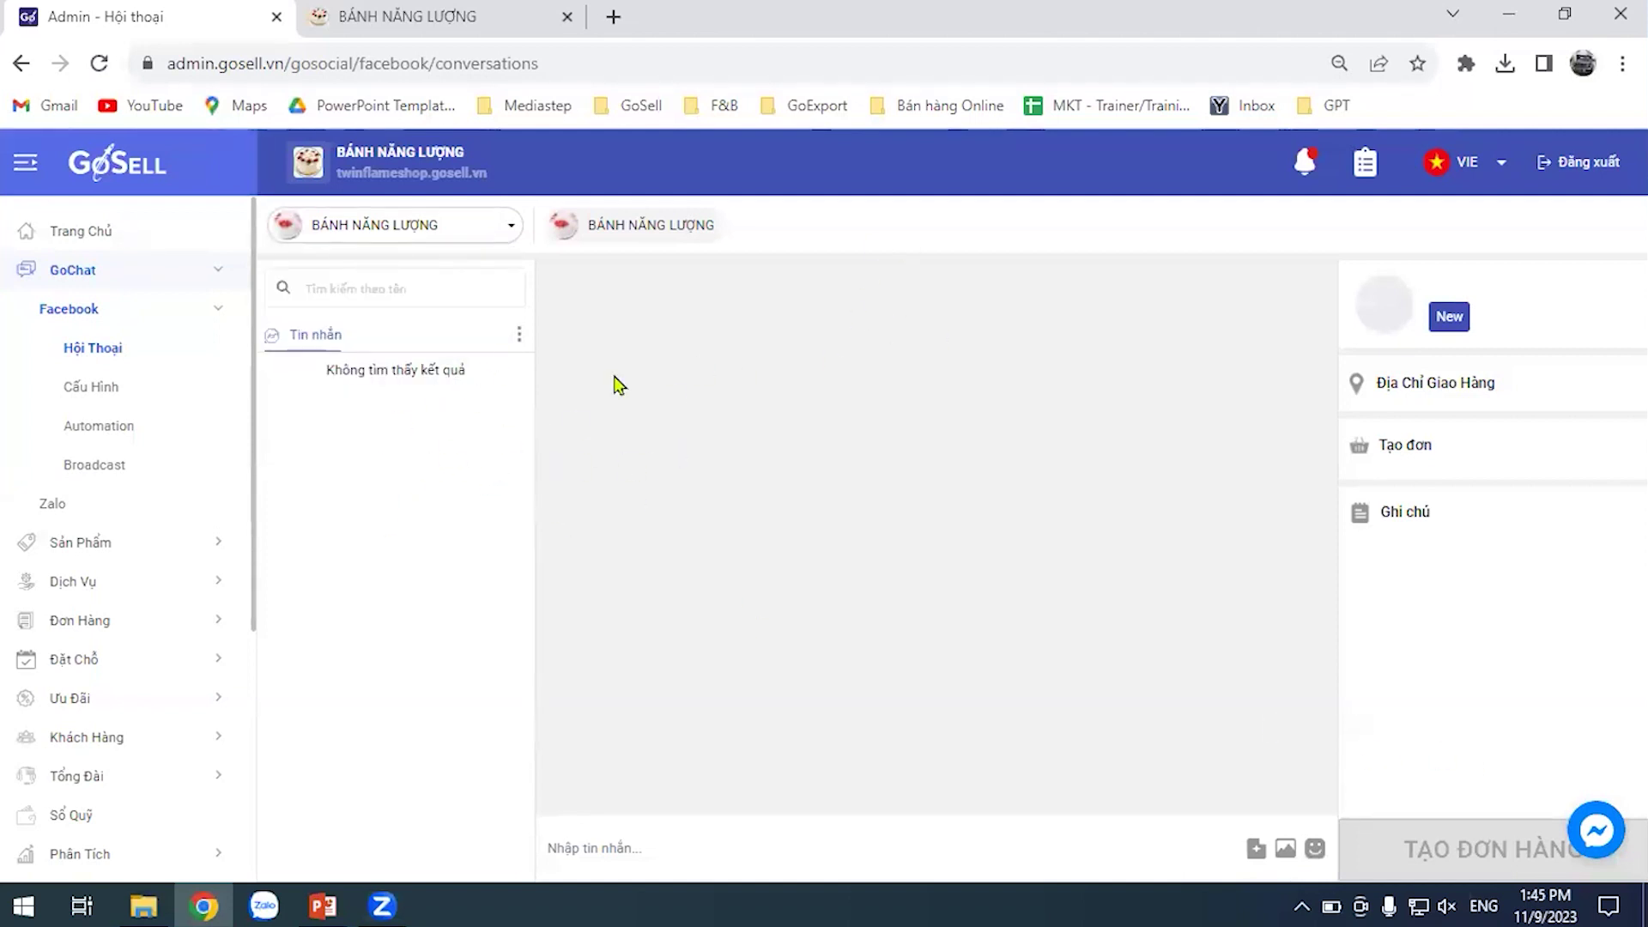
{"action": "left_click", "coordinate": [427, 239]}
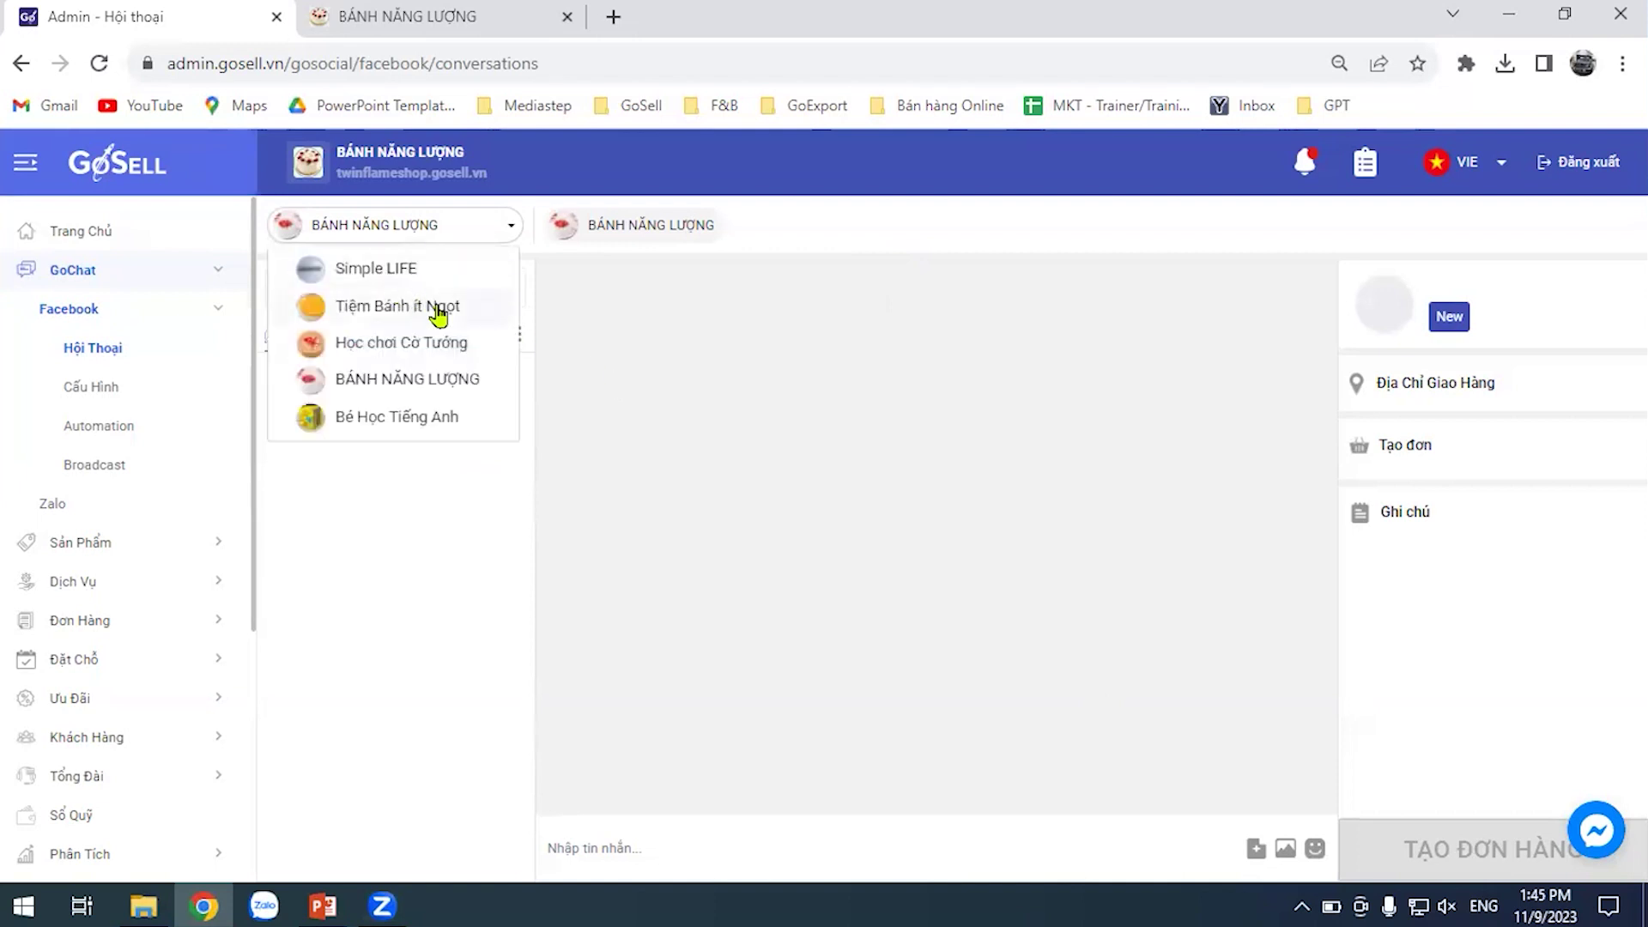
{"action": "left_click", "coordinate": [445, 418]}
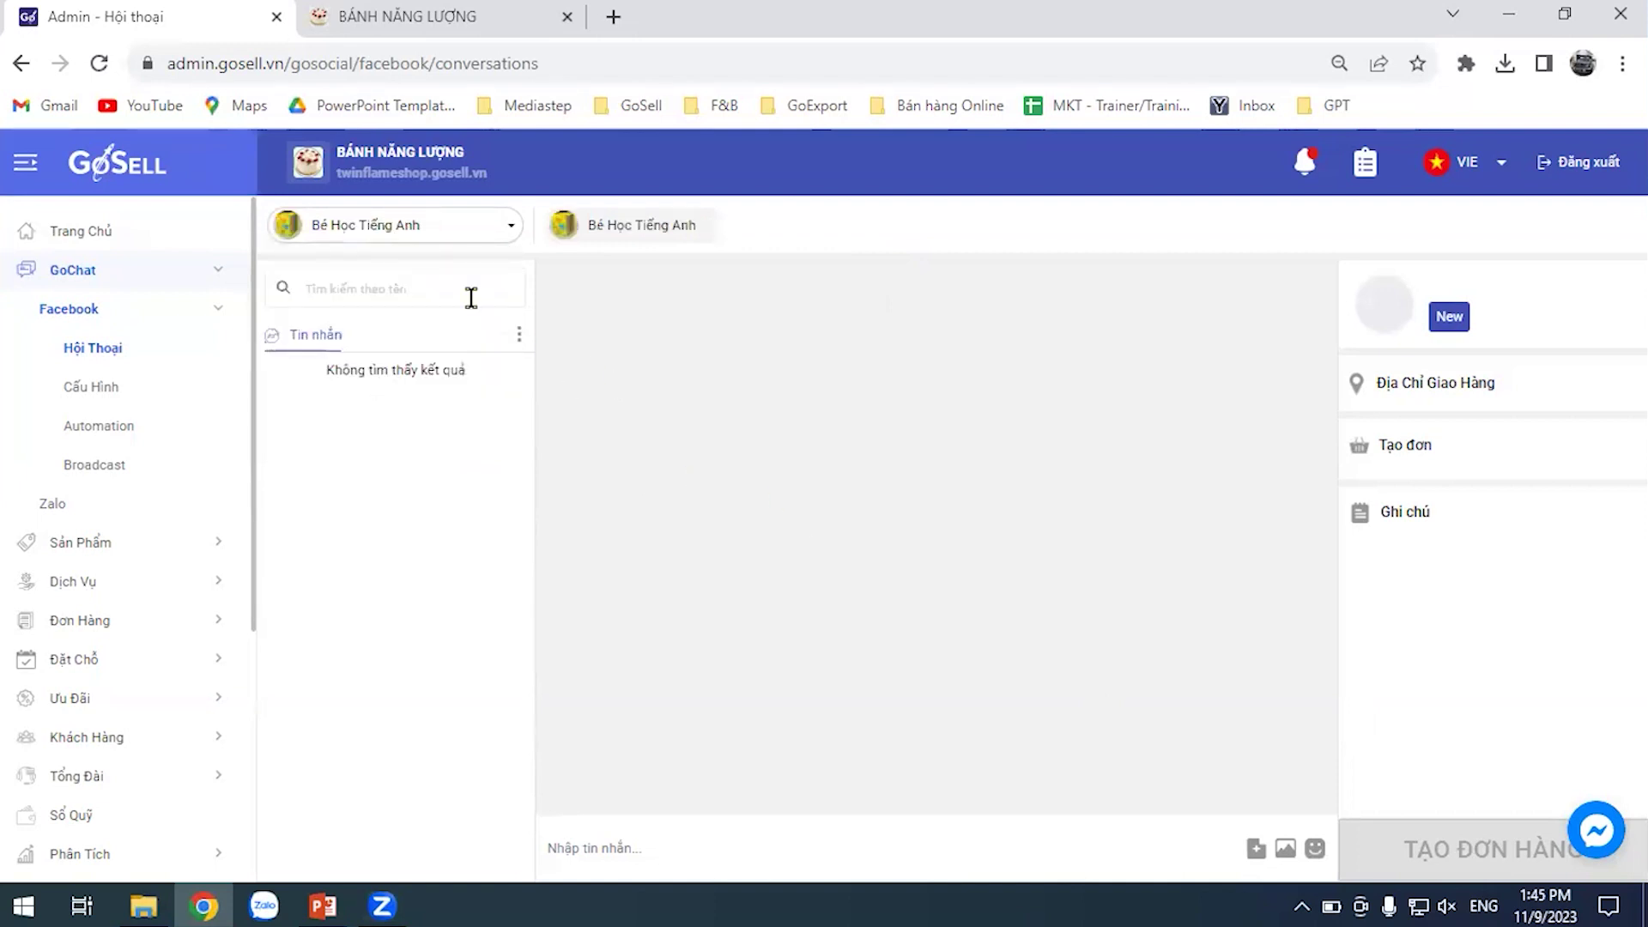
Switch back to BÁNH NĂNG LƯỢNG after checking page connection settings, then reload the conversations
{"action": "left_click", "coordinate": [493, 235]}
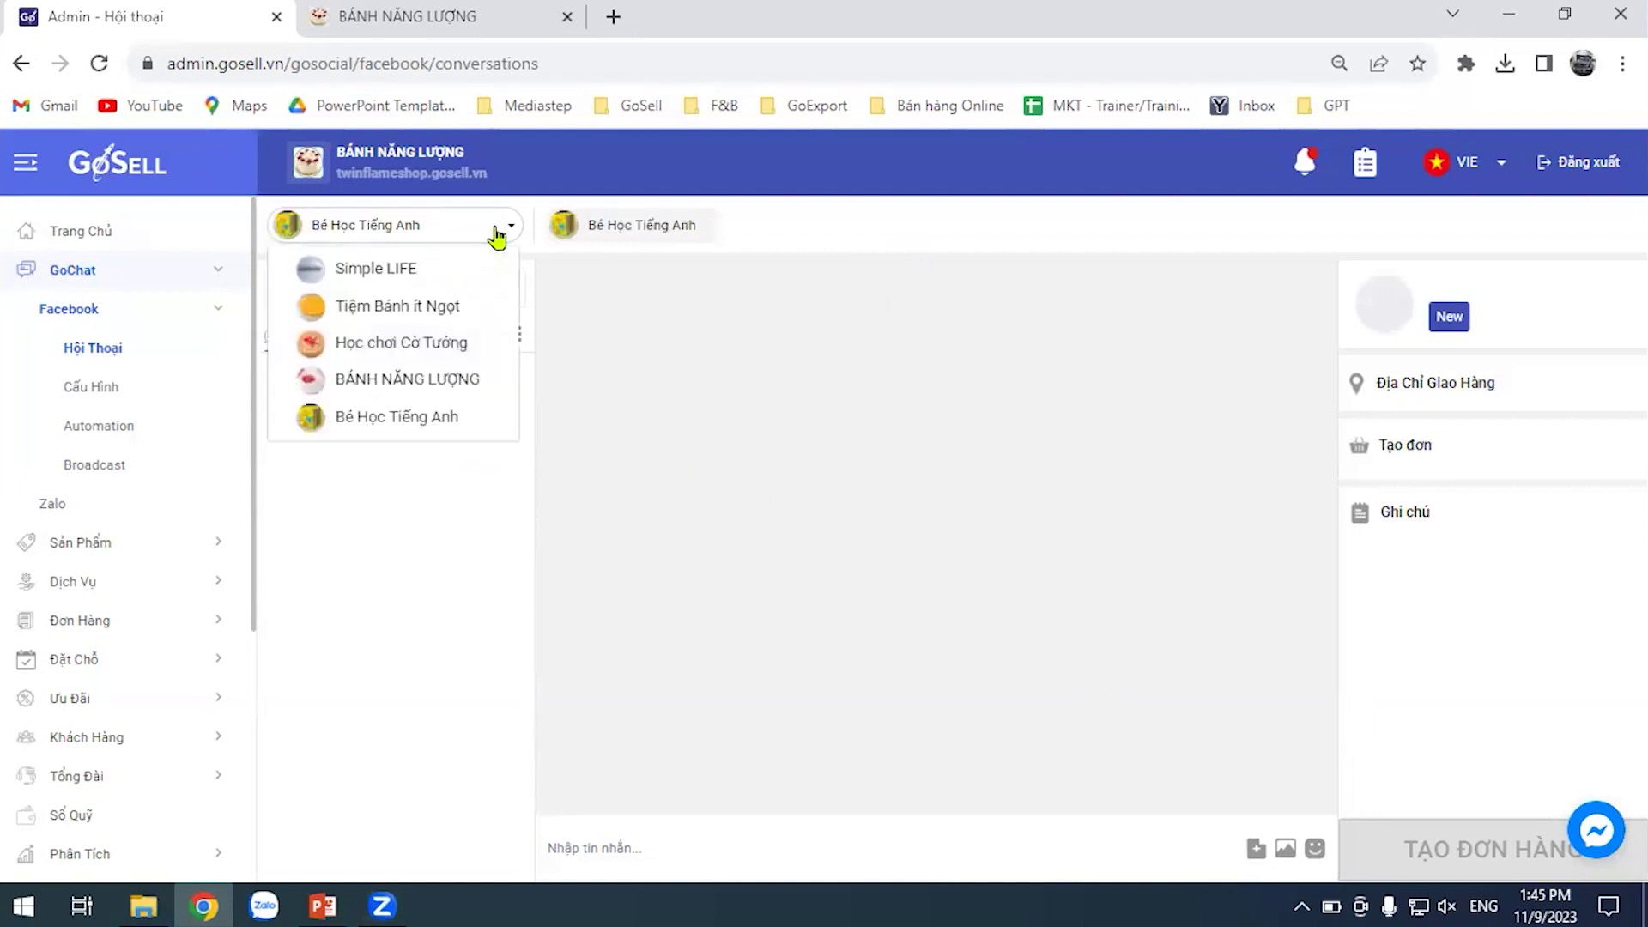
{"action": "left_click", "coordinate": [446, 391]}
{"action": "left_click", "coordinate": [98, 384]}
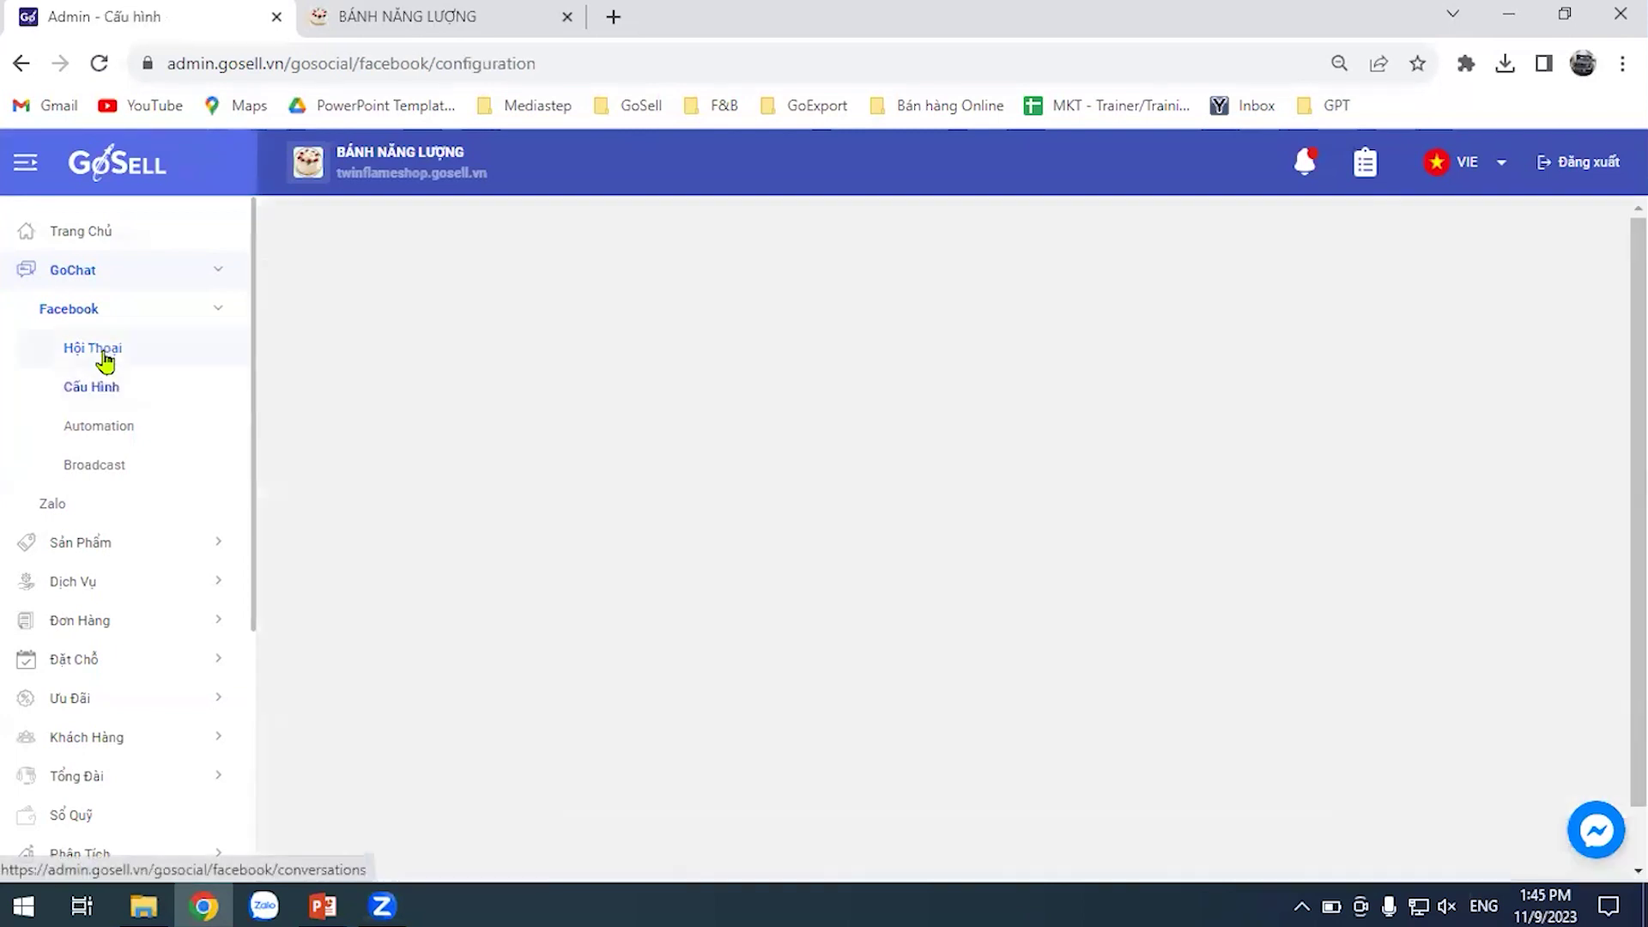
{"action": "left_click", "coordinate": [107, 359]}
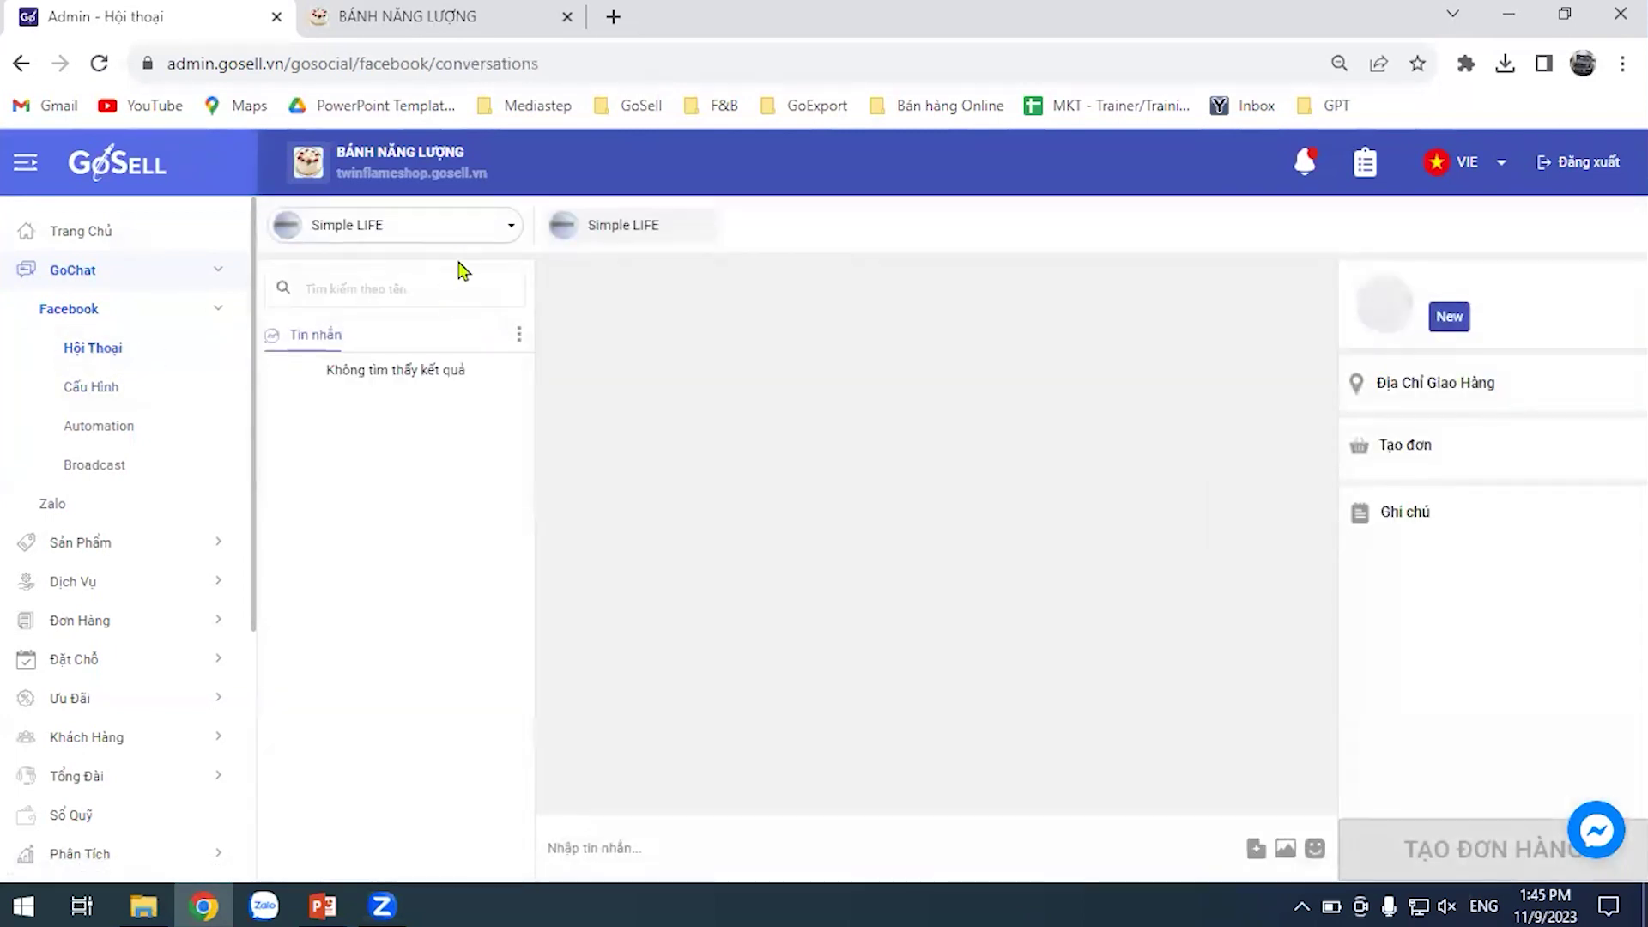
{"action": "left_click", "coordinate": [482, 230]}
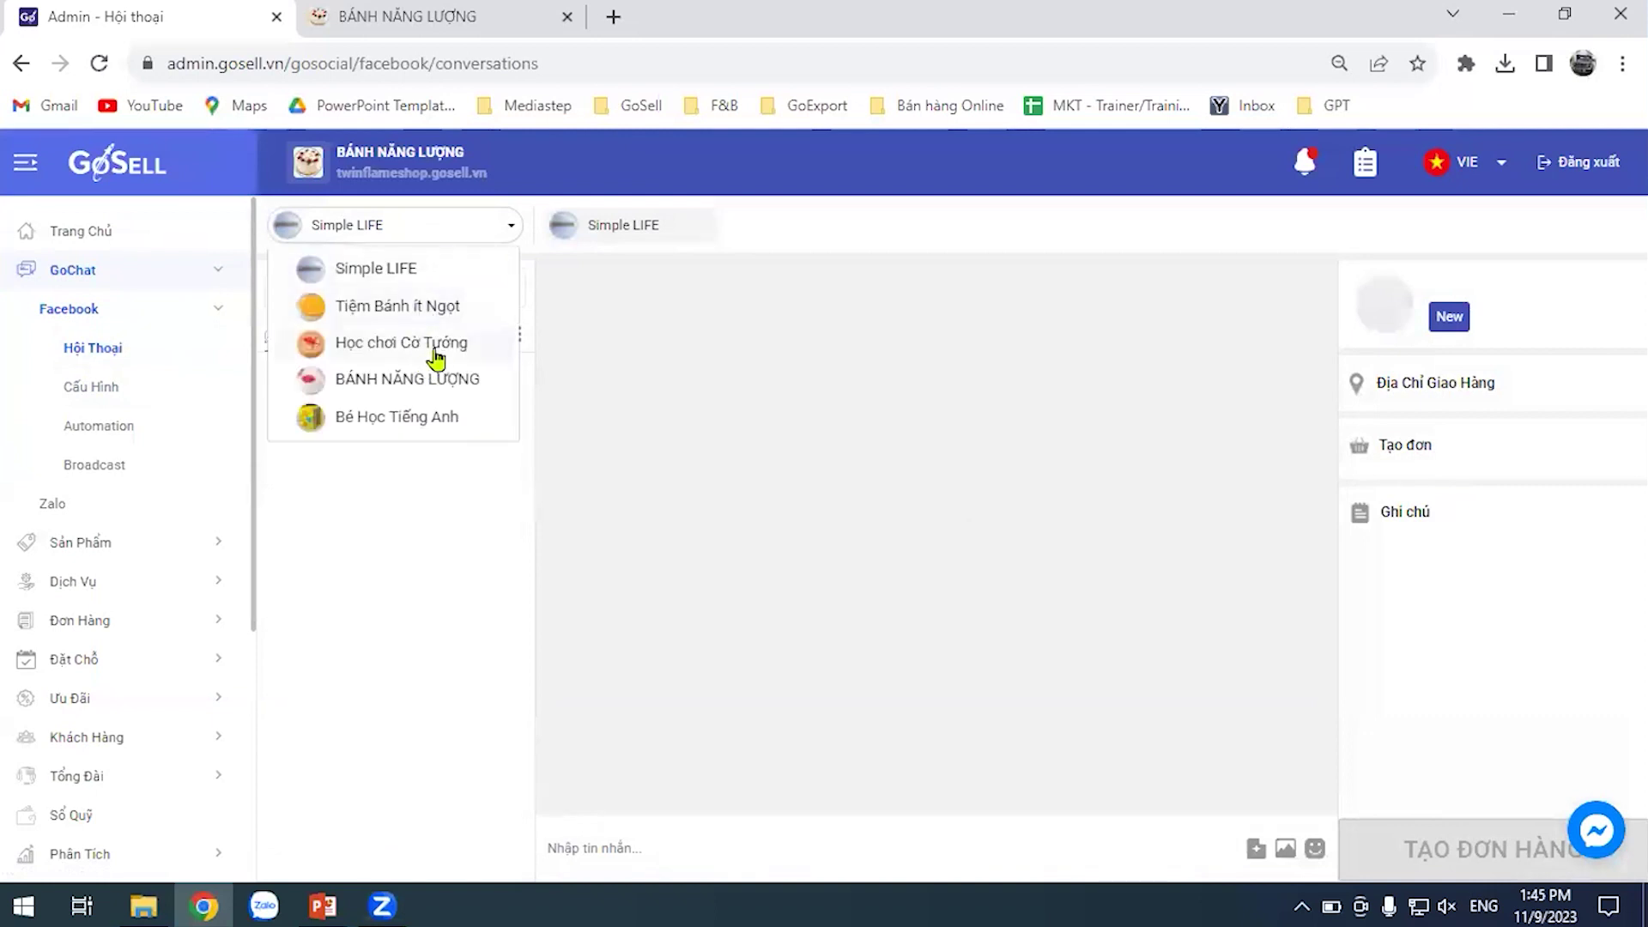
{"action": "left_click", "coordinate": [436, 385]}
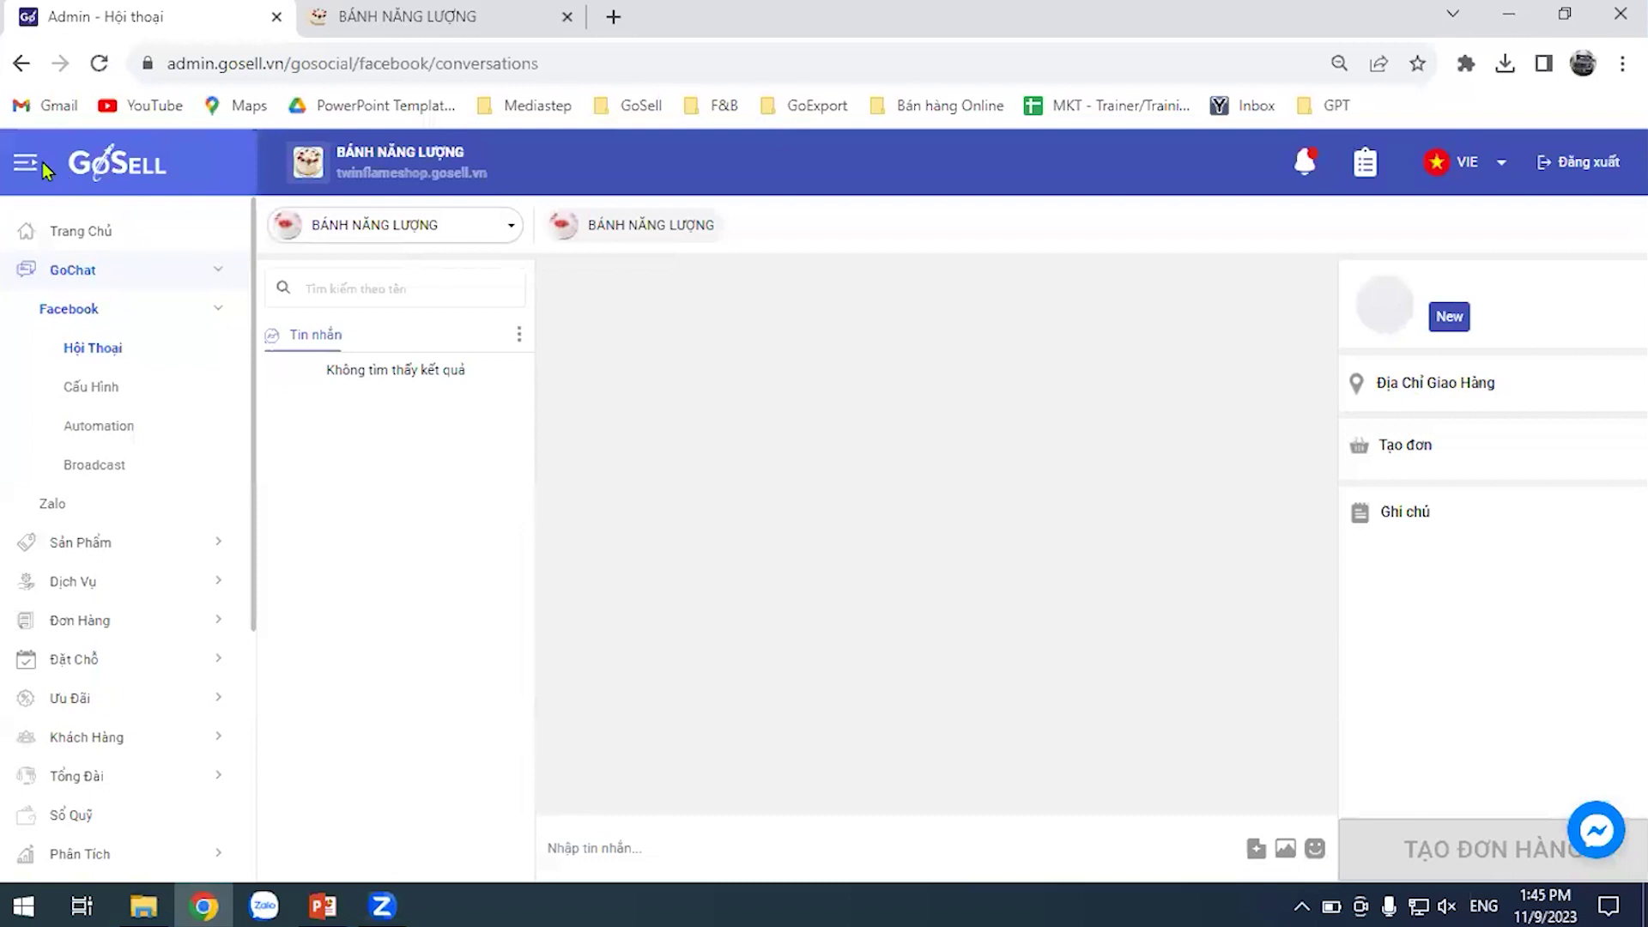
{"action": "left_click", "coordinate": [99, 63]}
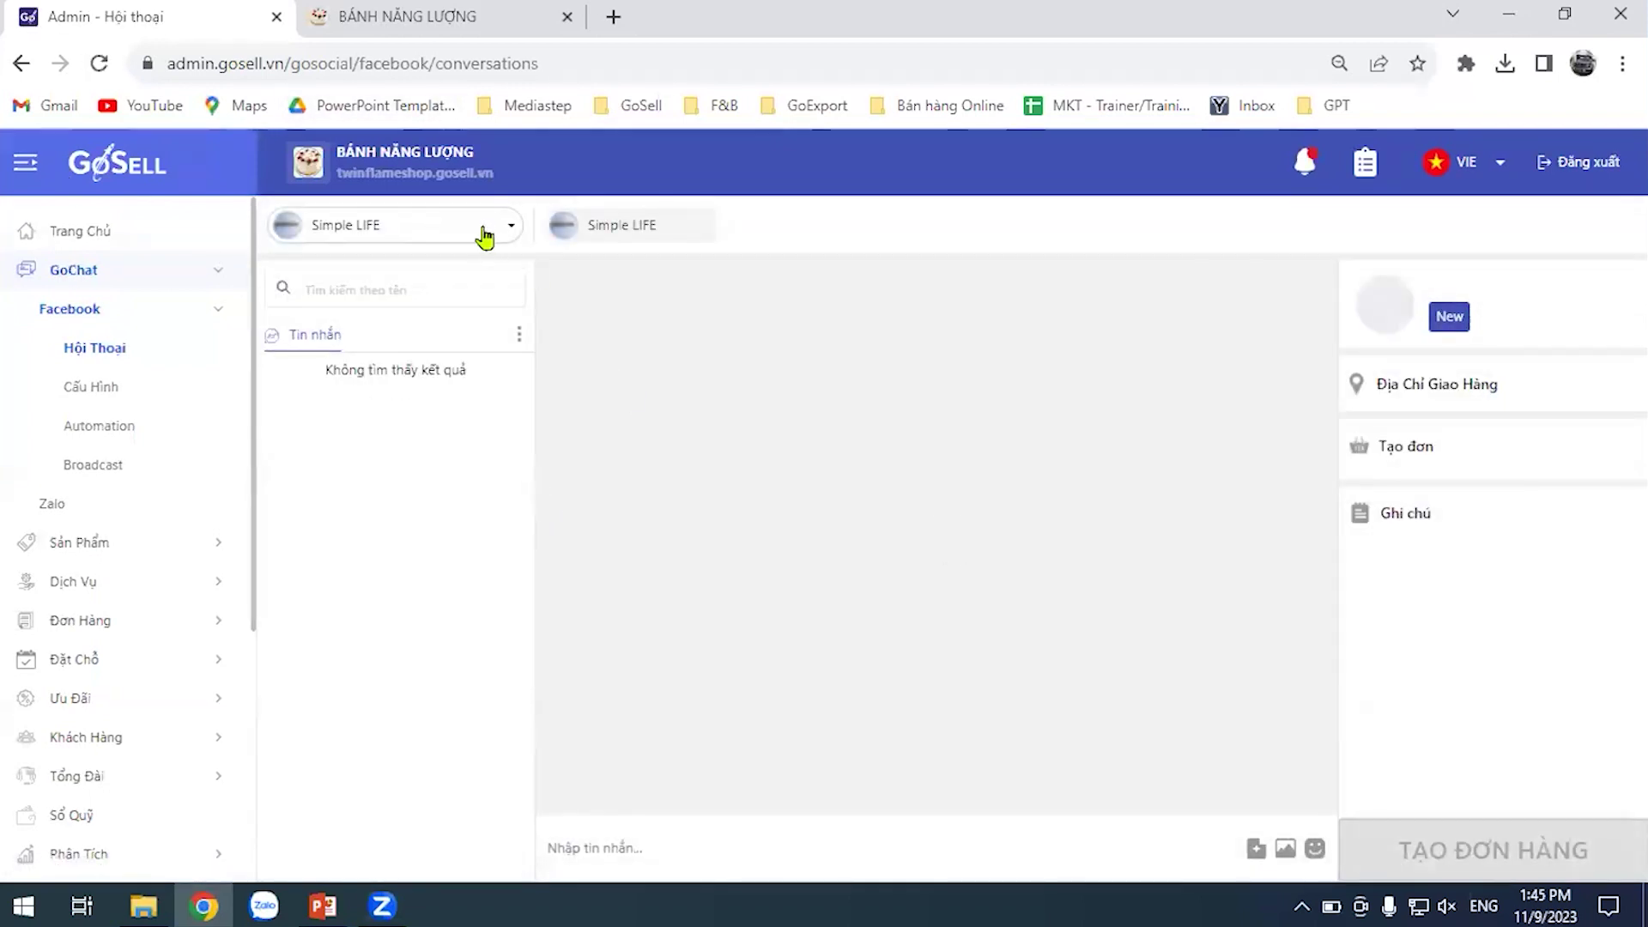
Choose BÁNH NĂNG LƯỢNG in the inbox page selector, revealing one unread conversation
{"action": "left_click", "coordinate": [493, 230]}
{"action": "left_click", "coordinate": [425, 380]}
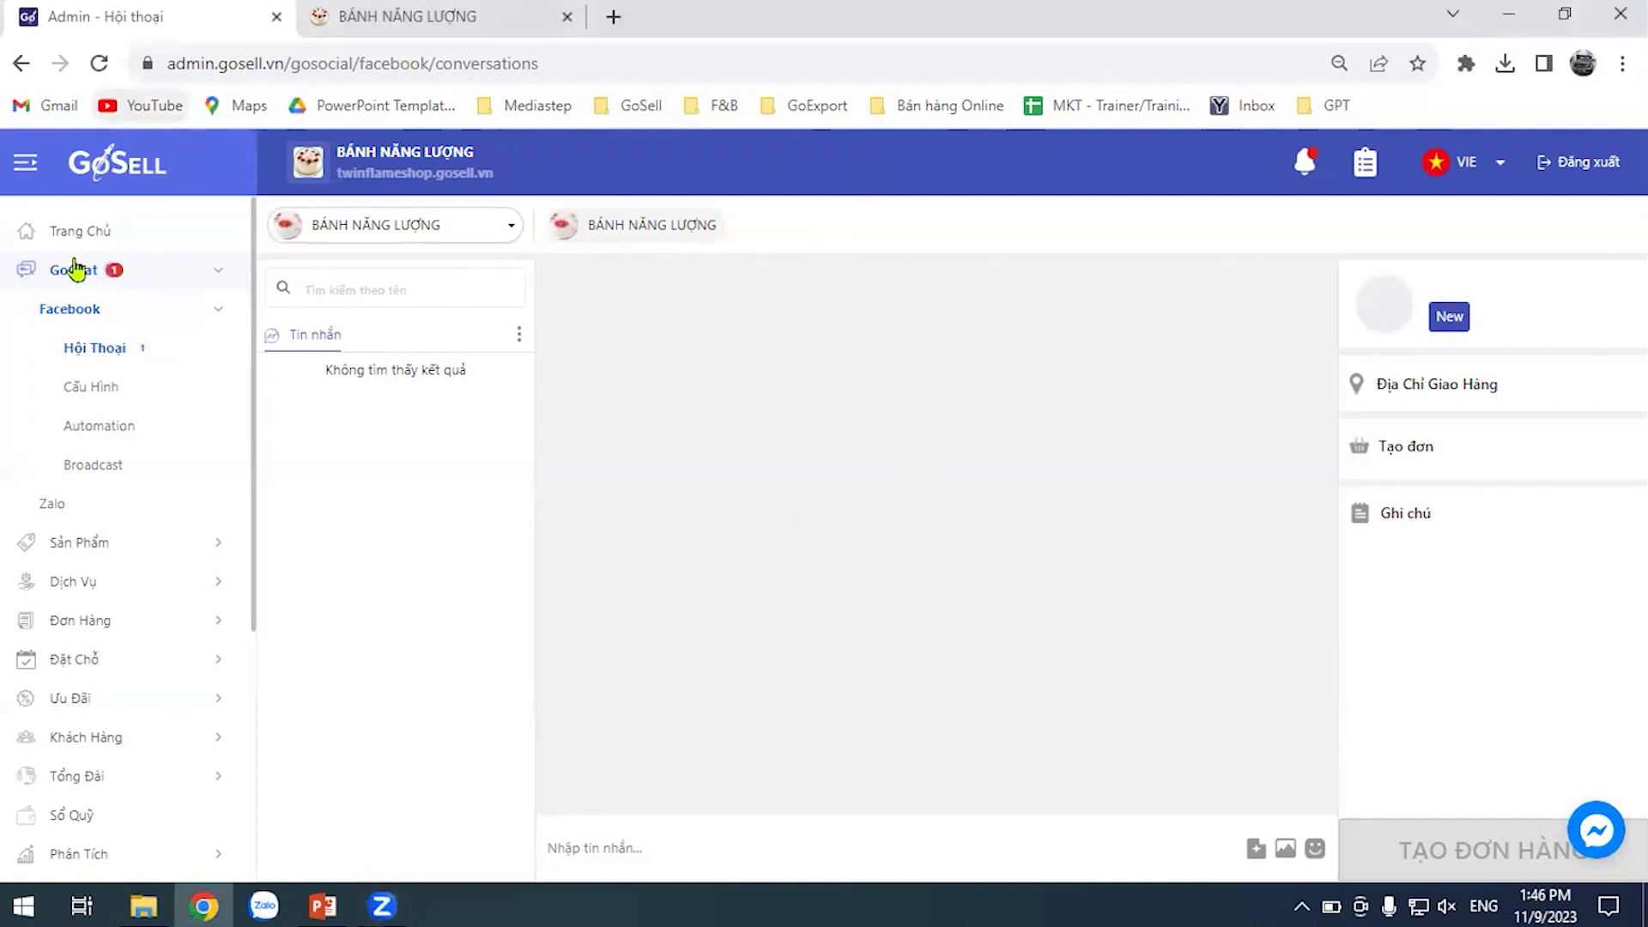
Switch the GoChat inbox to the BÁNH NĂNG LƯỢNG page and reload it to show 1 unread message
{"action": "left_click", "coordinate": [122, 350]}
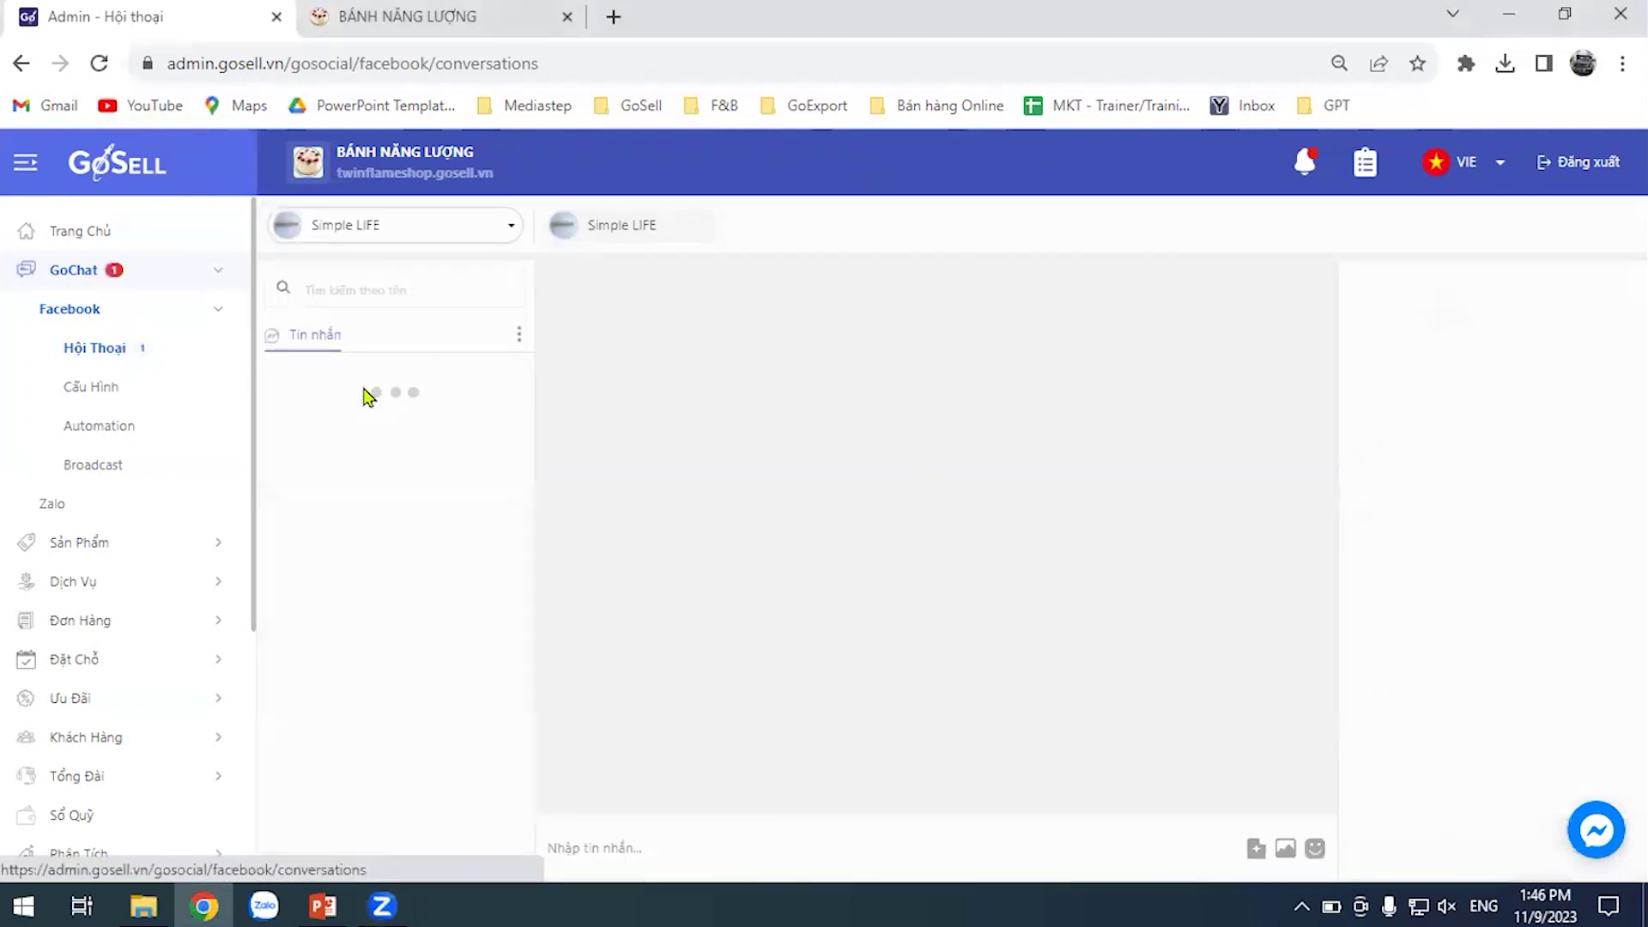
{"action": "left_click", "coordinate": [455, 239]}
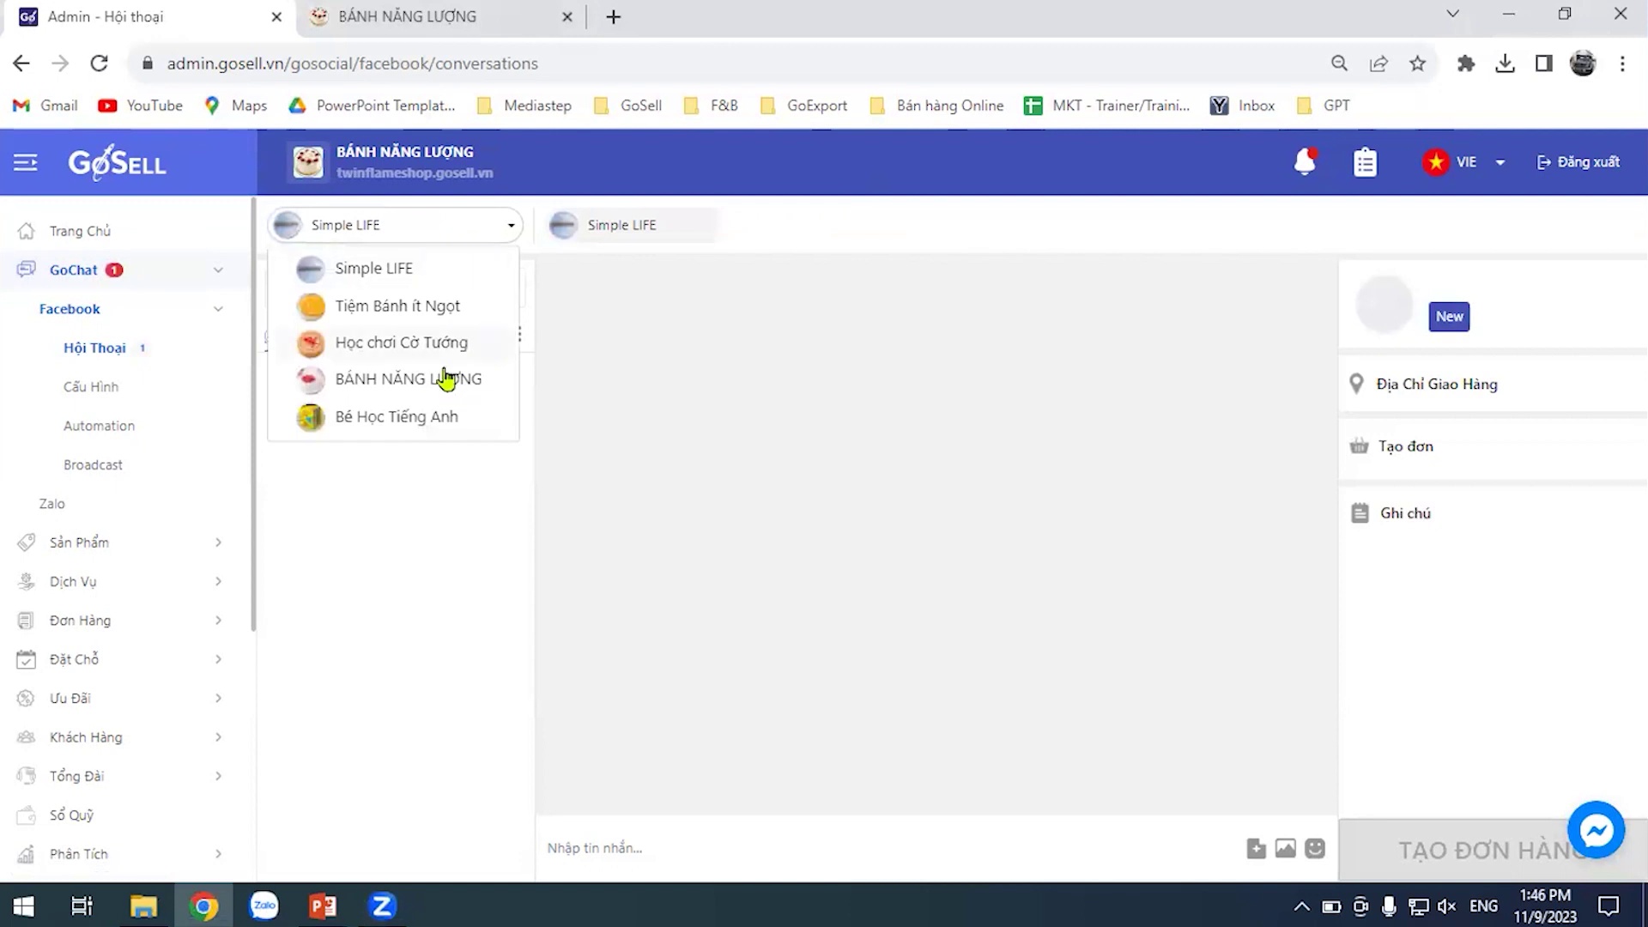
{"action": "left_click", "coordinate": [445, 378]}
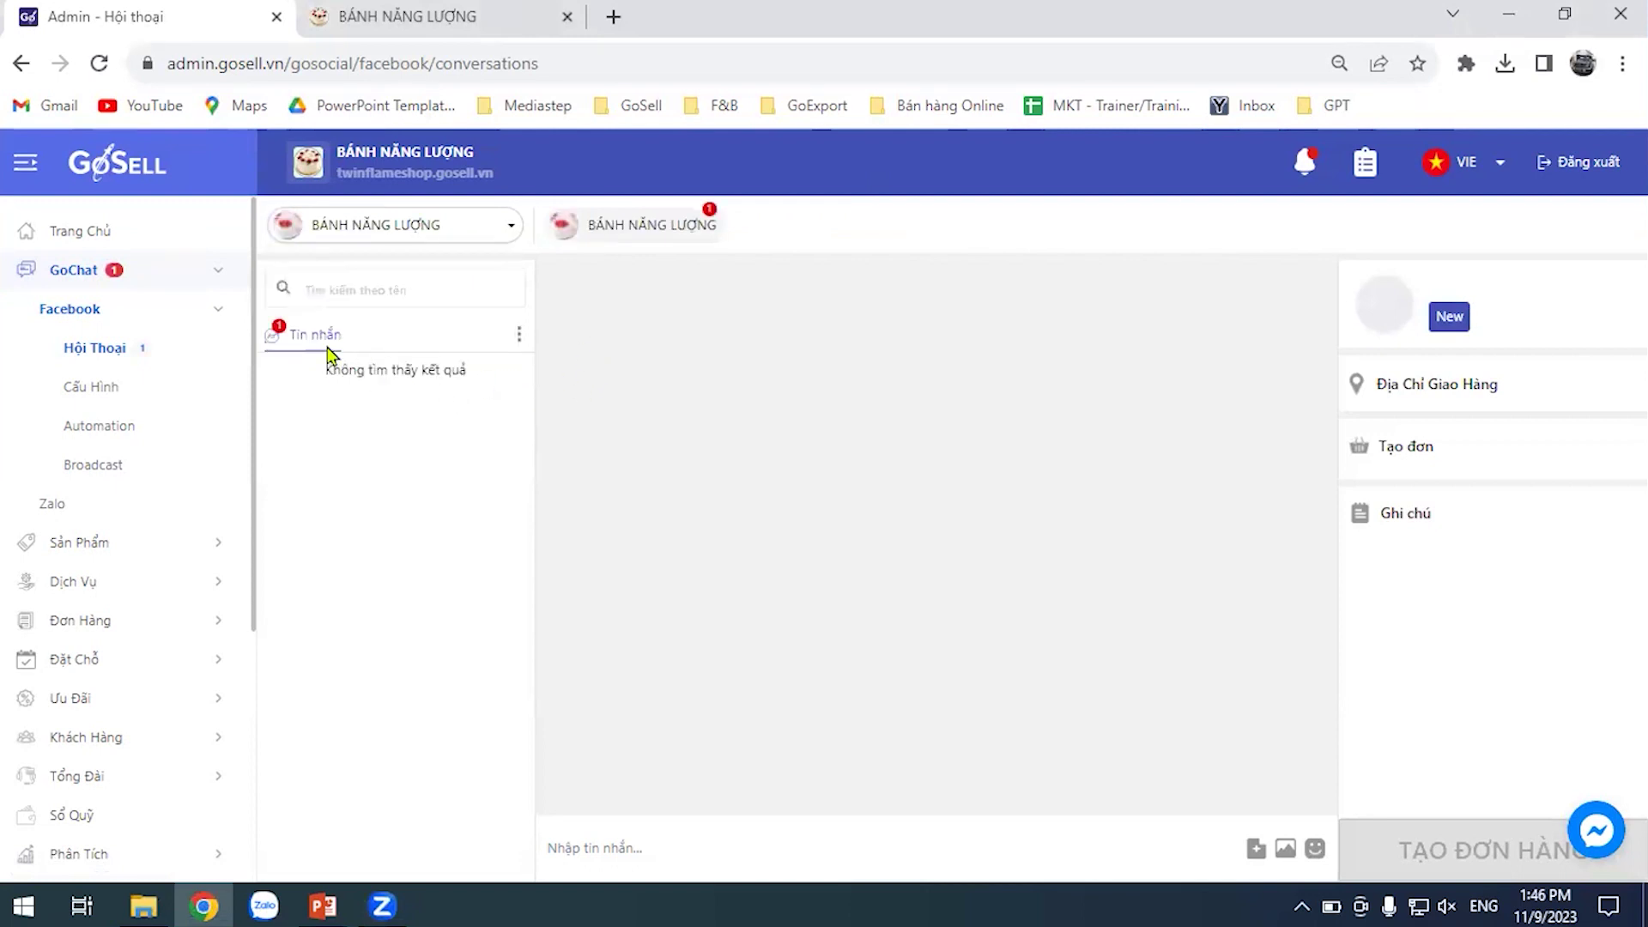
{"action": "left_click", "coordinate": [515, 342]}
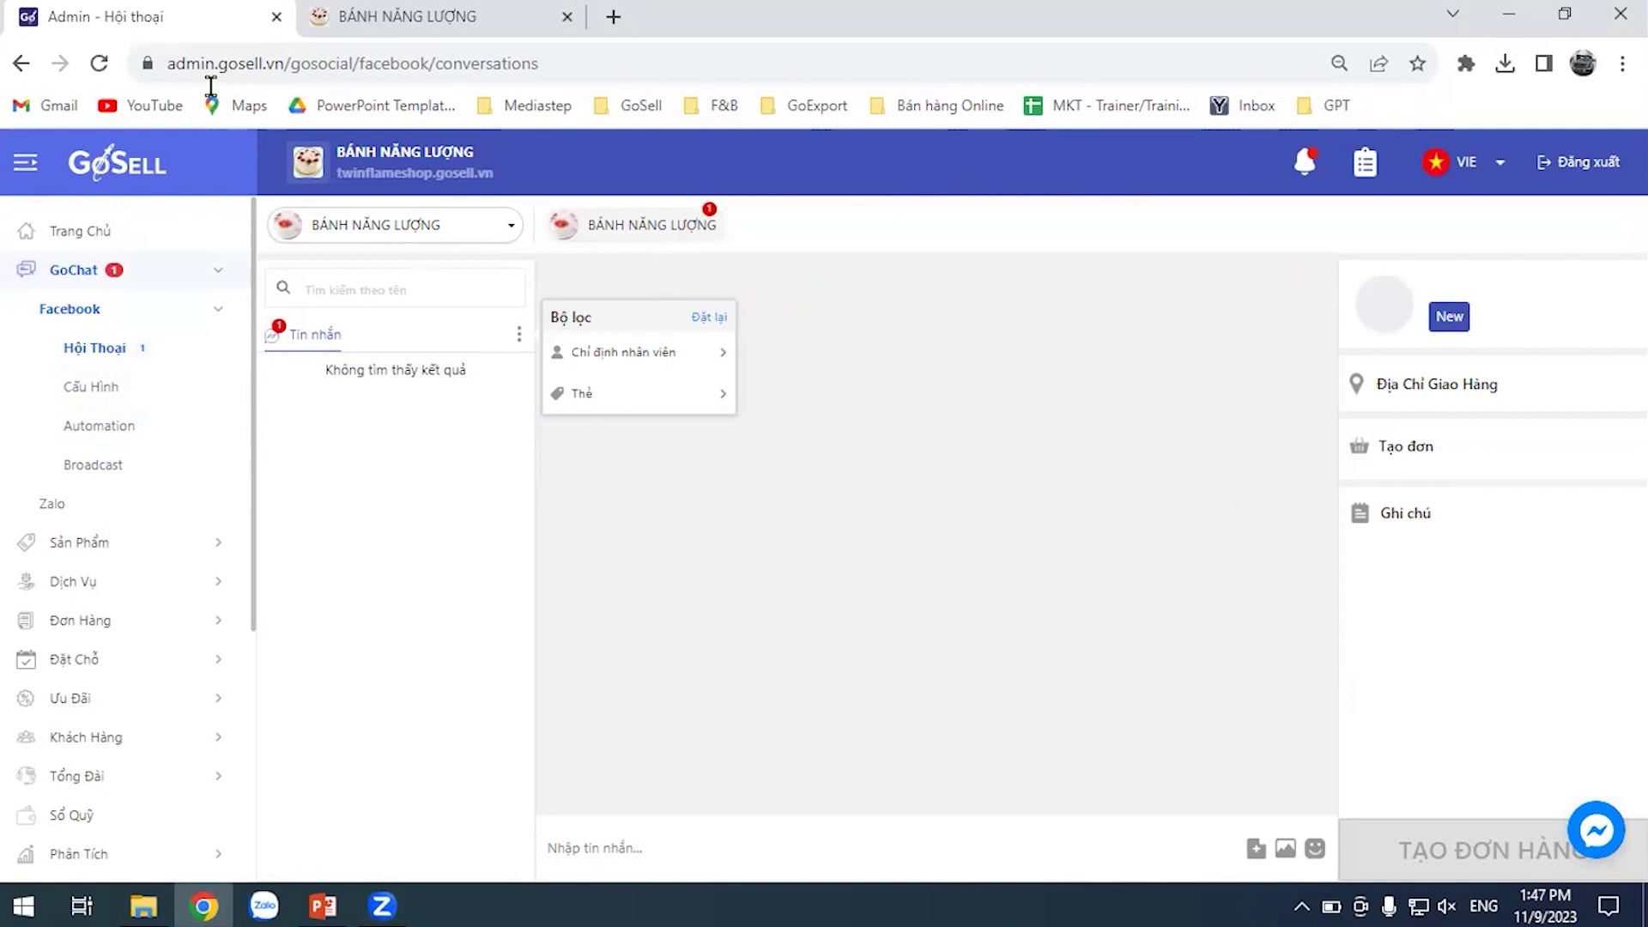
{"action": "left_click", "coordinate": [99, 63]}
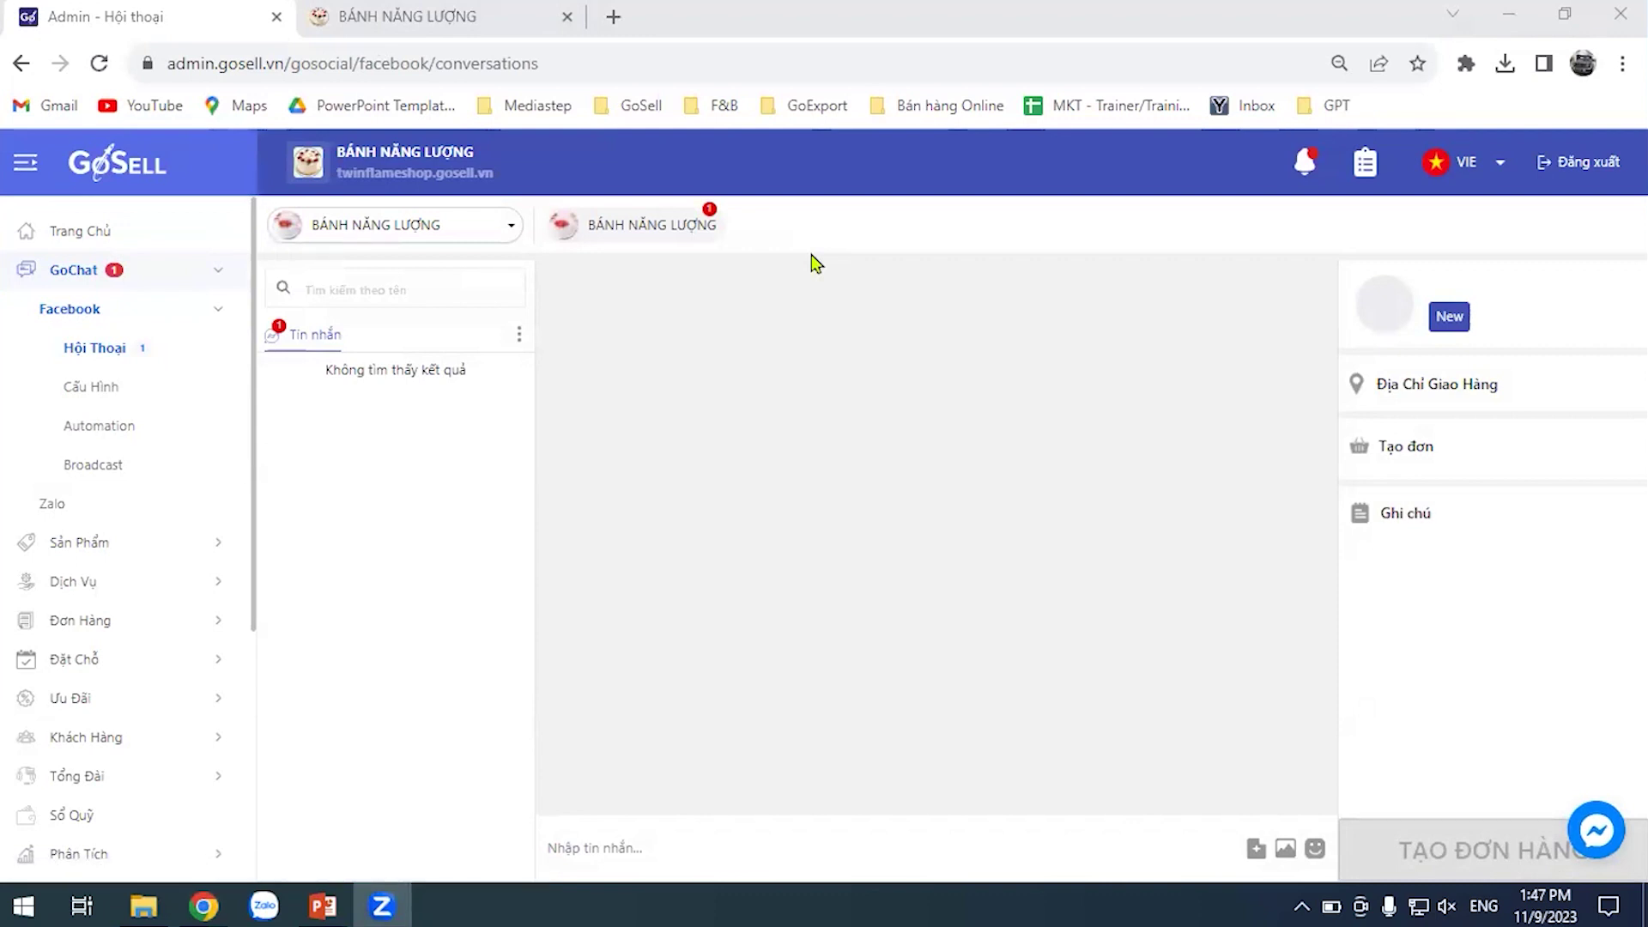
{"action": "left_click", "coordinate": [663, 267]}
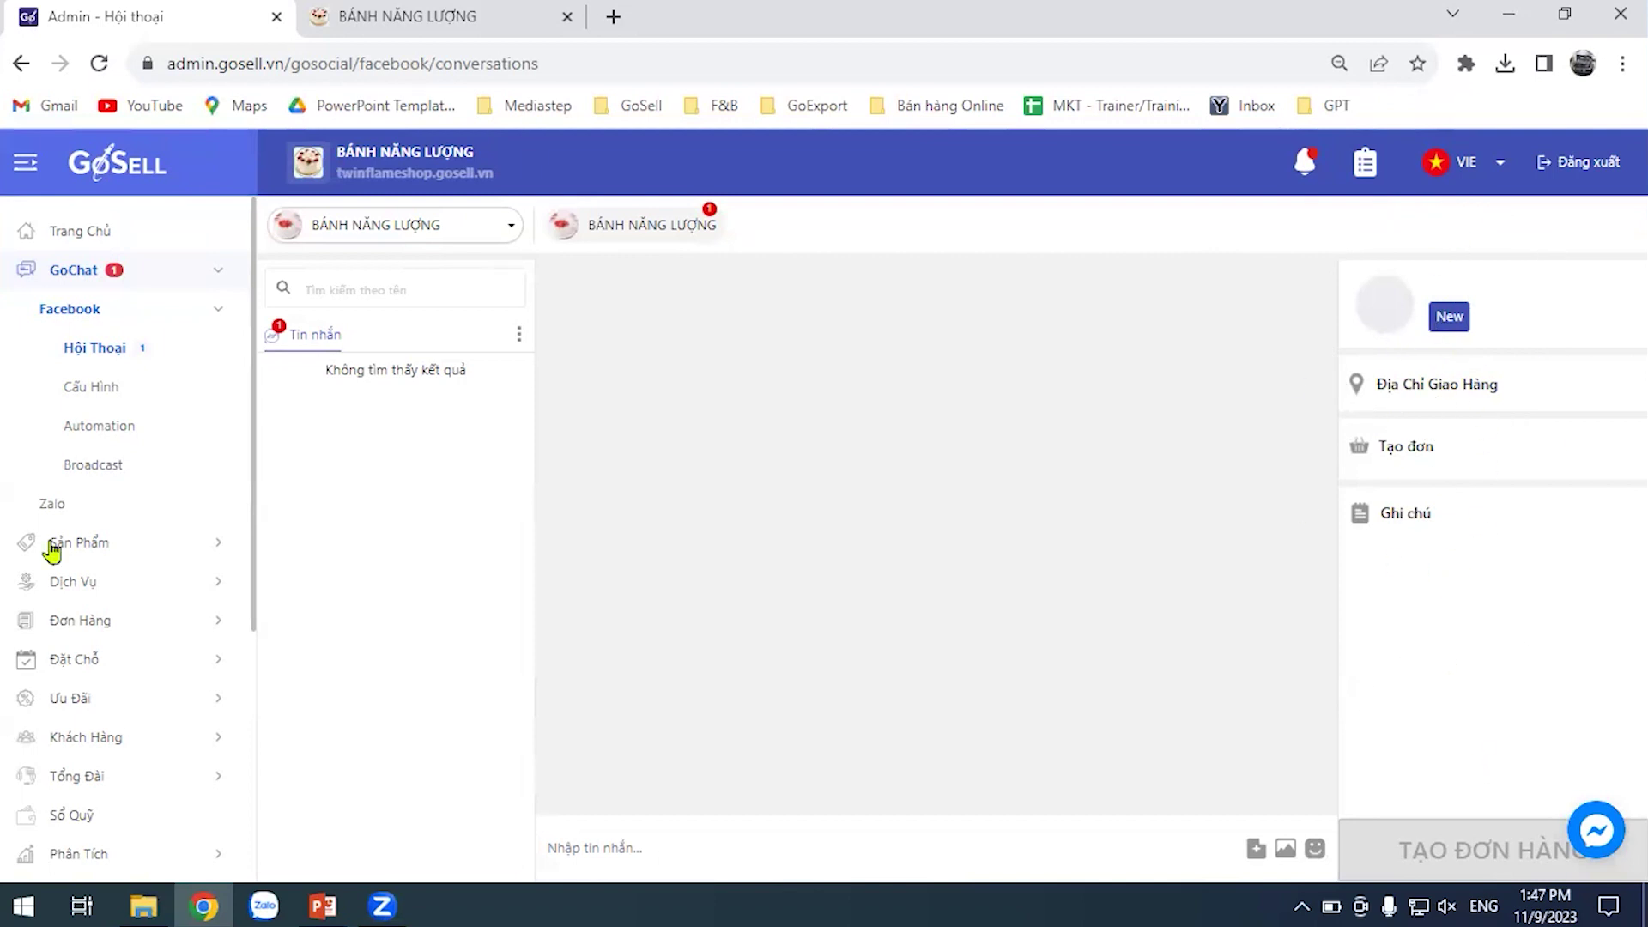
Open Tất Cả Khách Hàng showing 416 customers and confirm the Bộ lọc (0) filter is empty
{"action": "left_click", "coordinate": [105, 740]}
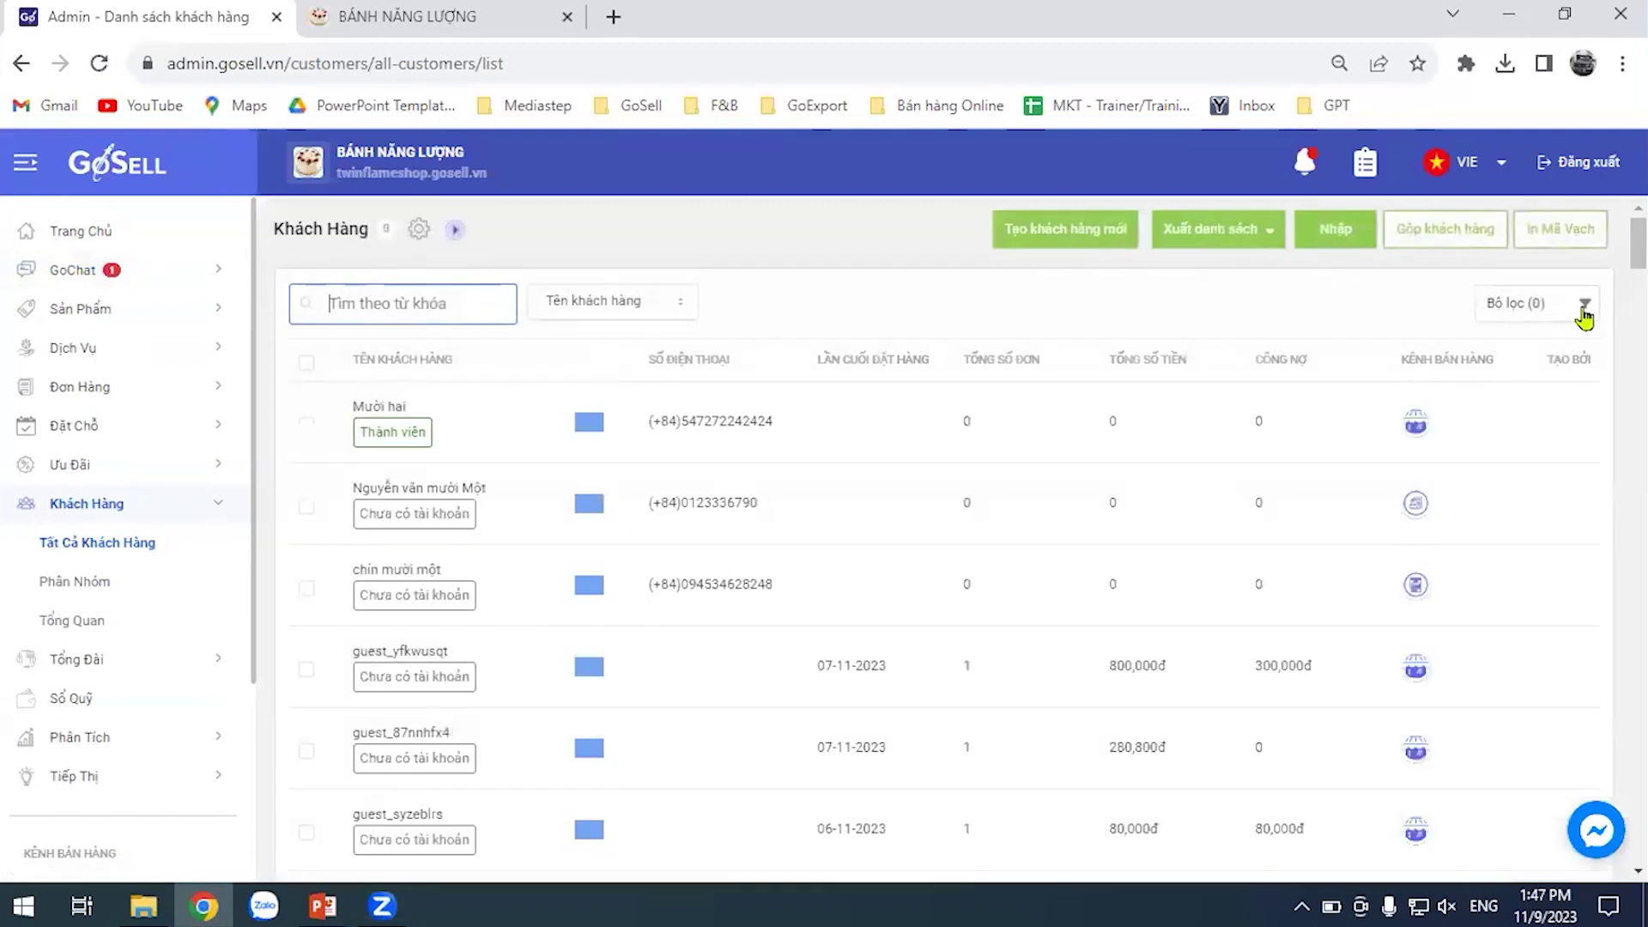
{"action": "left_click", "coordinate": [1582, 310]}
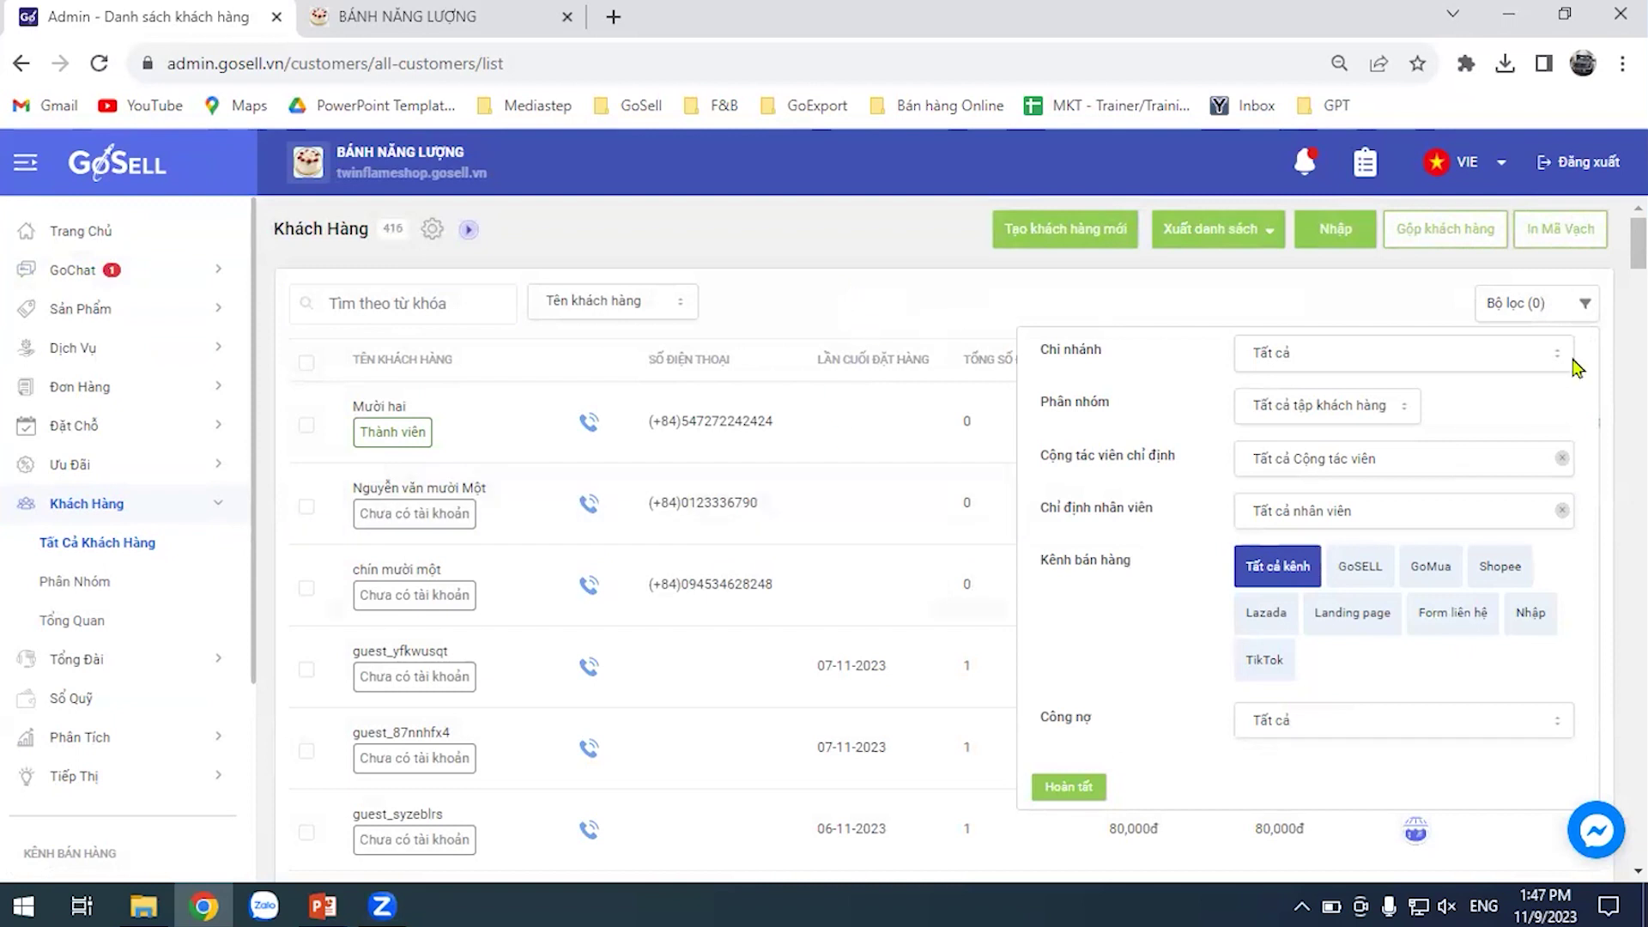
{"action": "left_click", "coordinate": [1542, 304]}
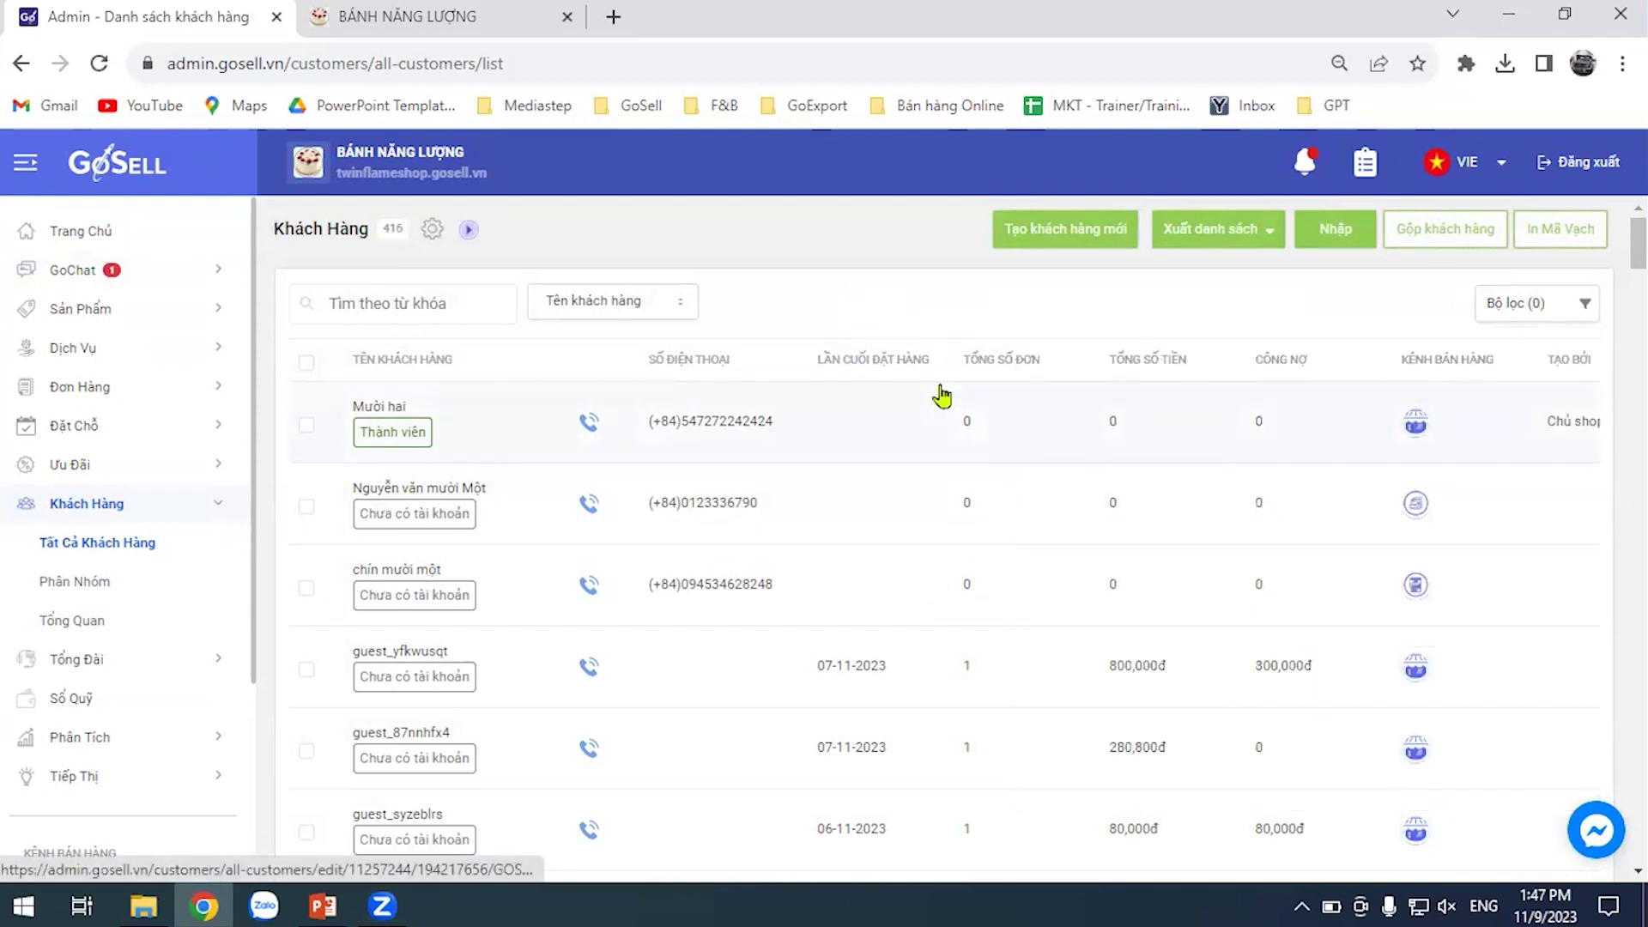
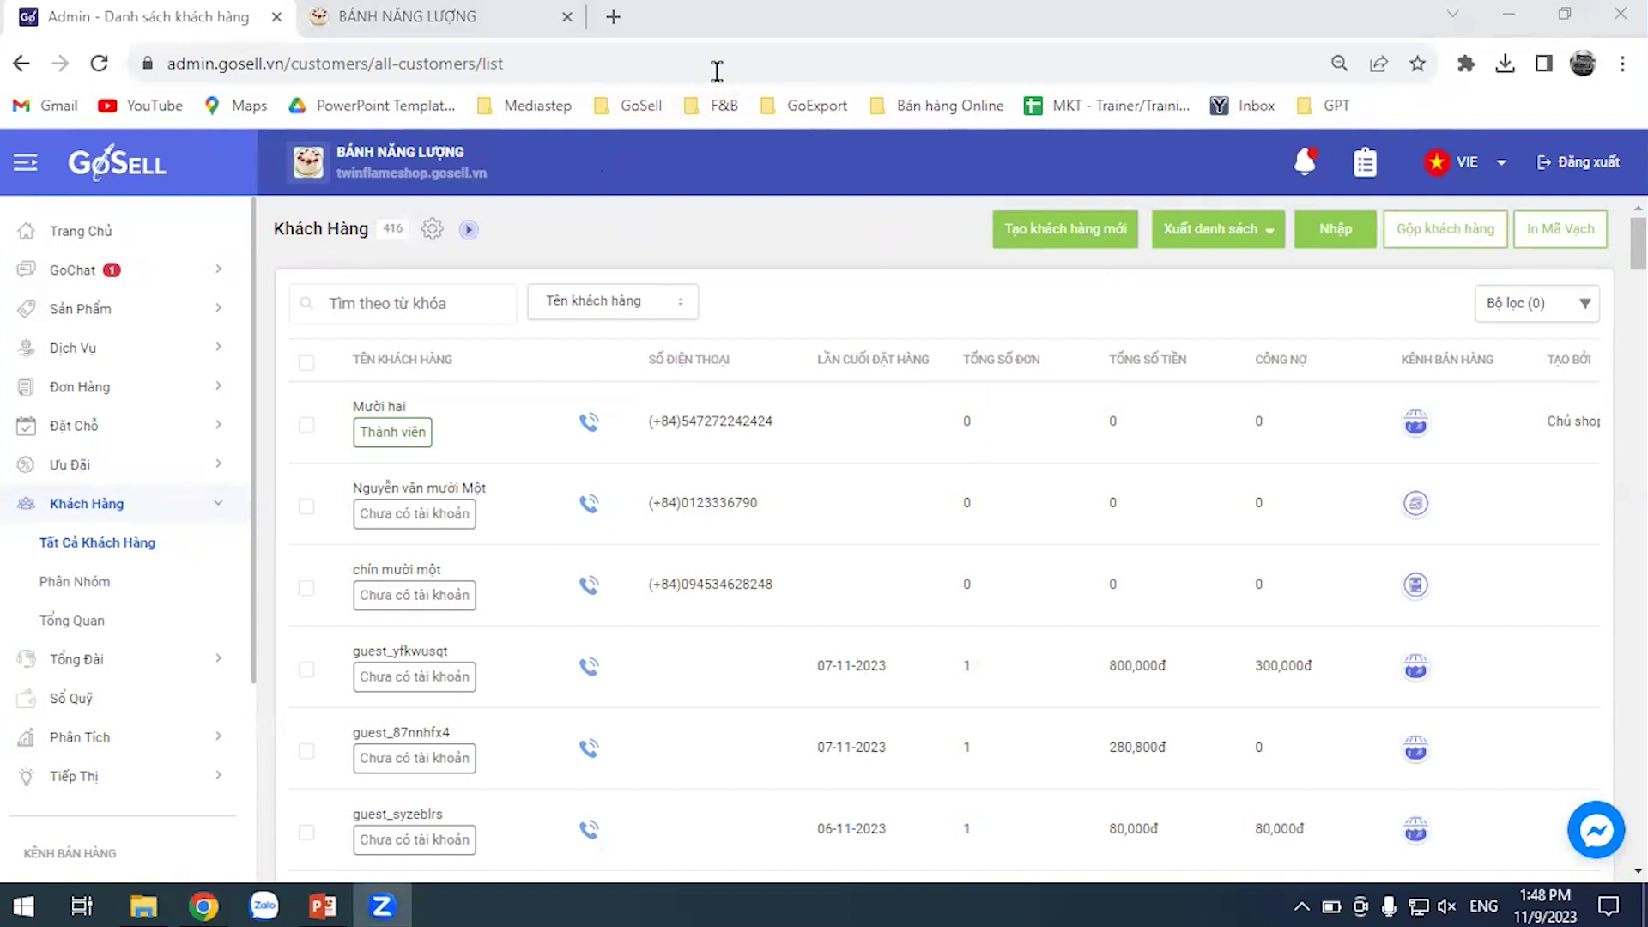
Try merging two source customers into a target customer, then close the summary after the error
{"action": "left_click", "coordinate": [1461, 239]}
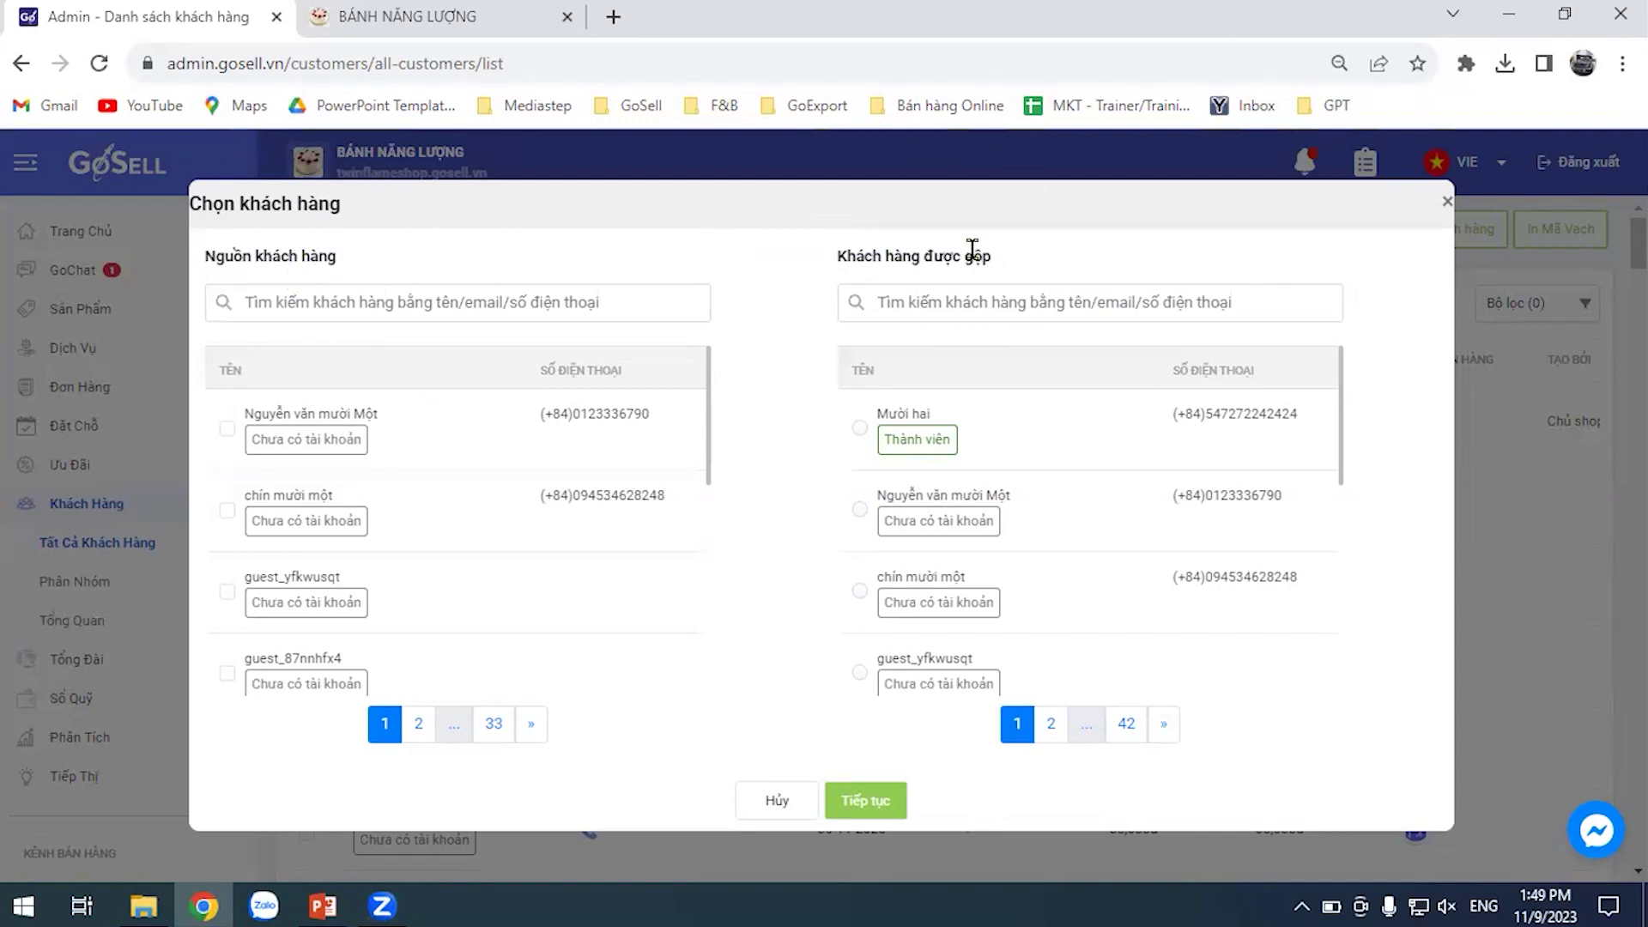
{"action": "left_click", "coordinate": [227, 429]}
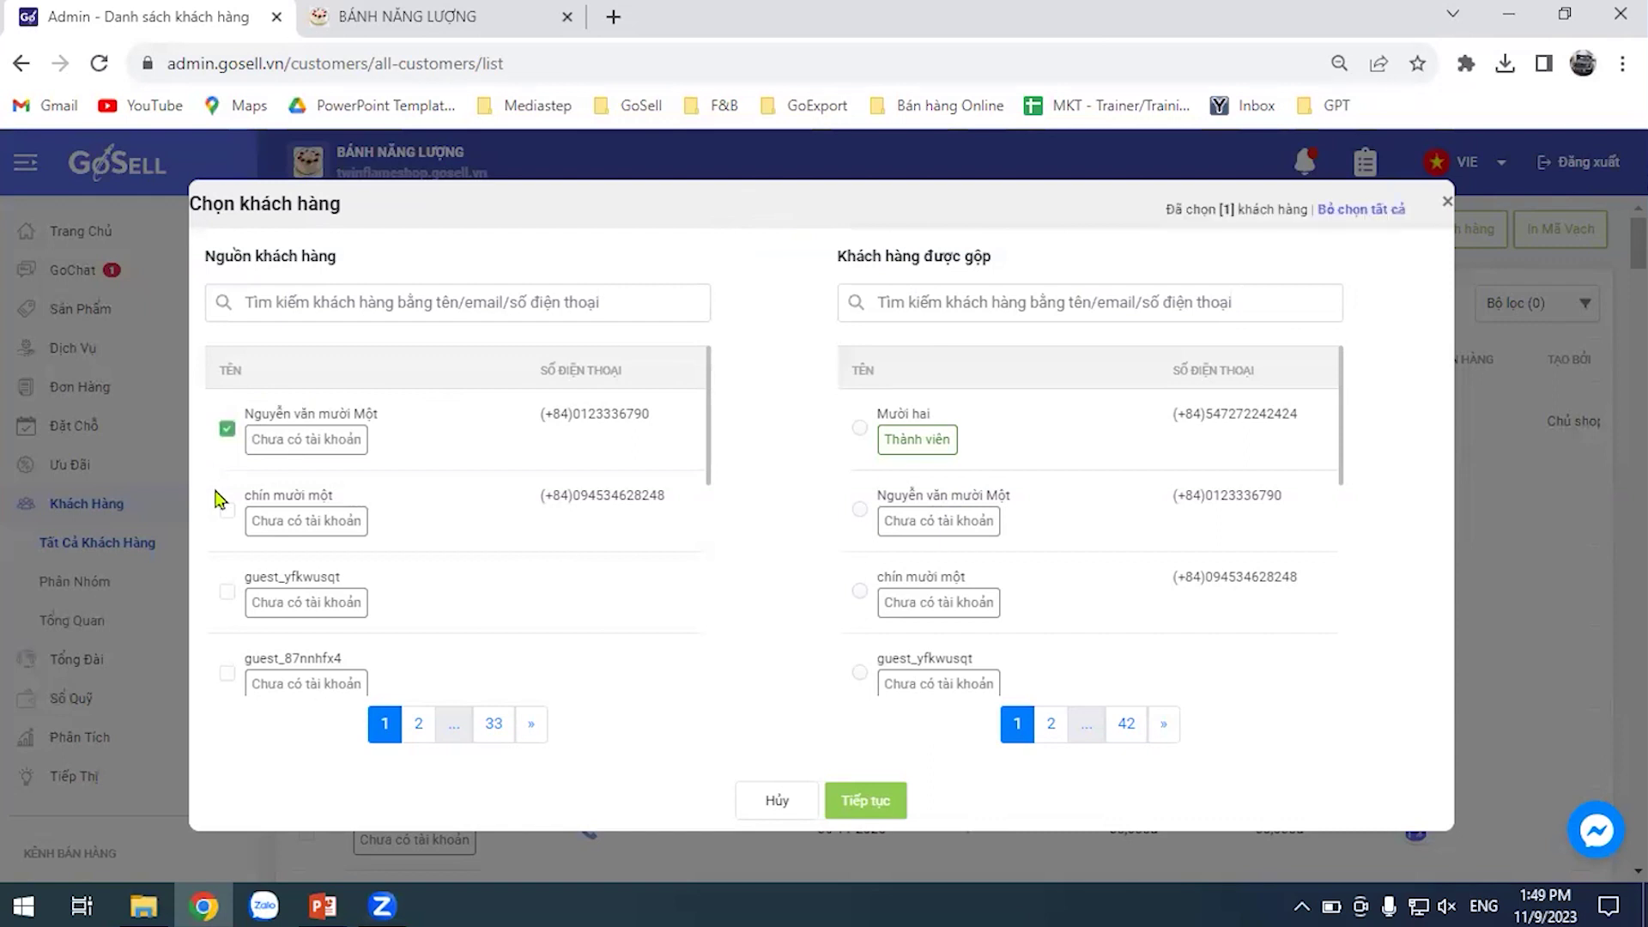
{"action": "left_click", "coordinate": [227, 512]}
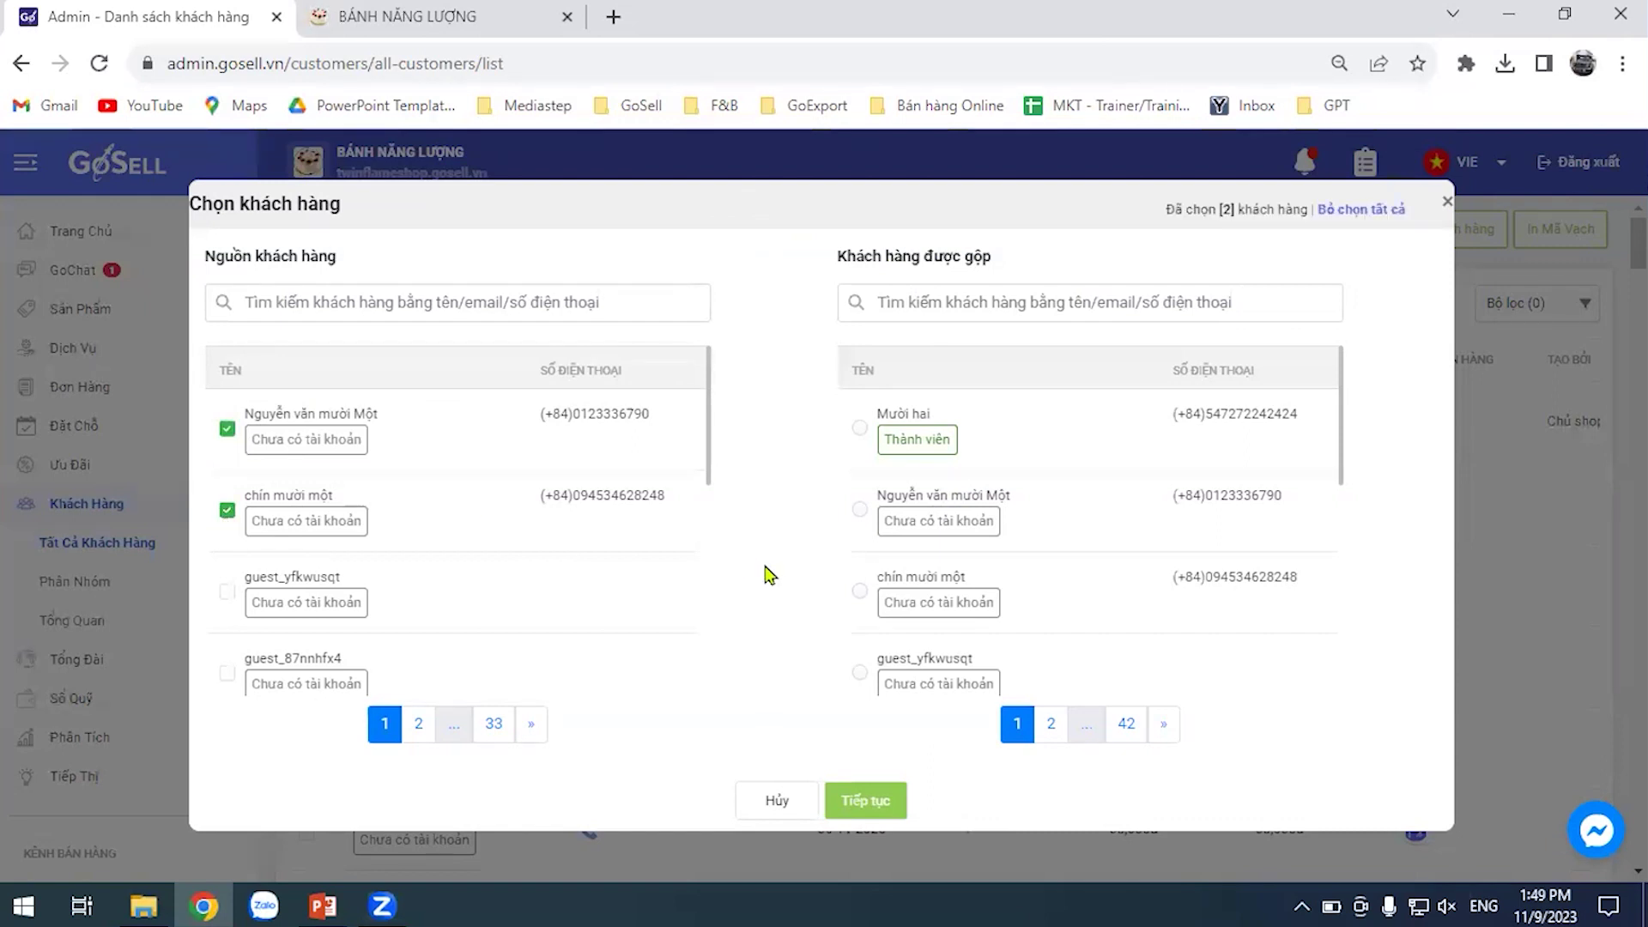
{"action": "left_click", "coordinate": [859, 509]}
{"action": "left_click", "coordinate": [865, 799]}
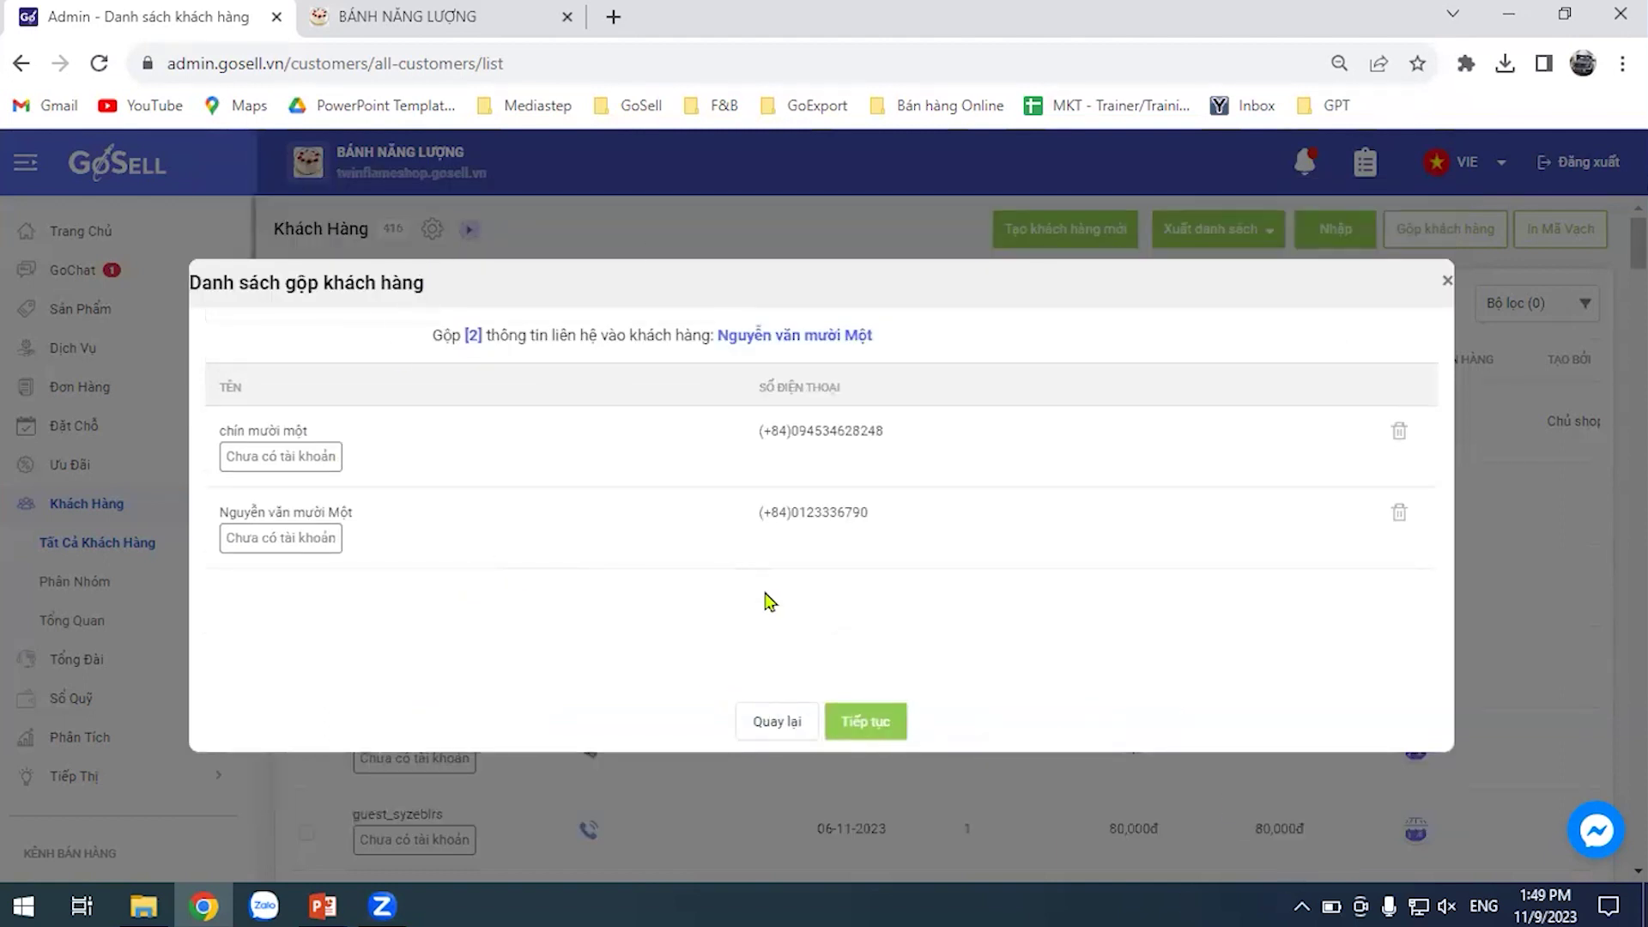
{"action": "left_click", "coordinate": [888, 736]}
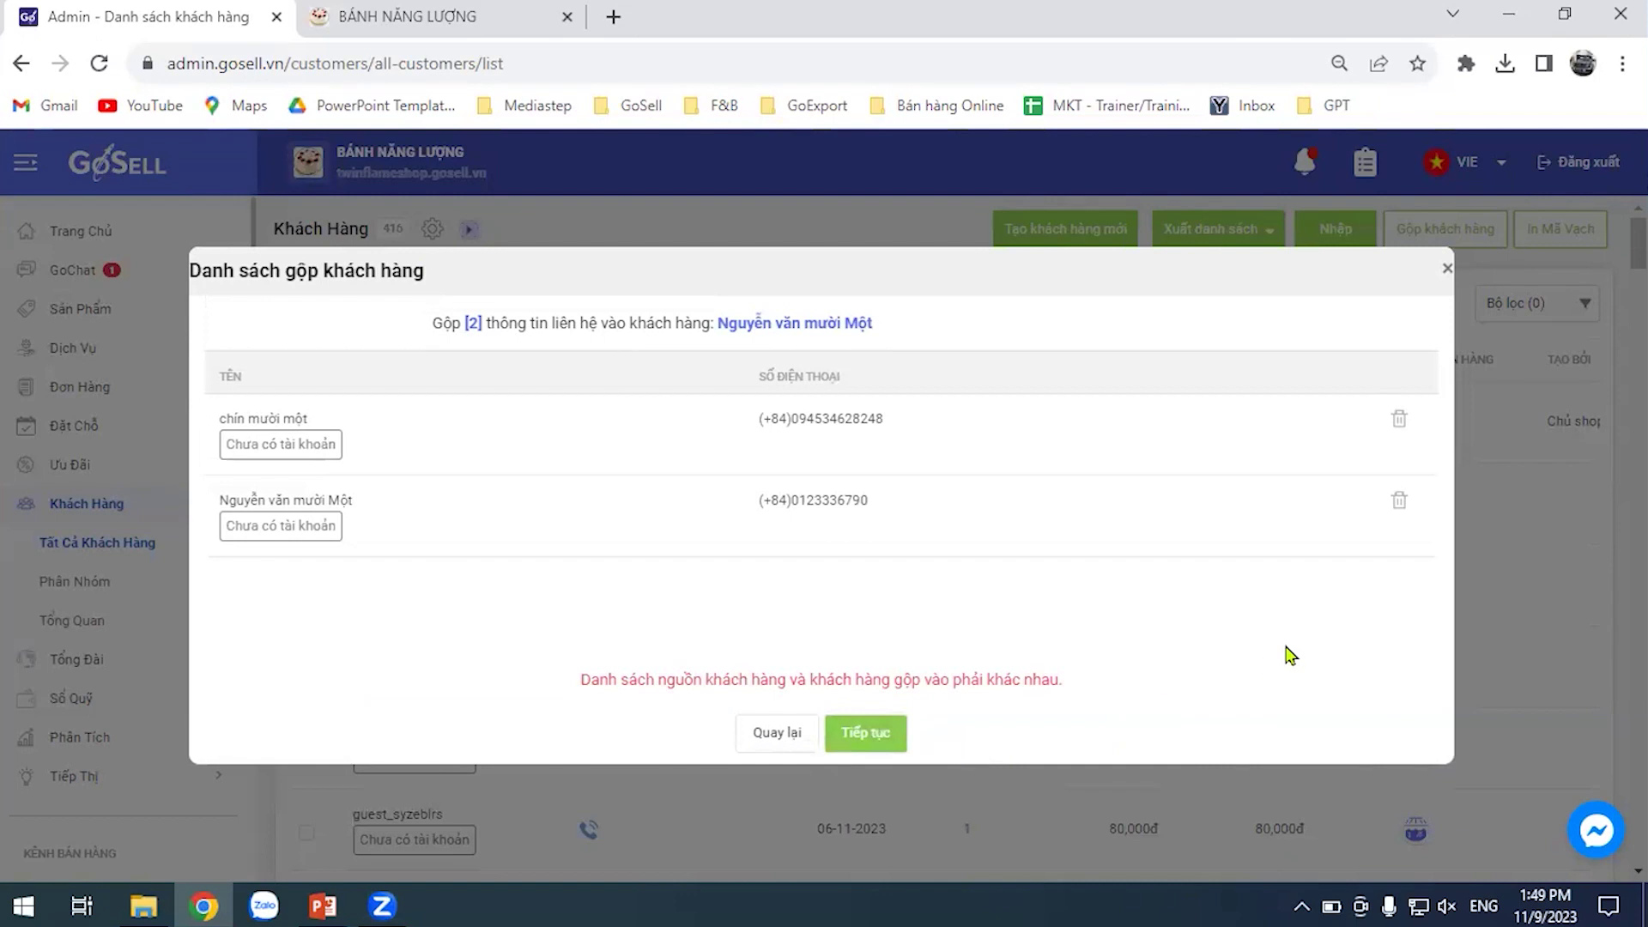
{"action": "left_click", "coordinate": [1439, 273]}
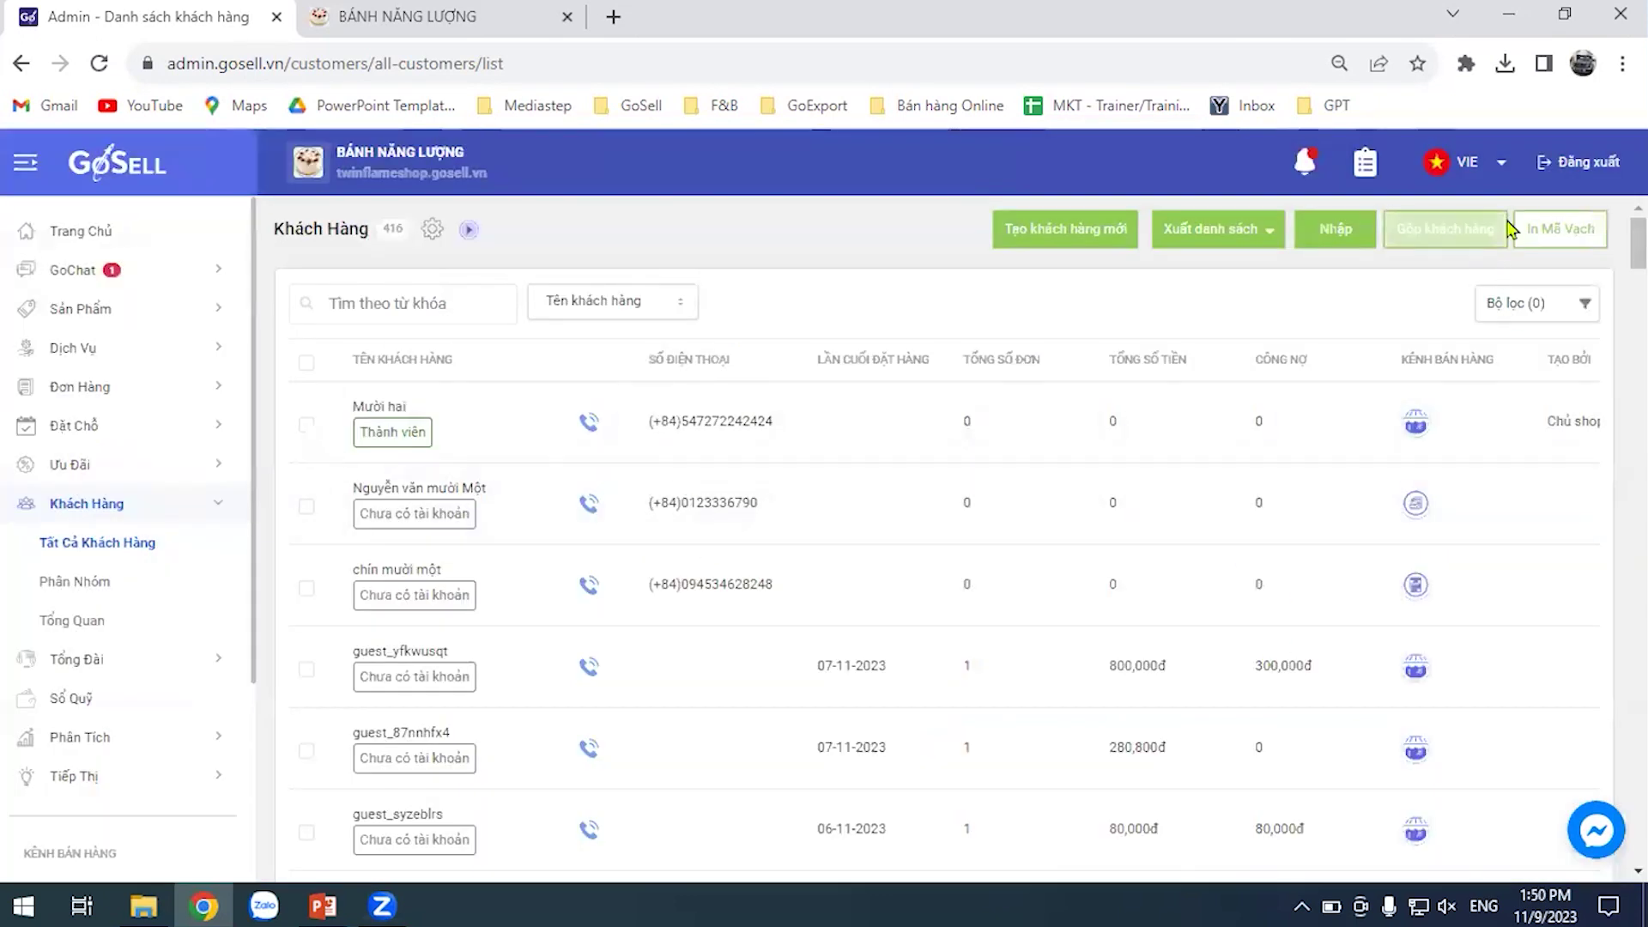
Merge only the duplicate customer into its target customer and continue past the merge list
{"action": "left_click", "coordinate": [1459, 232]}
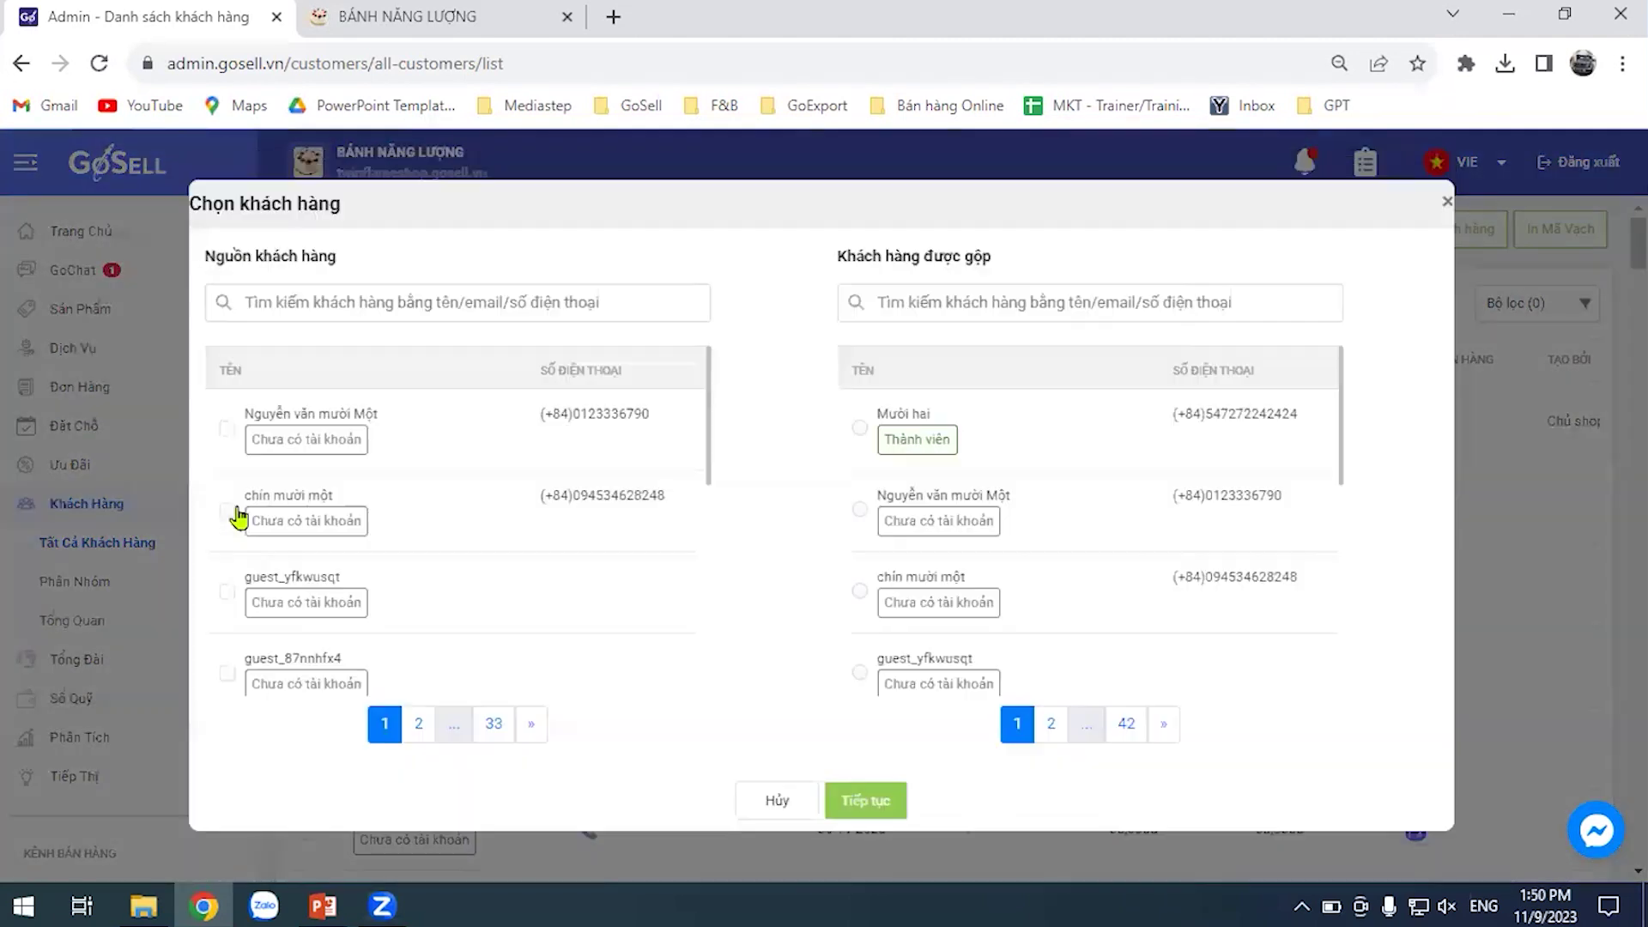
{"action": "left_click", "coordinate": [237, 515]}
{"action": "left_click", "coordinate": [861, 510]}
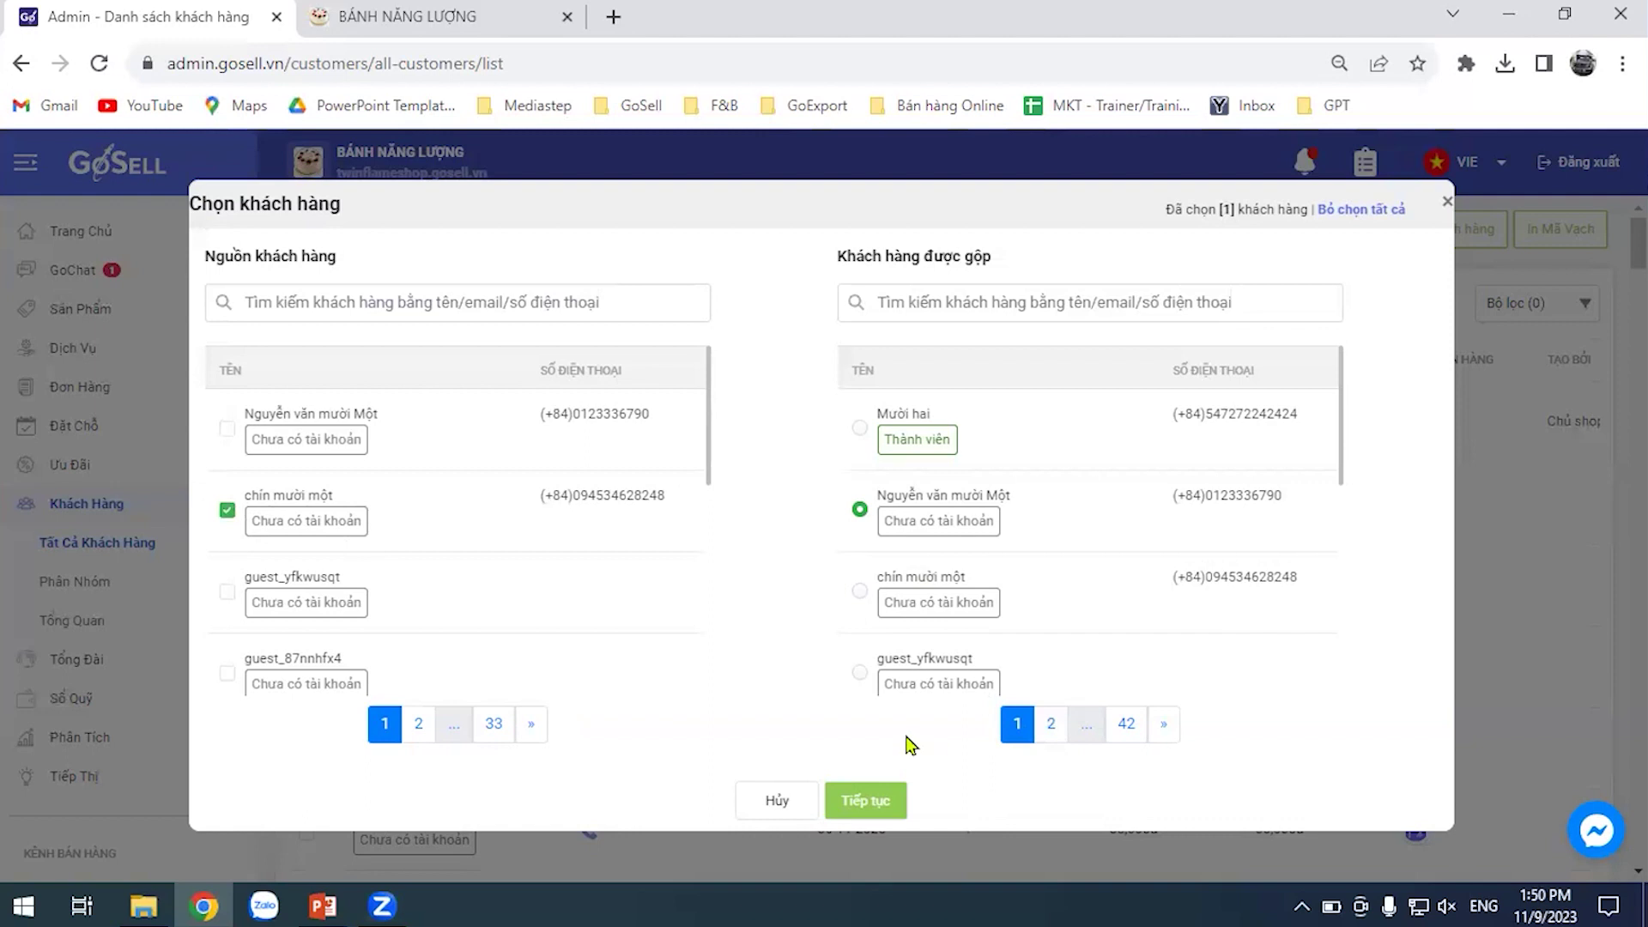
{"action": "left_click", "coordinate": [865, 799]}
{"action": "left_click", "coordinate": [860, 724]}
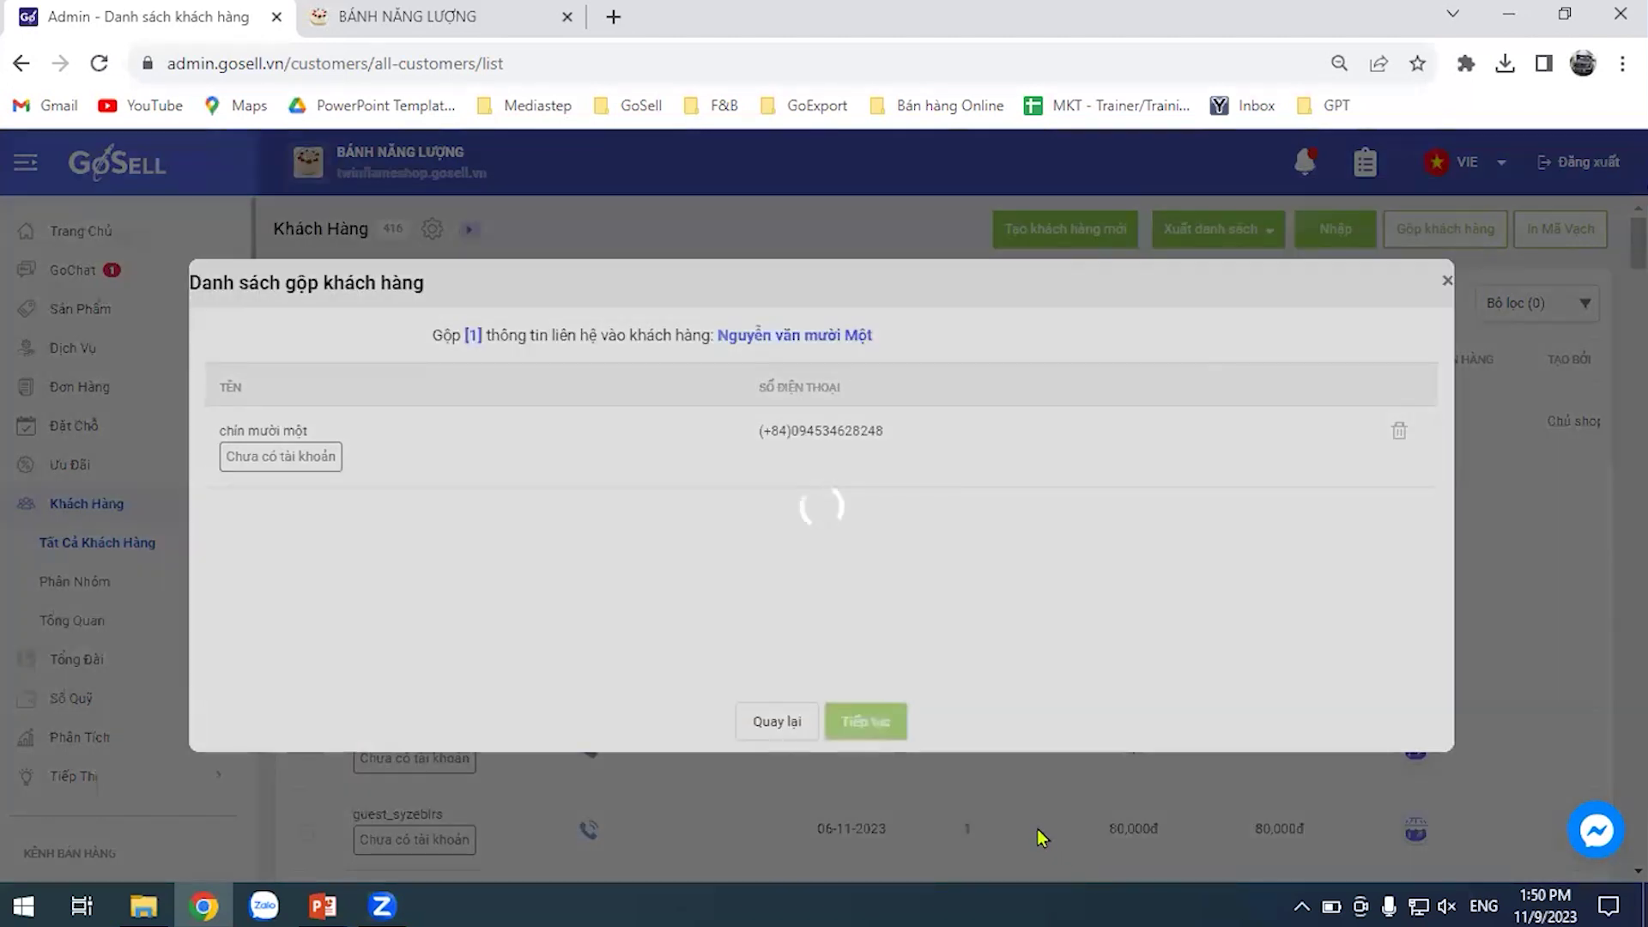
Review the merged customer's combined details and sinhvien tag in the confirmation form
{"action": "scroll", "coordinate": [1020, 455], "scroll_direction": "down", "scroll_amount": 2}
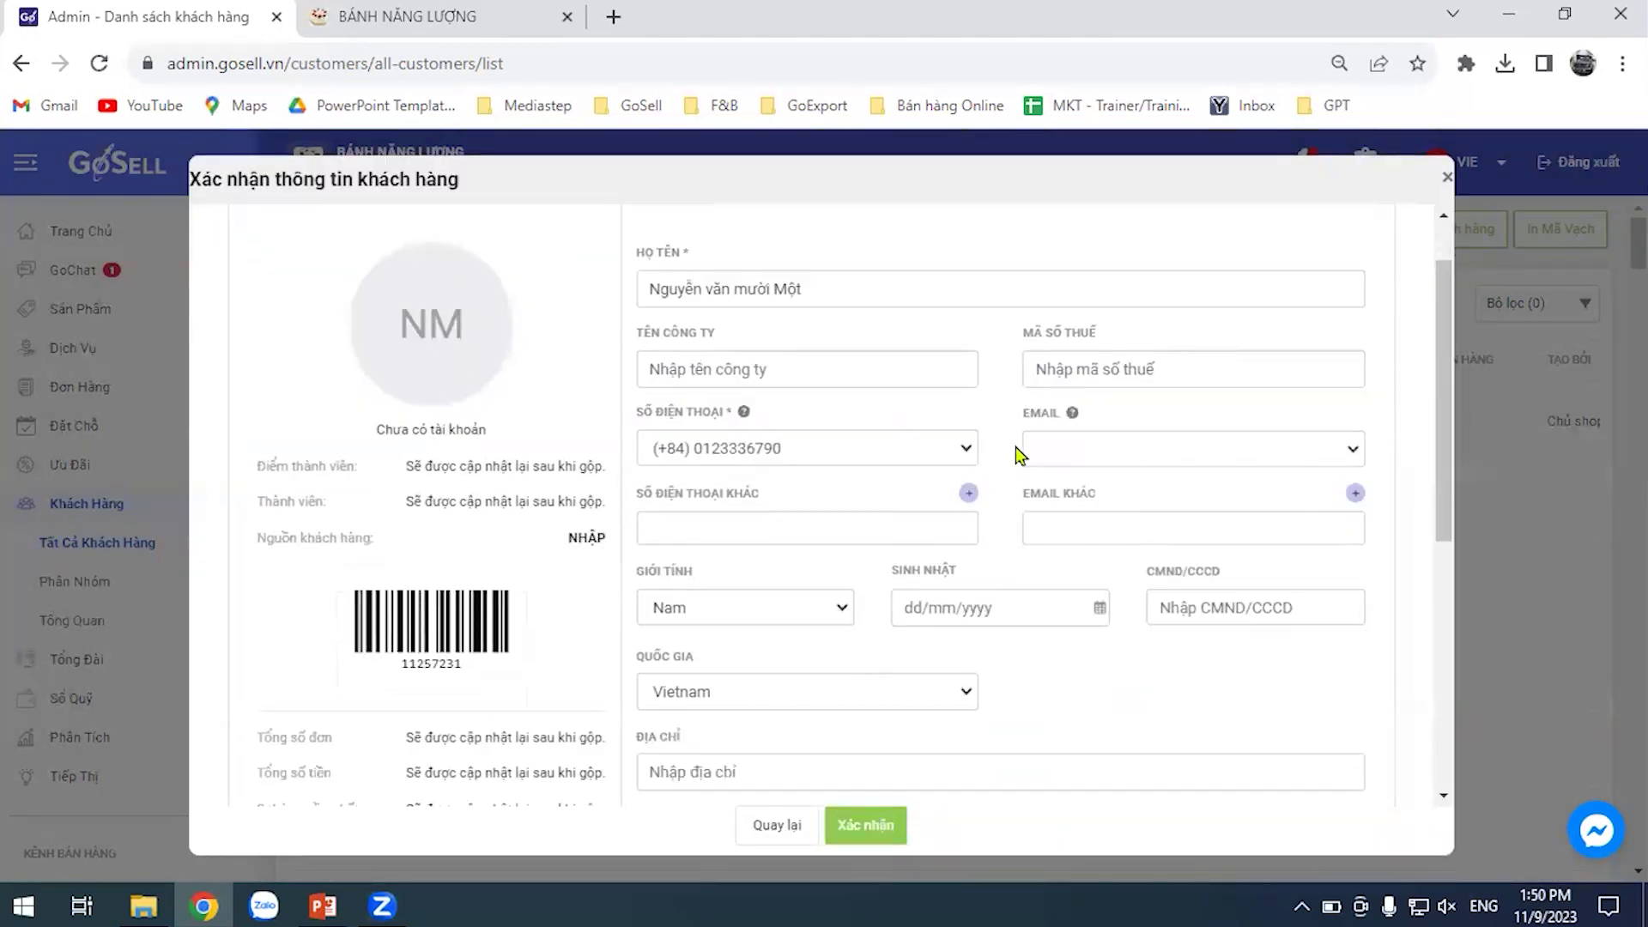
{"action": "scroll", "coordinate": [1030, 468], "scroll_direction": "down", "scroll_amount": 3}
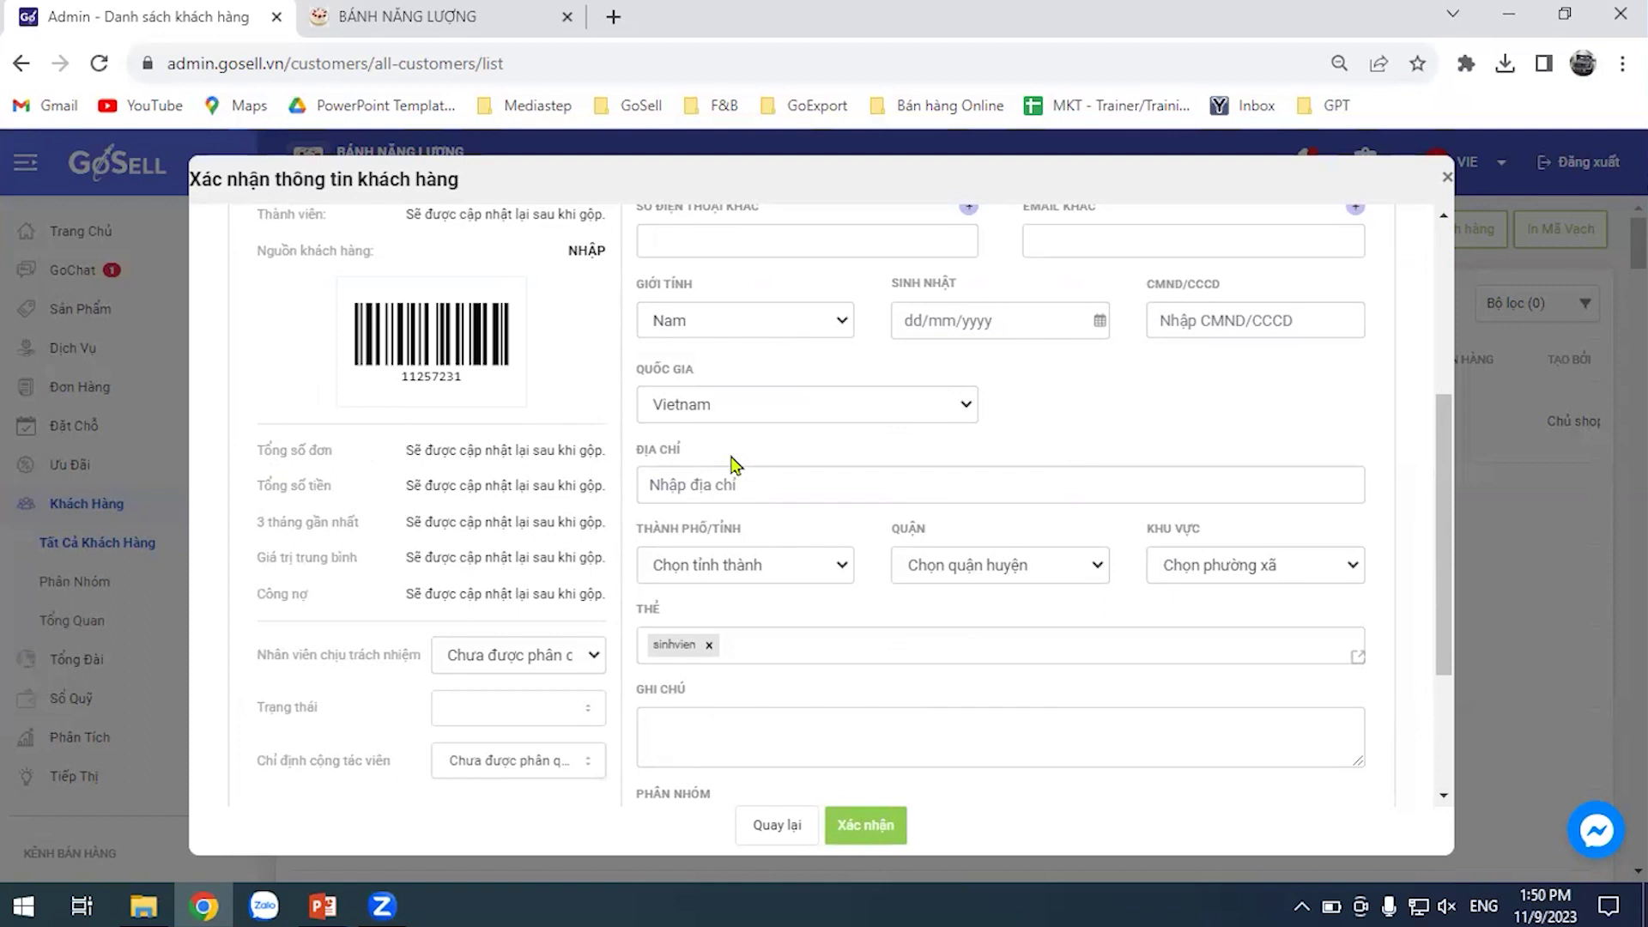
{"action": "scroll", "coordinate": [734, 466], "scroll_direction": "down", "scroll_amount": 3}
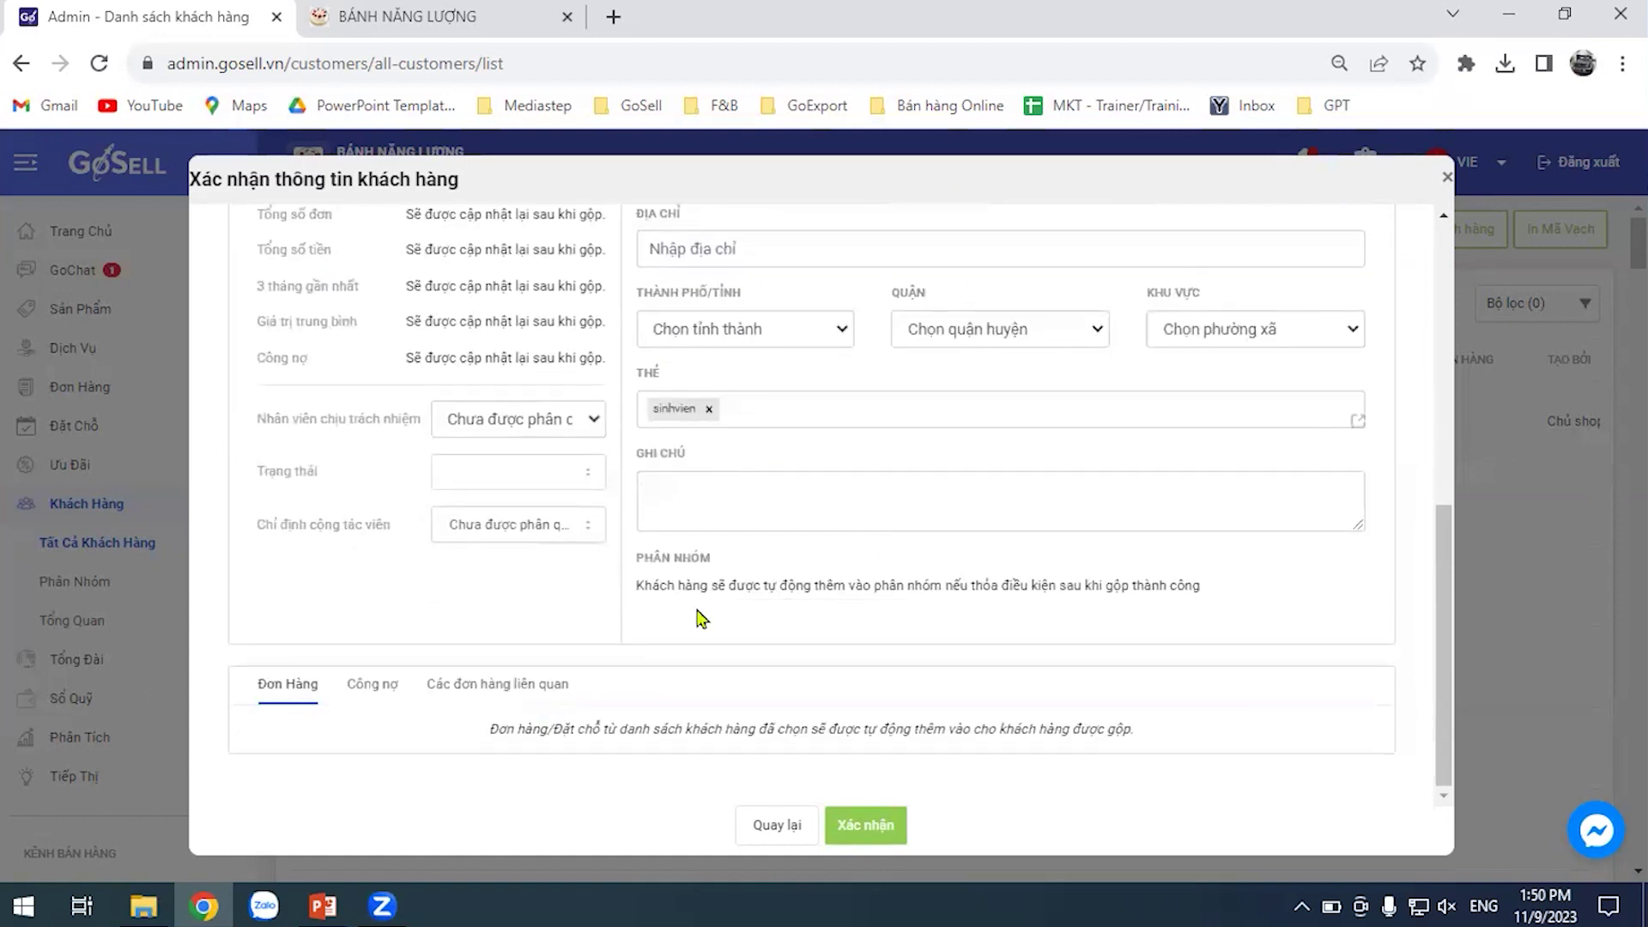
{"action": "scroll", "coordinate": [738, 618], "scroll_direction": "up", "scroll_amount": 3}
{"action": "scroll", "coordinate": [789, 620], "scroll_direction": "up", "scroll_amount": 1}
{"action": "scroll", "coordinate": [830, 577], "scroll_direction": "down", "scroll_amount": 2}
{"action": "scroll", "coordinate": [805, 560], "scroll_direction": "up", "scroll_amount": 4}
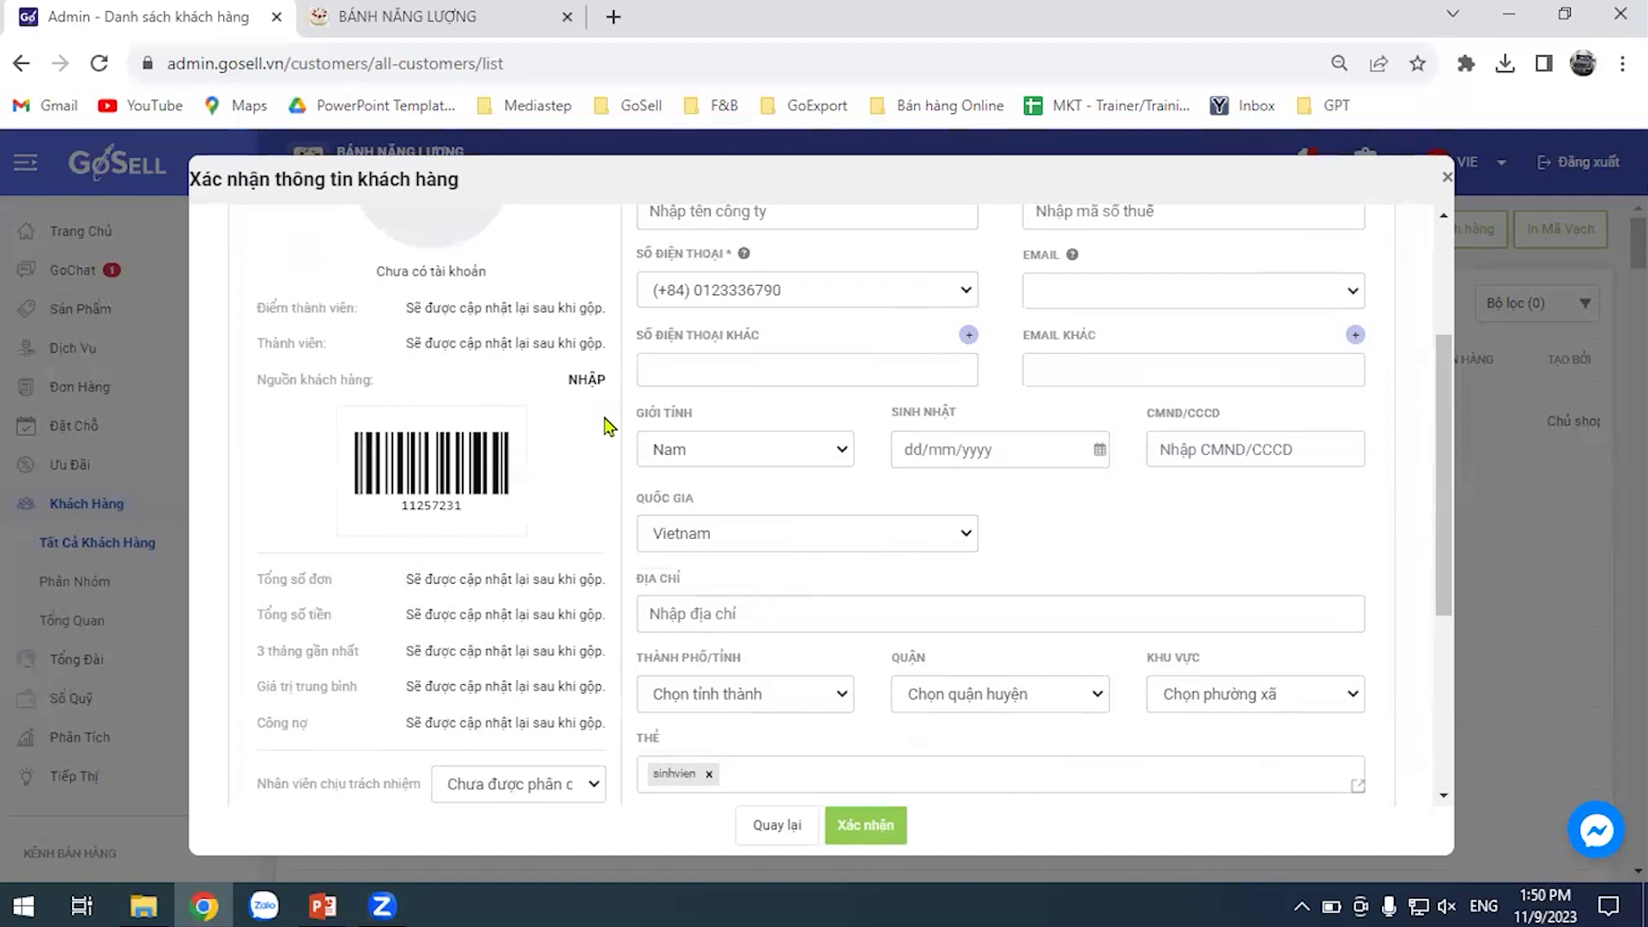
{"action": "scroll", "coordinate": [607, 423], "scroll_direction": "down", "scroll_amount": 3}
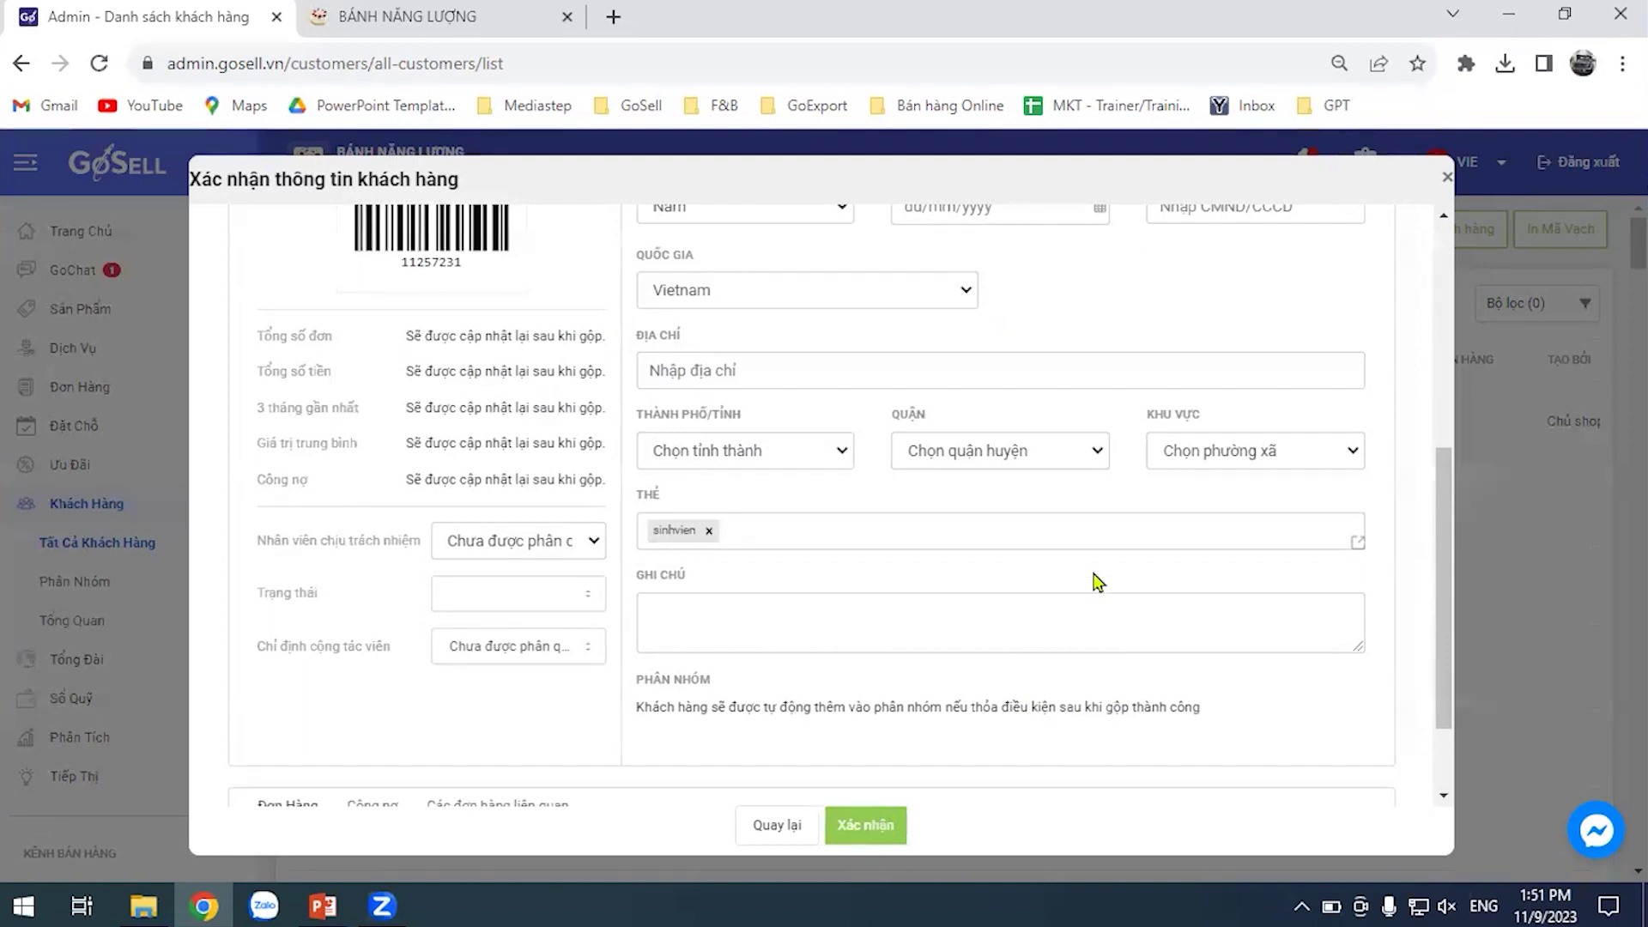
{"action": "scroll", "coordinate": [605, 515], "scroll_direction": "up", "scroll_amount": 4}
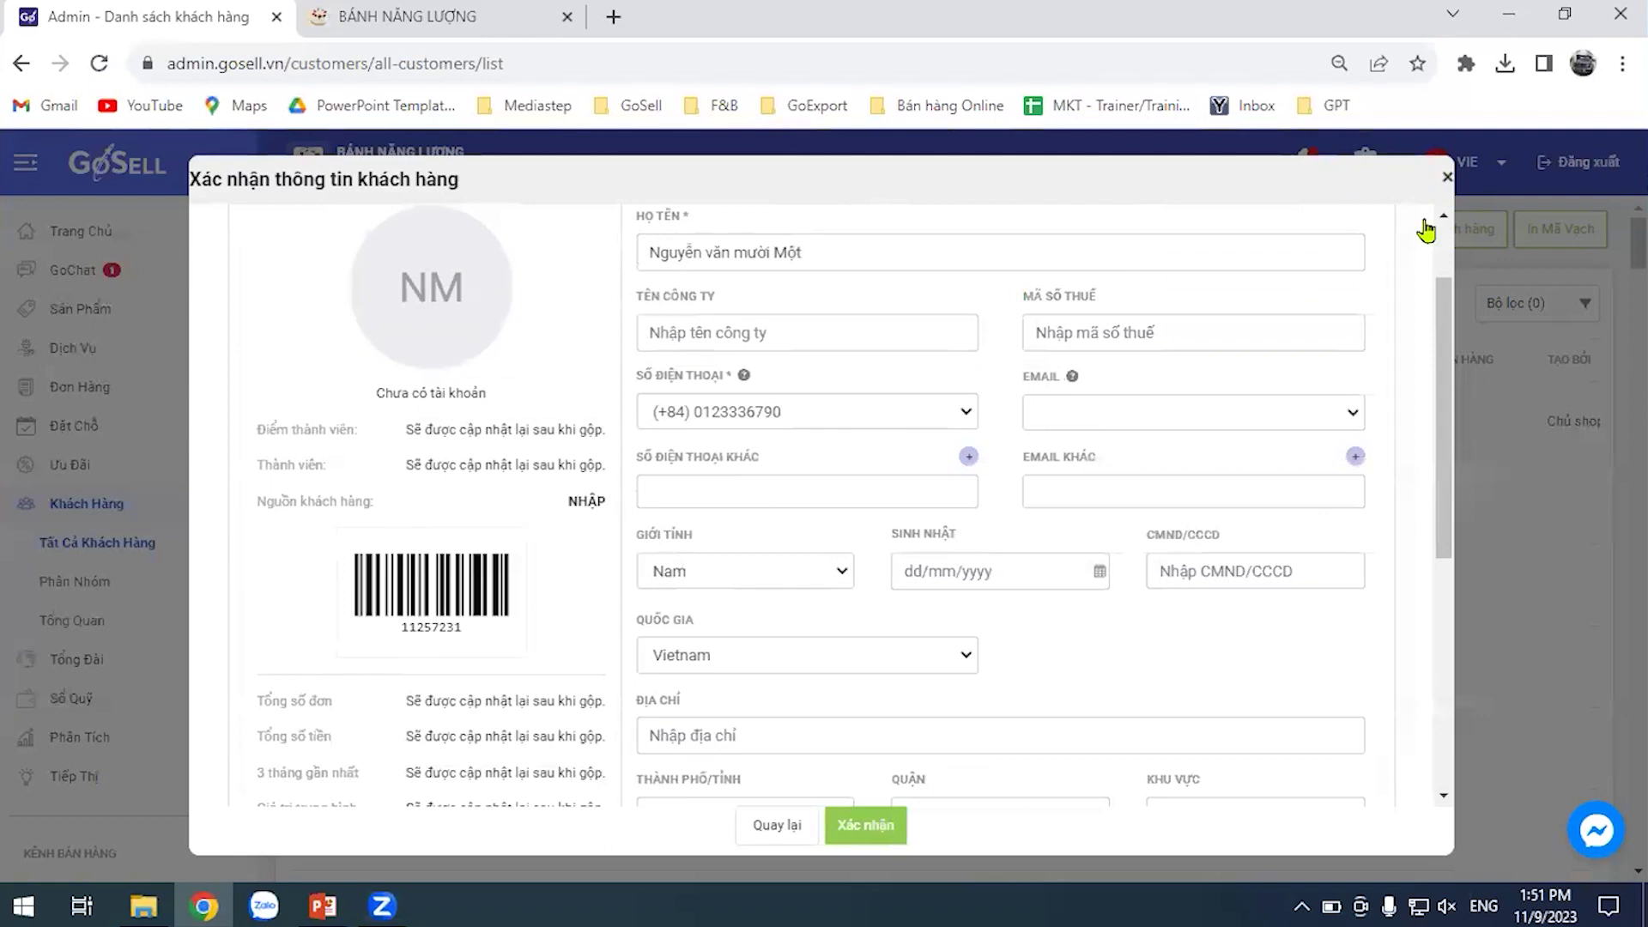
Confirm the merged customer's details, bringing the customer count down from 416 to 415
{"action": "left_click", "coordinate": [884, 836]}
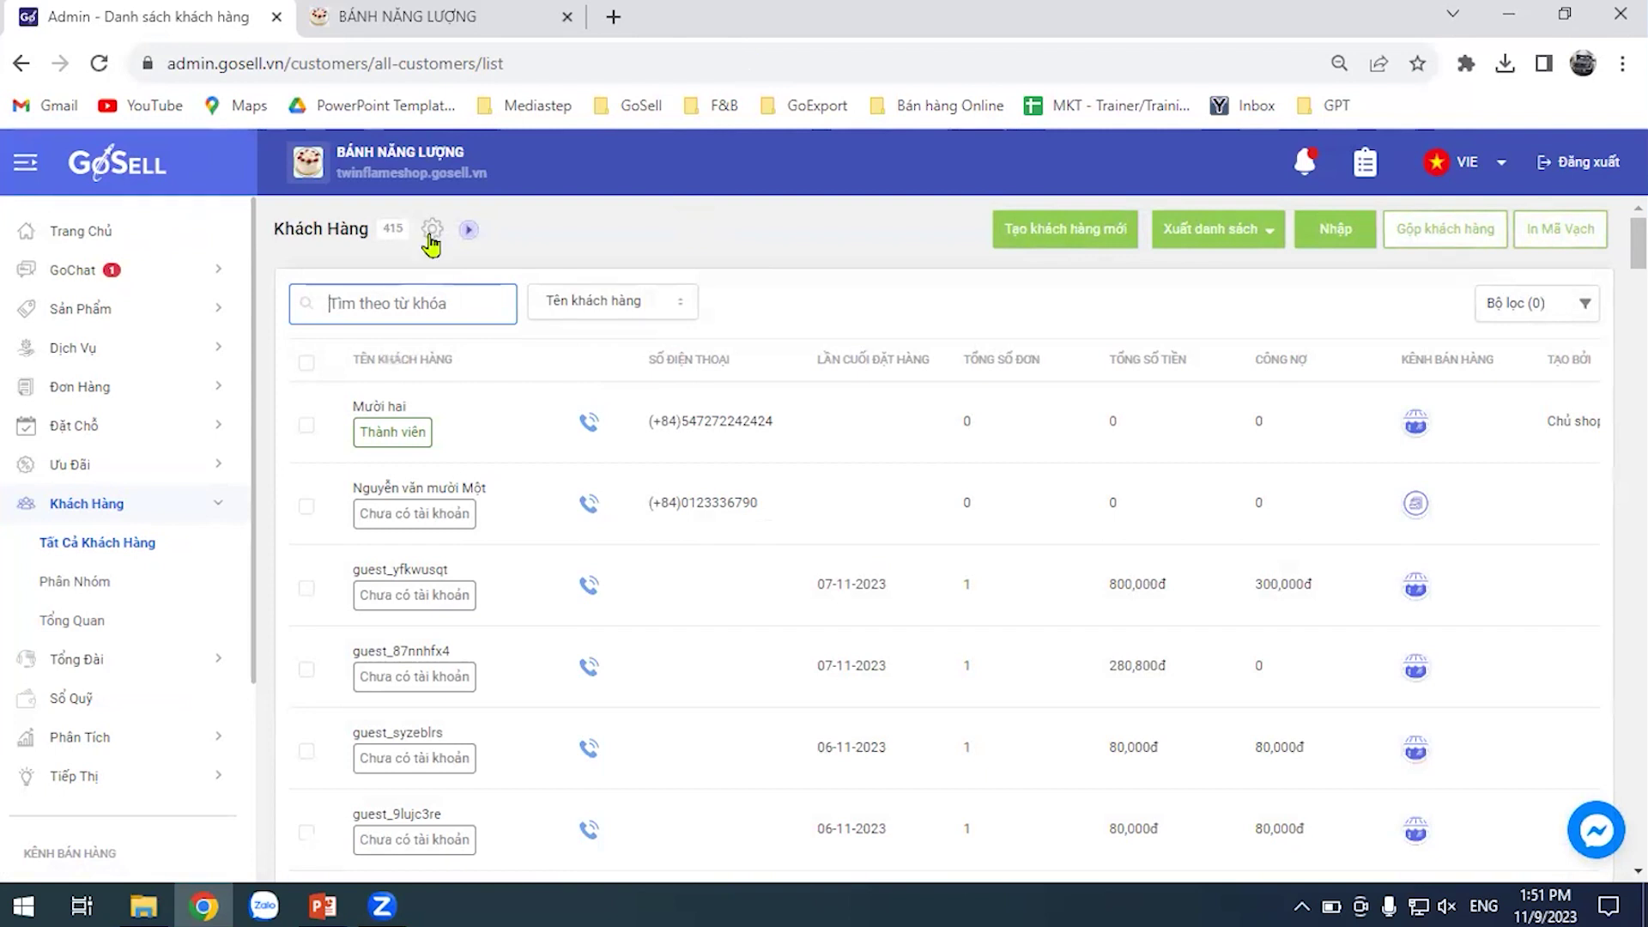
Show the Mã khách hàng, Giới tính and Email columns and hide Tạo bởi in the customer list
{"action": "left_click", "coordinate": [431, 229]}
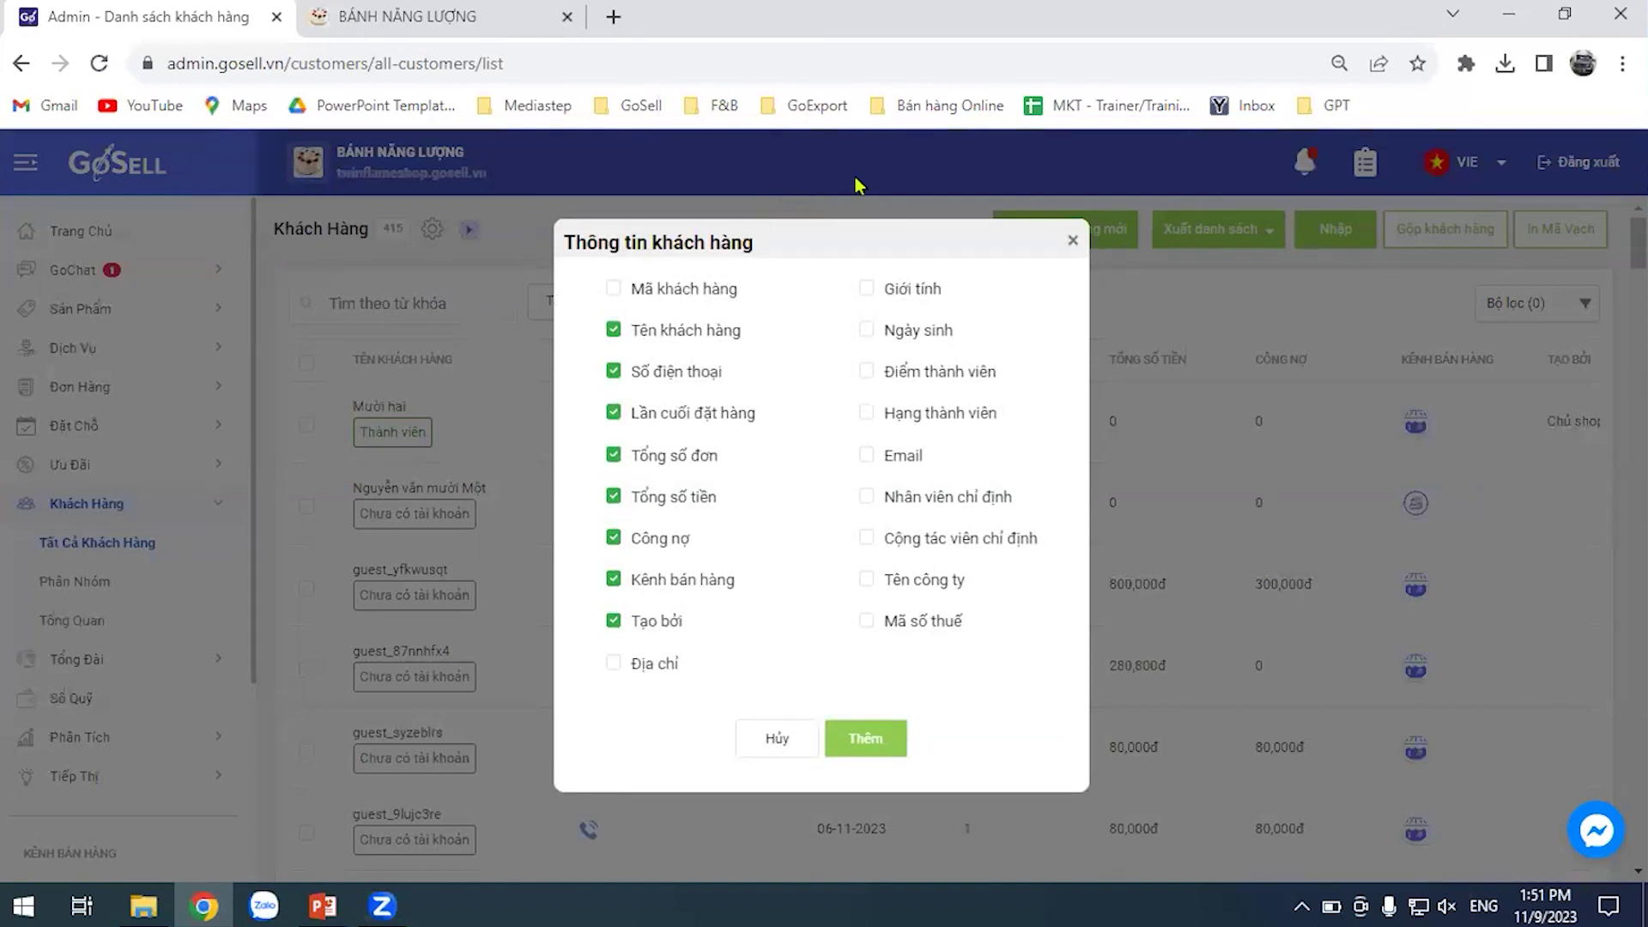
{"action": "left_click", "coordinate": [1071, 246]}
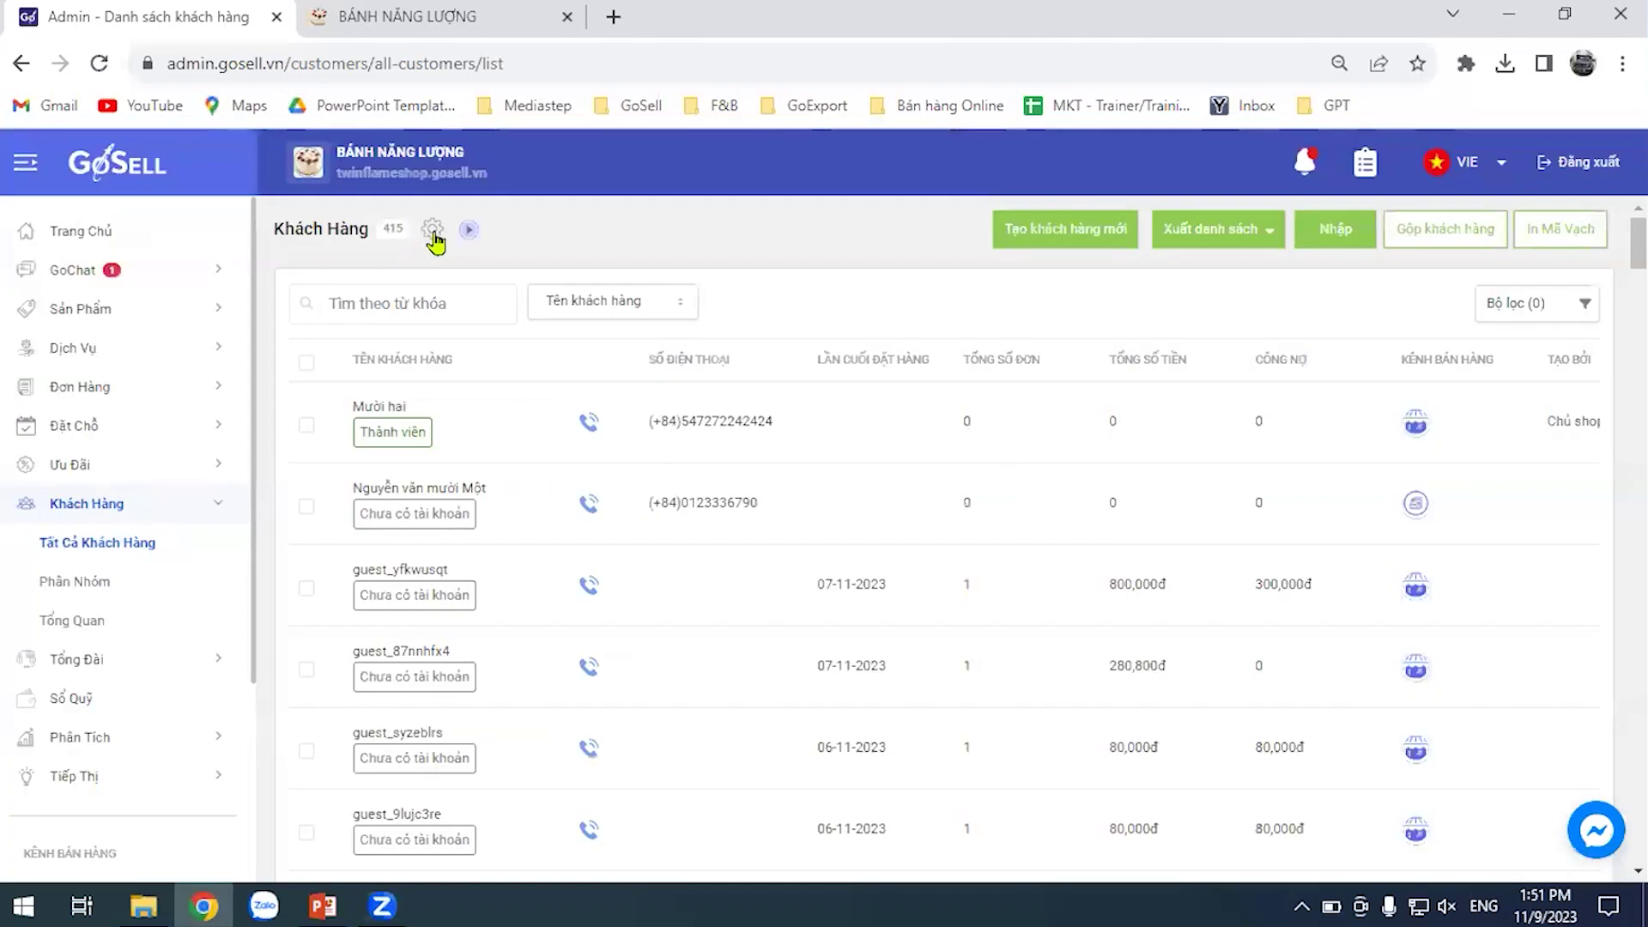
{"action": "left_click", "coordinate": [433, 234]}
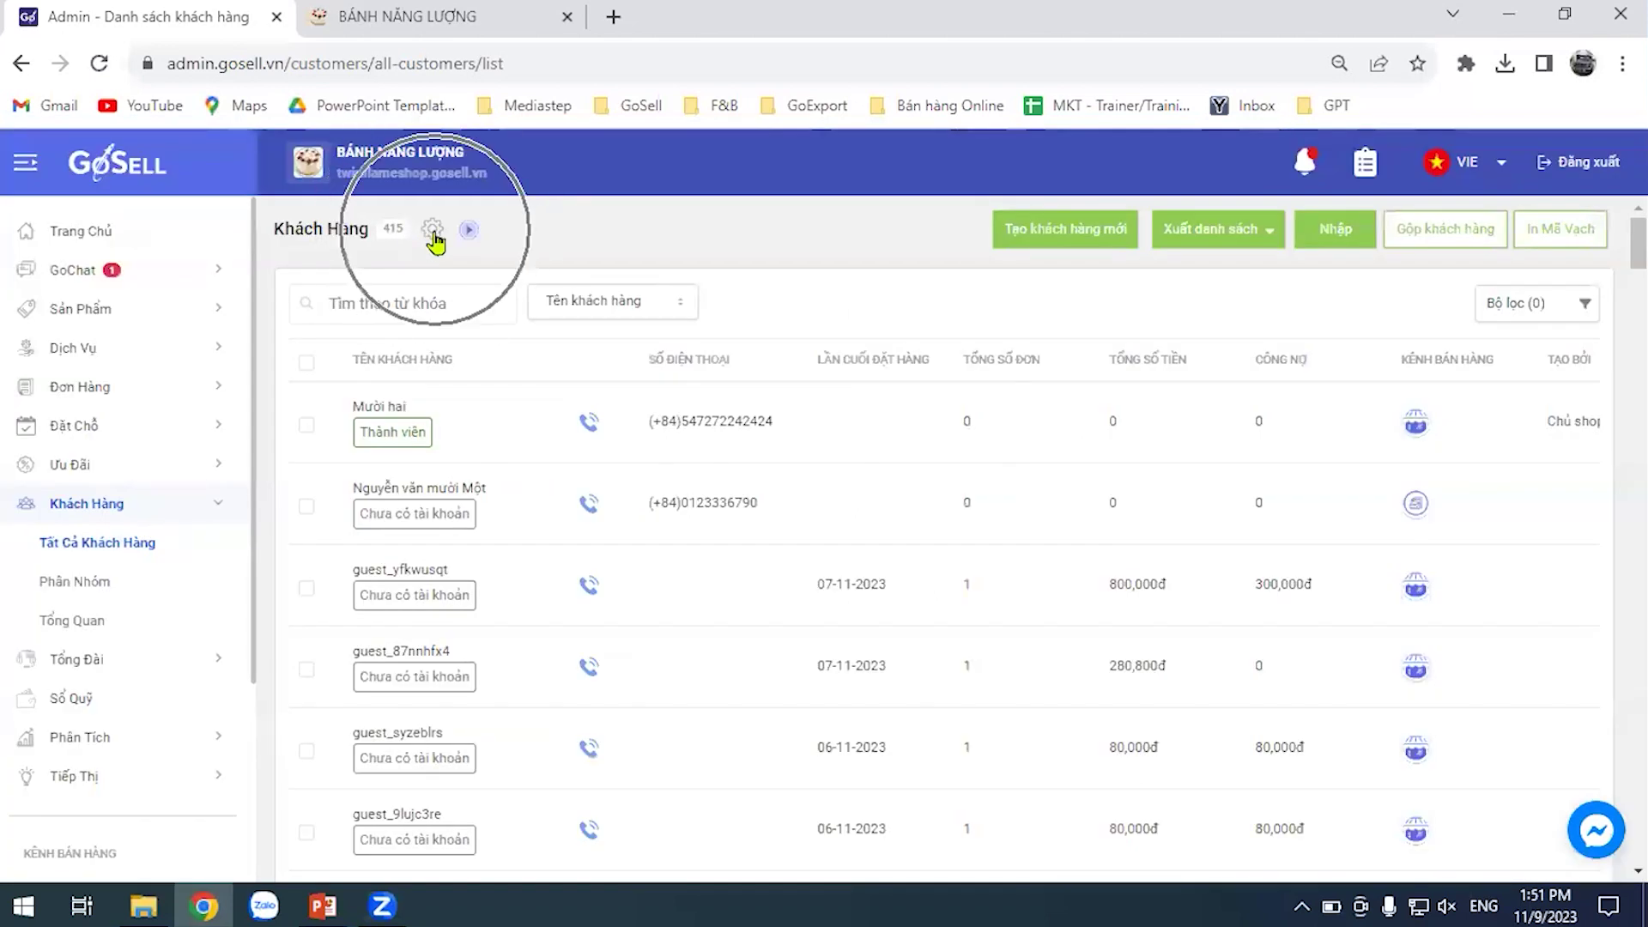
{"action": "left_click", "coordinate": [434, 234]}
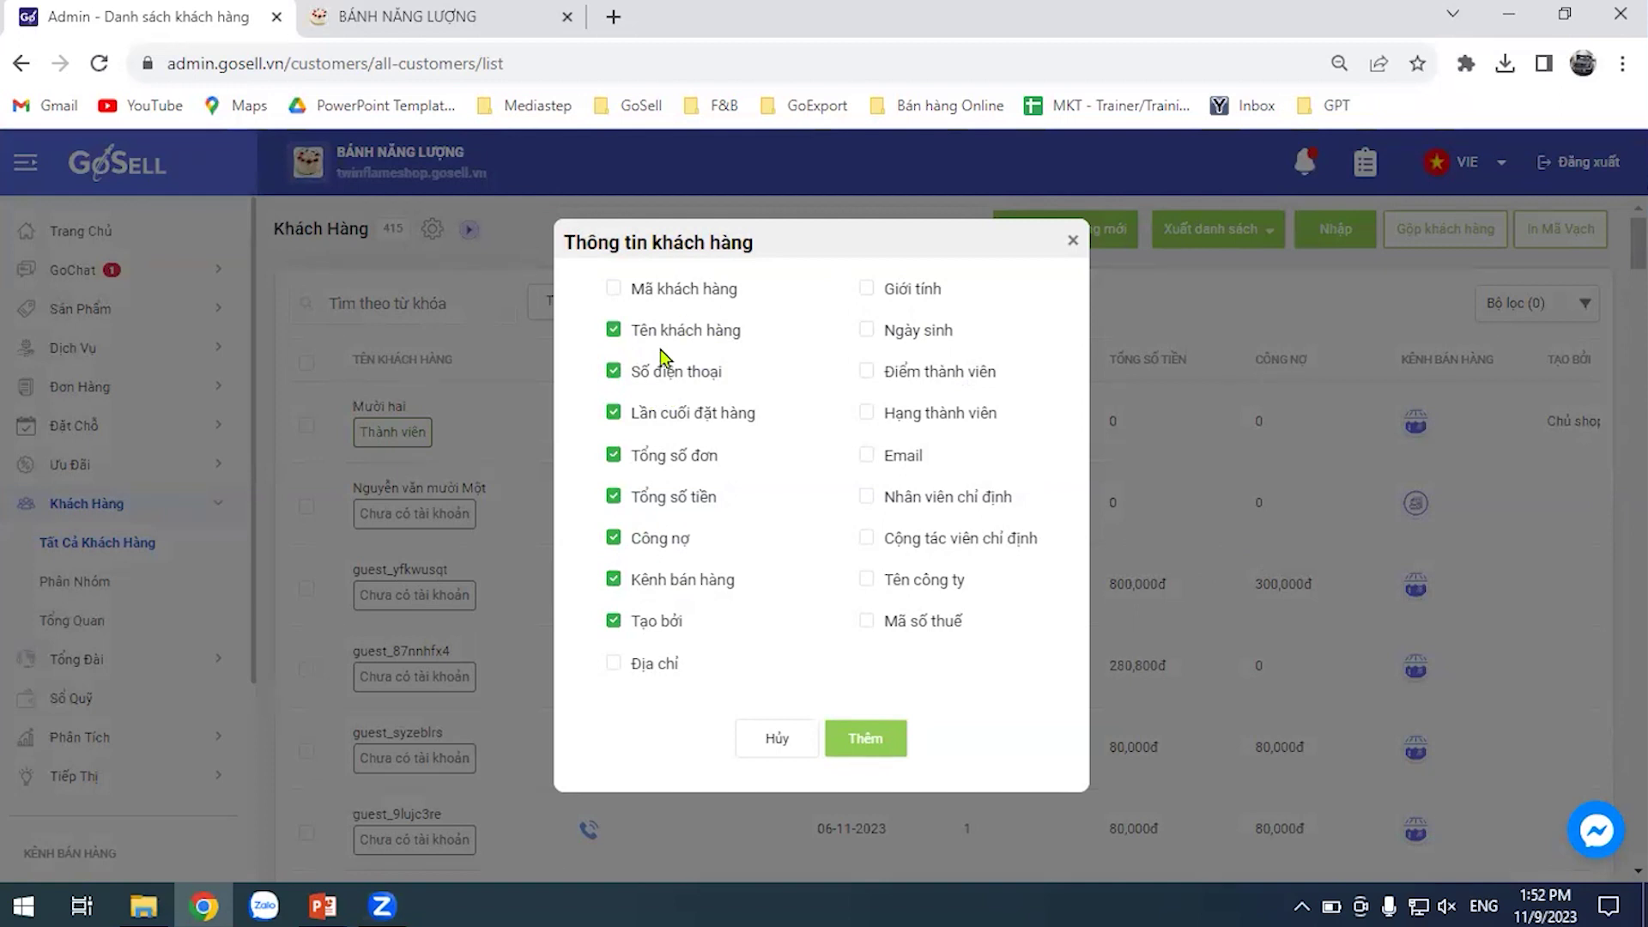
{"action": "left_click", "coordinate": [613, 288]}
{"action": "left_click", "coordinate": [613, 622]}
{"action": "left_click", "coordinate": [866, 290]}
{"action": "left_click", "coordinate": [866, 456]}
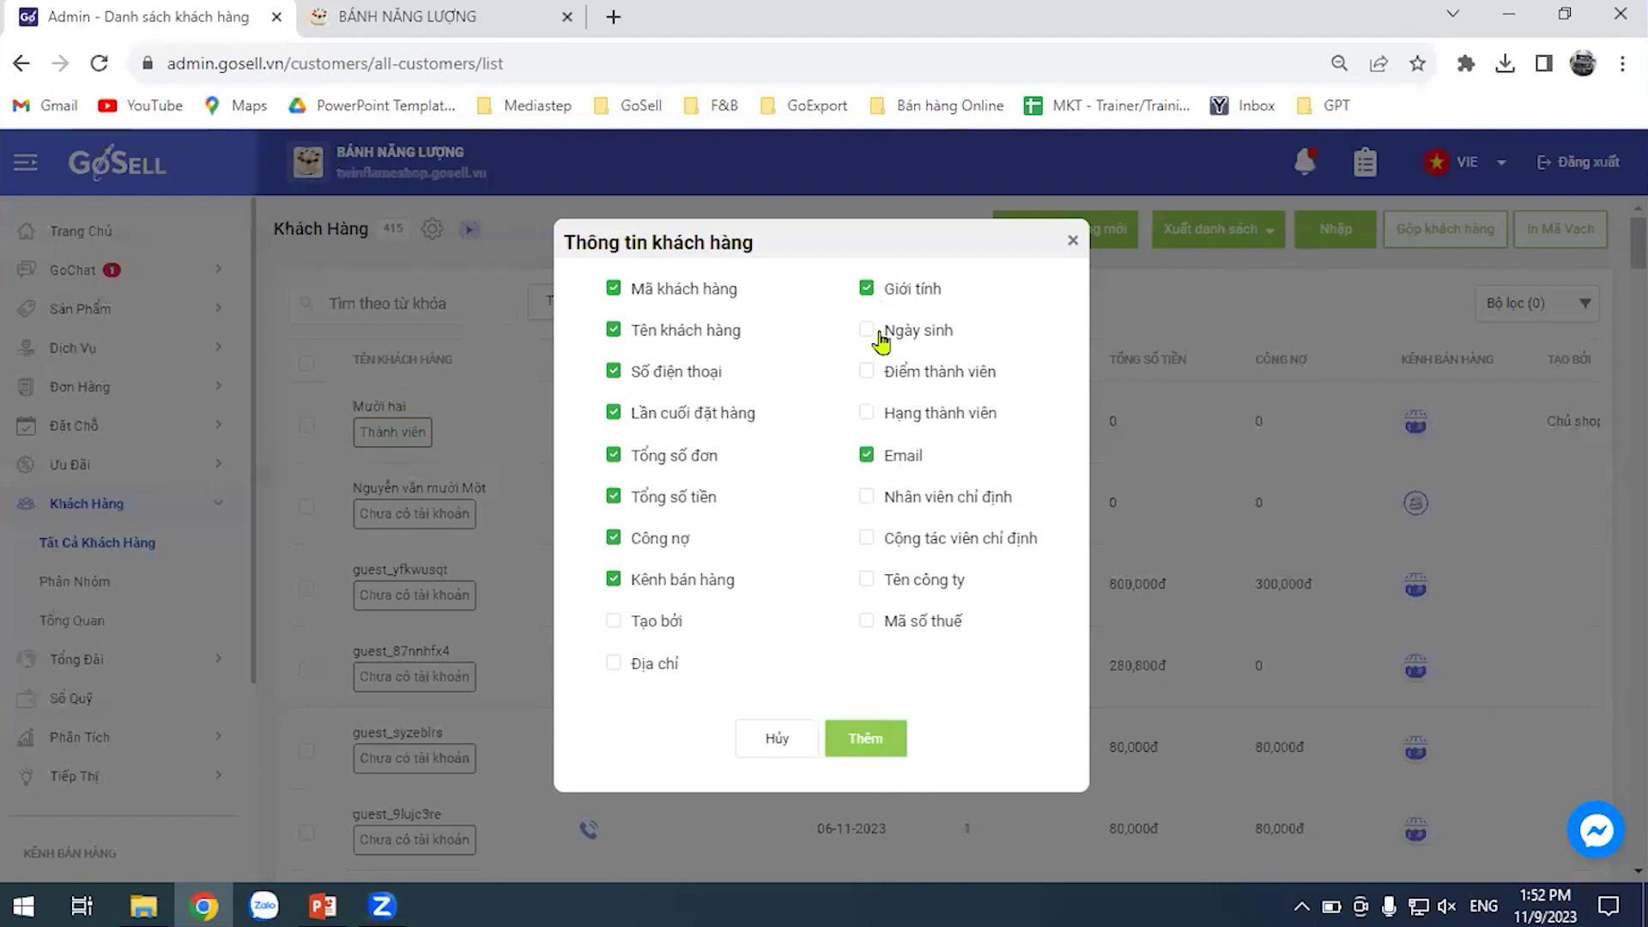
{"action": "left_click", "coordinate": [890, 740]}
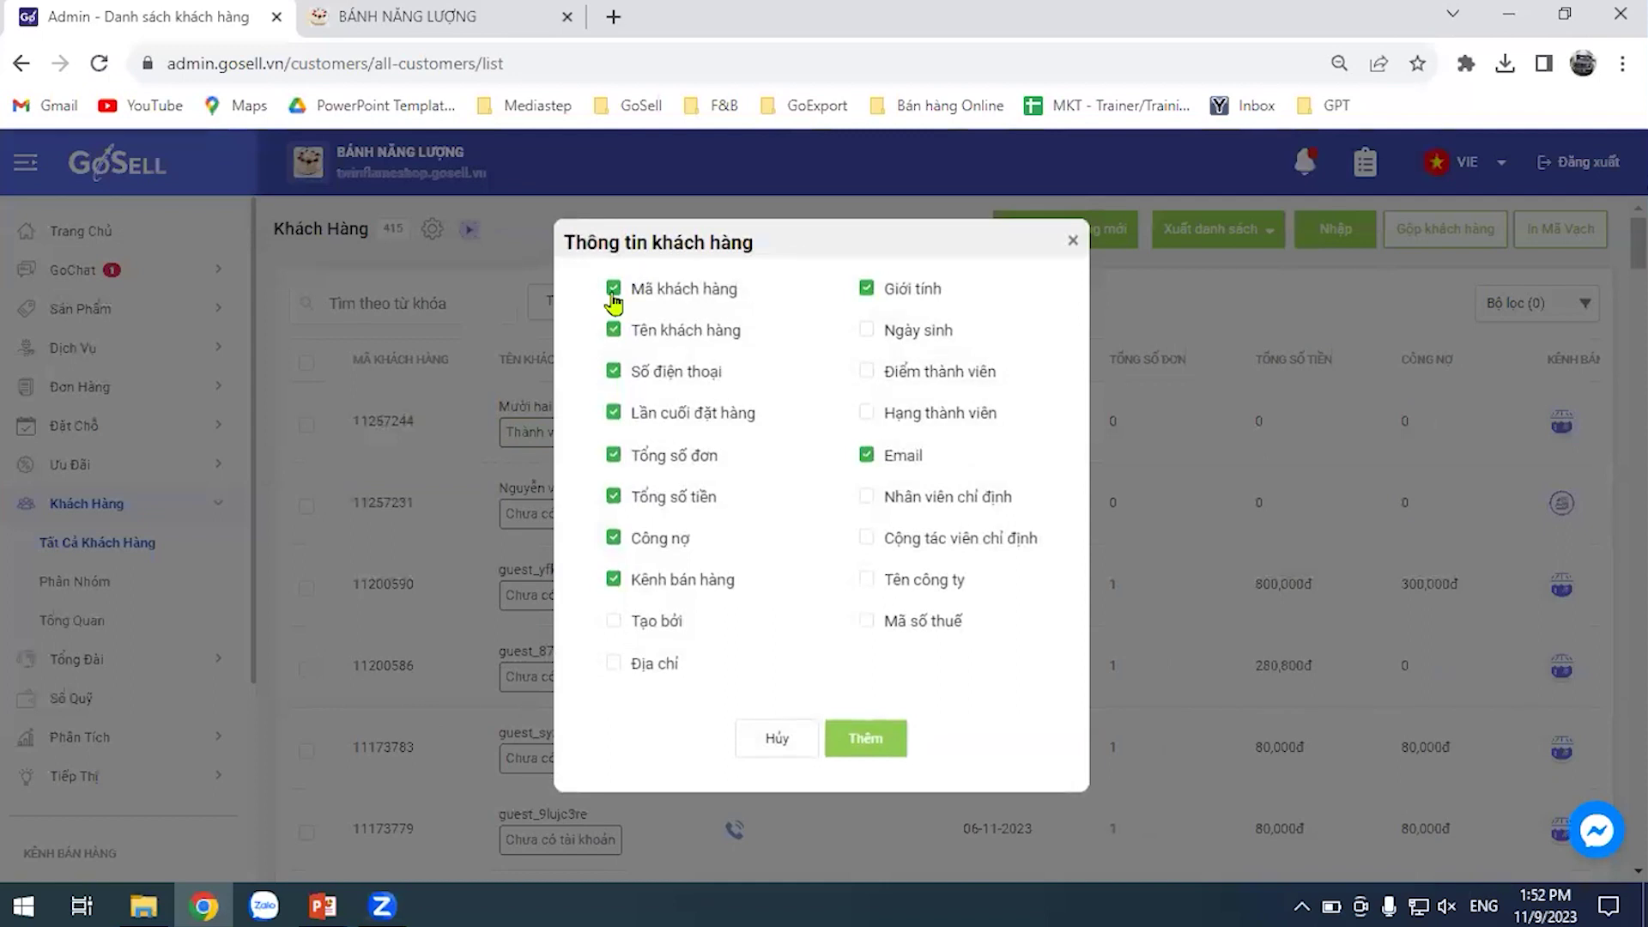
{"action": "left_click", "coordinate": [614, 290]}
{"action": "left_click", "coordinate": [900, 743]}
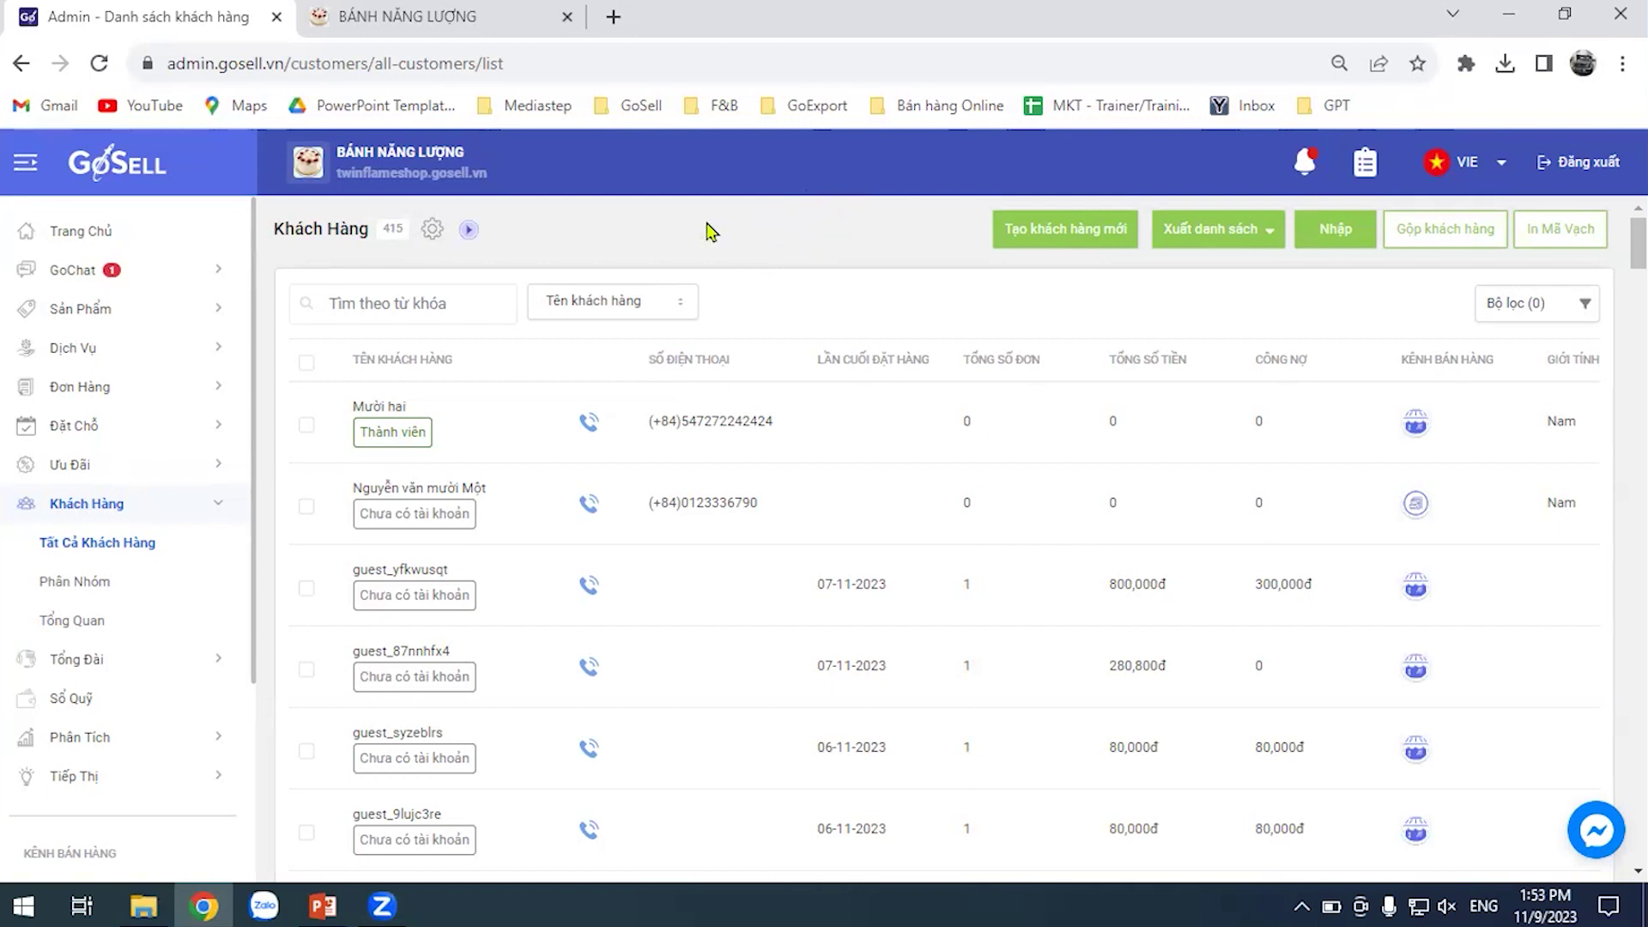
{"action": "scroll", "coordinate": [956, 489], "scroll_direction": "down", "scroll_amount": 8}
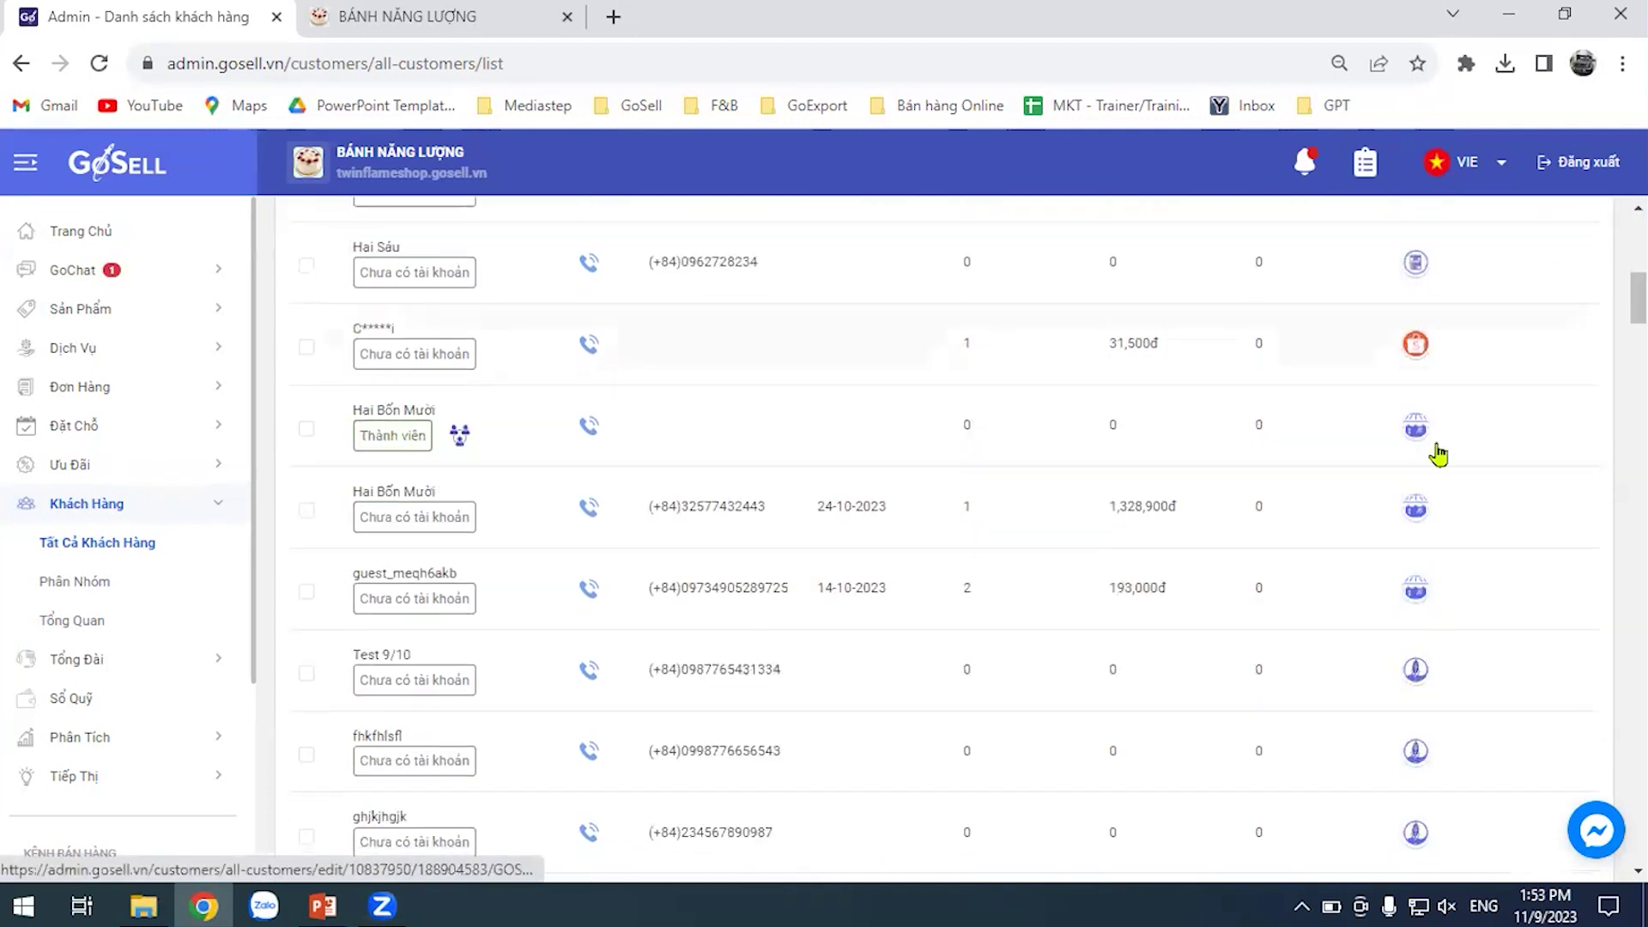
{"action": "scroll", "coordinate": [1614, 309], "scroll_direction": "down", "scroll_amount": 15}
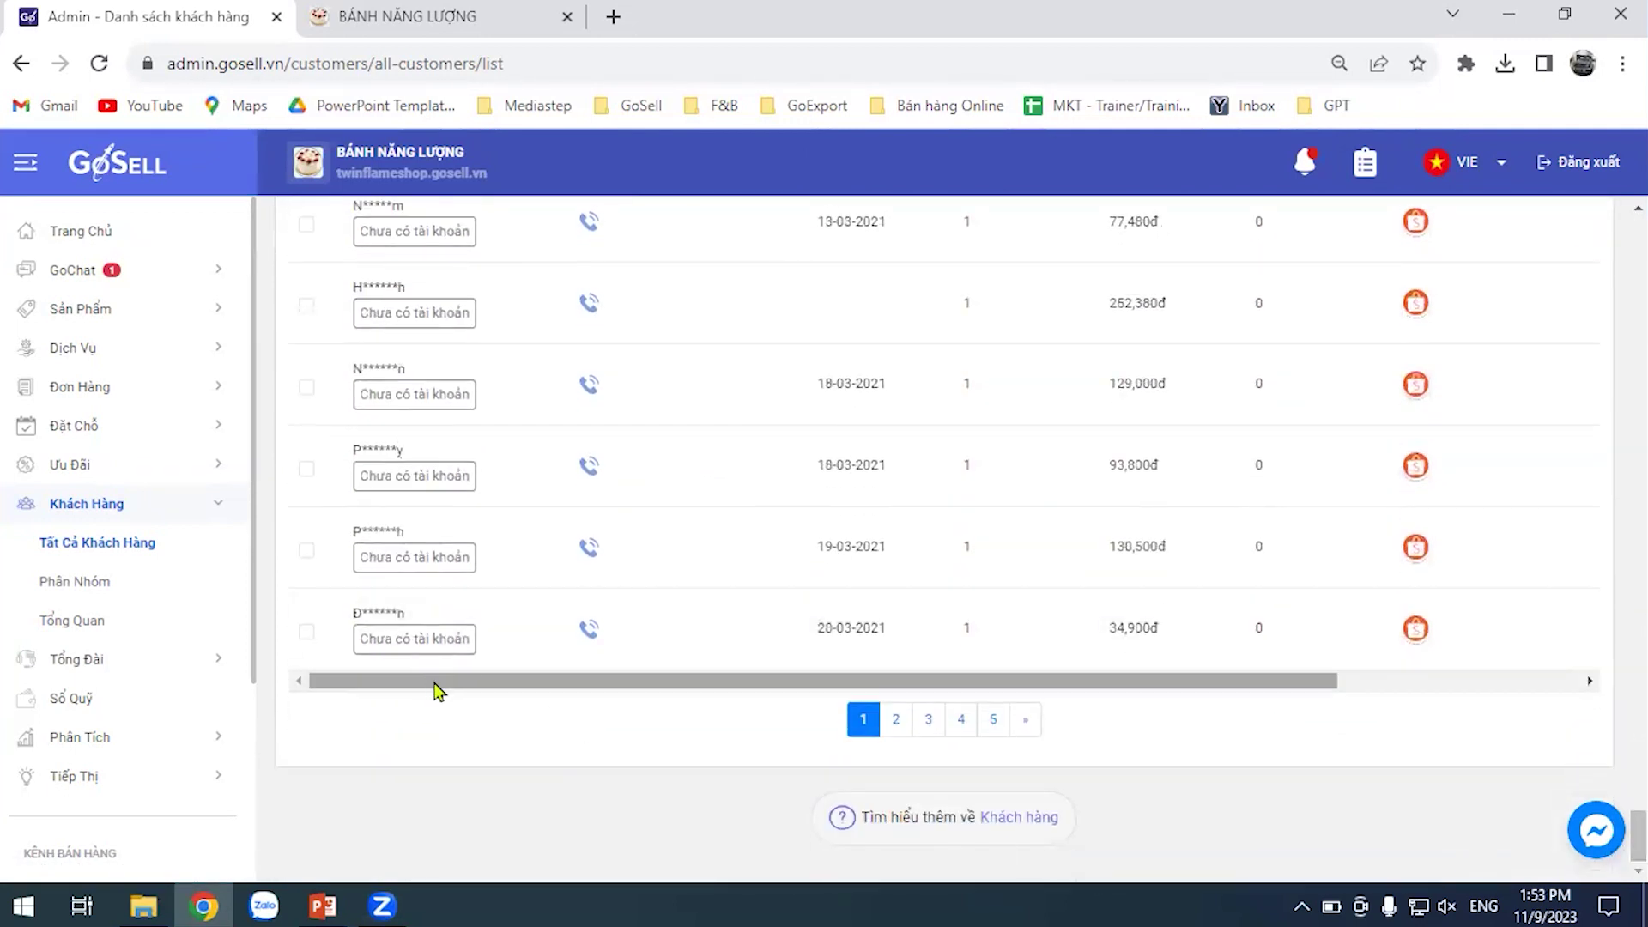
{"action": "left_click_drag", "start_coordinate": [435, 687], "coordinate": [761, 695]}
{"action": "scroll", "coordinate": [710, 552], "scroll_direction": "up", "scroll_amount": 15}
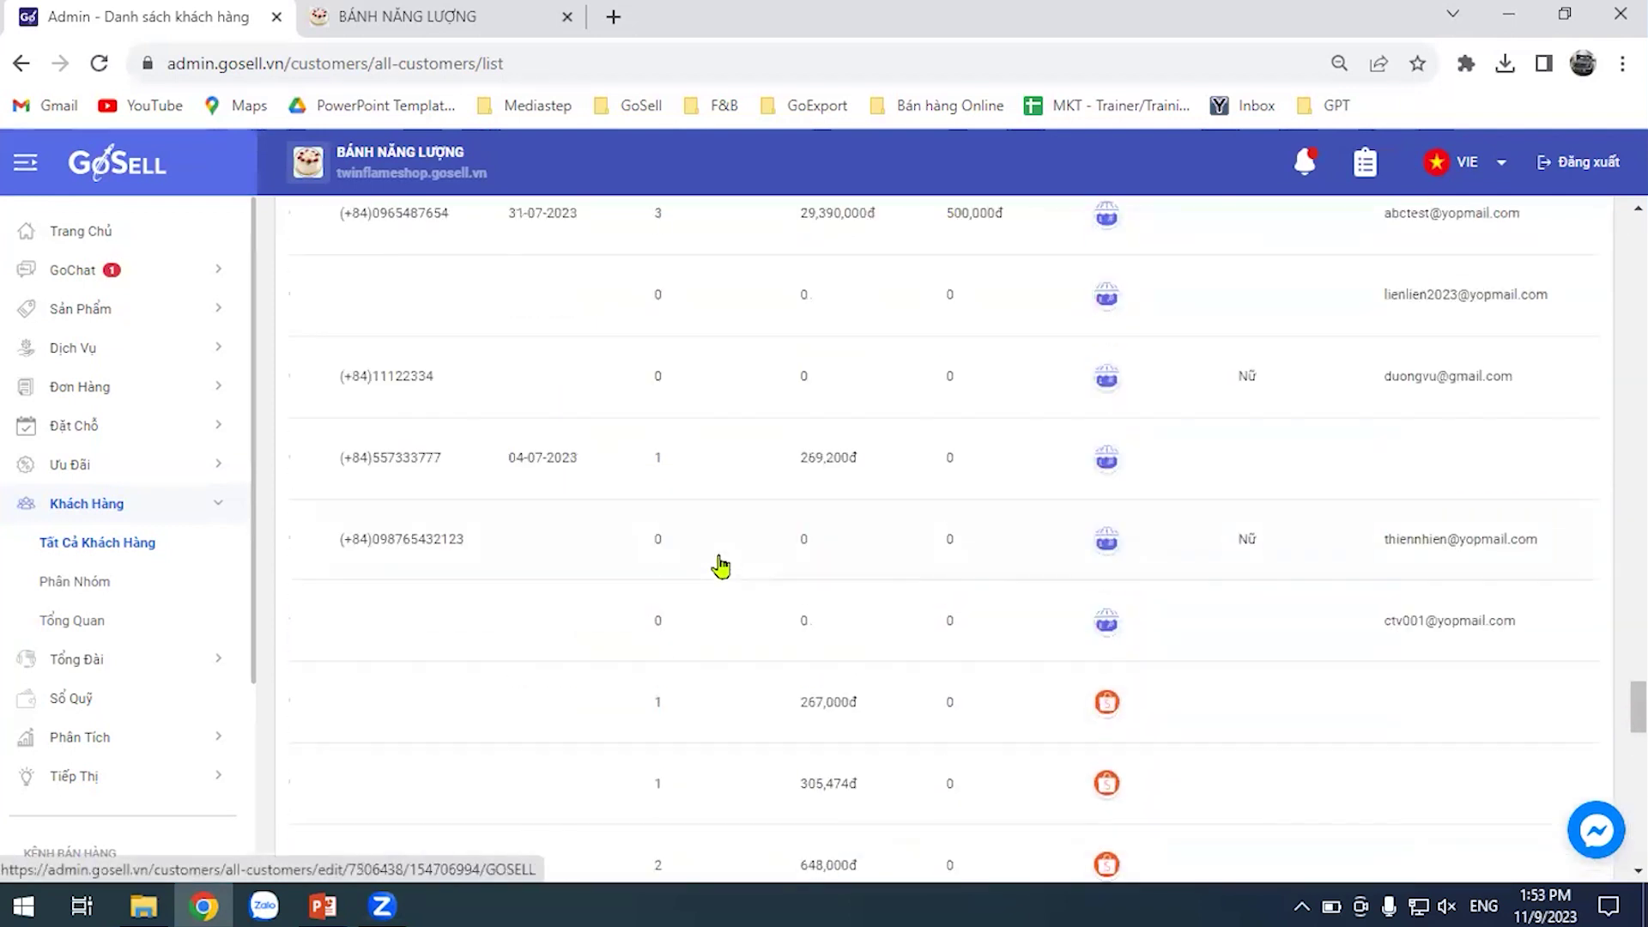
{"action": "scroll", "coordinate": [771, 534], "scroll_direction": "up", "scroll_amount": 15}
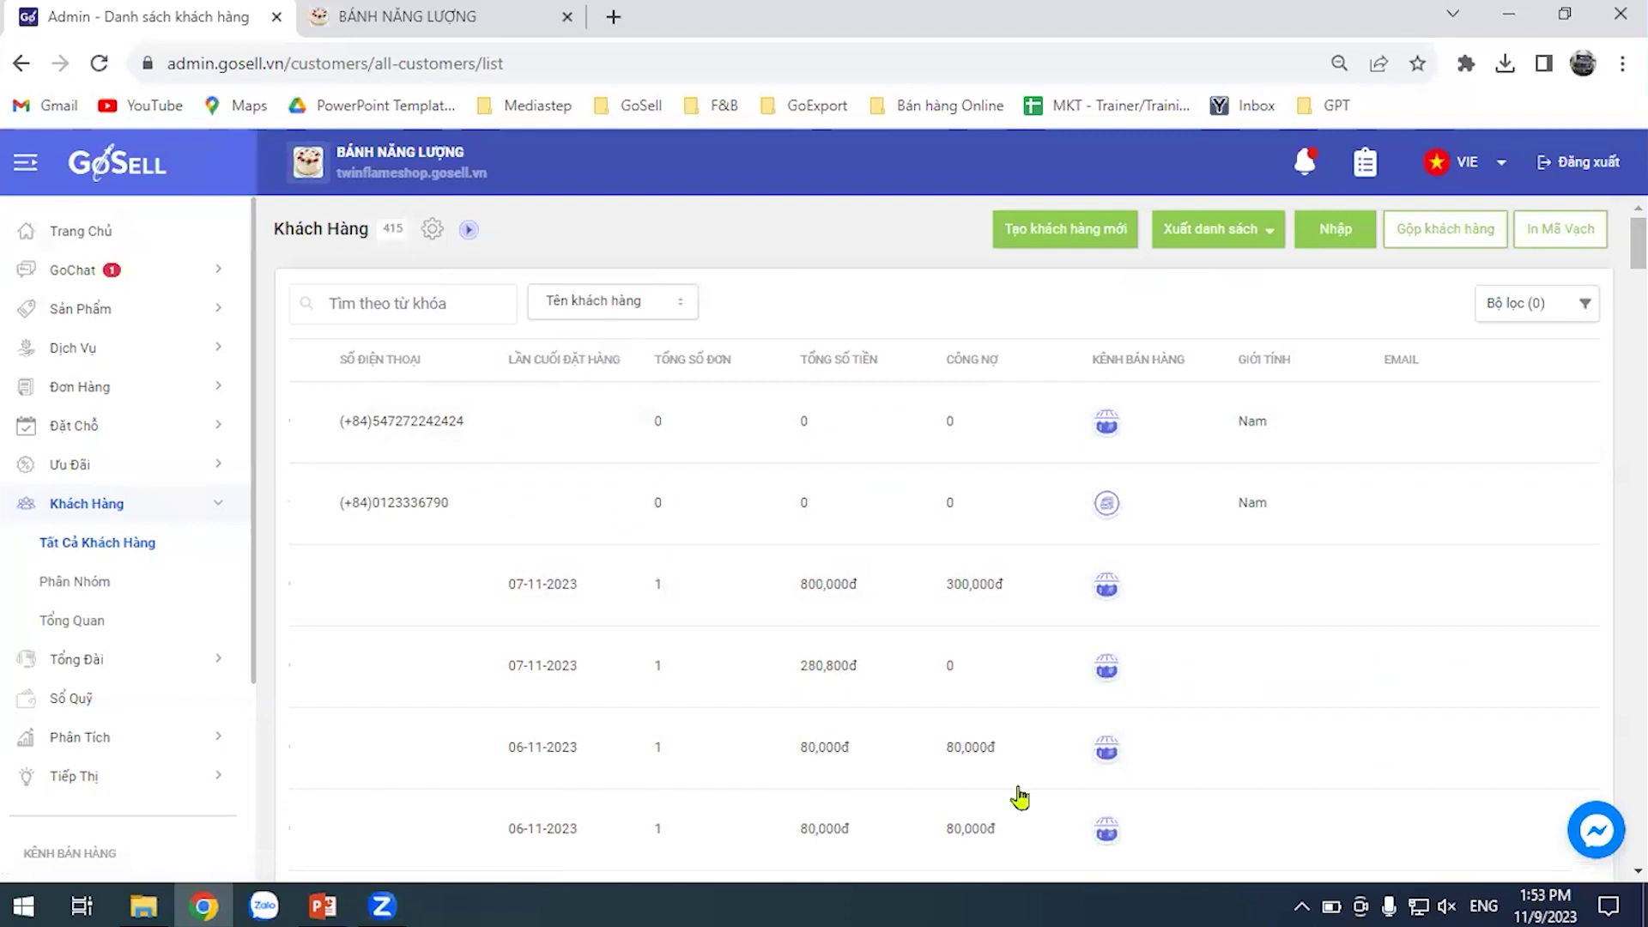
{"action": "left_click_drag", "start_coordinate": [1636, 249], "coordinate": [1637, 832]}
{"action": "left_click_drag", "start_coordinate": [1225, 684], "coordinate": [703, 721]}
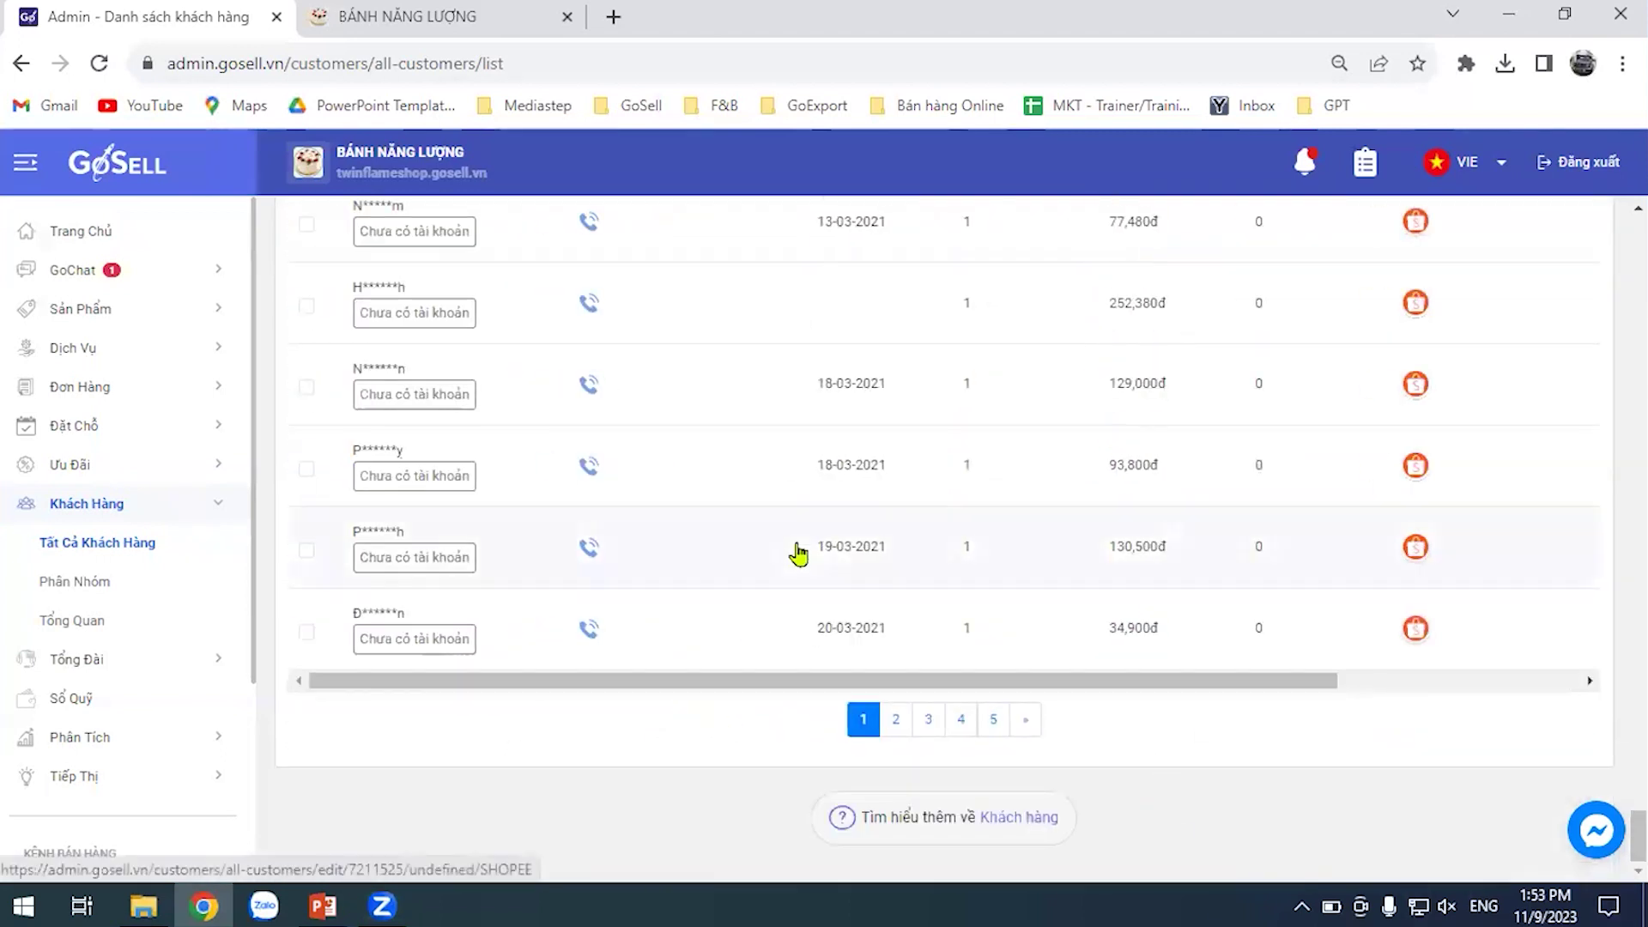
{"action": "scroll", "coordinate": [858, 577], "scroll_direction": "up", "scroll_amount": 10}
{"action": "scroll", "coordinate": [858, 577], "scroll_direction": "up", "scroll_amount": 15}
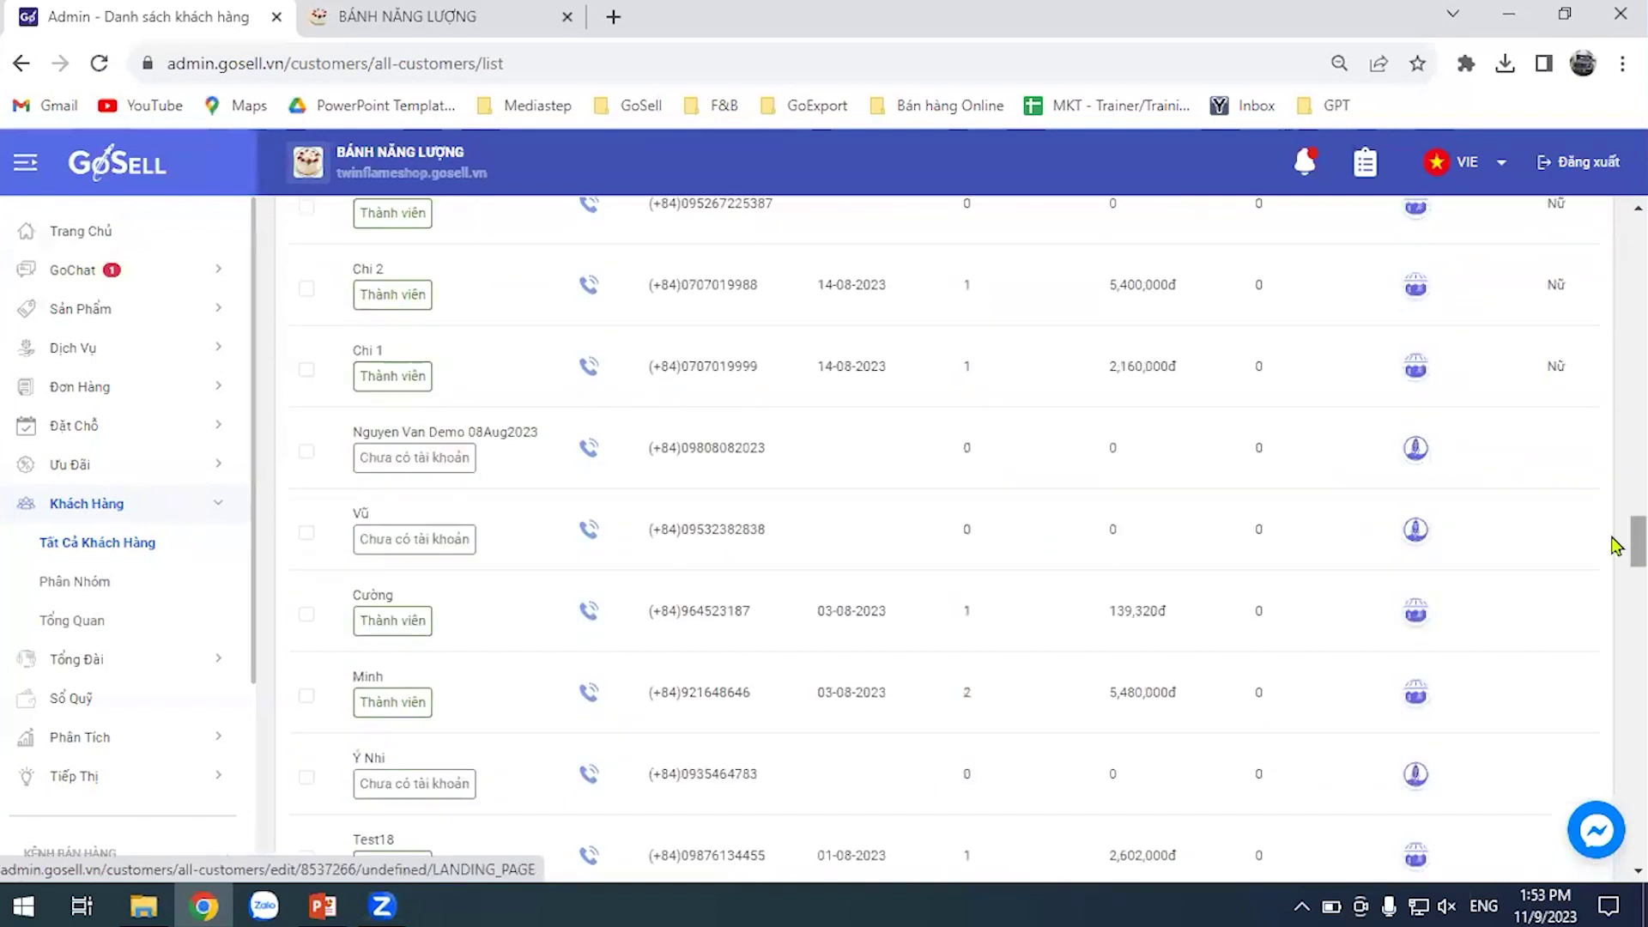
{"action": "scroll", "coordinate": [1616, 253], "scroll_direction": "up", "scroll_amount": 7}
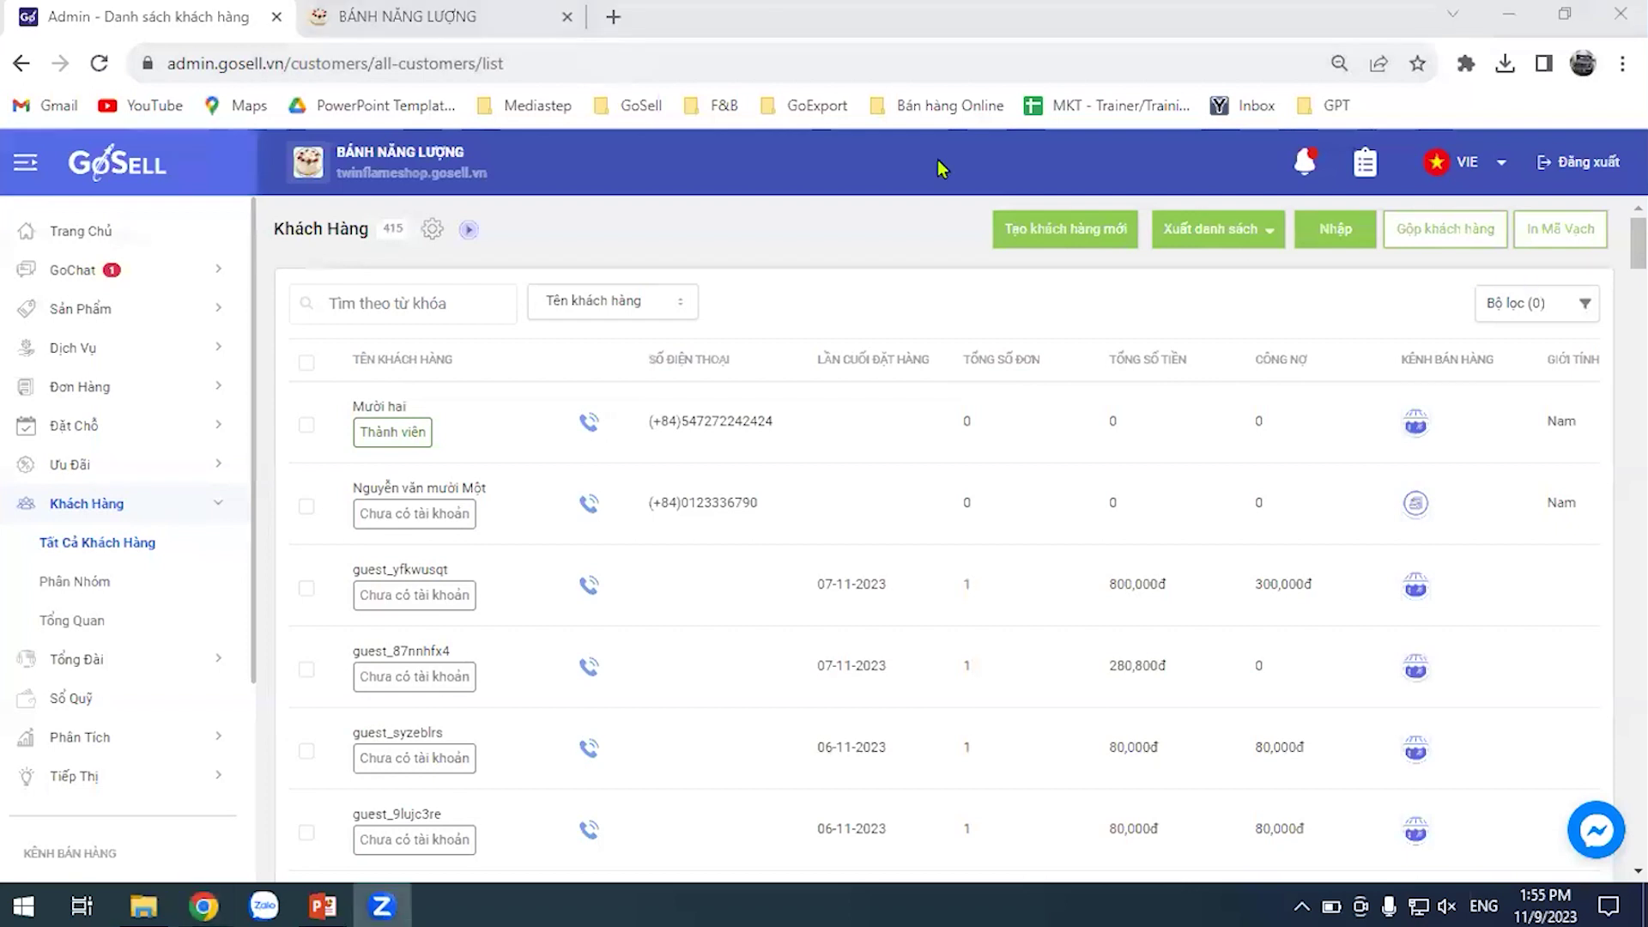
Switch to the BÁNH NĂNG LƯỢNG storefront tab and dismiss the account sign-up form
{"action": "left_click", "coordinate": [419, 24]}
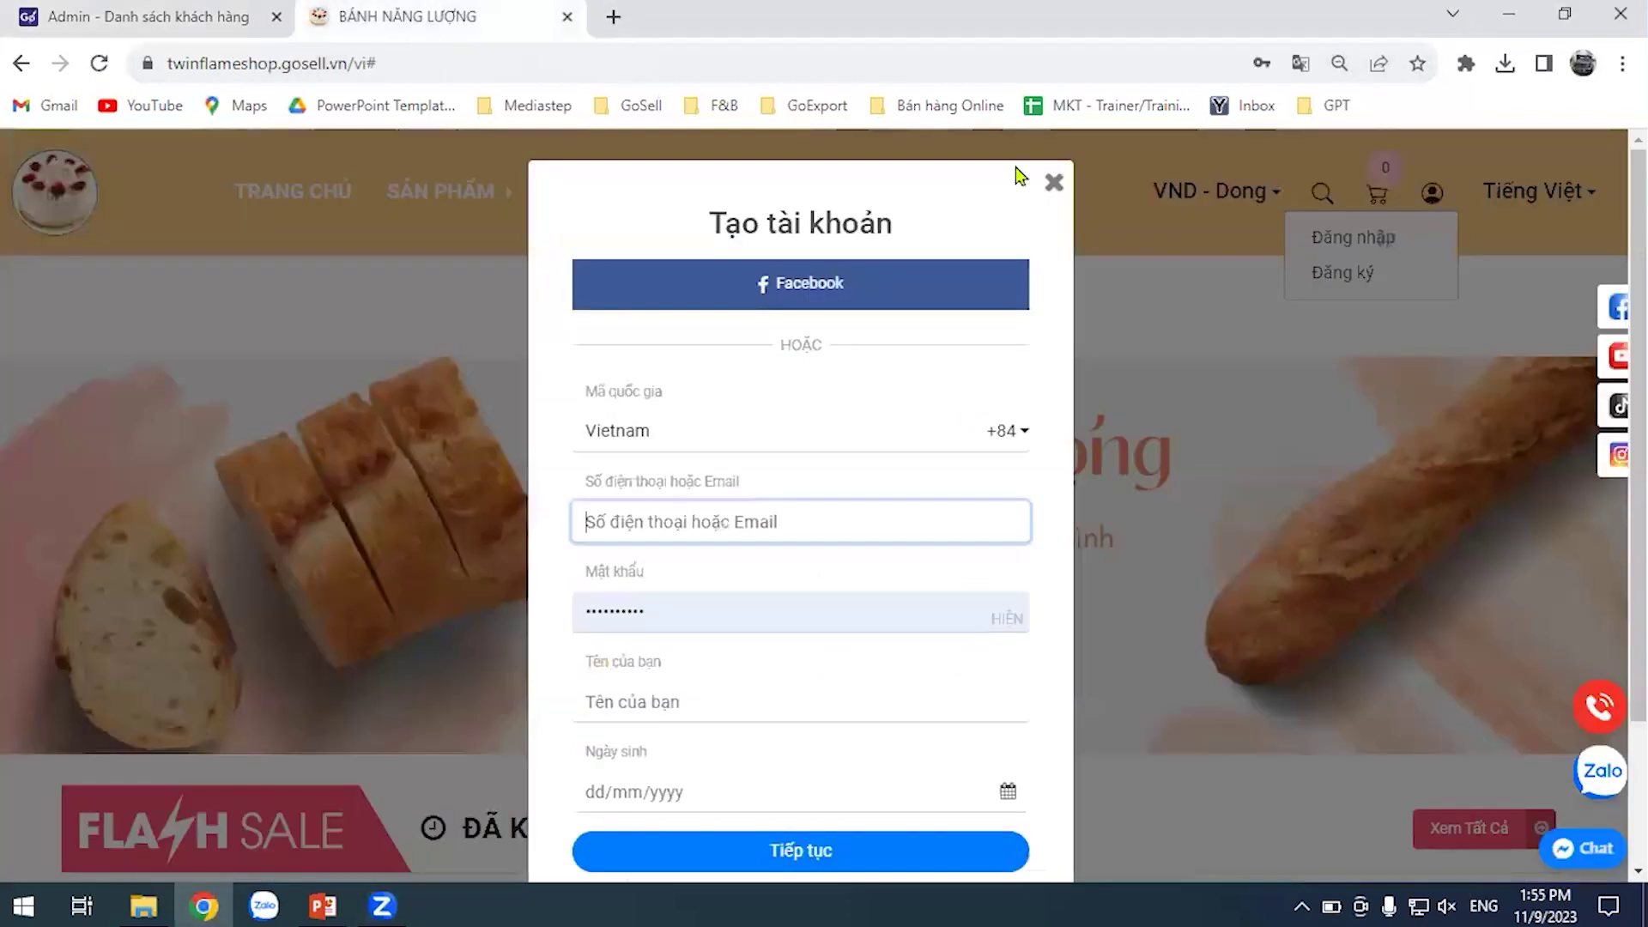
{"action": "scroll", "coordinate": [853, 702], "scroll_direction": "down", "scroll_amount": 1}
{"action": "scroll", "coordinate": [854, 702], "scroll_direction": "up", "scroll_amount": 1}
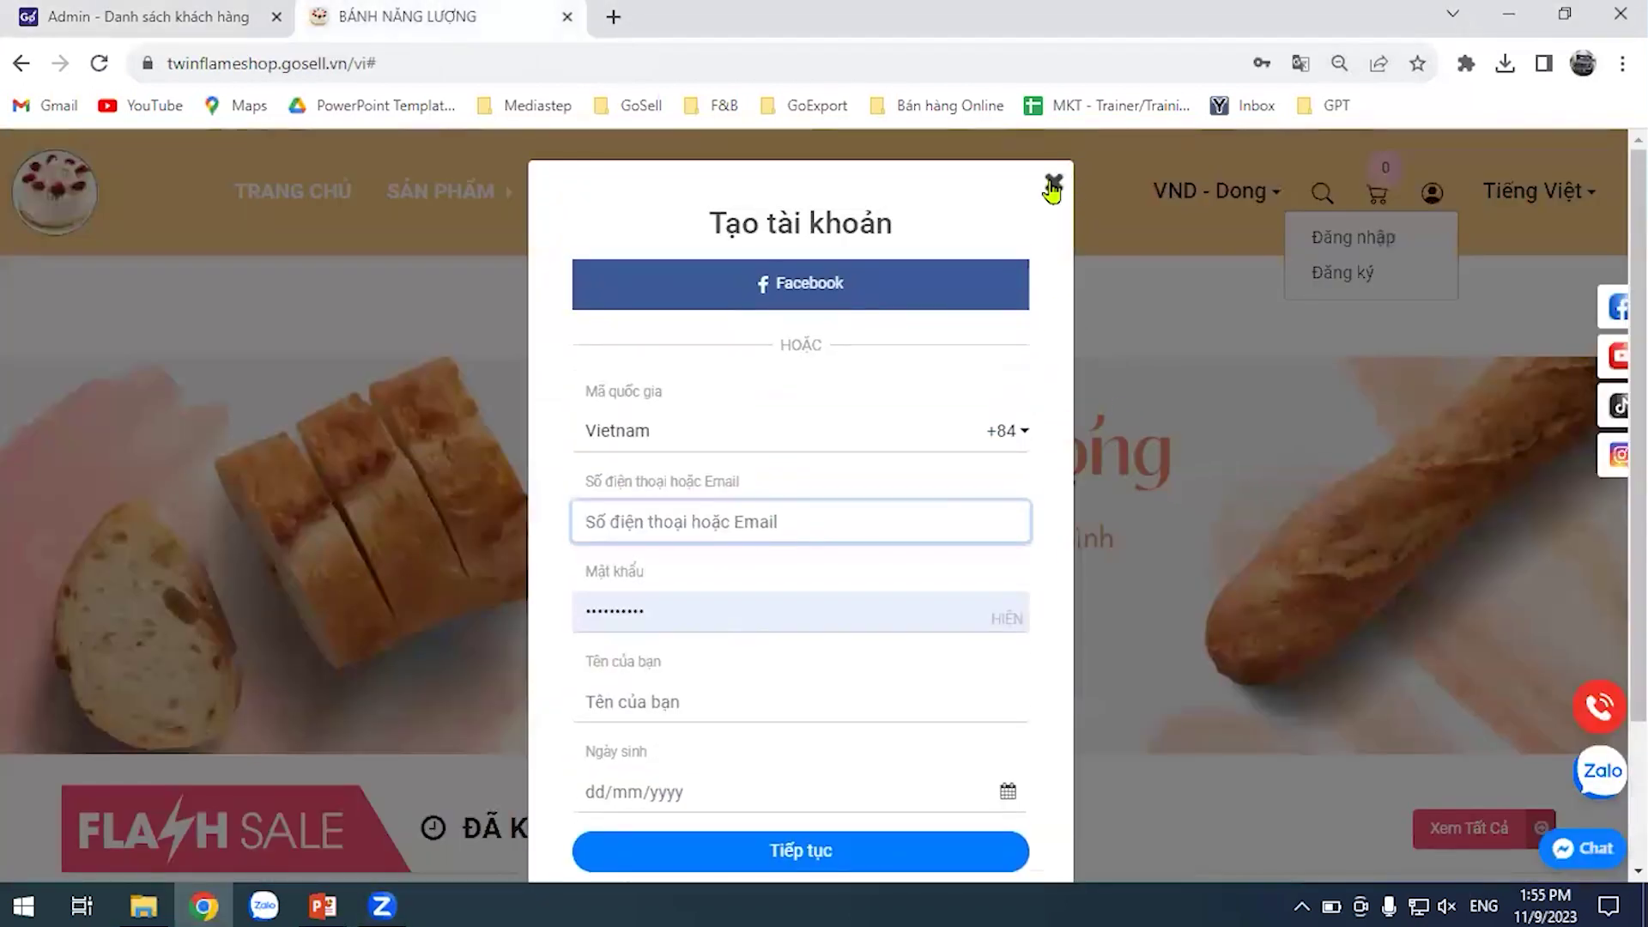
{"action": "left_click", "coordinate": [1054, 157]}
Sign in to the storefront with a saved member e-mail and password
{"action": "left_click", "coordinate": [1431, 193]}
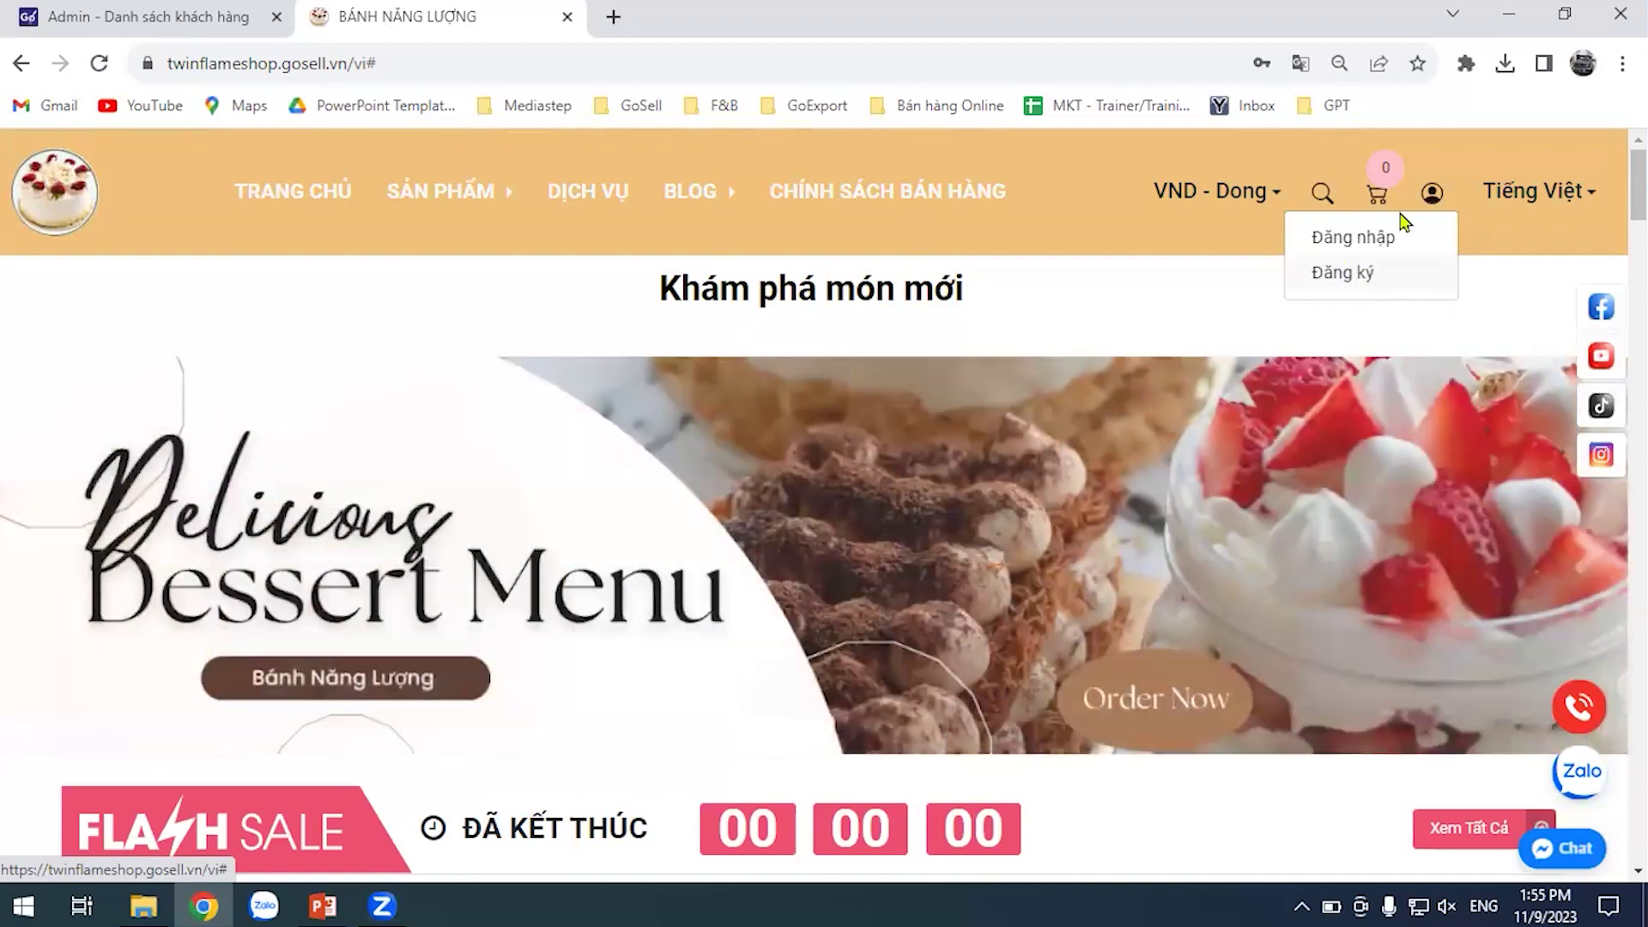
{"action": "left_click", "coordinate": [1384, 248]}
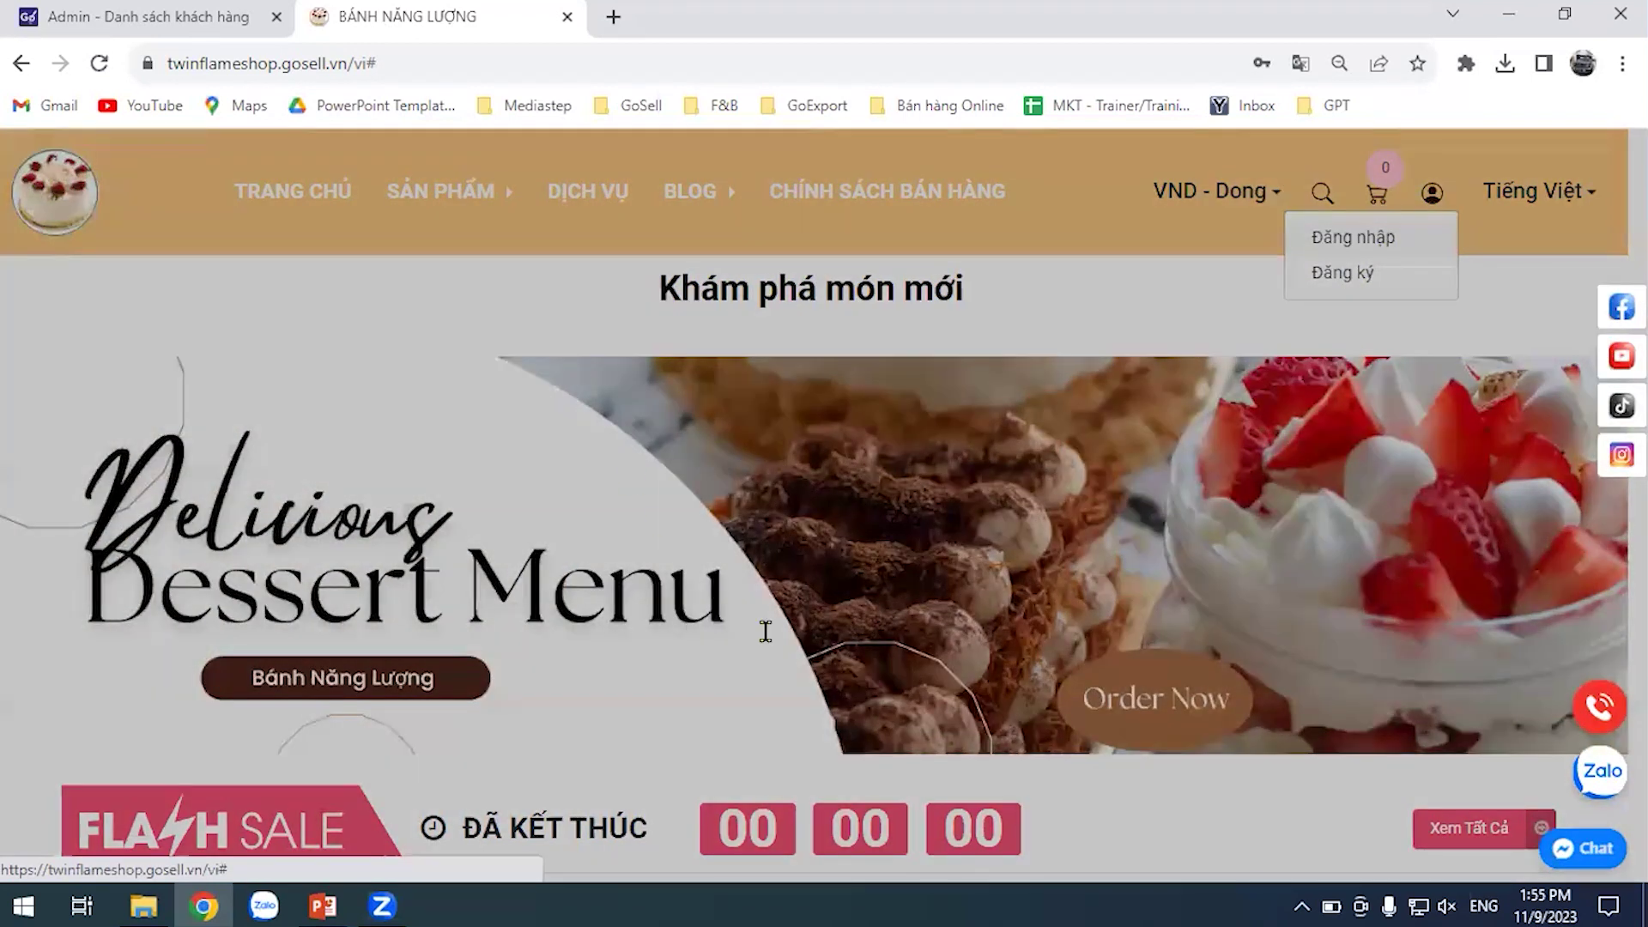
{"action": "scroll", "coordinate": [967, 515], "scroll_direction": "down", "scroll_amount": 1}
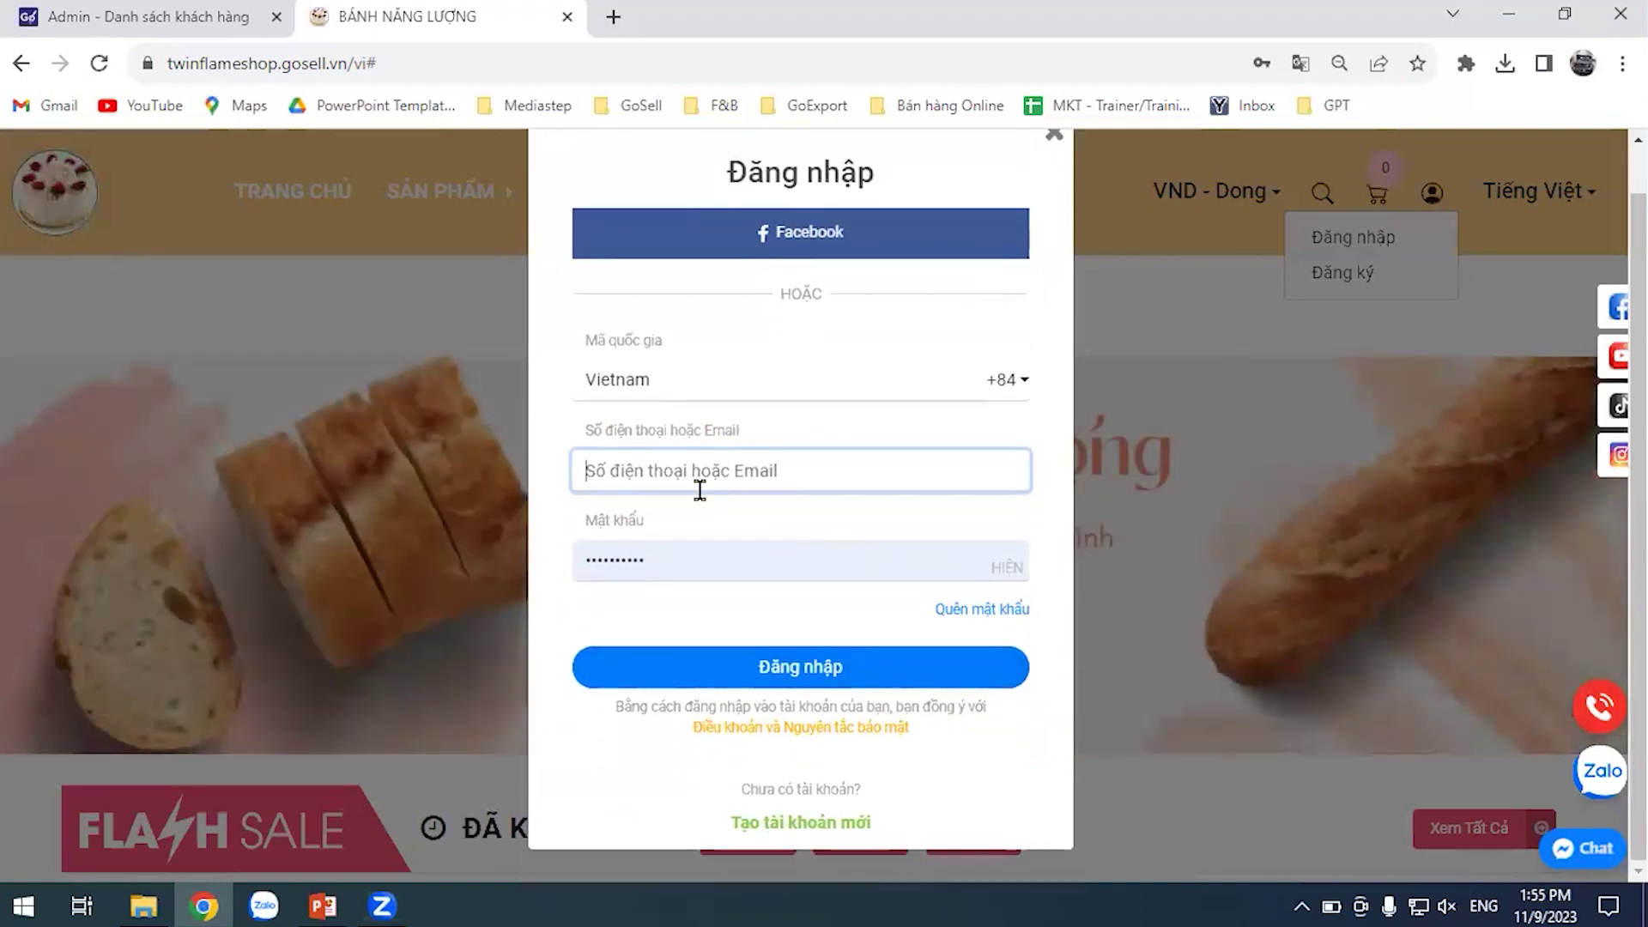
{"action": "left_click", "coordinate": [911, 472]}
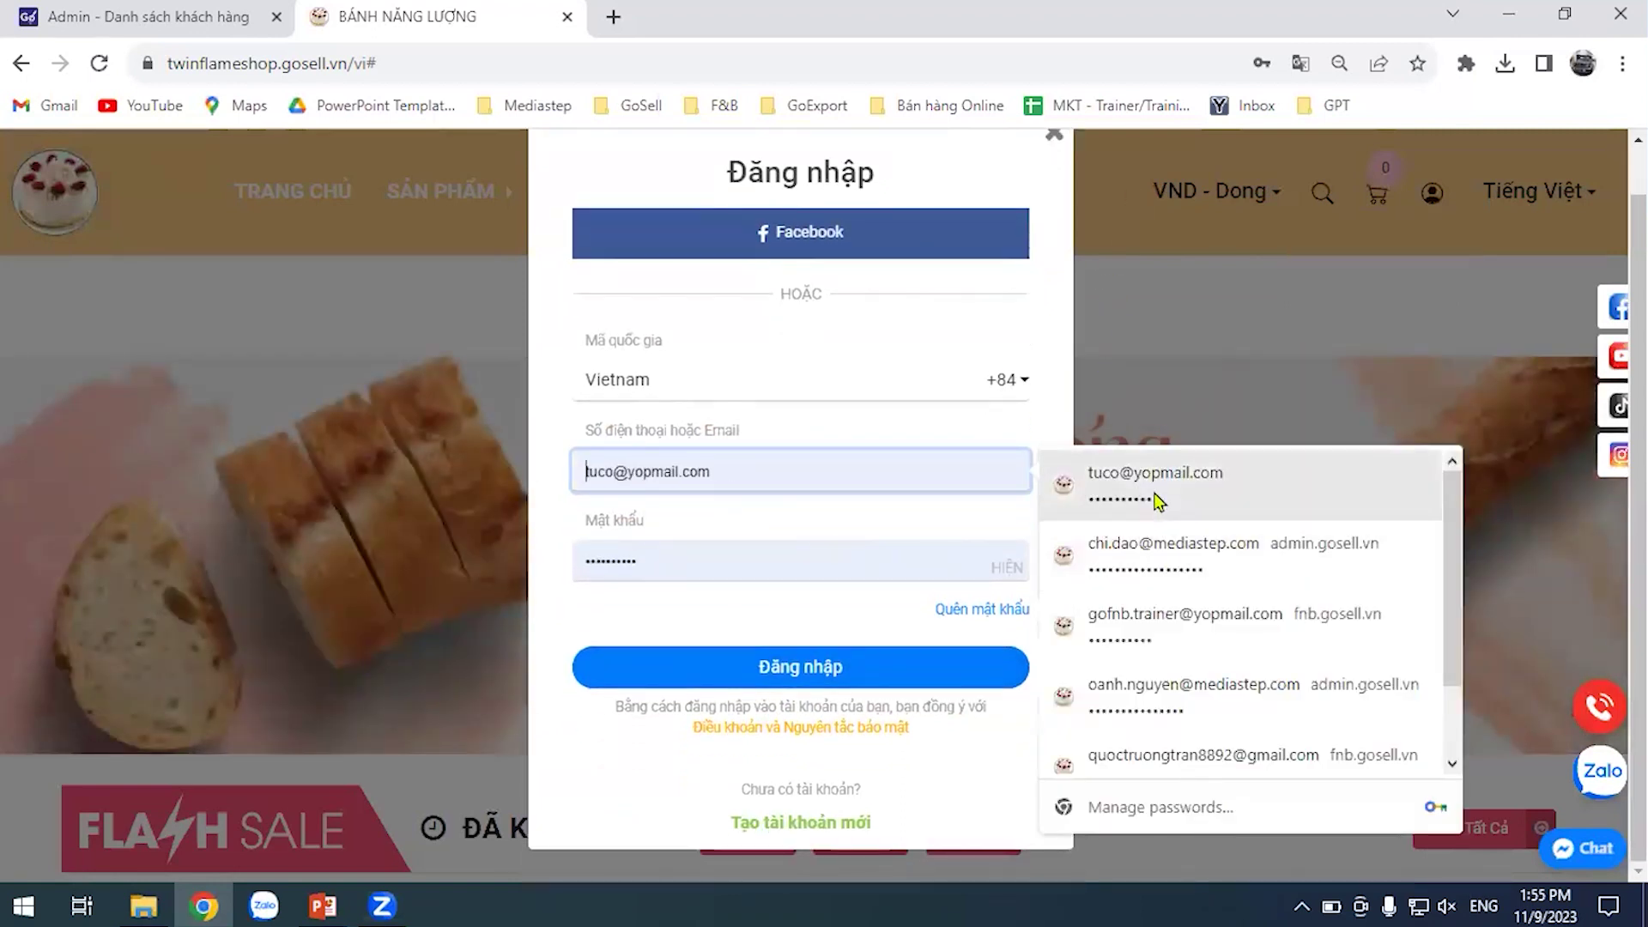
{"action": "left_click", "coordinate": [1154, 489]}
{"action": "left_click", "coordinate": [907, 665]}
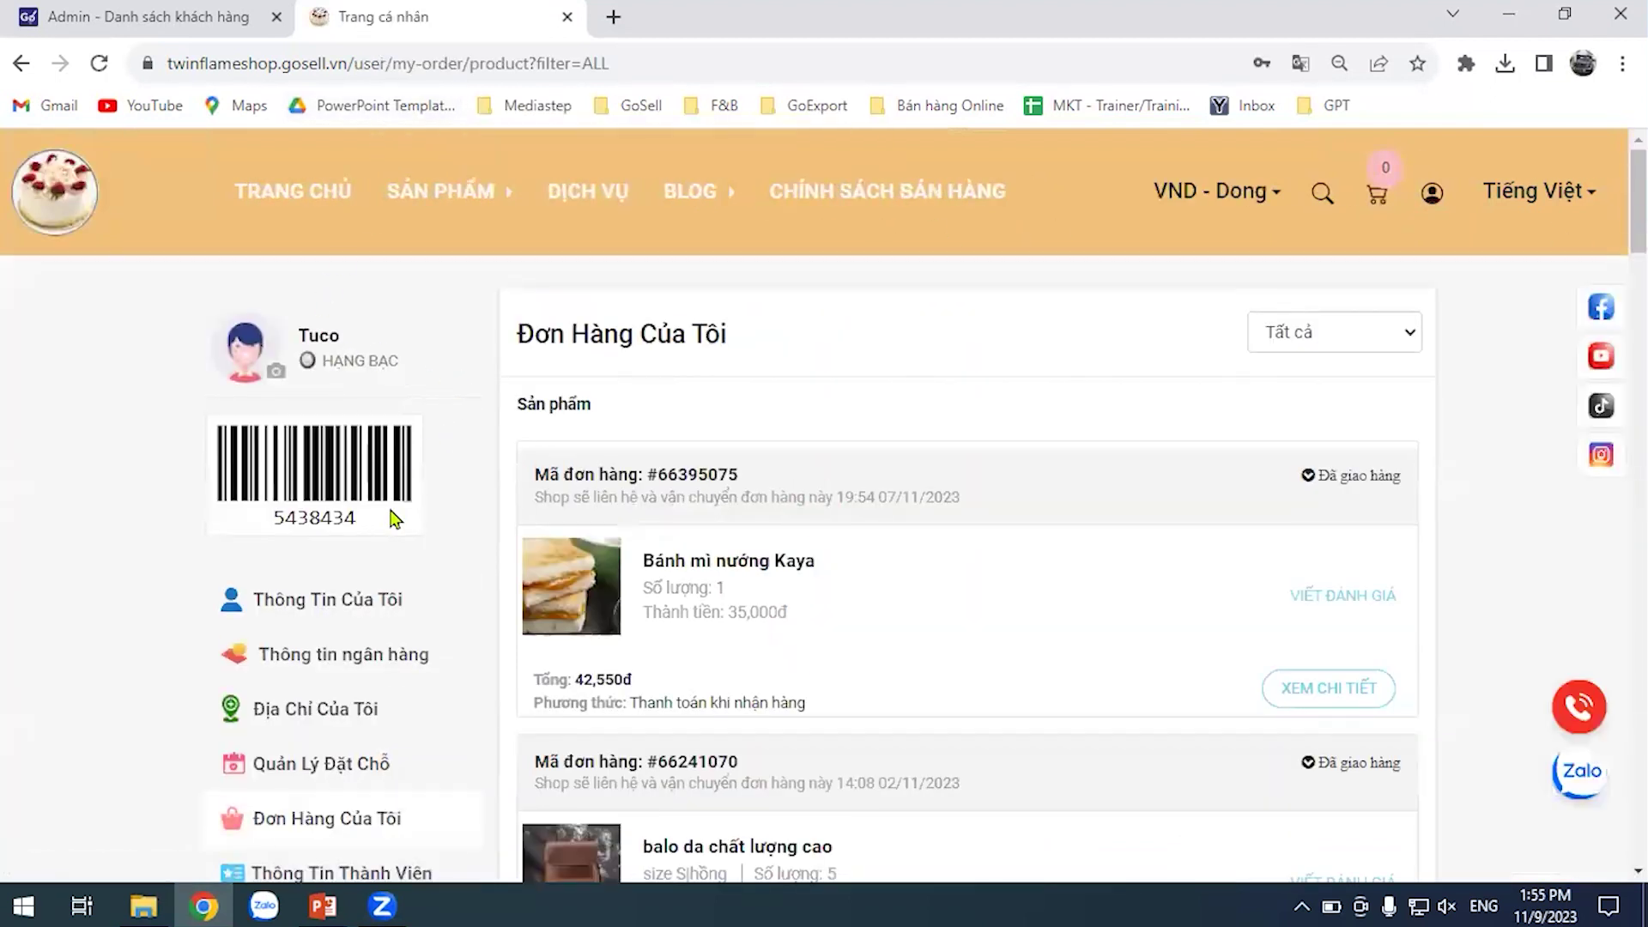
Open the member's Ưu Đãi Của Tôi page listing unused vouchers SOCNEW and Hai Sáu Chín
{"action": "scroll", "coordinate": [463, 532], "scroll_direction": "down", "scroll_amount": 1}
{"action": "scroll", "coordinate": [438, 571], "scroll_direction": "up", "scroll_amount": 1}
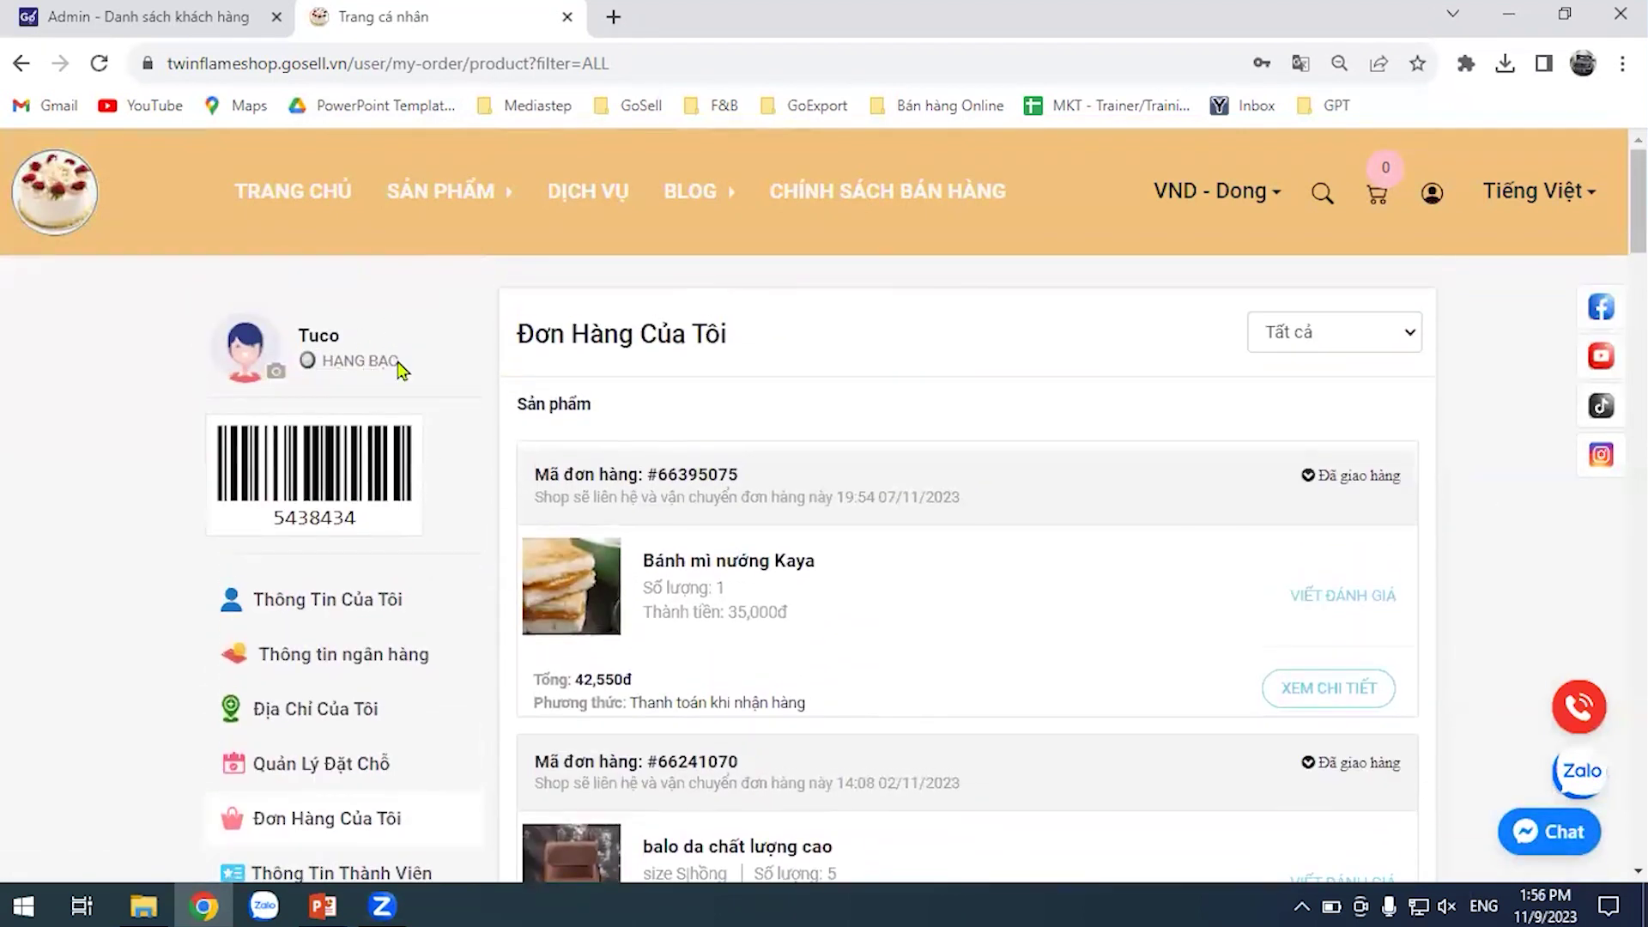
{"action": "scroll", "coordinate": [397, 369], "scroll_direction": "down", "scroll_amount": 2}
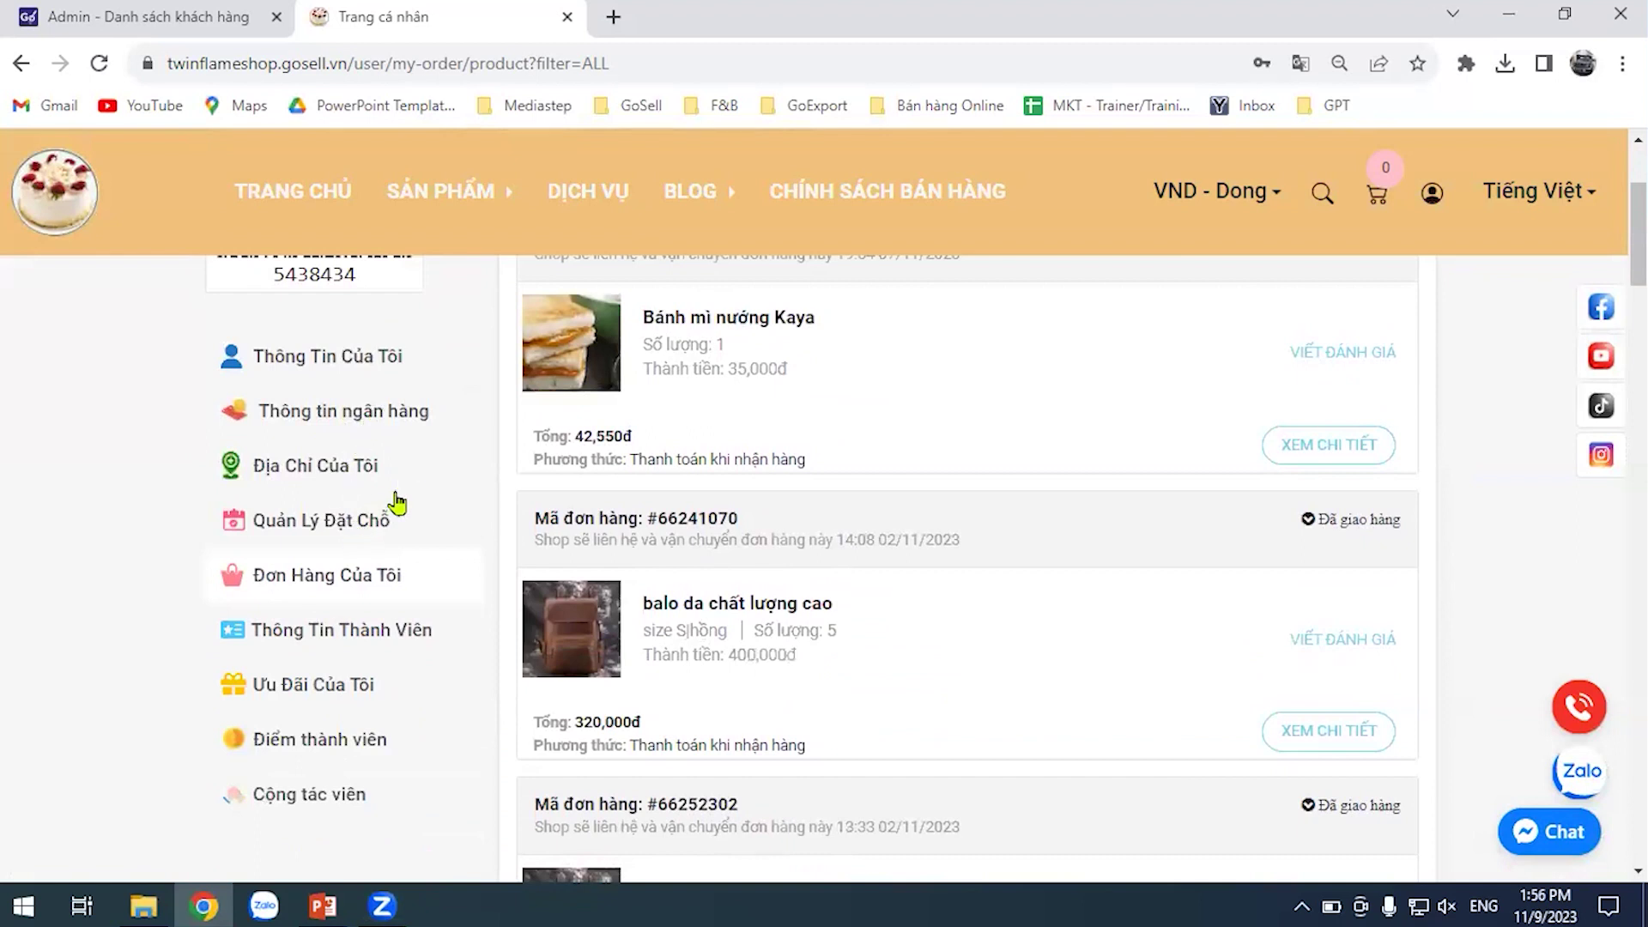
{"action": "scroll", "coordinate": [1051, 583], "scroll_direction": "up", "scroll_amount": 1}
{"action": "scroll", "coordinate": [1054, 575], "scroll_direction": "down", "scroll_amount": 1}
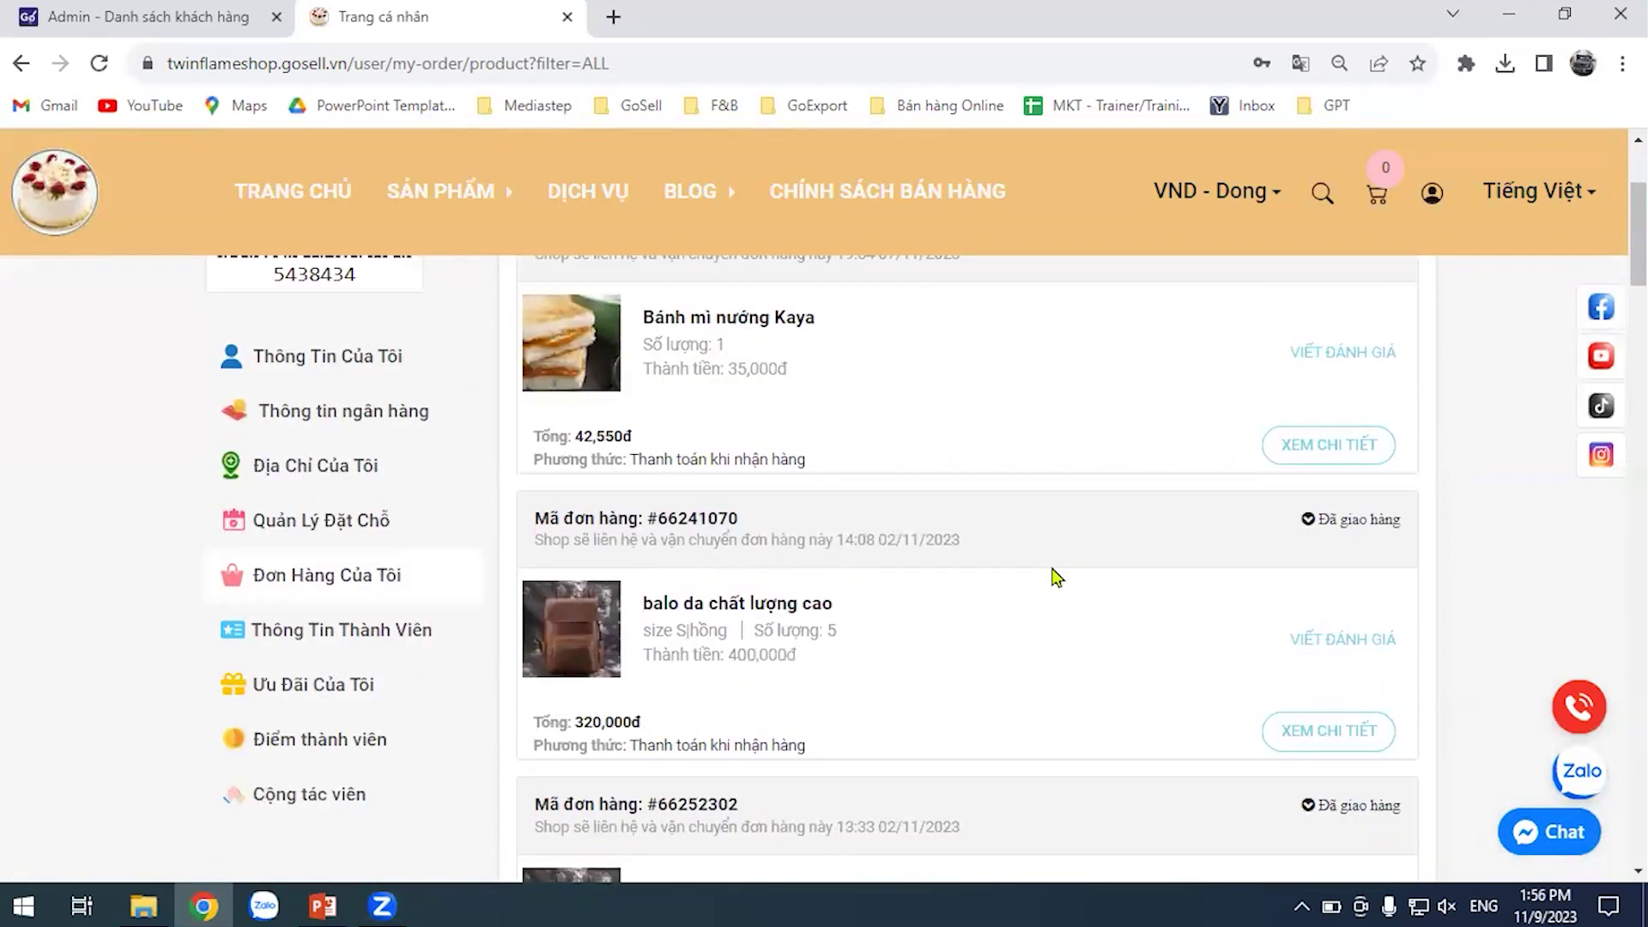
{"action": "left_click", "coordinate": [354, 686]}
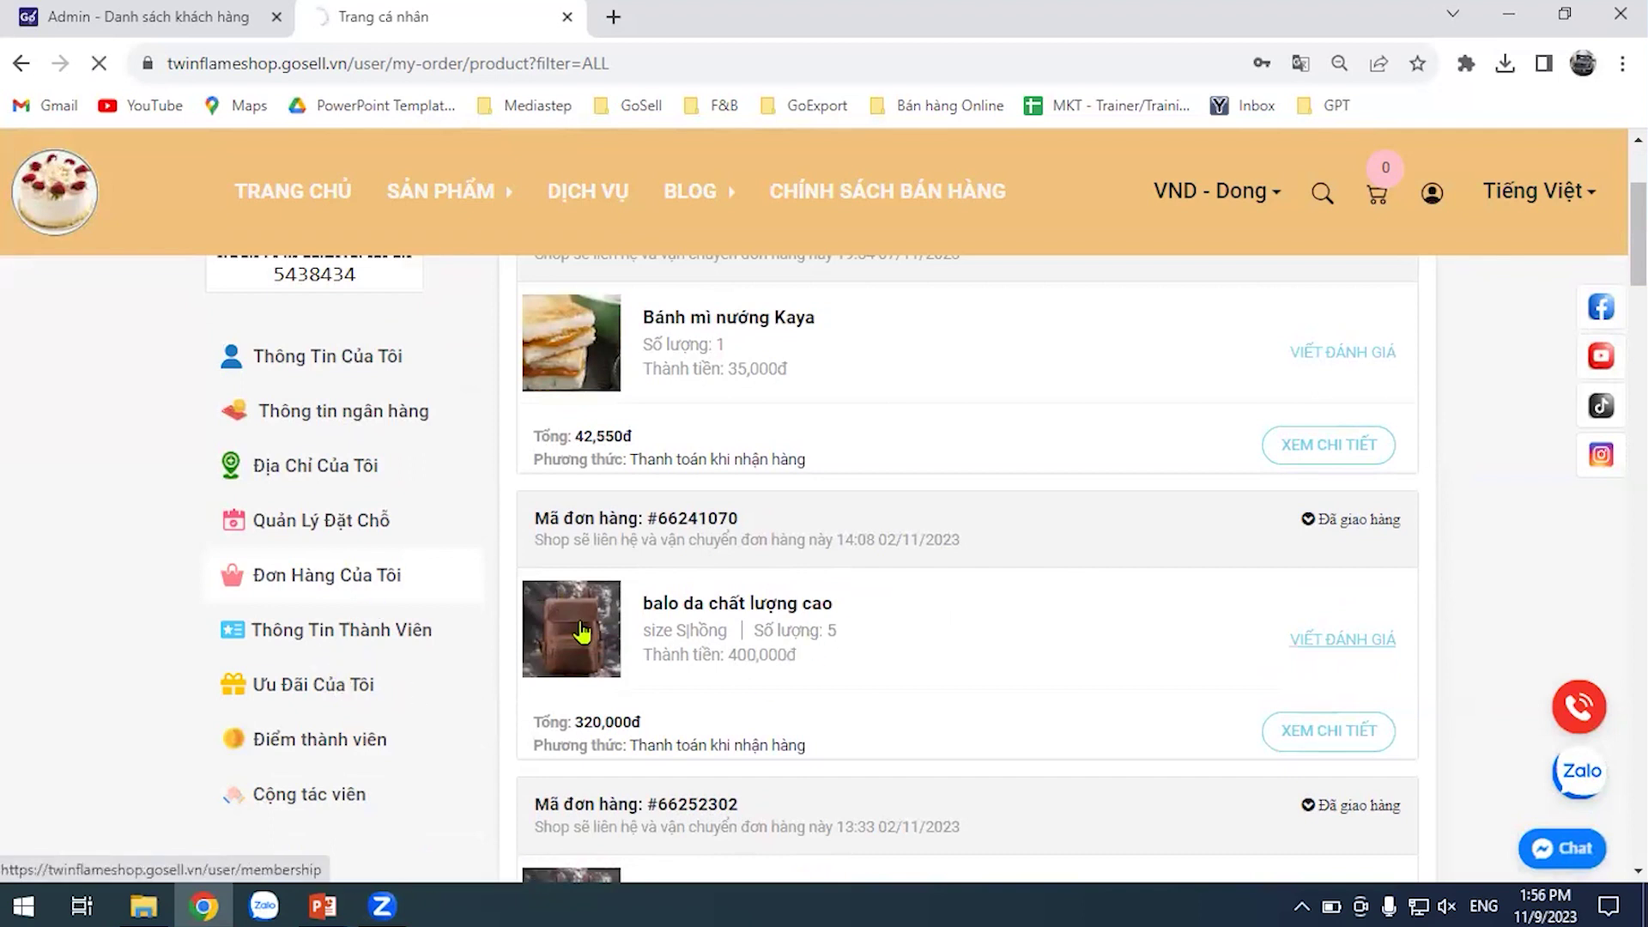
{"action": "left_click", "coordinate": [372, 686]}
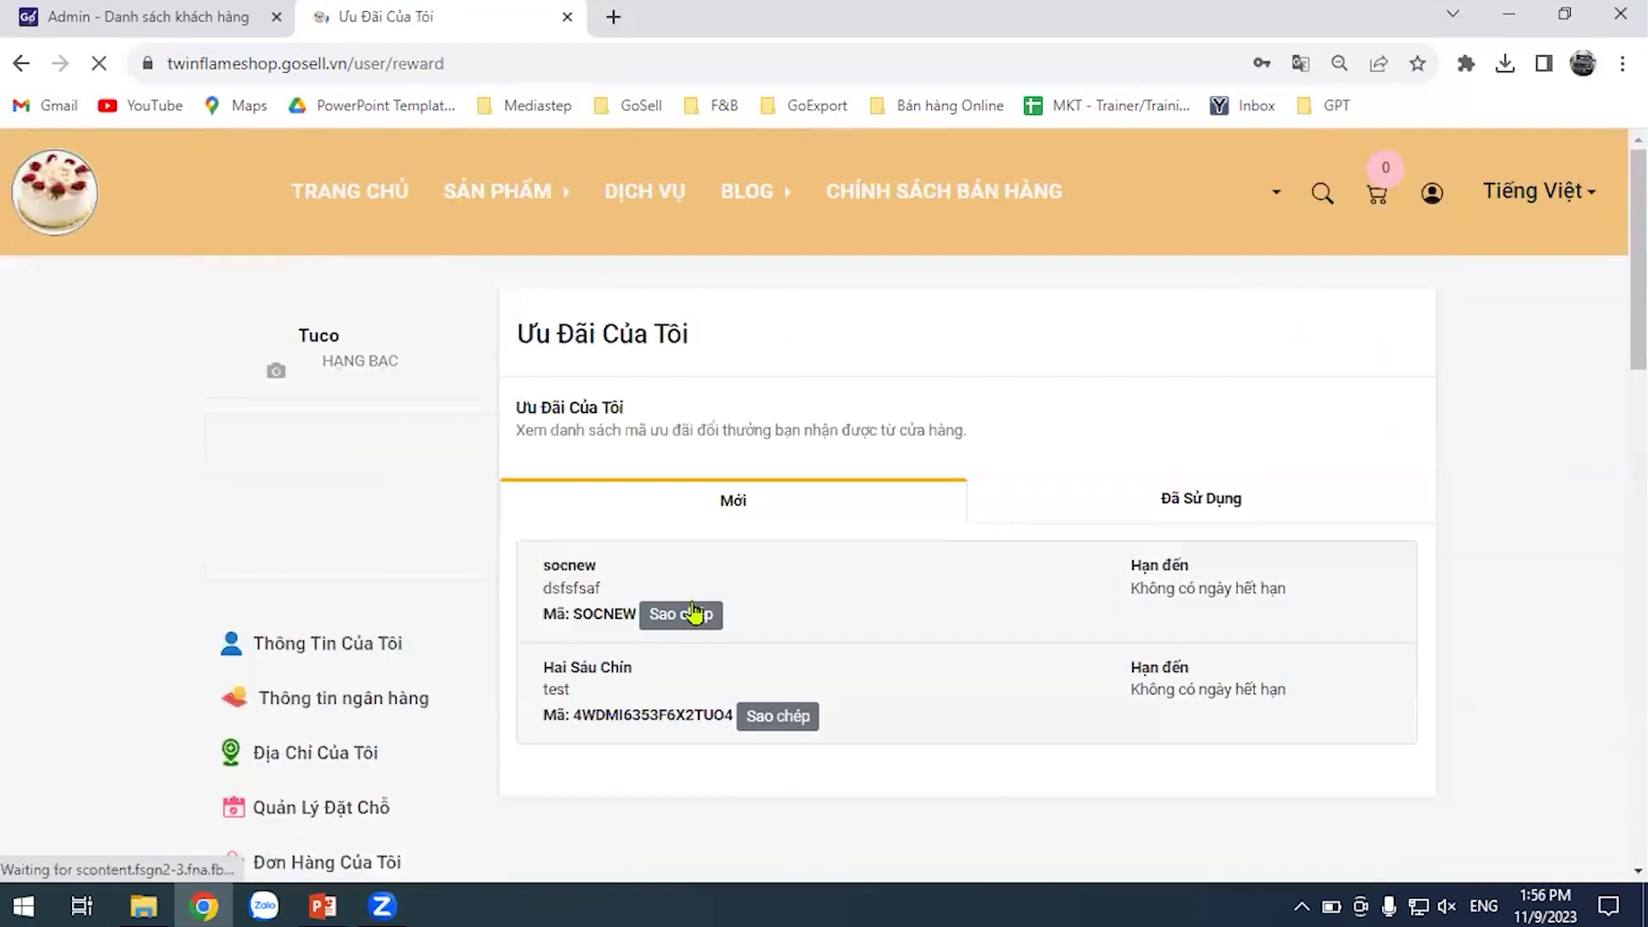
{"action": "scroll", "coordinate": [687, 614], "scroll_direction": "down", "scroll_amount": 2}
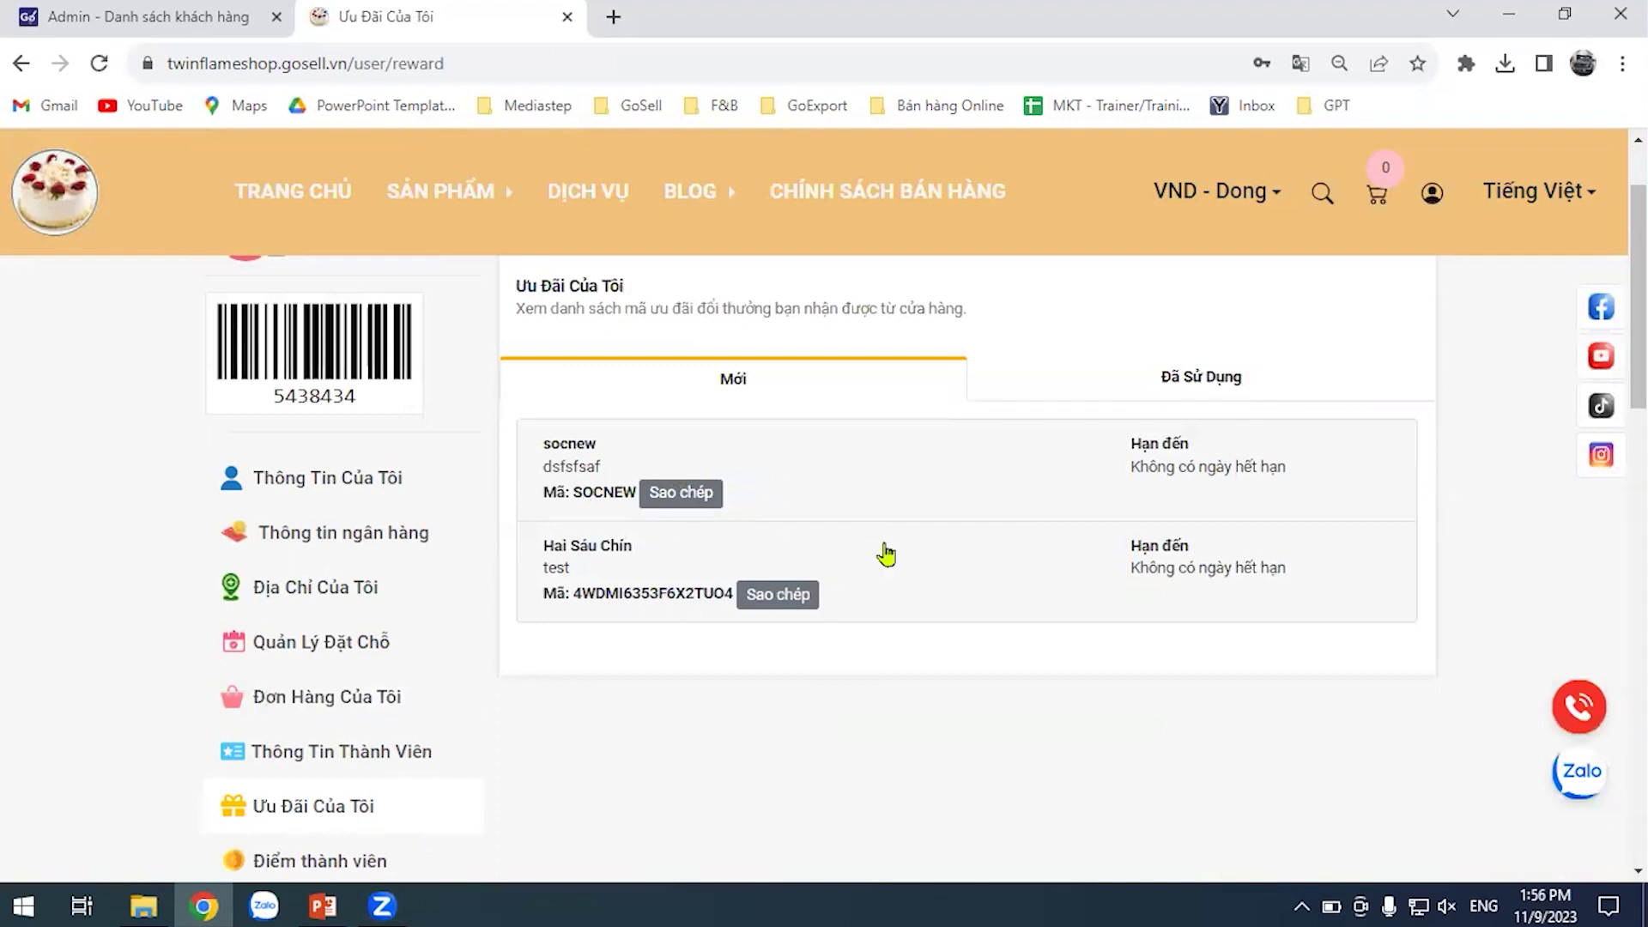
{"action": "scroll", "coordinate": [302, 674], "scroll_direction": "down", "scroll_amount": 3}
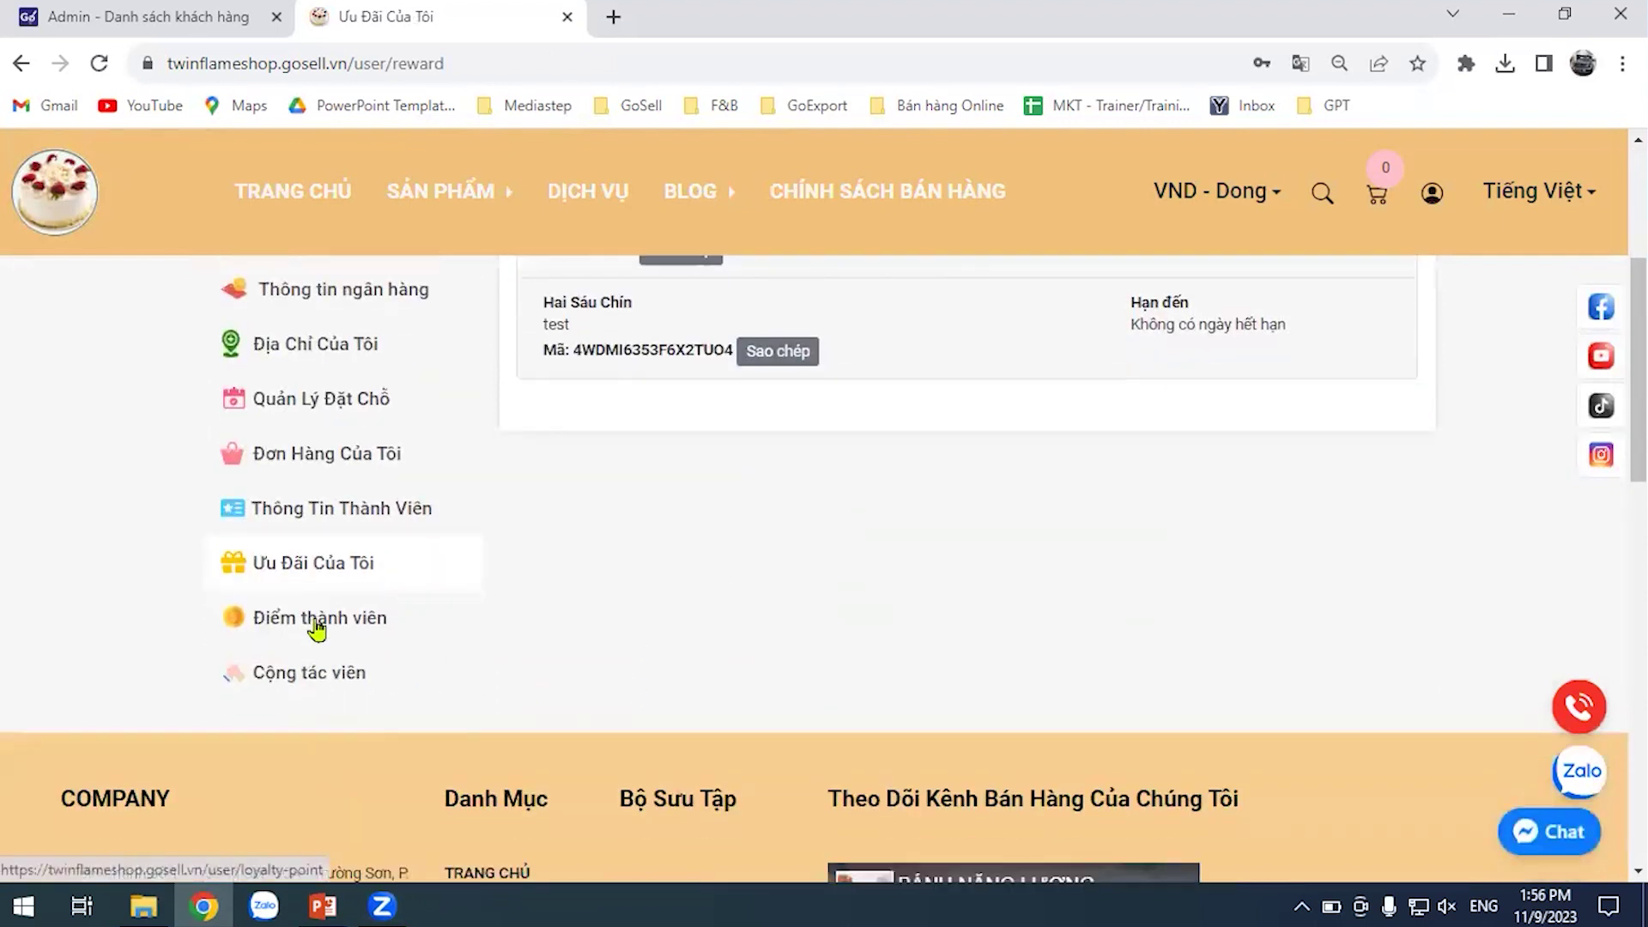